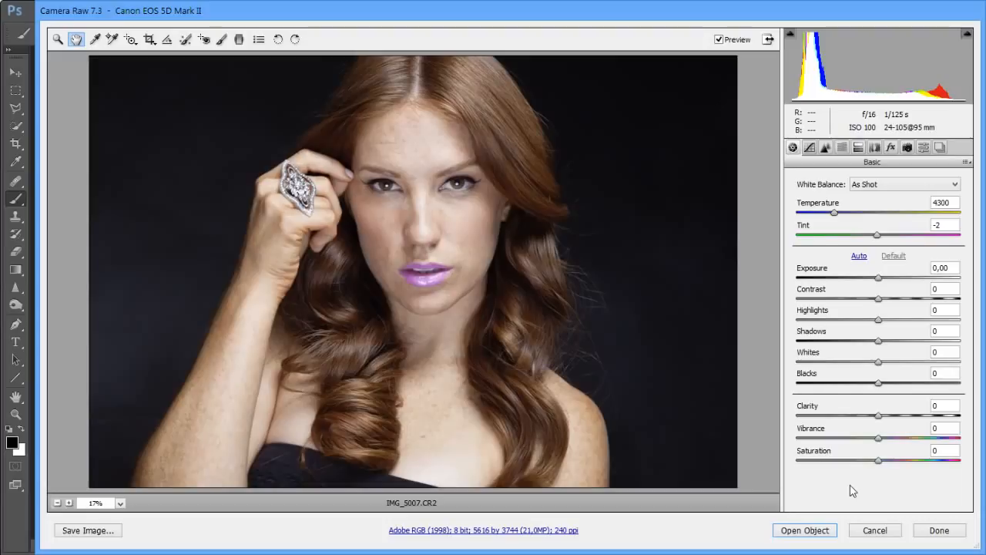
Try a warmer white balance temperature on the portrait and return it to 4300
left_click_drag(835, 214, 917, 223)
mouse_move(837, 217)
left_mouse_down()
mouse_move(801, 221)
mouse_move(840, 212)
left_mouse_up()
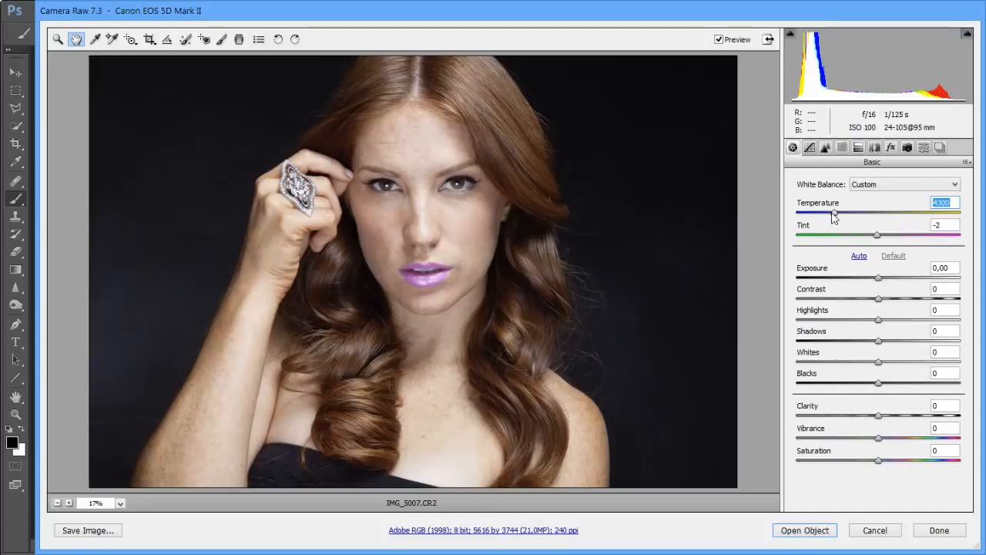
left_click_drag(834, 216, 926, 213)
double_click(925, 213)
left_click(658, 368)
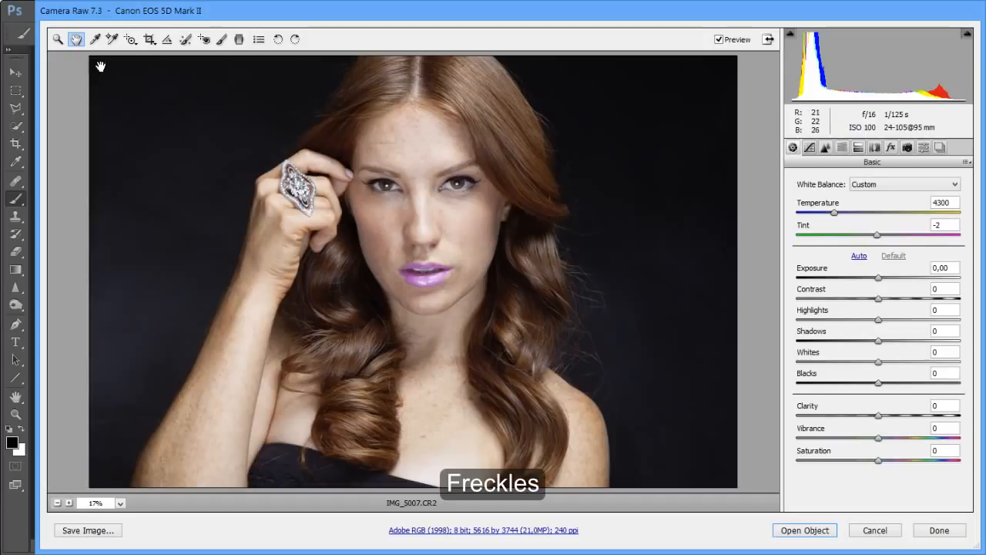
Examine the freckles and skin texture across the face at 100% zoom and return to the full-image view
left_click(58, 39)
right_click(447, 196)
left_click(485, 218)
left_click(75, 40)
left_click_drag(564, 233, 630, 399)
left_click_drag(526, 166, 440, 280)
left_click_drag(623, 255, 432, 321)
left_click_drag(375, 216, 496, 374)
left_click_drag(361, 317, 543, 282)
left_click_drag(471, 311, 534, 296)
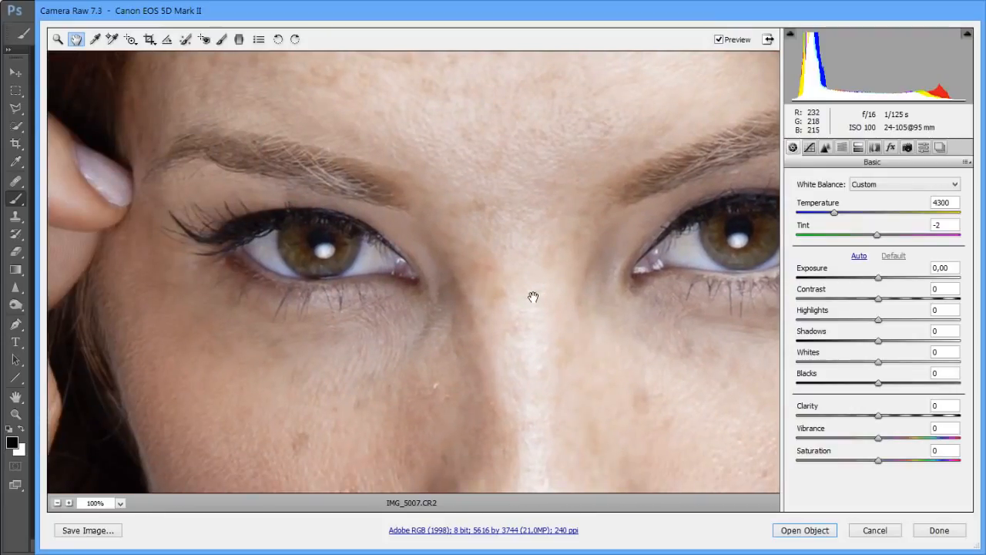
left_click_drag(547, 387, 473, 234)
left_click_drag(519, 374, 453, 163)
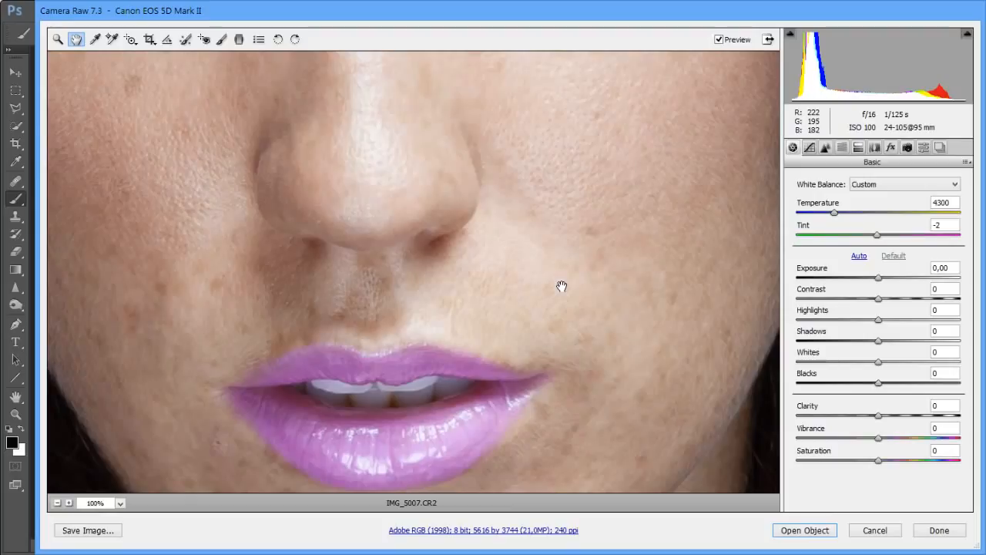
left_click_drag(621, 331, 579, 334)
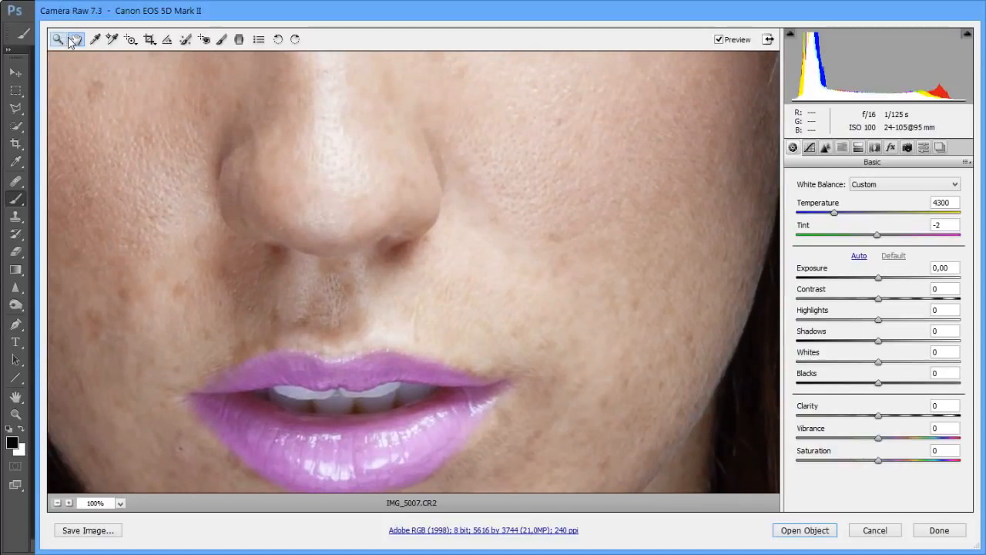
double_click(76, 40)
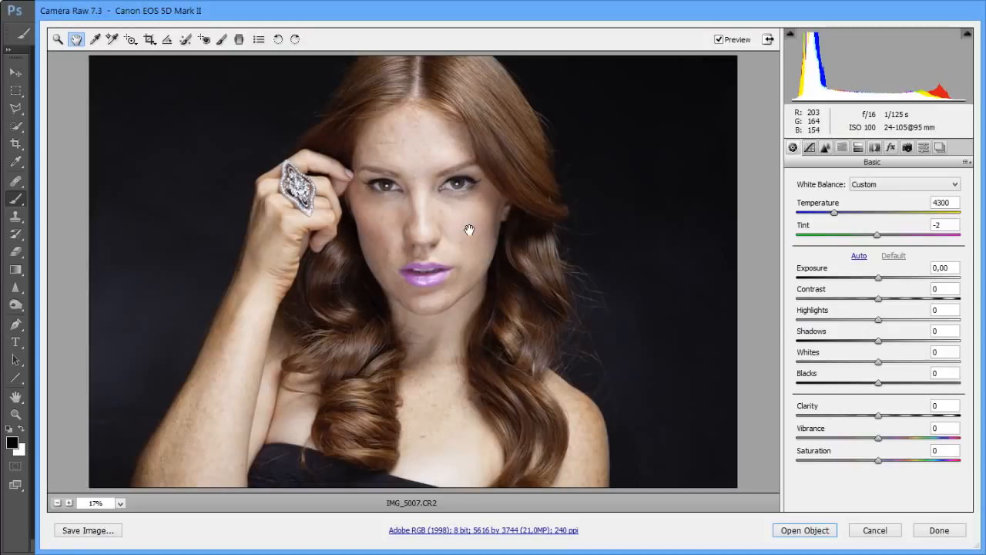
Switch to Firefox and browse the redhead image search results for hair and skin colour references
key("alt+Tab")
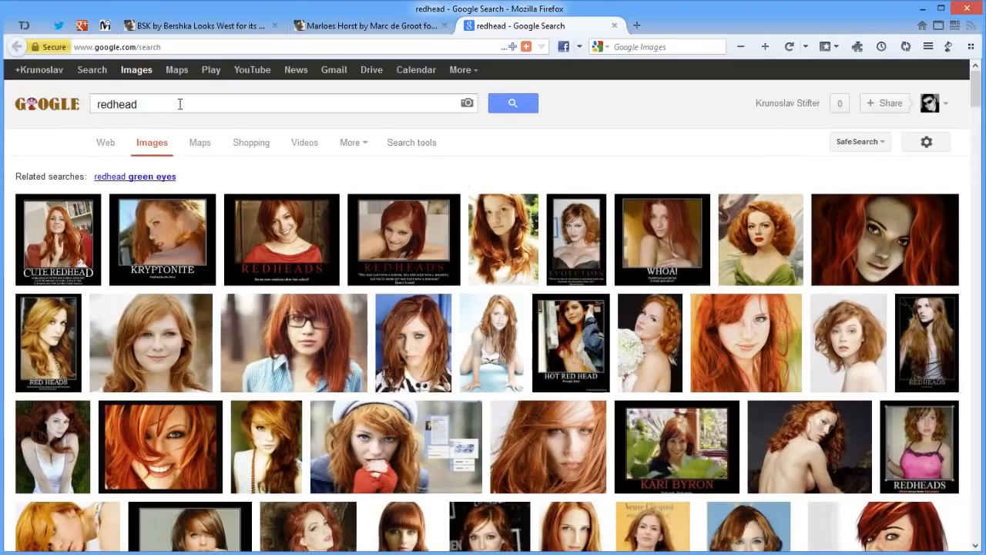
left_click_drag(185, 103, 80, 115)
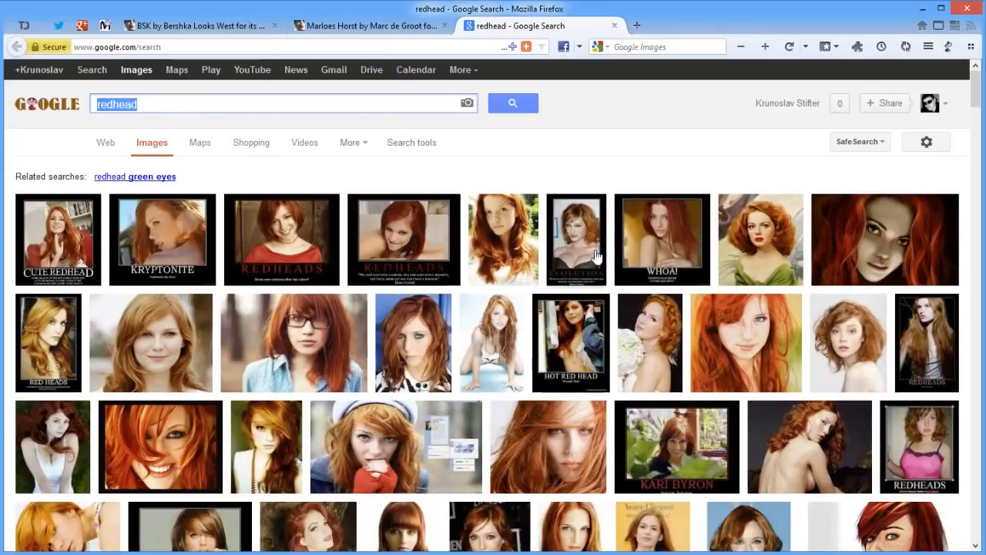
scroll(521, 323, "down", 2)
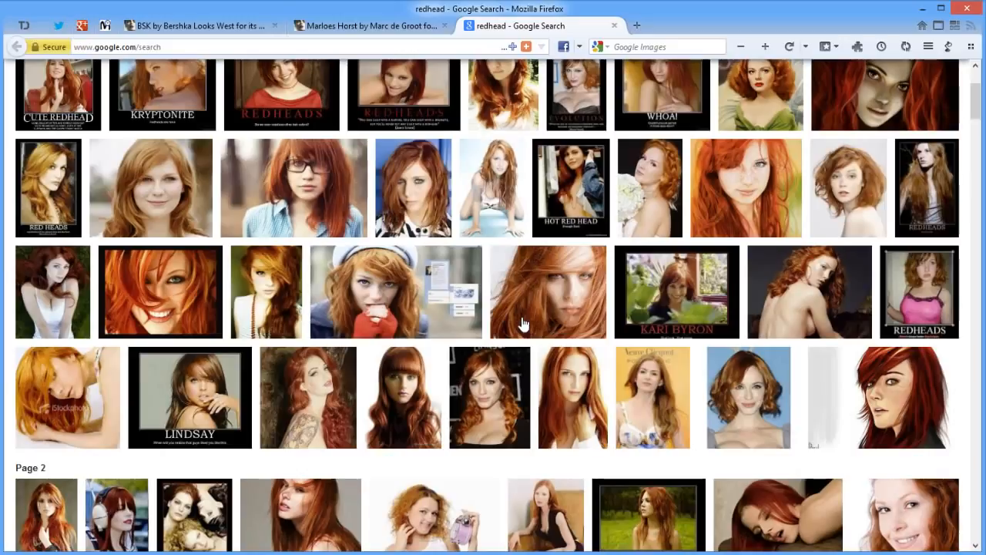
mouse_move(69, 187)
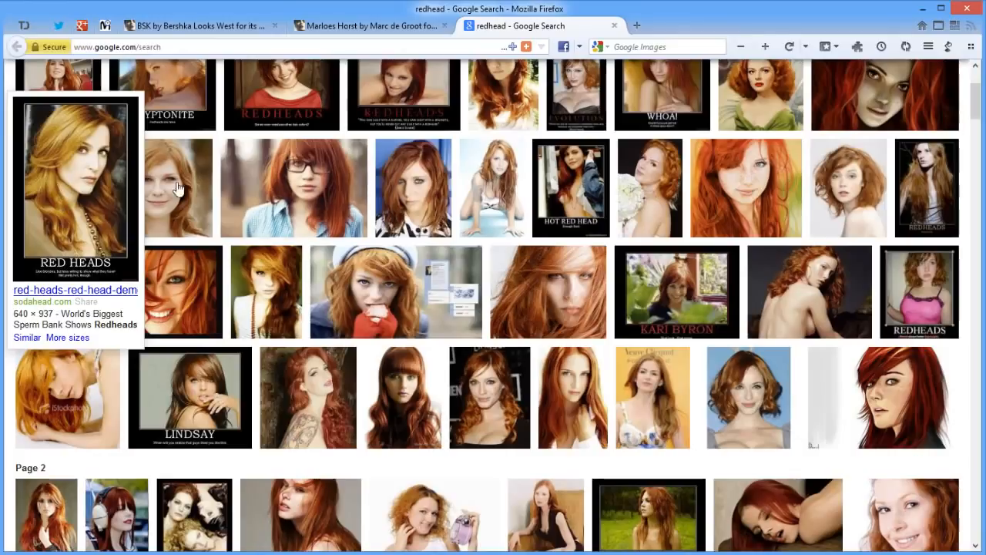
scroll(716, 286, "down", 3)
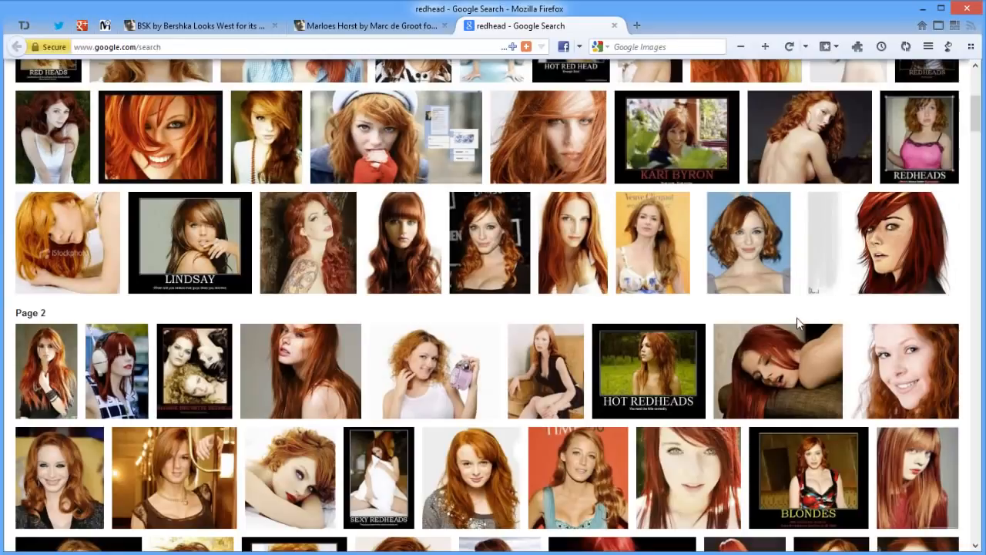
mouse_move(749, 356)
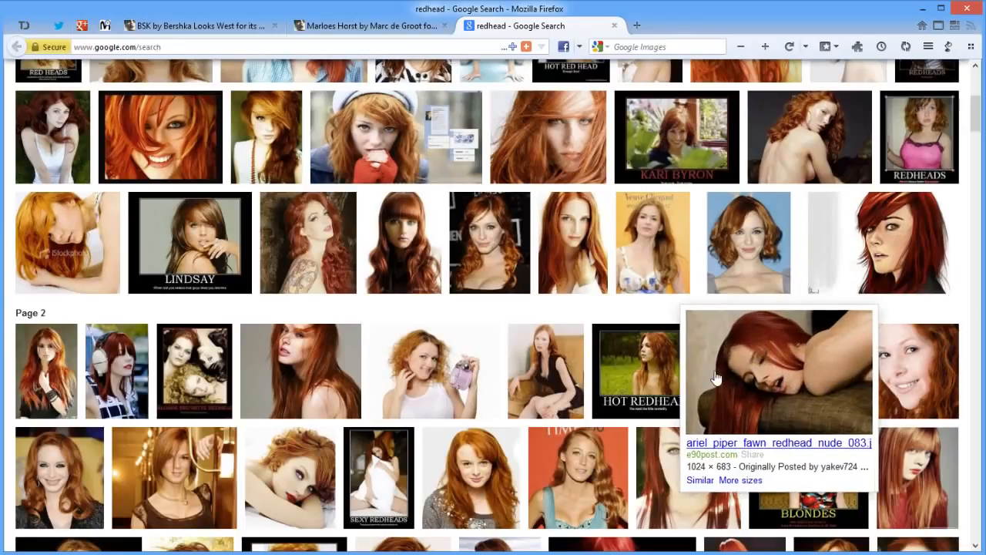
scroll(308, 347, "down", 5)
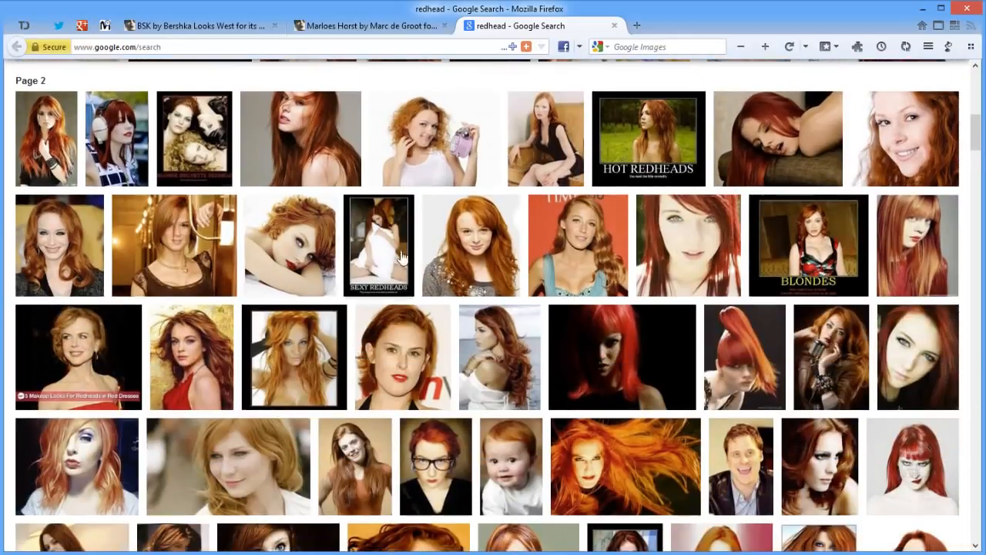
mouse_move(447, 256)
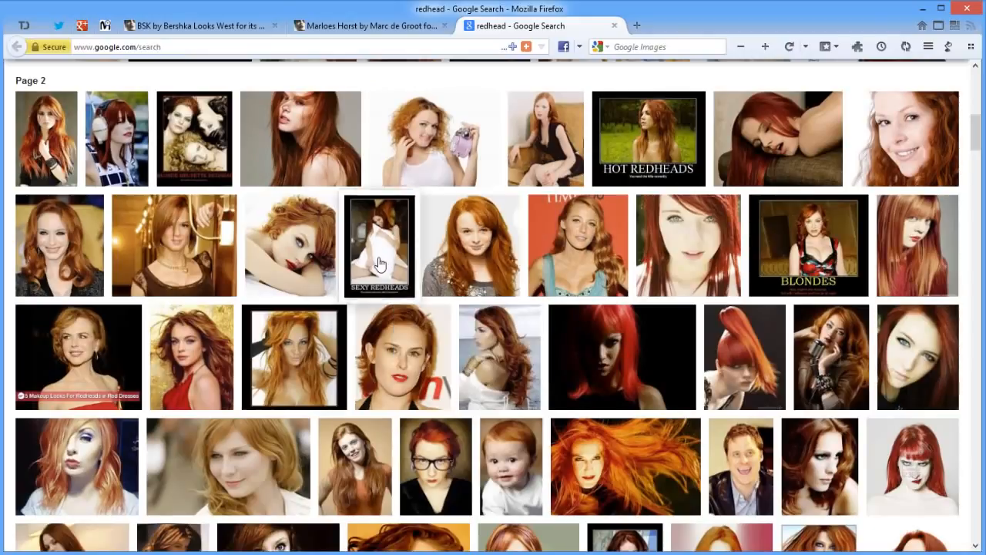
mouse_move(569, 257)
scroll(569, 258, "up", 3)
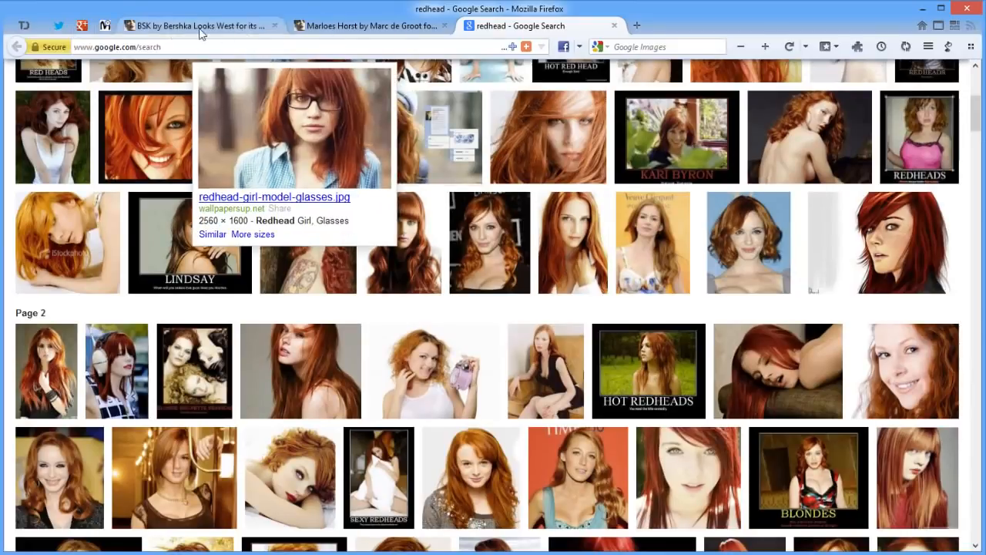
Compare the redhead photos in the BSK by Bershka lookbook and the Jackie editorial on fashiongonerogue.com
left_click(169, 33)
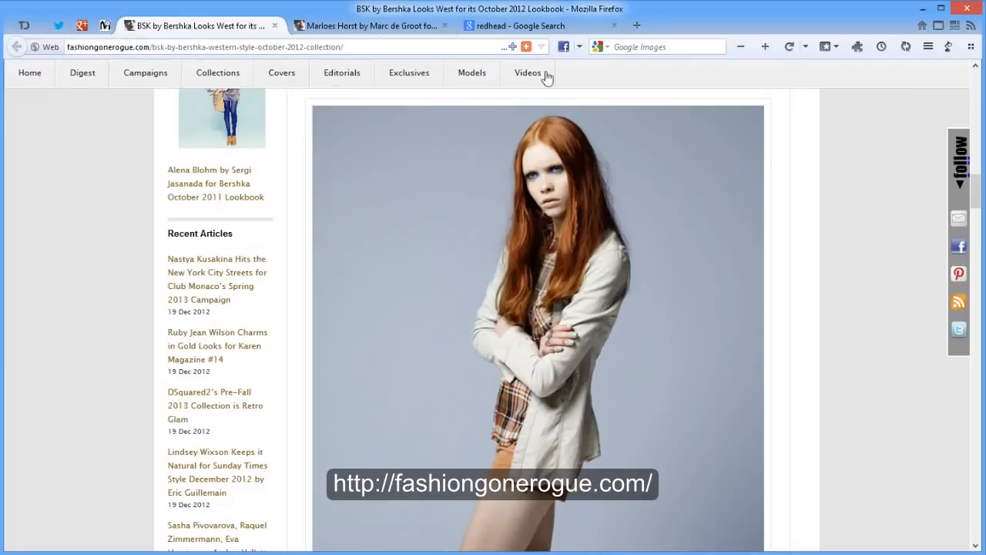
scroll(627, 192, "down", 2)
scroll(626, 193, "up", 1)
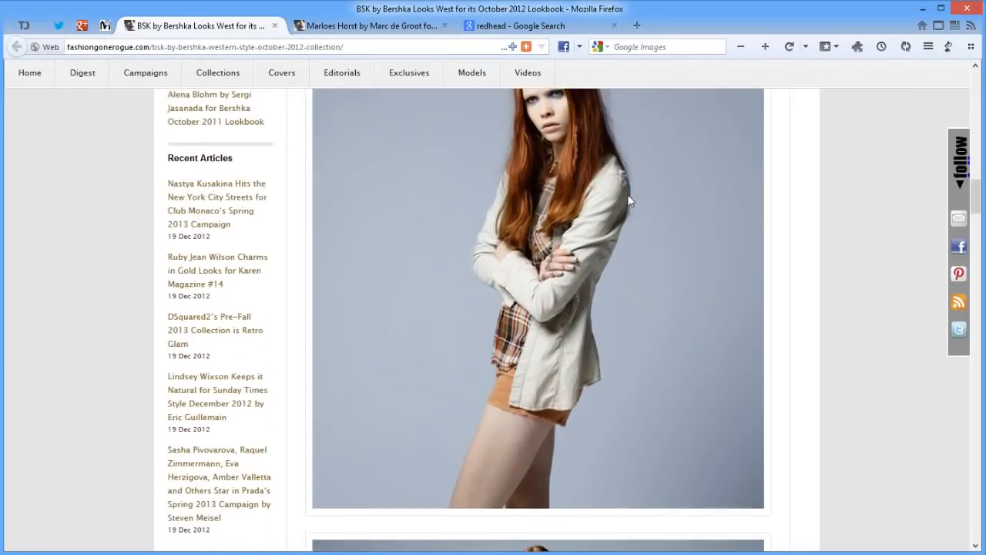
scroll(628, 200, "up", 2)
scroll(628, 201, "down", 1)
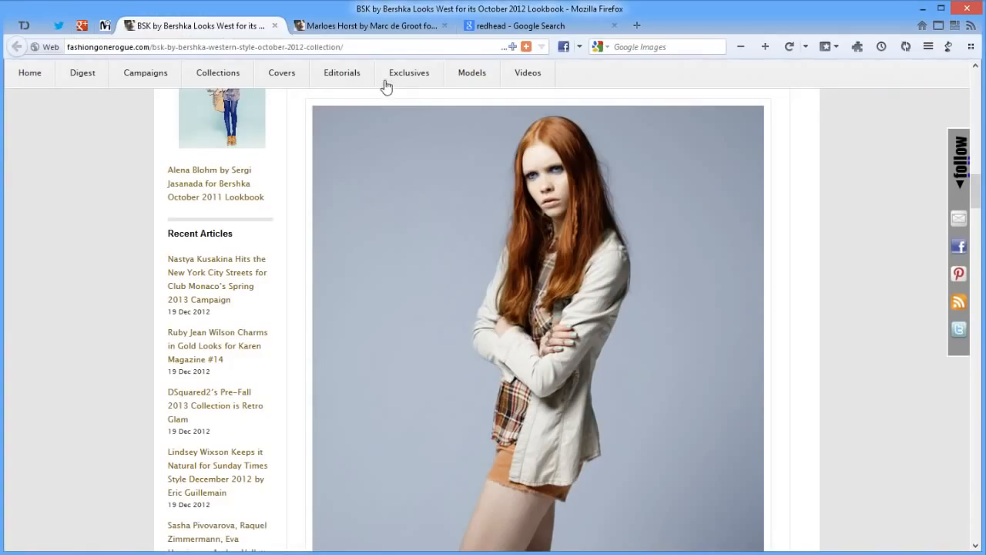
left_click(359, 31)
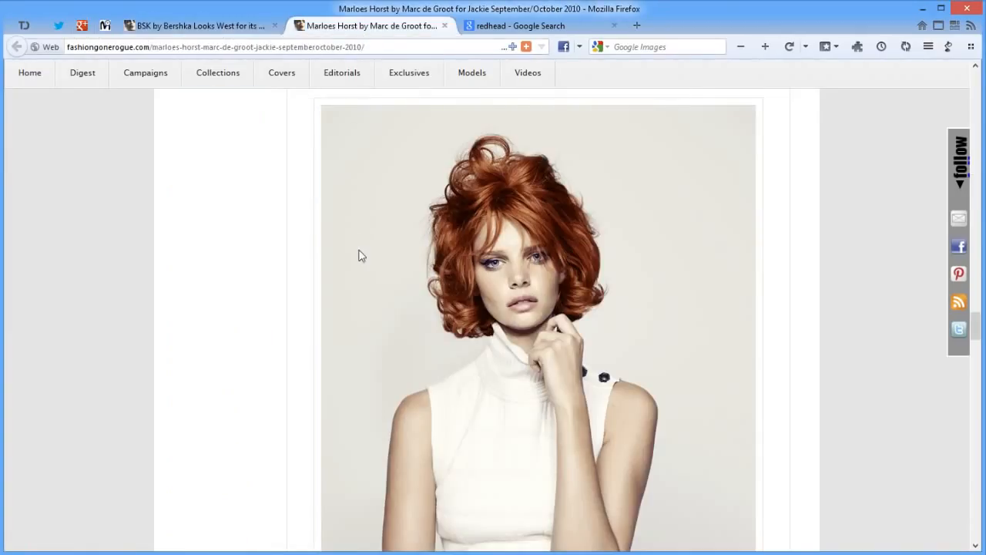
scroll(362, 255, "up", 1)
left_click(210, 28)
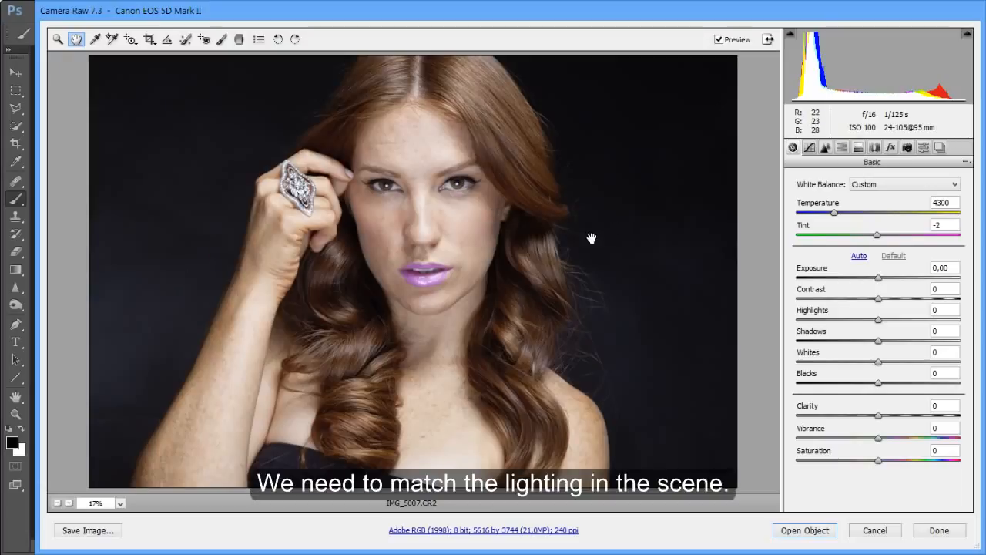
Set up a new Graduated Filter with no colour tint, Temperature 0 and Exposure -0.25
left_click(239, 40)
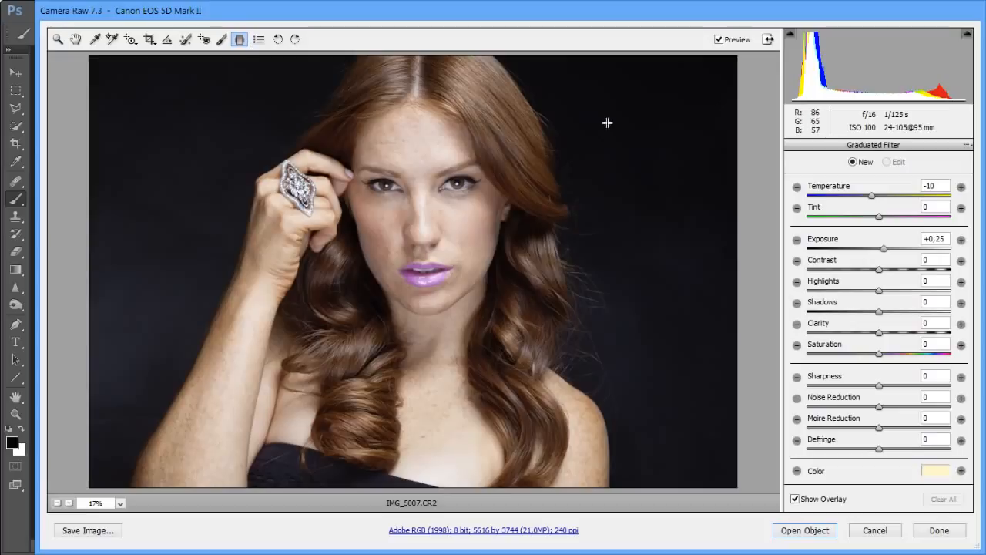
left_click(937, 472)
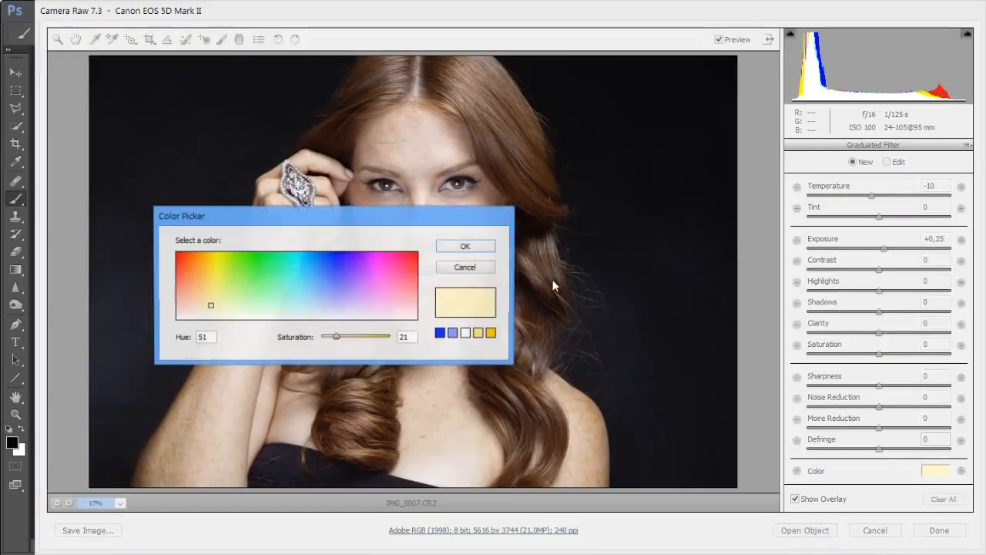
left_click(480, 247)
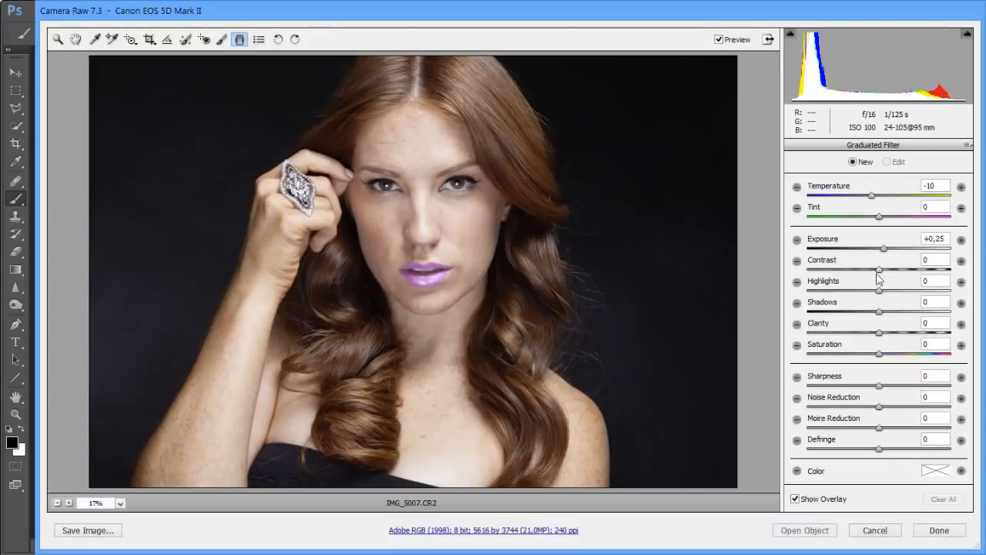
left_click(872, 197)
double_click(873, 196)
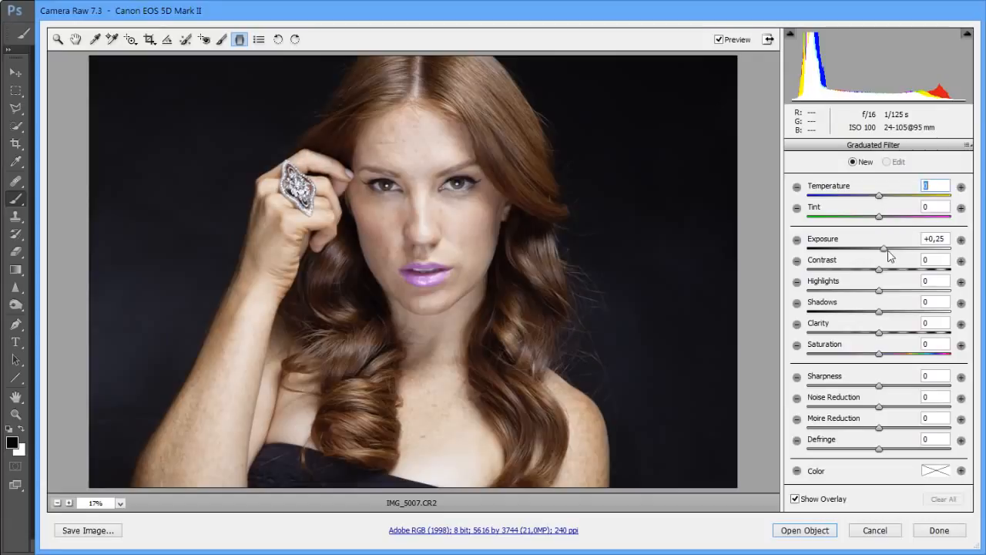
left_click_drag(884, 249, 876, 250)
Draw a horizontal graduated filter from the photo's right edge to beside the raised hand and set its Exposure to -1.00
left_click_drag(741, 257, 303, 258)
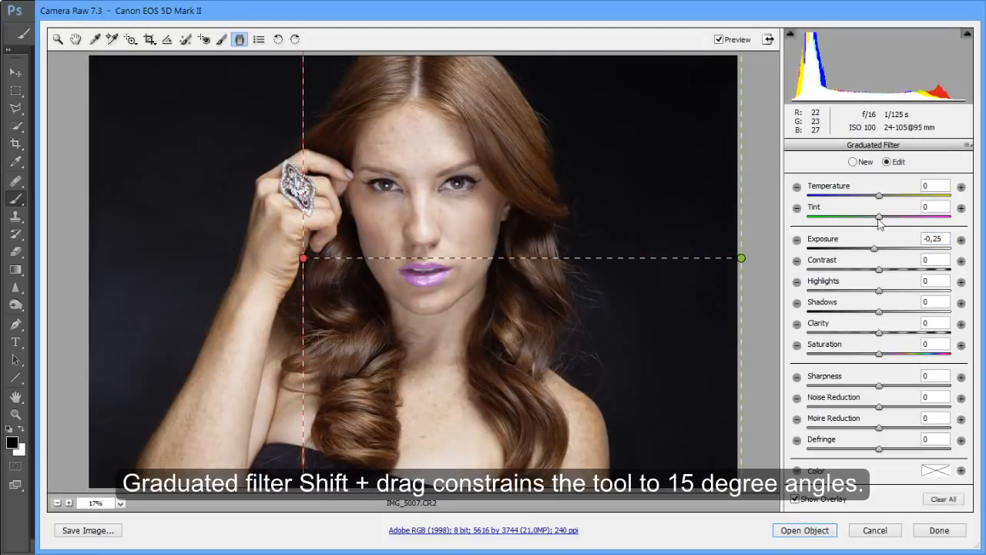
left_click(878, 248)
left_click_drag(877, 248, 866, 251)
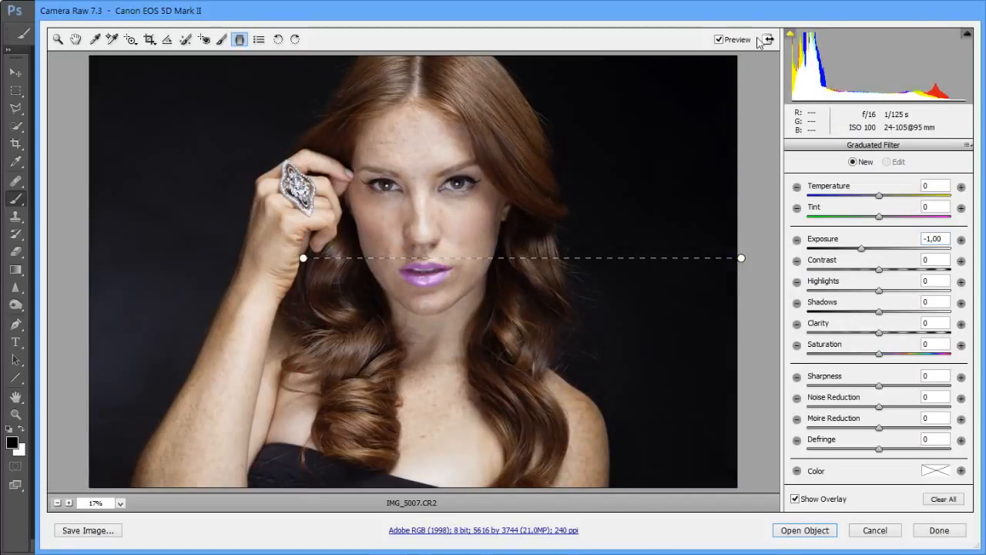
Leave the Graduated Filter and compare the portrait with and without the adjustments using the preview
left_click(76, 38)
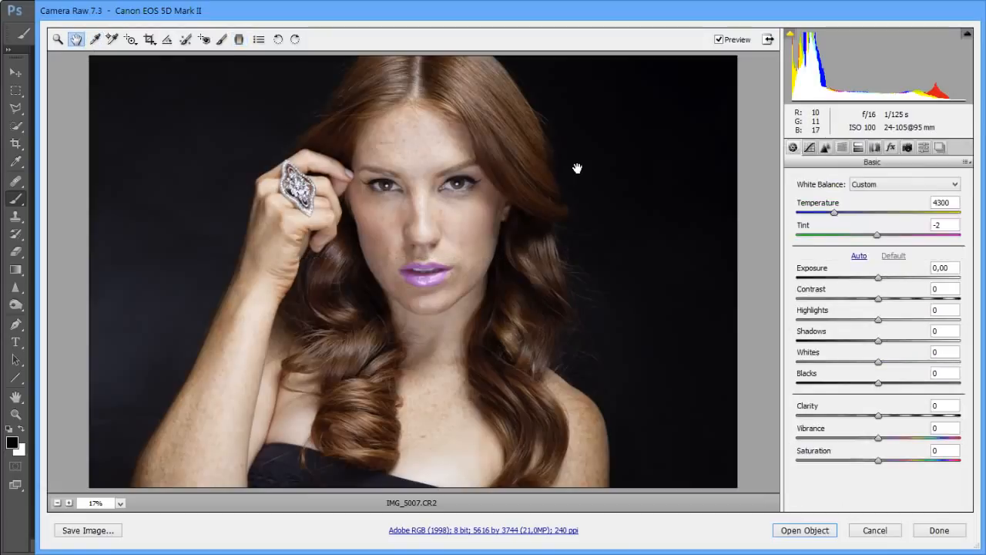
left_click(725, 42)
left_click(719, 40)
left_click(719, 40)
Try a second horizontal graduated filter from the photo's left edge to the face, testing Exposure and Shadows, and delete it
left_click(239, 39)
left_click_drag(86, 251, 478, 250)
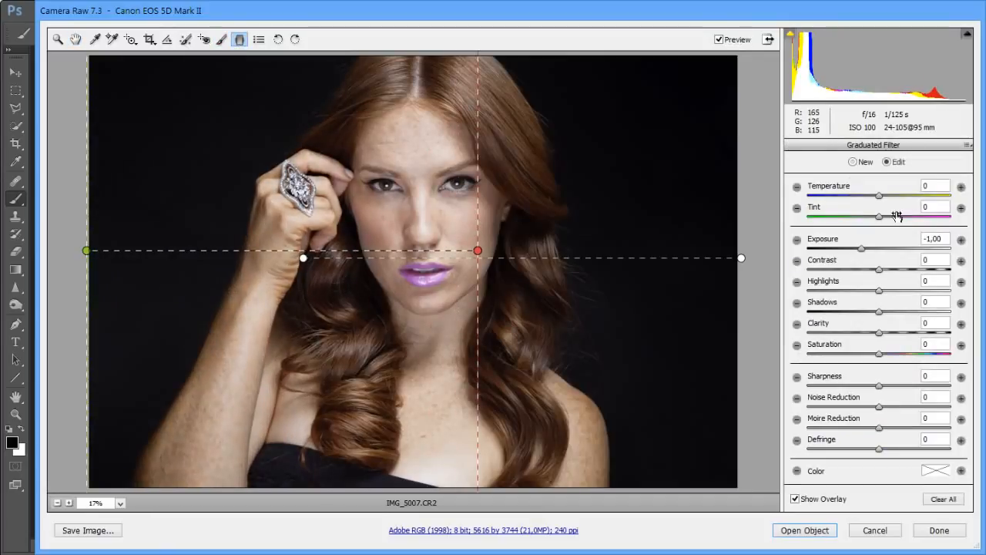
double_click(862, 248)
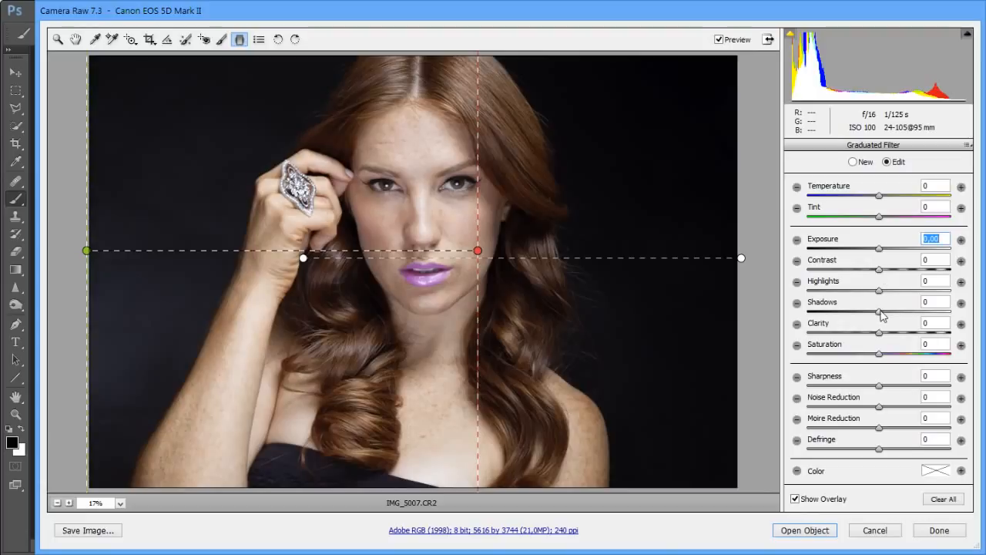
mouse_move(881, 311)
left_mouse_down()
mouse_move(927, 313)
mouse_move(883, 312)
left_mouse_up()
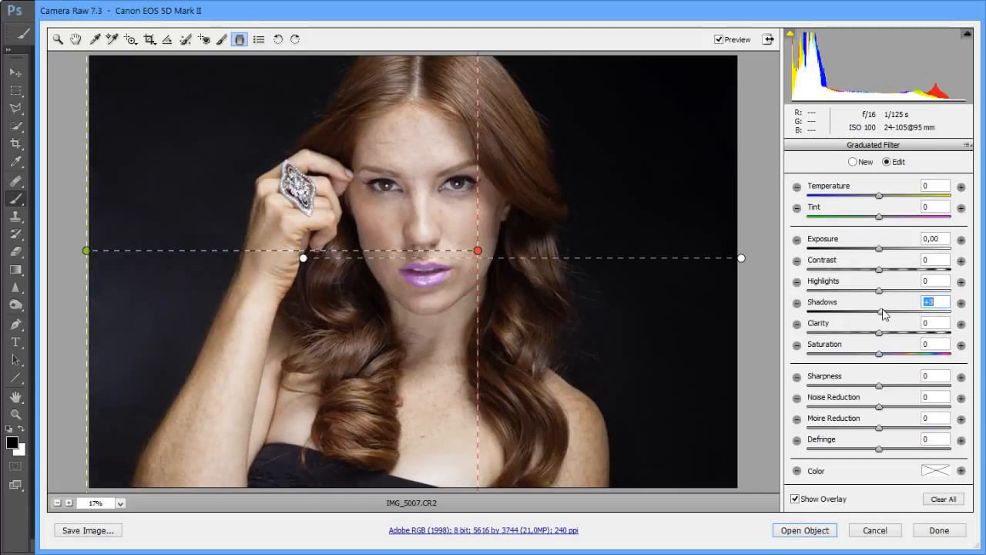
left_click_drag(881, 253, 888, 250)
double_click(888, 246)
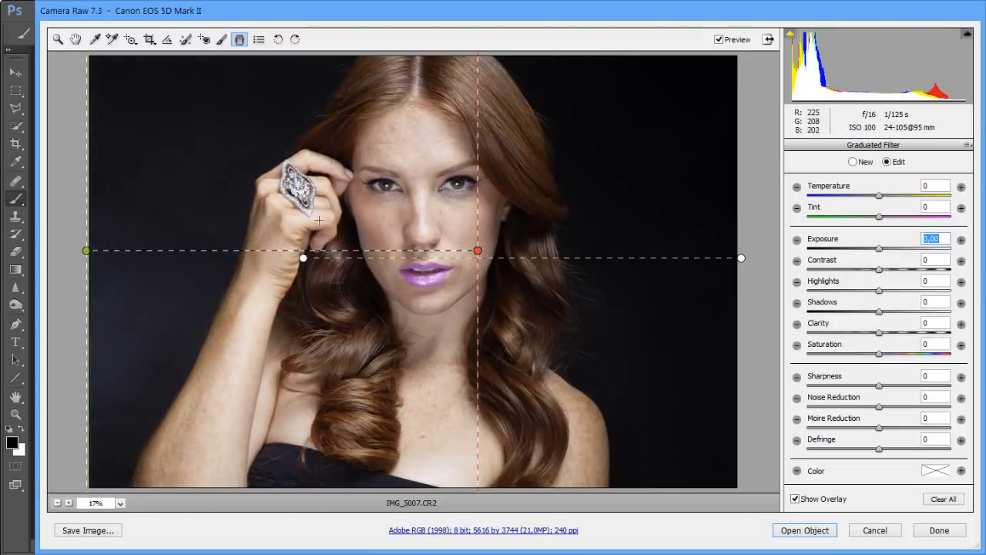
key("Delete")
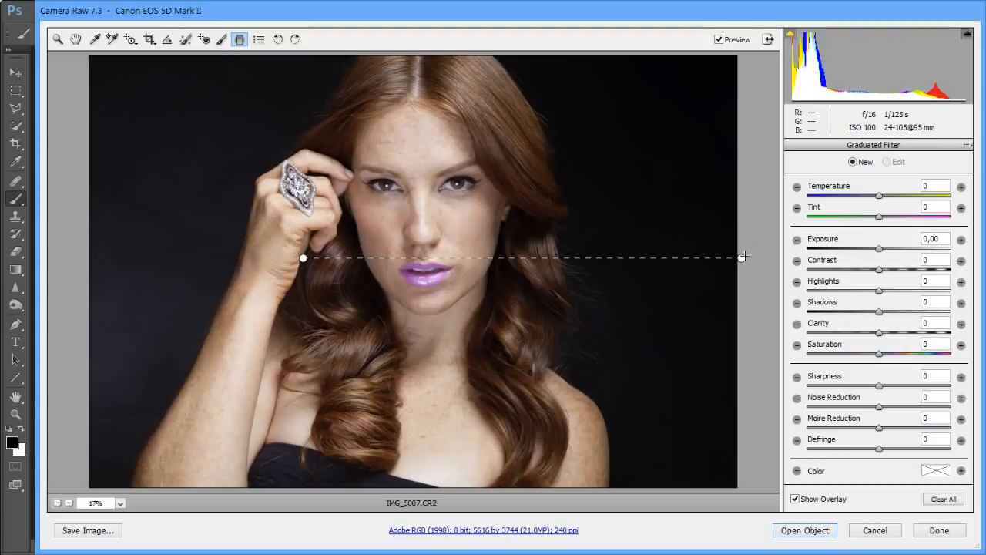
left_click_drag(744, 255, 742, 257)
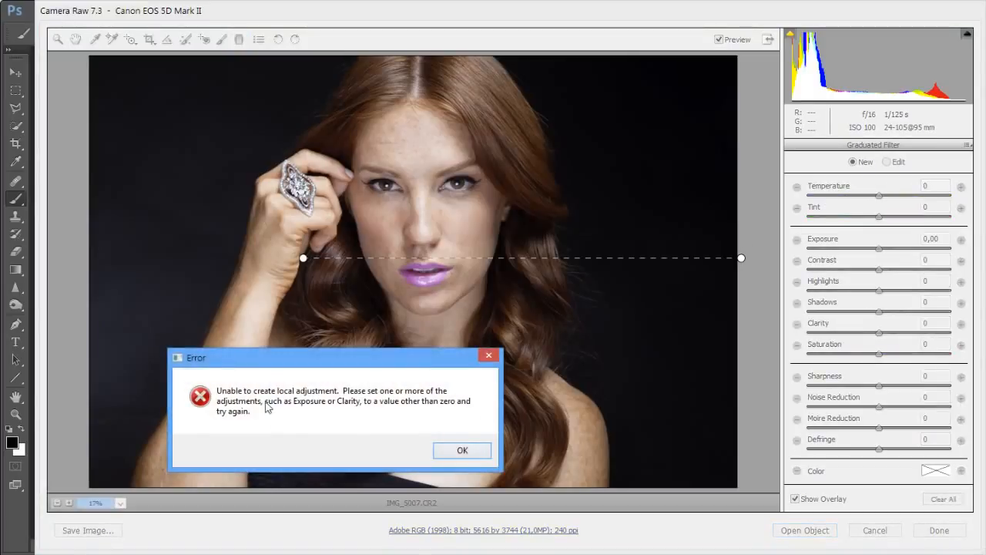
left_click(463, 451)
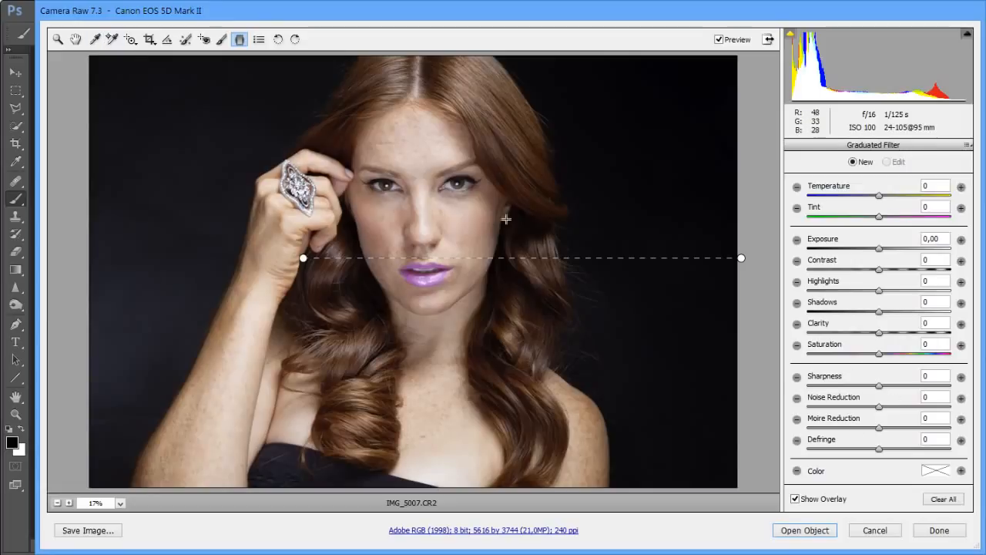
left_click(75, 40)
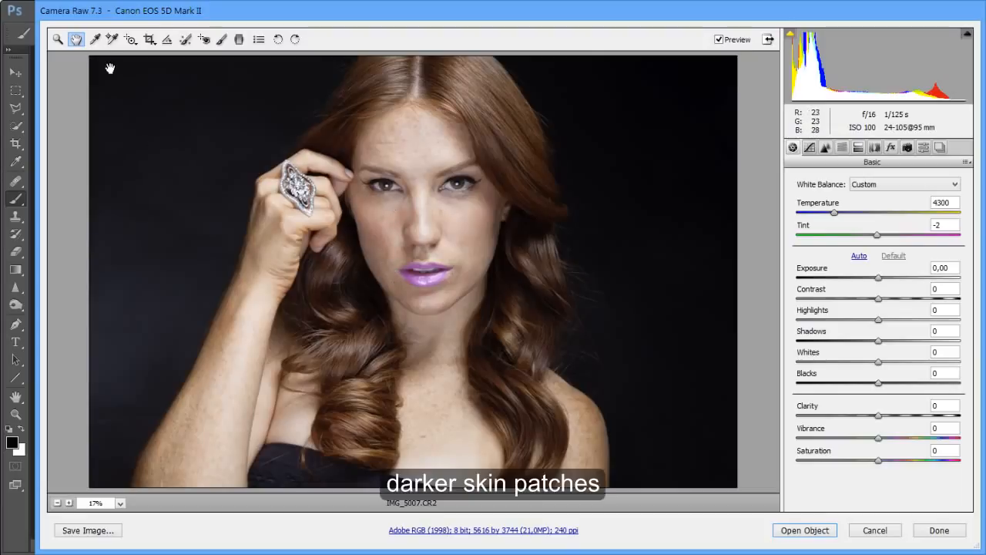
Examine the darker skin patches on the face and hand up close, and return to the full portrait
left_click(58, 39)
left_click_drag(326, 118, 475, 325)
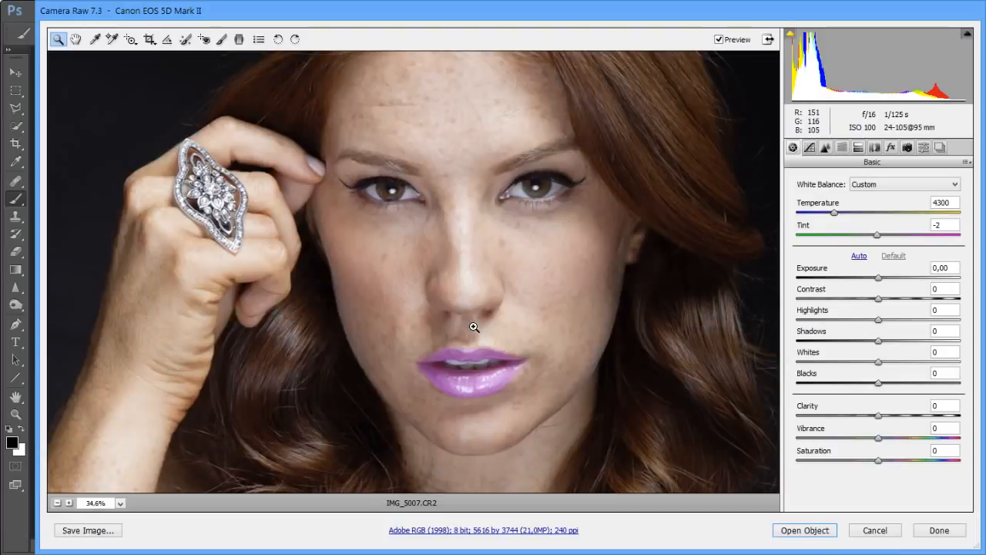
left_click_drag(298, 139, 473, 452)
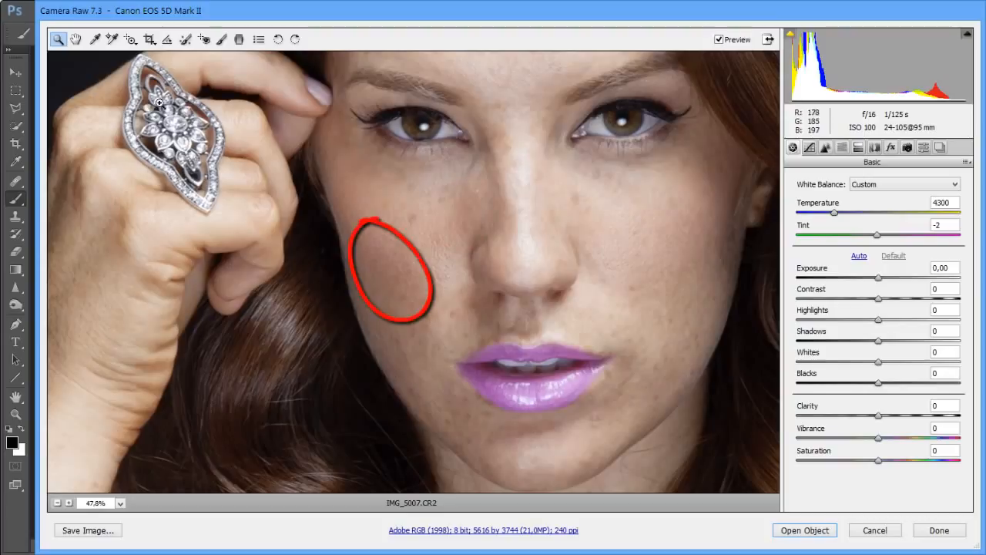
double_click(76, 38)
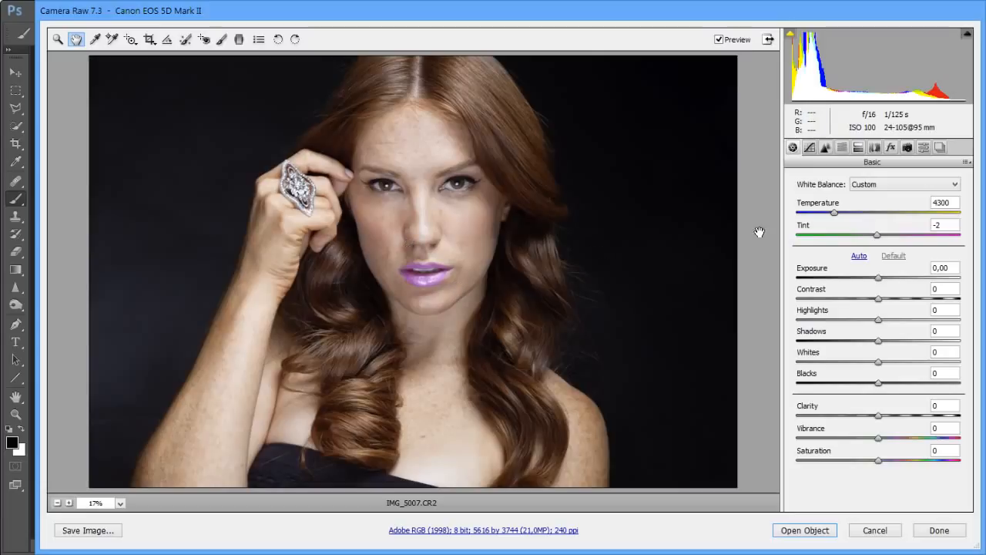
View the nose and eyes at 100%, test a sharpening Amount of 0, and restore it to 25
left_click(60, 40)
right_click(425, 193)
left_click(470, 203)
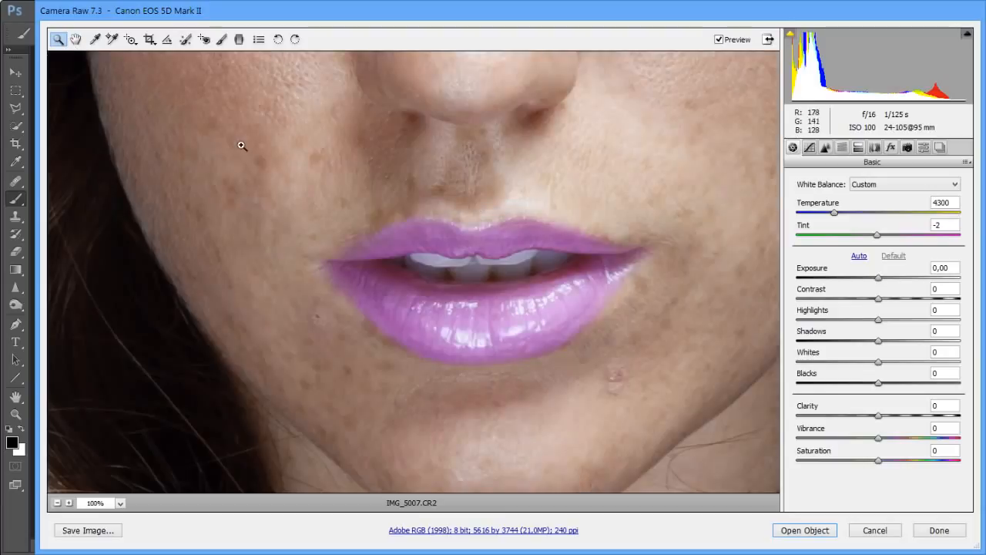
left_click(75, 40)
left_click_drag(530, 148, 524, 403)
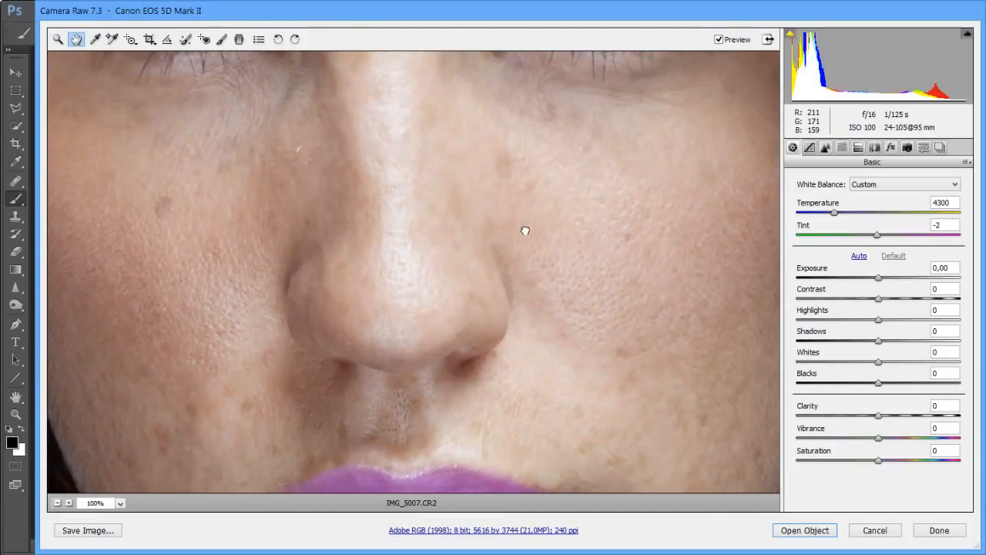
left_click_drag(524, 218, 526, 337)
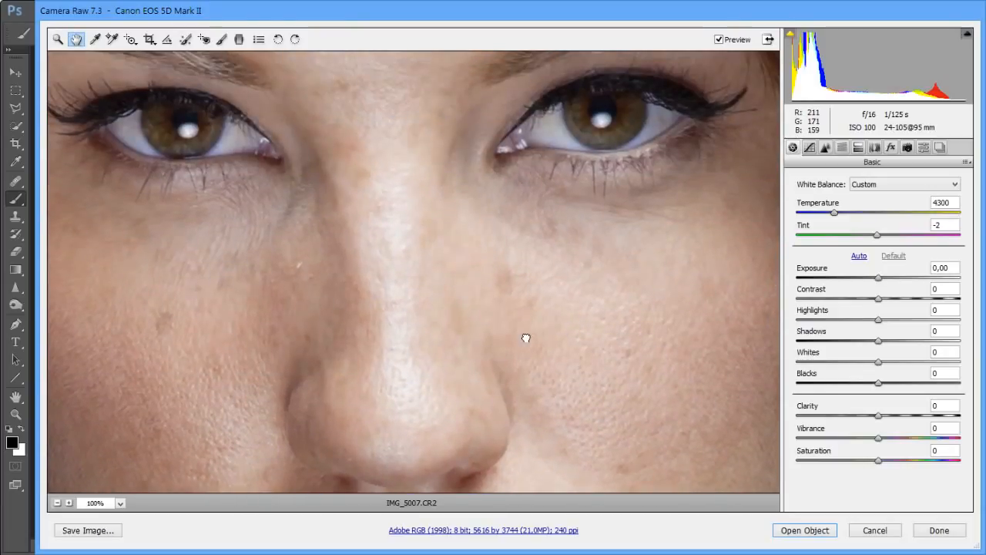
left_click(825, 147)
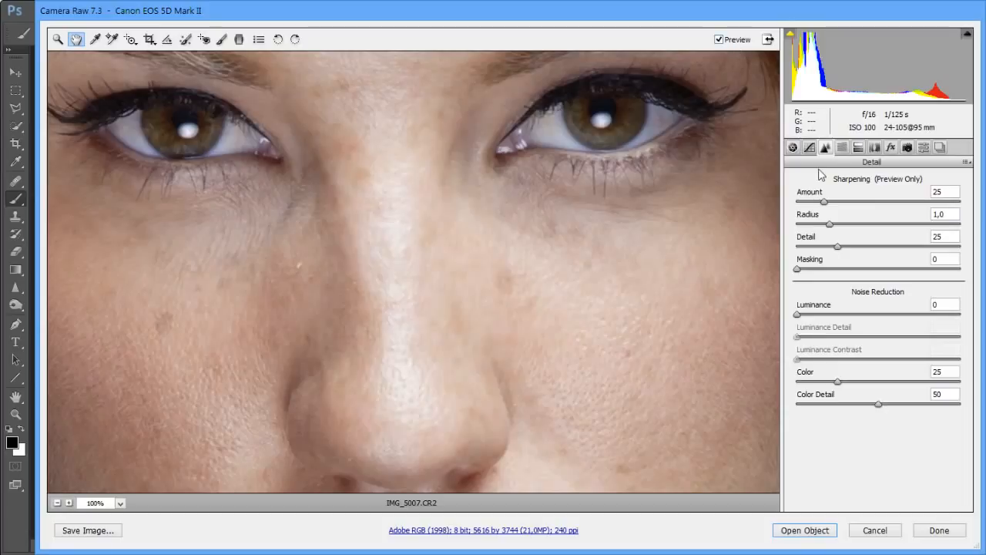
left_click(824, 201)
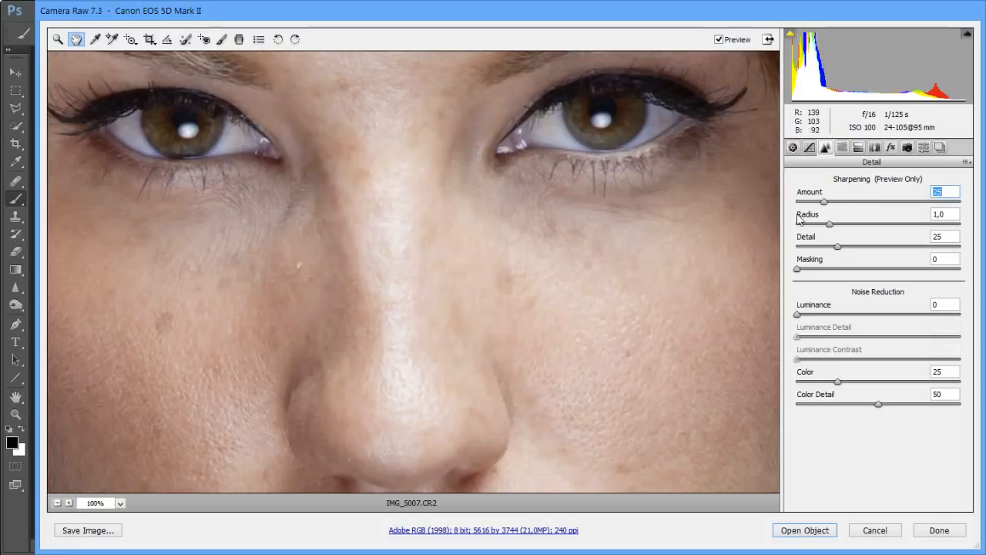
left_click_drag(824, 202, 795, 203)
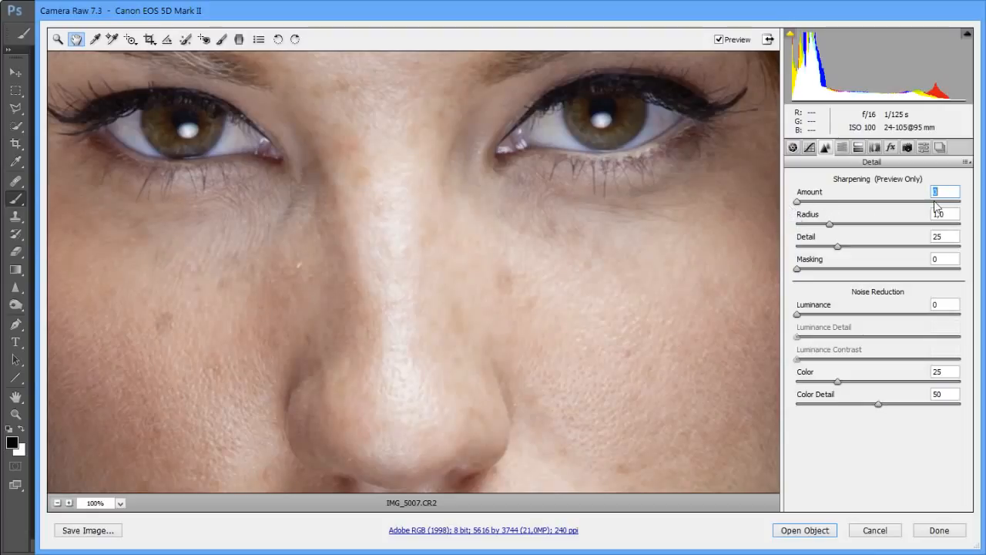
type("25")
Inspect the skin around the nose, cheeks and lips at 100% and return to the full portrait
left_click_drag(571, 310, 544, 125)
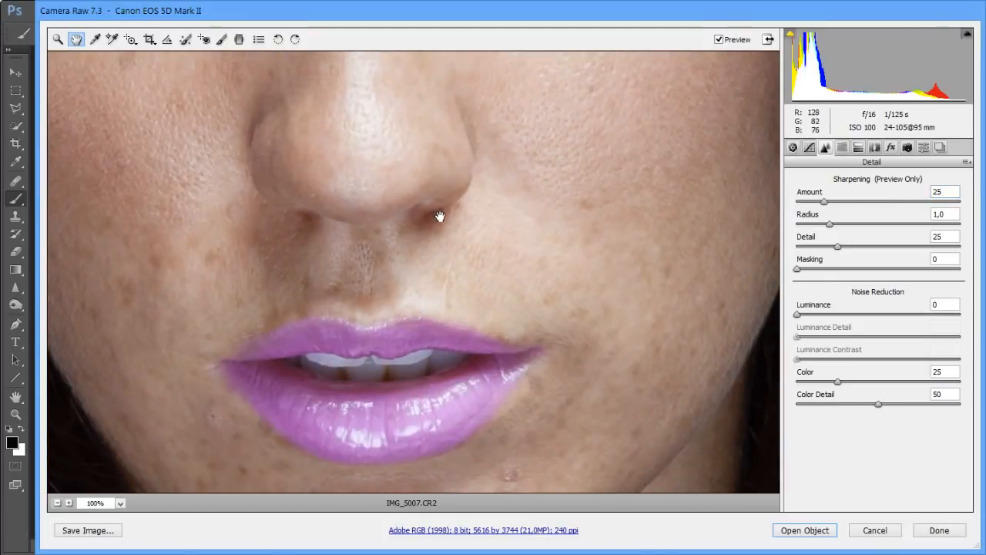
left_click_drag(359, 228, 489, 359)
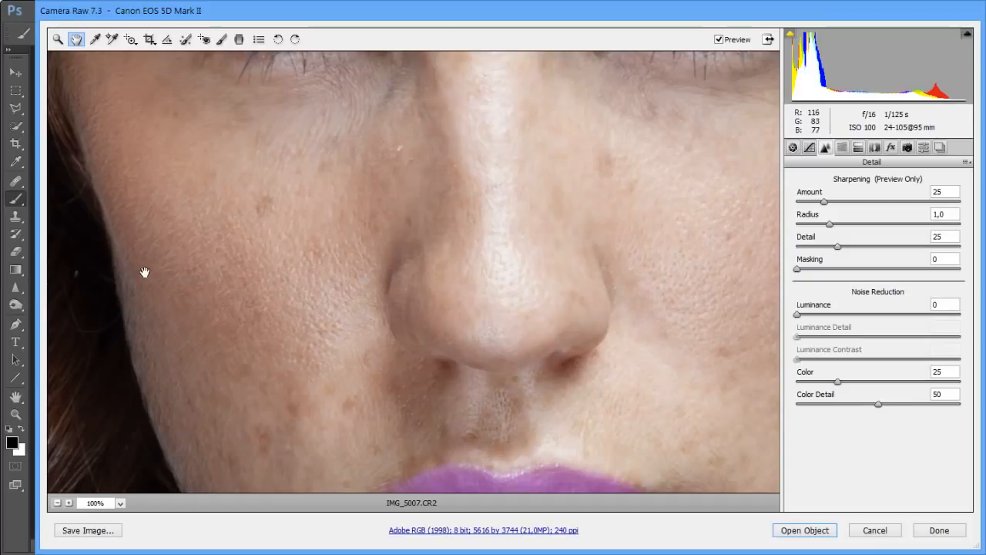
left_click_drag(375, 326, 374, 136)
left_click_drag(591, 339, 467, 326)
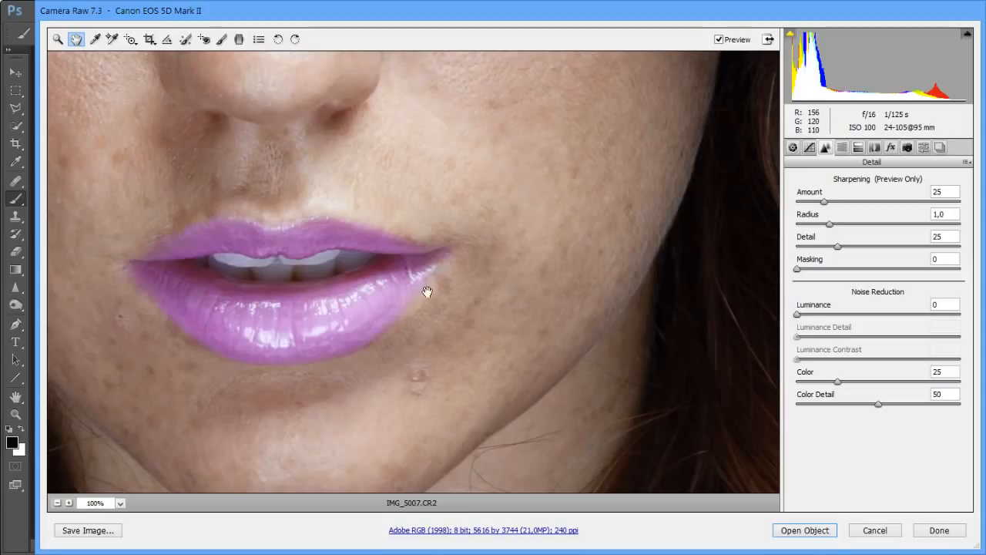
double_click(76, 39)
Open the Workflow Options, choose Adobe RGB (1998) as the color space, and review the alternative spaces
left_click(463, 532)
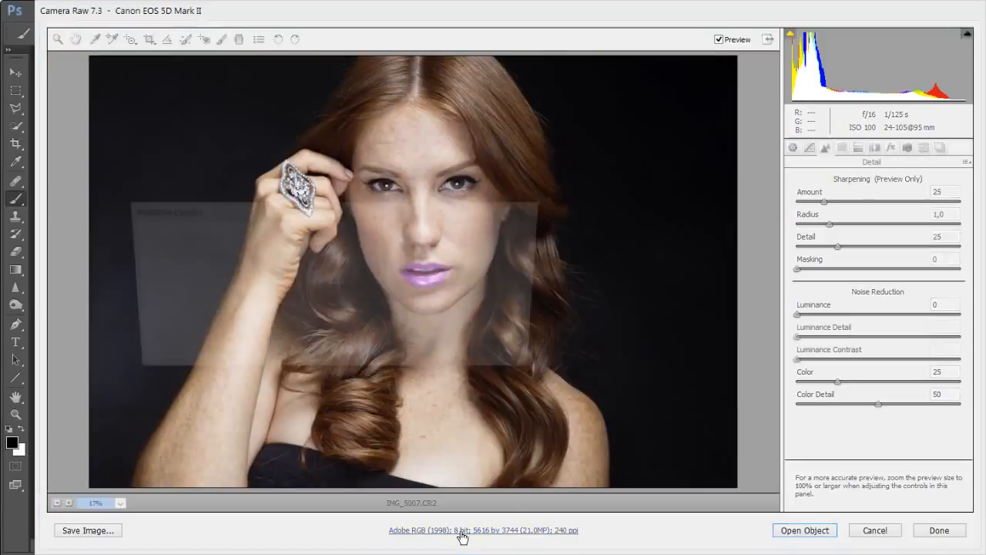
left_click_drag(289, 208, 382, 196)
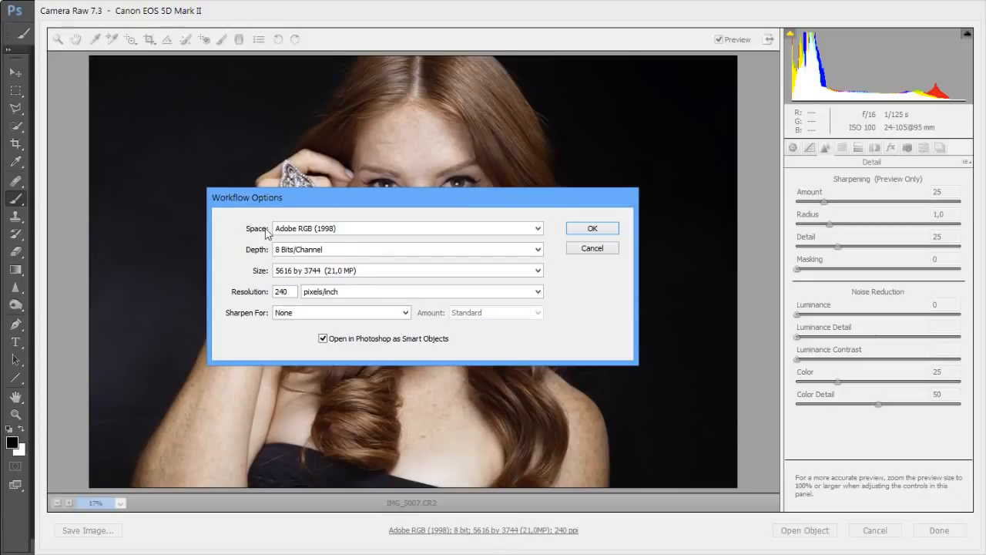
left_click_drag(410, 217, 407, 250)
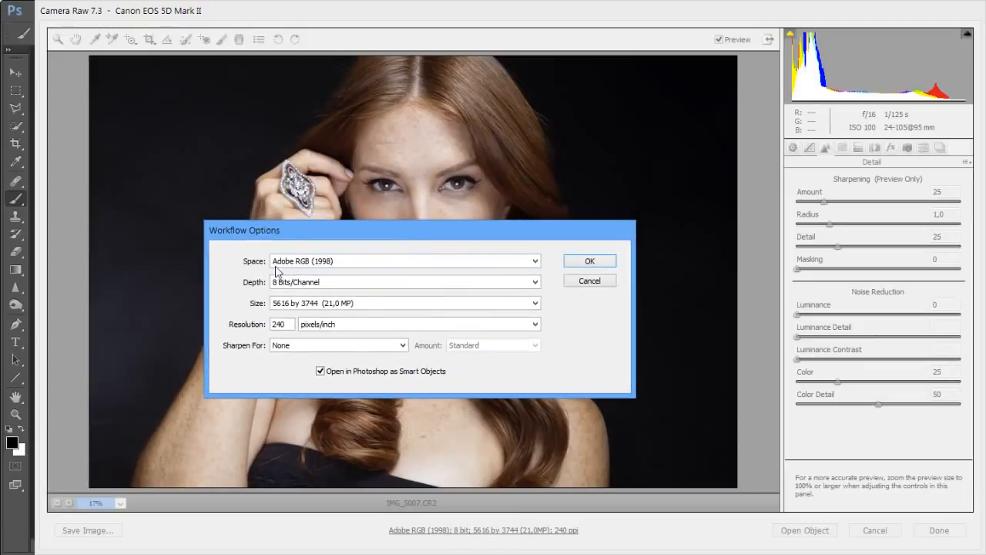
left_click(355, 265)
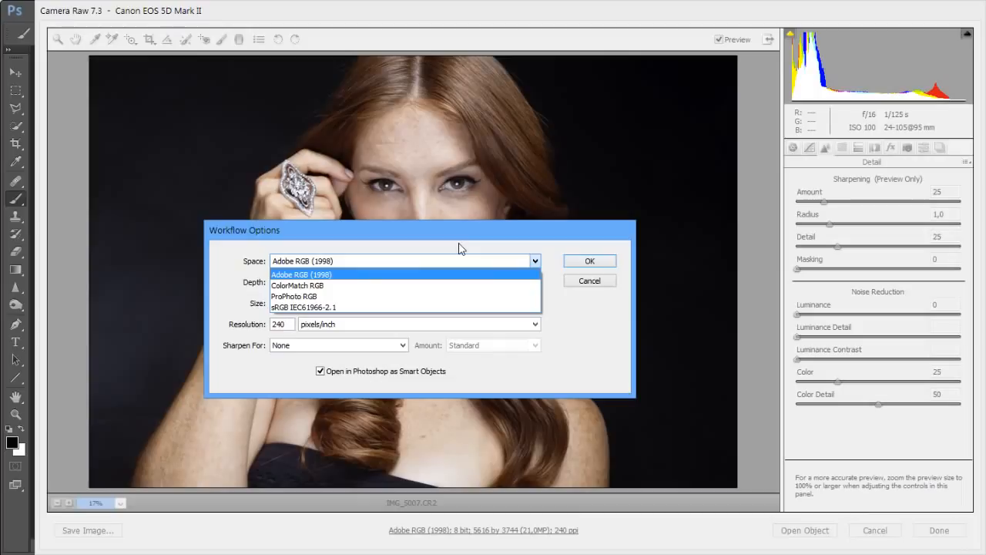
left_click(383, 275)
left_click_drag(402, 246, 725, 146)
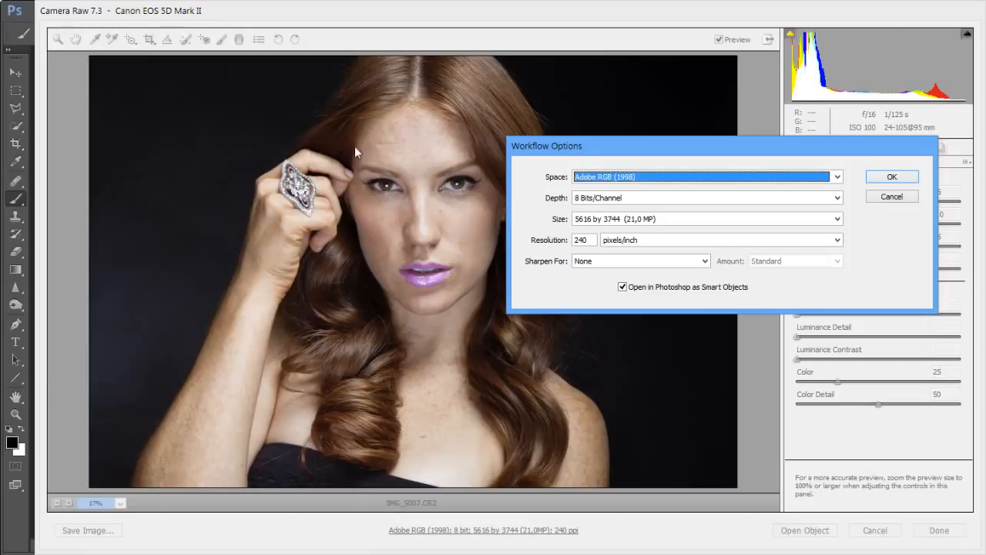
left_click_drag(794, 141, 518, 125)
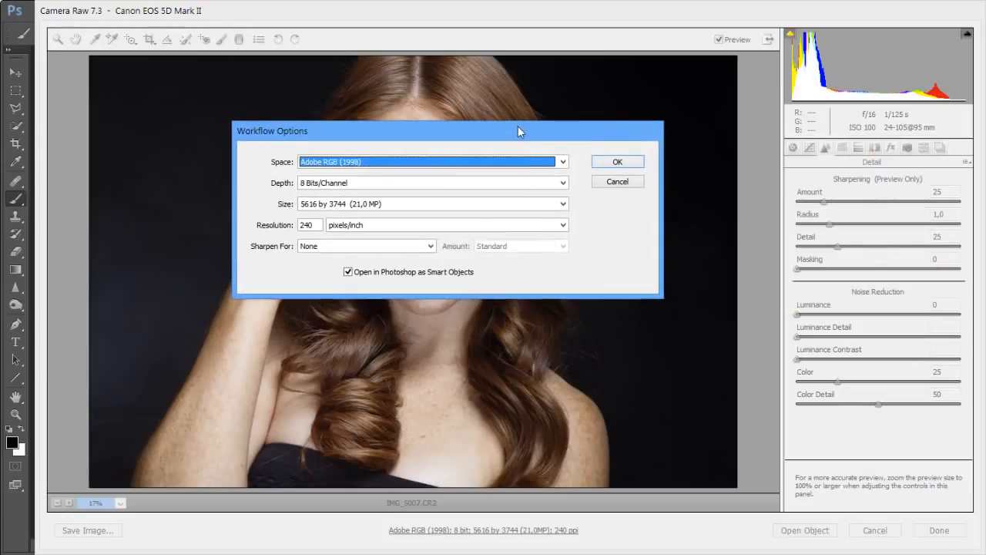
left_click(423, 163)
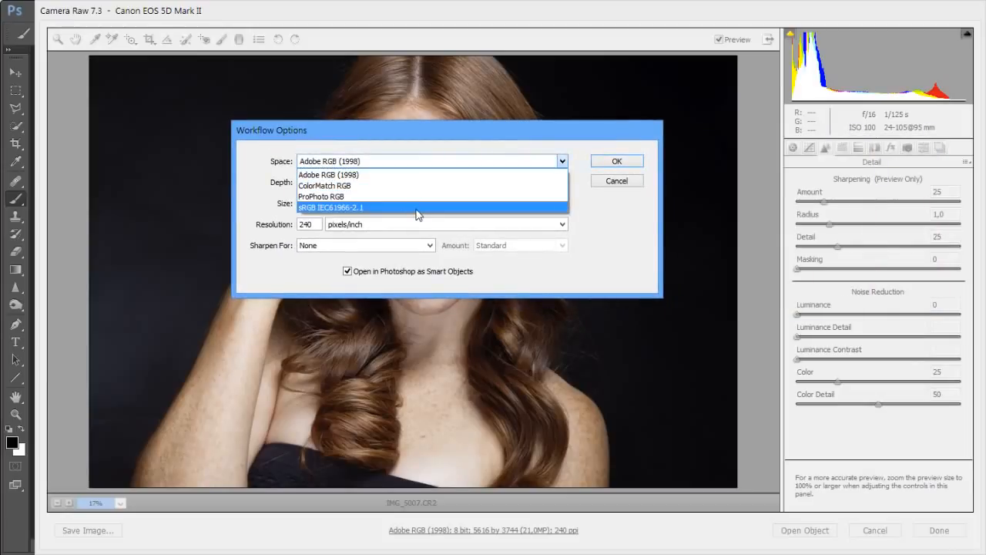
left_click(419, 161)
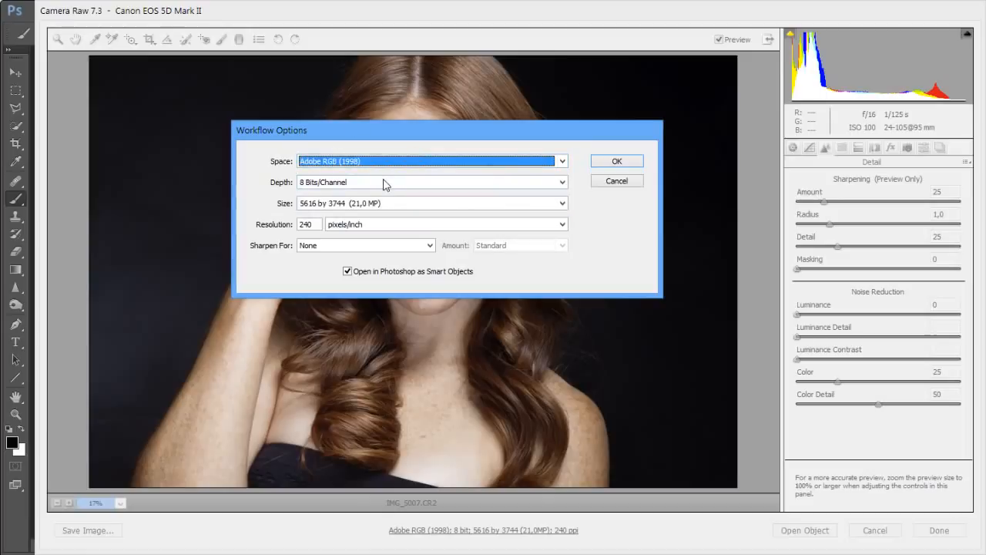
left_click_drag(491, 137, 722, 119)
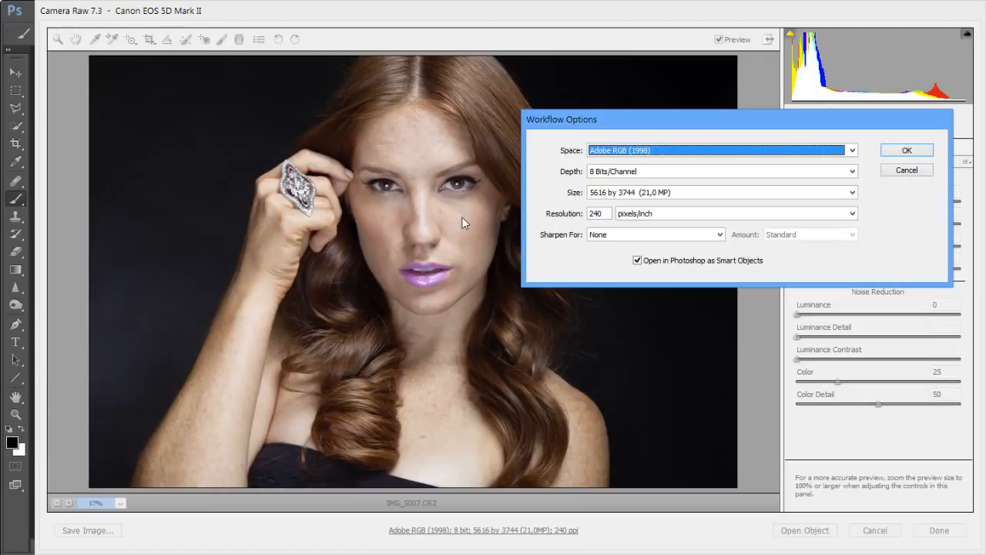
Choose 8 Bits/Channel depth and a size of 5616 by 3744 (21,0 MP), and apply the workflow options
left_click(644, 171)
left_click(647, 186)
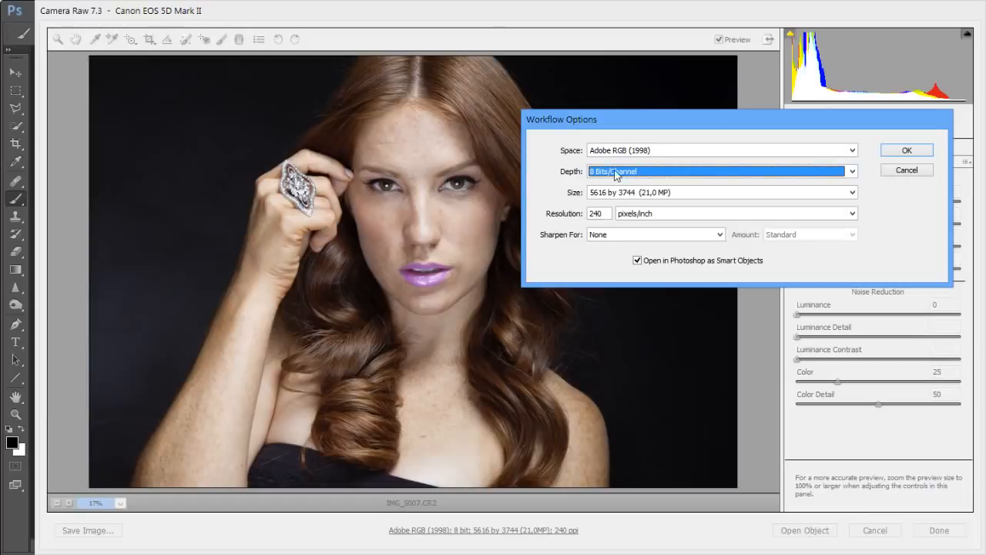
left_click_drag(640, 115, 573, 96)
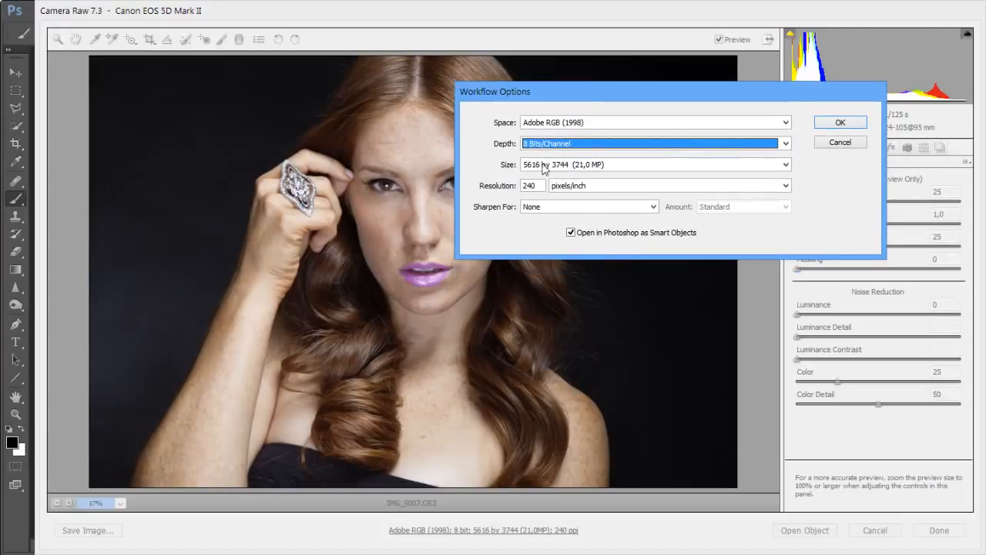
left_click(574, 170)
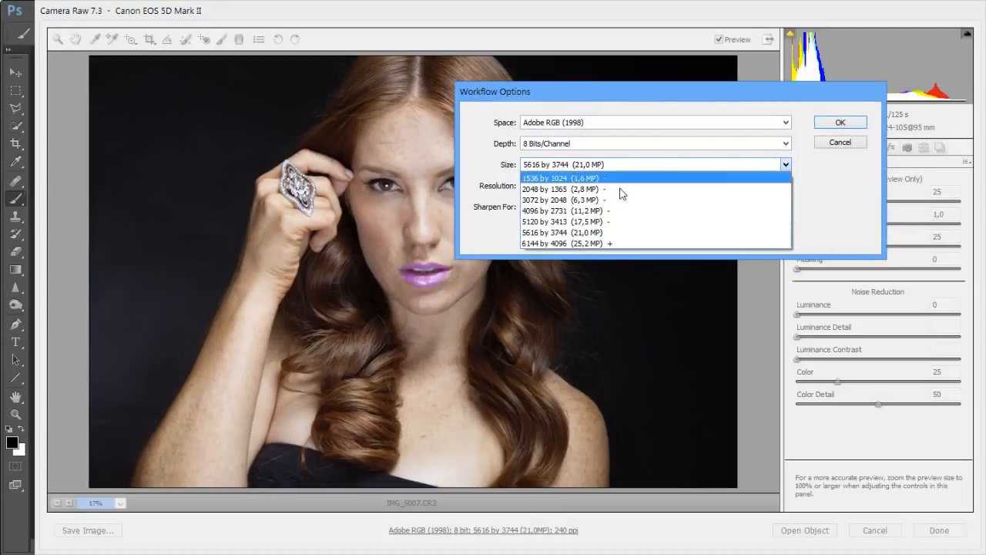
left_click(625, 234)
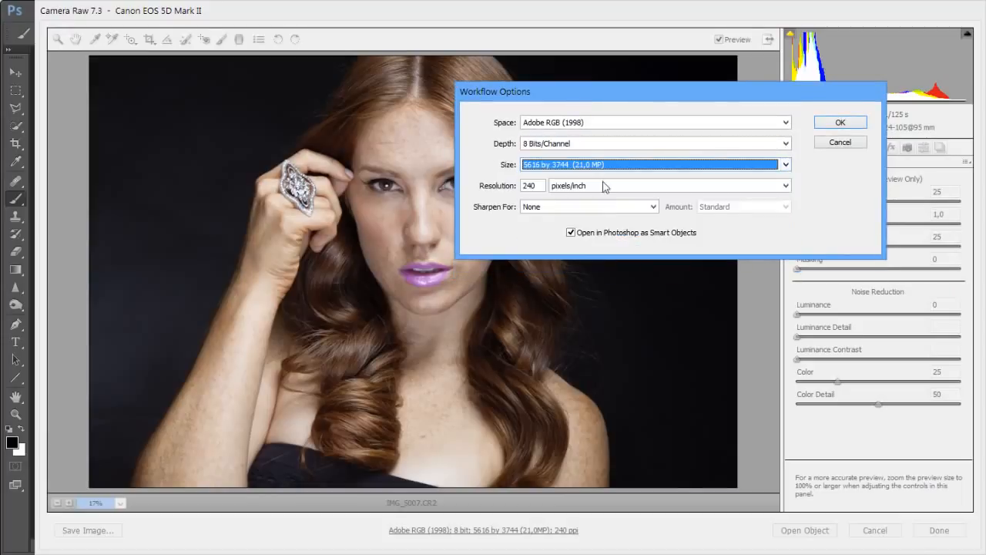
double_click(543, 185)
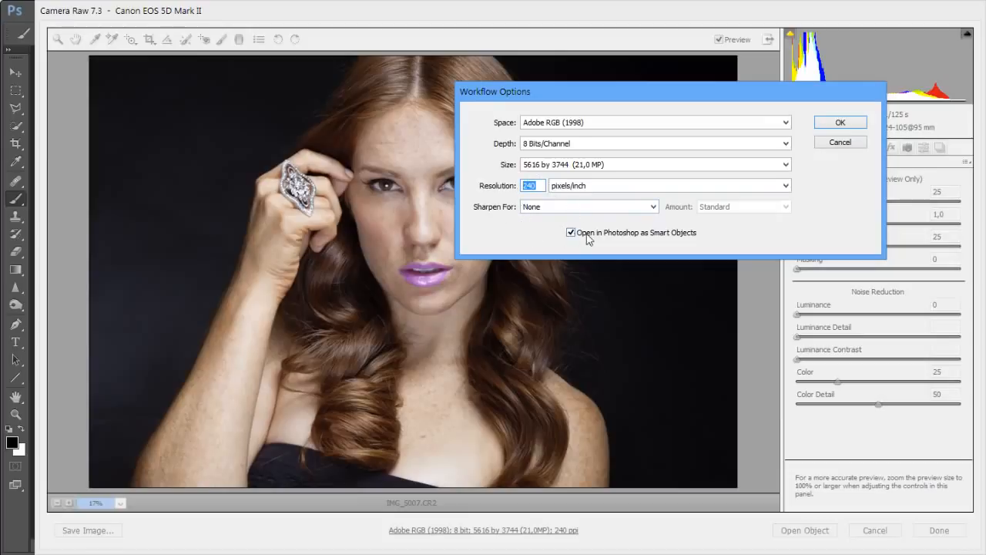
left_click(841, 124)
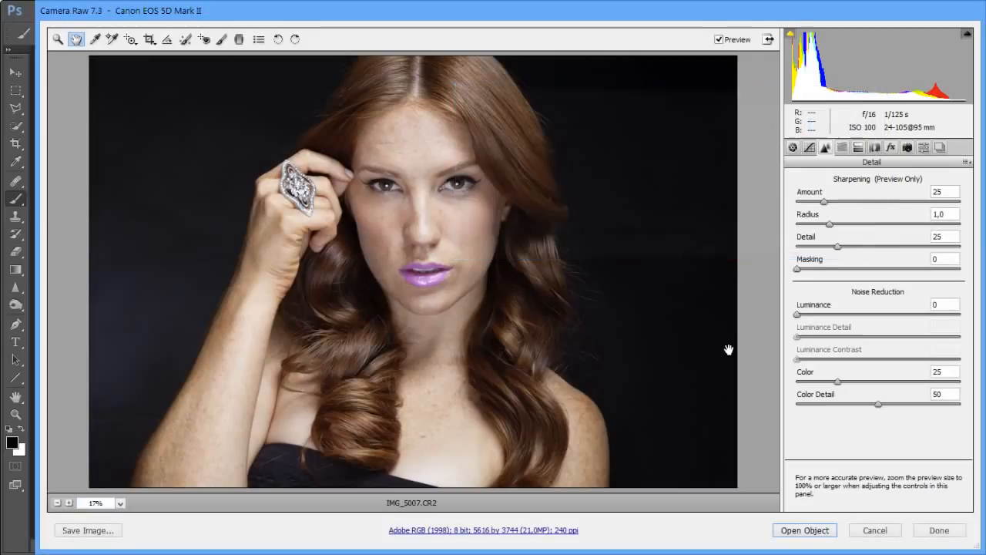
Open the raw photo in Photoshop as a smart object, reopen its Camera Raw settings and accept them
left_click(806, 530)
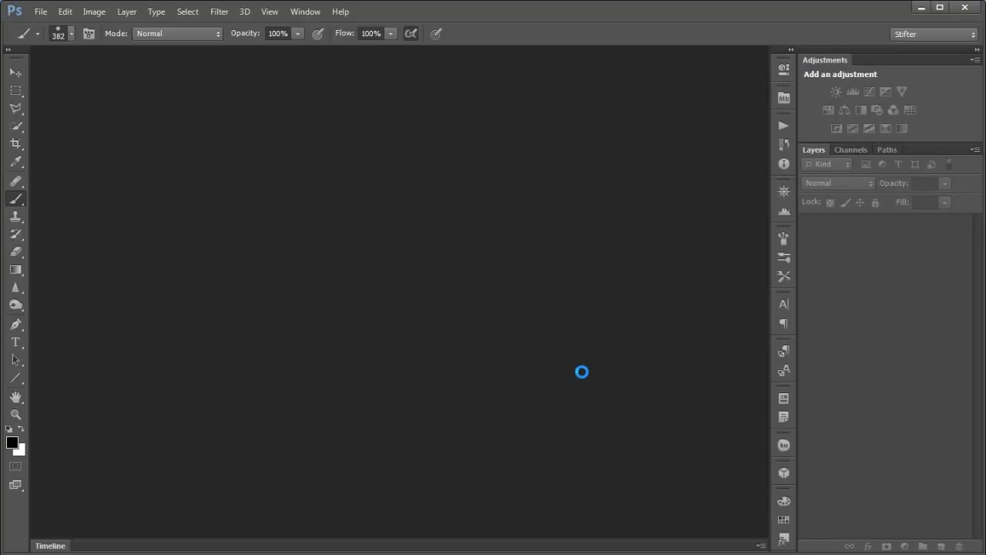
key("Return")
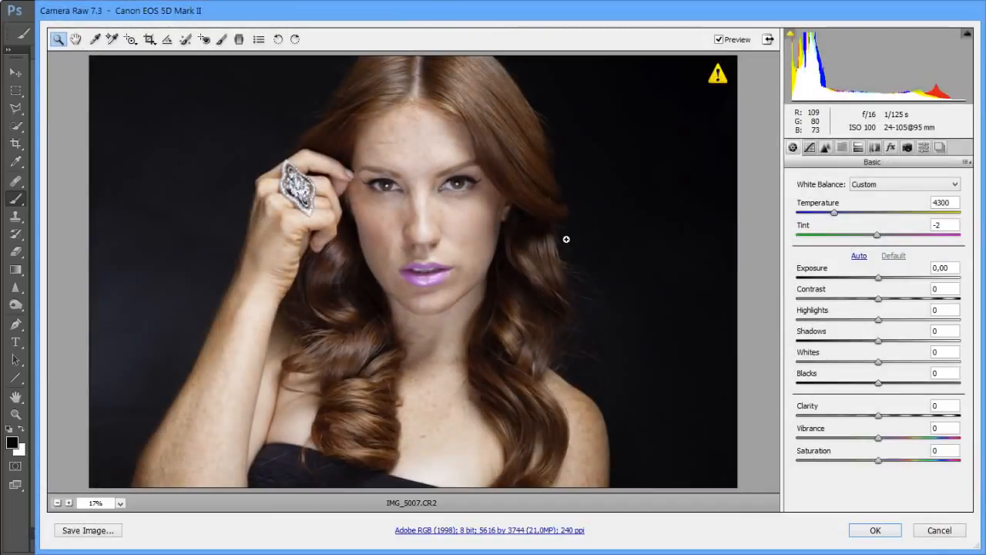
left_click(873, 530)
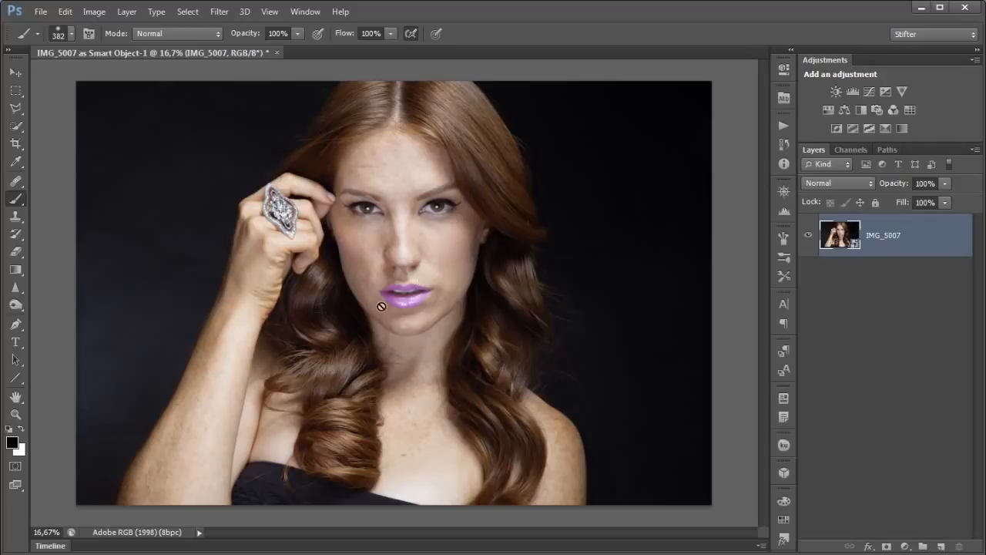
Inspect the skin around the lips and chin at 100% for blemishes that need retouching
key("ctrl+1")
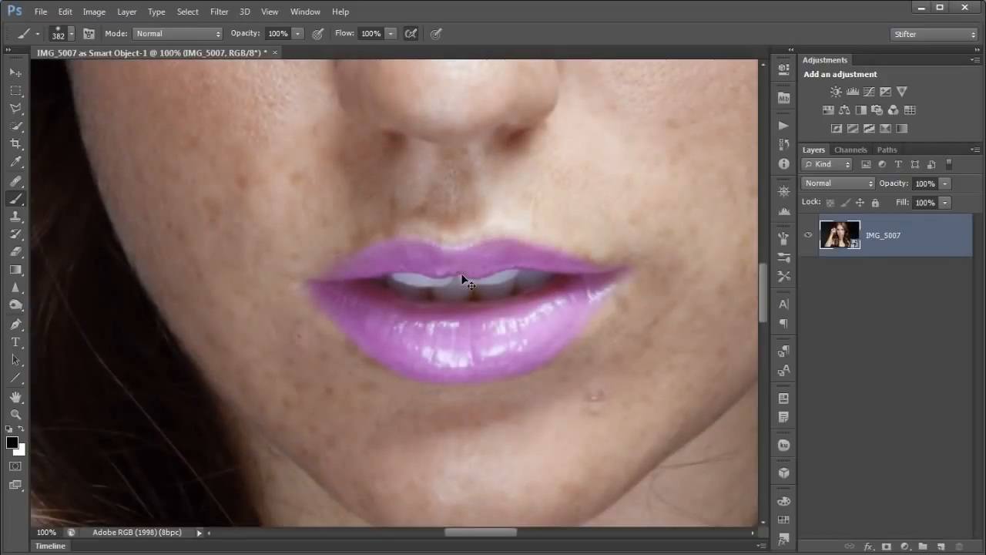
left_click_drag(495, 237, 313, 167)
left_click_drag(423, 262, 485, 267)
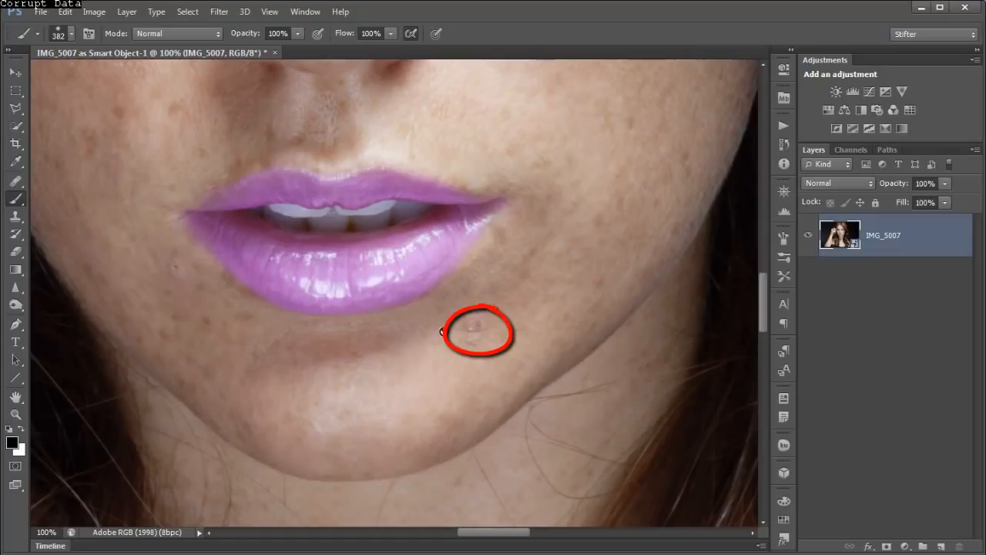
left_click_drag(331, 278, 378, 345)
left_click_drag(401, 387, 335, 247)
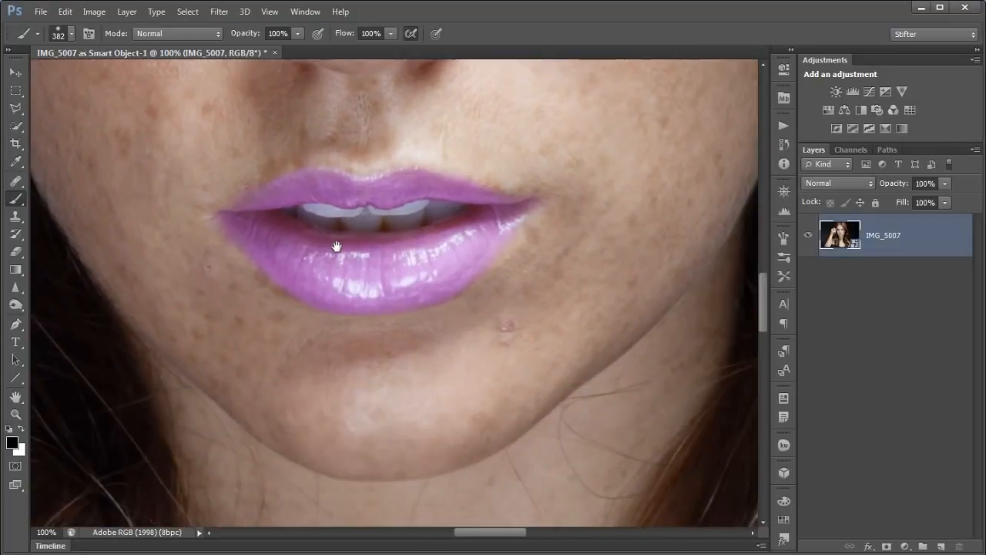
left_click_drag(496, 290, 471, 289)
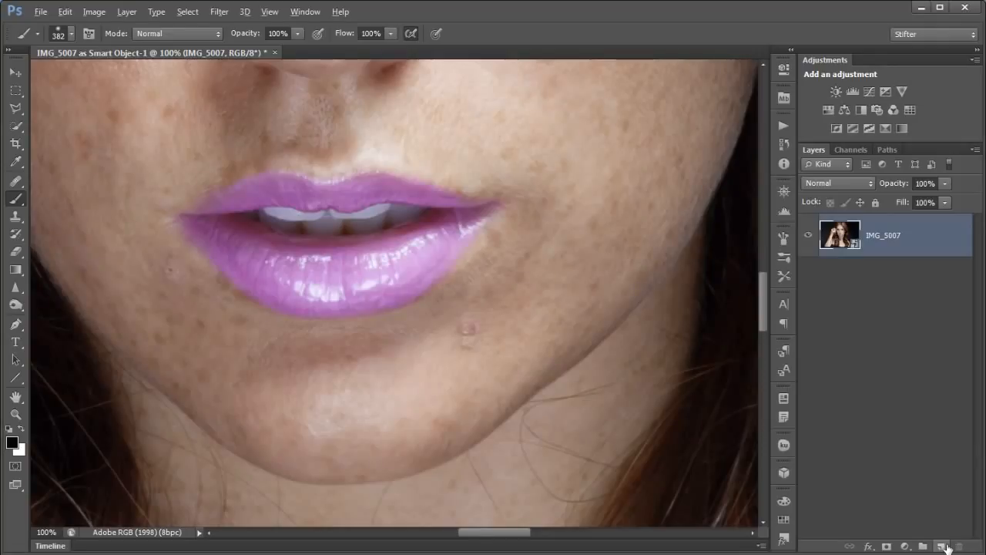
Create a new layer named Clean Up above the IMG_5007 smart object
left_click(941, 546, "alt")
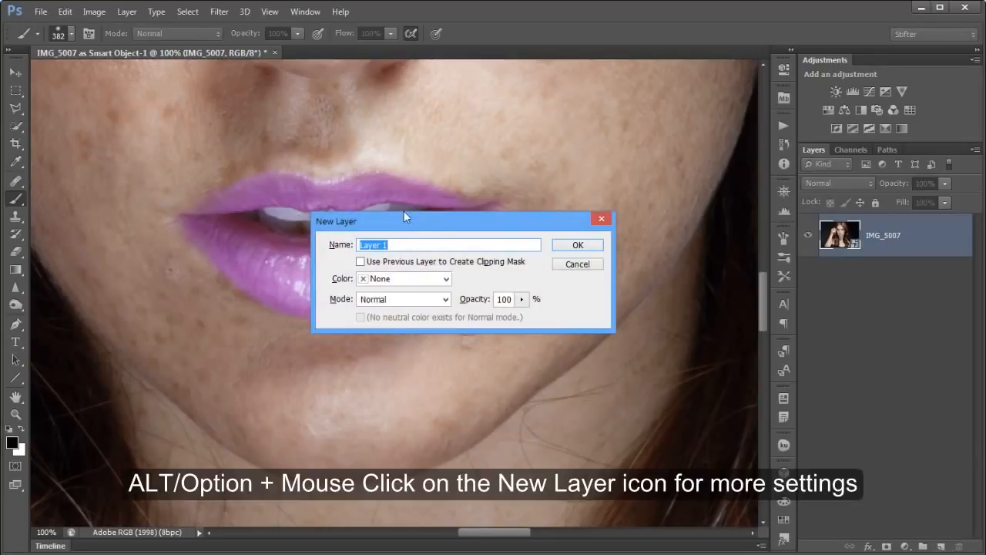
type("Clean Up")
key("Return")
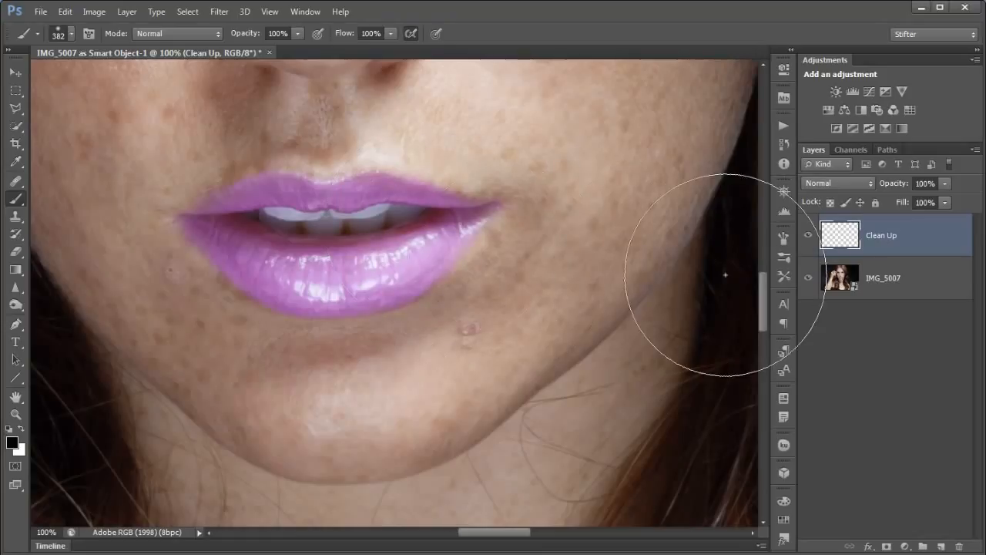
Activate the Healing Brush Tool and keep its sampling set to All Layers
left_click_drag(16, 184, 175, 215)
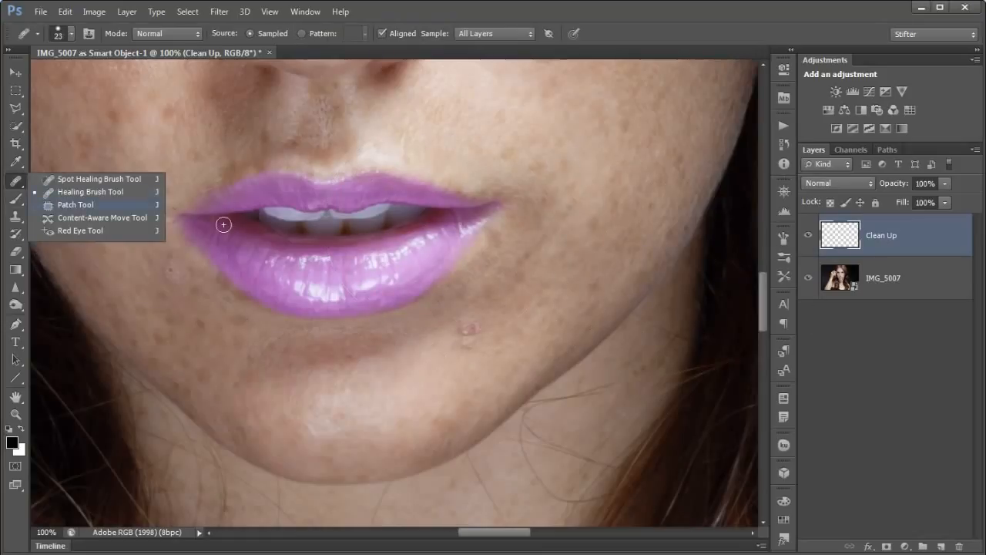
left_click(93, 192)
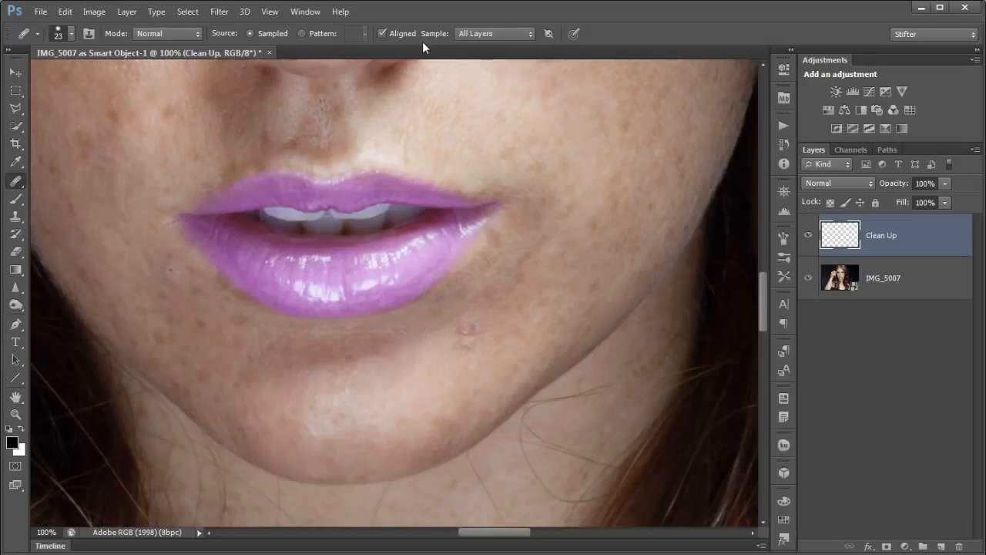
left_click(488, 35)
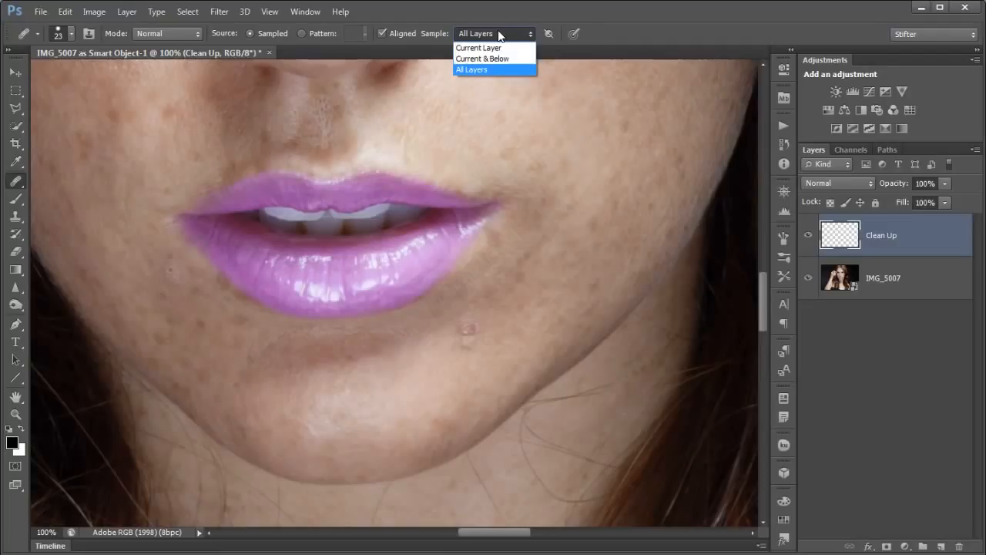
left_click(499, 34)
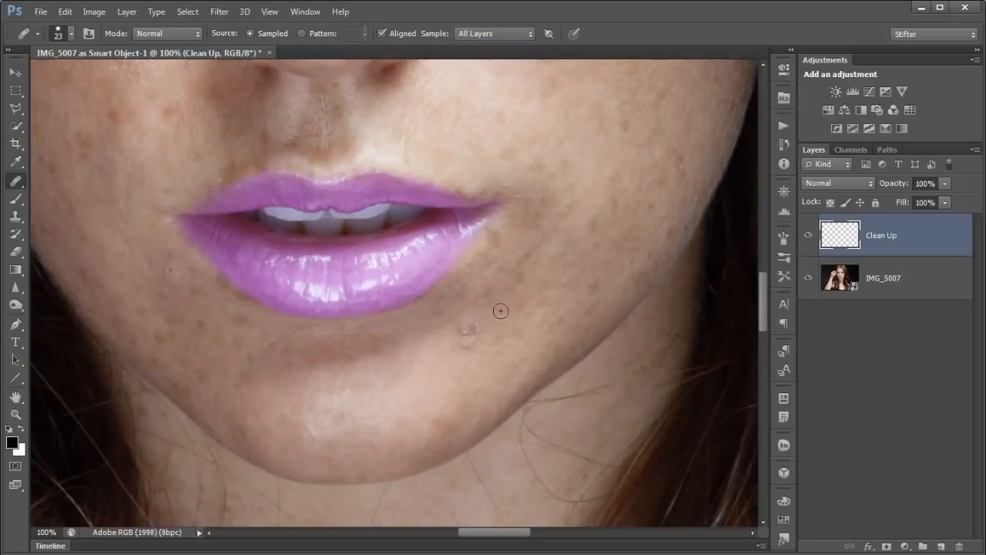
Heal the raised blemish on the chin beneath the lower lip, using clean neighbouring skin as the sample
left_click_drag(389, 276, 521, 379)
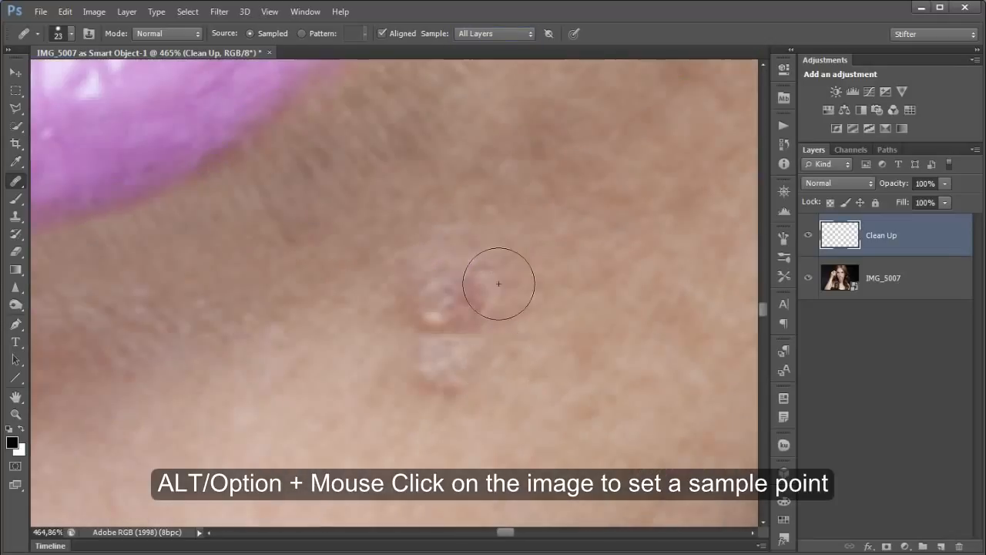
mouse_move(426, 328)
left_mouse_down()
mouse_move(456, 331)
mouse_move(433, 377)
mouse_move(424, 355)
mouse_move(396, 338)
mouse_move(466, 311)
left_mouse_up()
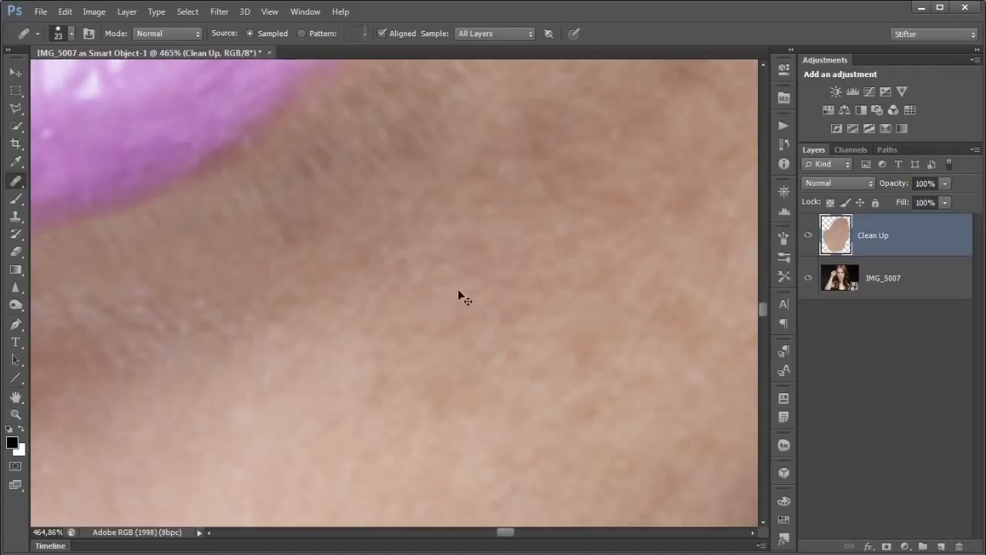
key("ctrl+1")
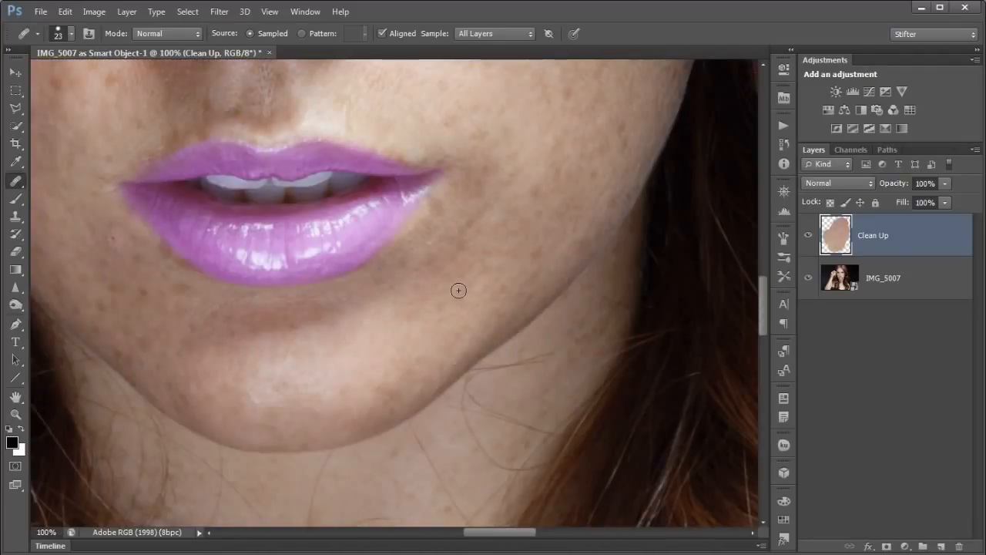
Heal the small reddish blemish on the cheek just outside the mouth corner with an 8 px brush
key("ctrl+space")
left_click_drag(212, 171, 53, 347)
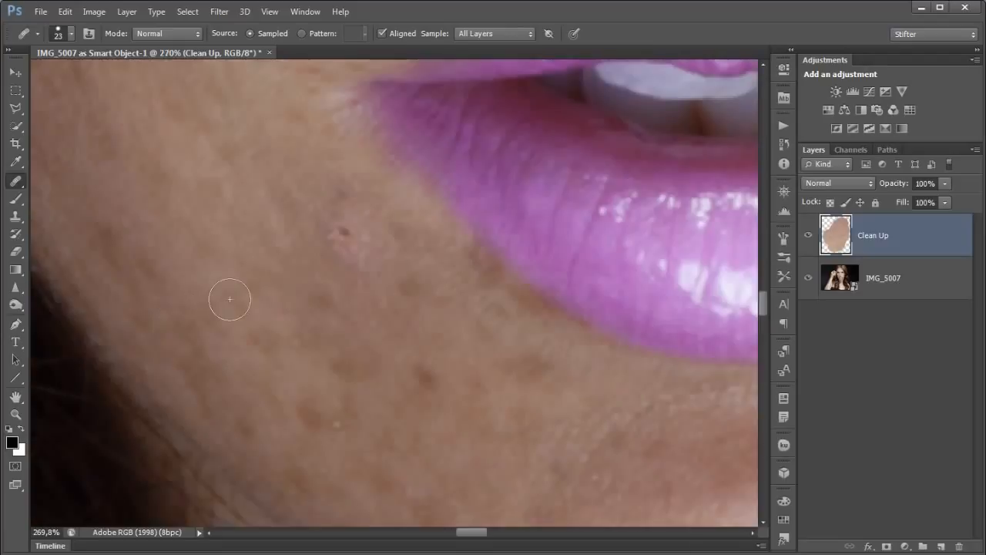
left_click_drag(300, 195, 313, 201)
left_click(343, 230)
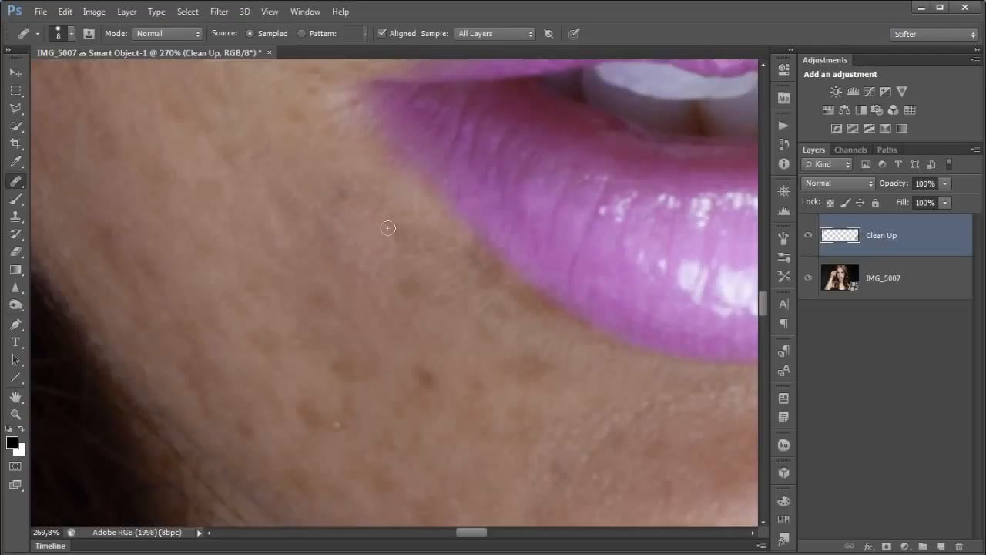
left_click_drag(320, 225, 330, 260)
Heal the small light specks around the nostril, sampling the adjacent skin
left_click_drag(285, 137, 311, 346)
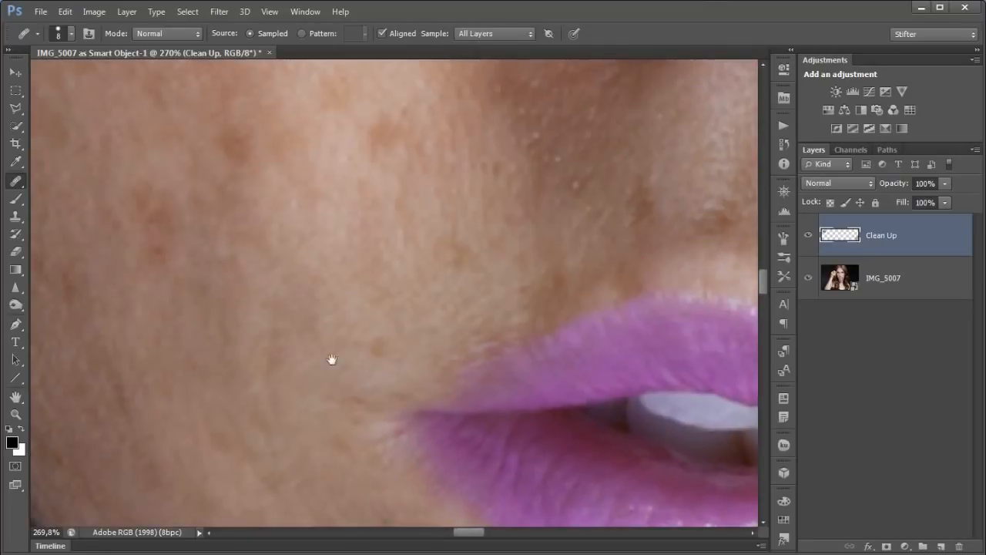
left_click_drag(308, 257, 380, 328)
left_click_drag(493, 208, 350, 267)
mouse_move(416, 139)
left_mouse_down()
mouse_move(362, 326)
mouse_move(365, 191)
left_mouse_up()
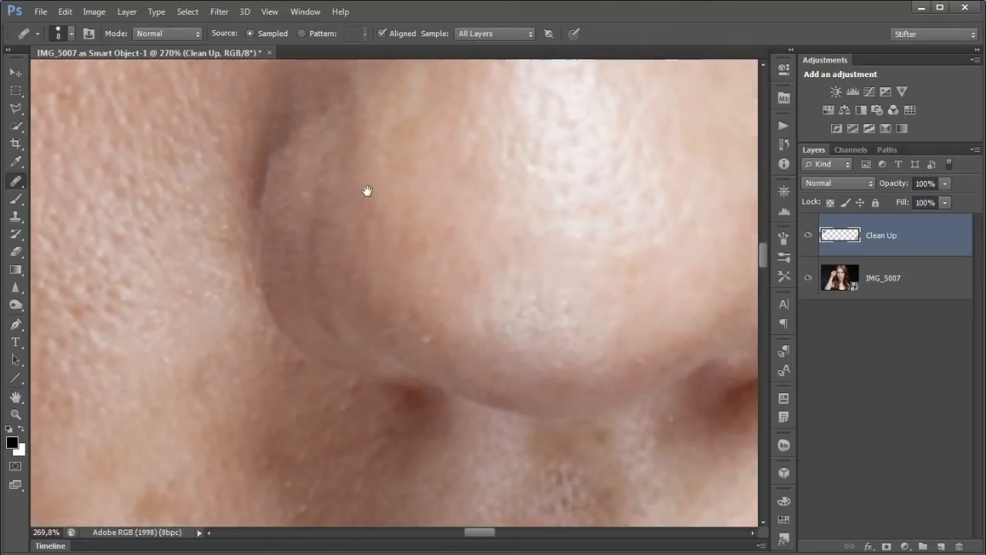
left_click(403, 381, "alt")
left_click_drag(396, 352, 409, 372)
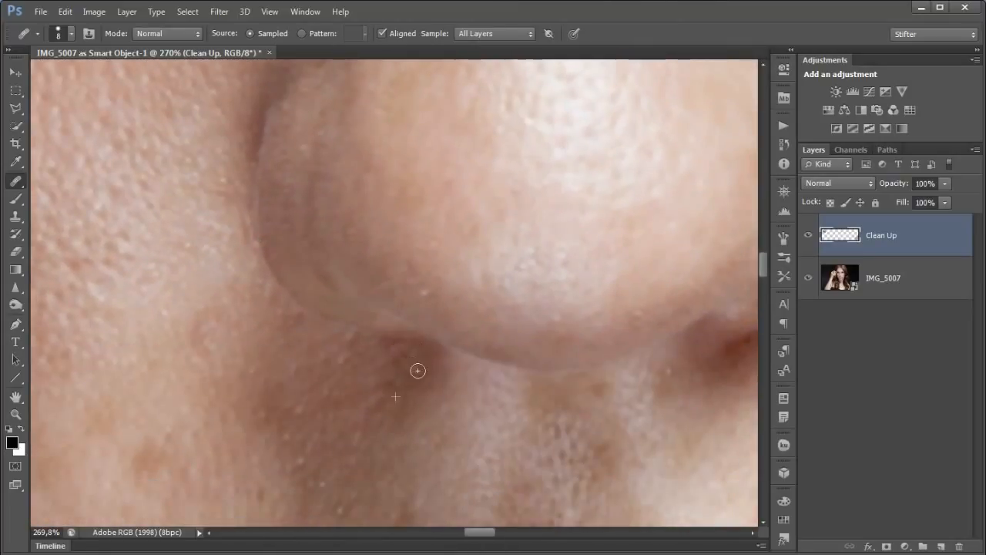
Heal the small specks further up along the side of the nose, resampling nearby skin for each area
mouse_move(322, 292)
left_mouse_down()
mouse_move(273, 383)
mouse_move(297, 267)
mouse_move(277, 321)
mouse_move(300, 388)
mouse_move(327, 410)
left_mouse_up()
left_click(348, 376, "alt")
left_click(438, 402, "alt")
left_click_drag(449, 432, 455, 428)
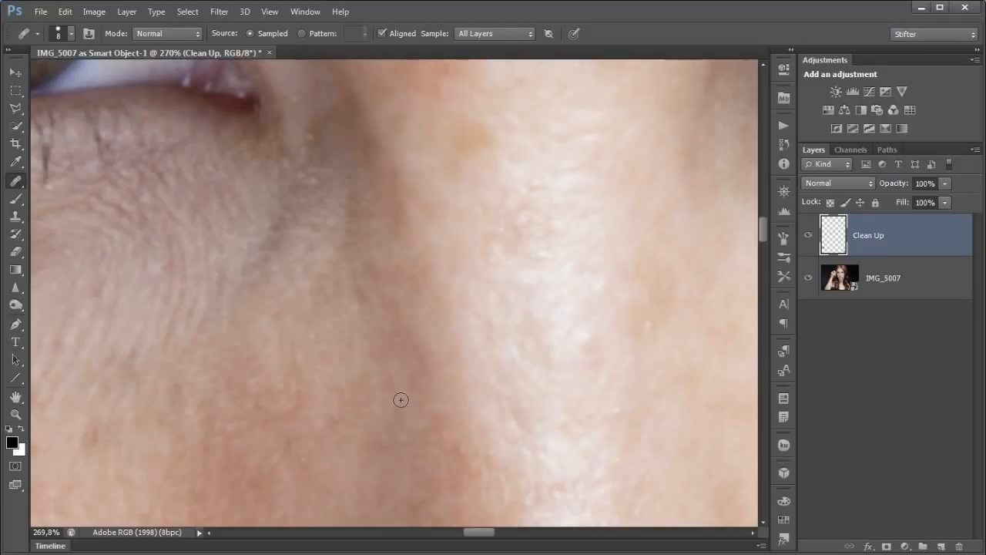
key("ctrl+minus")
key("ctrl+minus")
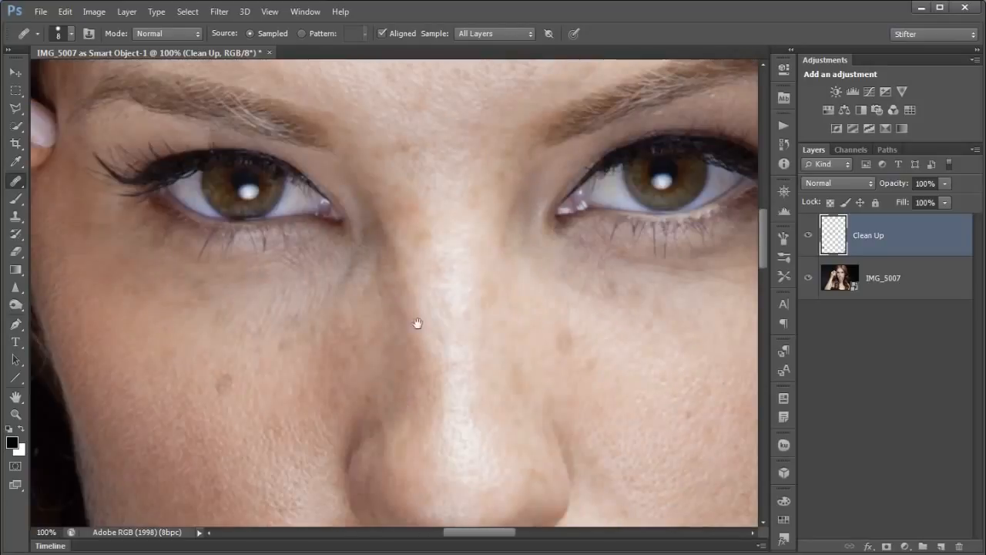
Heal the small blemish at the end of the stray hair on the upper forehead
left_click_drag(449, 338, 311, 407)
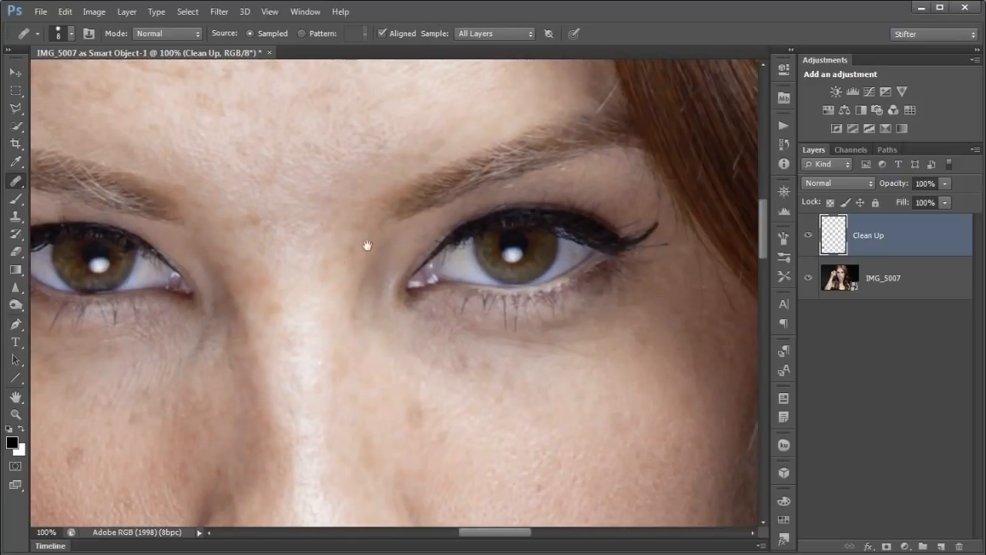
left_click_drag(376, 265, 304, 371)
left_click_drag(288, 281, 429, 391)
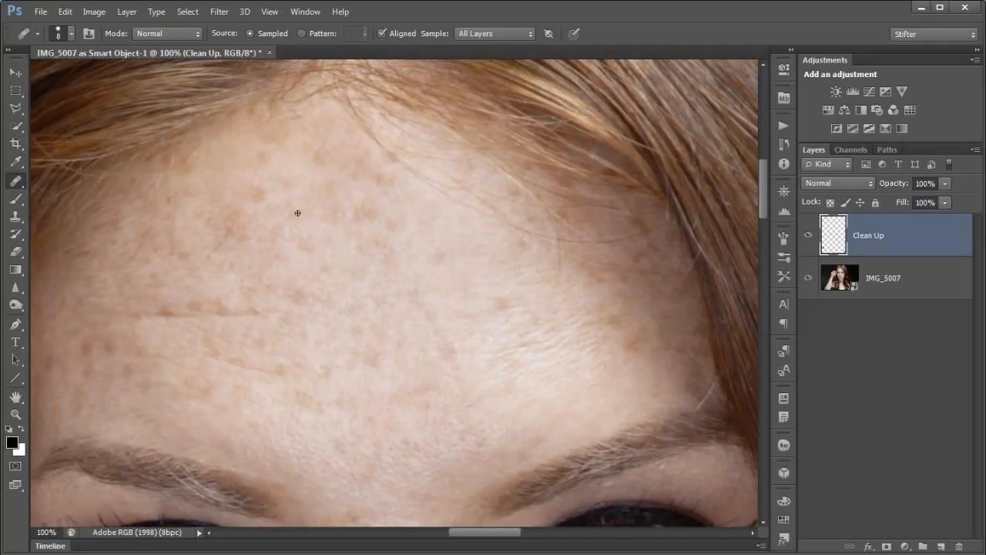
left_click_drag(384, 138, 171, 323)
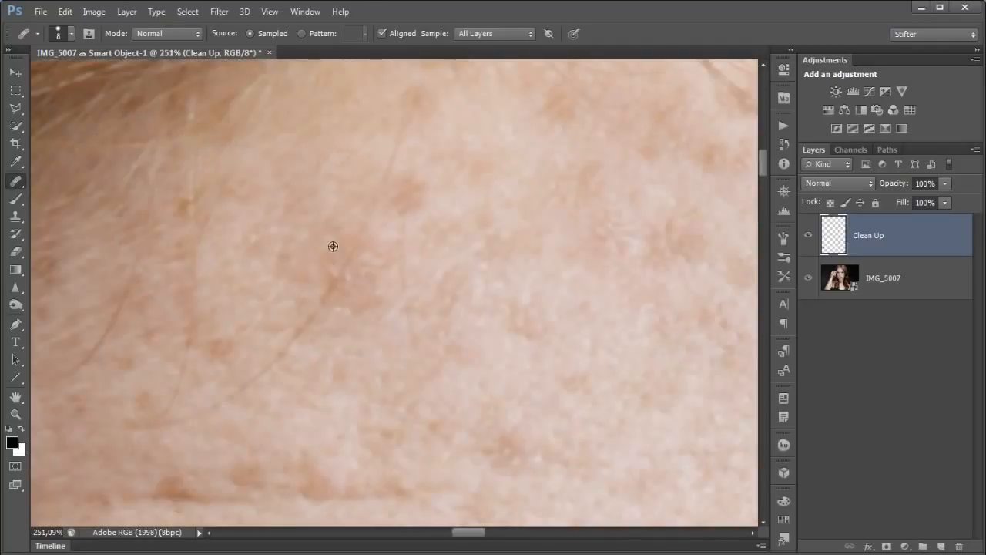
left_click(347, 273)
key("ctrl+1")
Enlarge the healing brush to 17 px and heal the fine facial hair beside the mouth corner
left_click_drag(519, 498, 502, 81)
left_click_drag(521, 470, 501, 89)
left_click_drag(519, 177, 469, 235)
left_click(637, 242, "ctrl")
left_click_drag(636, 242, 434, 316)
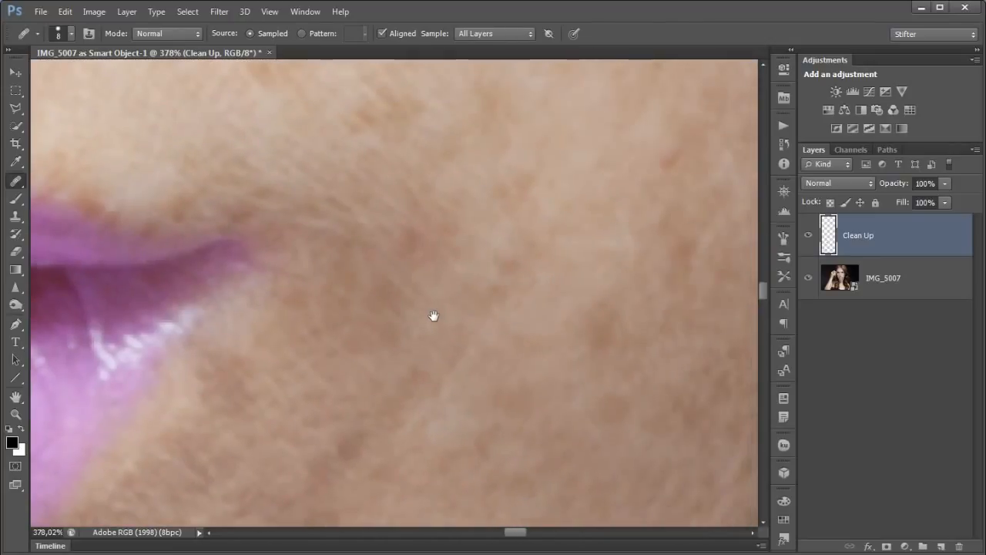
scroll(417, 271, "down", 3)
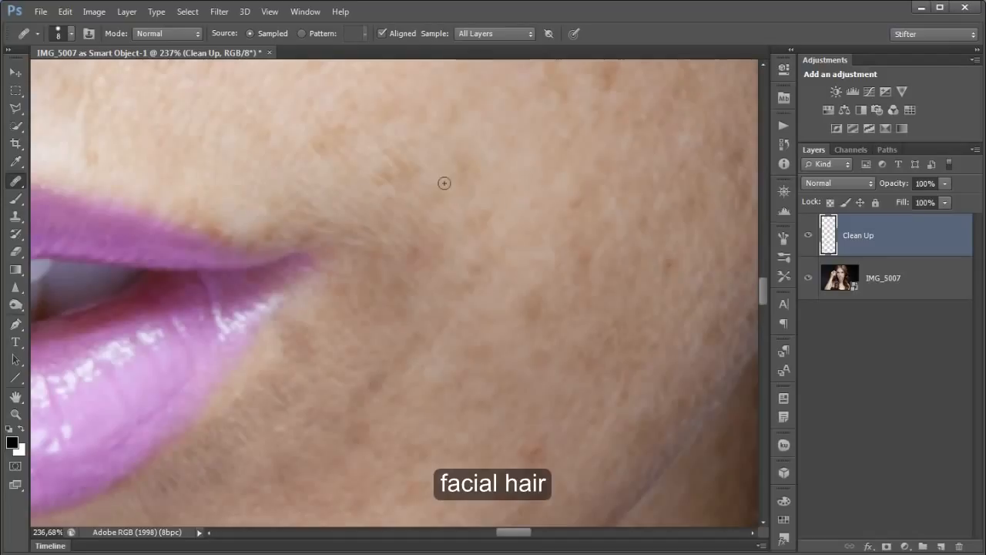
left_click_drag(410, 157, 421, 149)
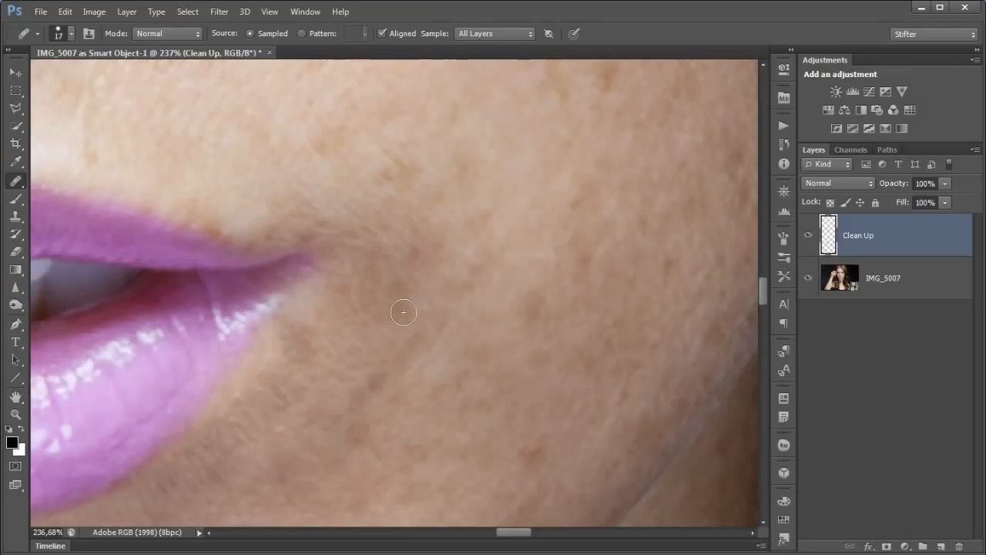
left_click(428, 308, "alt")
mouse_move(361, 238)
left_mouse_down()
mouse_move(396, 234)
mouse_move(367, 216)
mouse_move(392, 242)
left_mouse_up()
Heal the fine facial hair below the mouth corner along the lower lip's edge, resampling nearby skin
left_click(407, 287, "alt")
left_click(416, 302, "alt")
left_click_drag(373, 306, 346, 329)
left_click(381, 335, "alt")
mouse_move(331, 365)
left_mouse_down()
mouse_move(386, 354)
mouse_move(272, 400)
mouse_move(390, 305)
mouse_move(416, 261)
left_mouse_up()
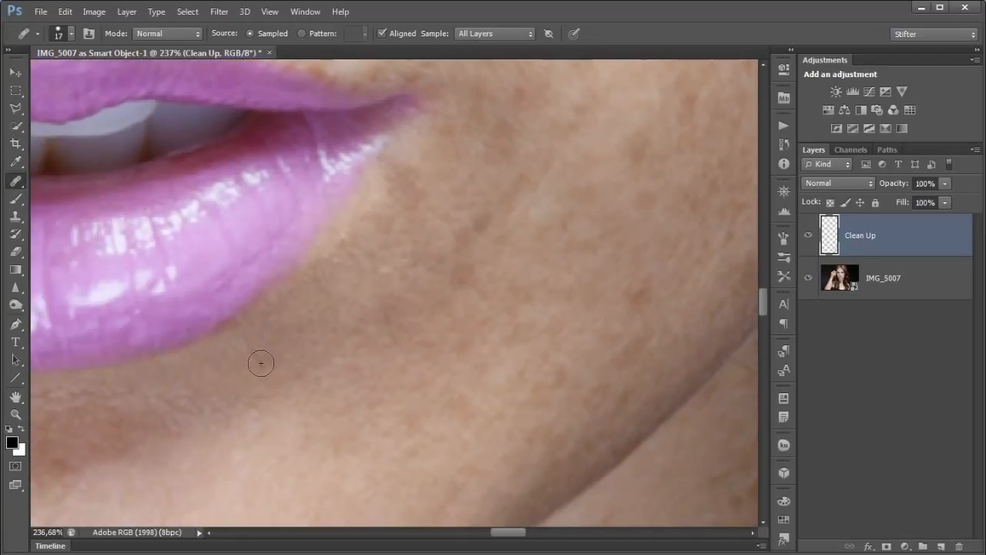
Heal the fine facial hair above the upper lip near the opposite mouth corner
left_click_drag(180, 396, 412, 361)
left_click_drag(258, 363, 527, 404)
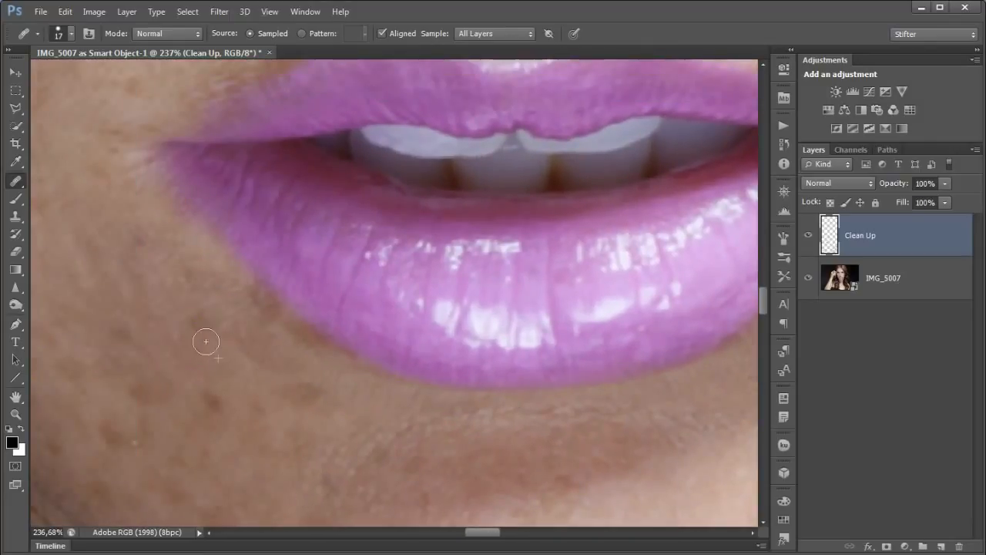
left_click_drag(147, 212, 184, 379)
left_click(246, 235, "alt")
mouse_move(294, 225)
left_mouse_down()
mouse_move(246, 254)
mouse_move(270, 255)
left_mouse_up()
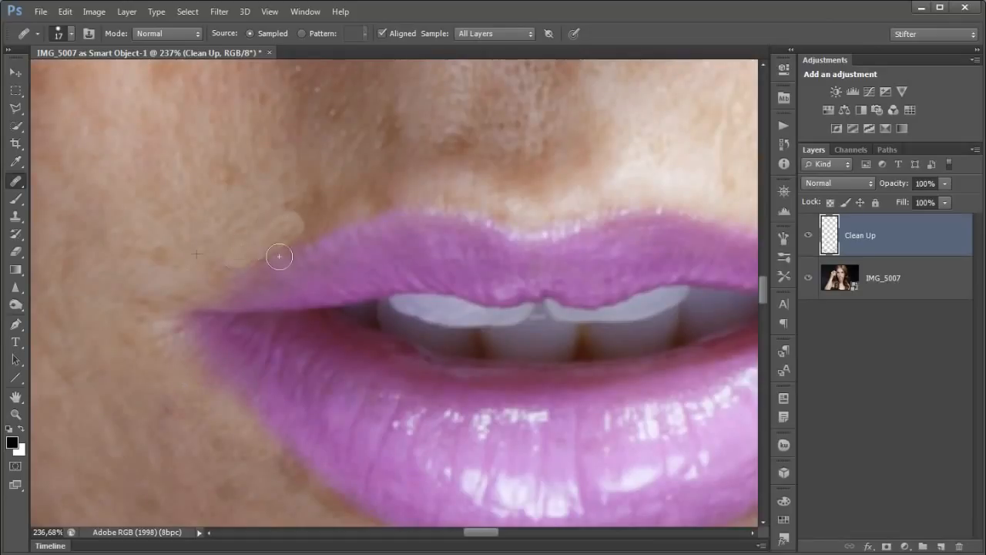
Heal the red spot on the chest near the hair, sampling the surrounding freckled skin
scroll(429, 223, "down", 3)
left_click_drag(513, 403, 450, 277)
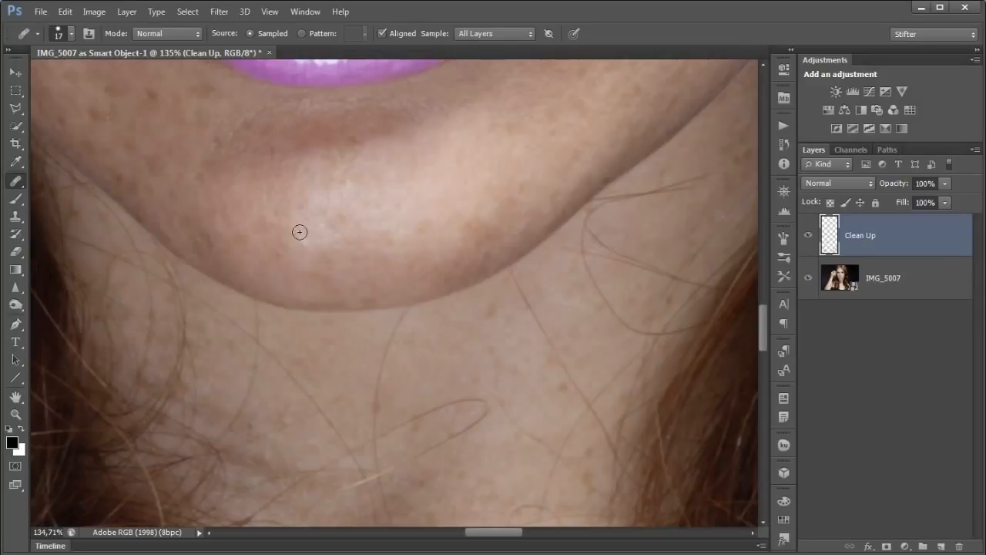
left_click_drag(435, 299, 477, 194)
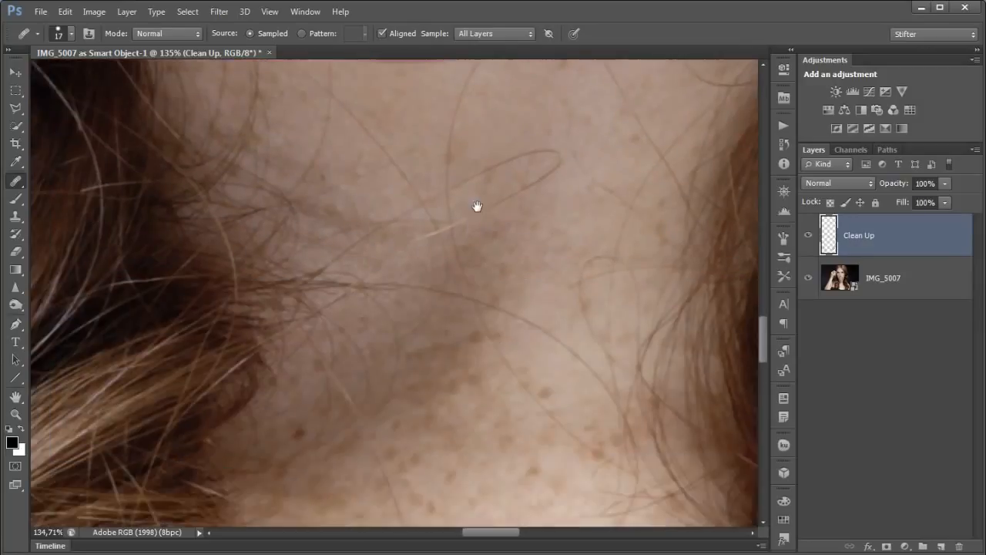
mouse_move(498, 342)
left_mouse_down()
mouse_move(458, 254)
mouse_move(490, 167)
left_mouse_up()
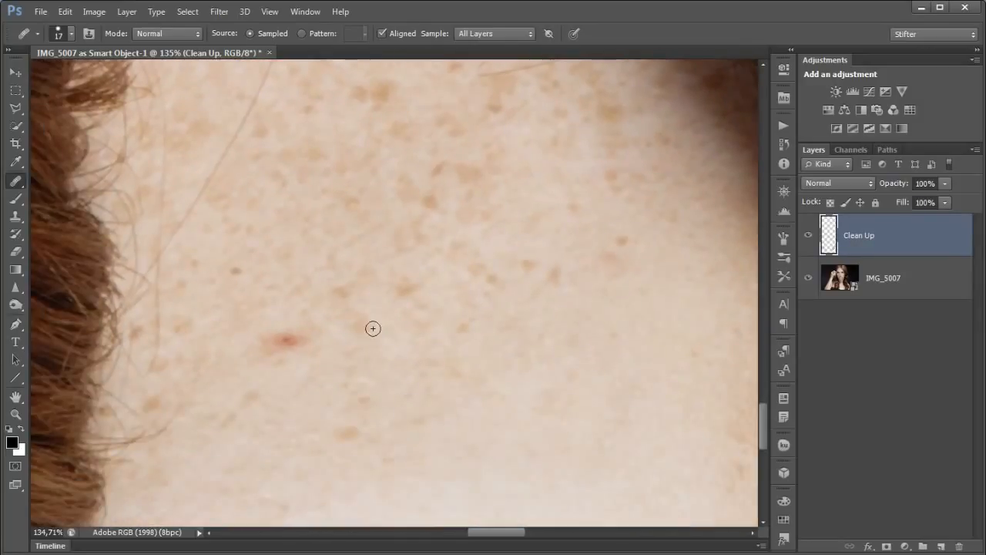
left_click(305, 363, "alt")
mouse_move(306, 337)
left_mouse_down()
mouse_move(262, 348)
mouse_move(288, 355)
mouse_move(309, 333)
mouse_move(293, 303)
left_mouse_up()
left_click(300, 377, "alt")
left_click(270, 310, "alt")
mouse_move(340, 333)
left_mouse_down()
mouse_move(344, 306)
mouse_move(308, 300)
mouse_move(295, 343)
mouse_move(343, 351)
mouse_move(399, 339)
left_mouse_up()
left_click(298, 341, "alt")
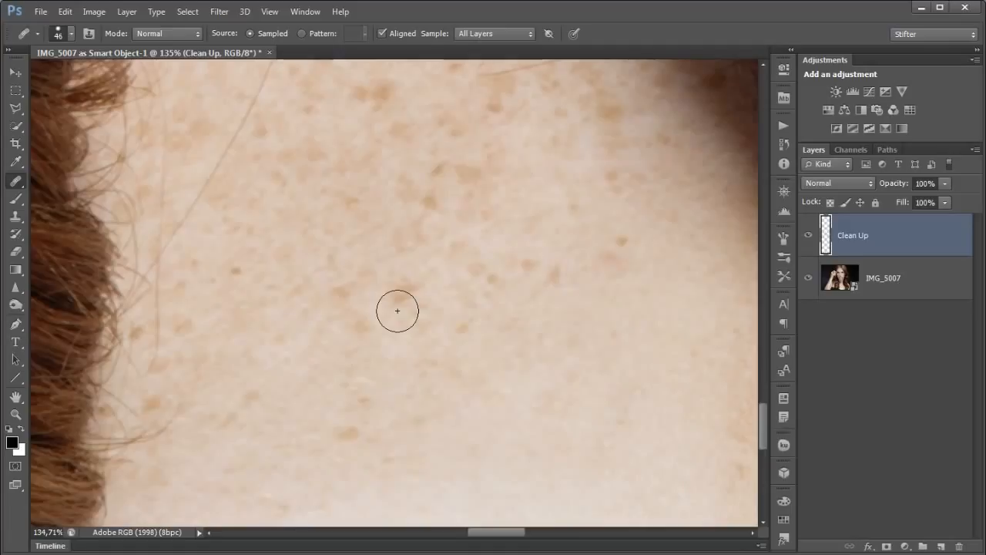
Reduce the healing brush to 28 px and heal the remaining pinkish spots across the chest
right_click(492, 251, "alt")
left_click(615, 289, "alt")
left_click_drag(609, 264, 621, 266)
left_click_drag(609, 333, 401, 257)
left_click(488, 359, "alt")
left_click_drag(549, 336, 530, 348)
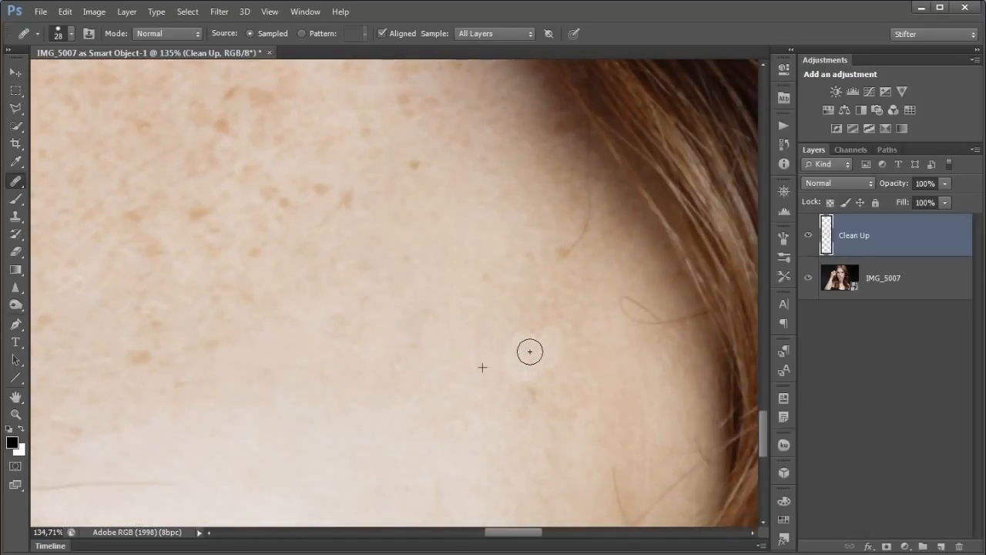
Inspect the arm, hand and face, including the overall portrait, for remaining blemishes
scroll(478, 401, "down", 2)
scroll(477, 401, "down", 2)
left_click_drag(293, 335, 717, 416)
left_click_drag(154, 285, 505, 306)
left_click_drag(430, 332, 328, 300)
left_click_drag(263, 282, 411, 288)
left_click_drag(406, 160, 300, 405)
left_click_drag(463, 192, 406, 370)
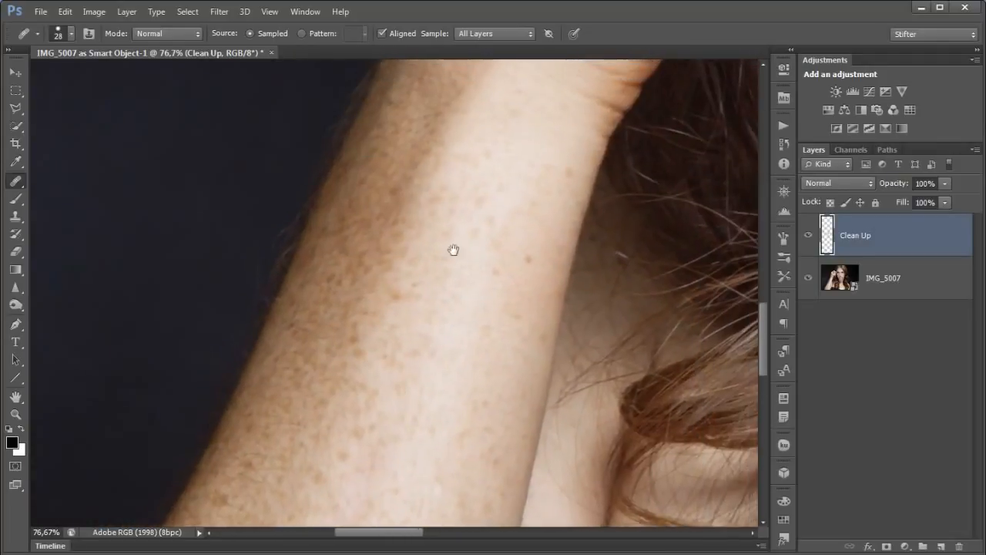
left_click_drag(470, 220, 409, 374)
left_click_drag(411, 270, 315, 461)
left_click_drag(399, 307, 270, 404)
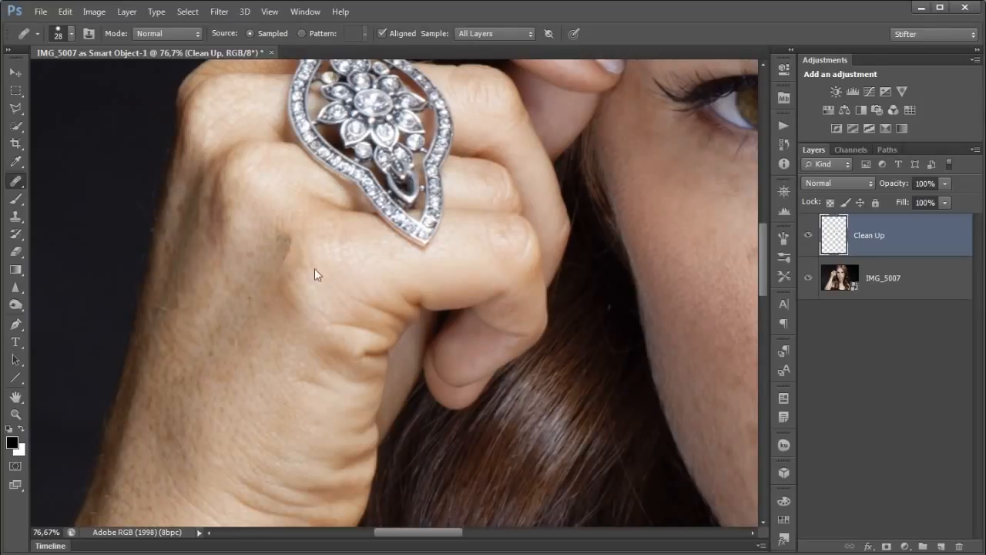
left_click_drag(470, 256, 196, 293)
left_click_drag(279, 301, 398, 280)
left_click_drag(381, 217, 456, 332)
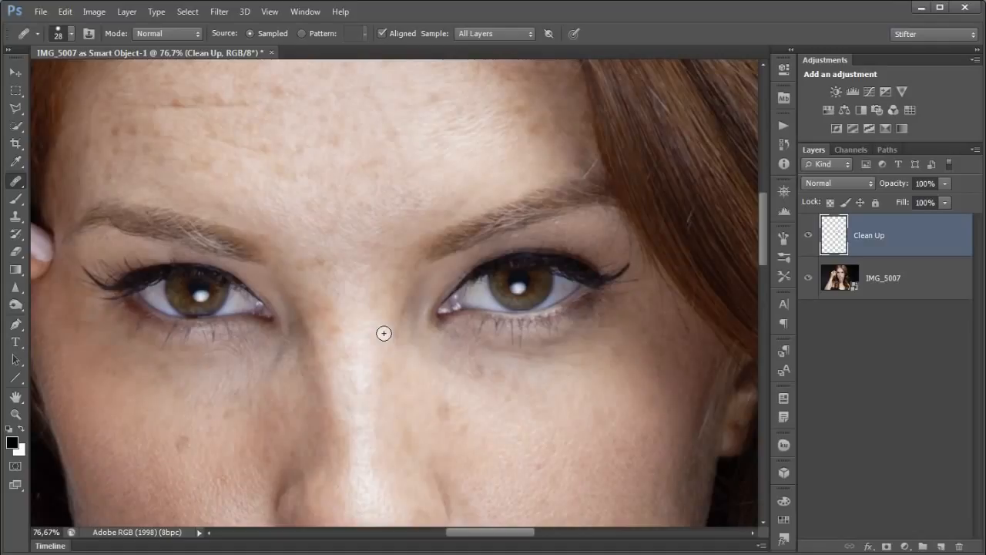
key("ctrl+0")
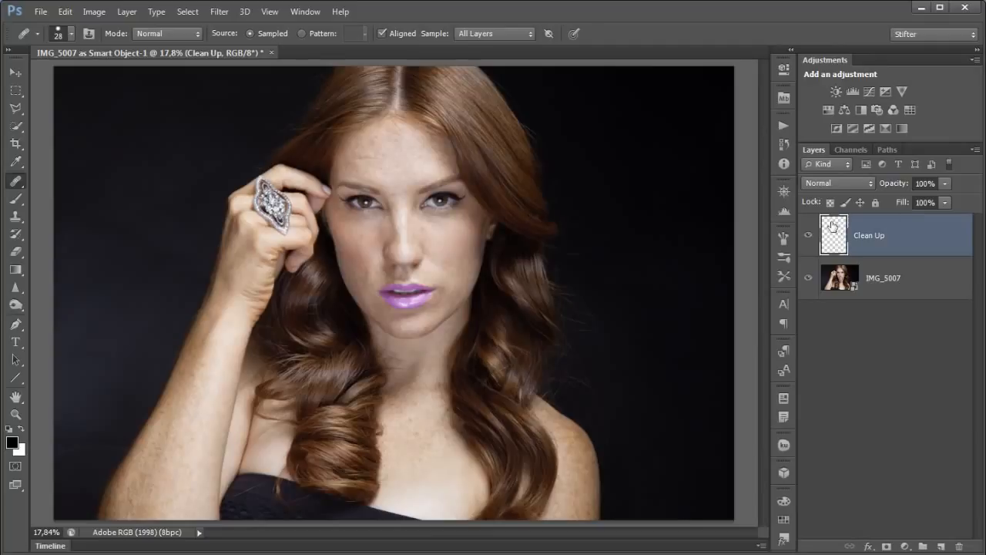
left_click(351, 314, "ctrl")
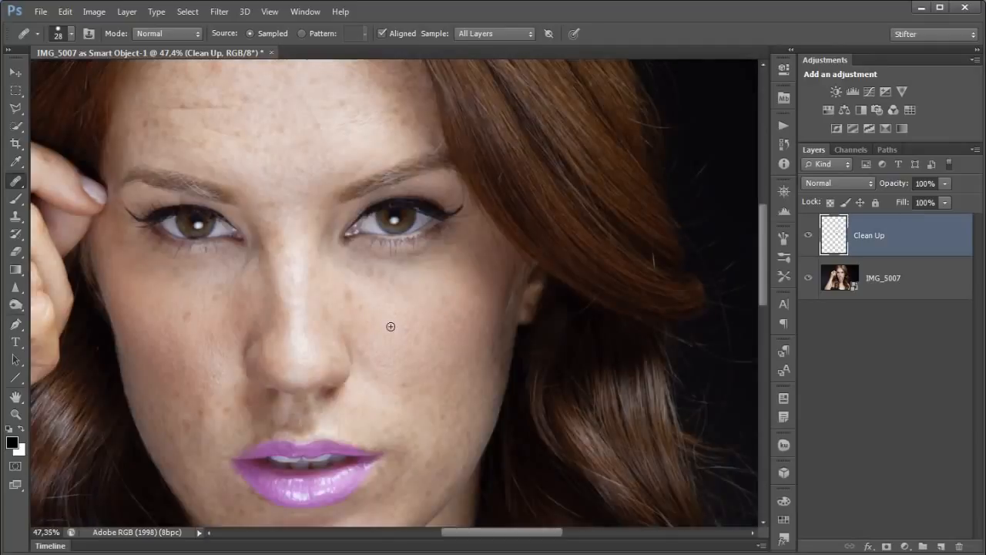
Compare the skin colour of the hand with the face, and examine the cheeks, nose and forehead for uneven tones
left_click_drag(381, 401, 521, 337)
left_click_drag(382, 391, 451, 370)
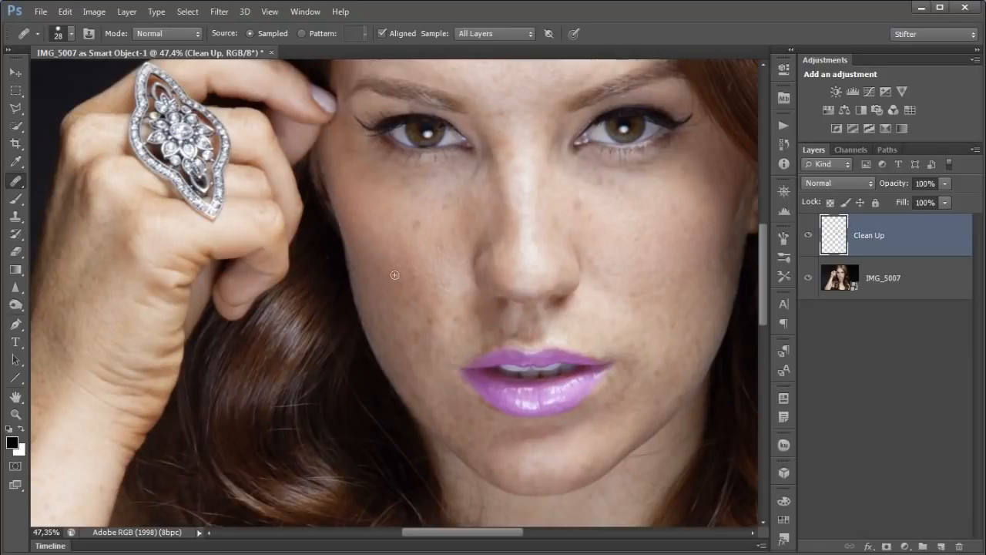
left_click_drag(577, 301, 370, 143)
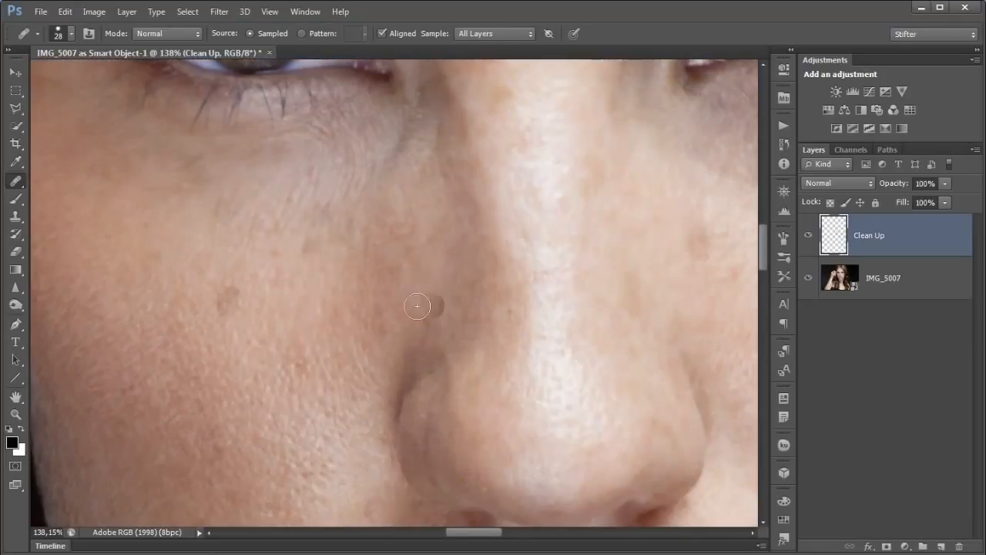
scroll(365, 307, "down", 3)
left_click_drag(337, 327, 454, 260)
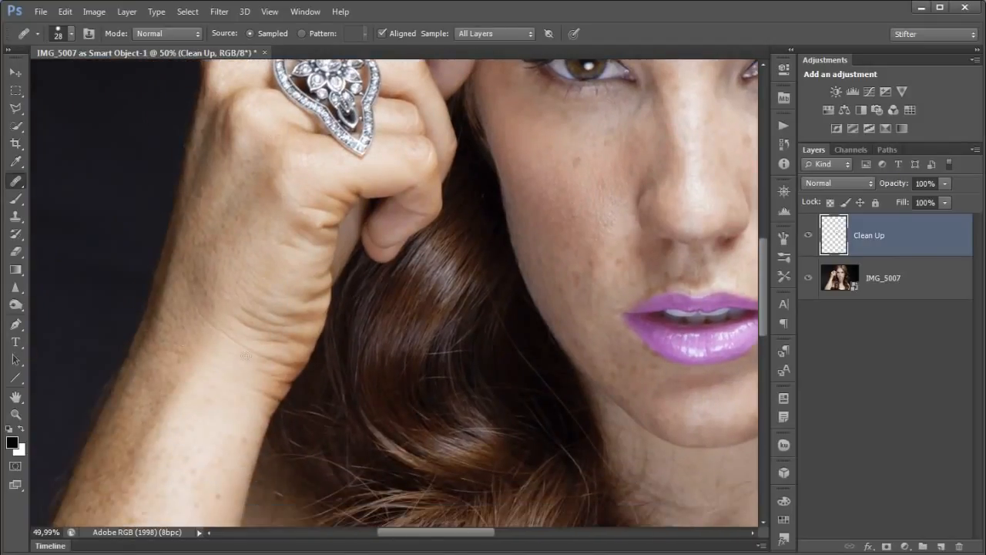
left_click_drag(566, 231, 323, 254)
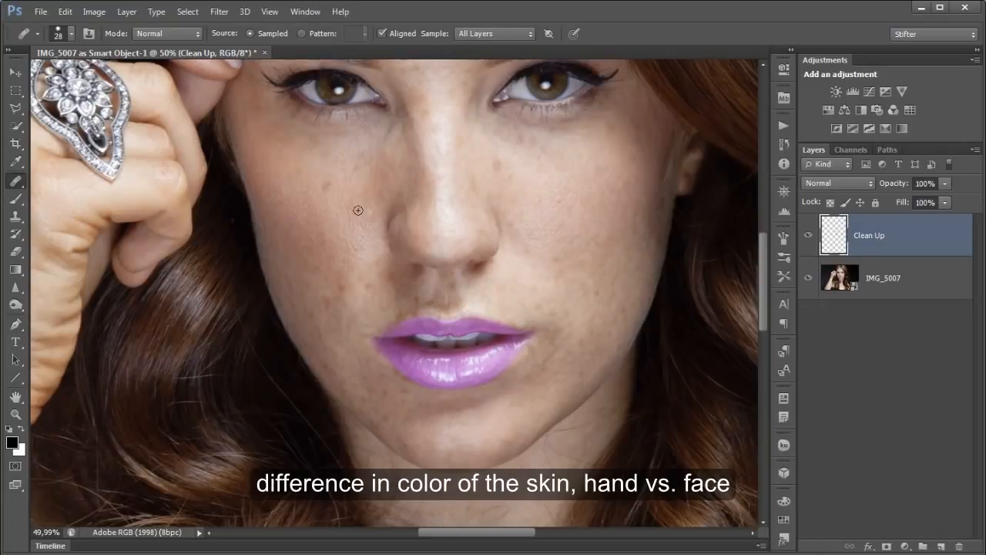
left_click_drag(305, 210, 328, 392)
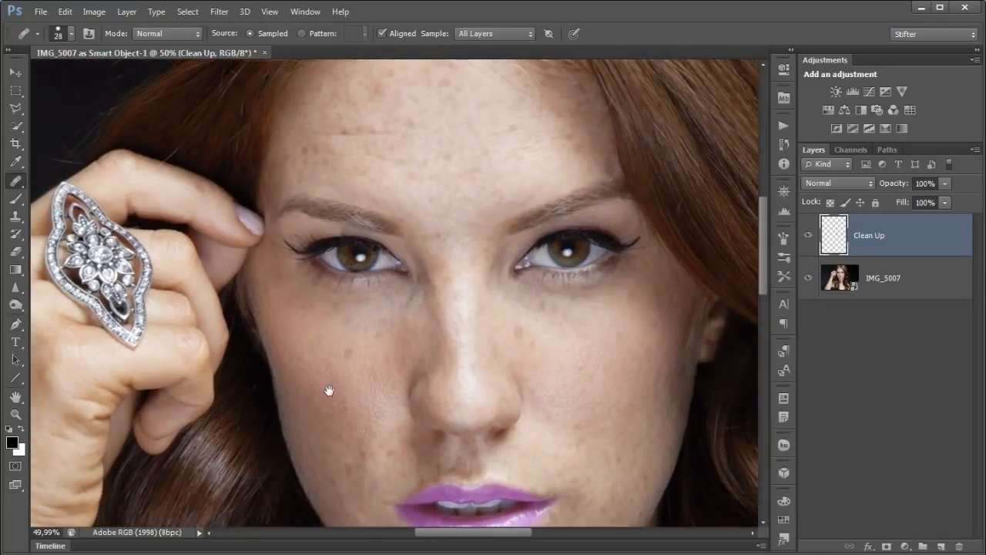
left_click_drag(566, 316, 548, 248)
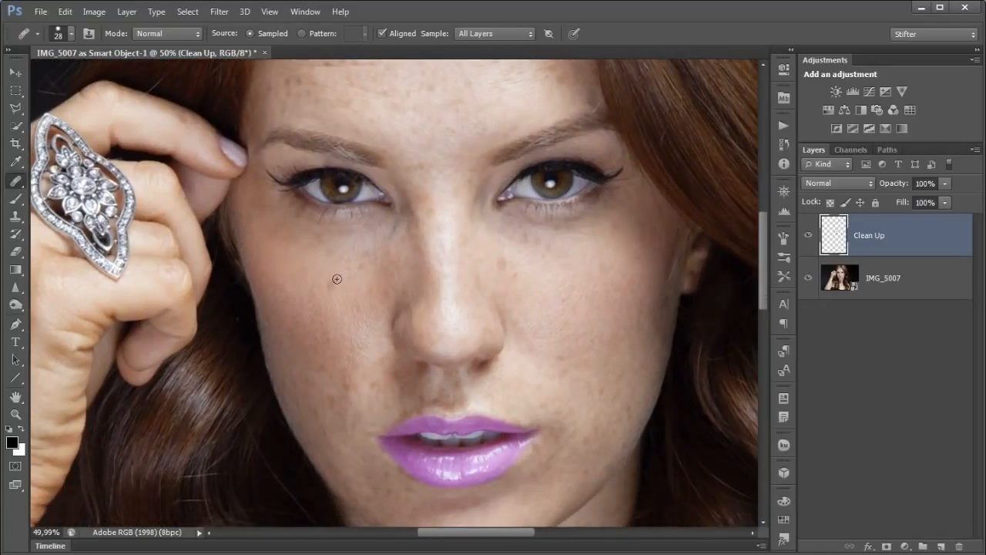
left_click(301, 307)
left_click(303, 197)
scroll(498, 267, "down", 3)
left_click_drag(566, 290, 456, 326)
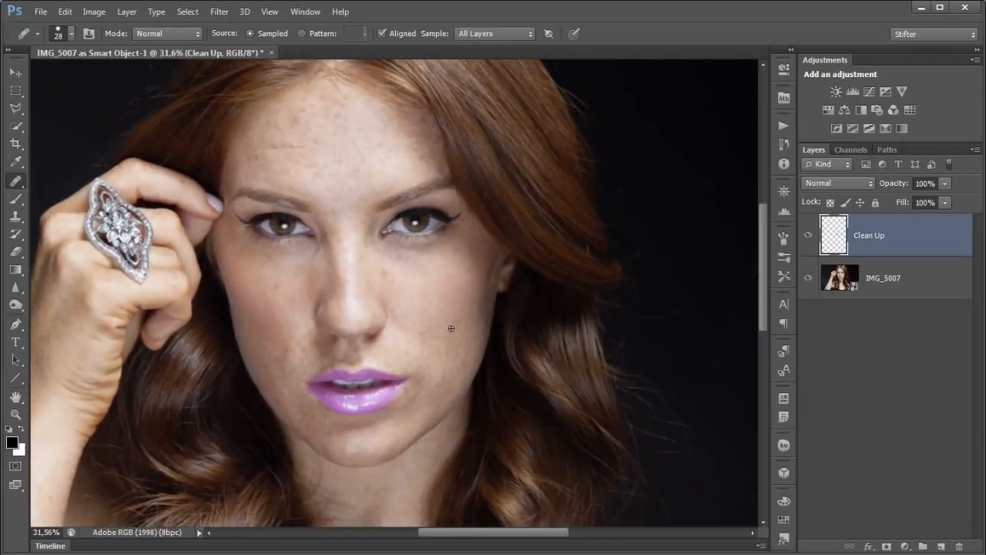
scroll(452, 328, "up", 2)
left_click_drag(296, 333, 364, 330)
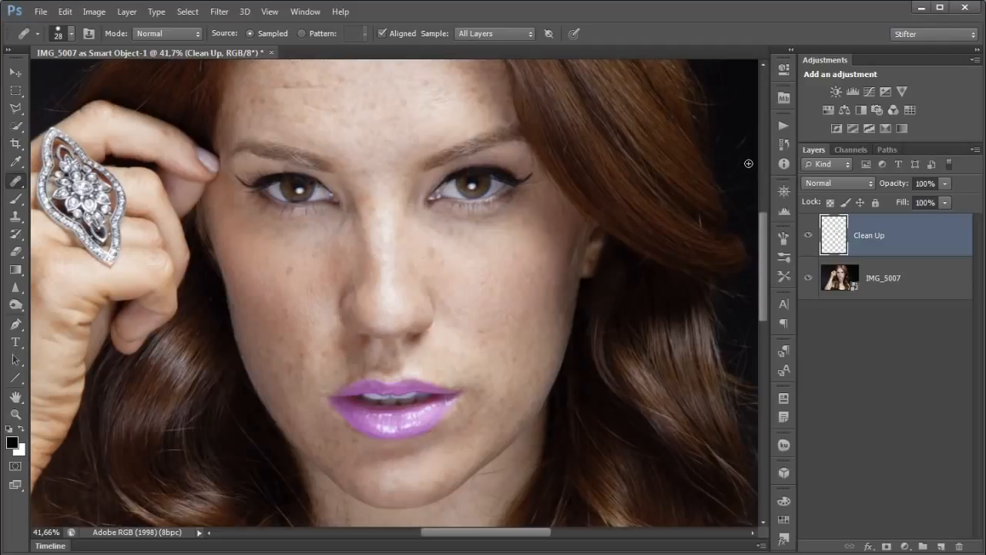
Add a Black & White adjustment layer above Clean Up, with Reds at -42 and Yellows at -1
left_click(858, 110)
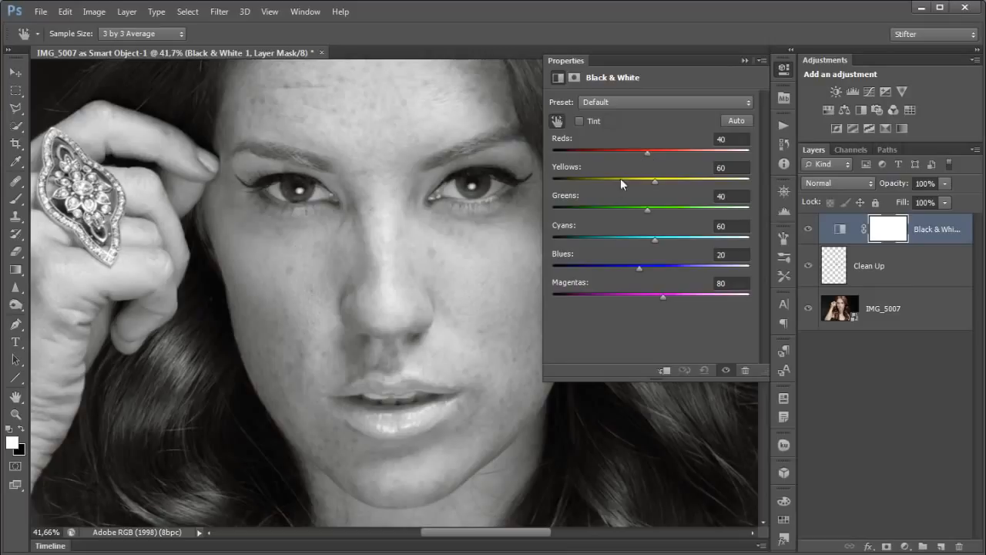
left_click_drag(644, 153, 609, 180)
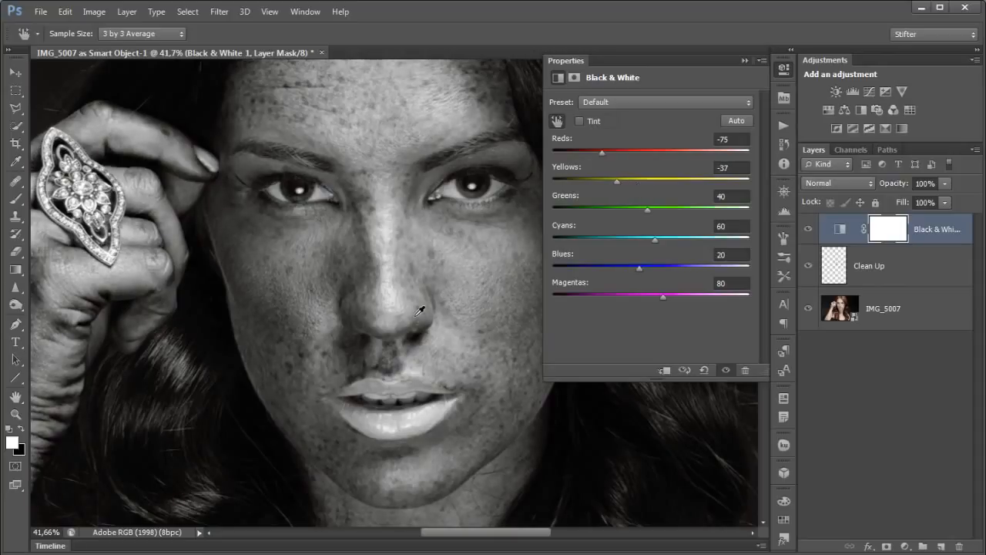
left_click_drag(460, 459, 407, 255)
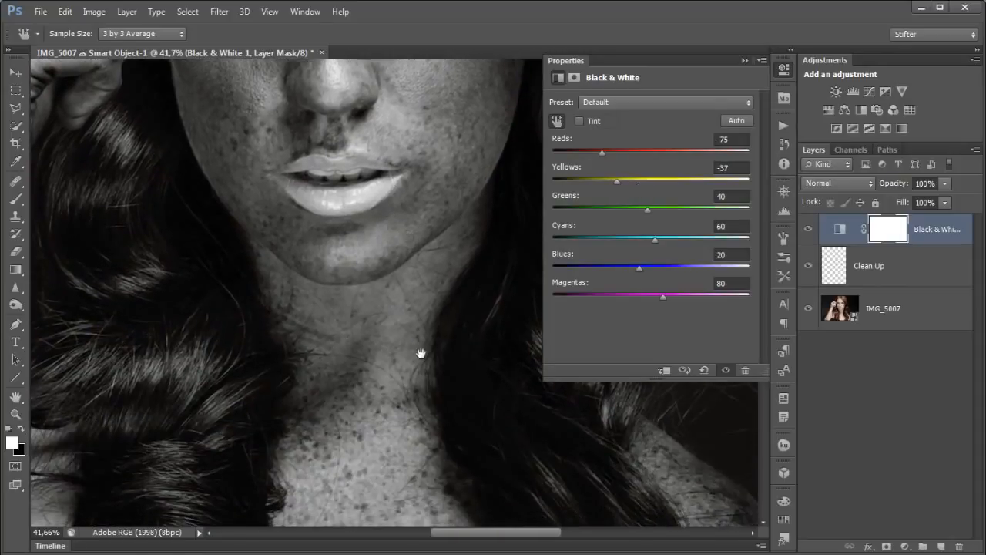
left_click_drag(420, 344, 403, 167)
left_click_drag(336, 196, 343, 363)
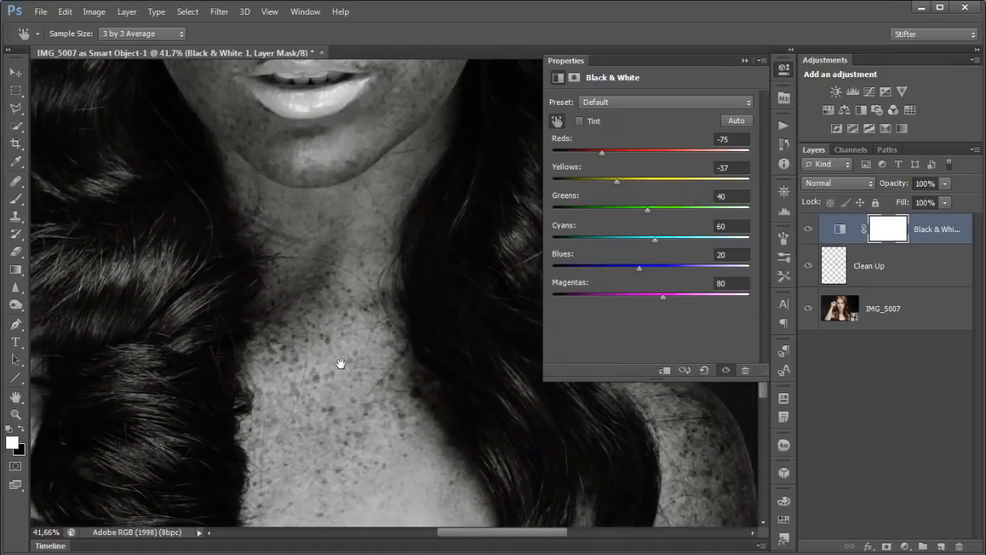
left_click_drag(344, 192, 383, 324)
left_click_drag(393, 183, 354, 303)
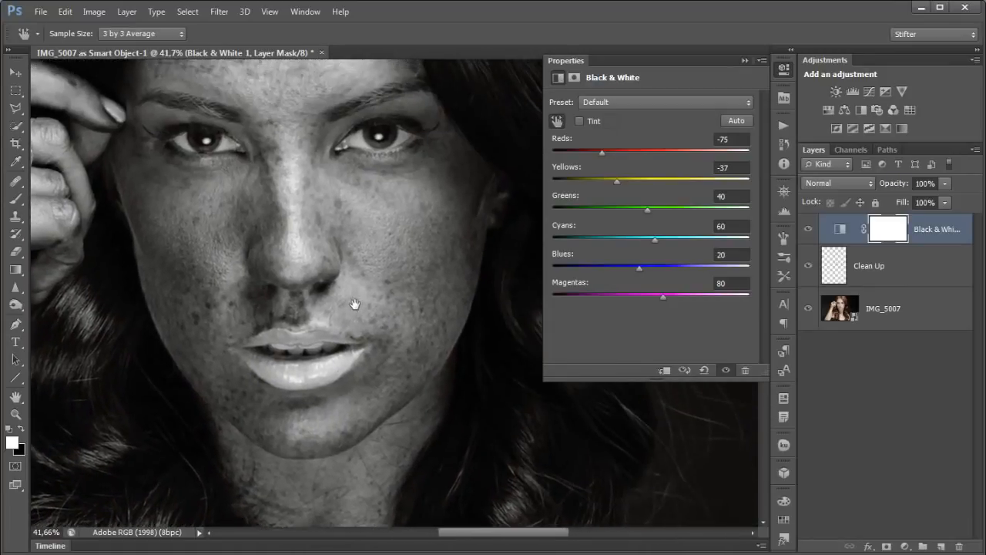
left_click_drag(386, 177, 385, 204)
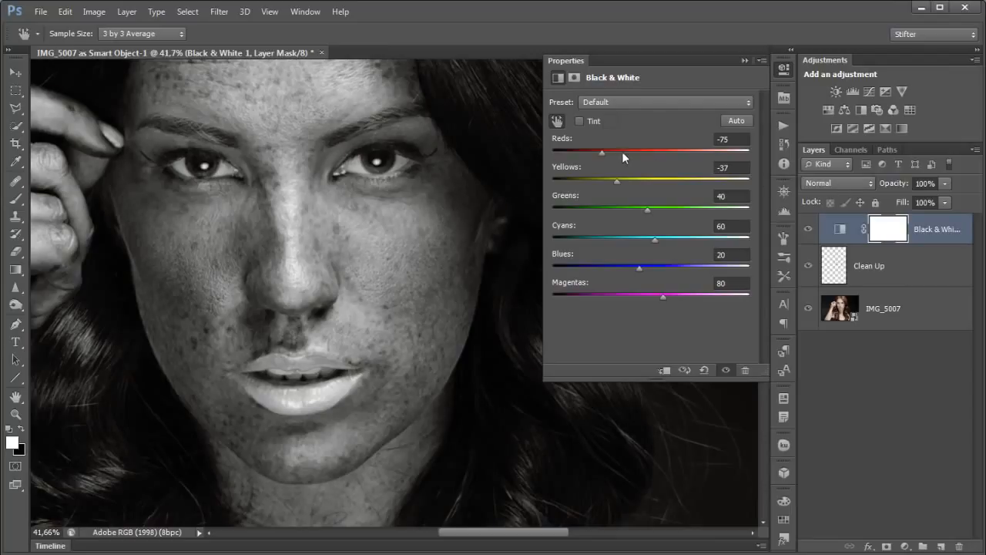
mouse_move(604, 150)
left_mouse_down()
mouse_move(618, 151)
mouse_move(633, 180)
mouse_move(613, 153)
left_mouse_up()
Try the Luminosity and Color blend modes on the Black & White adjustment layer, and return it to Normal
left_click(830, 182)
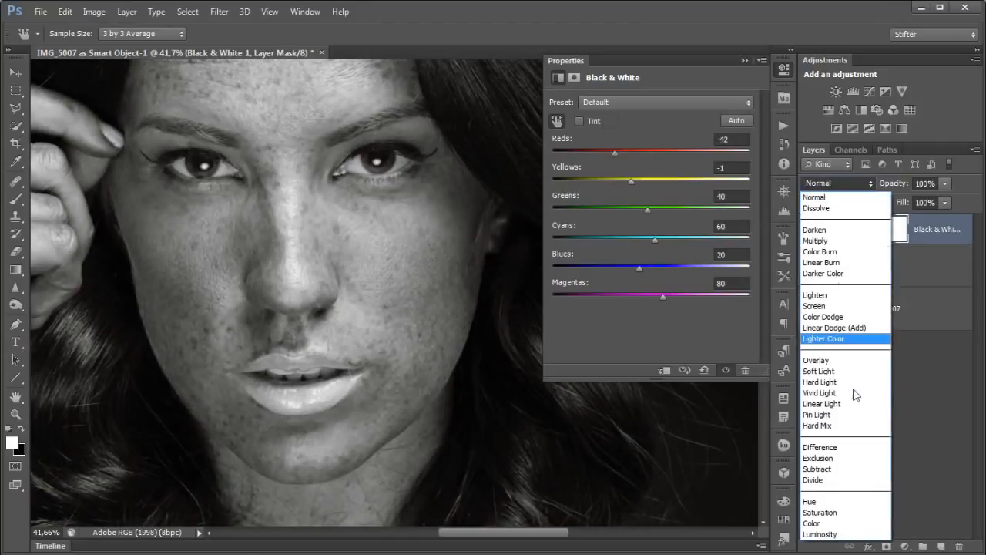
left_click(843, 535)
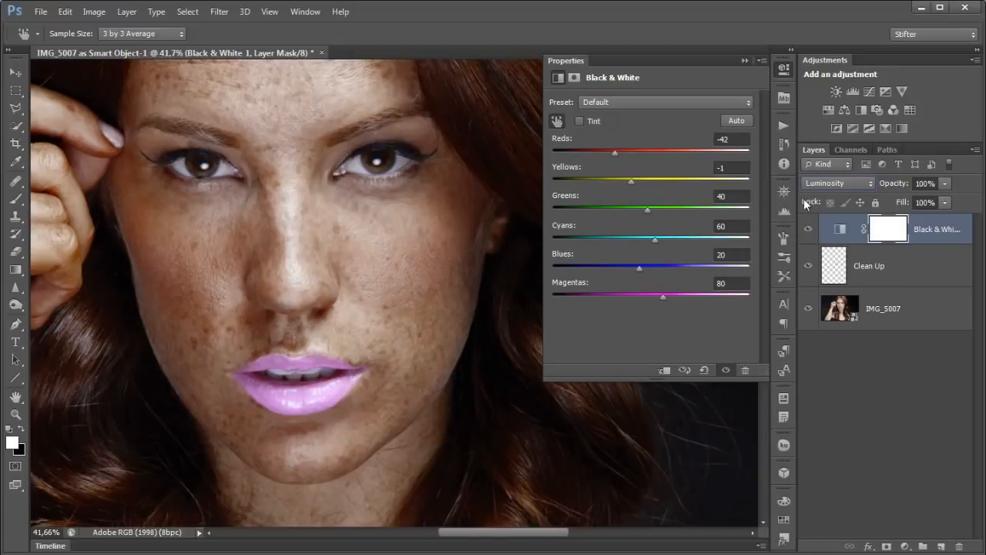
left_click(828, 183)
left_click(854, 524)
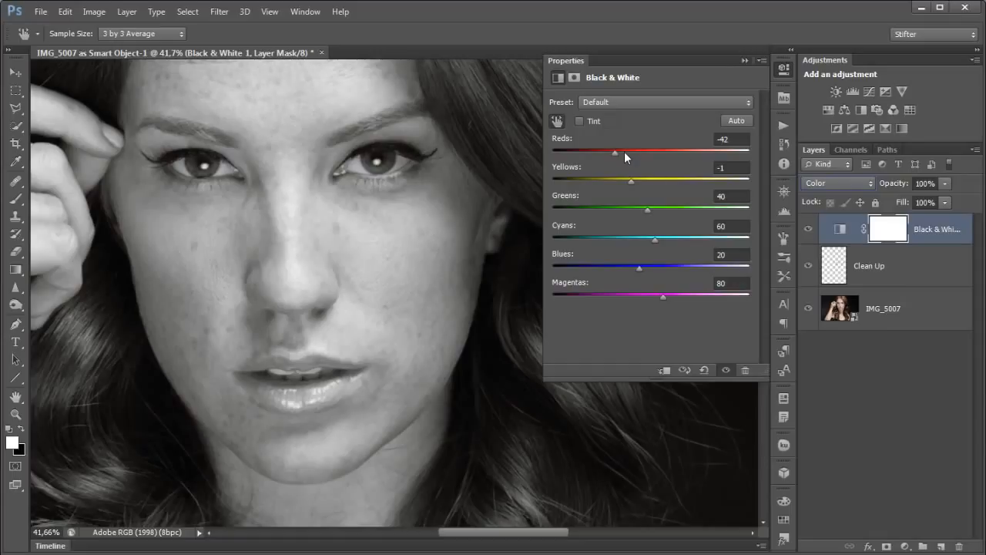
mouse_move(628, 151)
left_mouse_down()
mouse_move(595, 151)
mouse_move(610, 155)
left_mouse_up()
left_click(820, 184)
left_click(821, 199)
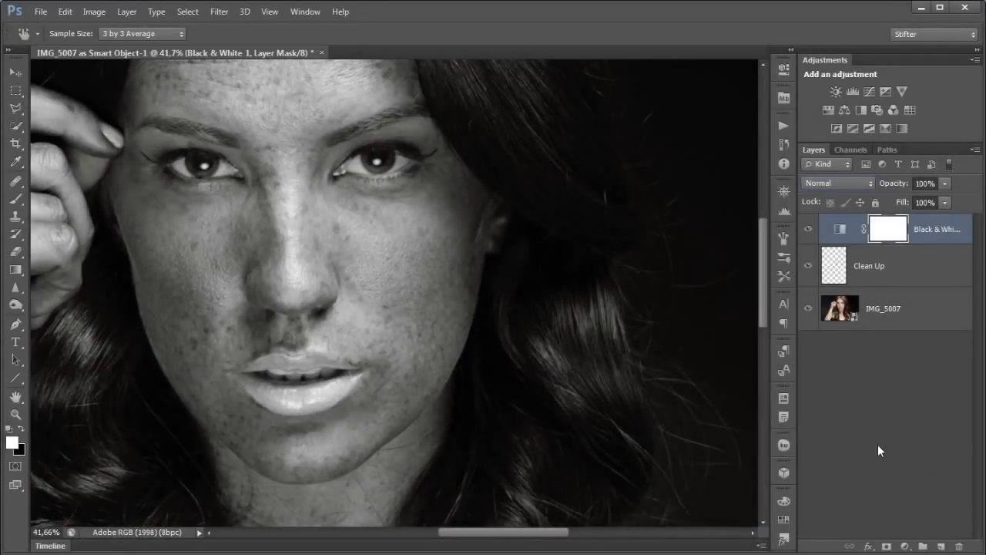
left_click(19, 91)
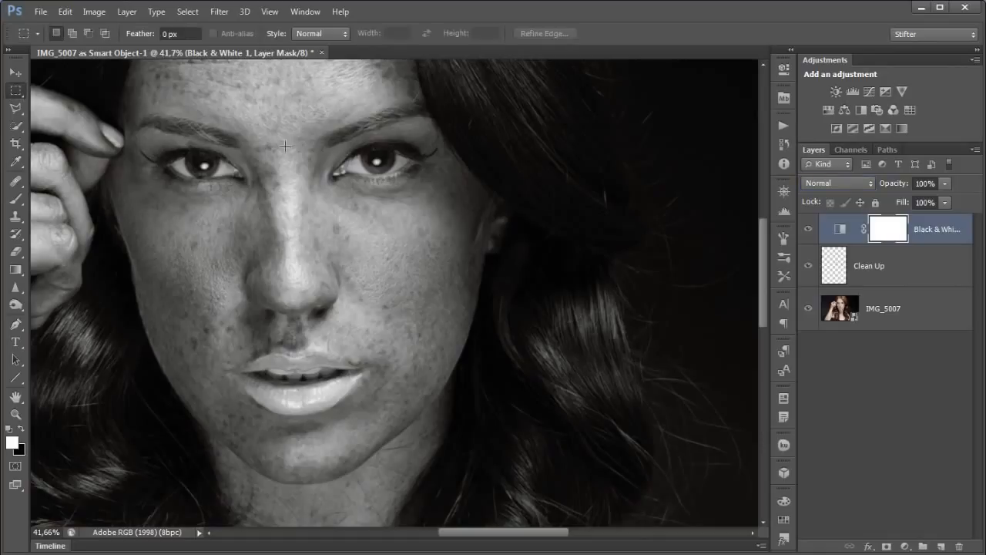
left_click_drag(445, 416, 548, 288)
left_click_drag(563, 238, 486, 407)
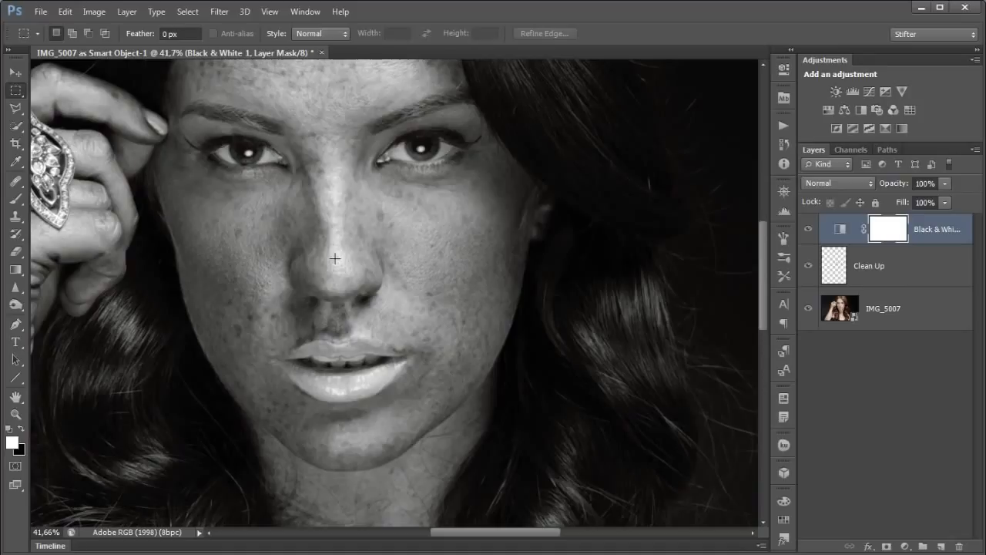
key("space")
mouse_move(464, 427)
left_mouse_down()
mouse_move(495, 397)
mouse_move(469, 426)
left_mouse_up()
left_click_drag(512, 366, 435, 373)
left_click_drag(417, 332, 440, 325)
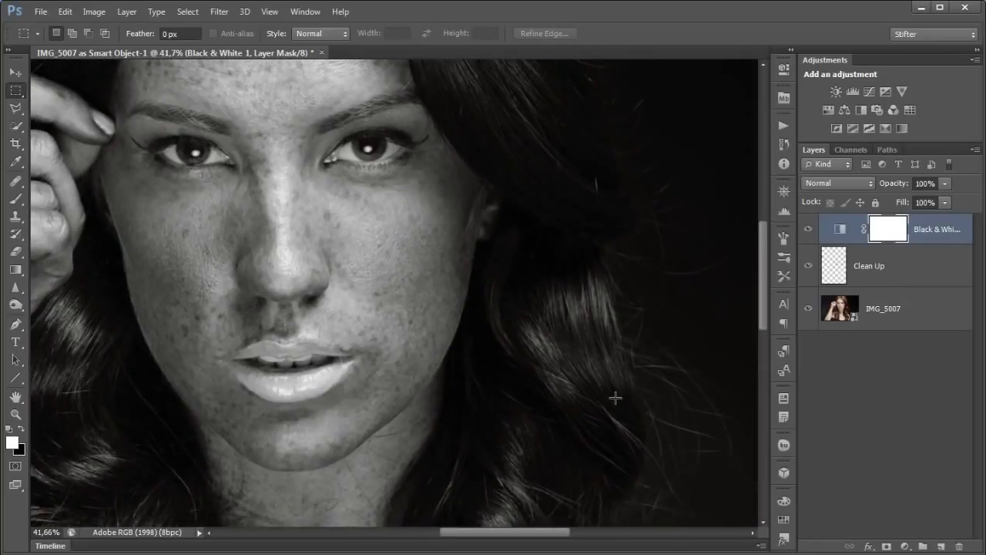
left_click(17, 305)
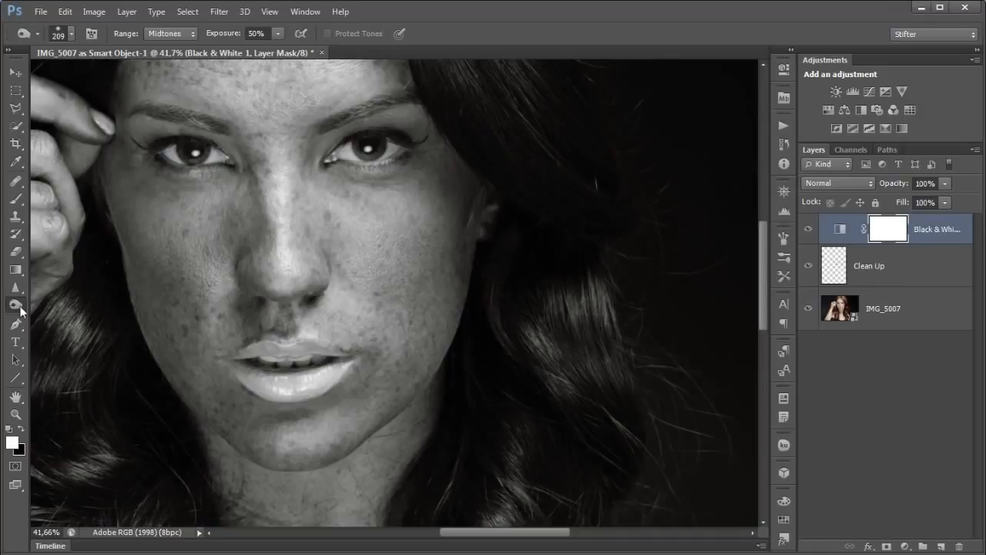
right_click(20, 307)
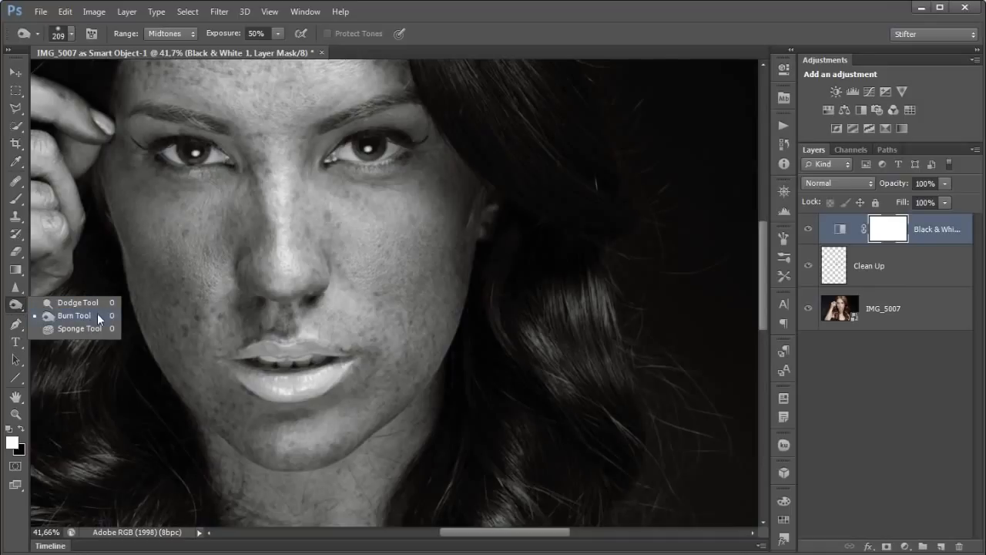
left_click(463, 4)
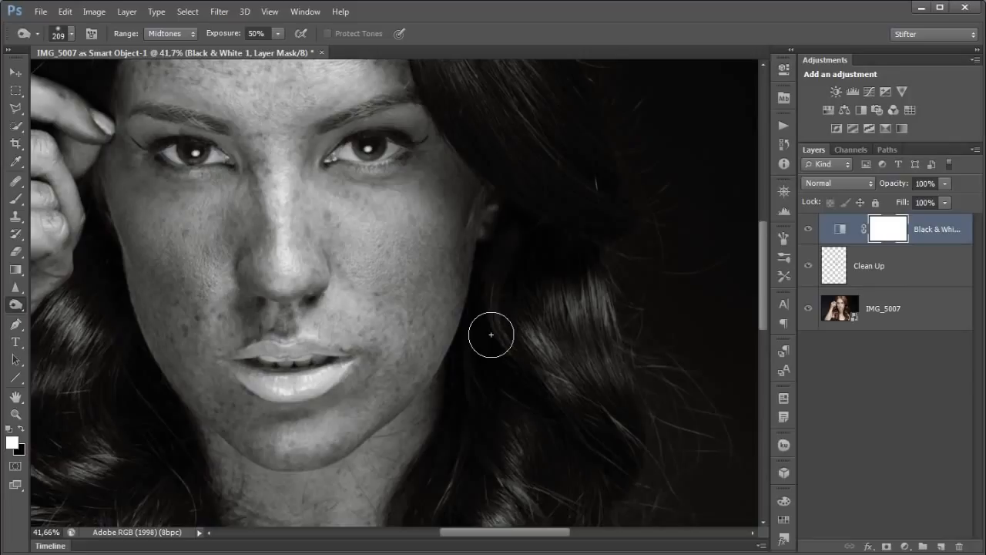
Create a Soft Light layer named "Soft Light 50% Gray Layer" above the Black & White layer, filled with the neutral 50% gray
left_click(940, 545, "alt")
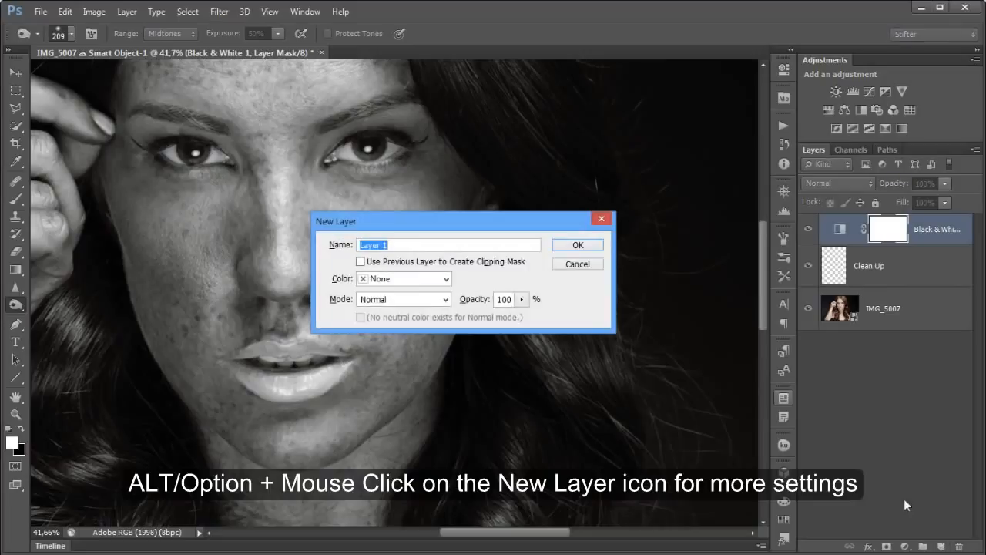
left_click_drag(477, 233, 441, 234)
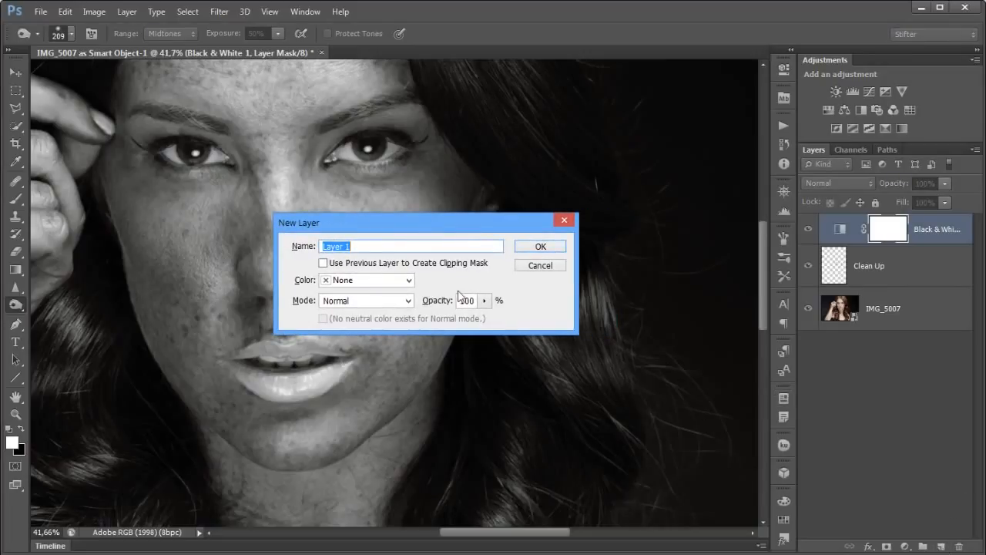
type("Soft Light 50% Gray")
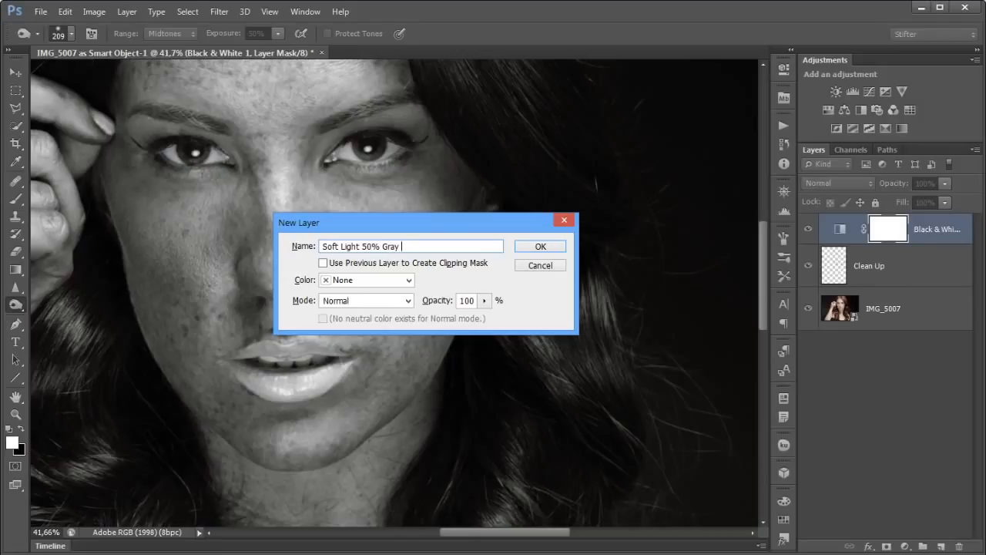
type(" Layer")
left_click_drag(445, 218, 460, 140)
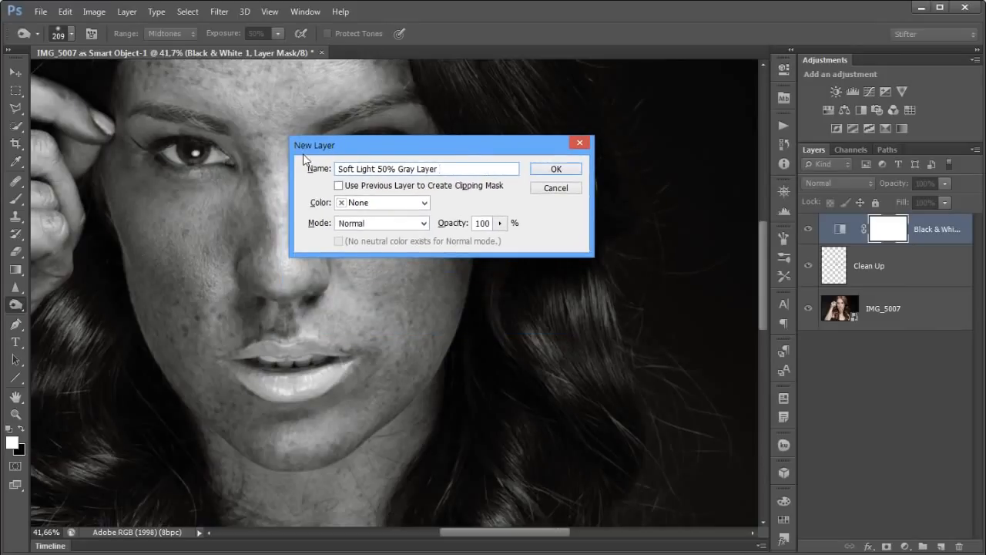
left_click(397, 223)
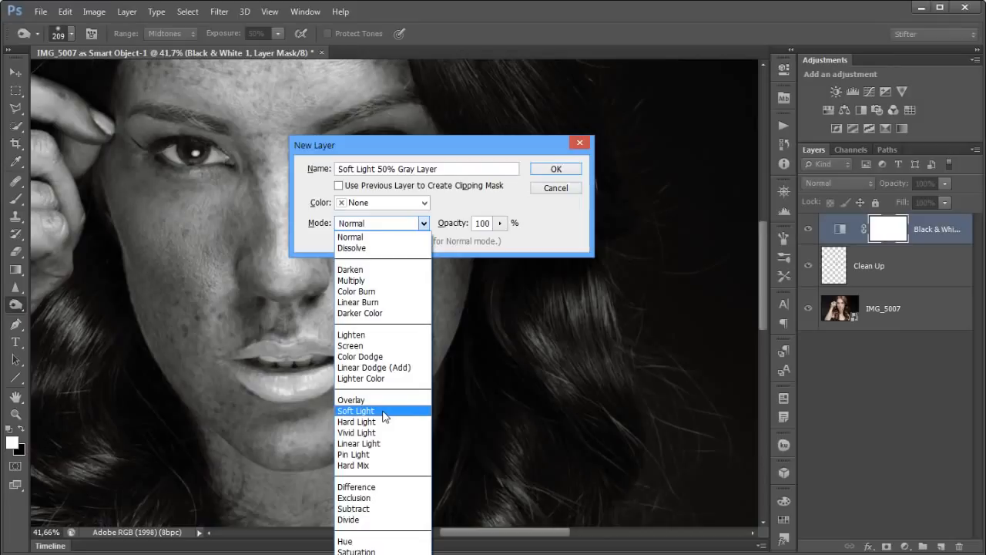
left_click(394, 413)
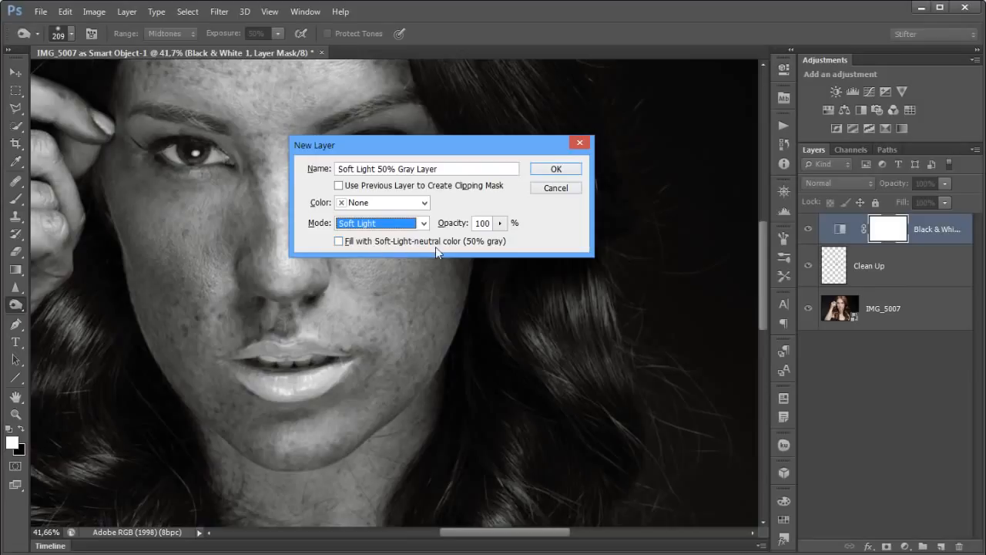
left_click(373, 241)
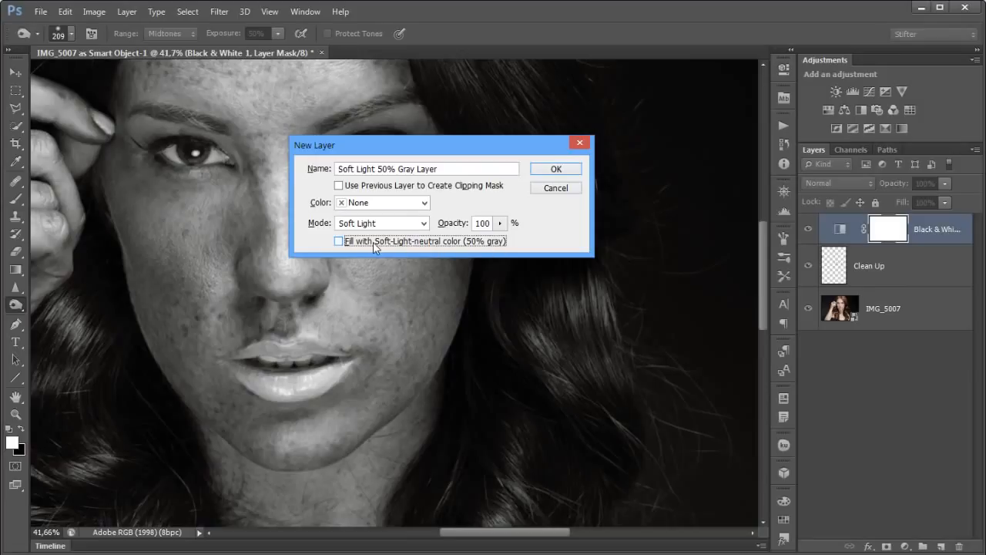
left_click(555, 168)
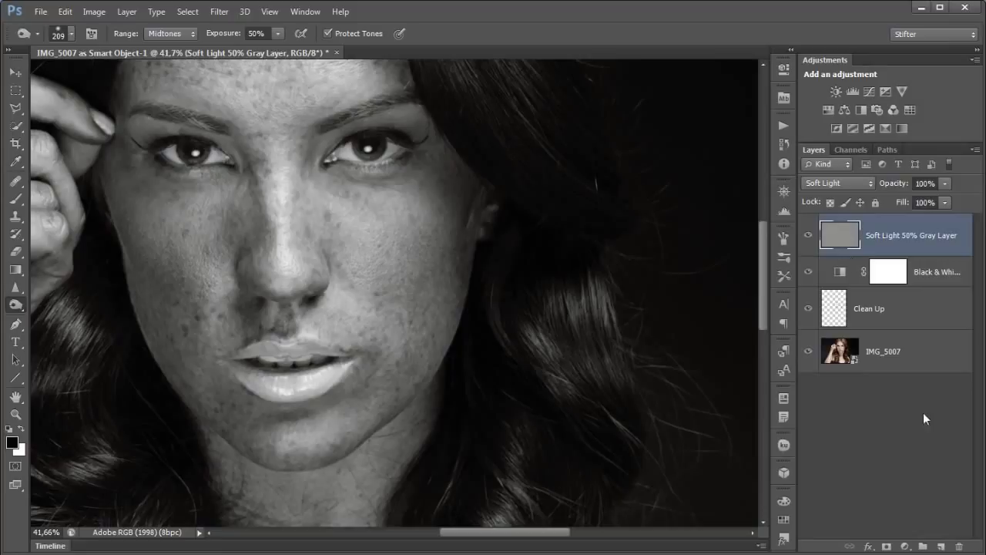
Add a white layer mask to the Soft Light 50% Gray Layer, and activate the Brush tool on its gray content
left_click(886, 547)
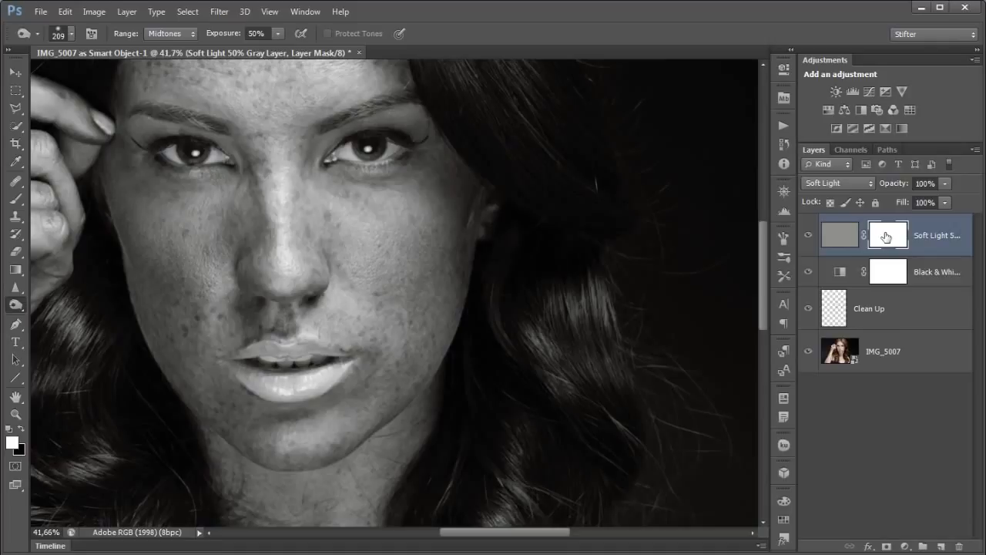
left_click(841, 237)
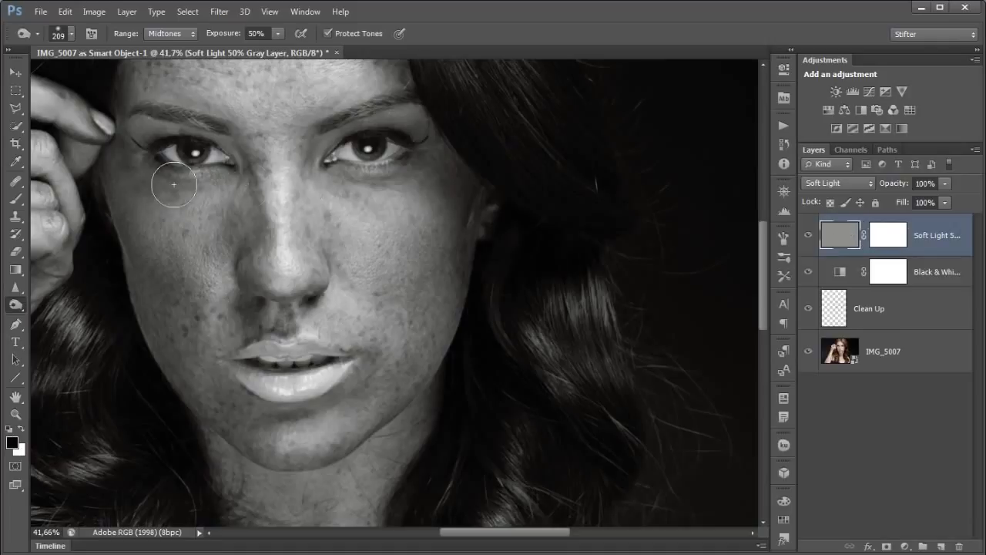
left_click(16, 199)
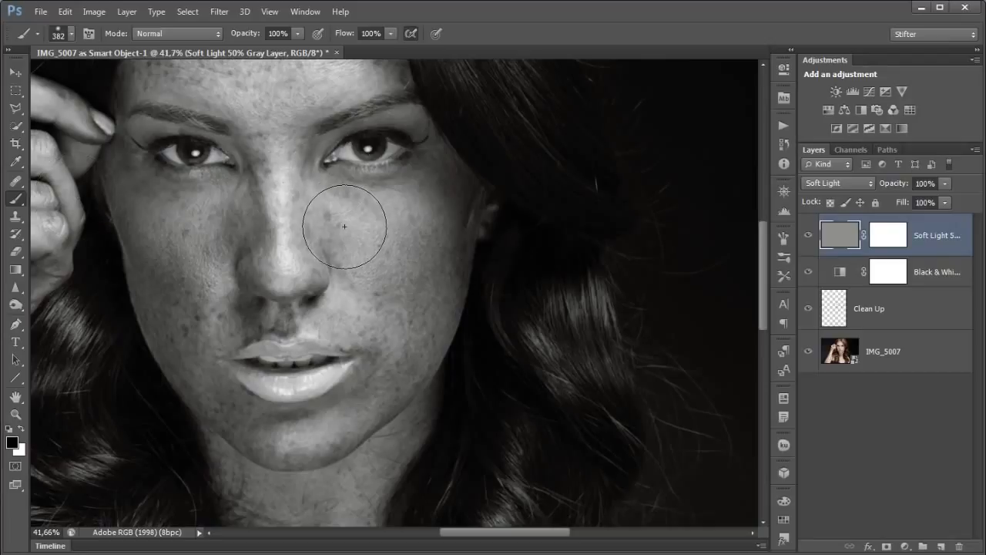
Set the brush size to 137 px, and move the Black & White layer above the Soft Light 50% Gray Layer, hidden
left_click_drag(342, 226, 303, 229, "alt")
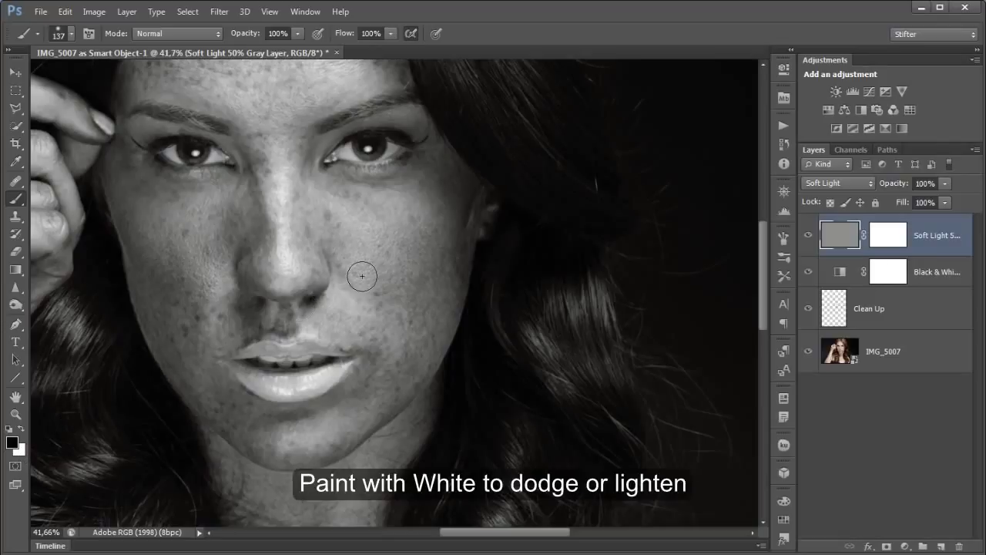
key("ctrl+0")
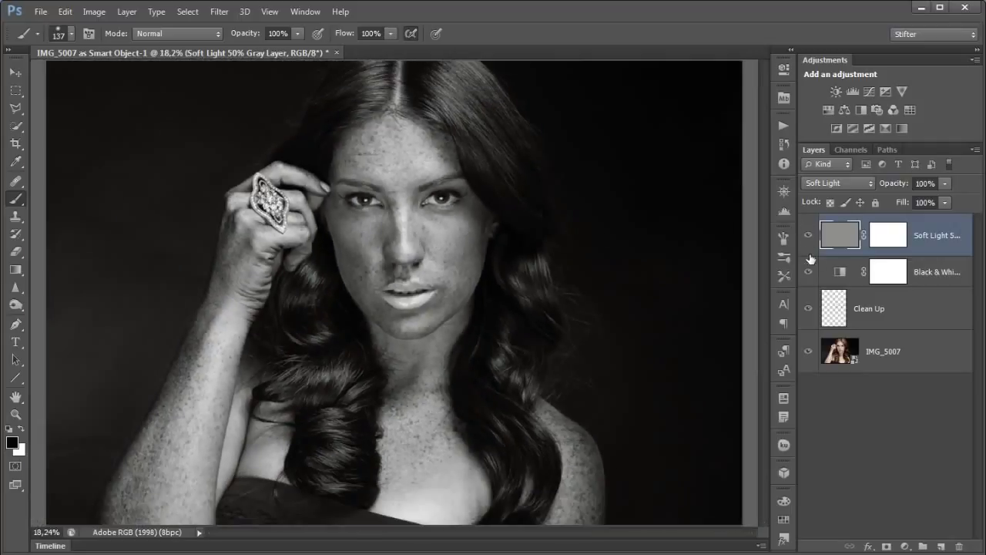
left_click(931, 272)
key("ctrl+comma")
left_click_drag(947, 273, 917, 223)
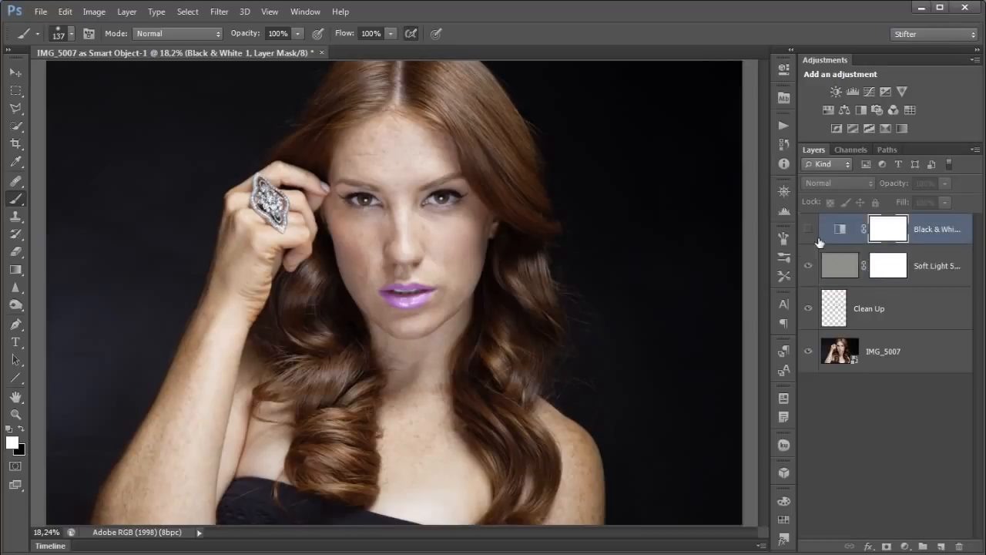
Try a straight black brush stroke diagonally across the portrait on the Soft Light 50% Gray Layer, and undo it
left_click(860, 267)
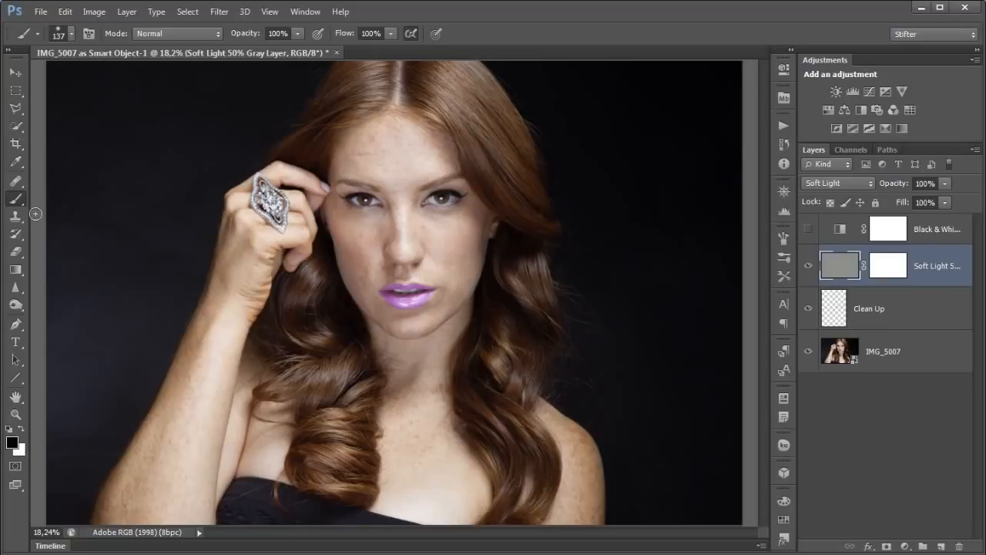
left_click(125, 414)
left_click(678, 156, "shift")
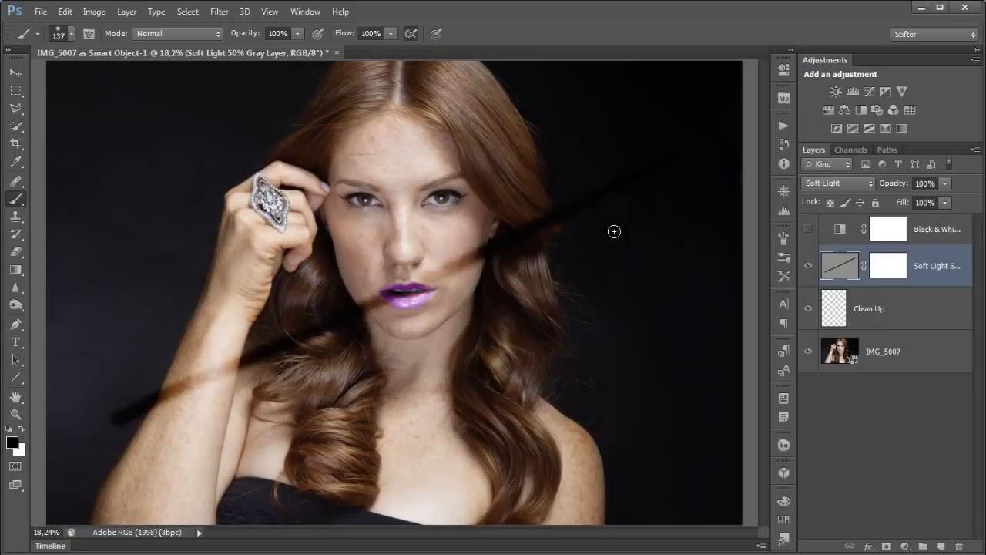
key("ctrl+z")
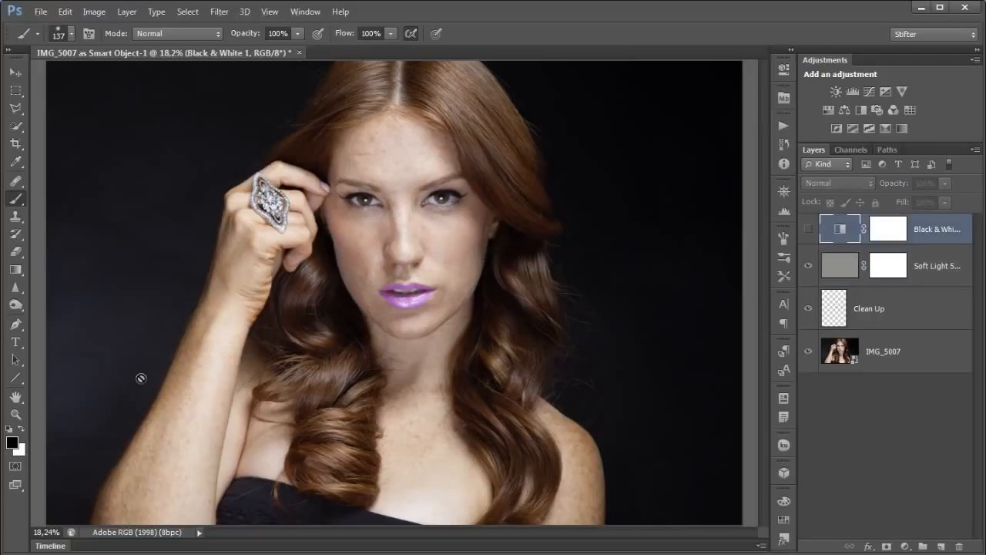
Try a diagonal white brush stroke from the forearm to the hair on the Soft Light 50% Gray Layer, and undo it
left_click(22, 429)
left_click(237, 435)
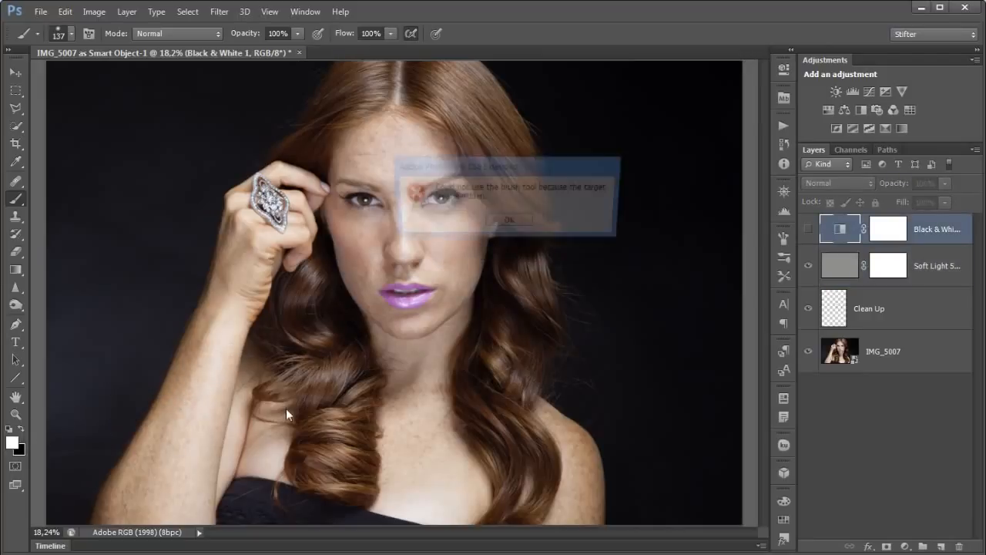
left_click(509, 222)
left_click(837, 266)
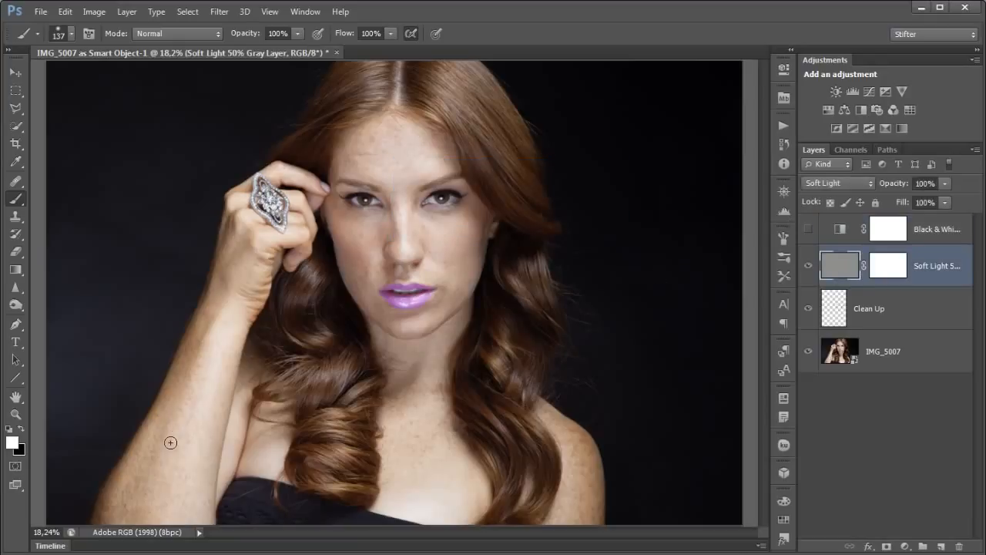
left_click_drag(182, 423, 507, 101)
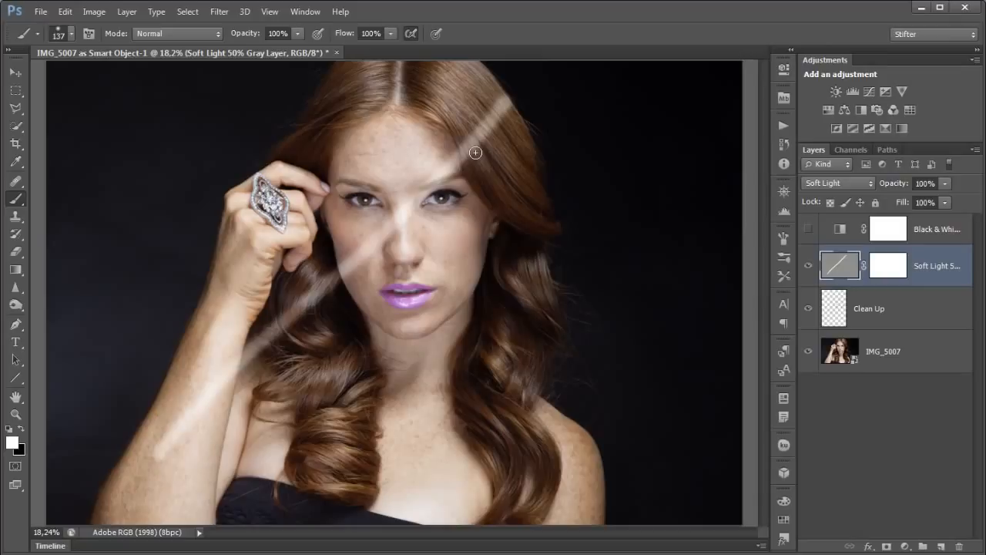
key("ctrl+z")
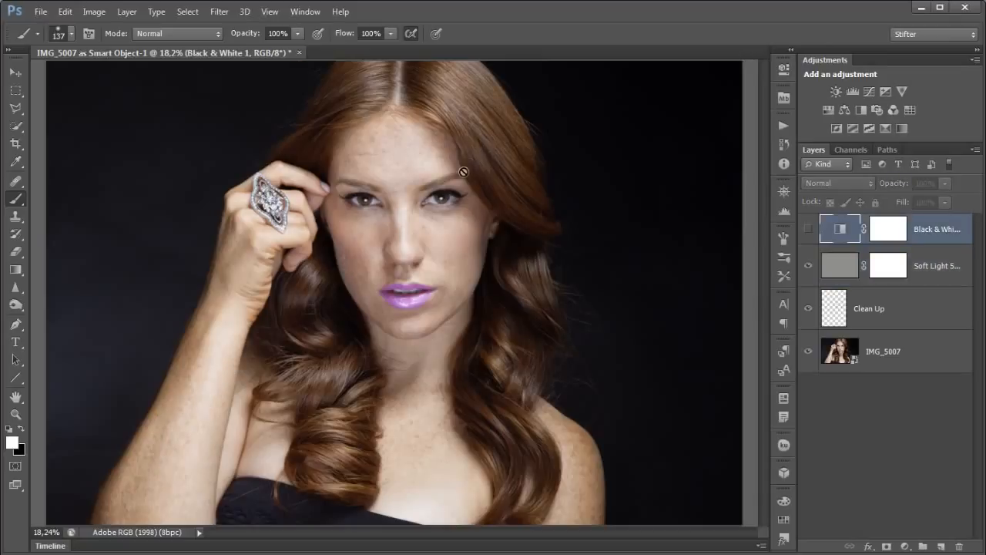
Sample a brown tone from the hair, try painting it over the face and neck on the Soft Light layer, and undo the strokes
left_click(837, 269)
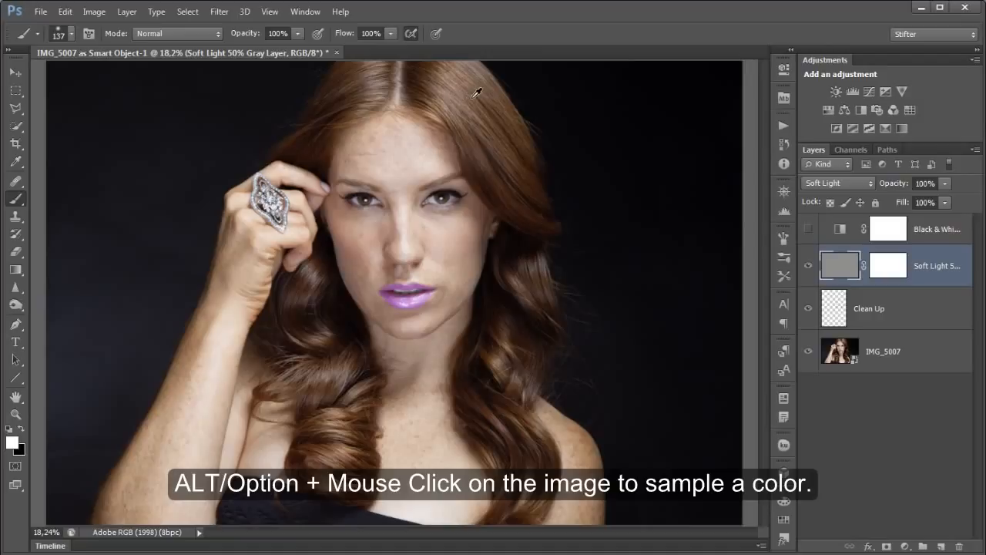
left_click(456, 100, "alt")
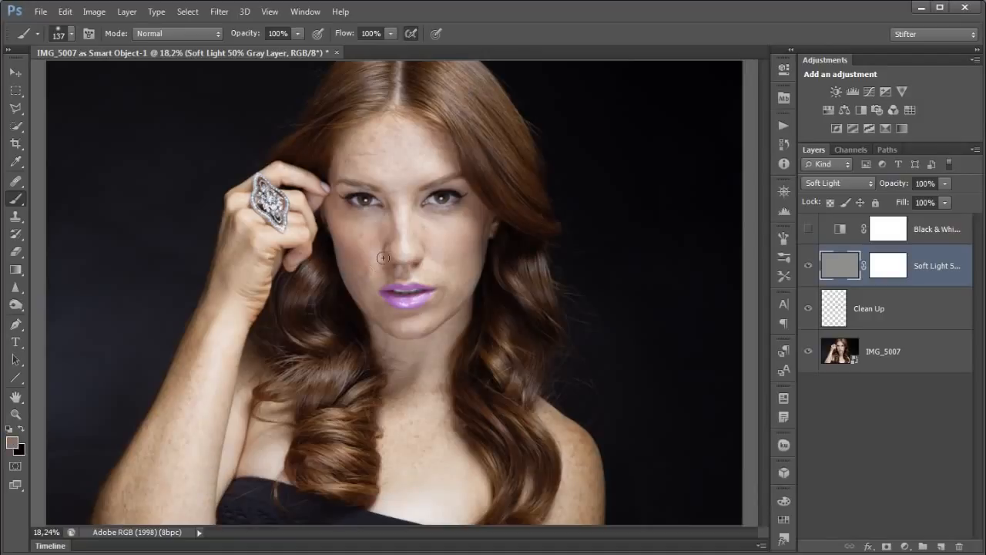
mouse_move(390, 201)
left_mouse_down()
mouse_move(430, 305)
mouse_move(418, 262)
mouse_move(424, 486)
mouse_move(412, 394)
mouse_move(413, 417)
left_mouse_up()
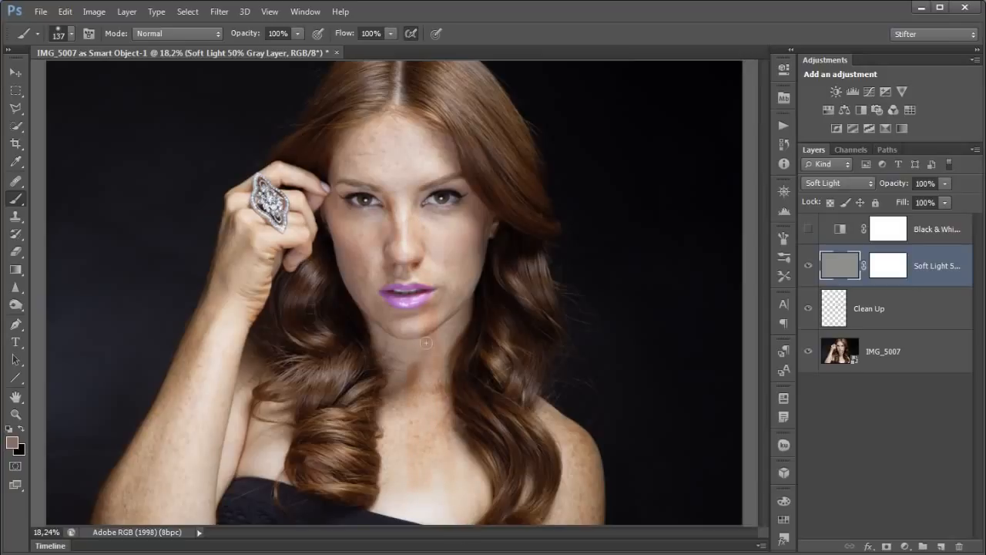
mouse_move(411, 249)
left_mouse_down()
mouse_move(401, 356)
mouse_move(396, 270)
left_mouse_up()
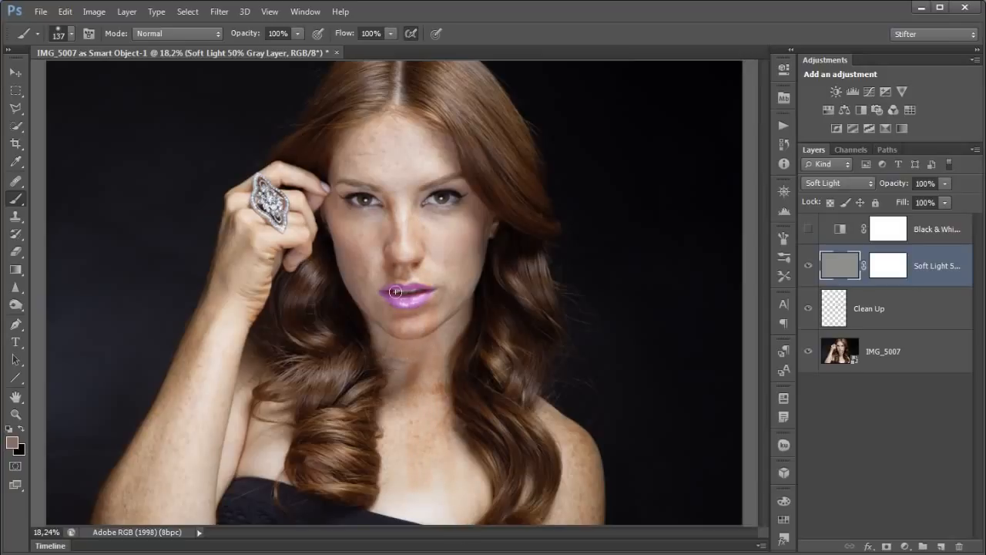
key("ctrl+alt+z")
key("ctrl+alt+z")
scroll(437, 83, "up", 1)
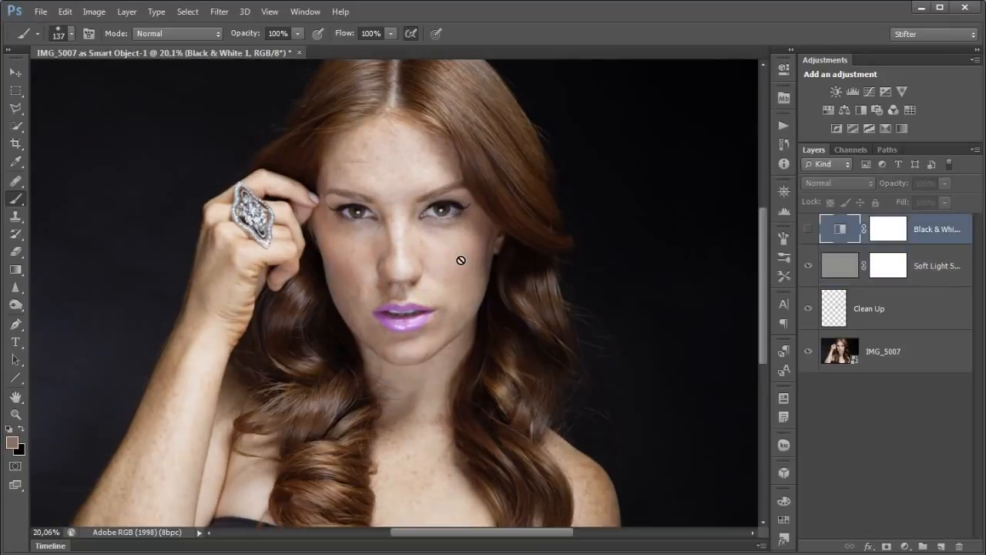
scroll(460, 260, "down", 1)
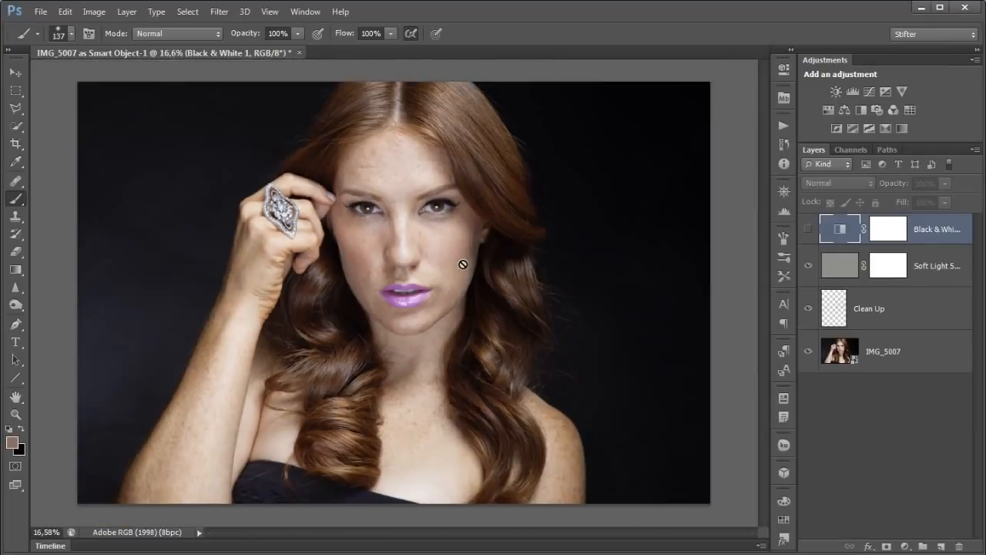
Activate the gray content of the Soft Light 50% Gray Layer, and set the brush flow to 3%
left_click(838, 270)
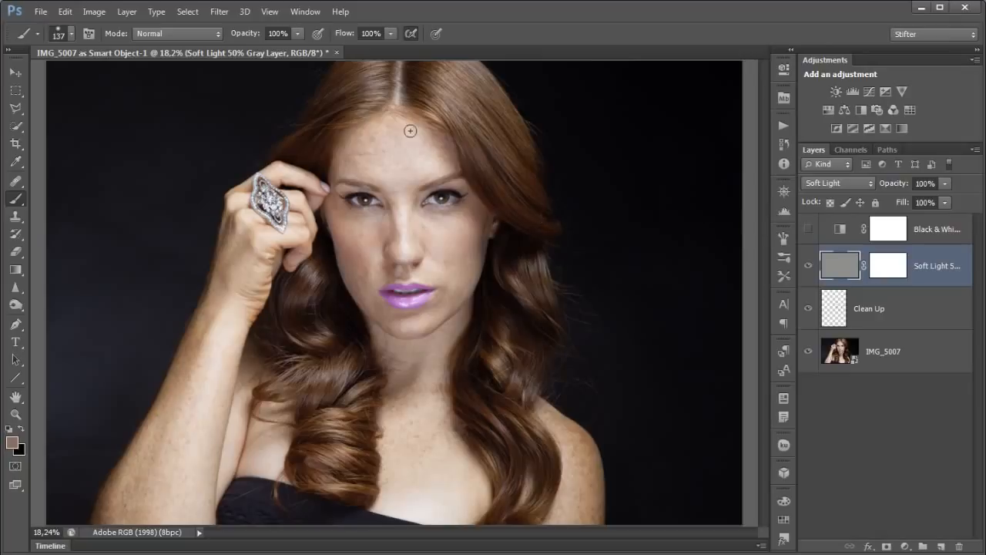
left_click(271, 34)
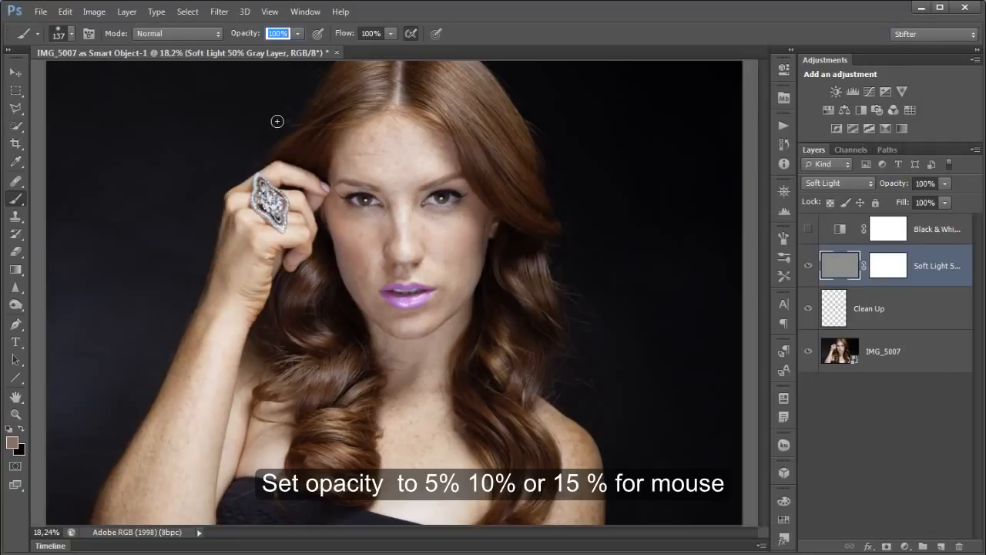
left_click(471, 33)
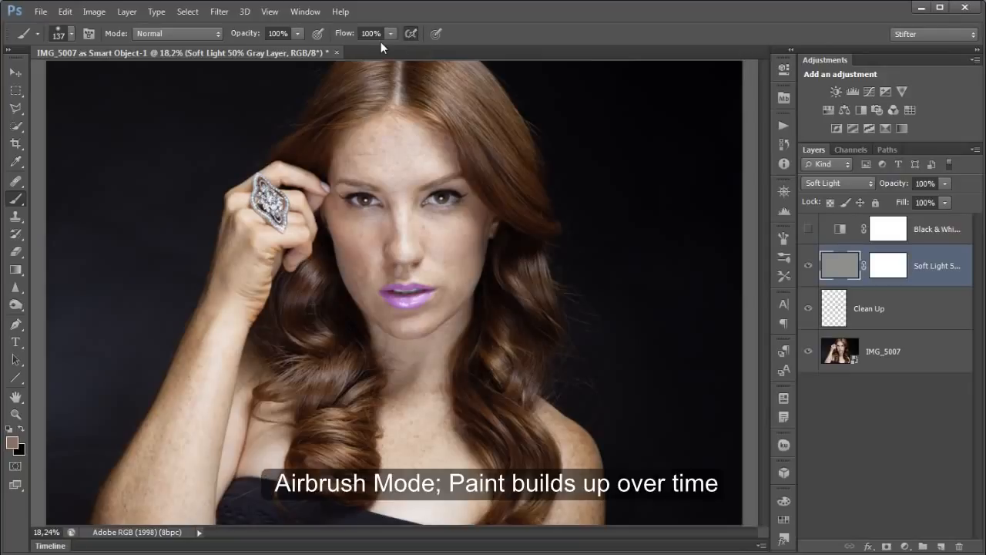
left_click(348, 36)
type("03")
key("Return")
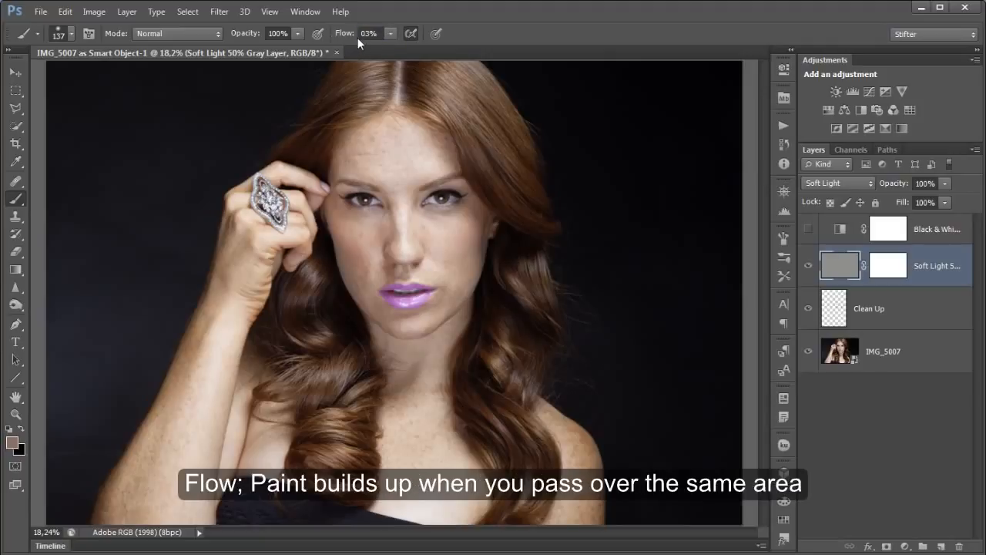
left_click(410, 33)
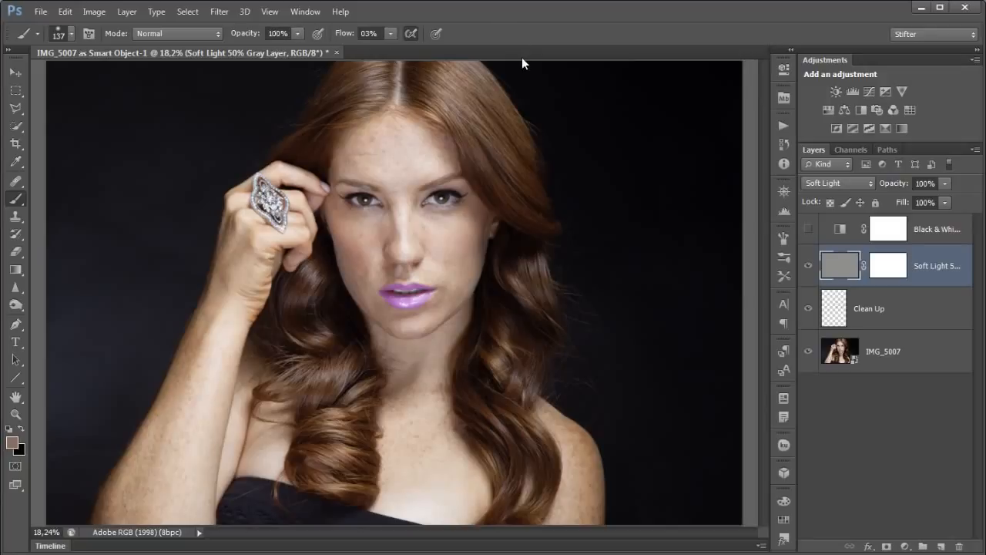
Examine the control options for Opacity Jitter and Flow Jitter in the brush's Transfer settings
left_click(780, 239)
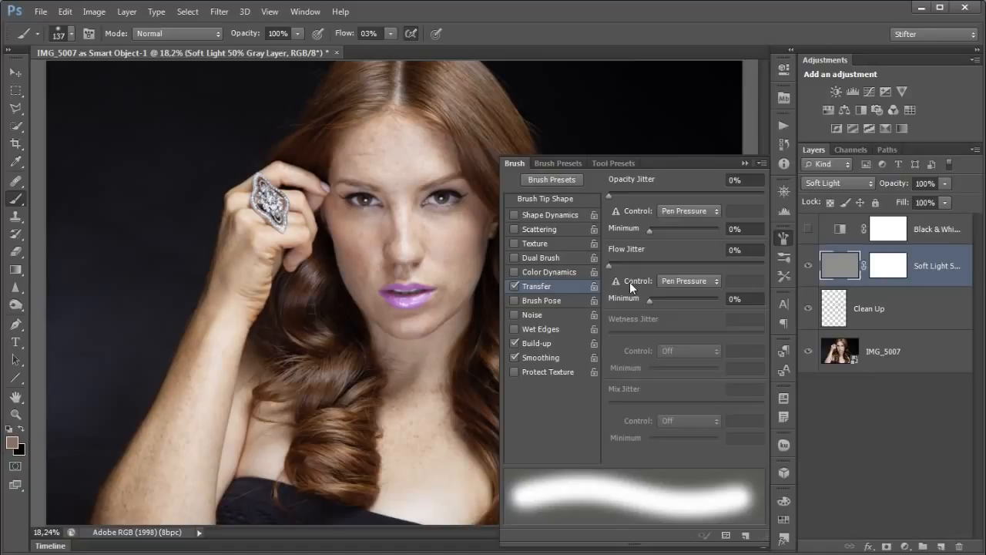
left_click(707, 279)
left_click(702, 280)
left_click(691, 212)
left_click(692, 244)
left_click(784, 237)
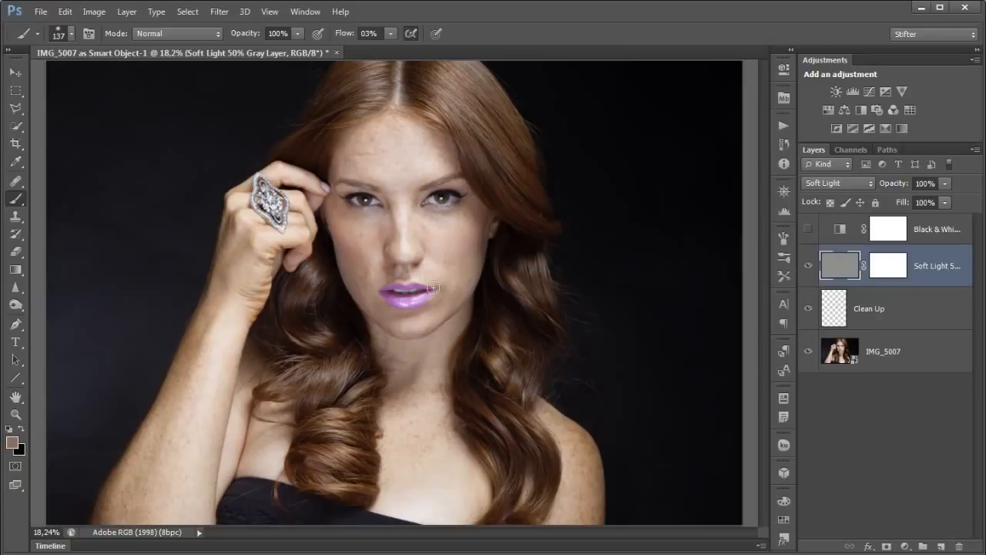
Reset the swatches to black and white with white as the foreground color, and show the Black & White layer
key("d")
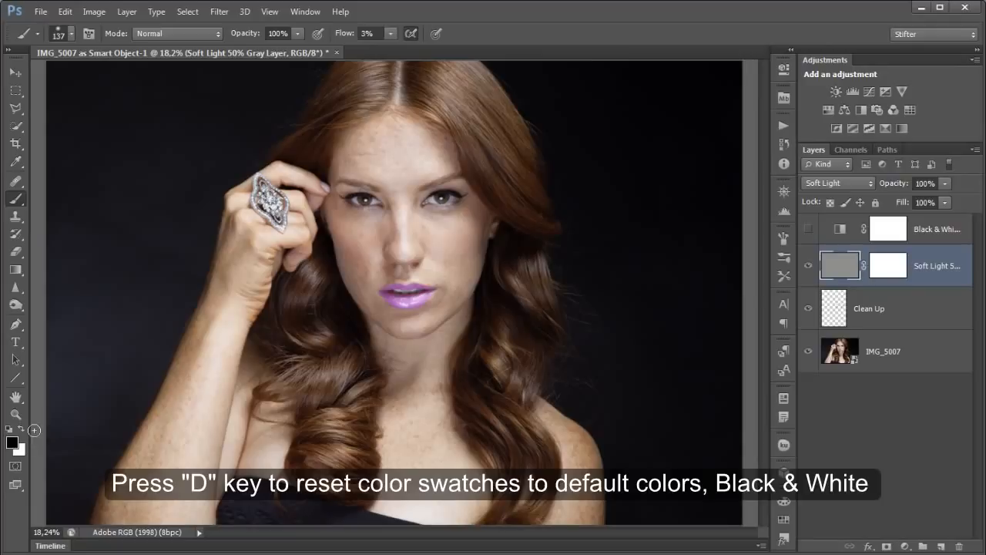
key("x")
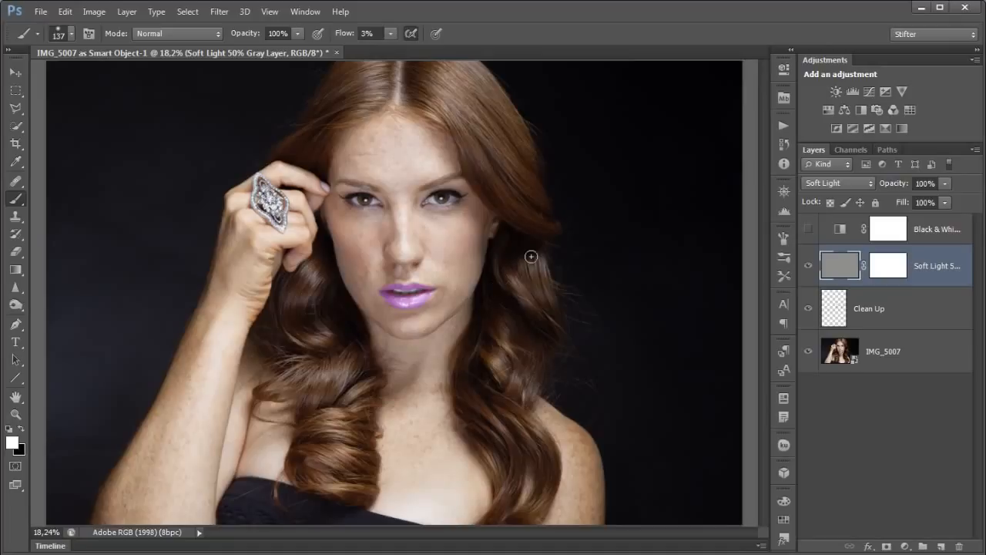
left_click(807, 228)
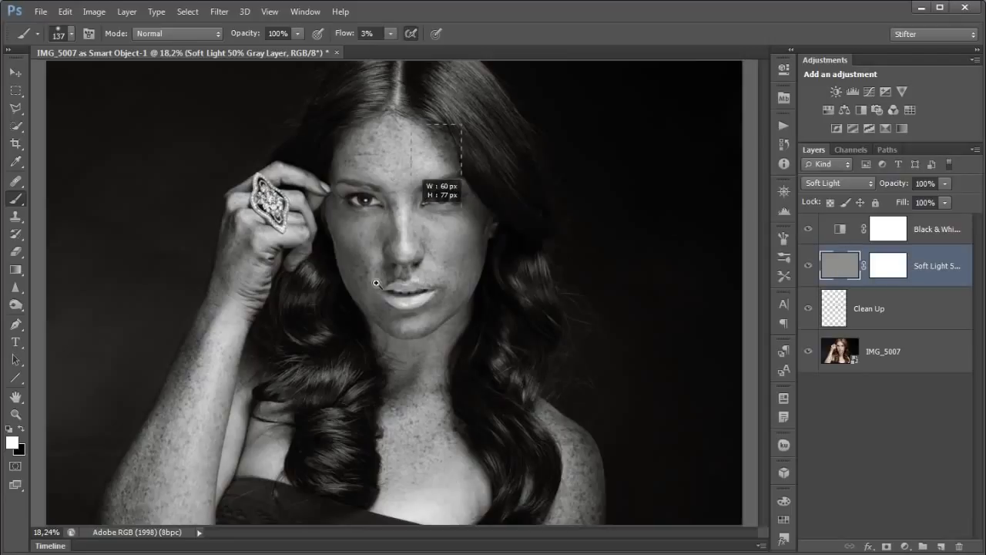
Reduce the brush size to 35 px for working on the nose and cheeks
key("ctrl+space")
left_click_drag(306, 350, 502, 124)
mouse_move(239, 208)
left_mouse_down()
mouse_move(511, 452)
mouse_move(465, 422)
left_mouse_up()
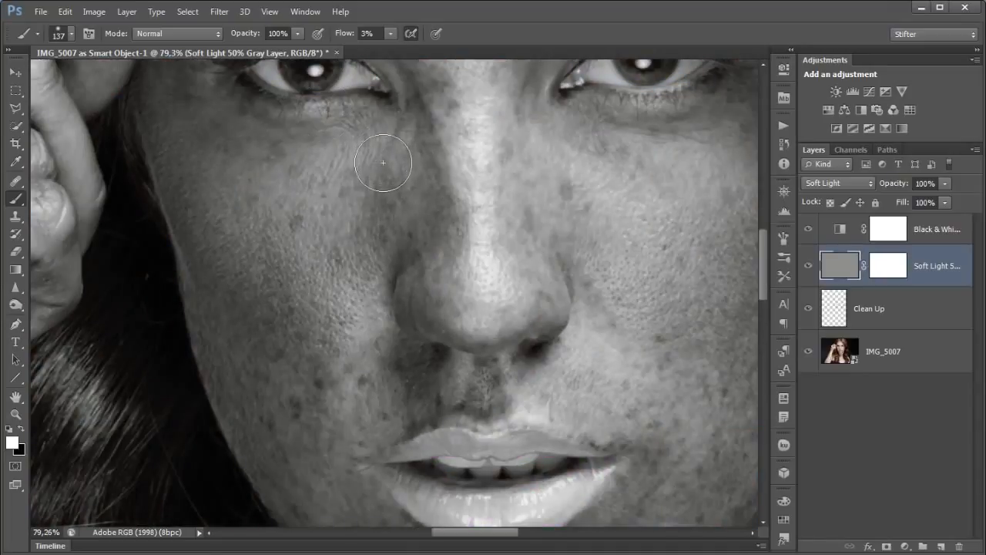
key("bracketleft")
key("bracketleft")
key("bracketleft")
key("bracketleft")
key("bracketleft")
key("bracketleft")
key("bracketleft")
key("bracketleft")
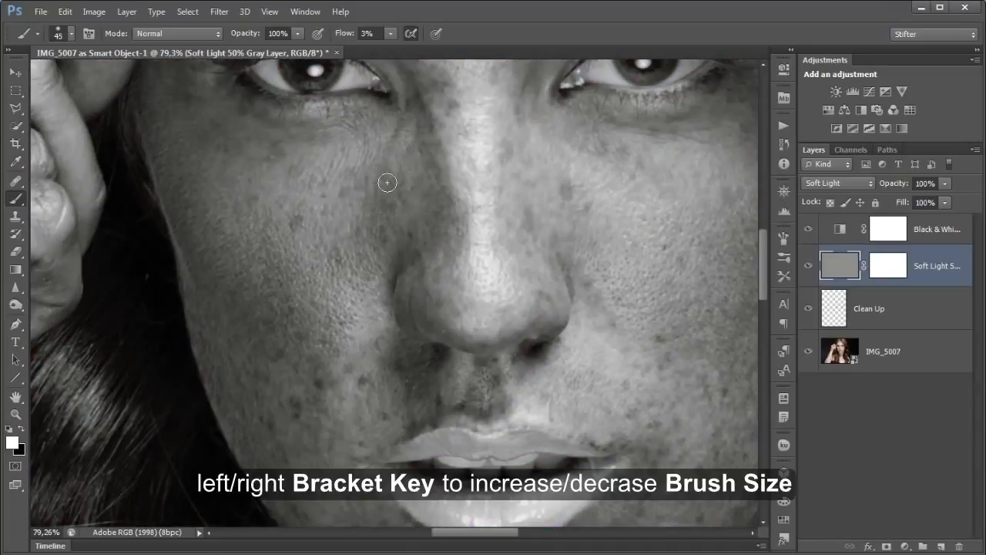
key("bracketleft")
key("bracketleft")
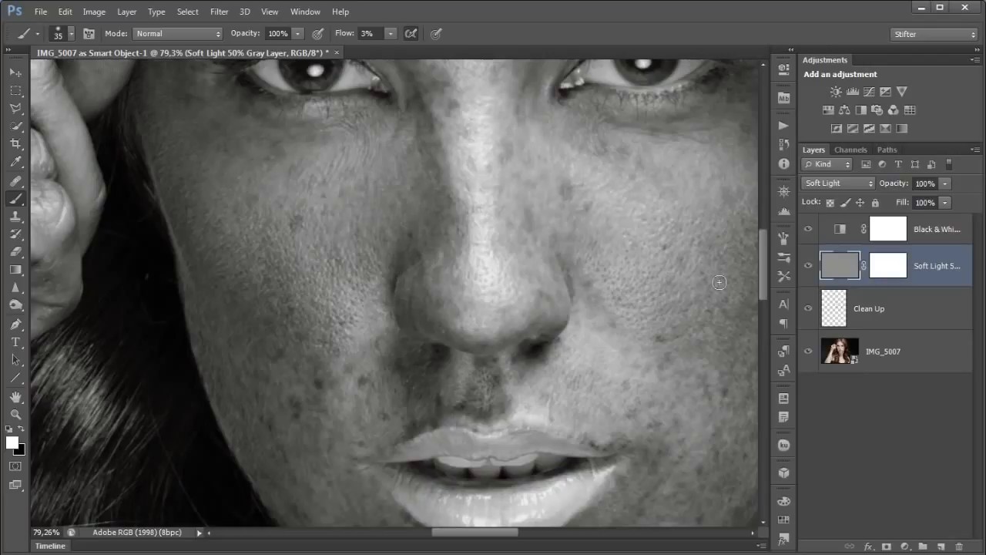
Compare the face with and without the Soft Light 50% Gray Layer in grayscale and color, and undo the clearing of its gray fill
left_click(808, 266)
left_click(809, 266)
left_click(808, 266)
left_click(808, 265)
left_click(808, 228)
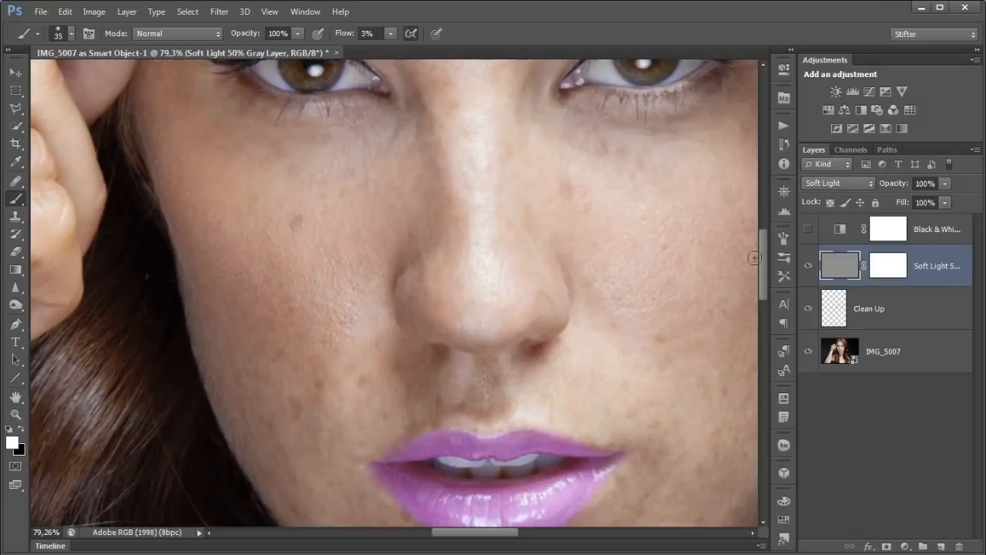
left_click(805, 266)
left_click(805, 266)
left_click(808, 228)
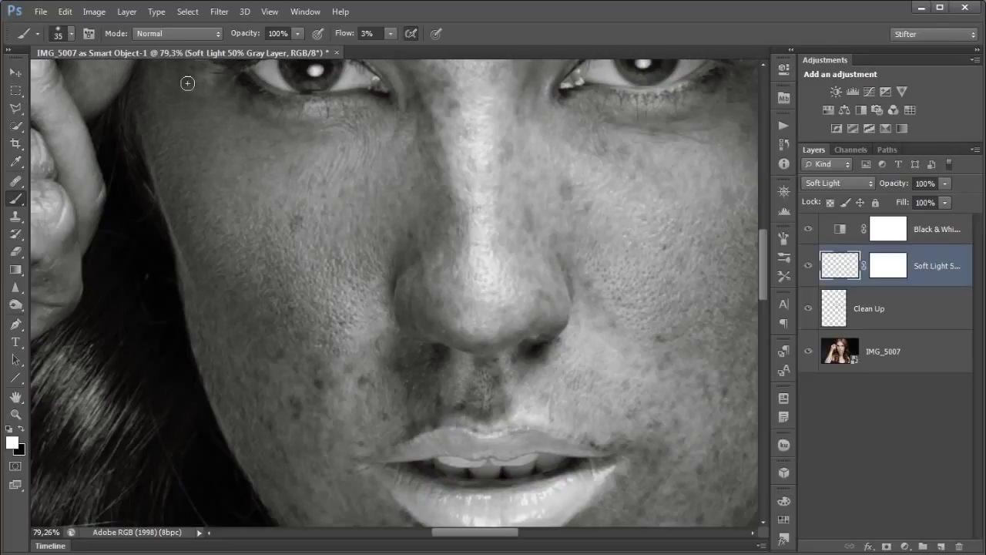
key("ctrl+z")
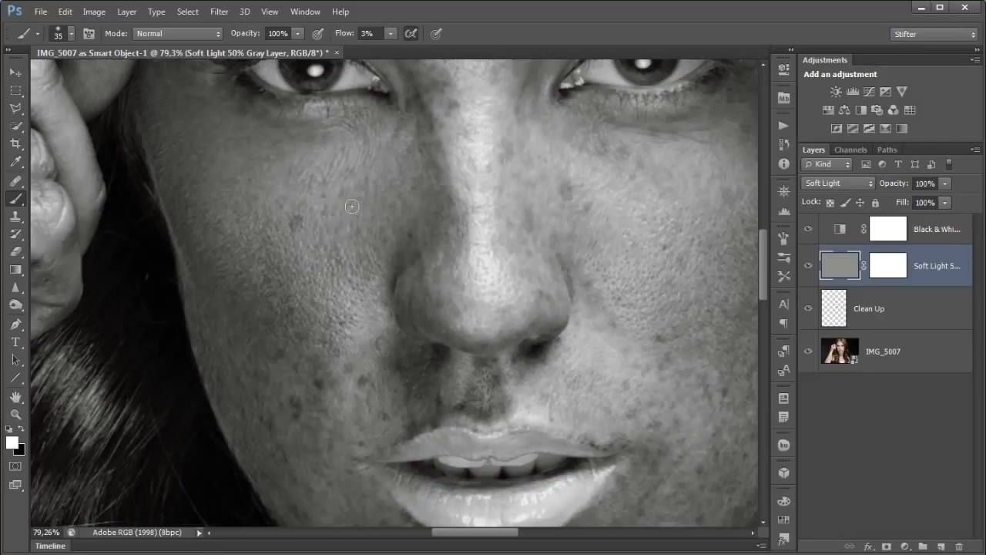
Reduce the brush size to 4 px for pore-level work on the cheek beside the nose
left_click_drag(308, 255, 428, 358)
left_click_drag(330, 154, 469, 283)
key("bracketleft")
key("bracketleft")
key("bracketleft")
key("bracketleft")
key("bracketleft")
key("bracketleft")
key("bracketleft")
key("bracketleft")
key("bracketleft")
key("bracketleft")
key("bracketleft")
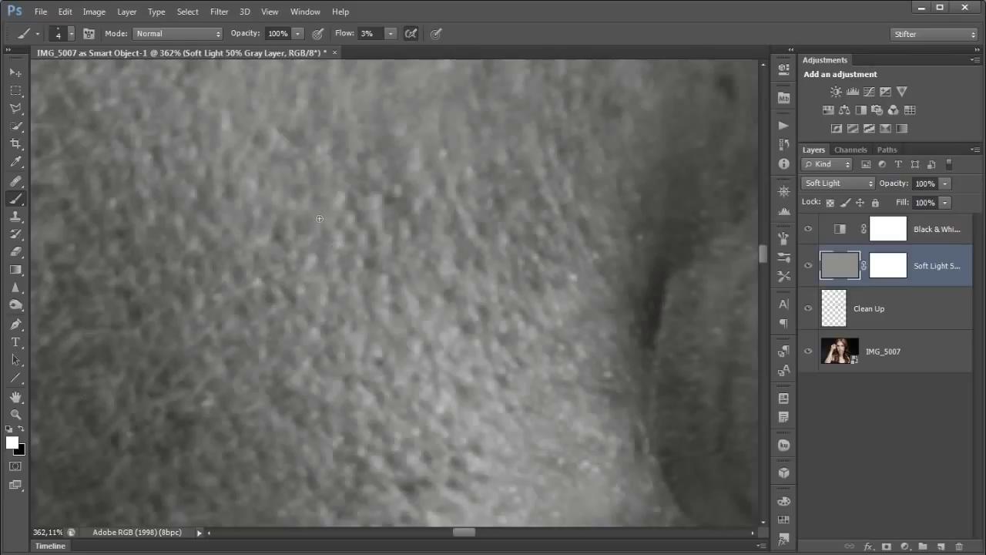
Dodge and burn individual pores on the cheek beside the nose with the 4 px brush, alternating white and black
key("x")
key("x")
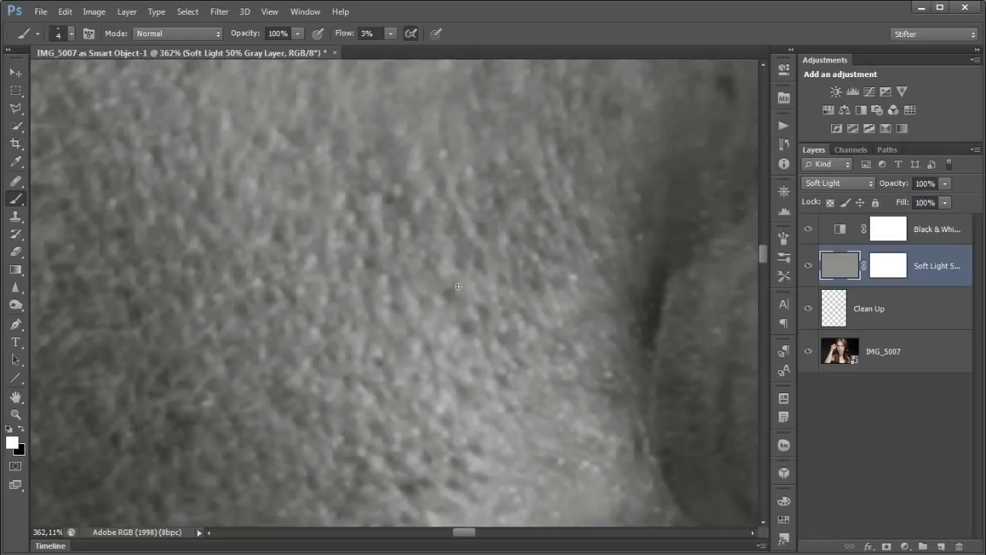
left_click_drag(348, 295, 373, 351)
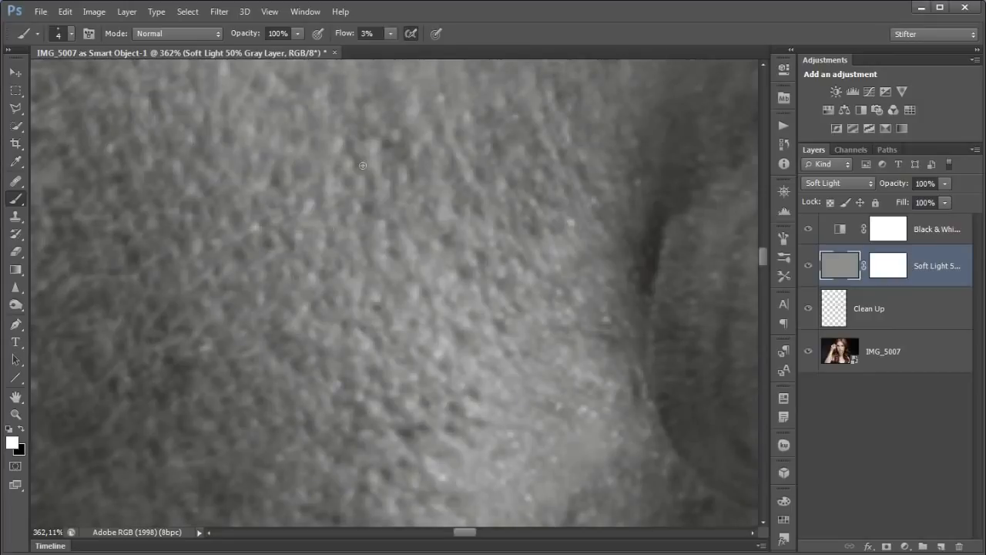
key("ctrl+minus")
key("ctrl+minus")
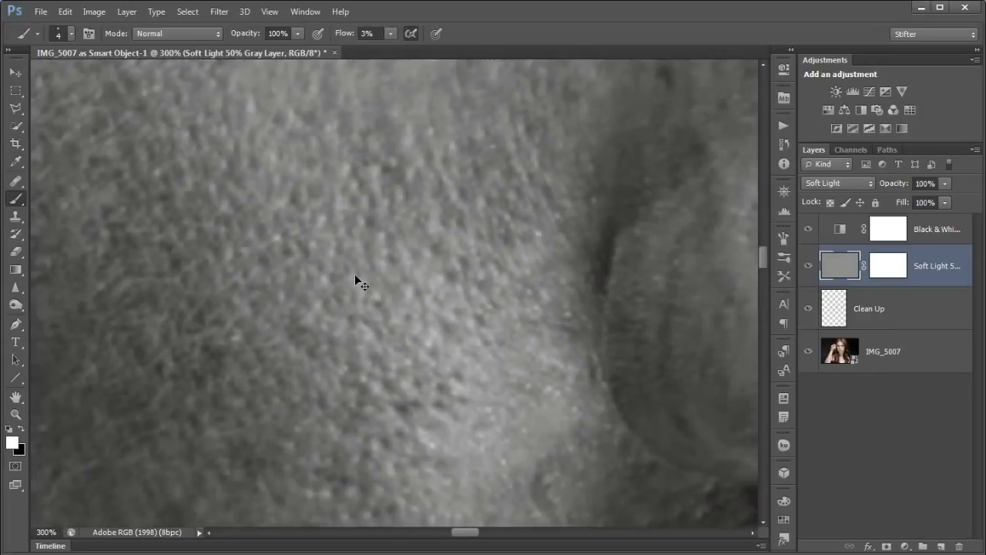
left_click_drag(330, 306, 346, 354)
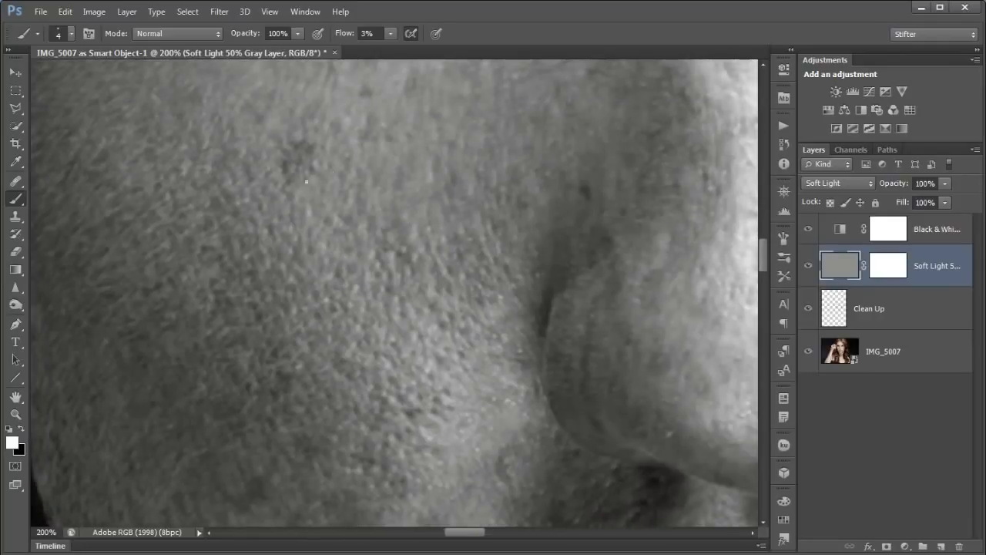
left_click_drag(315, 331, 346, 341)
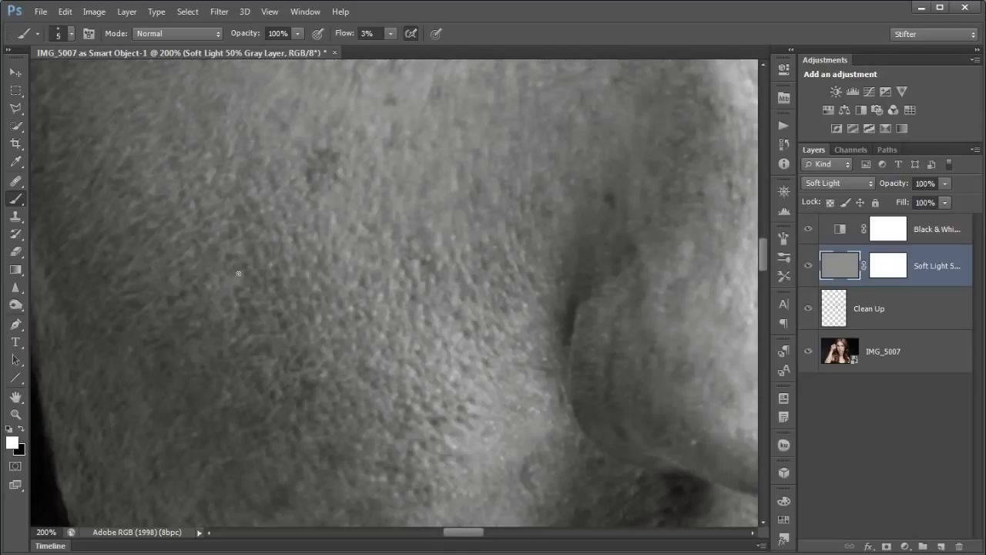
Enlarge the brush to 15 px and lighten the dark patches across the cheek in white on the gray layer
key("bracketright")
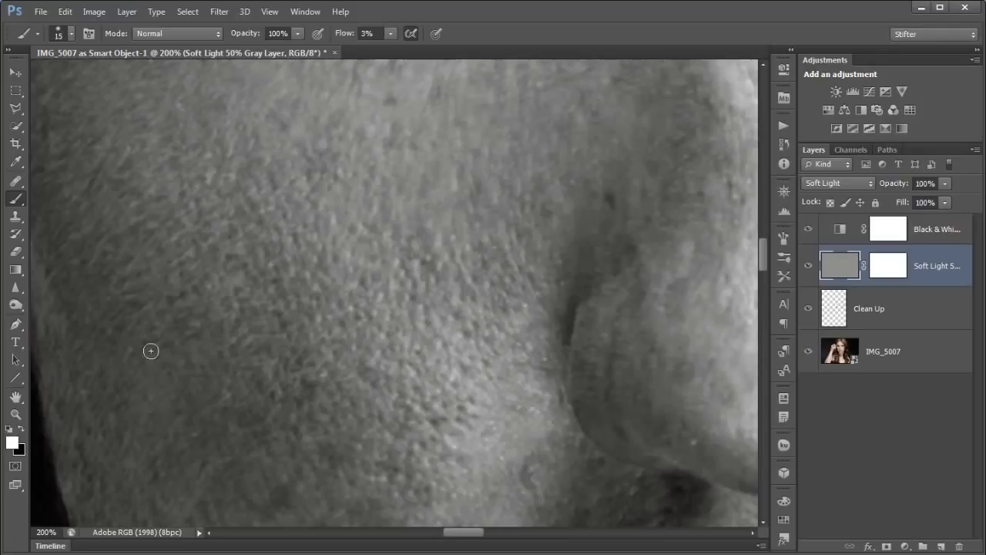
left_click_drag(207, 286, 240, 293)
left_click_drag(323, 324, 292, 292)
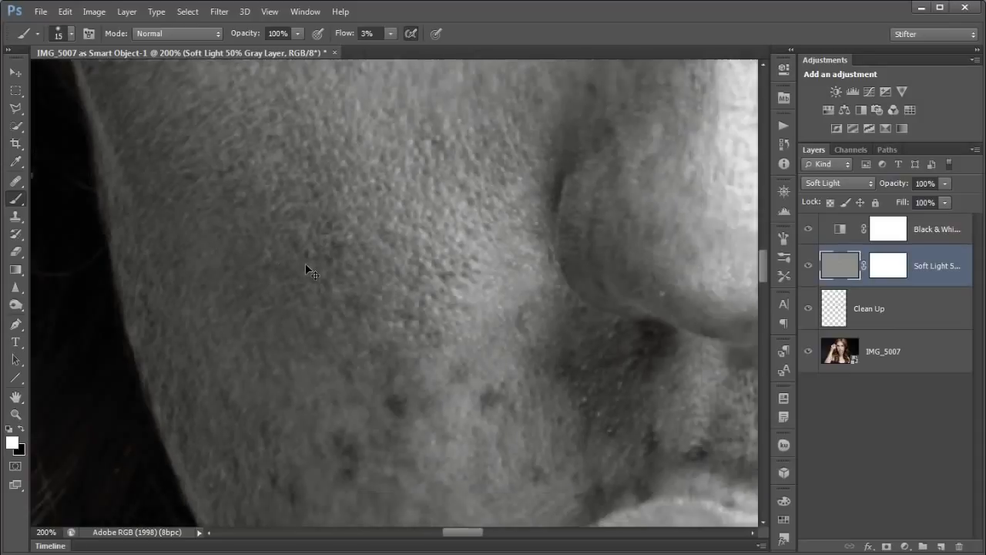
key("ctrl+minus")
key("ctrl+minus")
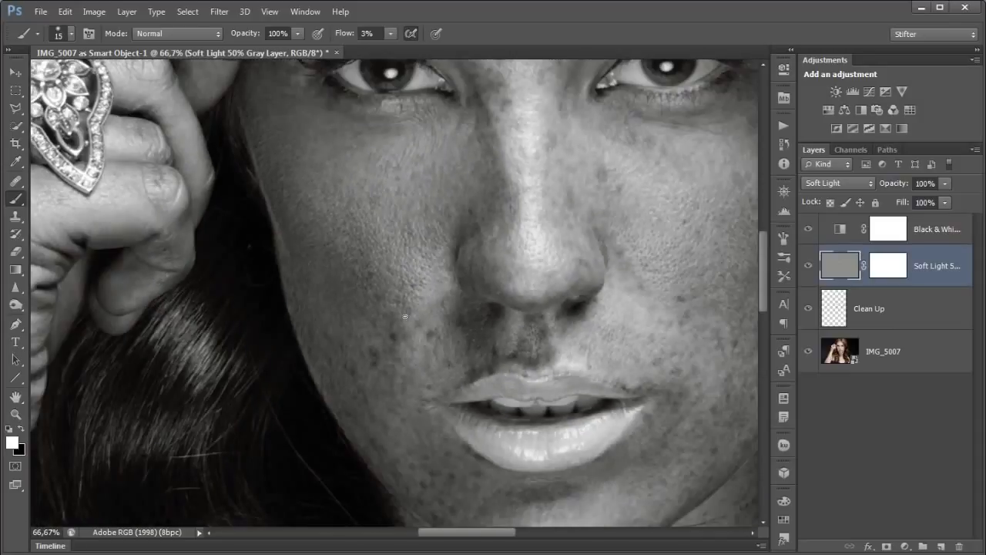
Enlarge the brush to 50 px for broader work on the face
key("bracketright")
key("bracketright")
key("bracketright")
Compare the face with and without the Soft Light 50% Gray Layer
left_click(807, 265)
left_click(808, 266)
left_click(807, 266)
left_click(807, 265)
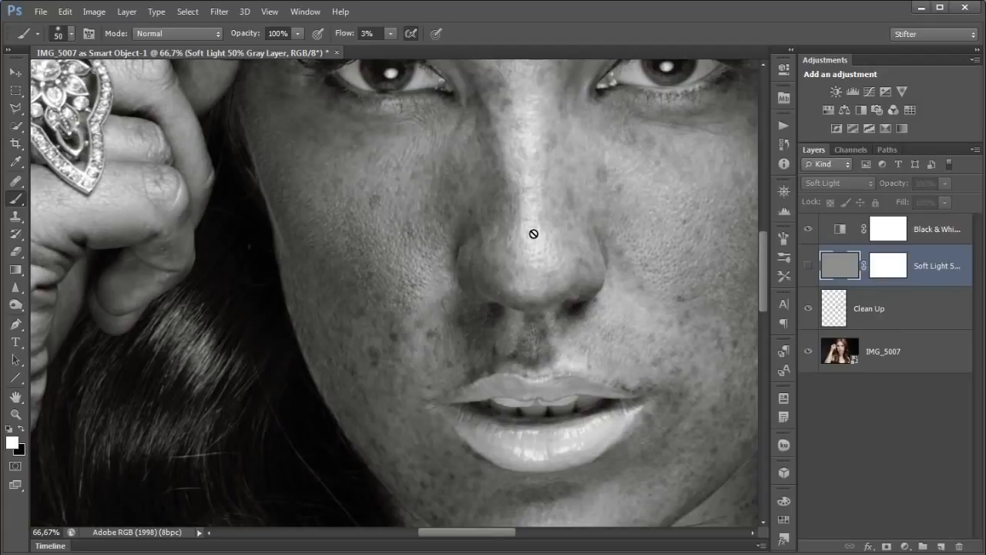
left_click(807, 264)
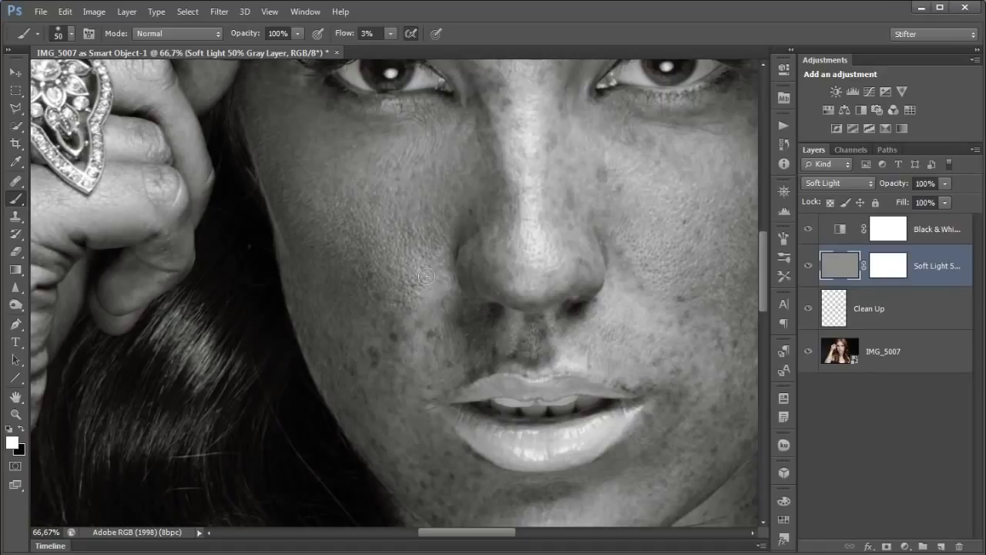
Paint black on the gray layer's mask over the cheek, compare with the mask disabled, and return to the gray fill with white foreground
left_click(890, 266)
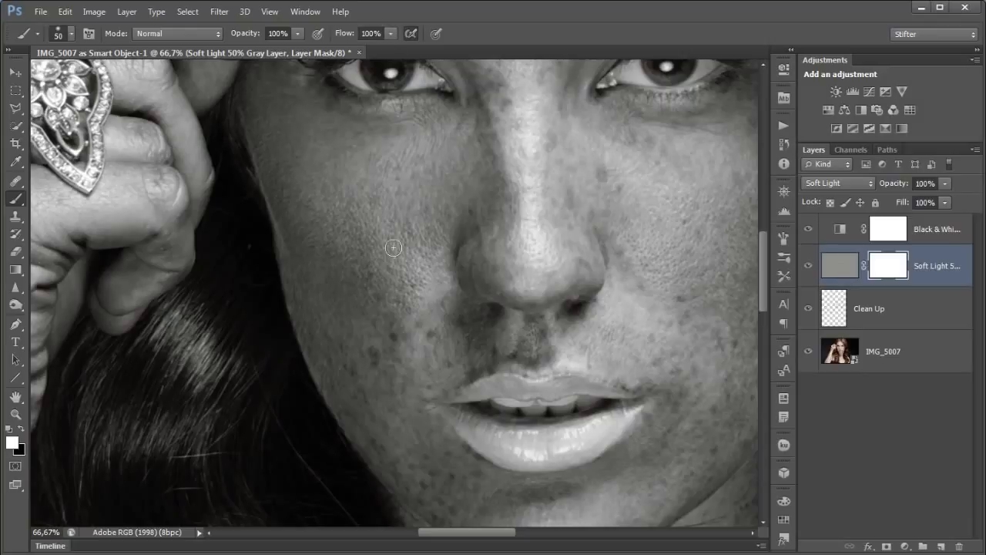
key("x")
left_click(884, 265, "shift")
left_click(884, 265, "shift")
left_click(840, 265)
key("x")
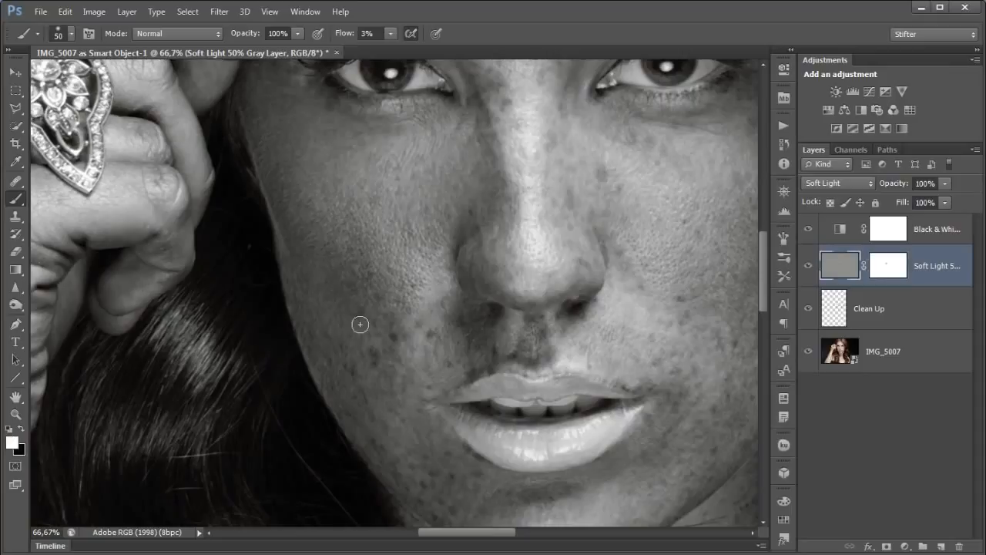
Burn uneven areas of the cheeks on the gray layer in black with a 60 px brush
key("x")
left_click_drag(409, 390, 282, 333)
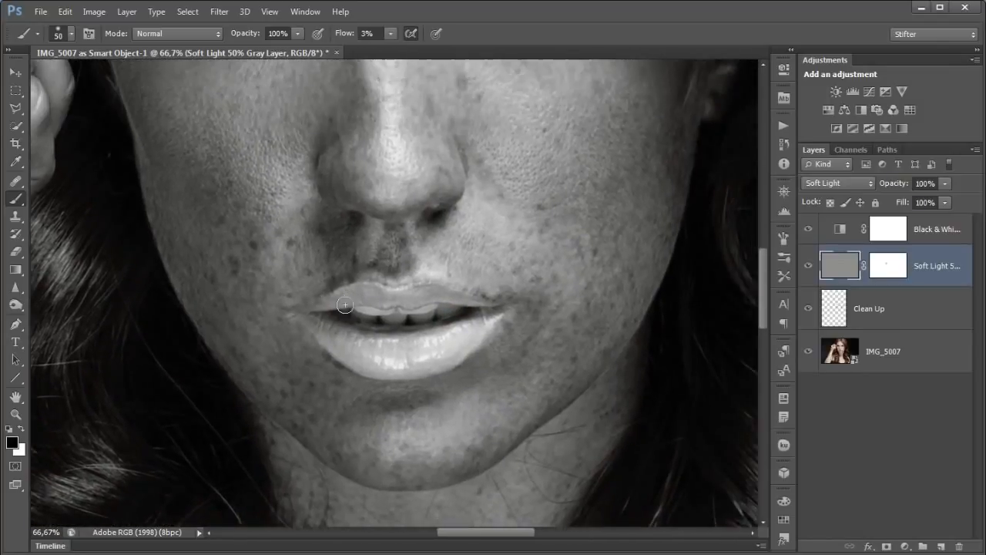
key("ctrl+minus")
key("ctrl+minus")
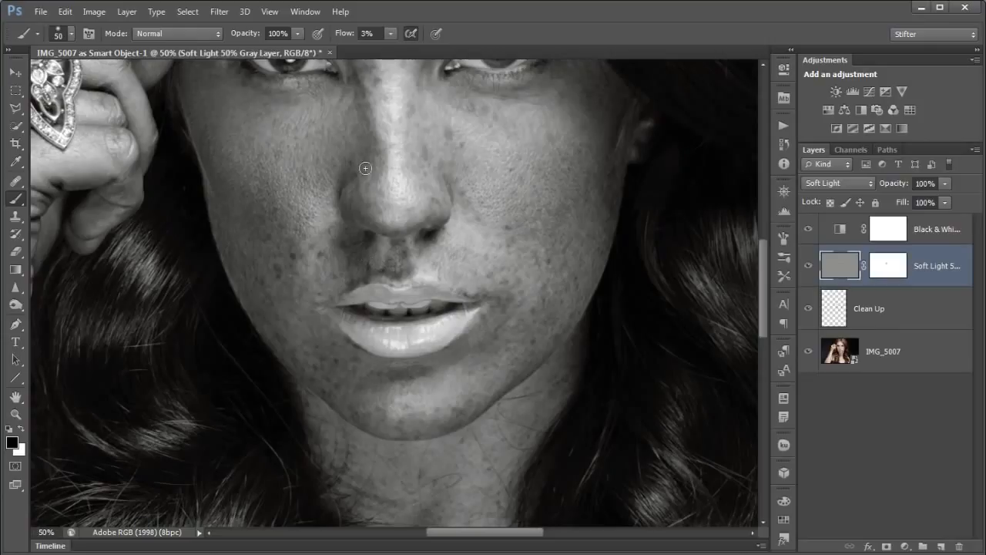
key("bracketright")
key("bracketright")
key("bracketright")
key("bracketleft")
key("bracketleft")
key("x")
key("x")
mouse_move(478, 238)
left_mouse_down()
mouse_move(509, 259)
mouse_move(455, 231)
mouse_move(455, 245)
mouse_move(504, 275)
mouse_move(530, 257)
mouse_move(532, 301)
mouse_move(517, 313)
mouse_move(547, 271)
left_mouse_up()
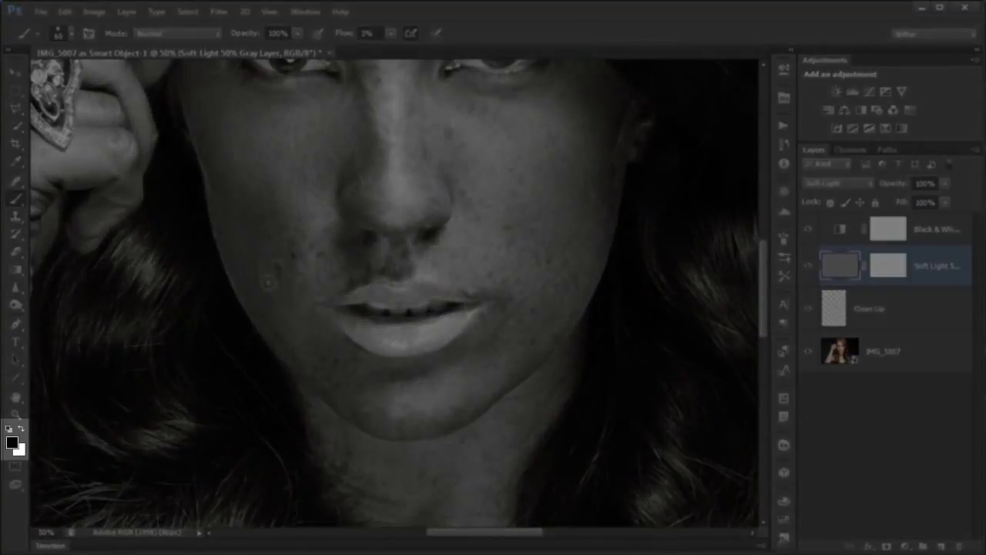
Dodge and burn the cheeks with a 150 px brush, and lighten the shadows around the nose and lips at 50 px
key("x")
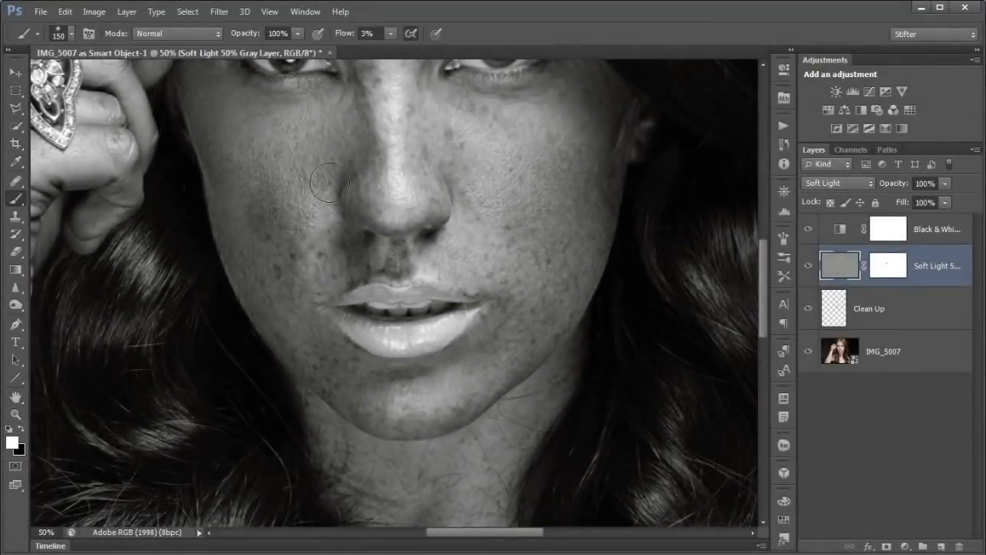
key("x")
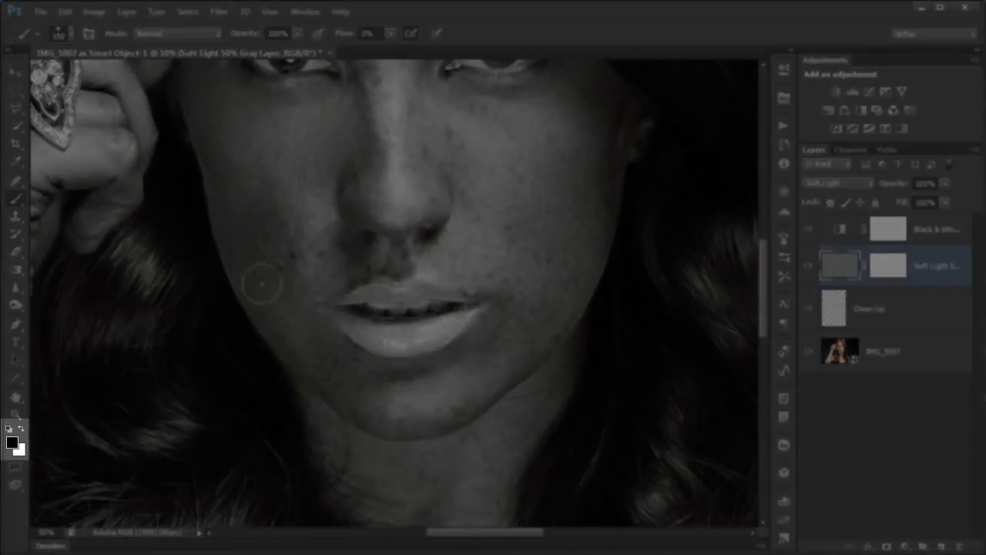
key("x")
key("x")
key("x")
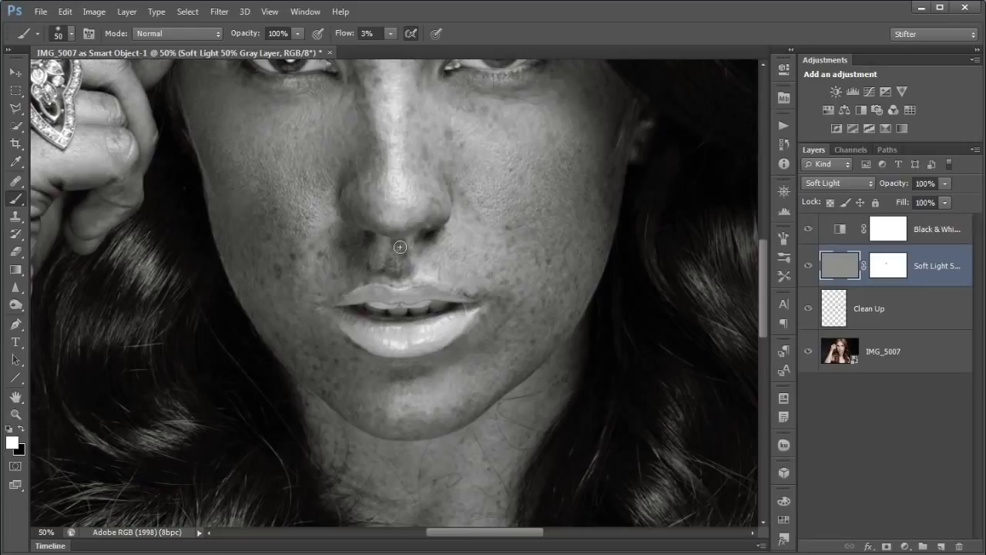
key("x")
key("x")
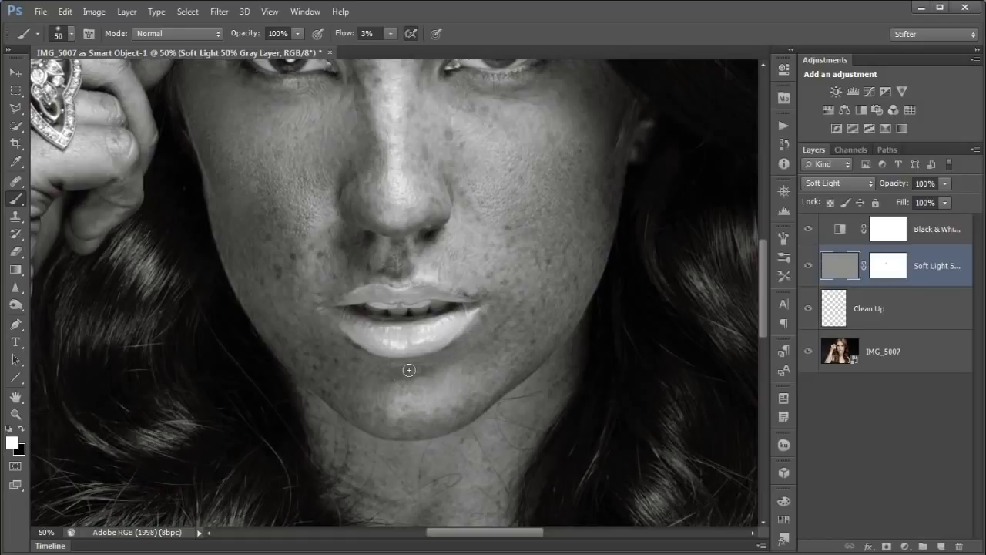
Lighten the forehead in white with the 50 px brush, and check the last stroke by undoing and redoing it
left_click_drag(524, 205, 497, 311)
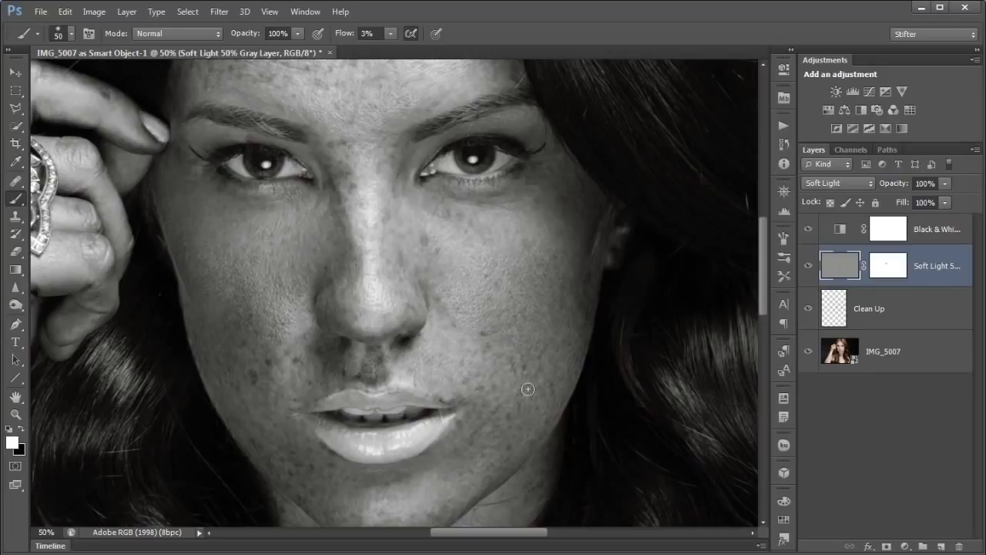
mouse_move(528, 419)
left_mouse_down()
mouse_move(552, 429)
mouse_move(536, 436)
mouse_move(559, 407)
left_mouse_up()
left_click_drag(510, 267, 508, 321)
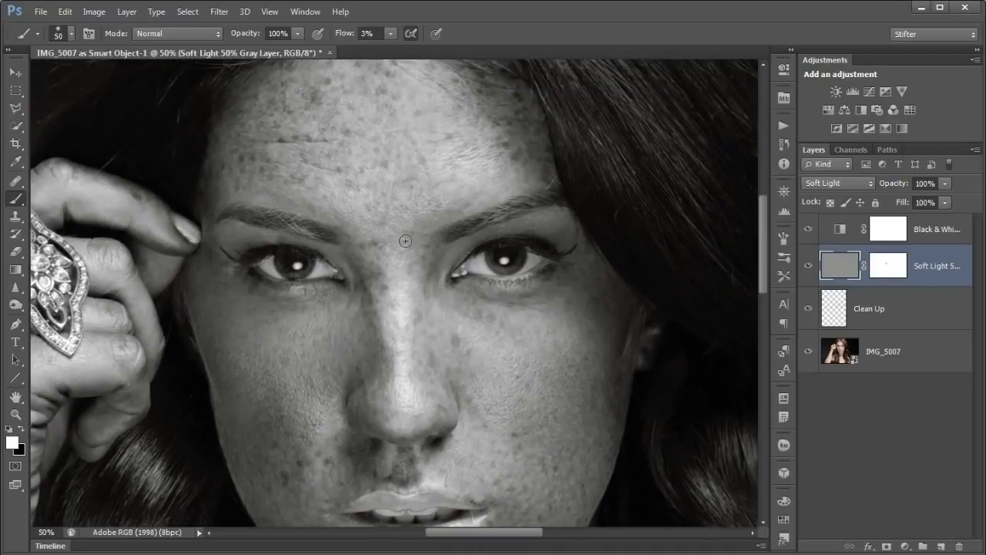
left_click_drag(334, 115, 356, 213)
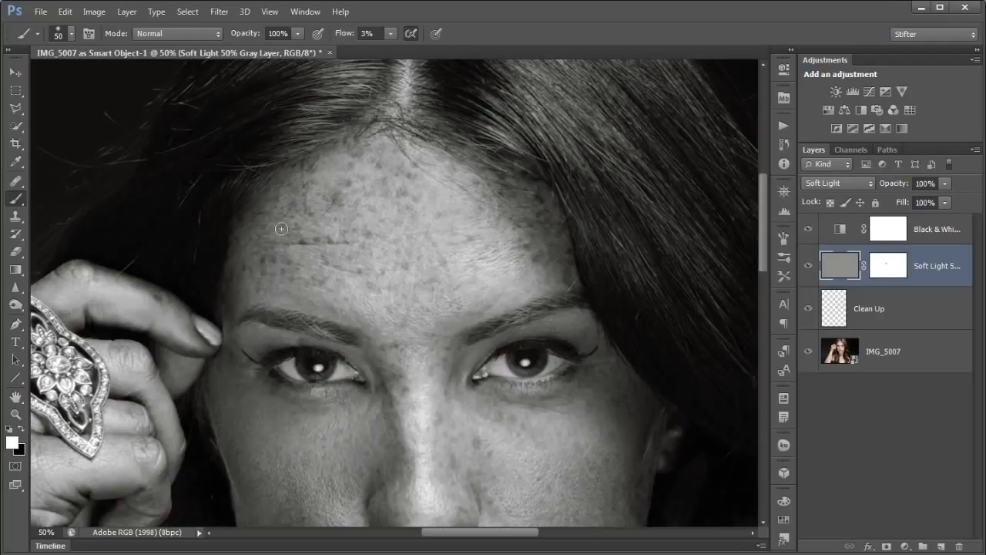
key("ctrl+z")
key("ctrl+z")
left_click_drag(296, 377, 354, 357)
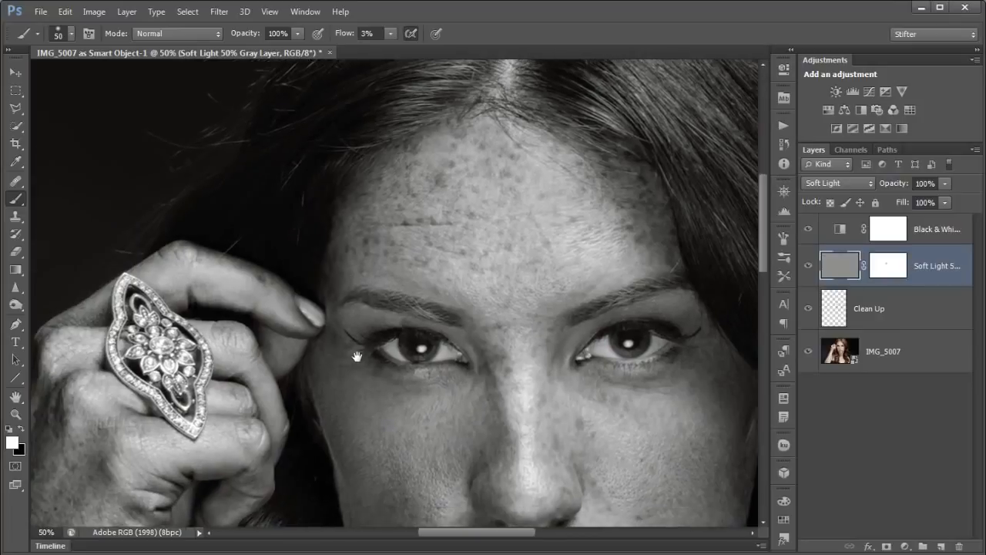
Enlarge the brush to 150 px and lighten the dark outer edge of the raised forearm in white
left_click_drag(340, 396, 372, 296)
mouse_move(351, 338)
left_mouse_down()
mouse_move(358, 323)
mouse_move(313, 313)
mouse_move(446, 228)
left_mouse_up()
left_click_drag(332, 288, 343, 303)
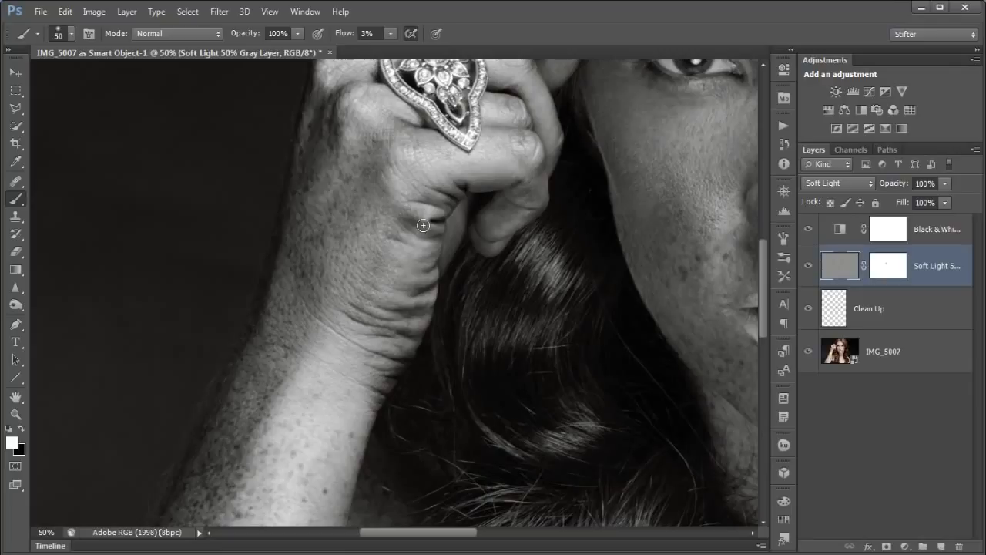
scroll(397, 307, "down", 5)
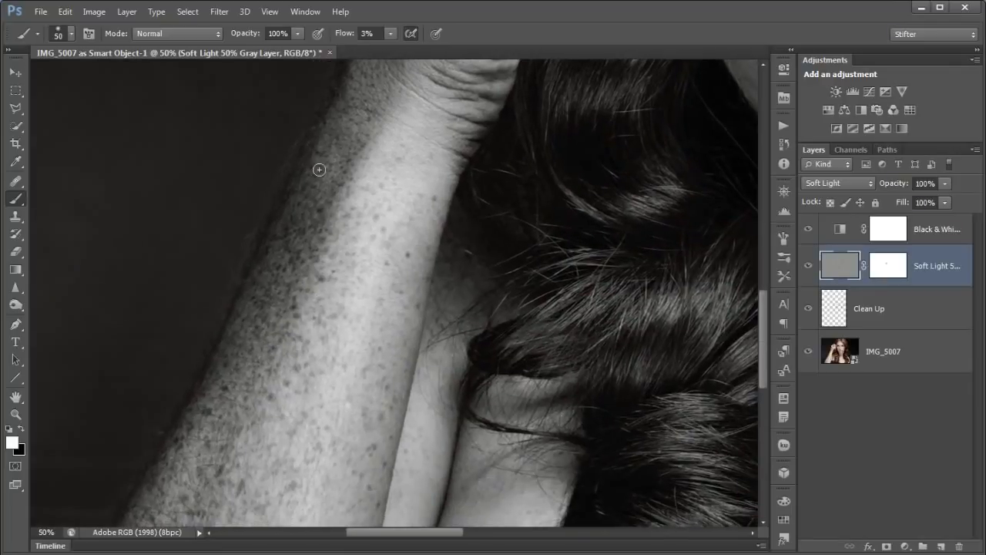
key("ctrl+minus")
key("ctrl+minus")
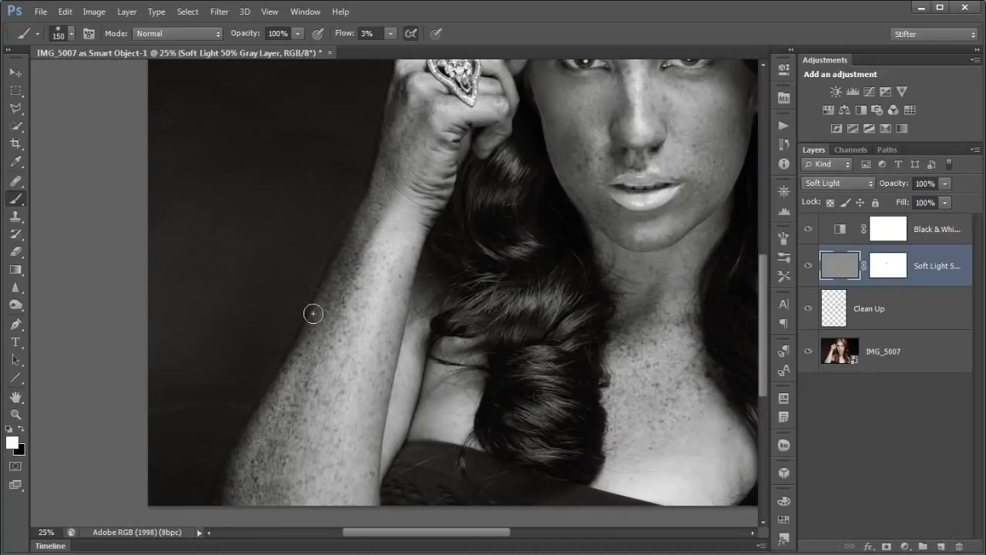
key("bracketright")
key("bracketright")
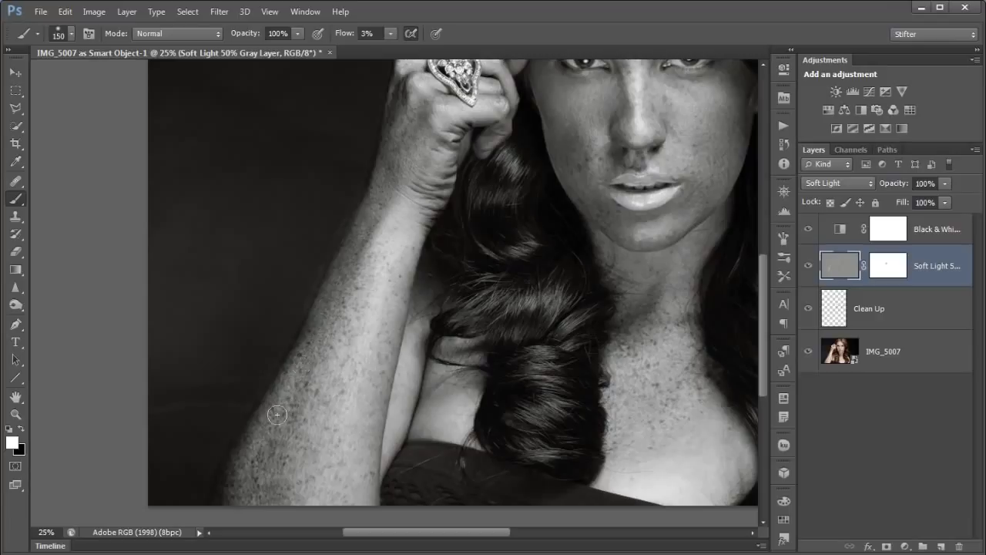
key("x")
key("x")
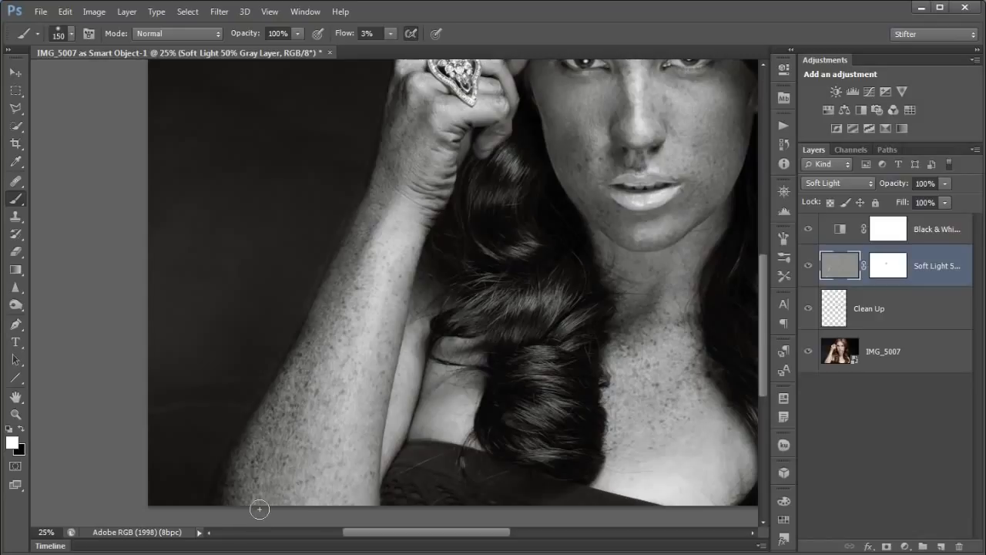
Even out the tones from the forearm up to the wrist and hand, alternating white and black at 150 px
key("x")
key("x")
mouse_move(413, 151)
left_mouse_down()
mouse_move(346, 316)
mouse_move(338, 329)
mouse_move(306, 325)
mouse_move(341, 298)
mouse_move(318, 328)
mouse_move(321, 295)
mouse_move(326, 300)
left_mouse_up()
key("x")
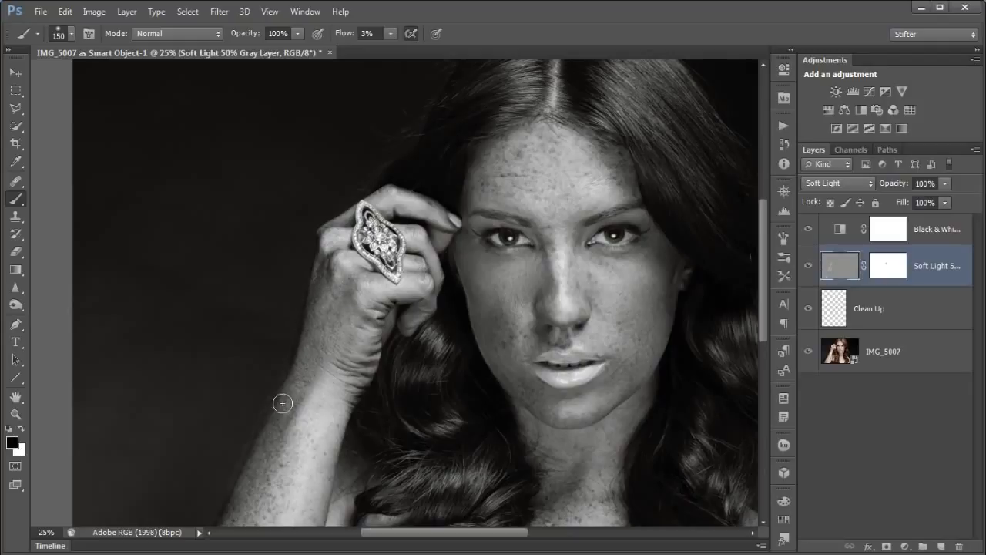
key("x")
Disable the gray layer's mask and contour the face and chin with white and black using the 150 px brush
scroll(361, 351, "right", 5)
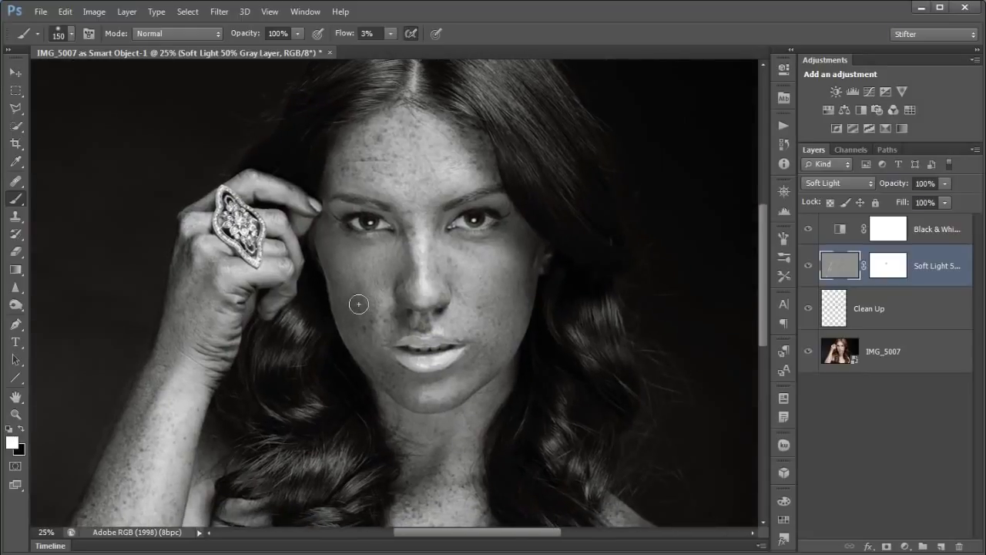
left_click(882, 265, "shift")
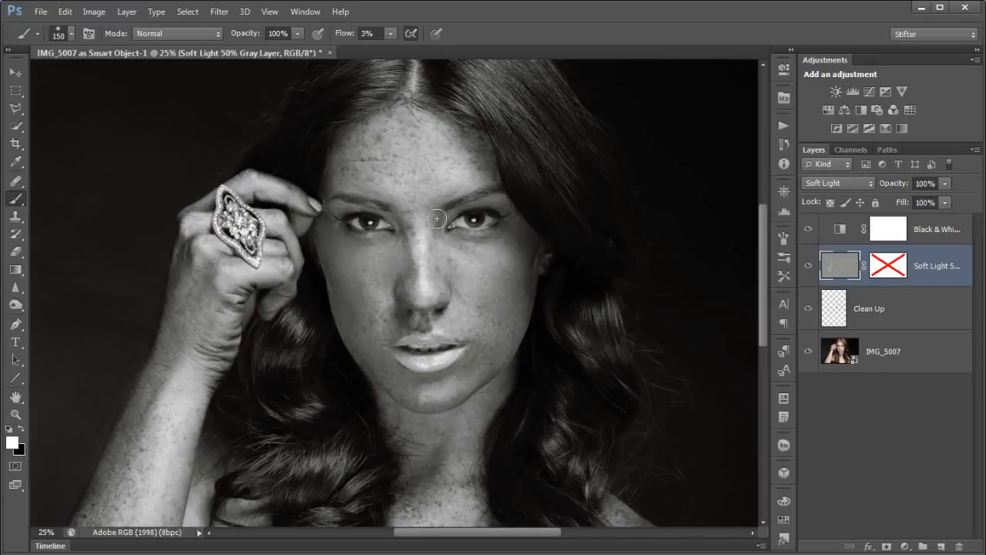
key("x")
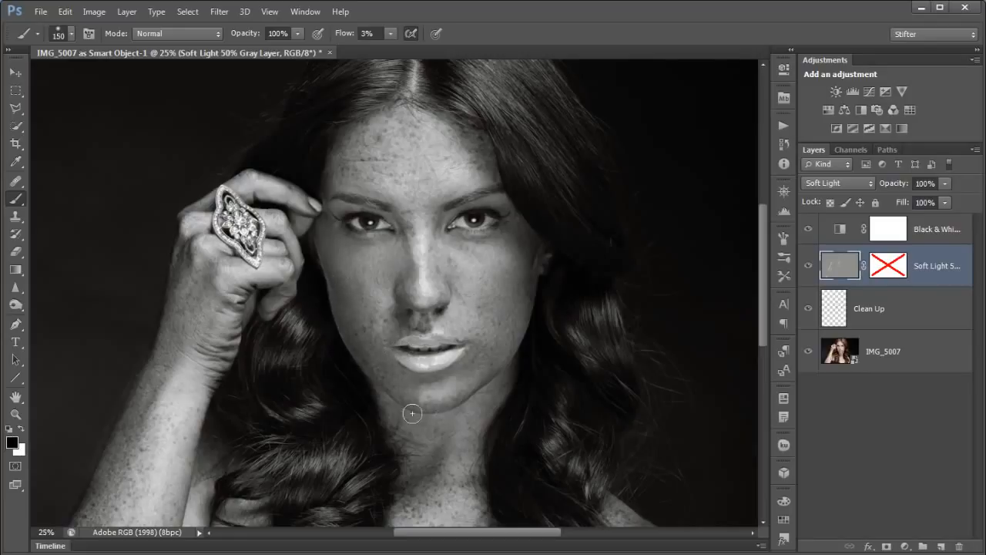
key("x")
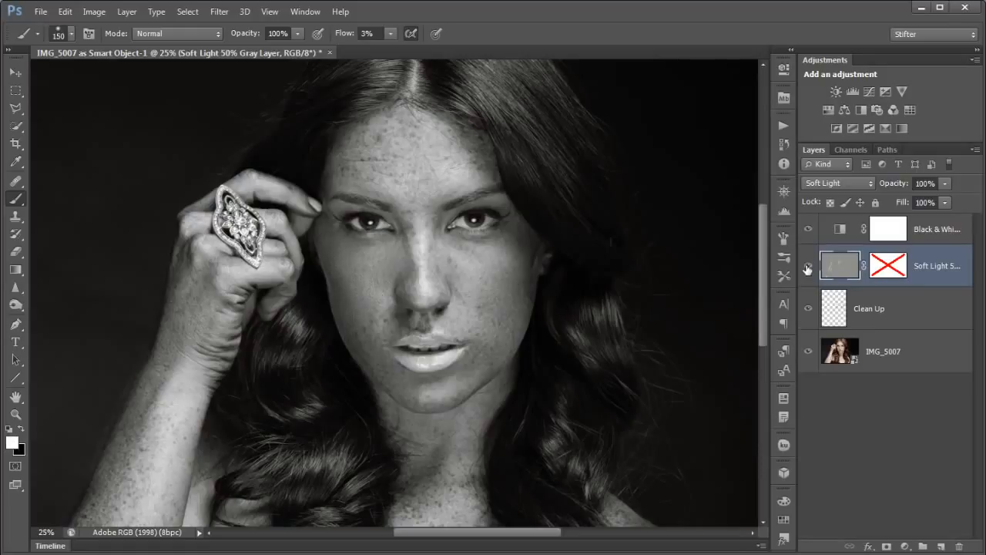
Compare the full portrait with the Soft Light 50% gray layer hidden and shown
key("ctrl+minus")
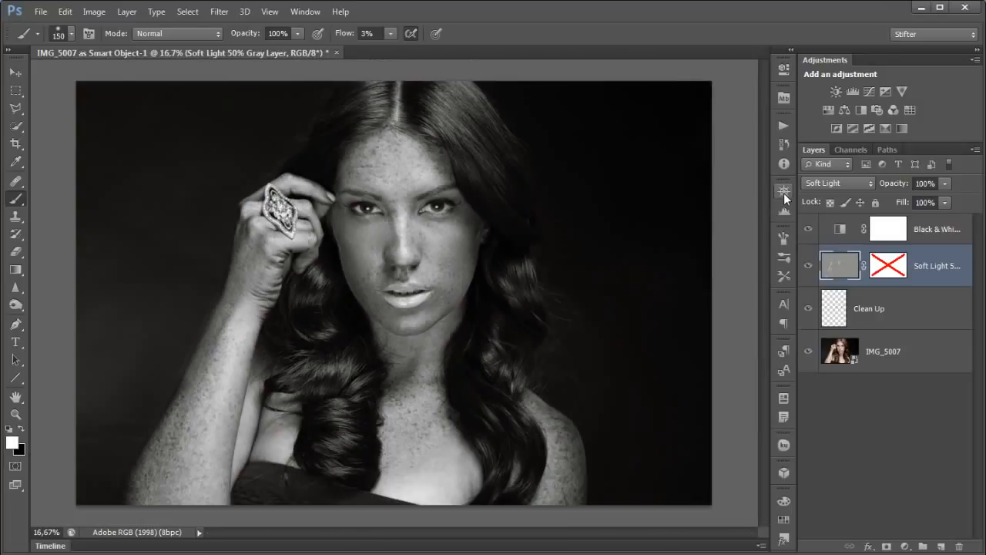
left_click(809, 266)
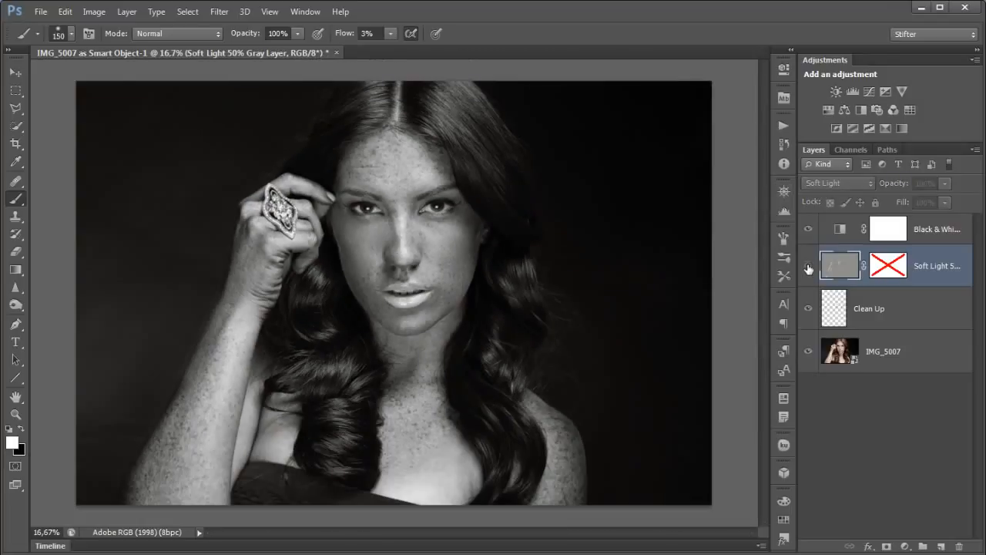
left_click(808, 266)
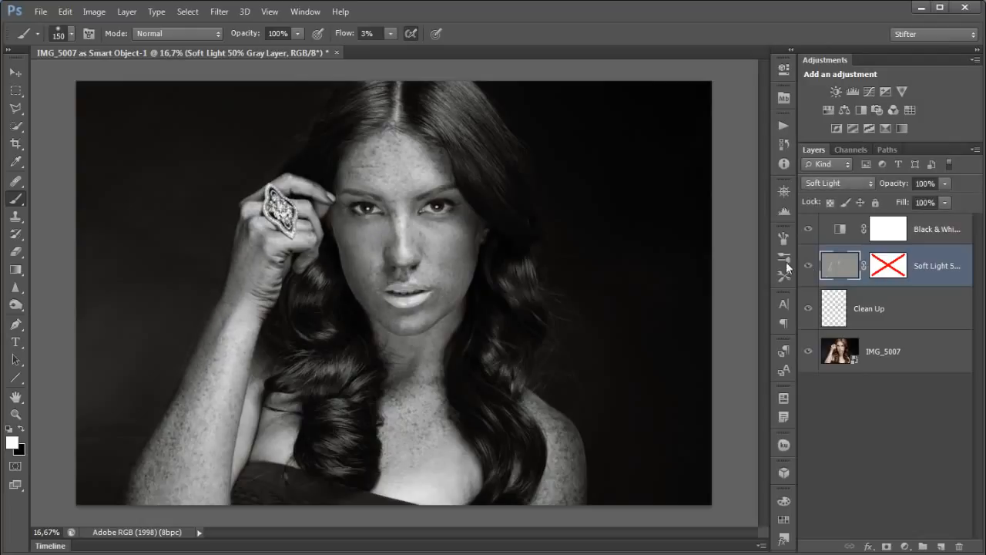
Reduce the brush to 80 px and contour the bridge of the nose, alternating black and white
left_click_drag(560, 146, 202, 427)
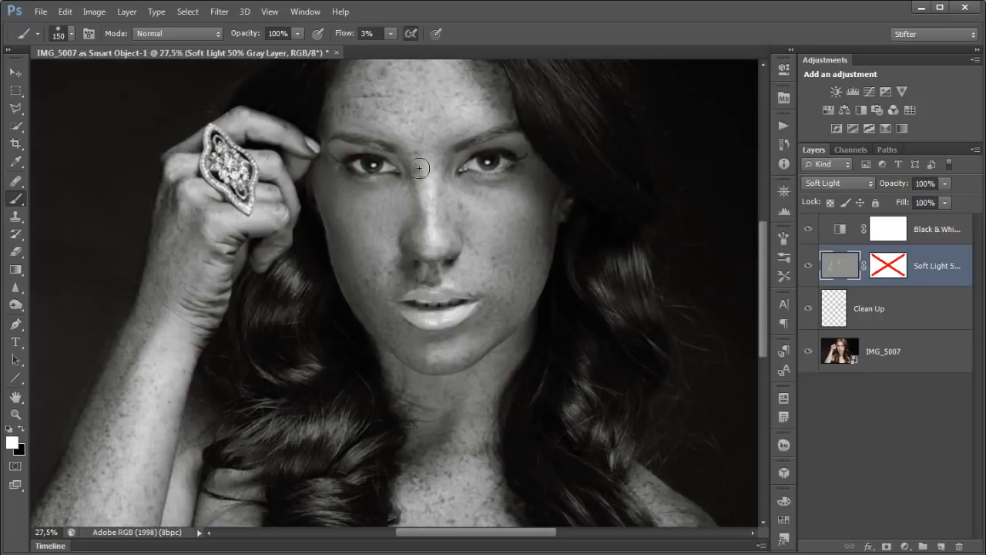
key("[")
key("[")
key("[")
key("[")
key("x")
key("x")
key("x")
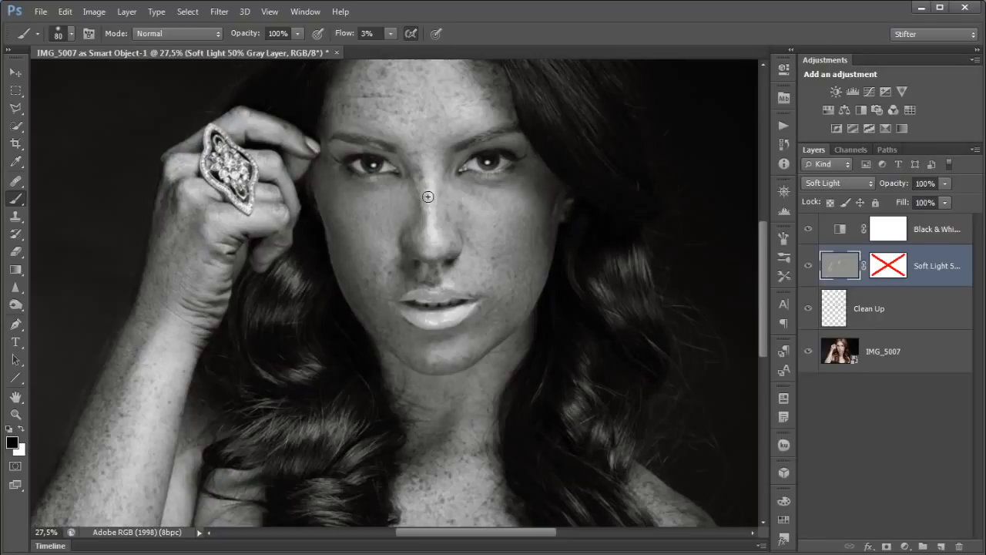
key("x")
key("x")
key("x")
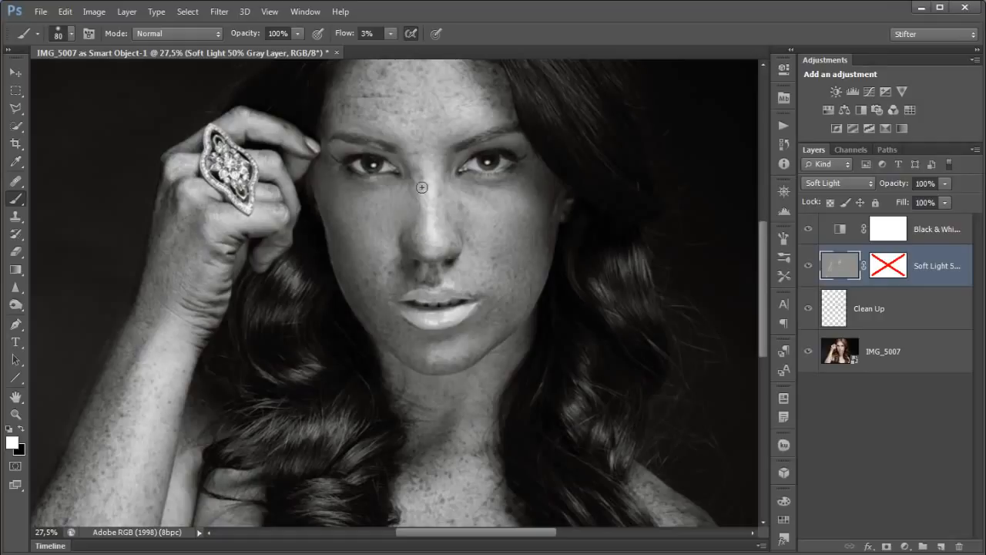
key("x")
key("x")
key("x")
Hide and show the gray layer twice to check the nose contouring
left_click(809, 265)
left_click(807, 267)
left_click(803, 268)
left_click(803, 268)
Touch up the chin and outer cheek in white with the 80 px brush, and switch the painting colour to black
key("x")
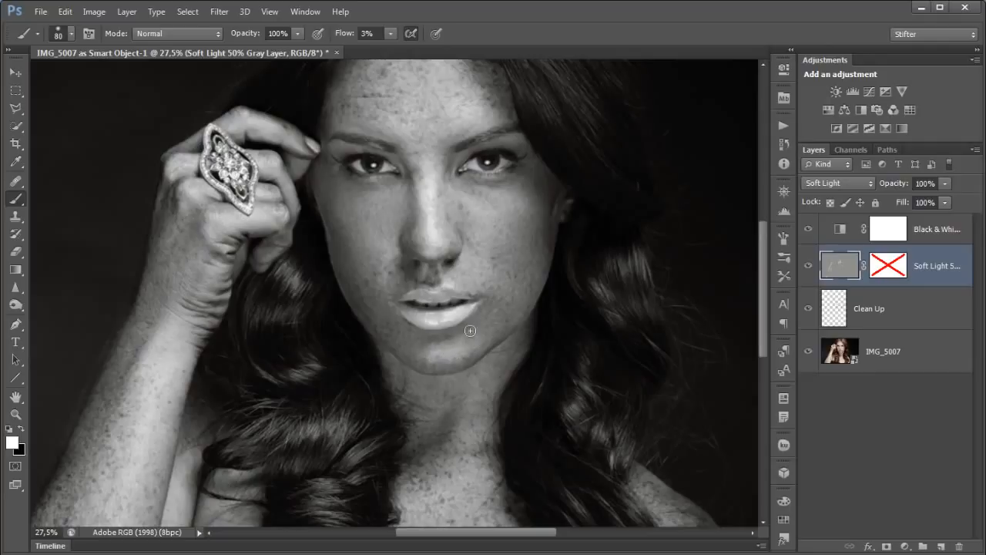
left_click_drag(528, 249, 502, 307)
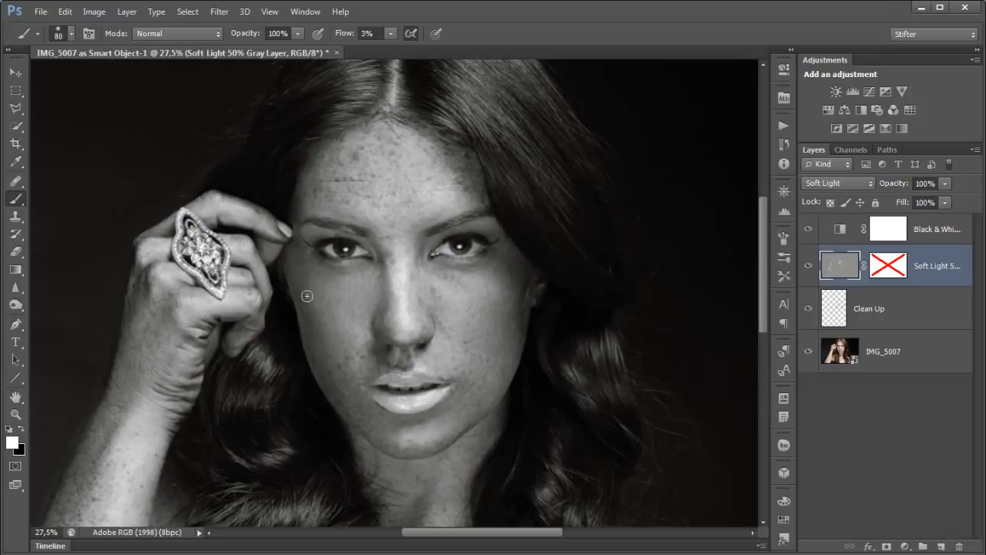
key("x")
Enlarge the brush to 150 px and even out the neck and chest tones, alternating black and white
left_click_drag(502, 330, 498, 246)
left_click_drag(485, 292, 423, 303)
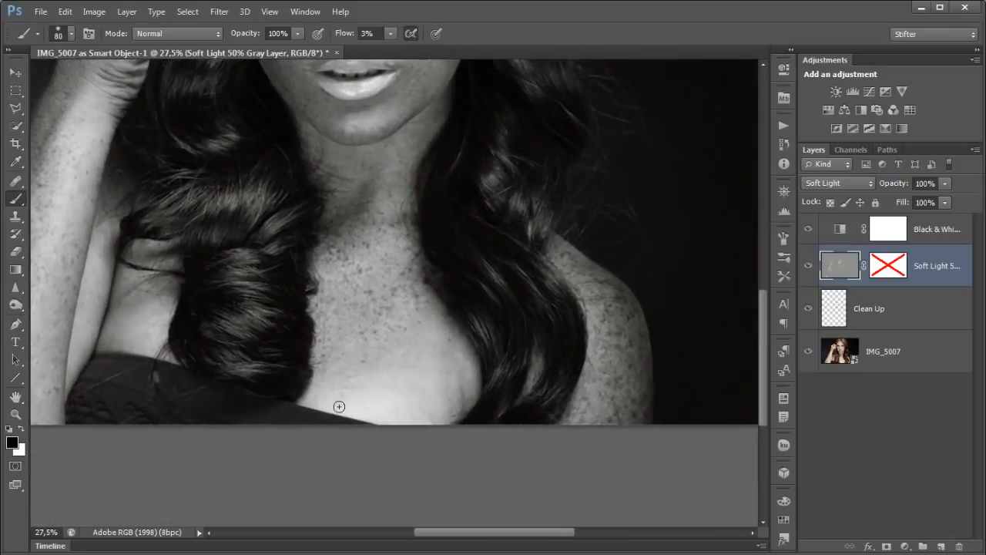
key("bracketright")
key("bracketright")
key("bracketright")
key("bracketright")
left_click_drag(392, 190, 385, 184)
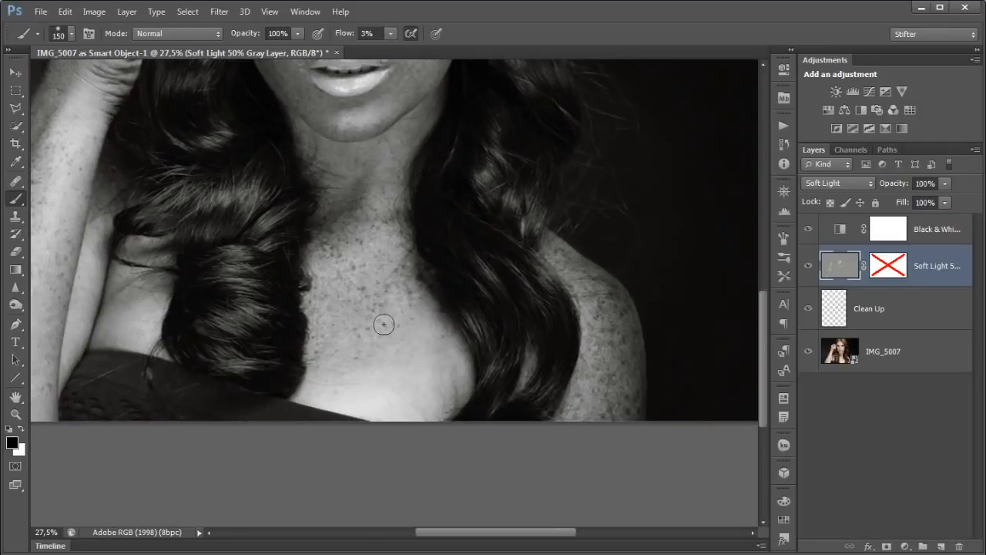
key("x")
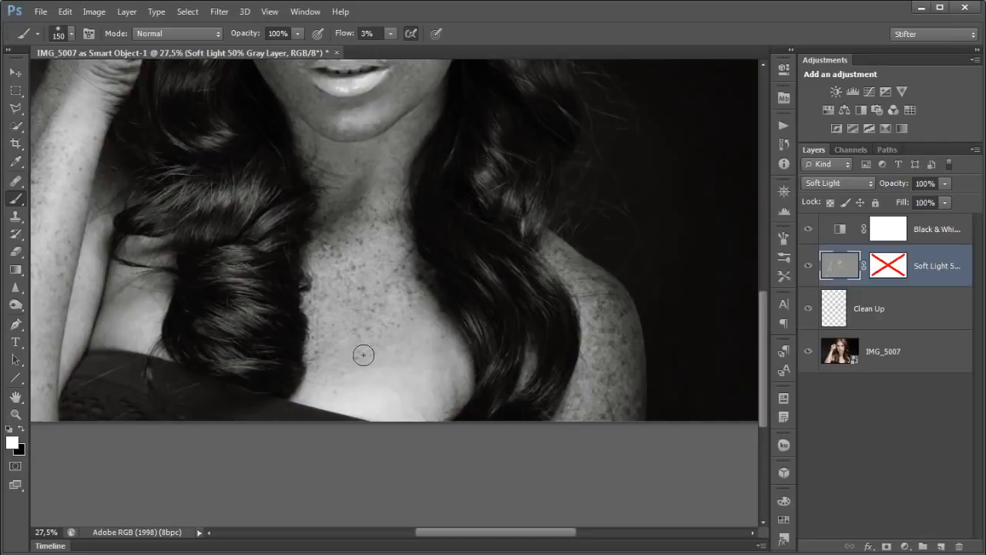
key("x")
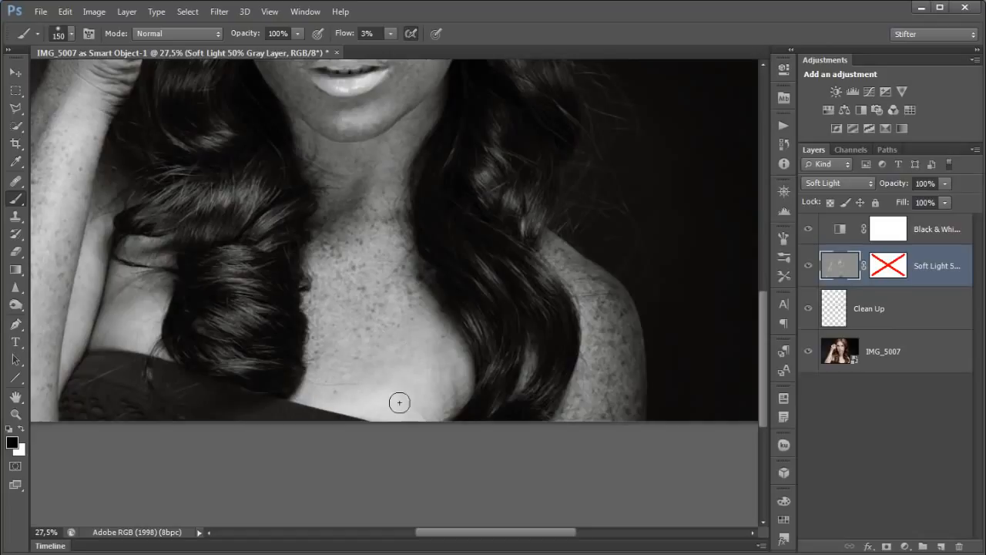
key("x")
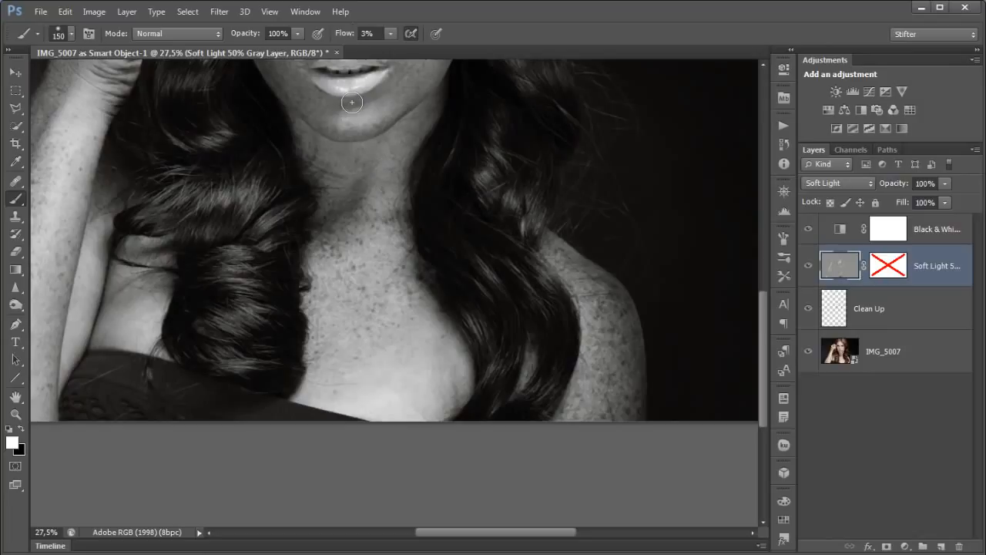
Raise the brush flow to 8% and tone down the bright lower chest in black, correcting with white
key("Return")
key("Return")
key("x")
mouse_move(411, 383)
left_mouse_down()
mouse_move(398, 420)
mouse_move(419, 404)
mouse_move(435, 407)
mouse_move(362, 401)
left_mouse_up()
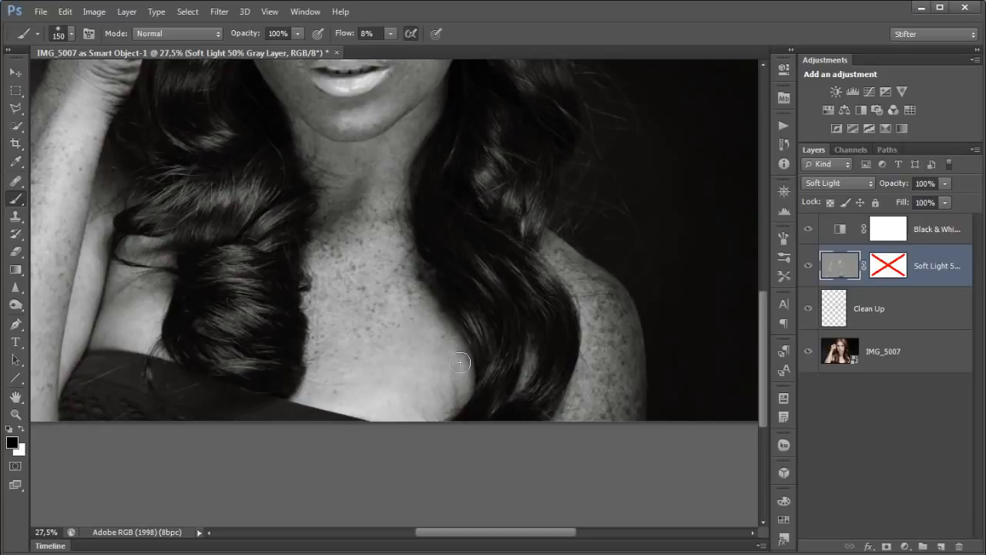
key("x")
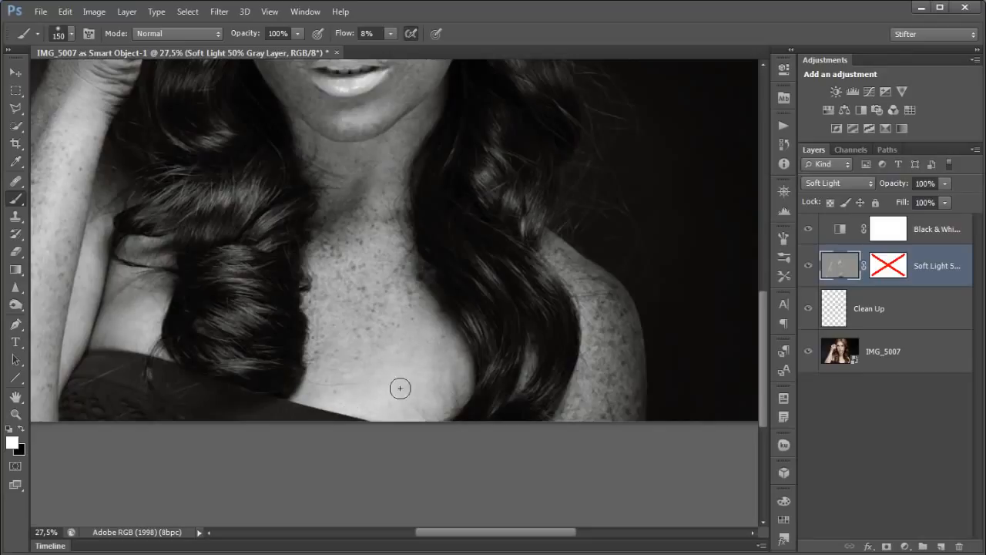
key("x")
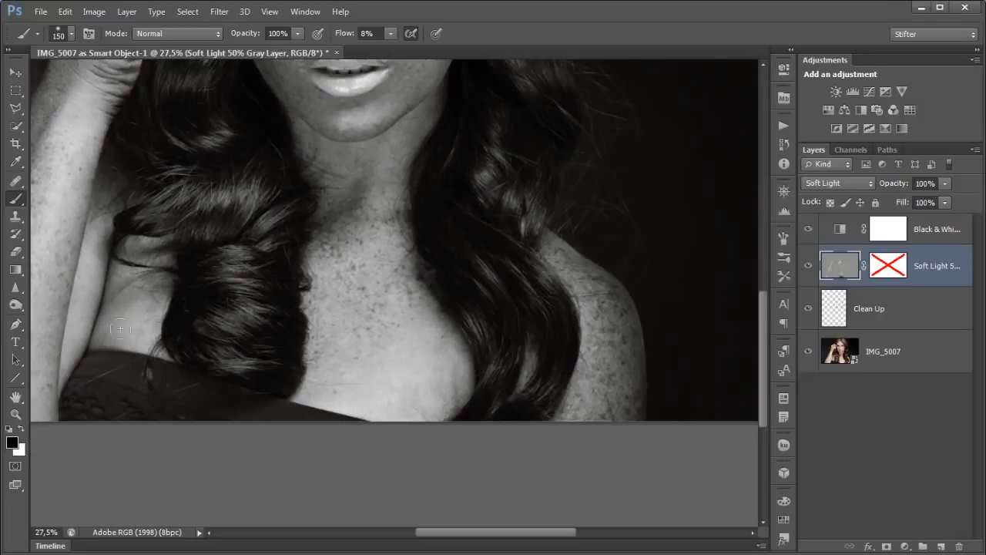
Darken the skin between the raised arm and the hair in black at 8% flow, correcting with white
left_click_drag(198, 311, 329, 248)
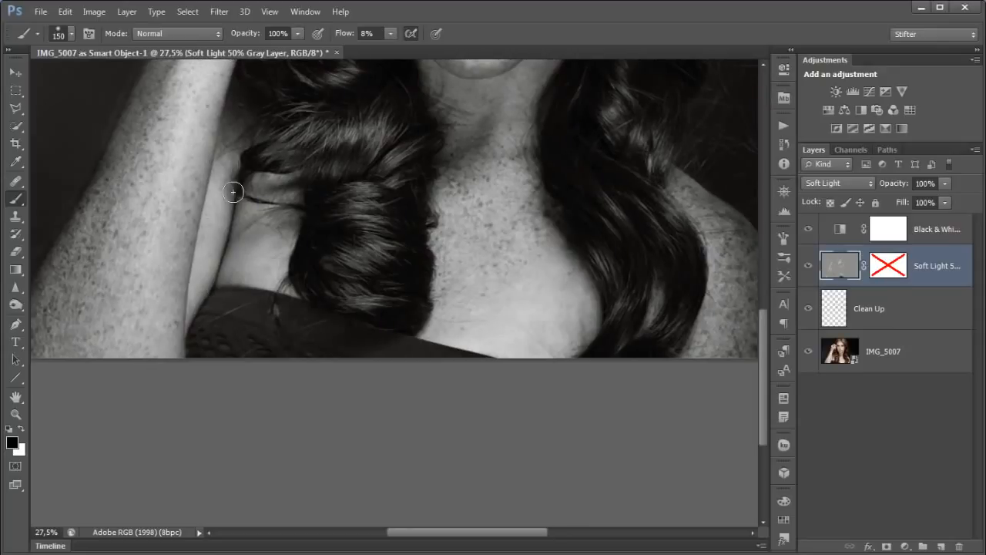
left_click_drag(236, 171, 199, 303)
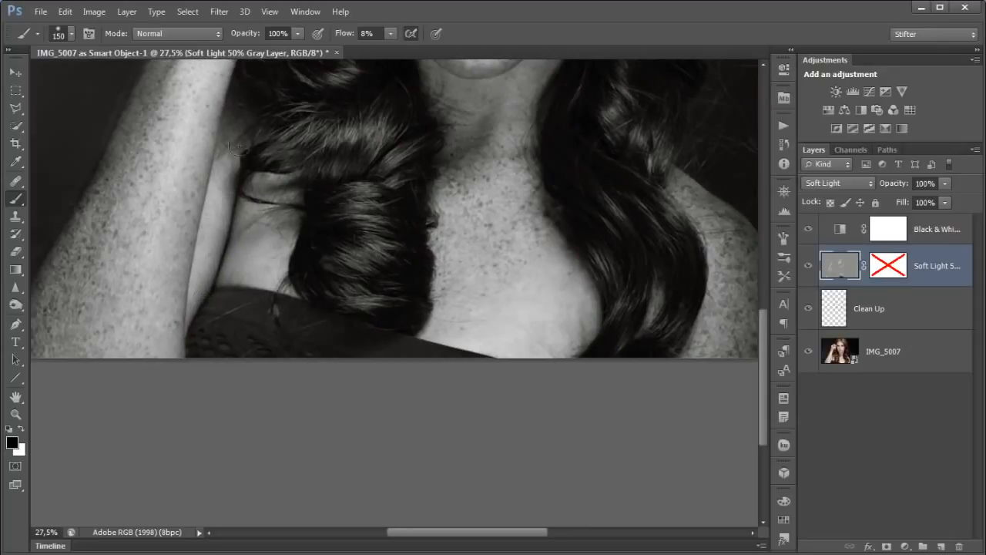
key("x")
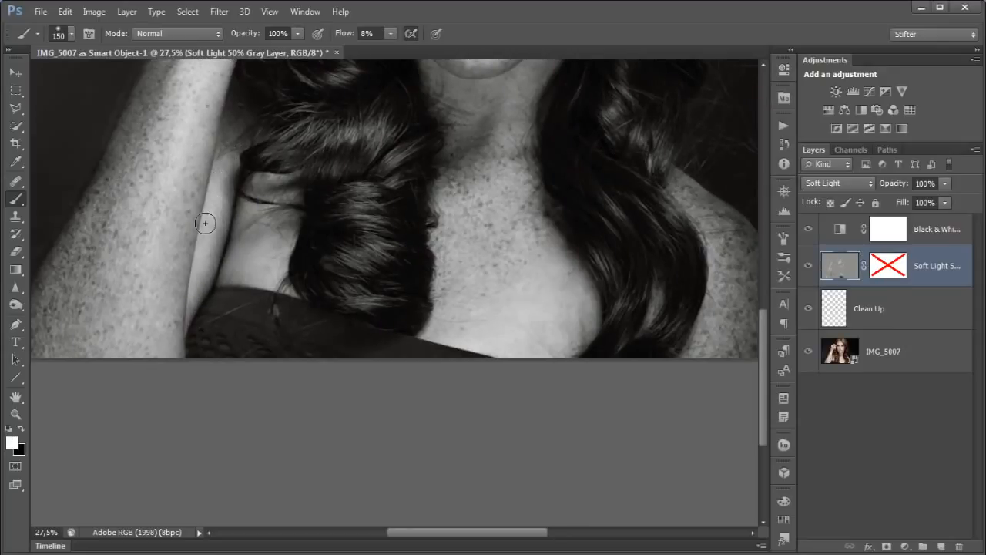
key("x")
Set the brush to 70 px and 3% flow, and even out the tones around the mouth corner and cheeks
key("ctrl+0")
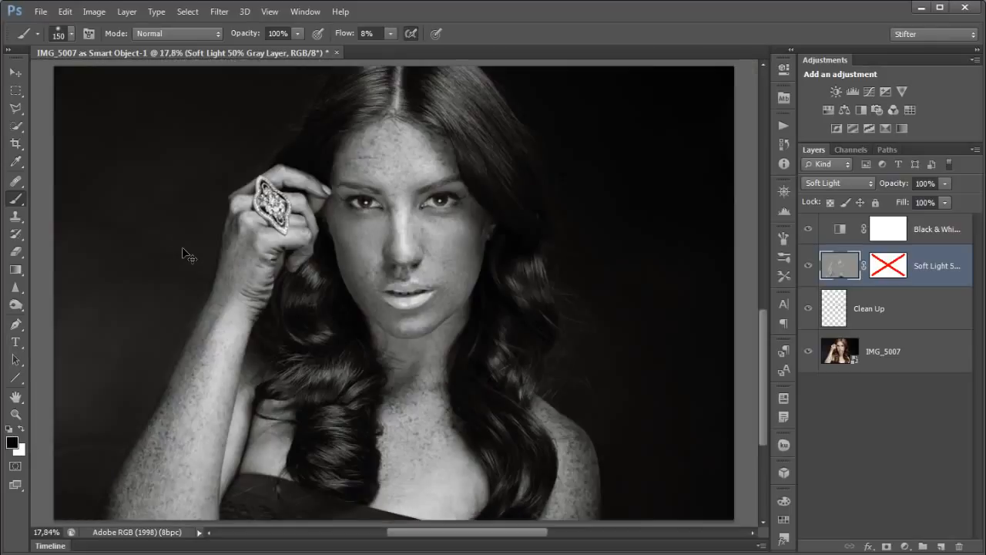
left_click_drag(520, 180, 158, 378)
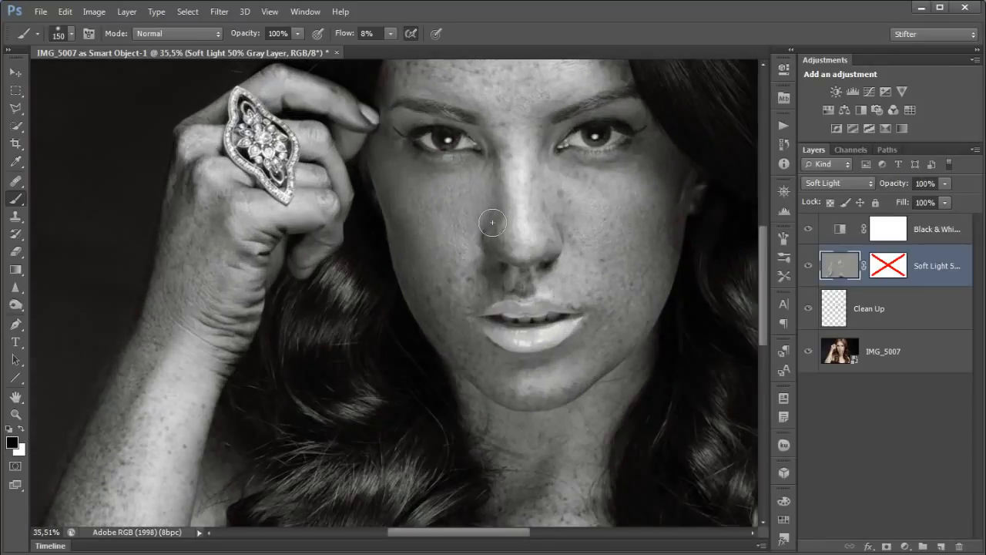
key("bracketleft")
key("bracketleft")
key("bracketleft")
key("bracketleft")
key("bracketleft")
left_click(347, 36)
type("03")
key("Return")
left_click_drag(458, 306, 473, 307)
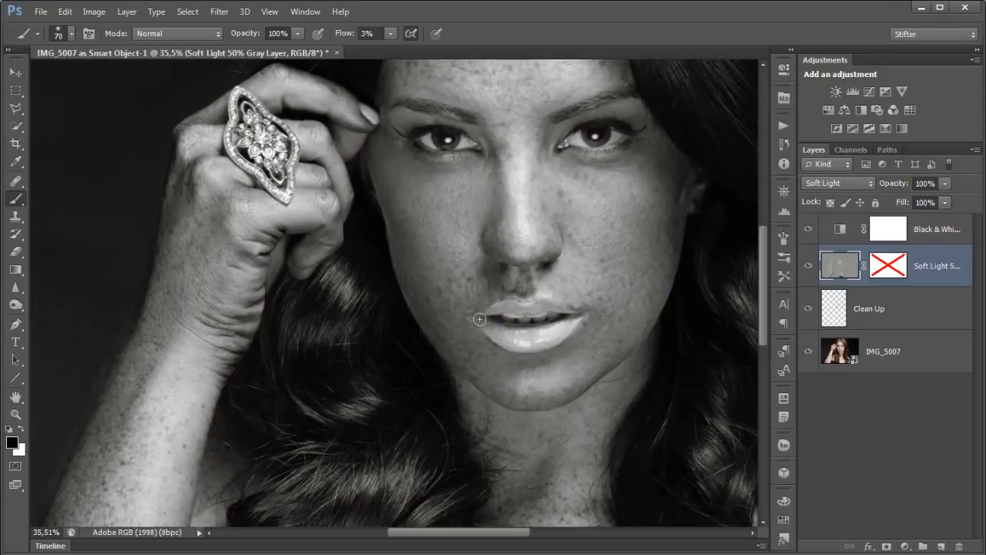
key("x")
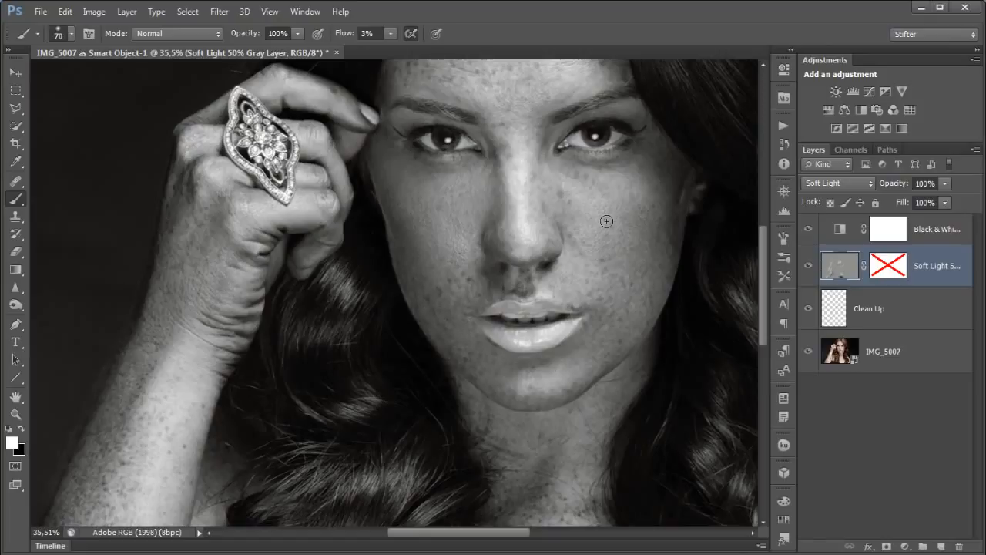
Enlarge the brush to 175 px and refine the forehead and chest in white and black on the full portrait
scroll(606, 222, "down", 3)
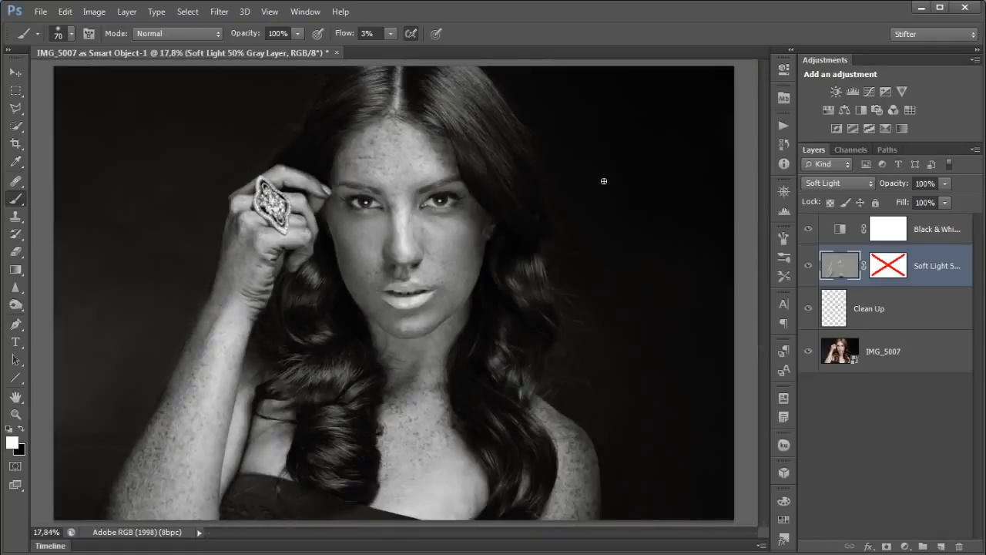
key("bracketright")
key("bracketright")
key("bracketright")
key("bracketright")
key("bracketright")
key("bracketright")
mouse_move(375, 156)
left_mouse_down()
mouse_move(398, 137)
mouse_move(374, 139)
left_mouse_up()
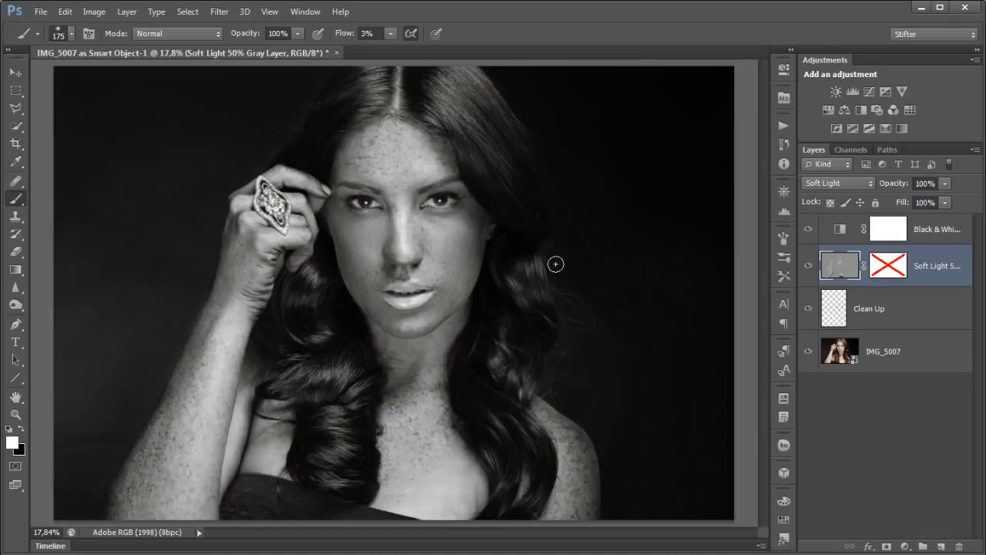
key("x")
key("x")
key("x")
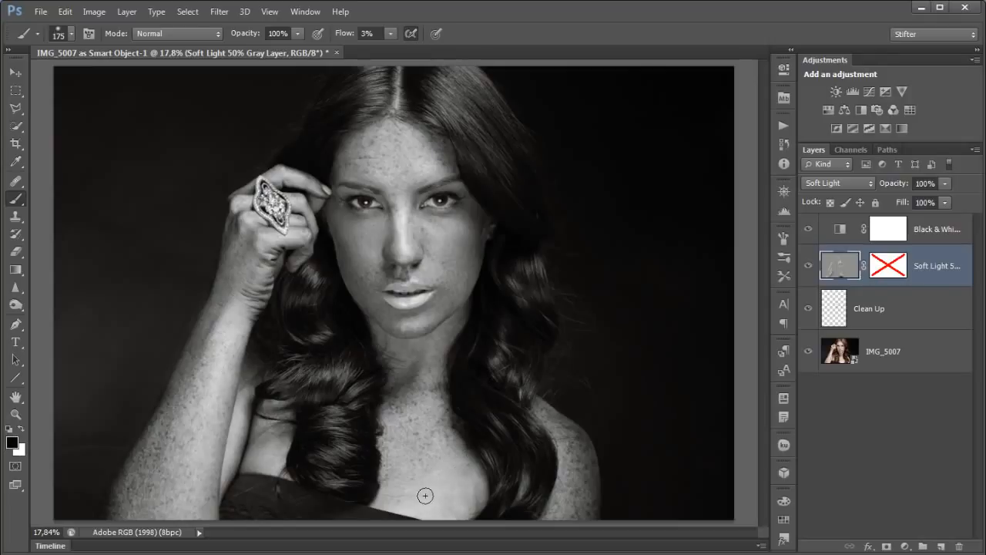
key("x")
Hide the Black & White layer and compare the color portrait with the gray layer off and on
left_click(808, 231)
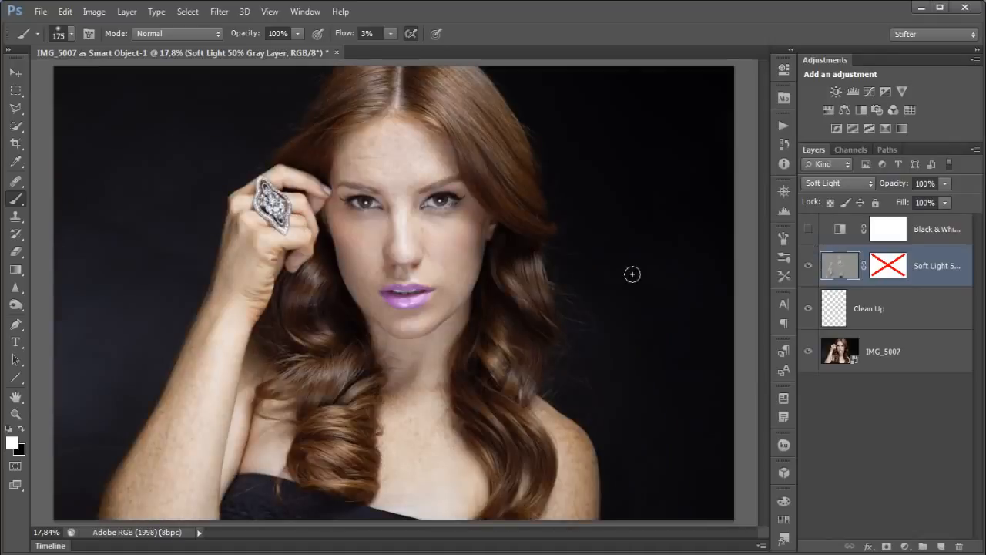
left_click(809, 265)
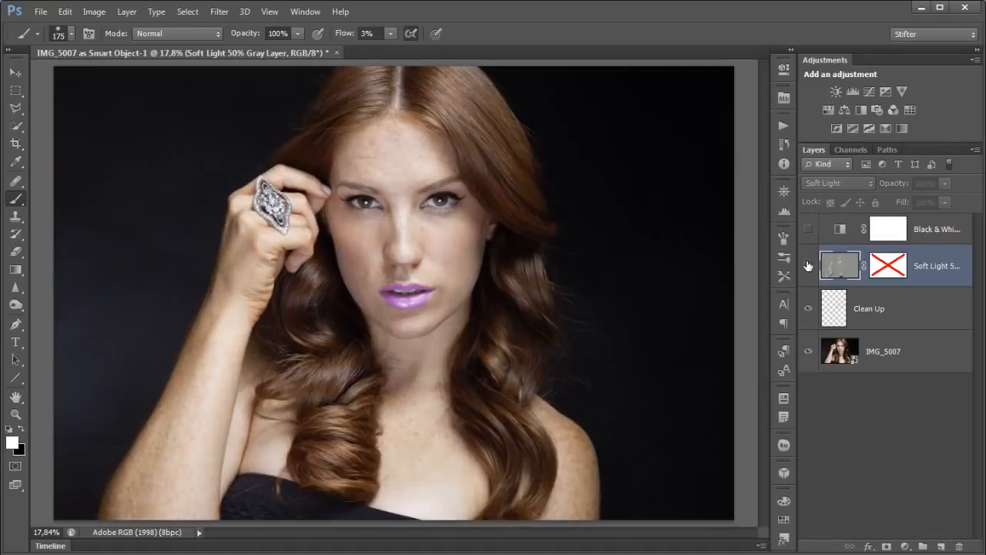
left_click(809, 265)
left_click(808, 266)
left_click(809, 267)
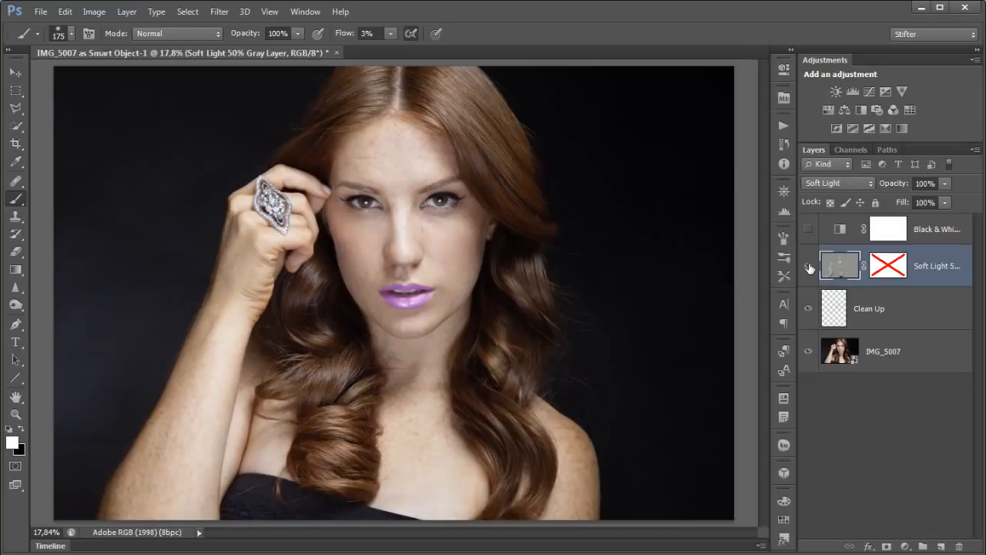
left_click(809, 267)
left_click(809, 267)
Reduce the brush to 45 px and lighten the upper forehead near the hairline in white
left_click_drag(438, 92, 331, 228)
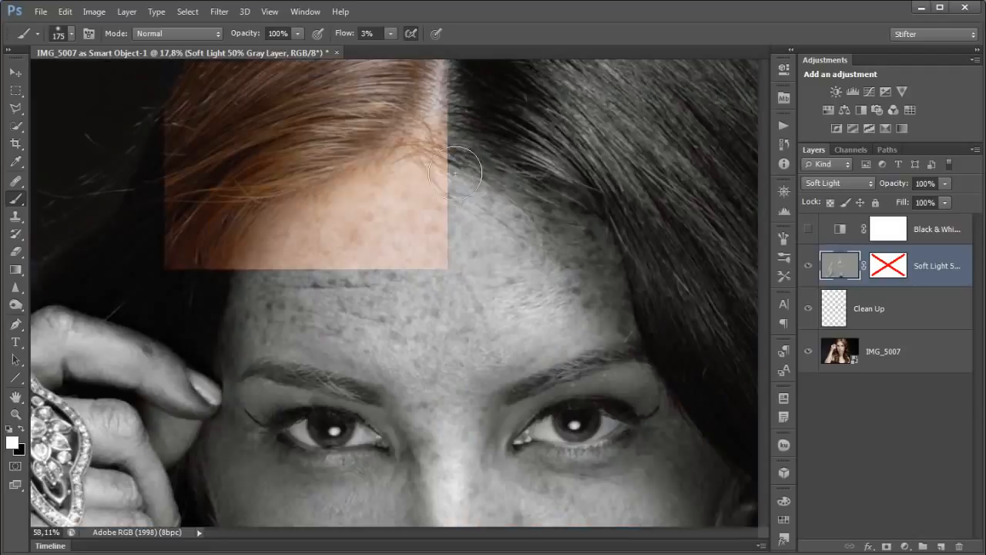
key("bracketleft")
key("bracketleft")
key("bracketleft")
key("bracketleft")
key("bracketleft")
key("bracketleft")
key("bracketleft")
key("bracketleft")
key("bracketleft")
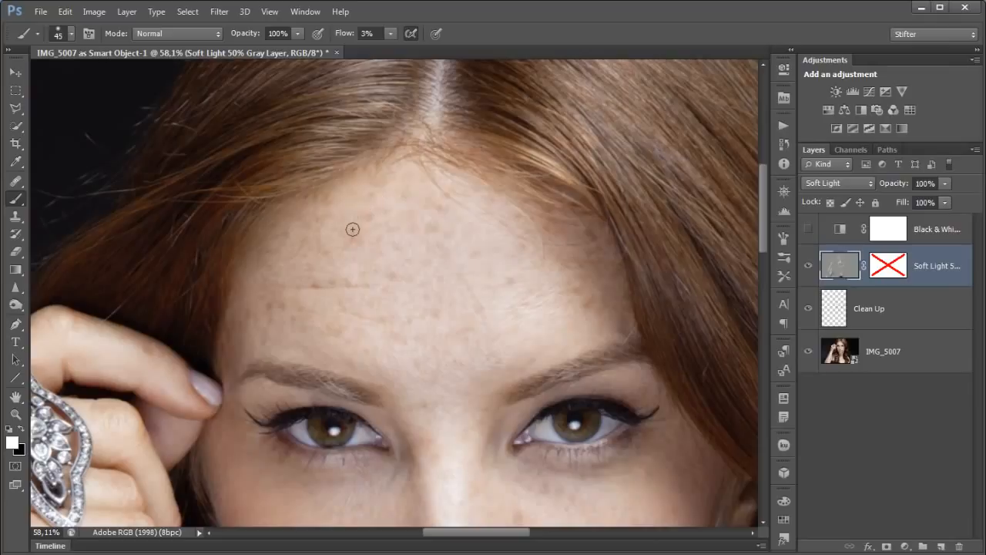
left_click_drag(344, 237, 390, 179)
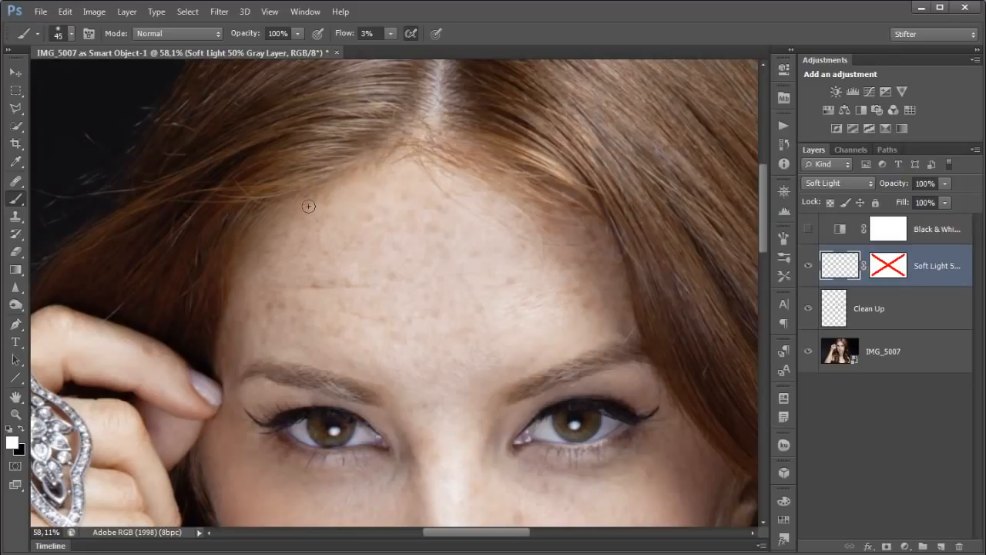
left_click_drag(304, 225, 346, 181)
Examine the retouched eyes, nose and mouth up close, and the portrait at 25% zoom
left_click_drag(414, 228, 378, 185)
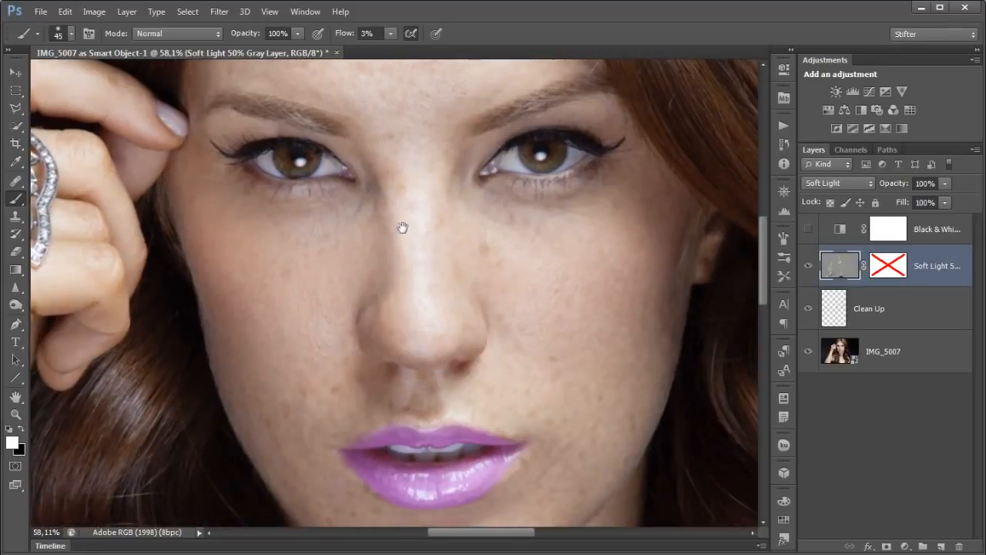
mouse_move(414, 315)
left_mouse_down()
mouse_move(381, 251)
mouse_move(402, 340)
left_mouse_up()
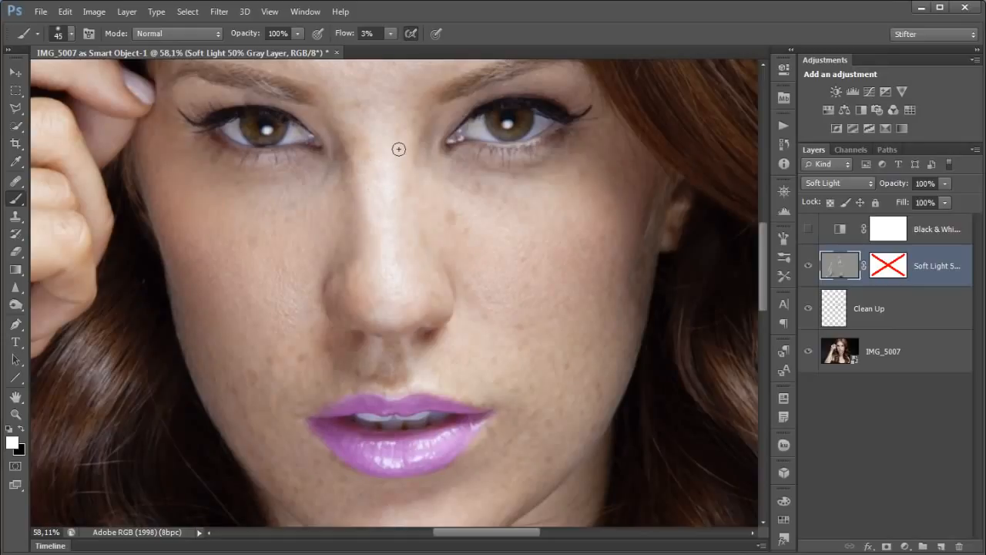
key("ctrl+minus")
key("ctrl+minus")
key("ctrl+minus")
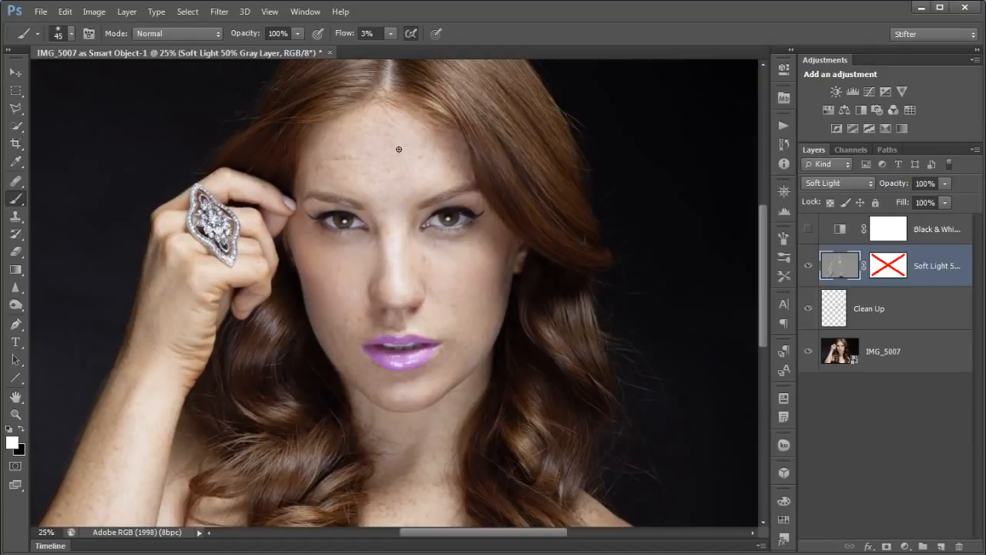
Show the Black & White layer again and refine the nose and cheeks in black and white with the 45 px brush
left_click(808, 229)
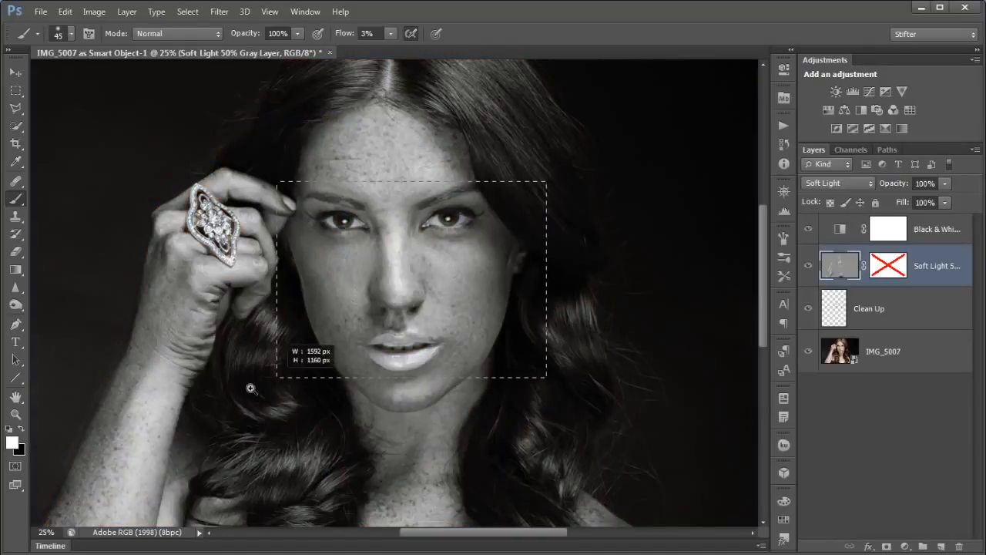
key("ctrl+plus")
key("ctrl+plus")
key("ctrl+plus")
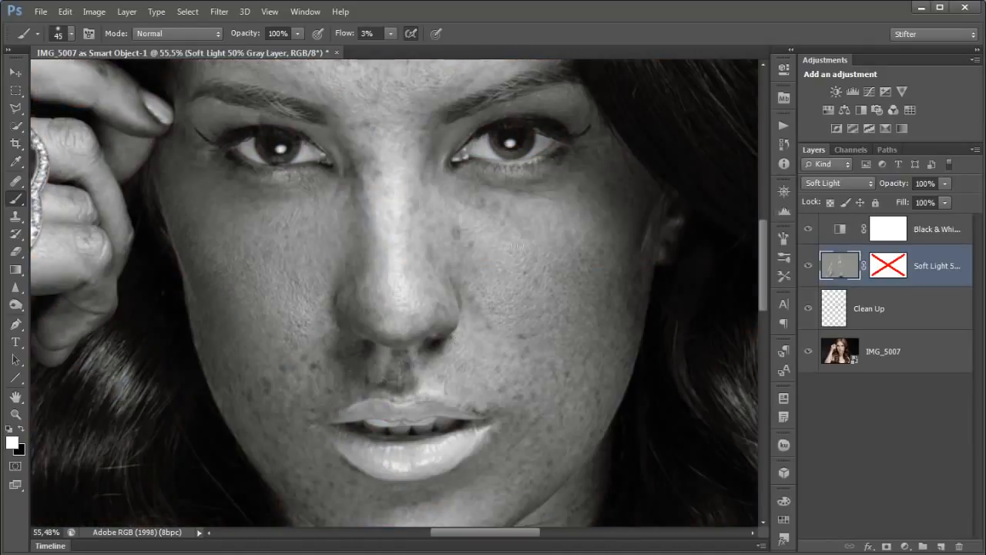
key("x")
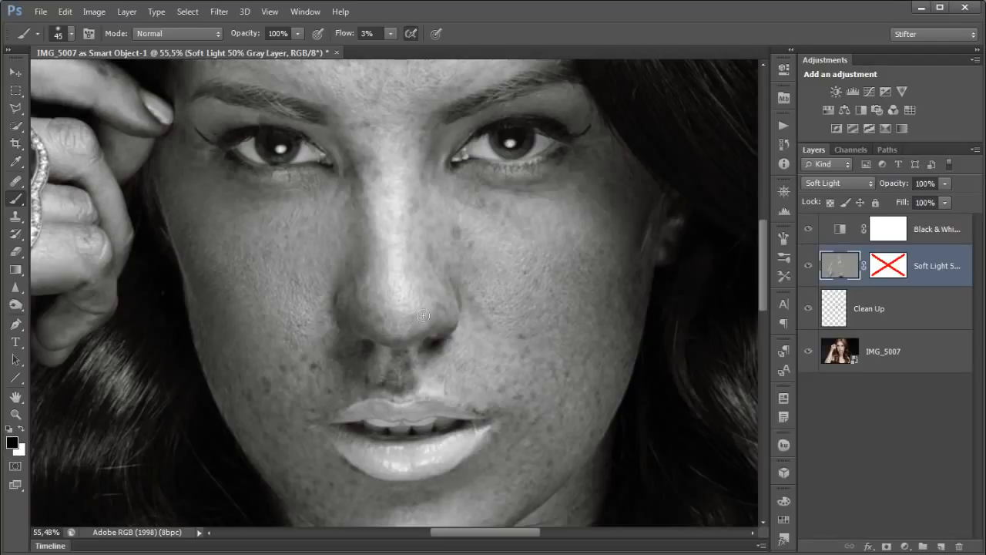
key("x")
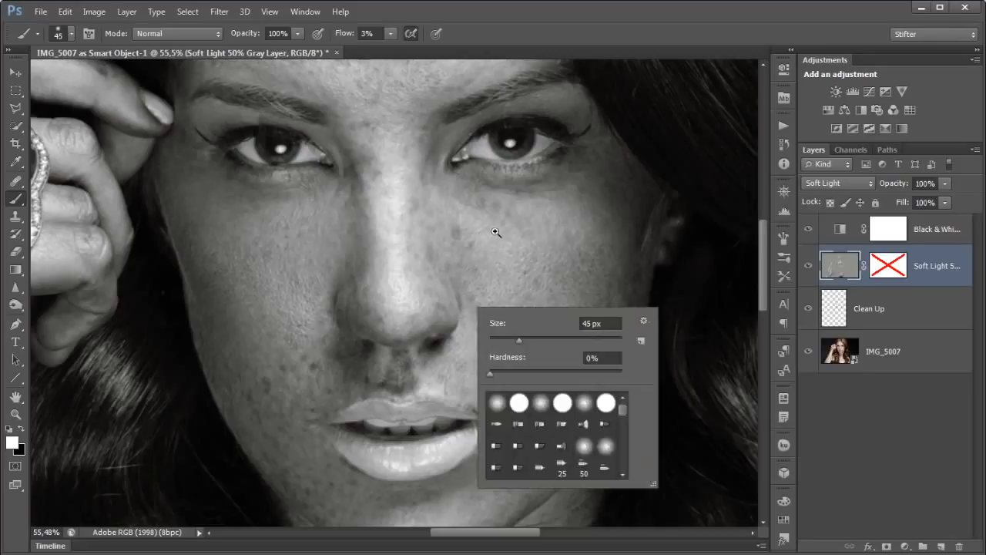
Reduce the brush to 9 px and lighten the fine dark spots beside the nose in white
scroll(463, 269, "up", 5)
key("bracketleft")
key("bracketleft")
key("bracketleft")
key("bracketleft")
key("bracketleft")
key("bracketleft")
key("bracketleft")
key("bracketleft")
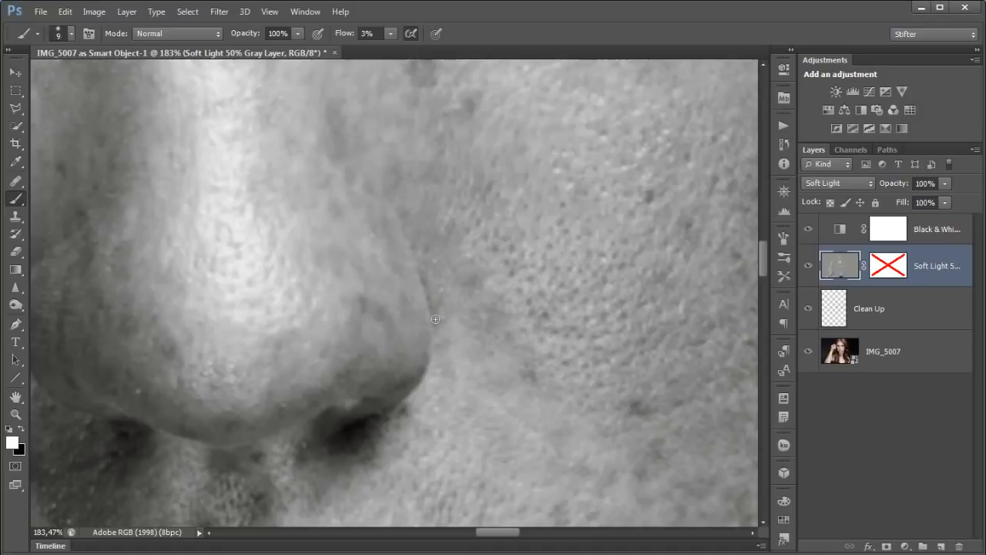
scroll(406, 92, "down", 4)
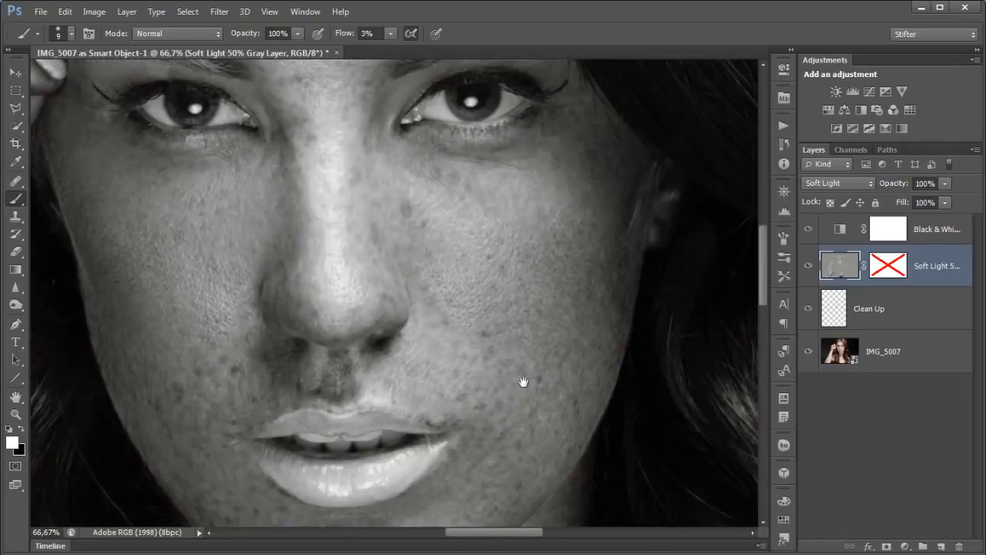
Set the brush to 30 px and lighten the dark patches around the corner of the mouth in white
left_click_drag(522, 449, 523, 280)
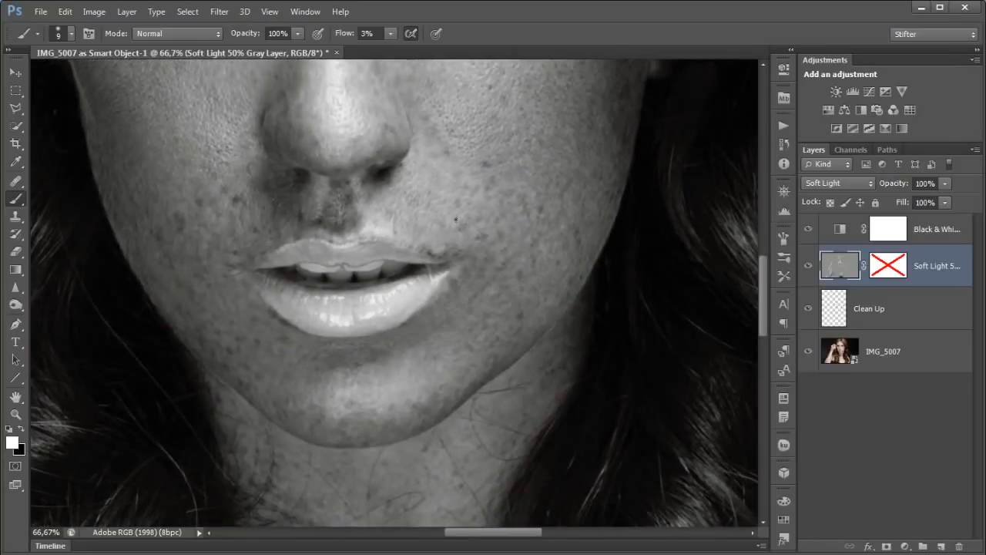
key("bracketright")
key("bracketright")
left_click_drag(492, 198, 411, 337)
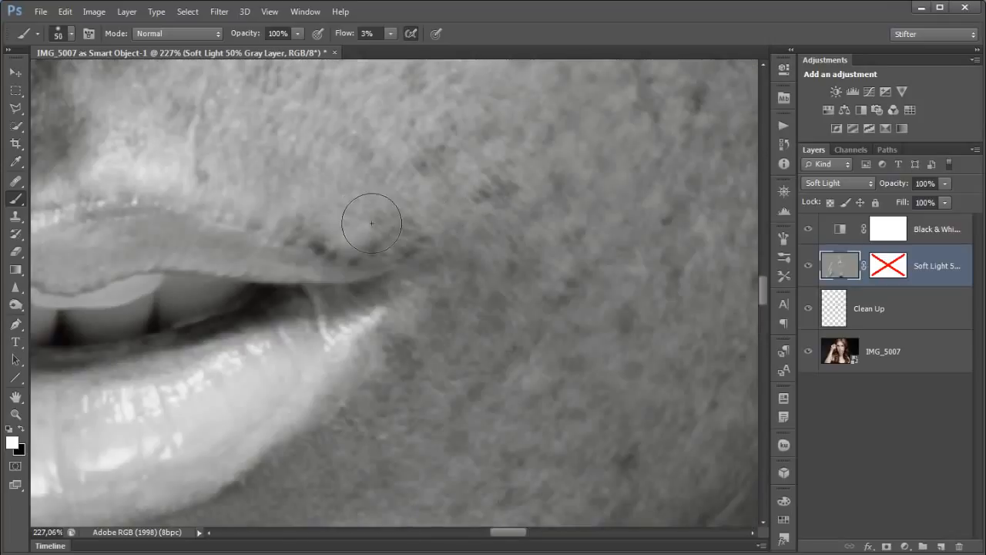
key("bracketleft")
key("bracketleft")
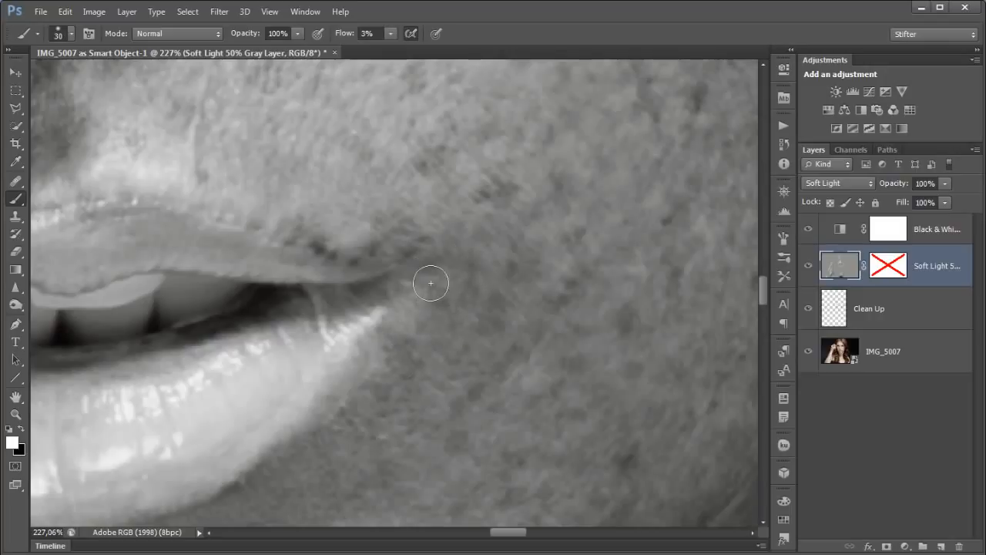
key("ctrl+0")
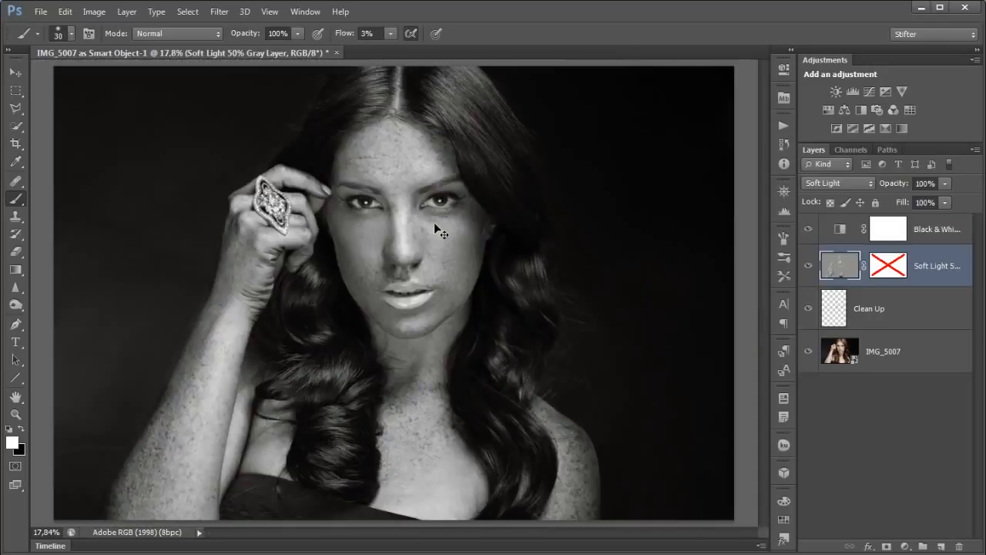
Set the brush to 80 px and even out the face in black and white on the gray layer
key("ctrl+space")
left_click_drag(566, 188, 187, 365)
key("x")
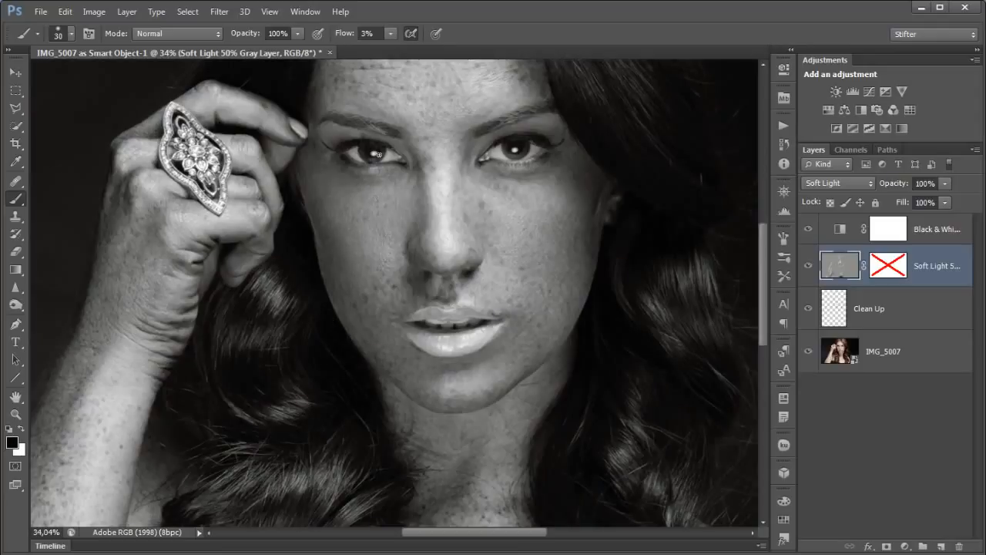
key("bracketright")
key("bracketright")
key("bracketright")
key("bracketright")
key("bracketright")
key("bracketright")
key("bracketright")
key("bracketleft")
key("bracketleft")
key("bracketleft")
key("bracketleft")
key("x")
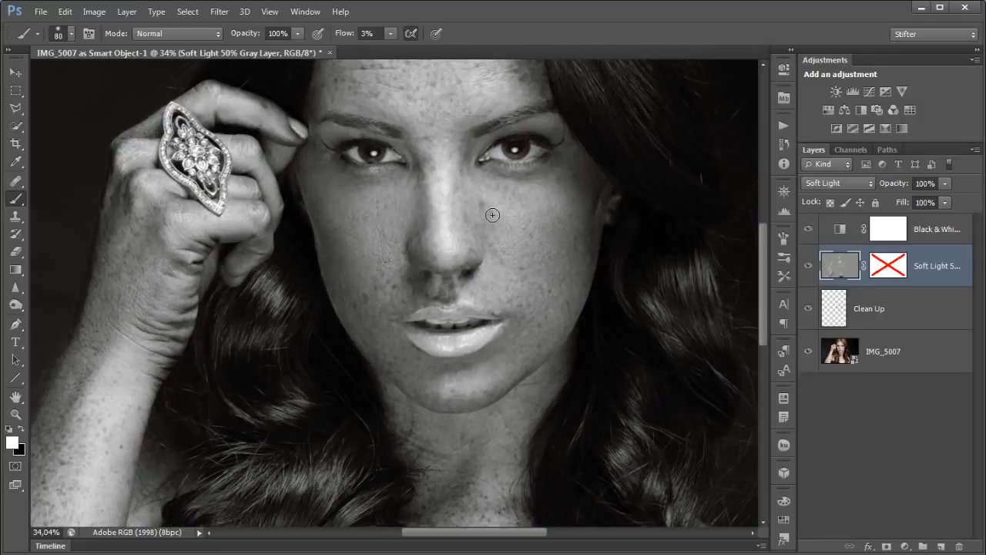
key("x")
Hide the Black & White layer and compare the full color portrait with the gray layer off and on
key("ctrl+0")
left_click(808, 229)
left_click(808, 266)
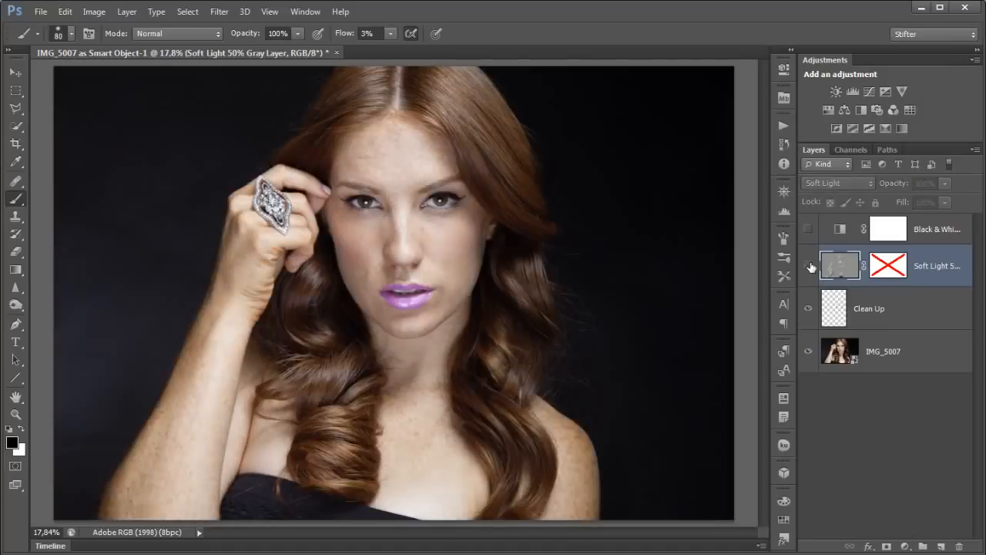
left_click(809, 265)
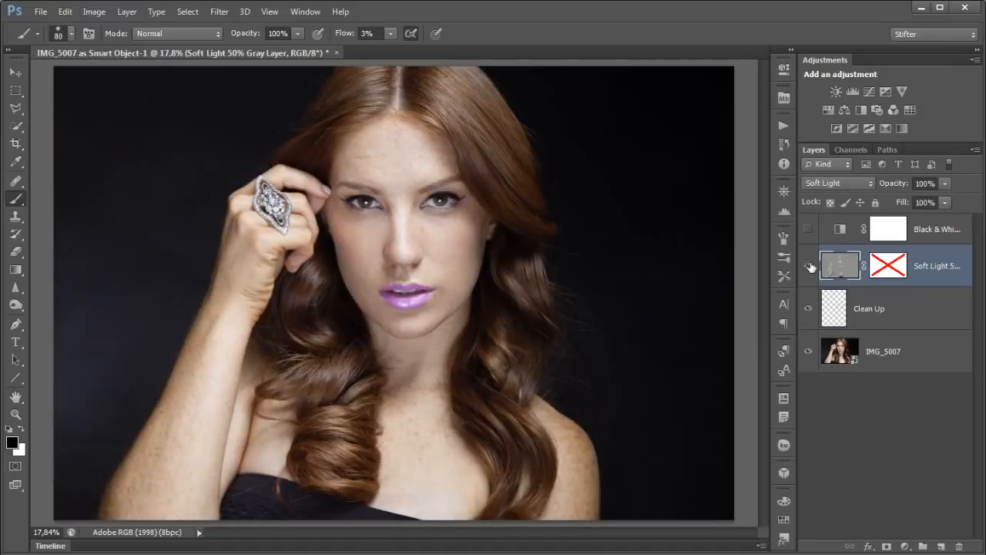
left_click(809, 265)
left_click(808, 265)
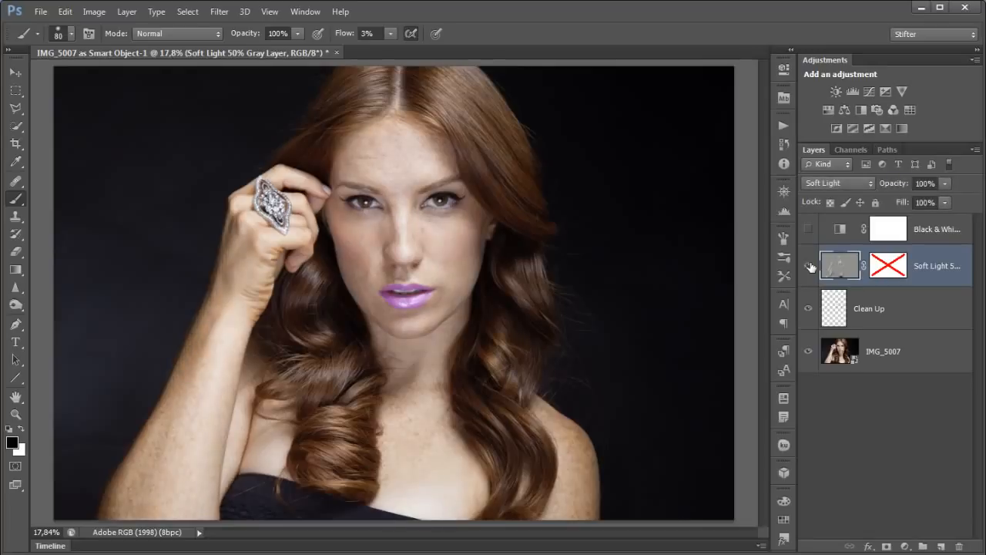
Enlarge the brush to 186 px, try a color sampled from the hair, and restore the default black and white
left_click_drag(307, 509, 427, 364)
scroll(438, 333, "down", 4)
left_click_drag(446, 319, 466, 399)
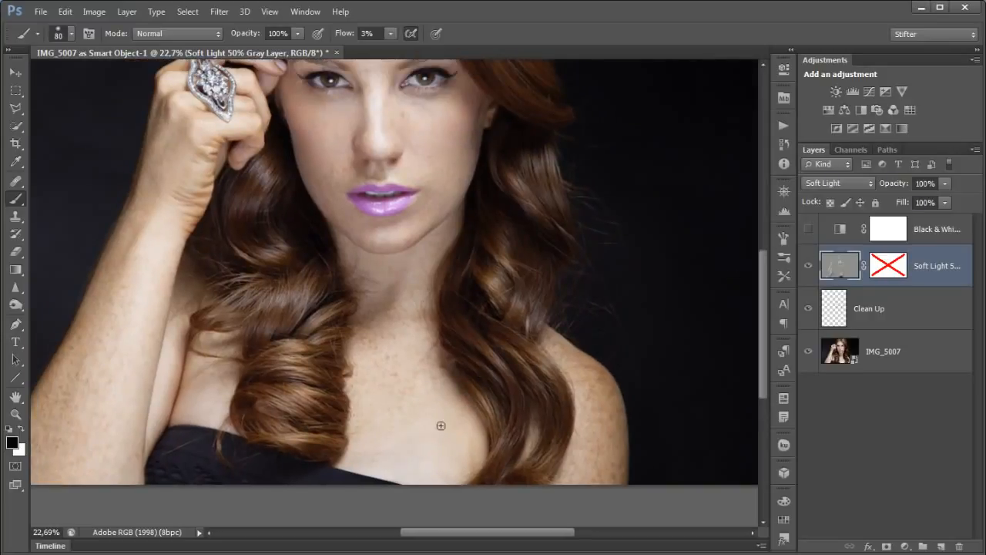
left_click_drag(338, 325, 348, 325)
left_click(297, 341, "alt")
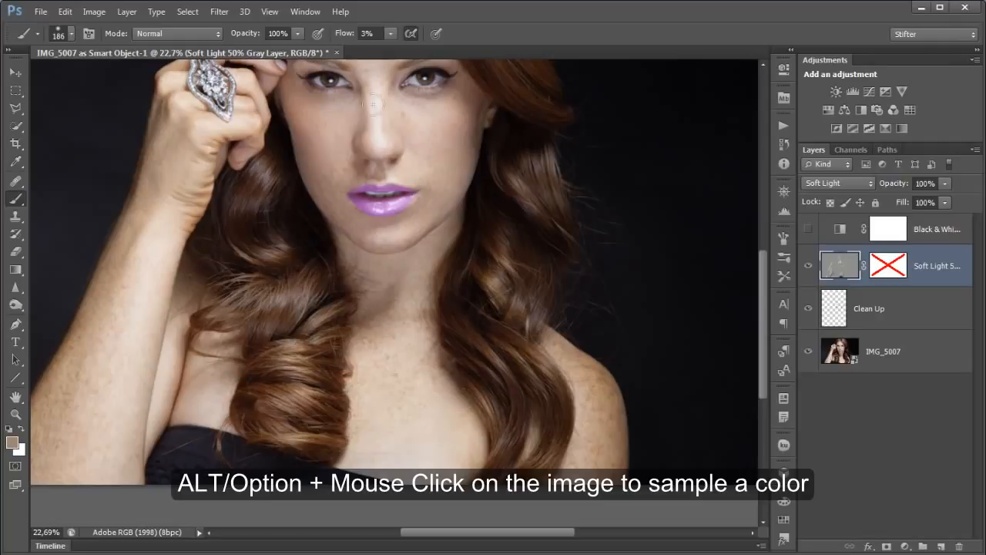
left_click(9, 430)
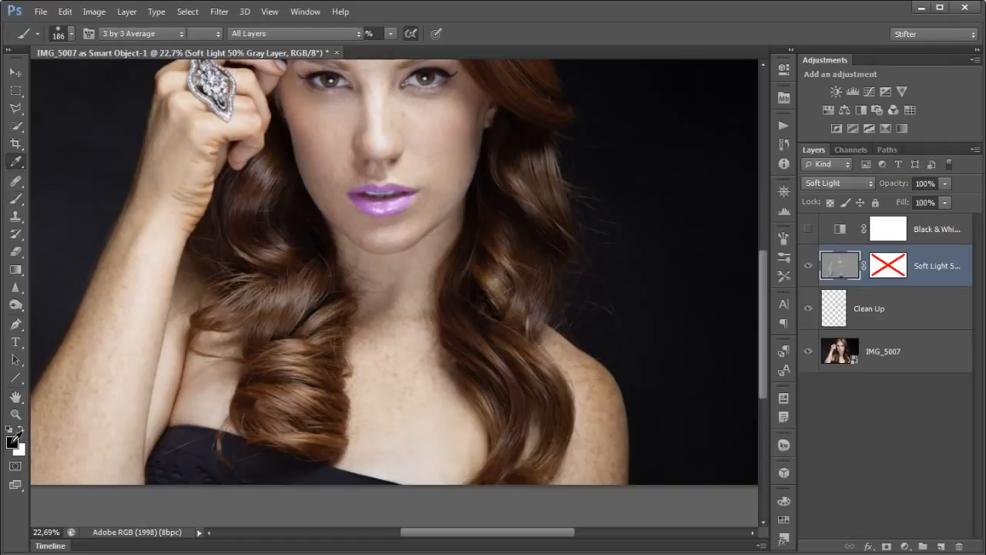
Set the foreground color to muted brown #6d5642, starting from a hair sample and shifting the hue to 28°
left_click(12, 442)
left_click_drag(604, 177, 550, 182)
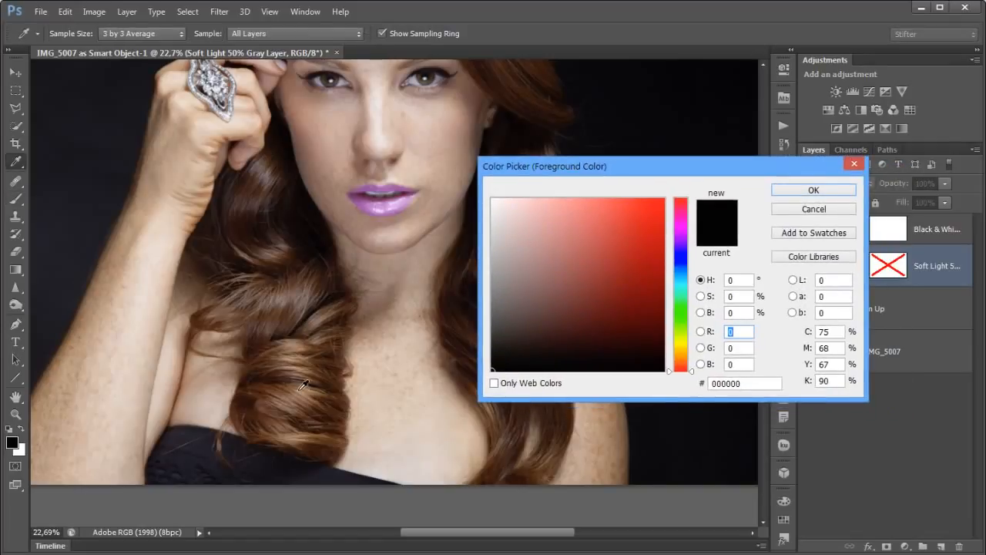
left_click(299, 353)
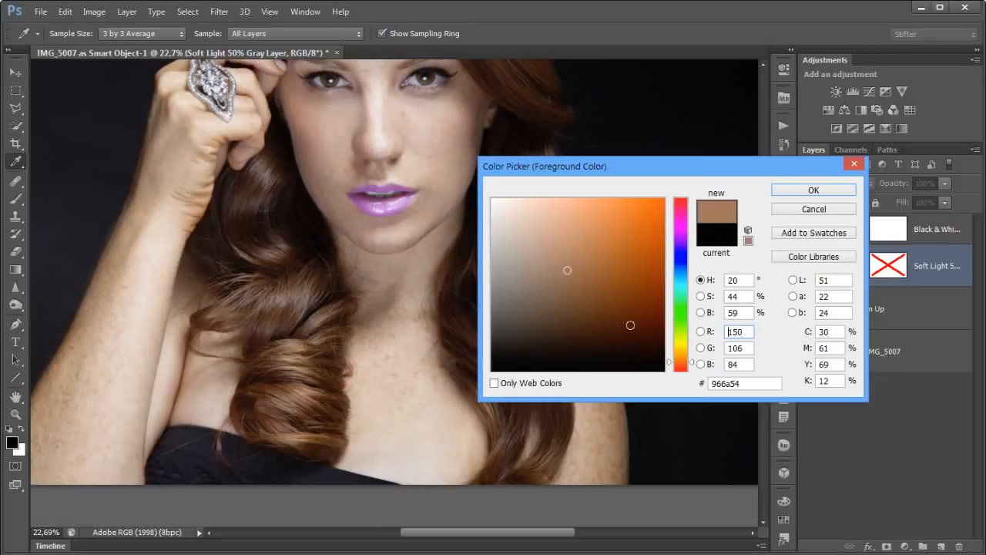
double_click(736, 308)
left_click_drag(567, 270, 484, 284)
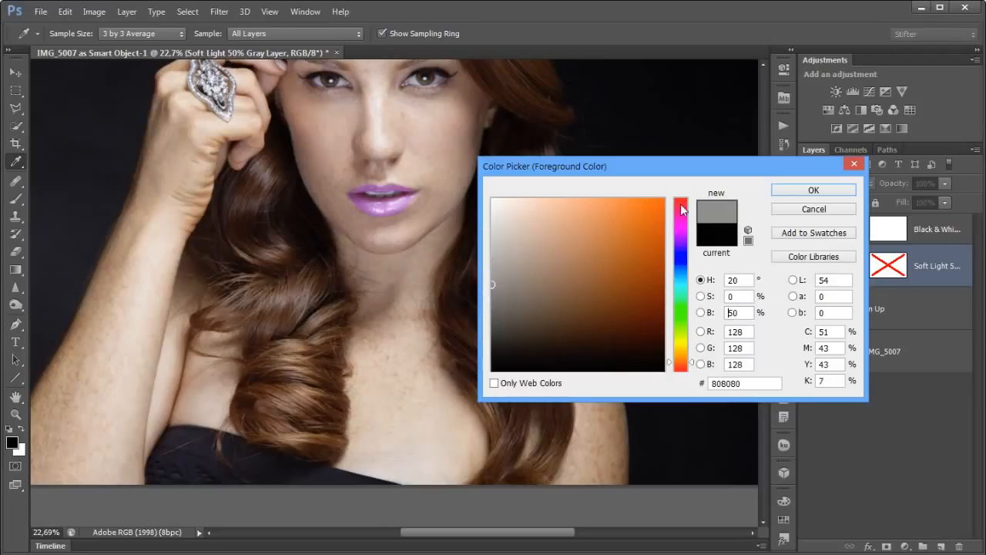
left_click_drag(754, 314, 690, 314)
mouse_move(685, 365)
left_mouse_down()
mouse_move(685, 318)
mouse_move(683, 361)
left_mouse_up()
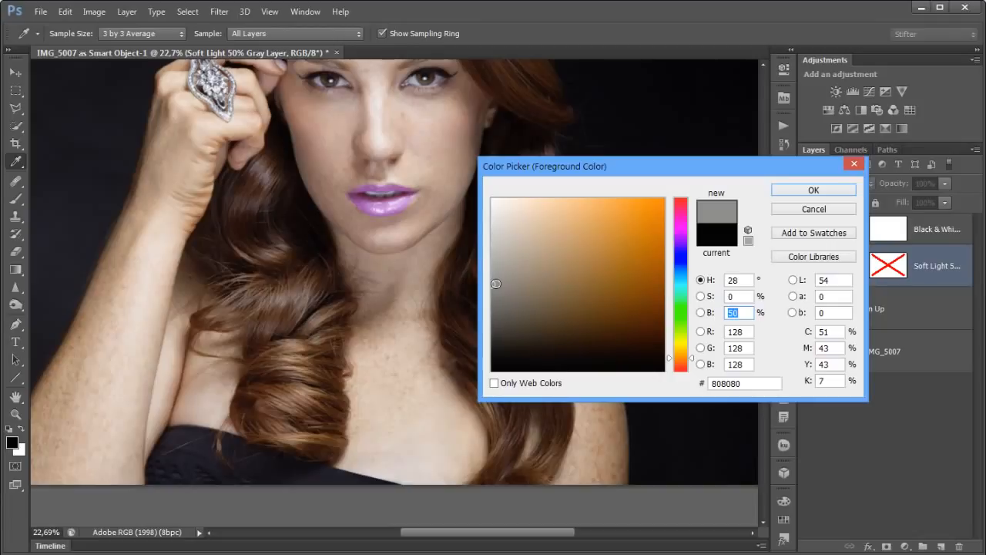
left_click_drag(495, 287, 491, 298)
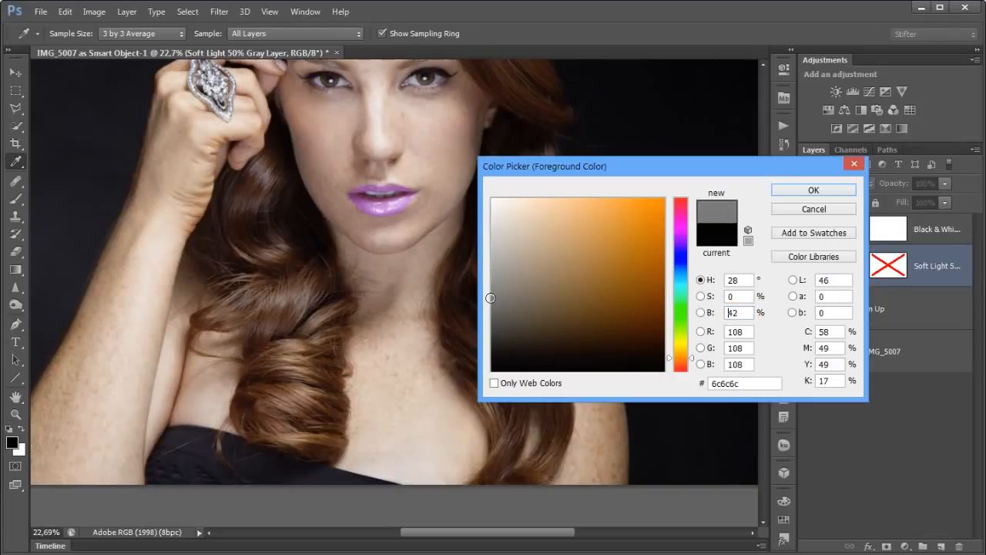
left_click_drag(491, 297, 560, 298)
left_click(832, 190)
key("b")
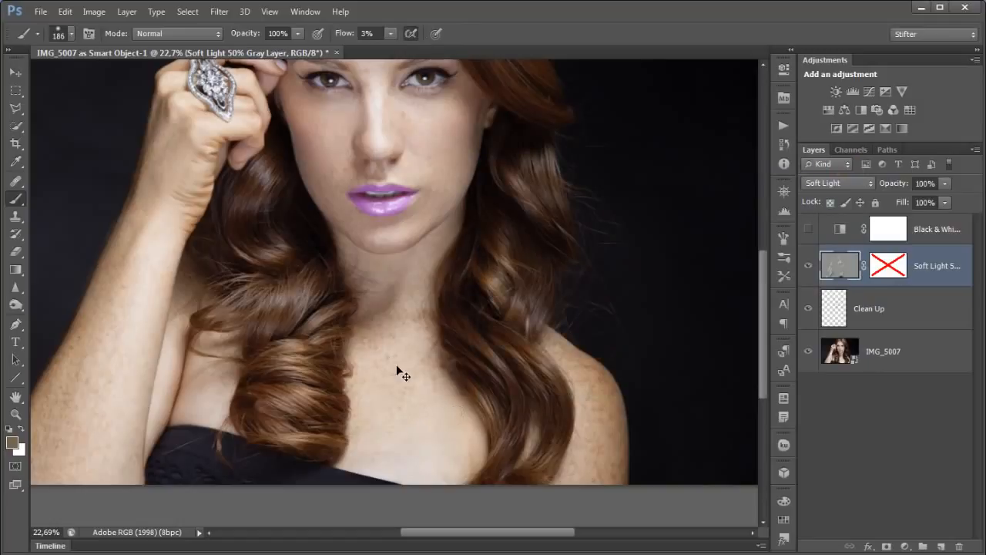
Raise the brush flow to 10% and change the foreground color to the darker brown #5d4734
key("ctrl+minus")
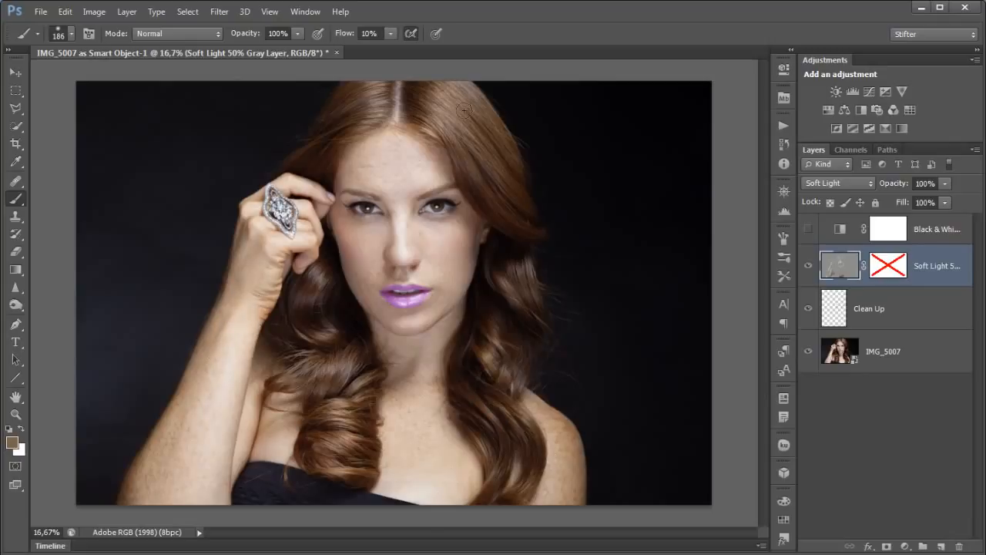
left_click(12, 442)
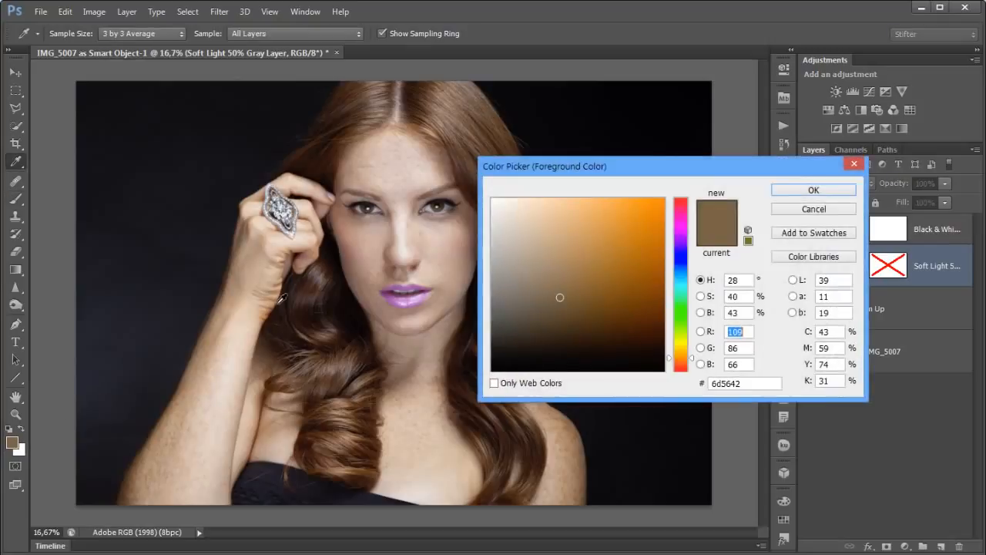
left_click(559, 318)
left_click_drag(572, 315, 568, 309)
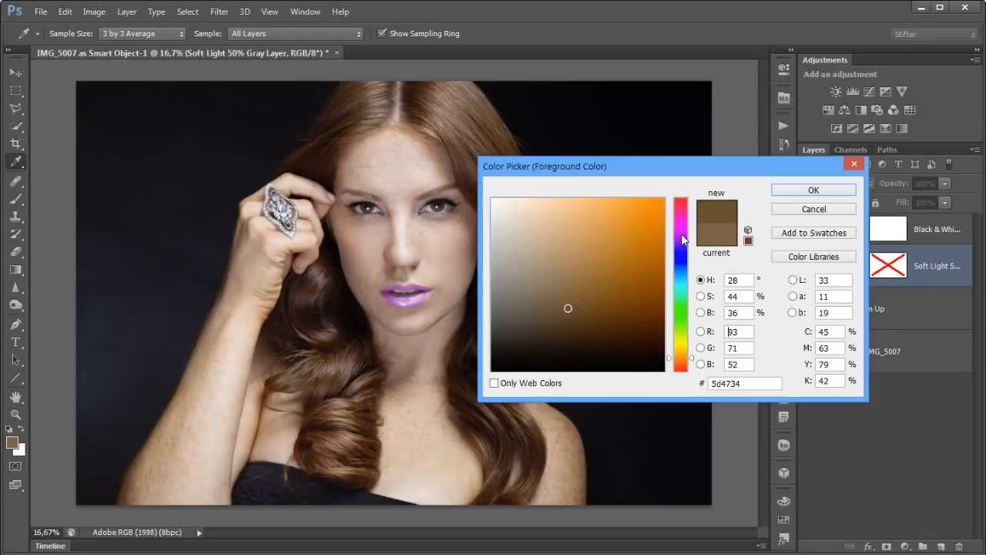
left_click(799, 191)
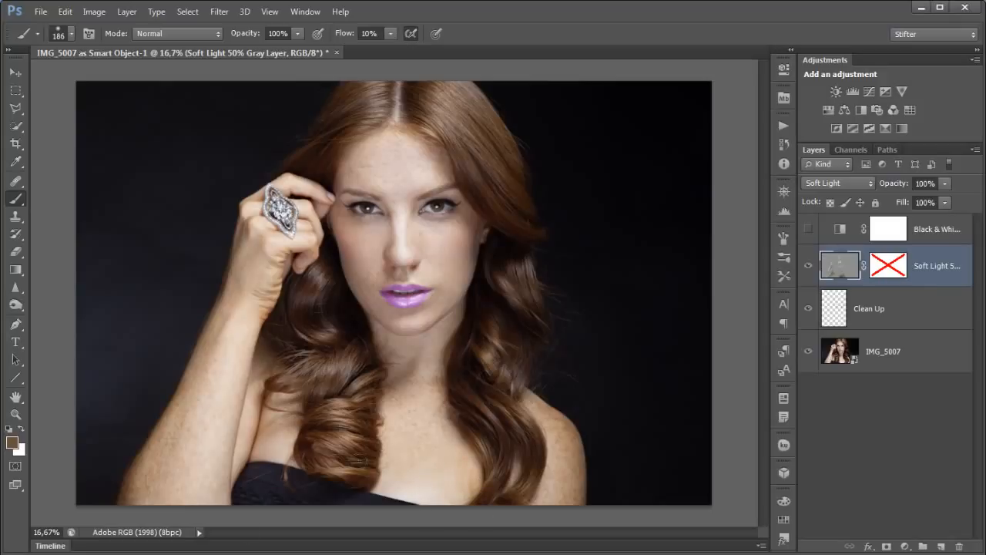
Switch to white with a 400 px brush at 5% flow and brighten the bare shoulder beside the hair
key("d")
key("x")
key("]")
key("]")
key("]")
key("]")
key("]")
key("]")
key("]")
mouse_move(552, 434)
left_mouse_down()
mouse_move(532, 410)
mouse_move(549, 464)
mouse_move(553, 450)
mouse_move(568, 477)
left_mouse_up()
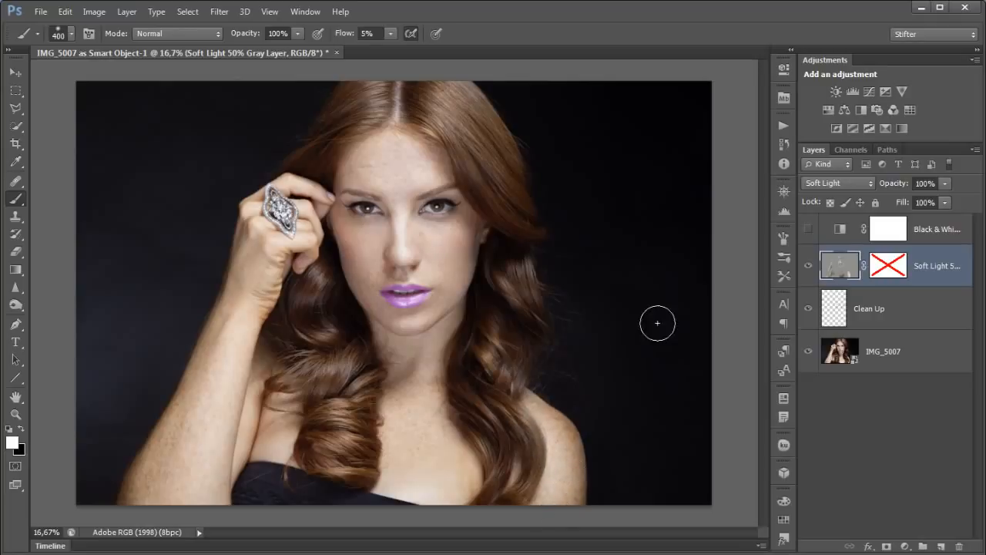
Compare the color portrait several times with the Soft Light gray layer off and on
left_click(808, 266)
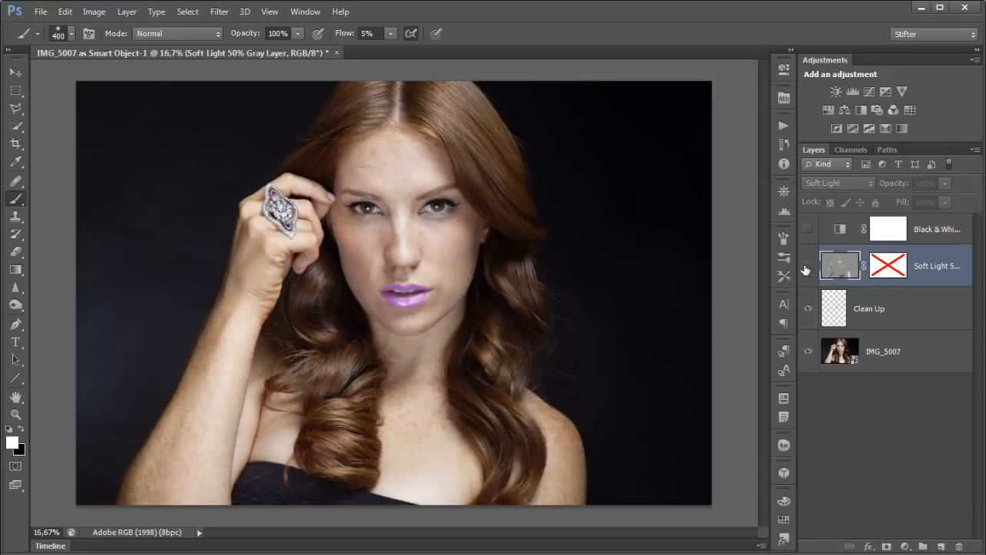
left_click(807, 266)
left_click(808, 266)
left_click(807, 266)
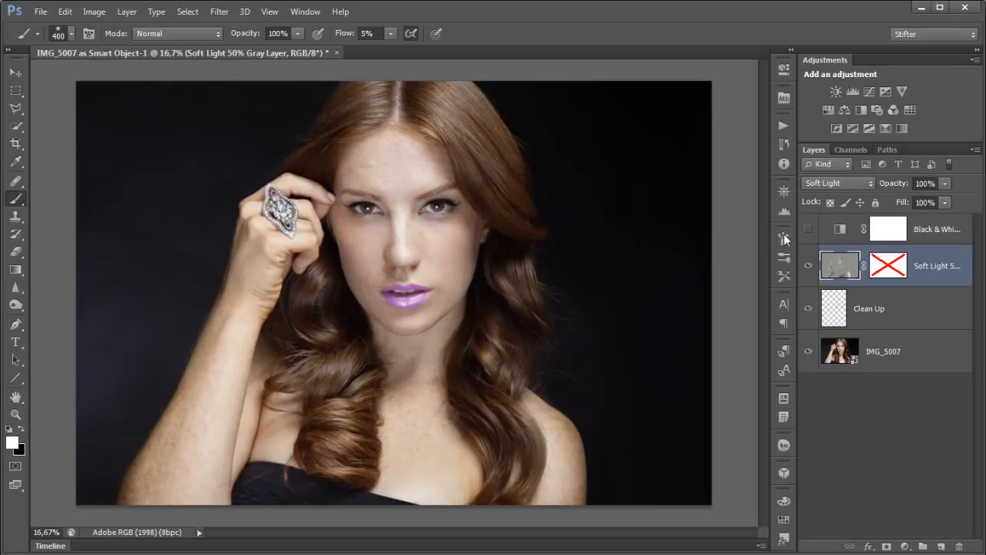
left_click(808, 266)
left_click(807, 266)
left_click(808, 268)
left_click(807, 269)
left_click(808, 268)
left_click(808, 268)
Add a Curves adjustment above the gray layer, pulling the upper midtones down from the facial skin and raising the shadows
left_click(869, 92)
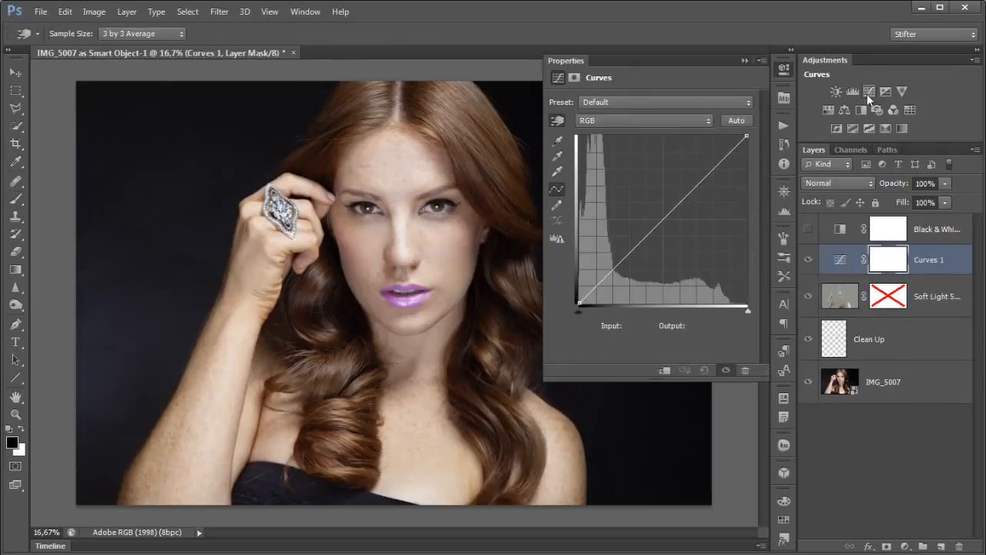
left_click(554, 122)
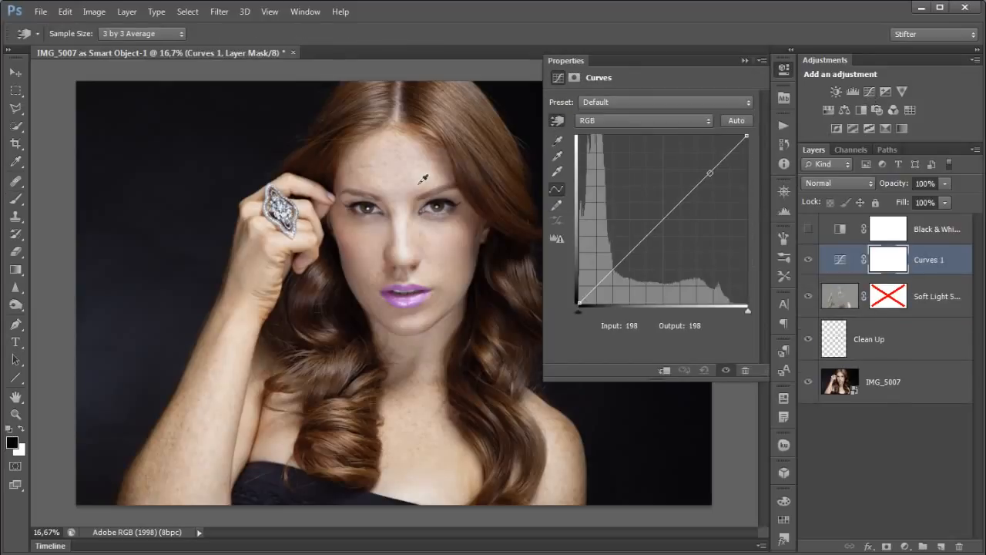
left_click_drag(414, 198, 413, 215)
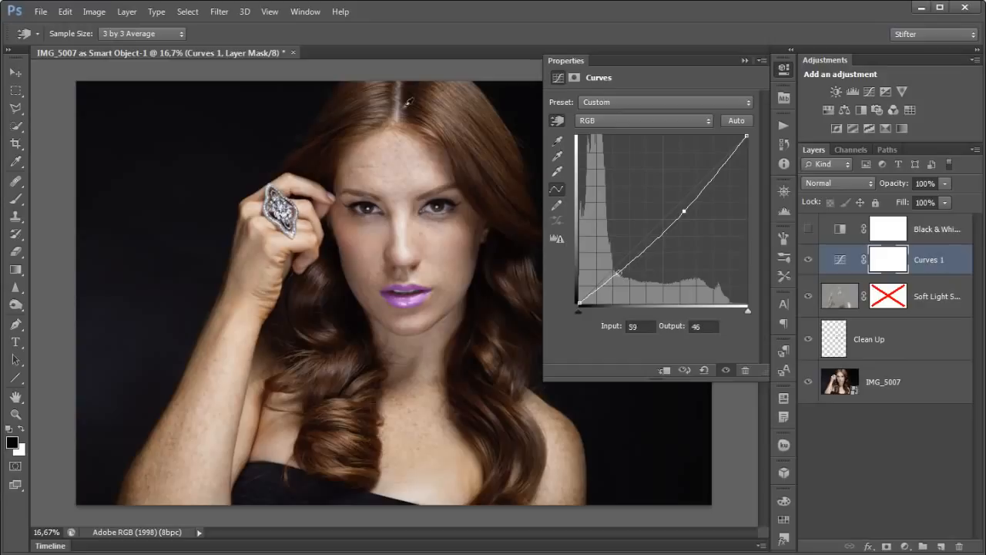
left_click_drag(639, 256, 616, 268)
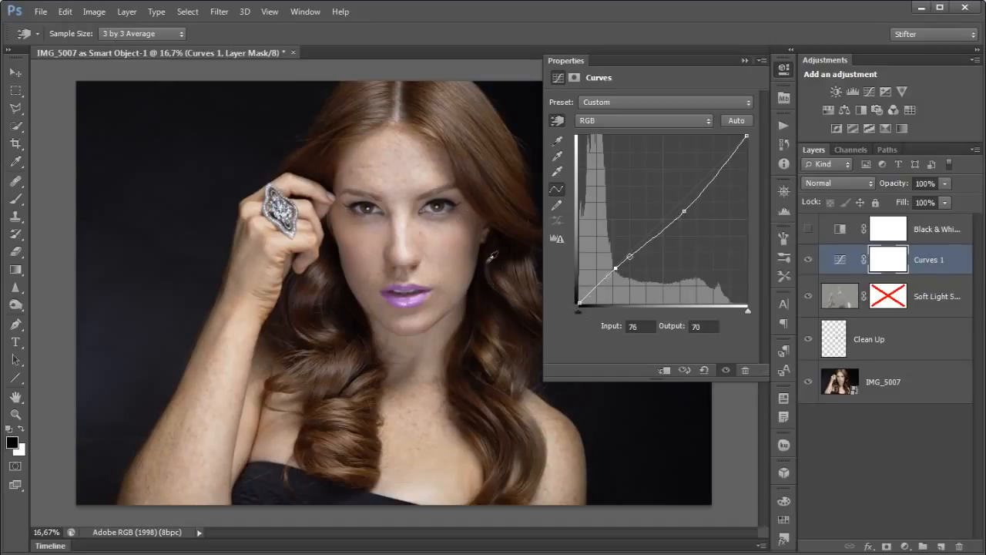
Compare the color portrait with the Curves 1 adjustment off and on
left_click(725, 371)
left_click(725, 372)
left_click(781, 70)
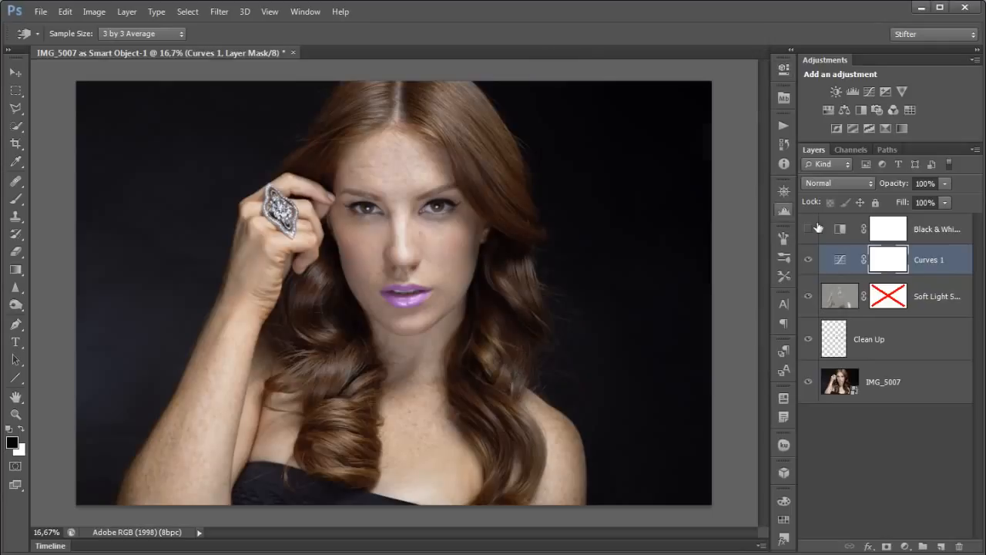
left_click(809, 259)
left_click(809, 260)
Invert the Curves 1 mask to black and reveal the adjustment on the face and chest with a white 640 px brush at 60% flow
key("b")
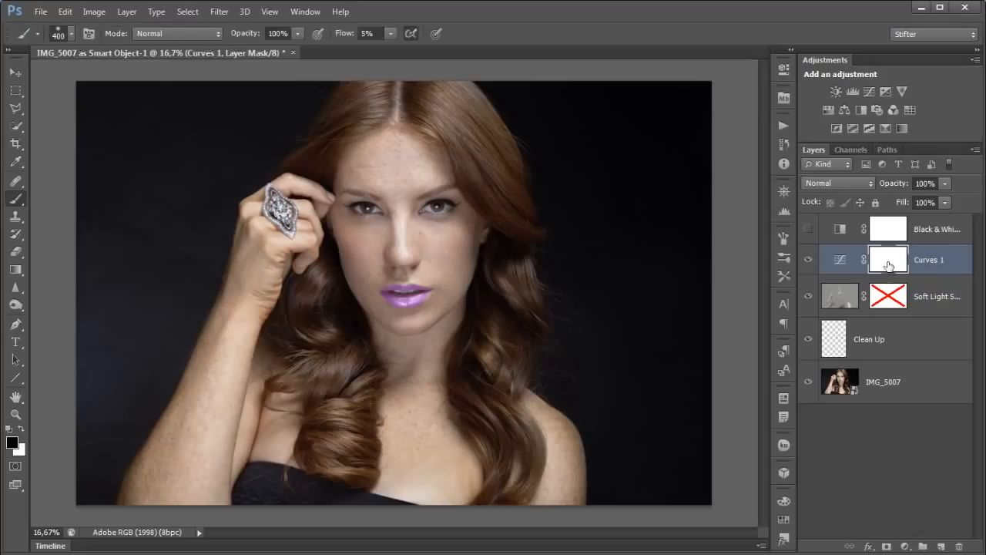
key("ctrl+i")
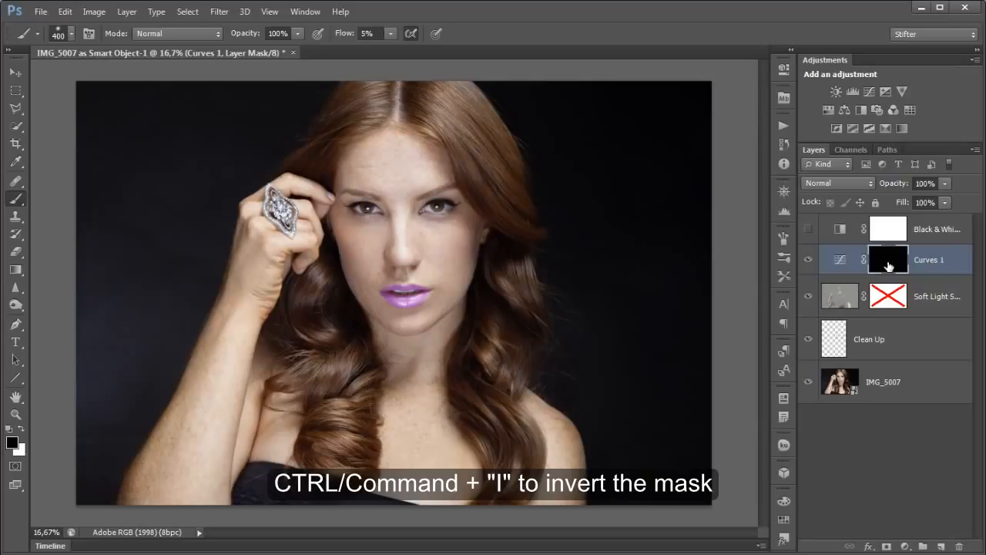
mouse_move(403, 226)
left_mouse_down()
mouse_move(424, 222)
mouse_move(406, 209)
left_mouse_up()
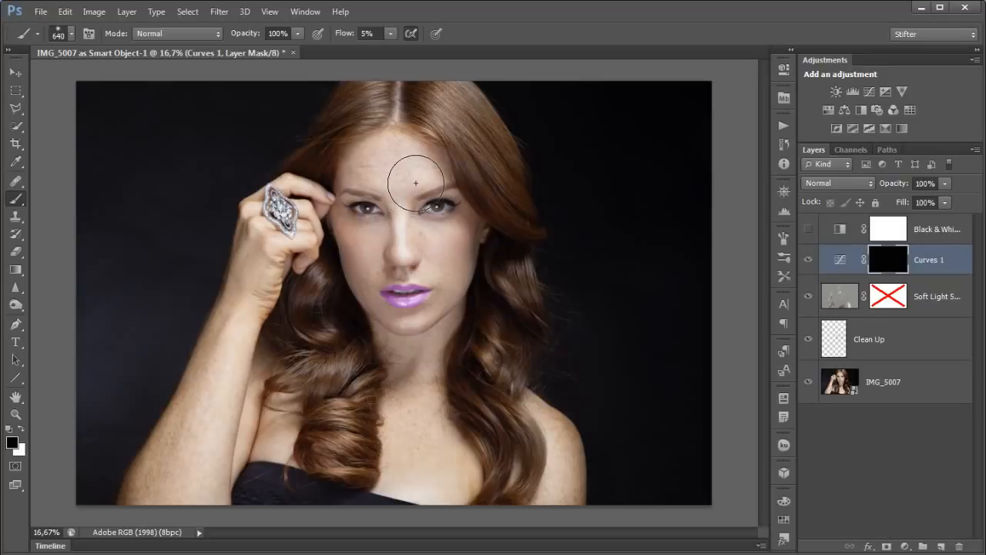
key("x")
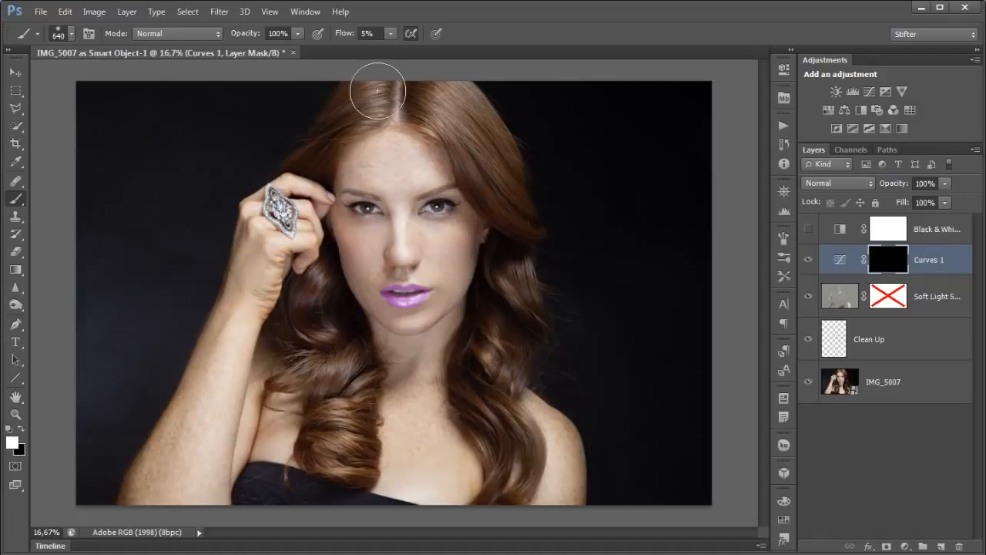
left_click_drag(355, 39, 388, 39)
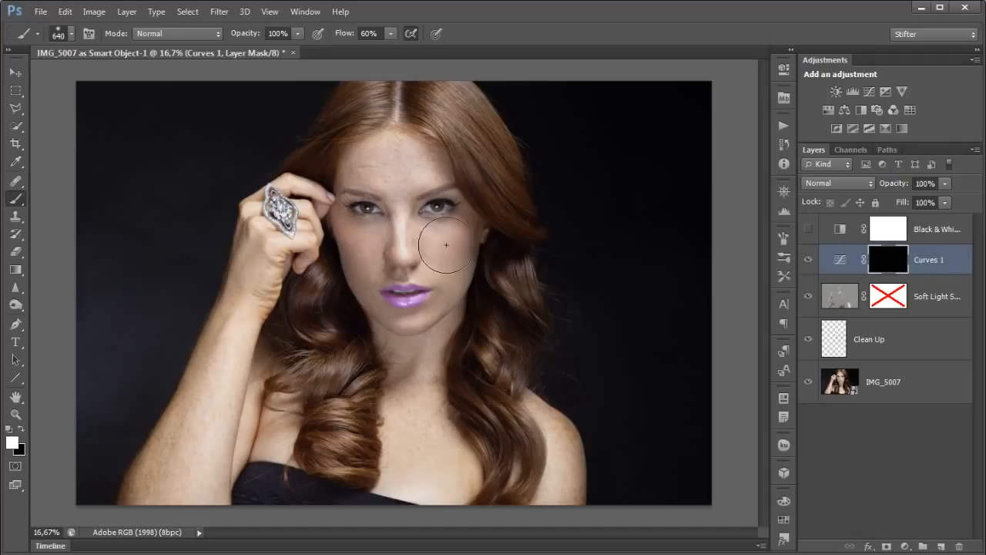
mouse_move(420, 469)
left_mouse_down()
mouse_move(440, 486)
mouse_move(405, 480)
mouse_move(414, 490)
left_mouse_up()
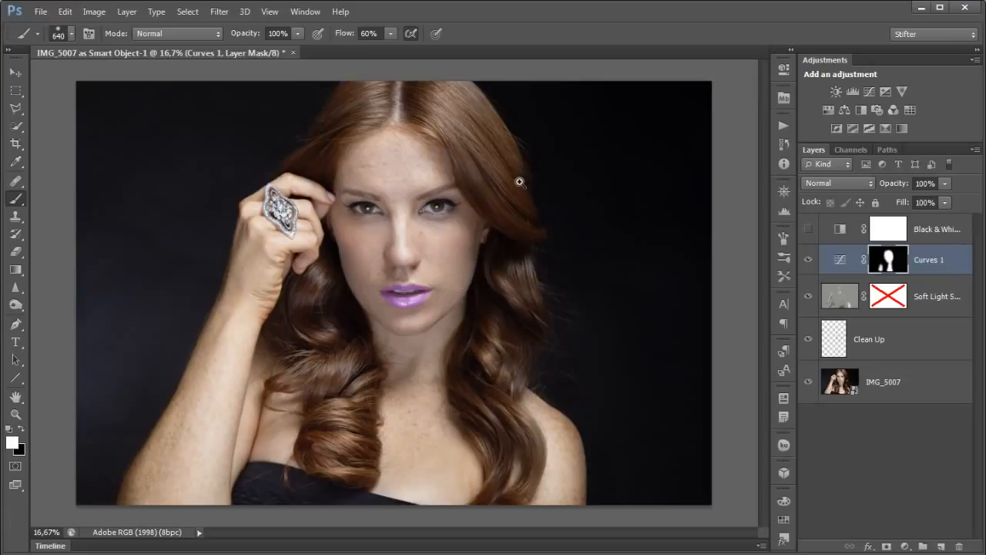
Mask the Curves adjustment out of the eyes and lips with a black 95 px brush at 60% flow
mouse_move(330, 255)
left_mouse_down()
mouse_move(372, 246)
mouse_move(319, 254)
mouse_move(304, 242)
left_mouse_up()
key("x")
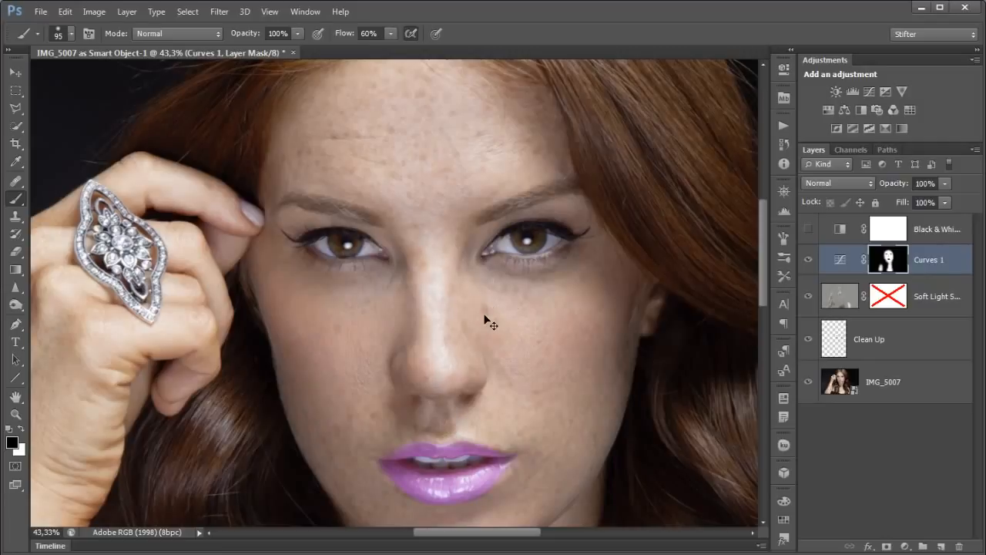
key("ctrl+0")
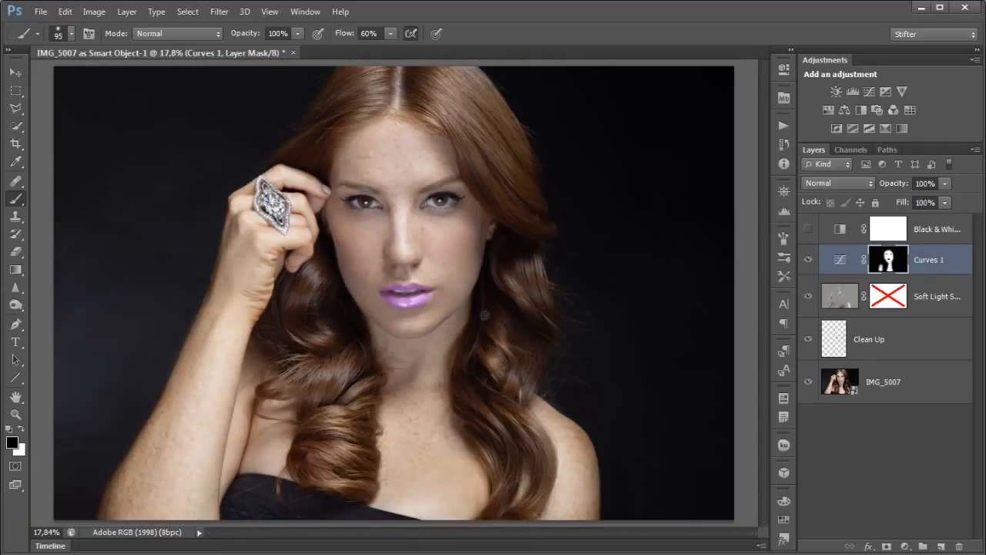
Check the masked Curves effect on the skin by switching the adjustment off and on
left_click(807, 260)
left_click(808, 260)
left_click(808, 260)
left_click(808, 259)
Warm the skin in Curves 1 by lowering the Blue channel midtones to input 138, output 130
double_click(841, 261)
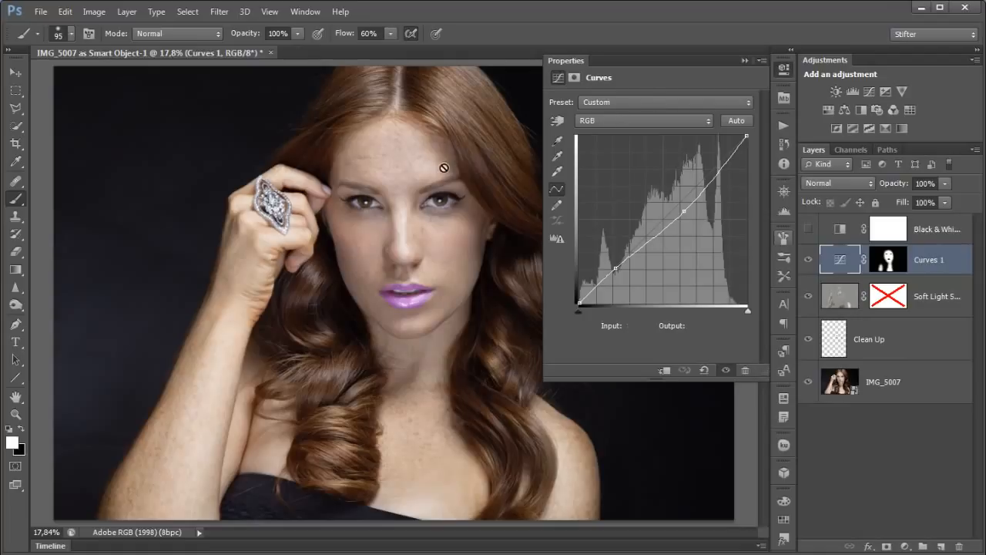
left_click(659, 120)
left_click(638, 165)
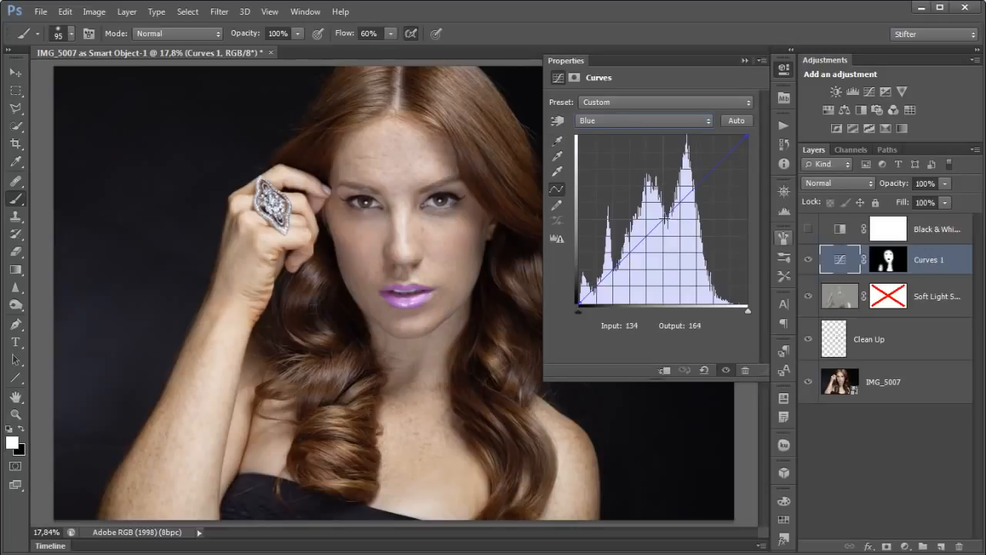
left_click_drag(665, 219, 757, 240)
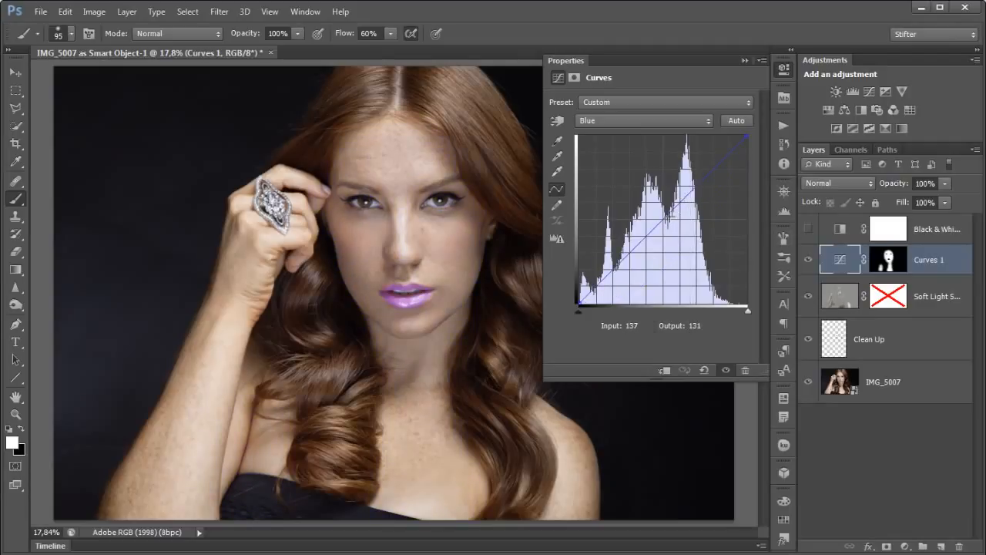
left_click(669, 219)
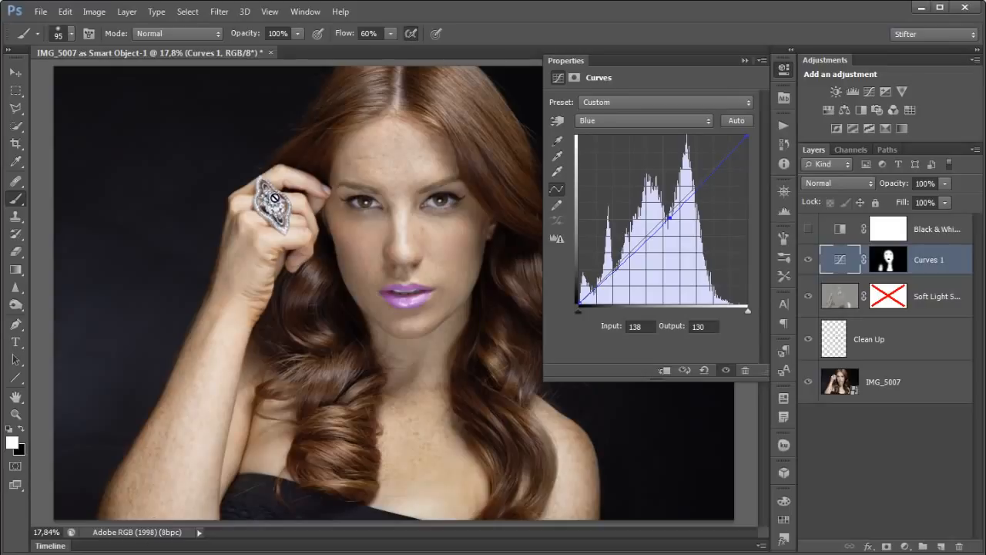
Compare the warmed skin with Curves 1 off and on, and inspect the tones through the Black & White layer
left_click(784, 69)
left_click(808, 259)
left_click(810, 260)
left_click(811, 261)
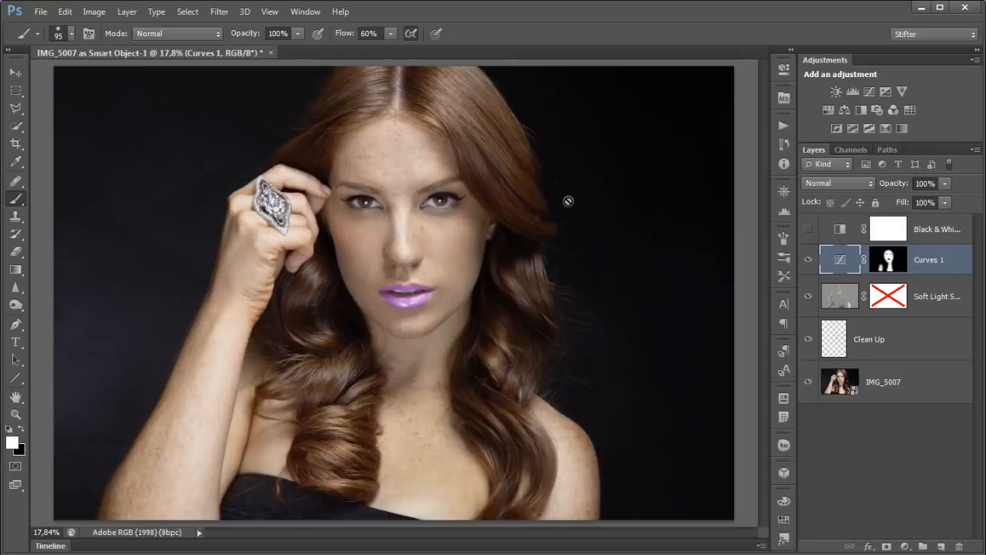
left_click(808, 230)
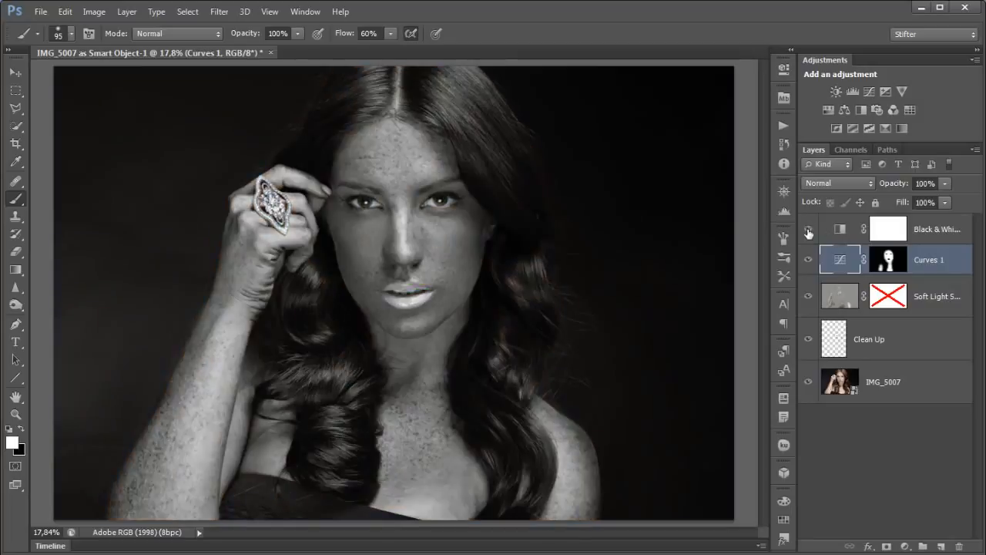
left_click(808, 230)
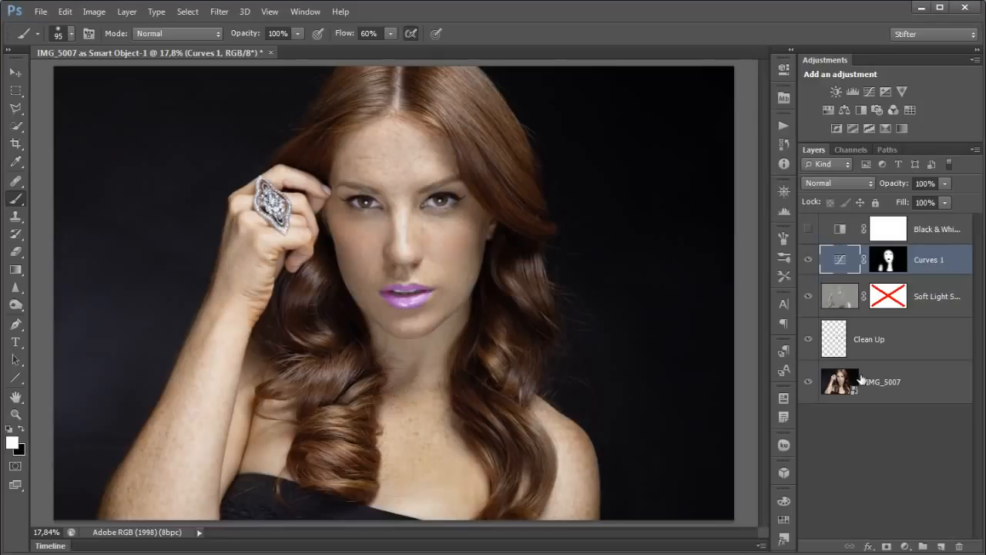
Add a new layer named Soft Light 50% Gray above Curves 1, in Soft Light mode and filled with 50% gray
left_click(942, 547, "alt")
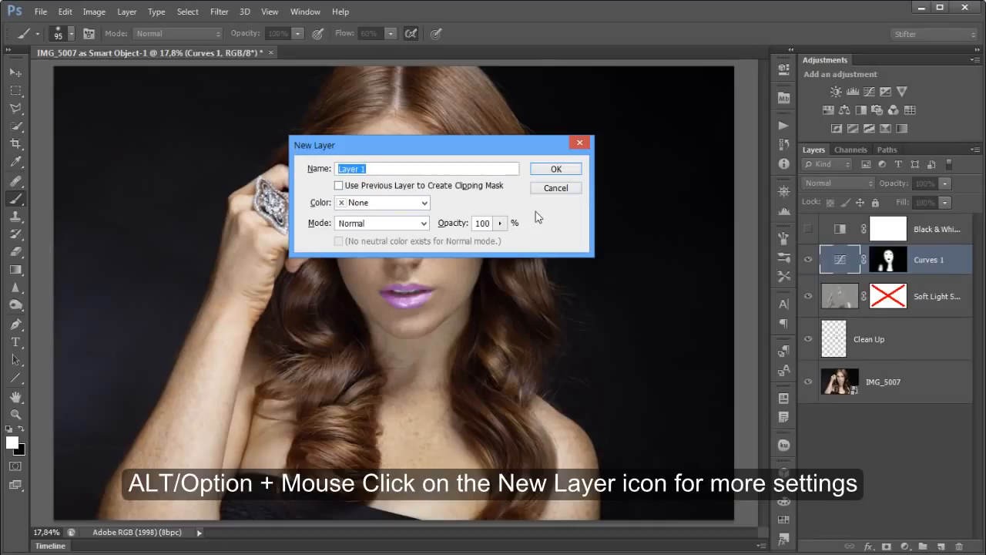
type("Soc")
type("t Light 50% Gray")
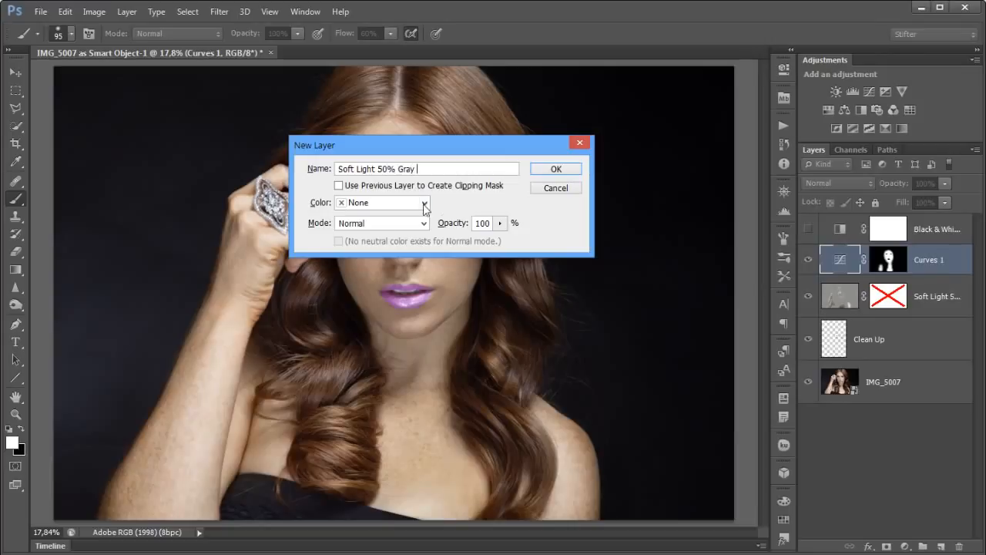
left_click(382, 223)
left_click(389, 409)
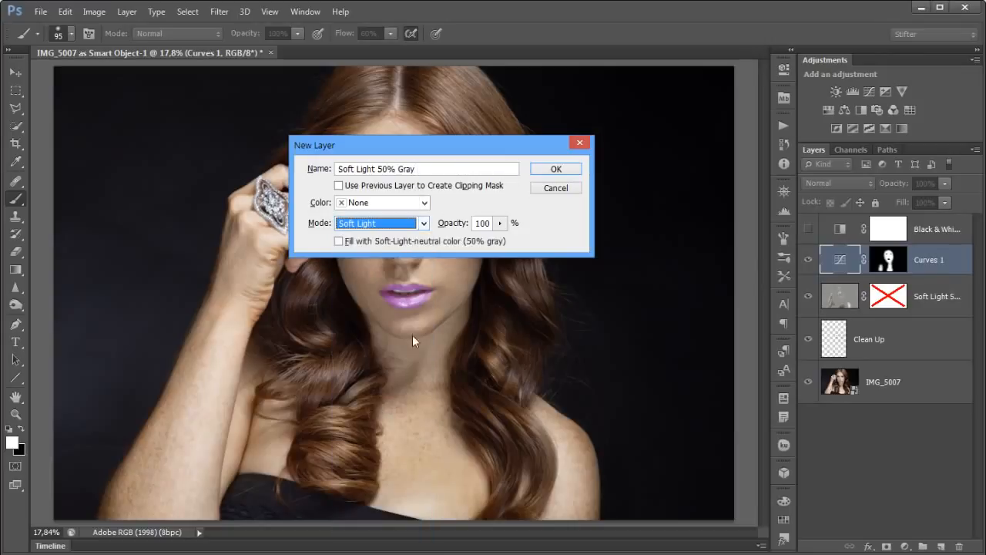
left_click(354, 241)
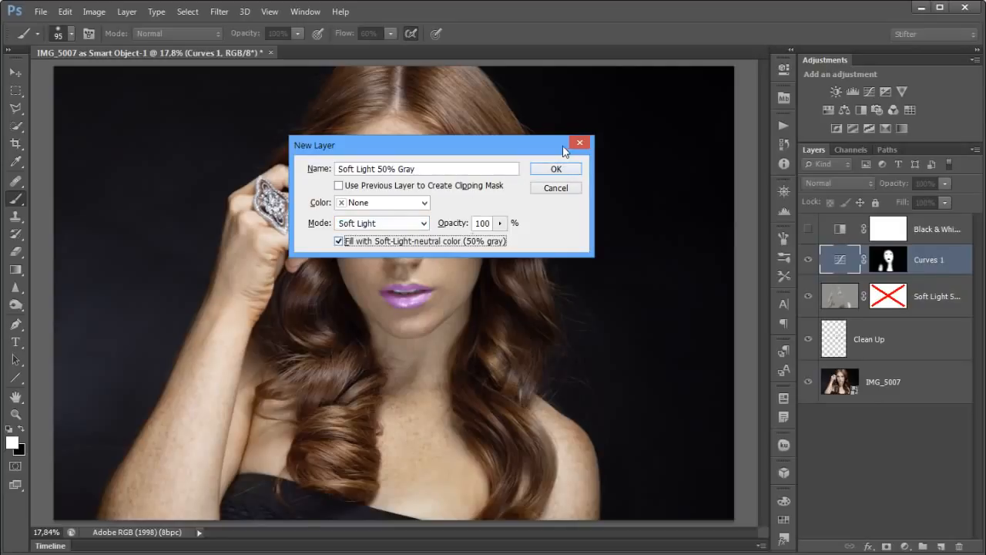
left_click(557, 170)
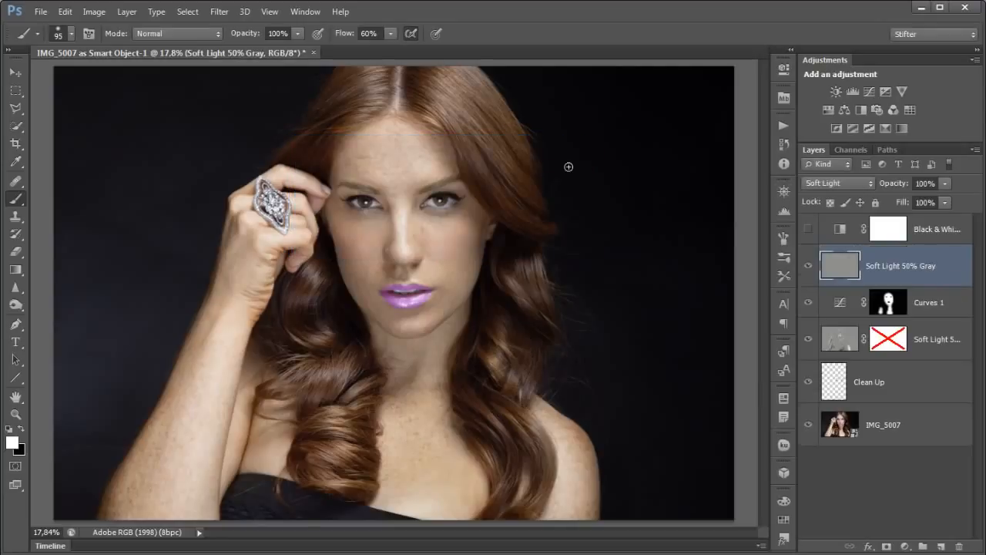
Darken the sides of the face and the jawline on the new gray layer with a black 300 px brush at 5% flow
left_click(808, 265)
left_click(807, 265)
key("bracketright")
key("bracketright")
key("bracketright")
key("x")
key("bracketright")
key("bracketright")
key("bracketright")
key("bracketright")
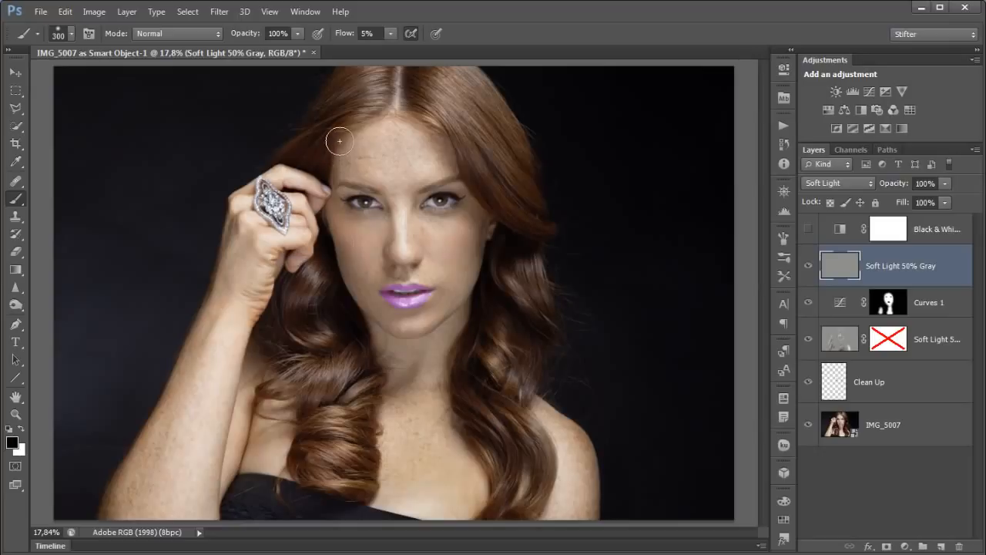
mouse_move(392, 338)
left_mouse_down()
mouse_move(323, 161)
mouse_move(412, 367)
left_mouse_up()
mouse_move(475, 235)
left_mouse_down()
mouse_move(478, 209)
mouse_move(431, 340)
mouse_move(431, 329)
mouse_move(386, 342)
mouse_move(431, 328)
left_mouse_up()
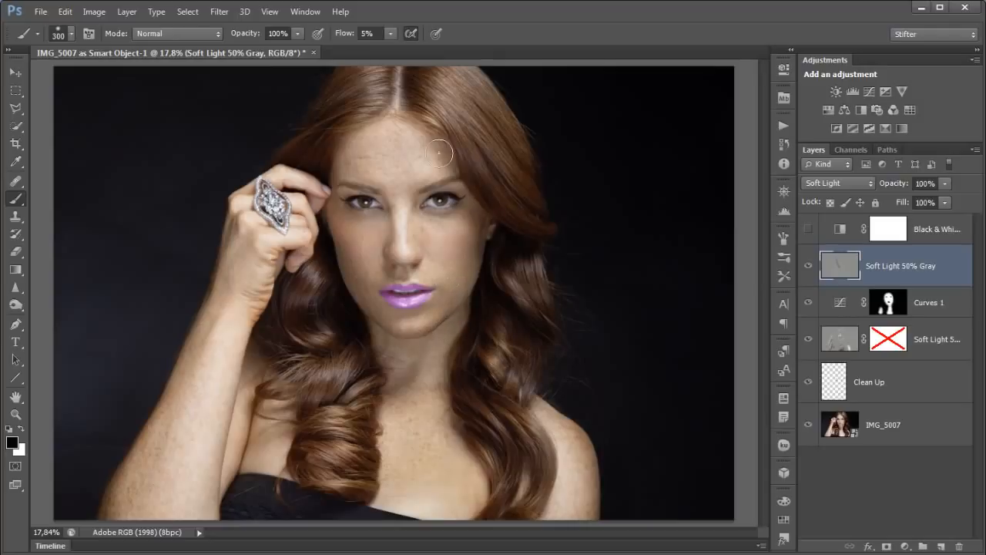
Show the Black & White layer and dodge the facial highlights and chest with a white 175 px brush at 5% flow
left_click(808, 228)
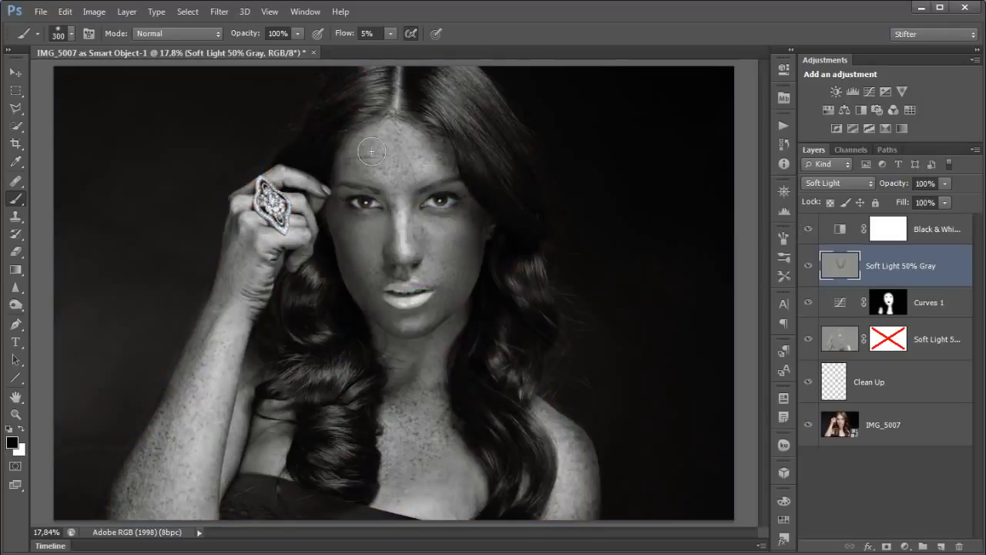
key("bracketleft")
key("bracketleft")
key("bracketleft")
key("x")
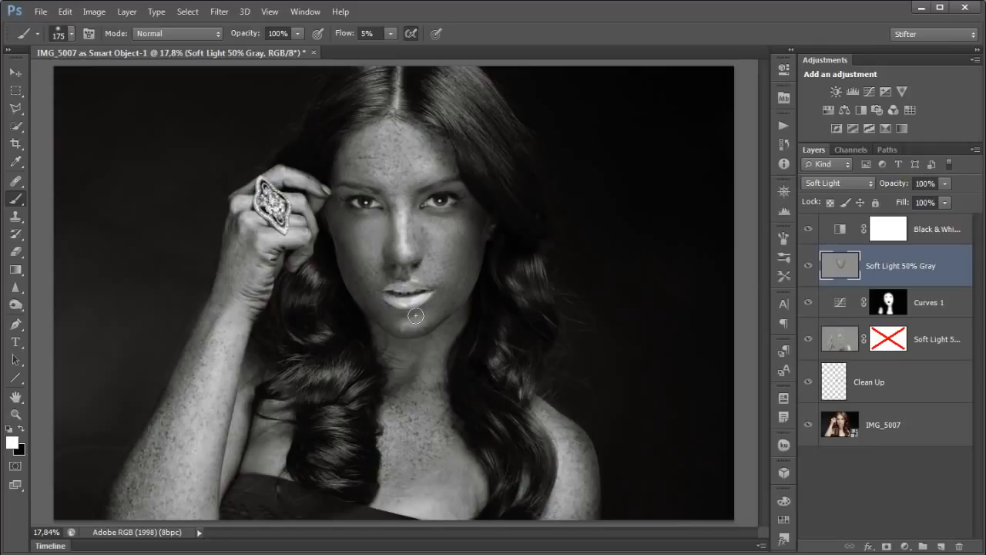
key("x")
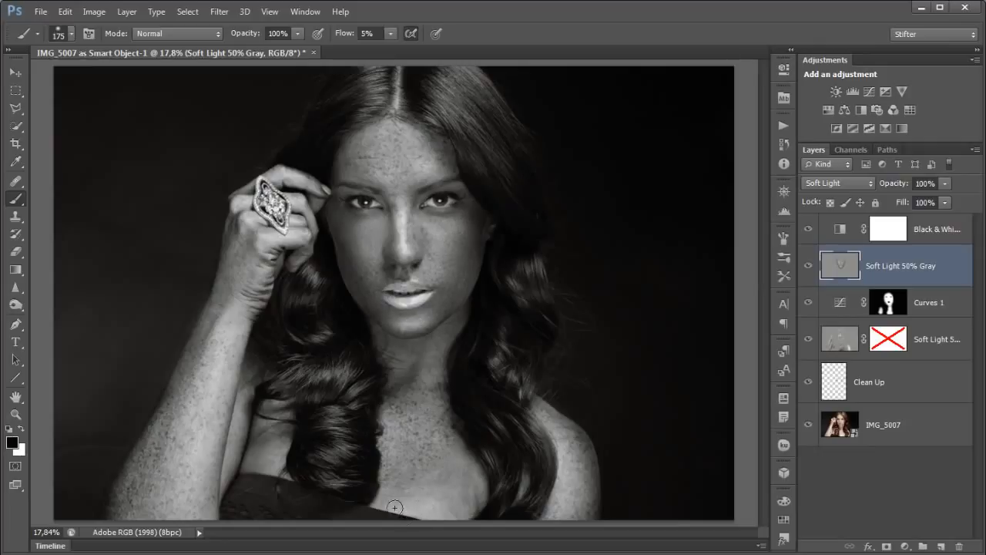
key("x")
mouse_move(447, 468)
left_mouse_down()
mouse_move(465, 494)
mouse_move(470, 484)
mouse_move(459, 521)
left_mouse_up()
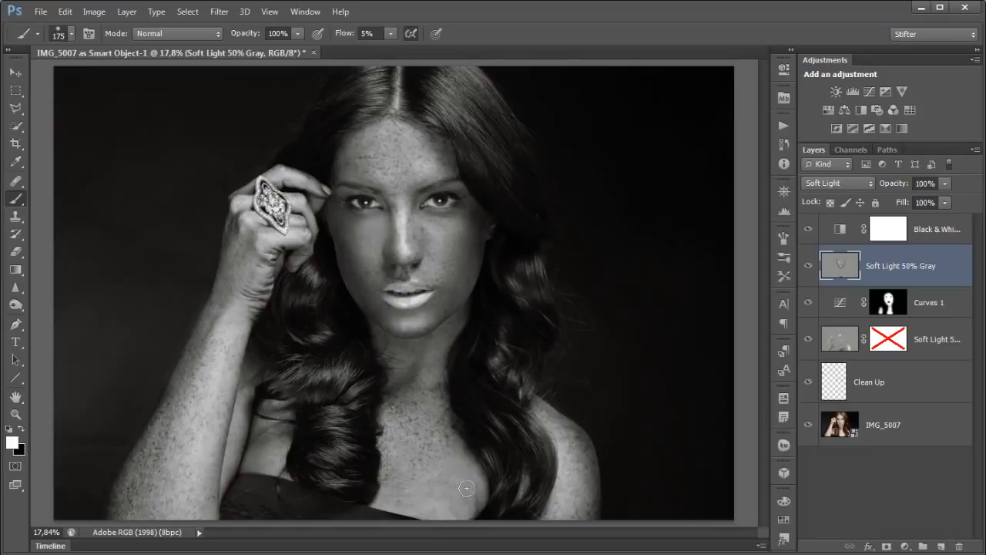
Brighten the dark skin patches on the chest beside the hair, refining them with a white 80 px brush
left_click_drag(429, 460, 470, 458)
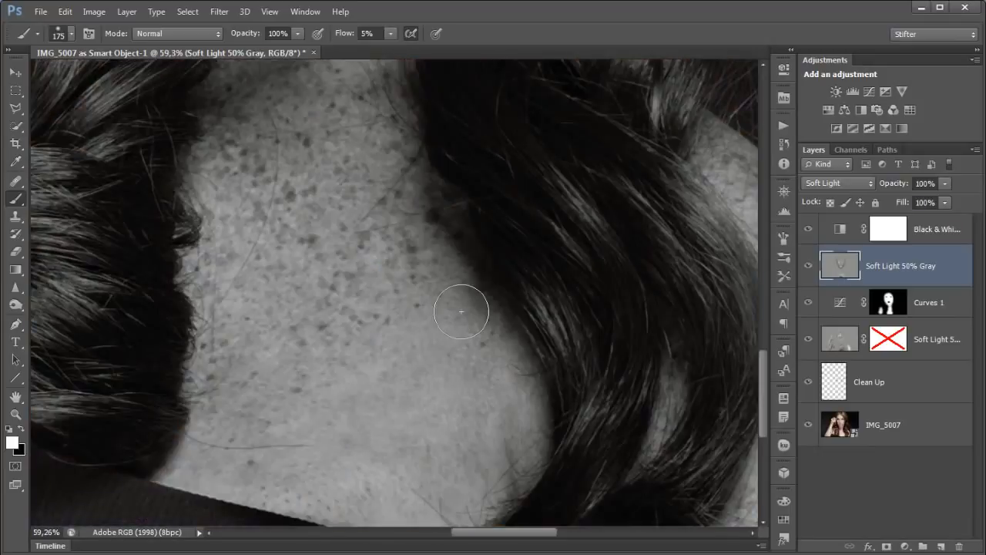
left_click_drag(476, 346, 488, 300)
key("bracketleft")
key("bracketleft")
key("bracketleft")
key("bracketleft")
key("bracketleft")
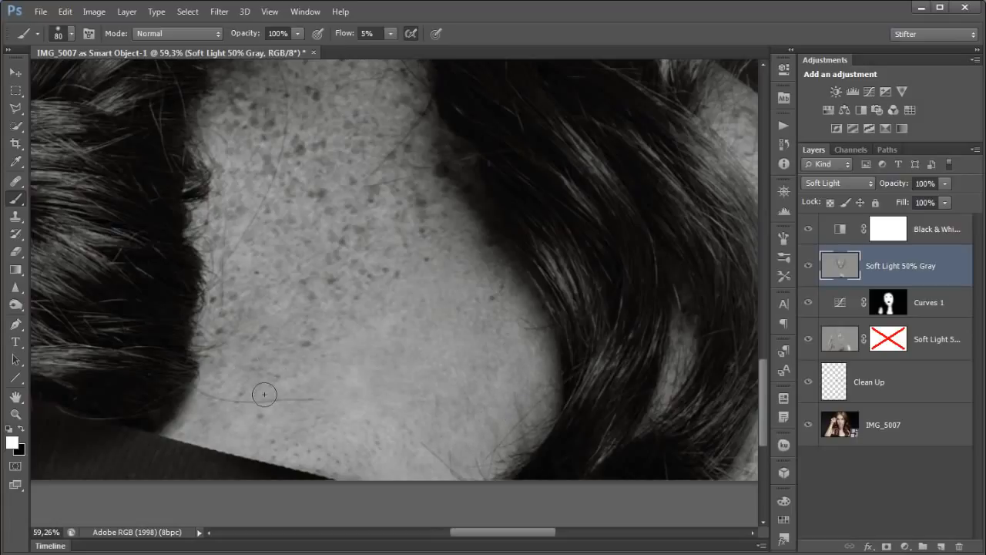
left_click_drag(312, 92, 330, 298)
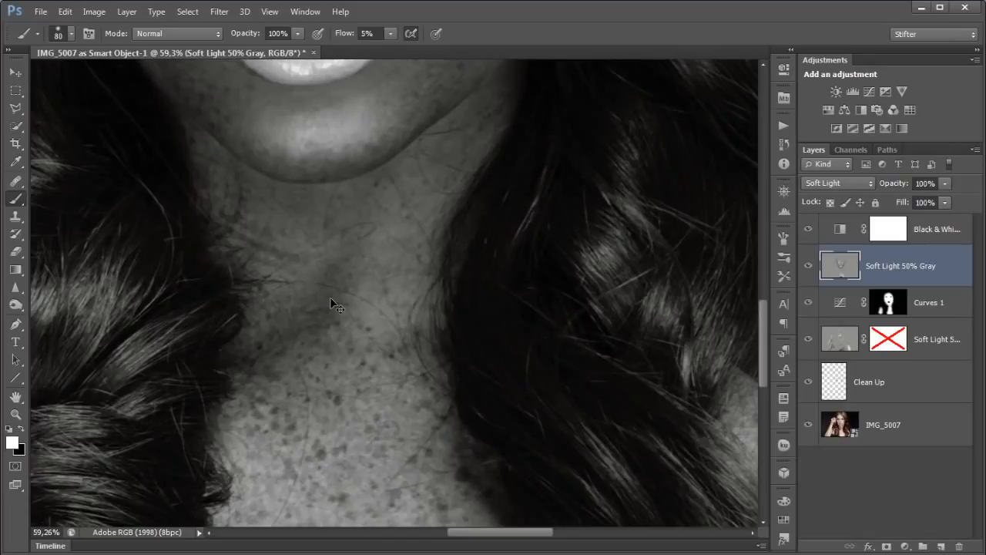
Brighten the forehead and center of the face broadly with a white 600 px brush at 5% flow
key("ctrl+0")
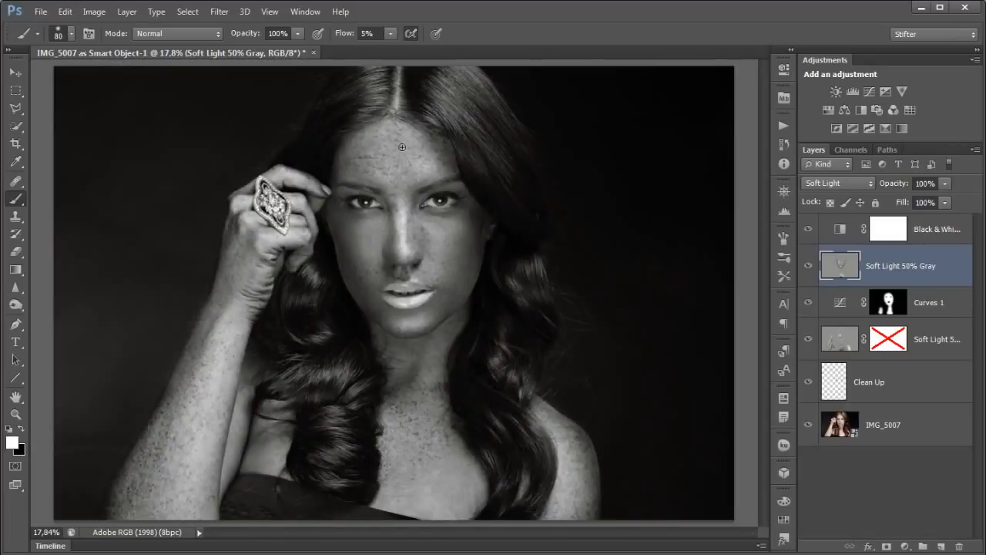
key("bracketright")
key("bracketright")
key("bracketright")
key("bracketright")
key("bracketright")
key("bracketright")
key("bracketright")
key("bracketright")
key("bracketright")
key("bracketright")
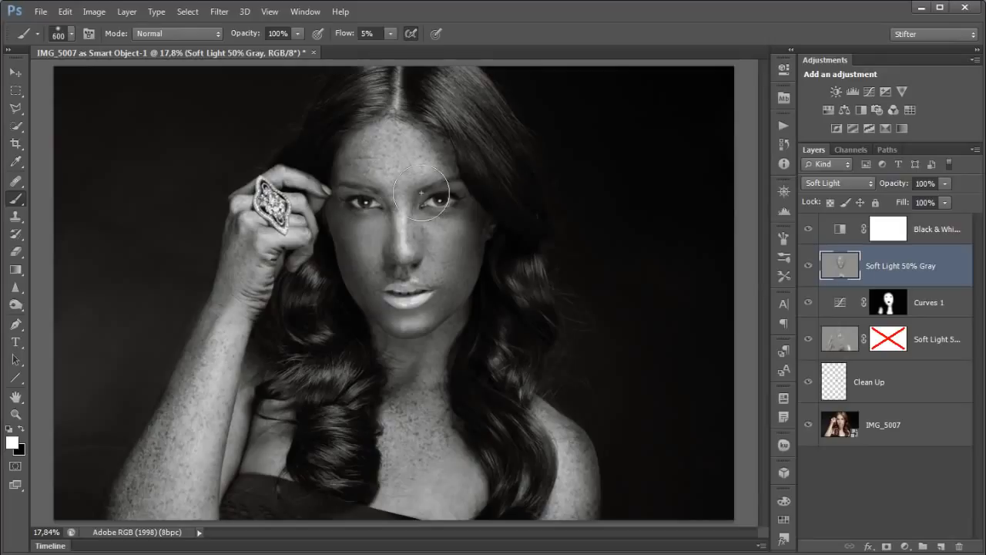
Dodge the raised forearm with white at 5% flow, using brush sizes of 125 px and 300 px
key("bracketleft")
key("bracketleft")
key("bracketleft")
key("bracketleft")
key("bracketleft")
key("bracketleft")
key("bracketleft")
key("bracketleft")
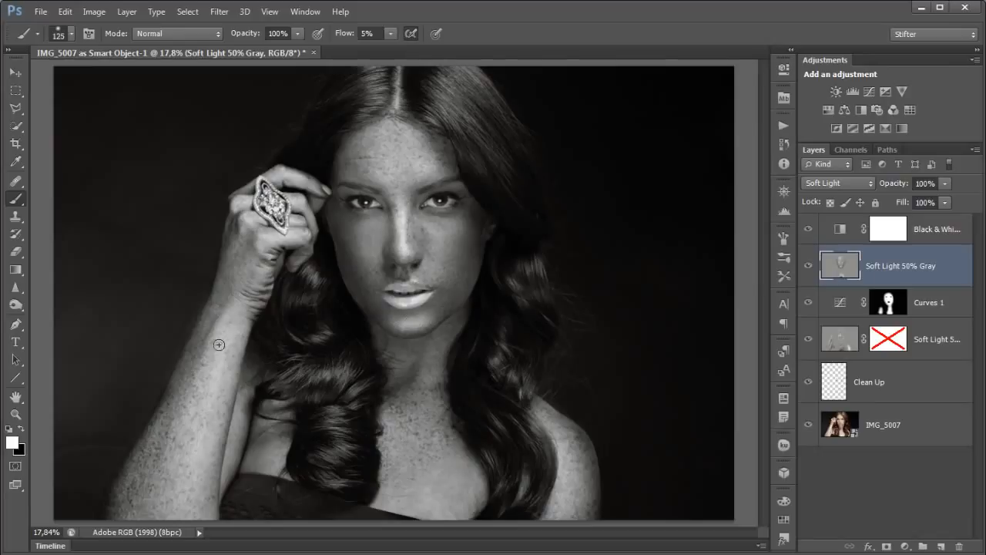
key("bracketright")
key("bracketright")
key("bracketright")
key("bracketright")
key("bracketright")
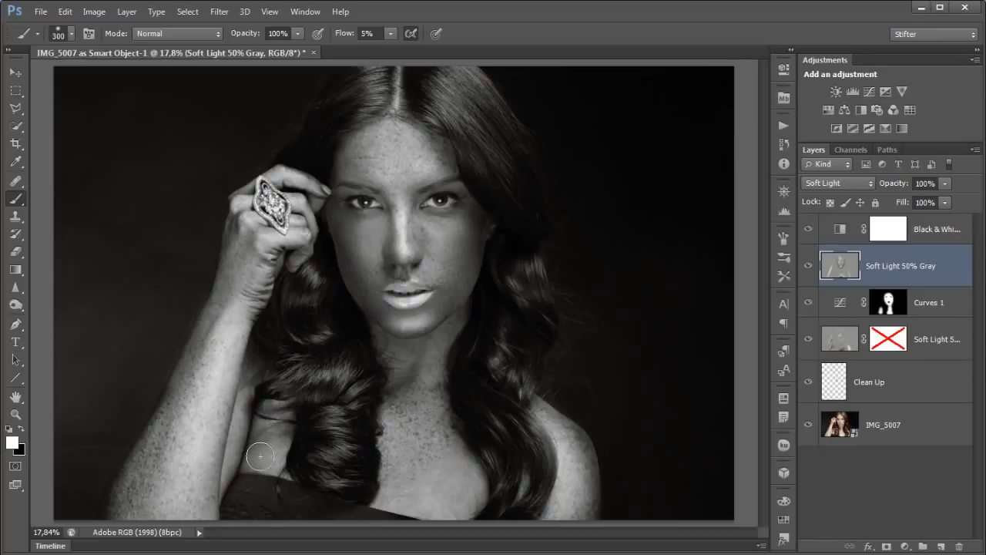
Dodge the skin beside the nose and above the mouth with a white 150 px brush at 5% flow
key("bracketright")
key("bracketright")
key("bracketright")
key("bracketright")
key("bracketright")
key("bracketright")
key("bracketleft")
key("bracketleft")
key("bracketleft")
key("bracketleft")
key("bracketleft")
key("bracketleft")
key("bracketleft")
key("bracketleft")
key("bracketleft")
key("bracketleft")
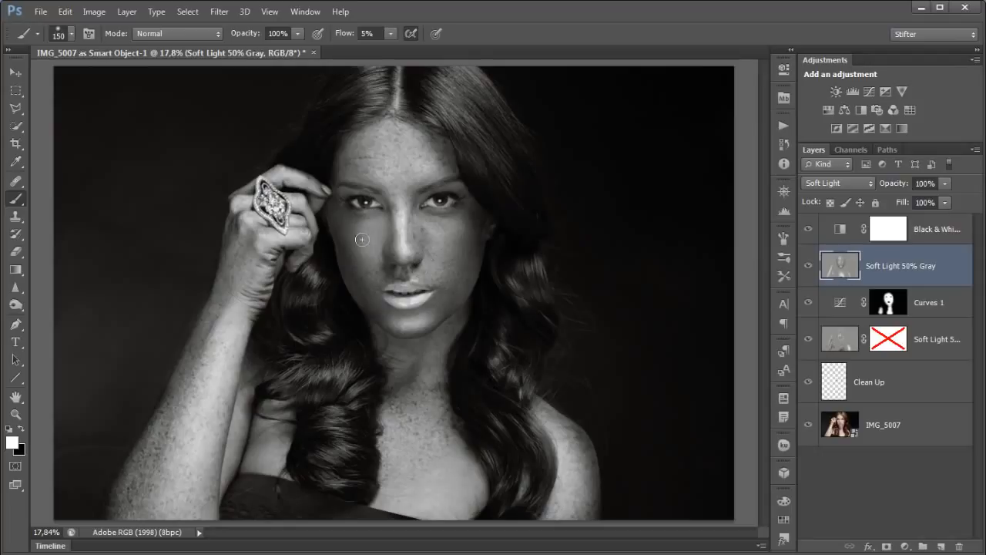
key("x")
key("x")
mouse_move(391, 263)
left_mouse_down()
mouse_move(372, 310)
mouse_move(378, 275)
left_mouse_up()
key("x")
key("x")
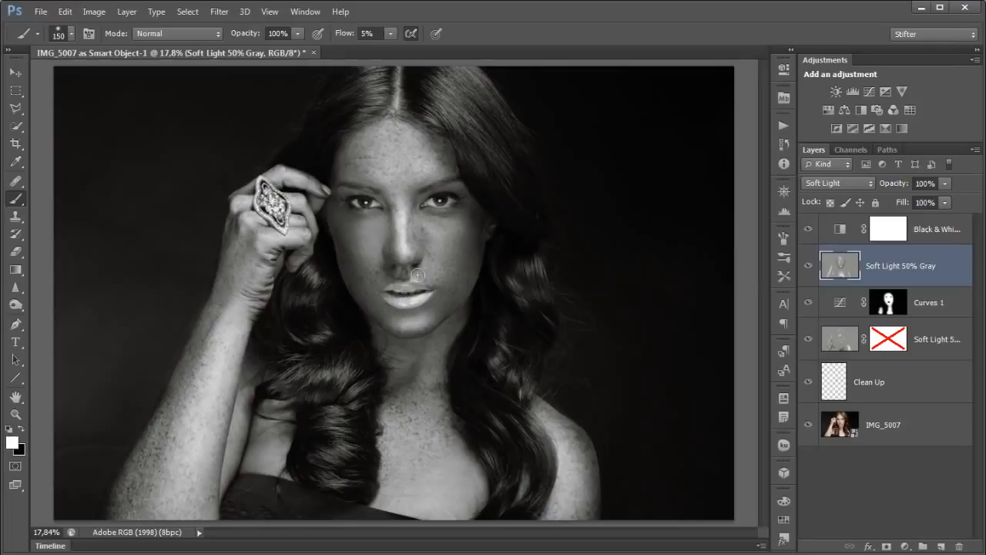
Hide the Black & White layer and compare the color portrait with and without the upper Soft Light 50% Gray layer
left_click(808, 229)
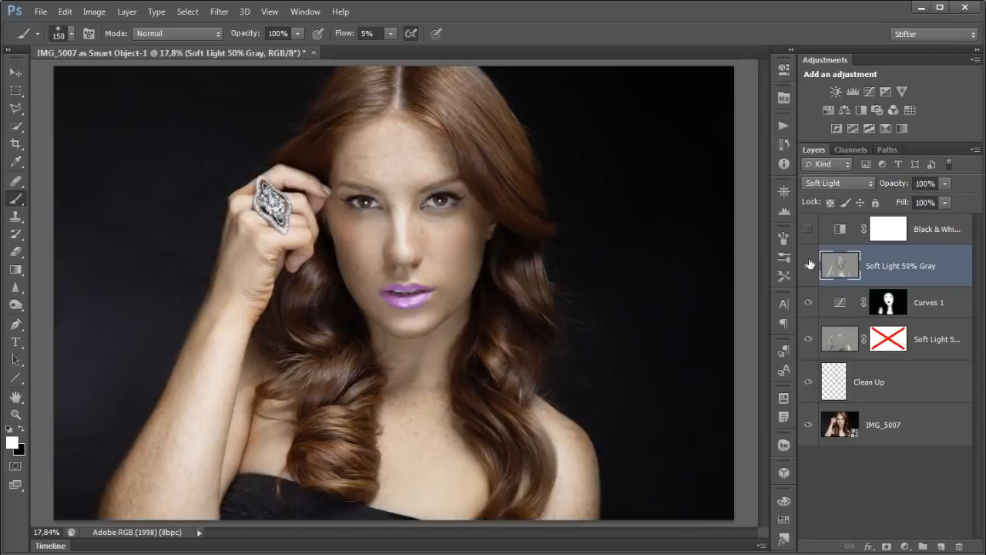
left_click(808, 265)
left_click(809, 265)
left_click(809, 266)
left_click(809, 266)
left_click(809, 265)
left_click(808, 266)
left_click(809, 266)
left_click(808, 266)
left_click(808, 266)
Burn the upper forearm with black and dodge the area toward the elbow with white, using the 150 px brush at 5% flow
key("x")
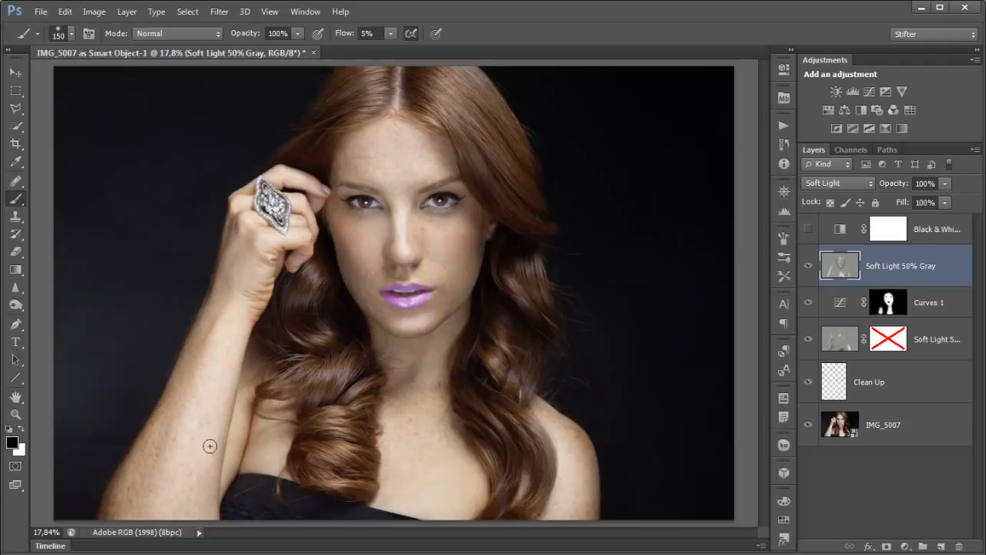
mouse_move(204, 365)
left_mouse_down()
mouse_move(186, 510)
mouse_move(216, 381)
mouse_move(245, 352)
left_mouse_up()
key("x")
mouse_move(222, 417)
left_mouse_down()
mouse_move(195, 509)
mouse_move(182, 497)
mouse_move(182, 532)
left_mouse_up()
Check the forearm retouching by comparing the portrait with and without the upper Soft Light 50% Gray layer
left_click(807, 270)
left_click(807, 270)
left_click(807, 271)
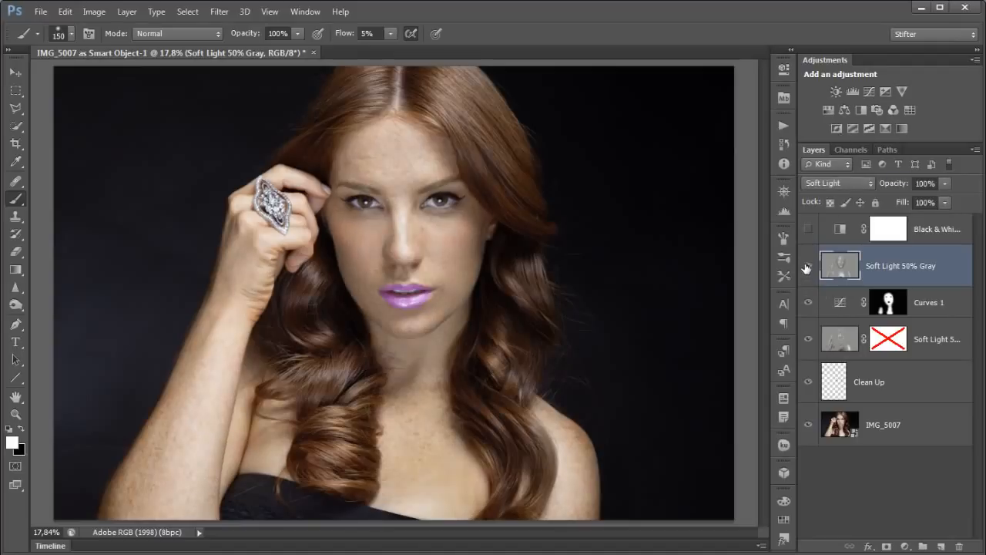
left_click(806, 270)
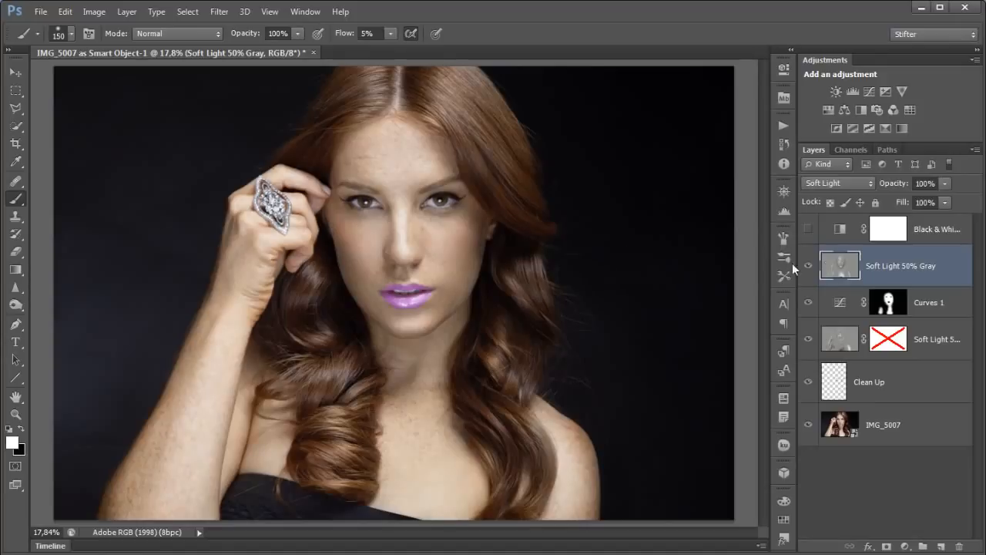
left_click(809, 266)
left_click(809, 265)
left_click(809, 266)
left_click(809, 266)
Create a layer group named Retouch above the retouching layers
left_click(932, 382, "shift")
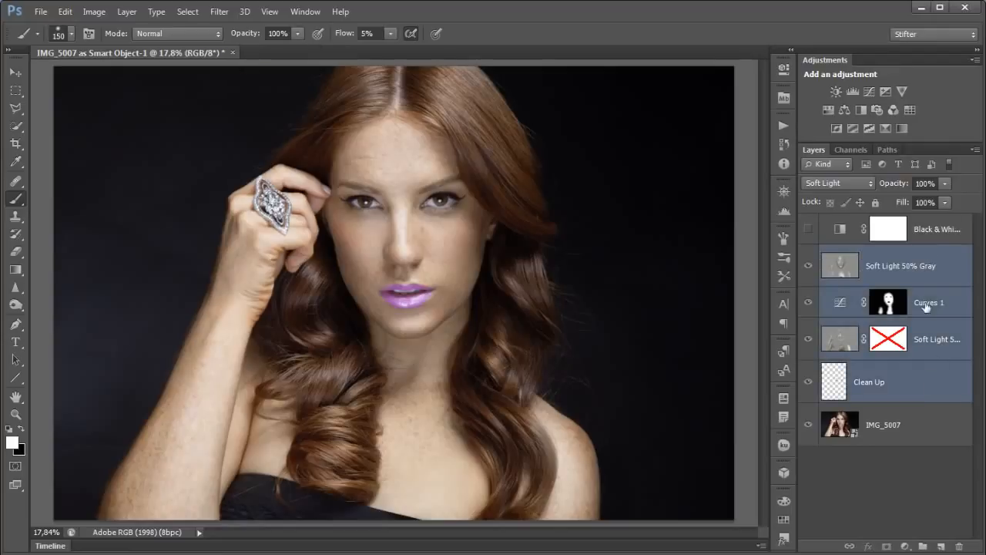
left_click(922, 546, "alt")
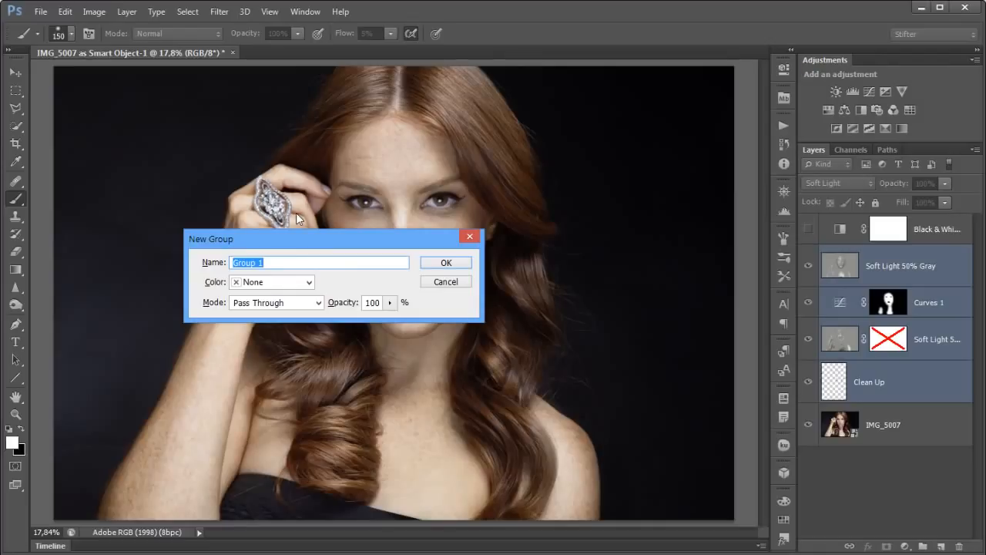
type("Retouch")
key("Return")
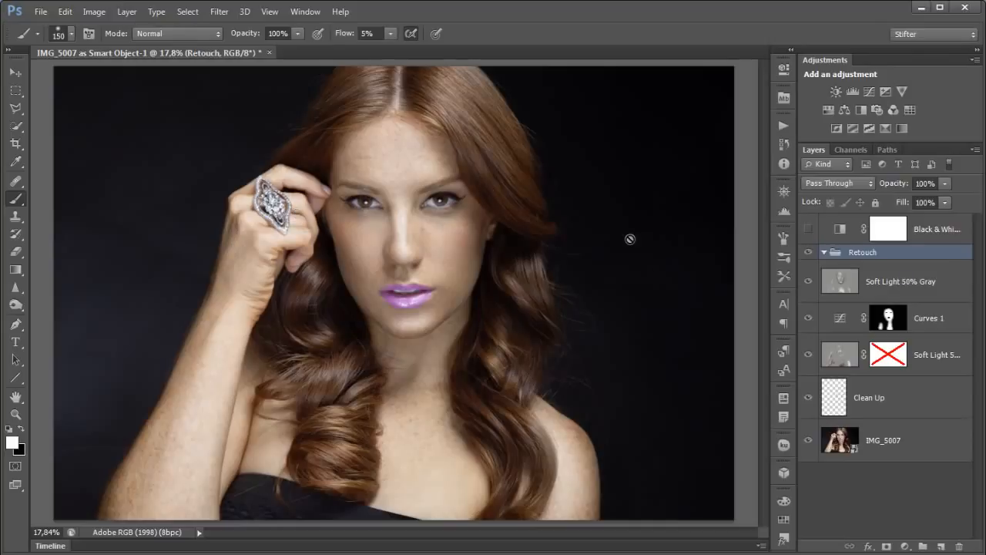
Move the four layers from Soft Light 50% Gray through Clean Up into the Retouch group and collapse it
left_click(833, 279)
left_click(932, 384, "shift")
left_click_drag(943, 322, 913, 254)
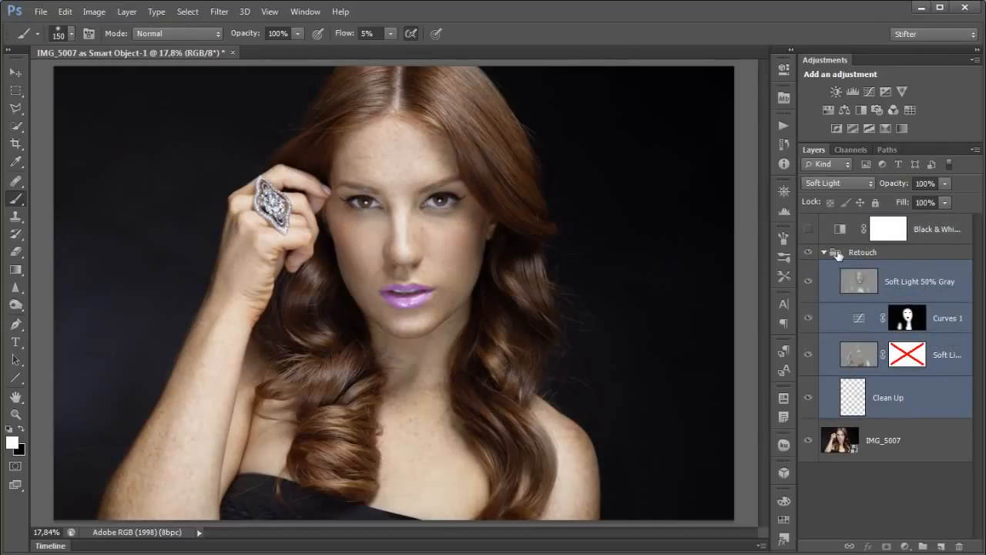
left_click(825, 253)
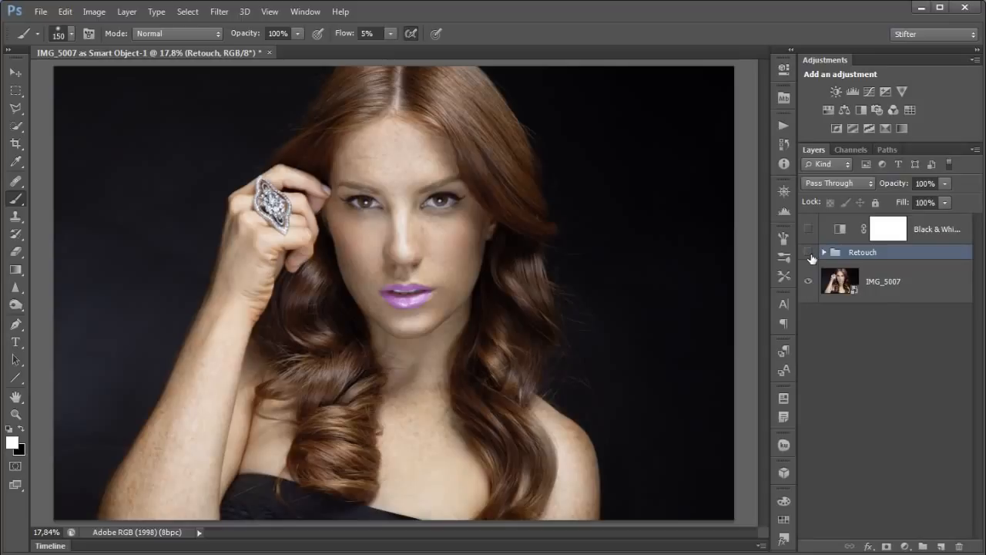
Compare the portrait before and after retouching by hiding and showing the Retouch group
left_click(809, 253)
left_click(808, 252)
left_click(808, 253)
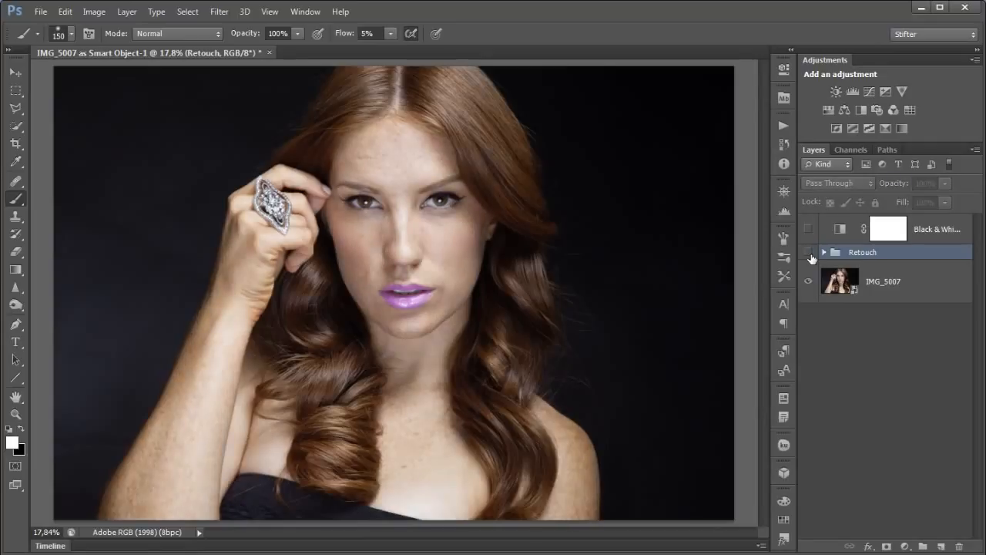
left_click(809, 253)
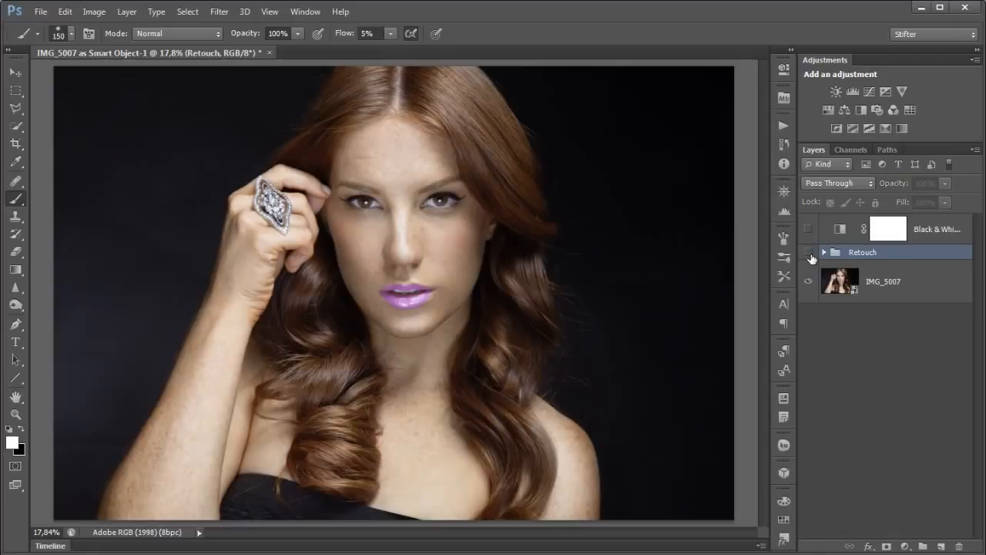
left_click(808, 252)
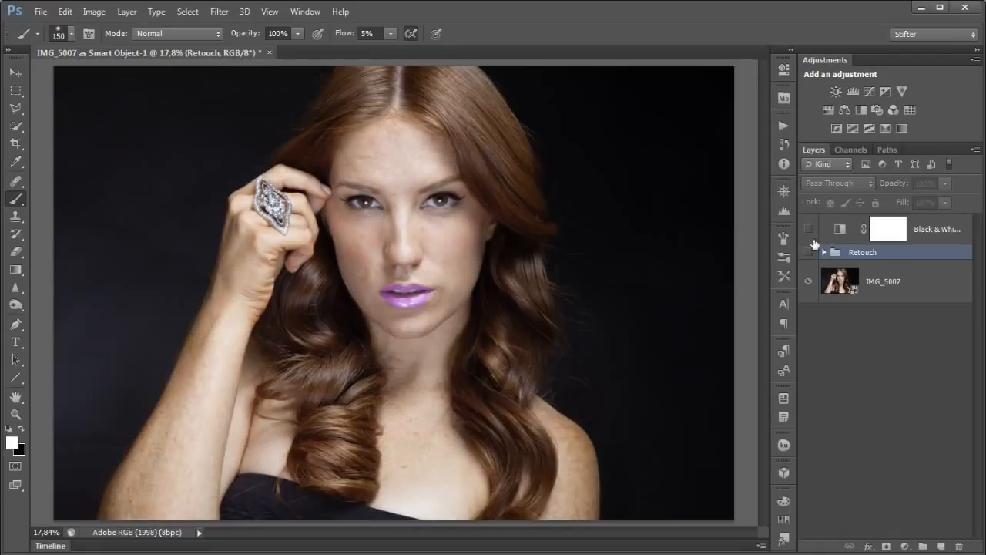
left_click(809, 254)
left_click(808, 253)
left_click(809, 252)
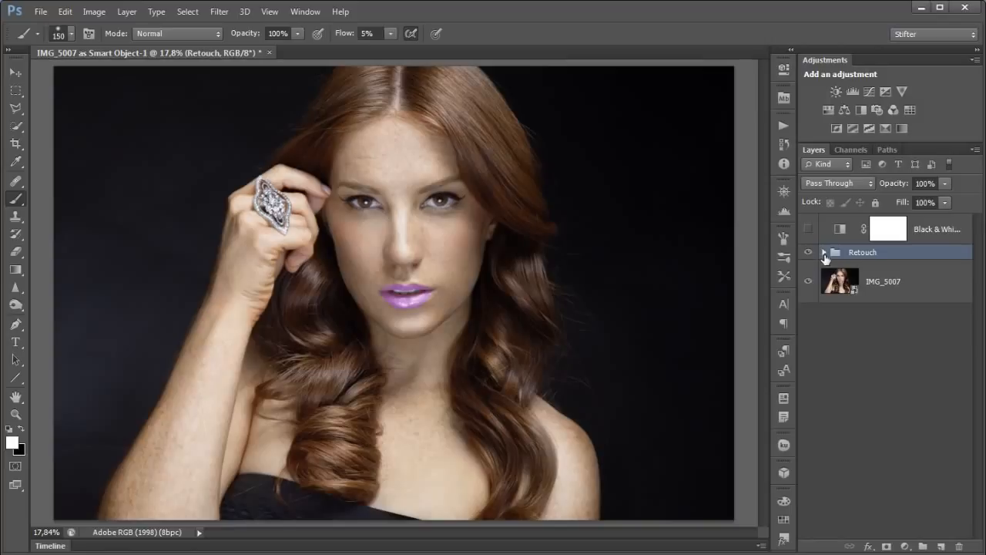
Select the upper Soft Light 50% Gray layer in the Retouch group and inspect the highlight end of the histogram
left_click(823, 253)
left_click(866, 286)
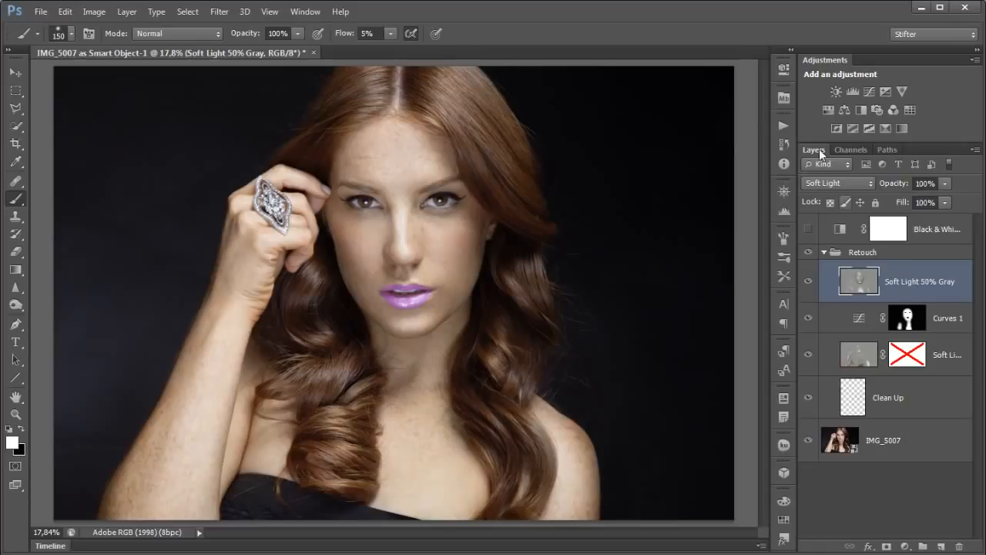
left_click(784, 211)
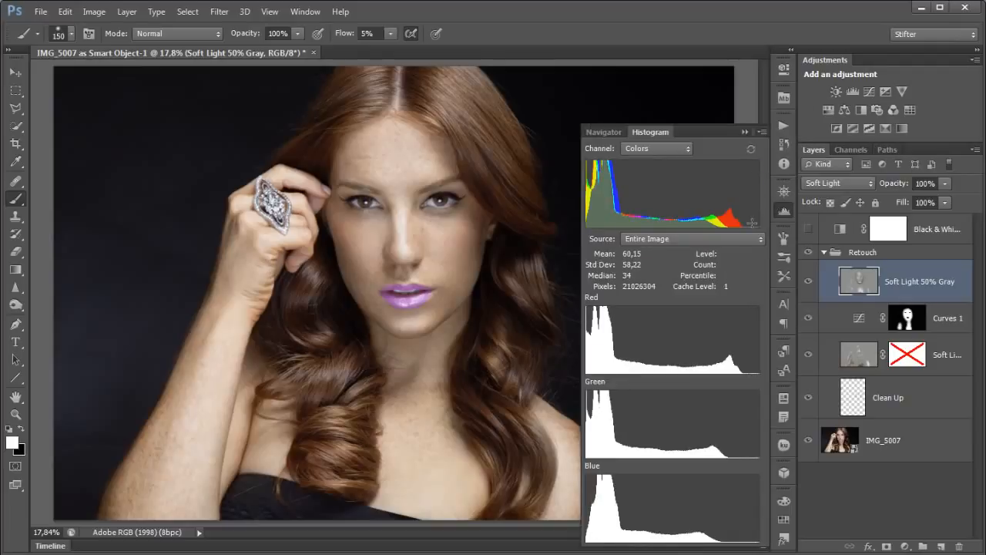
left_click(743, 199)
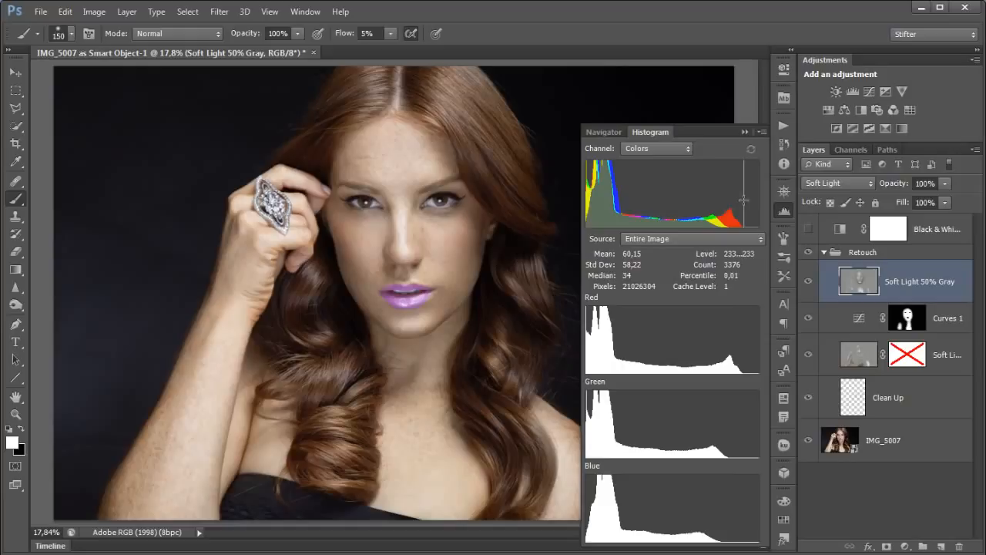
left_click(784, 209)
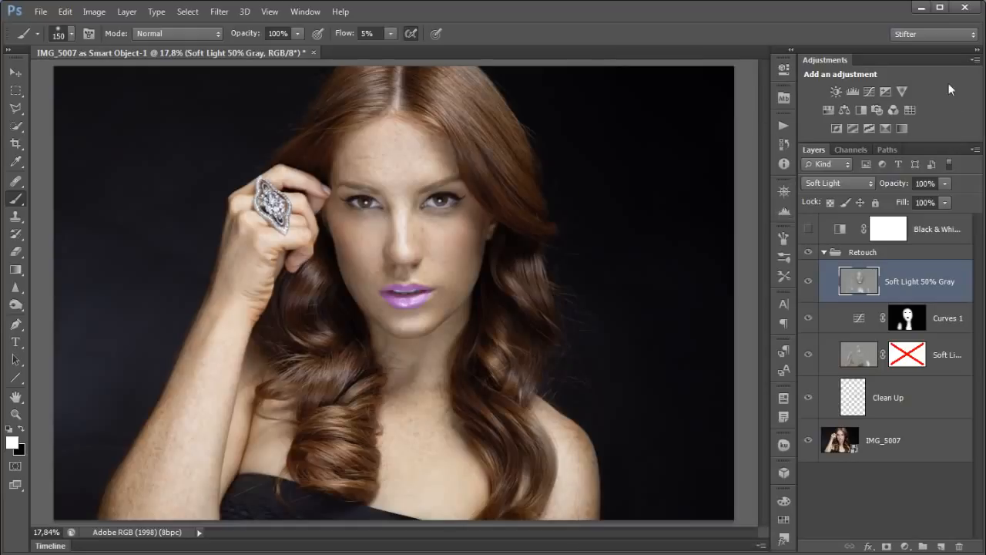
Add a Curves adjustment at the top of the Retouch group with its white point at input 230, and compare its effect
left_click(866, 93)
left_click_drag(749, 137, 733, 136)
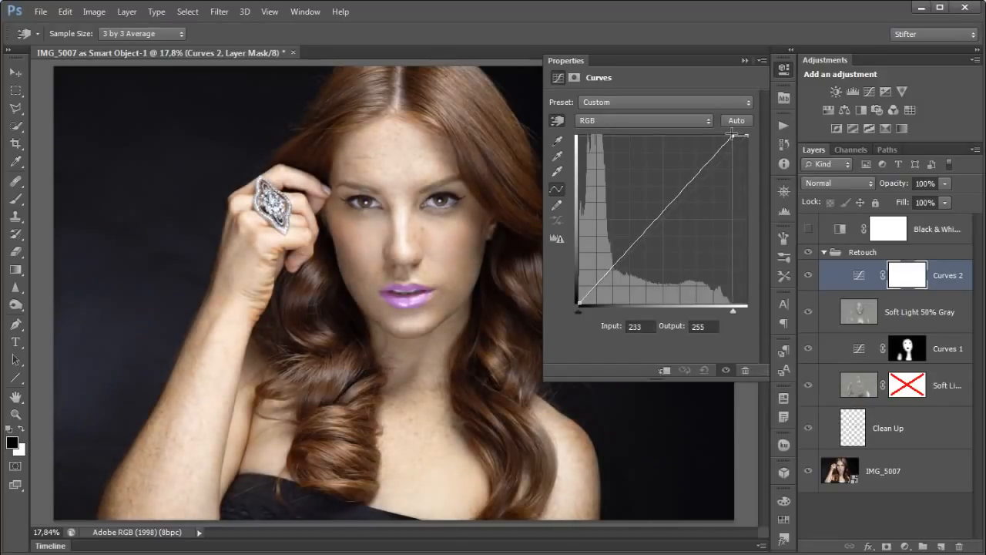
left_click_drag(732, 135, 731, 136)
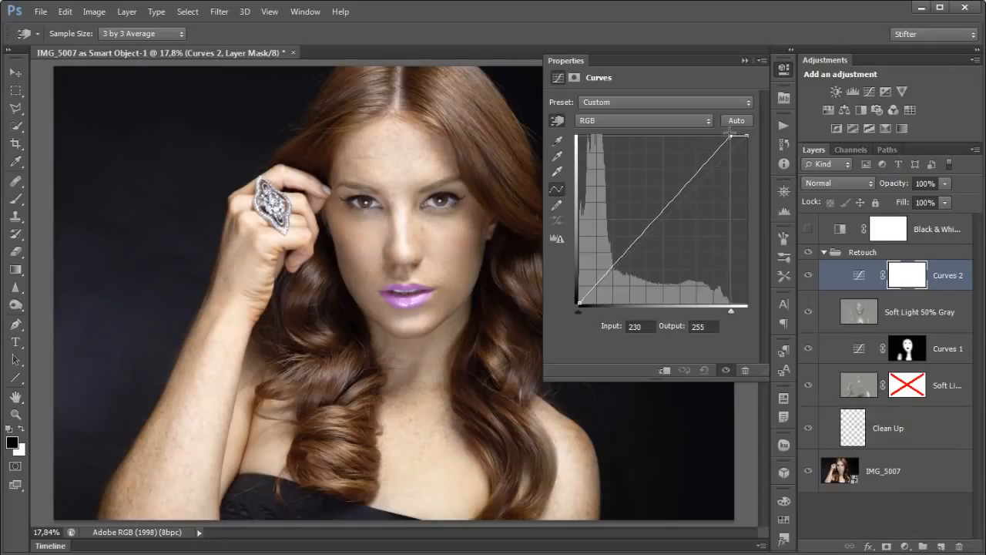
left_click(785, 71)
left_click(806, 275)
left_click(806, 275)
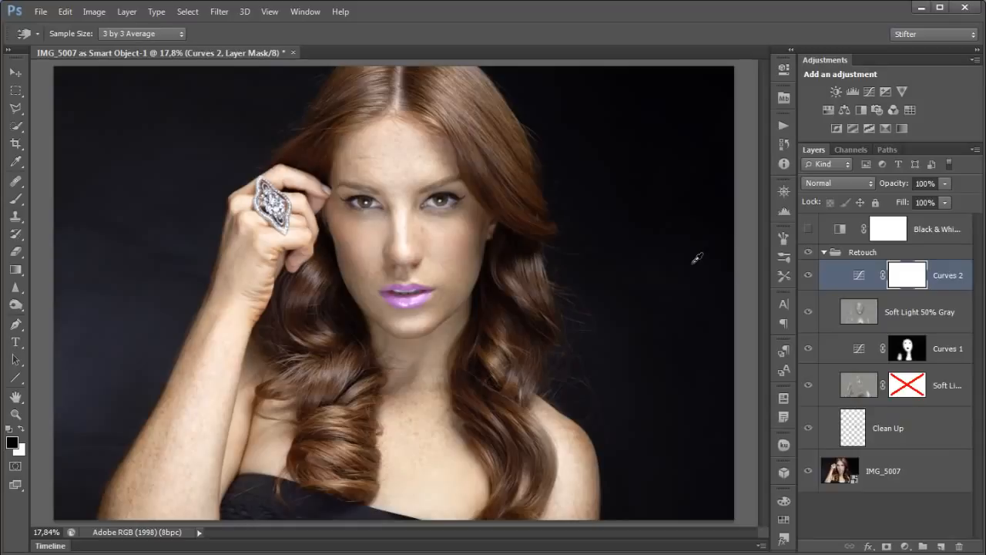
Load the RGB channel's luminosity as a selection and invert it with the Curves 2 mask active
left_click(848, 149)
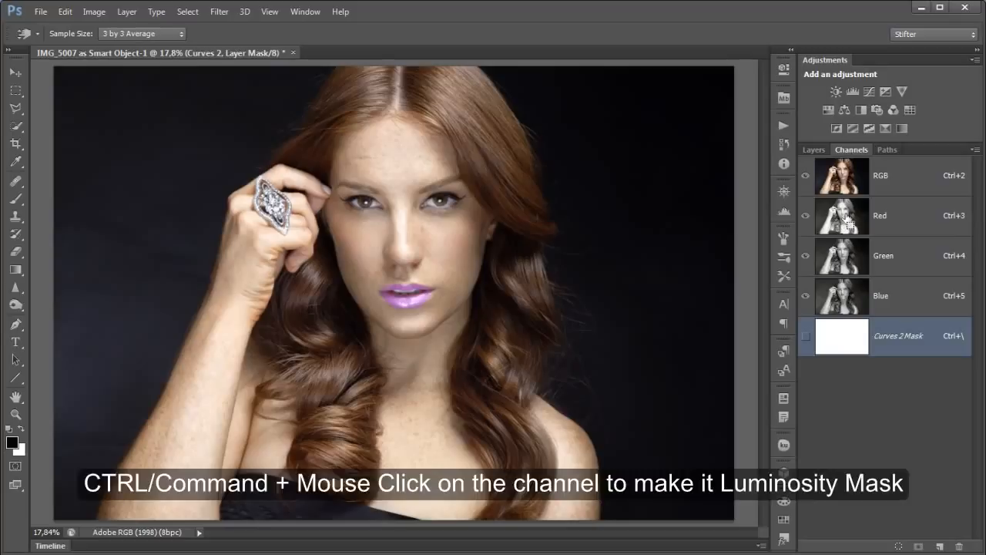
left_click(843, 174, "ctrl")
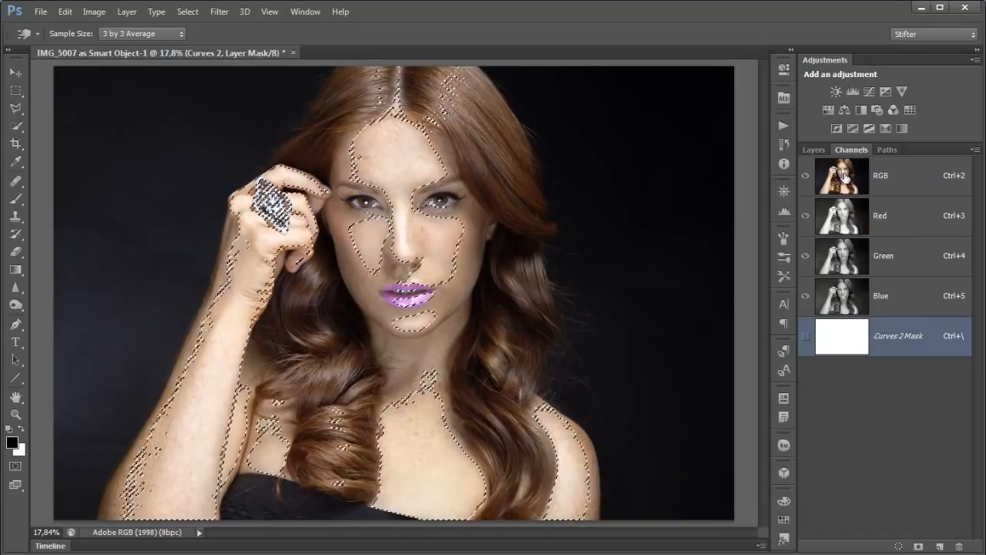
left_click(815, 151)
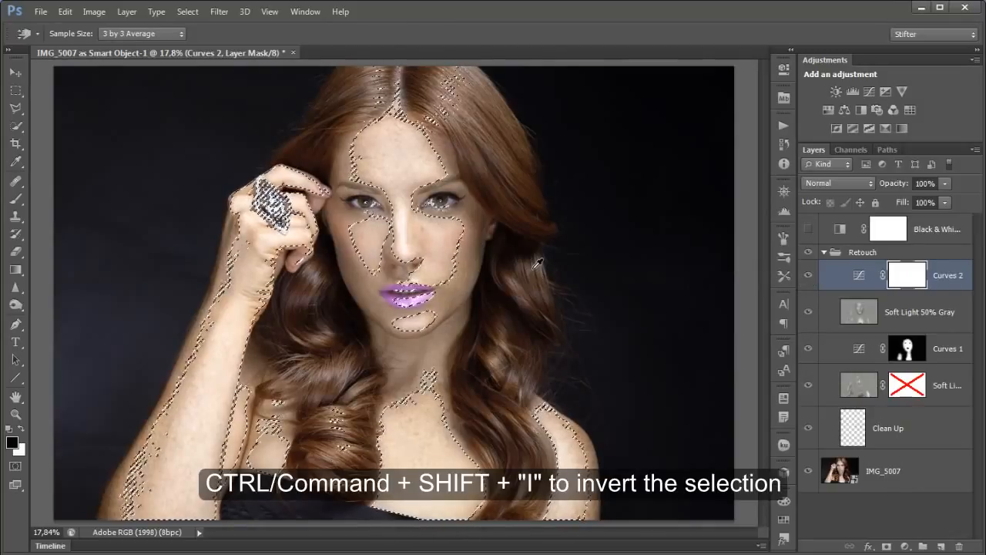
key("ctrl+shift+i")
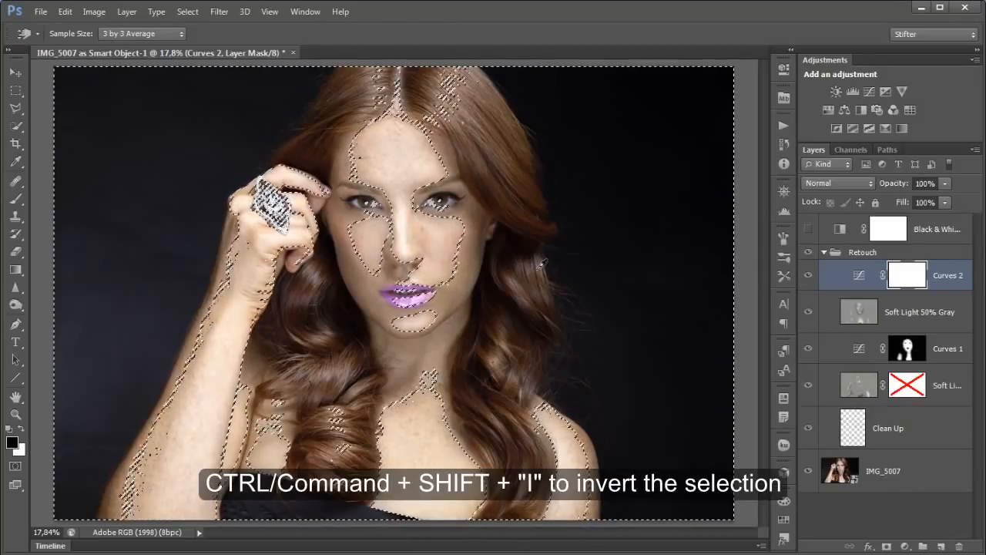
Fill the inverted selection with black on the Curves 2 mask and deselect
key("x")
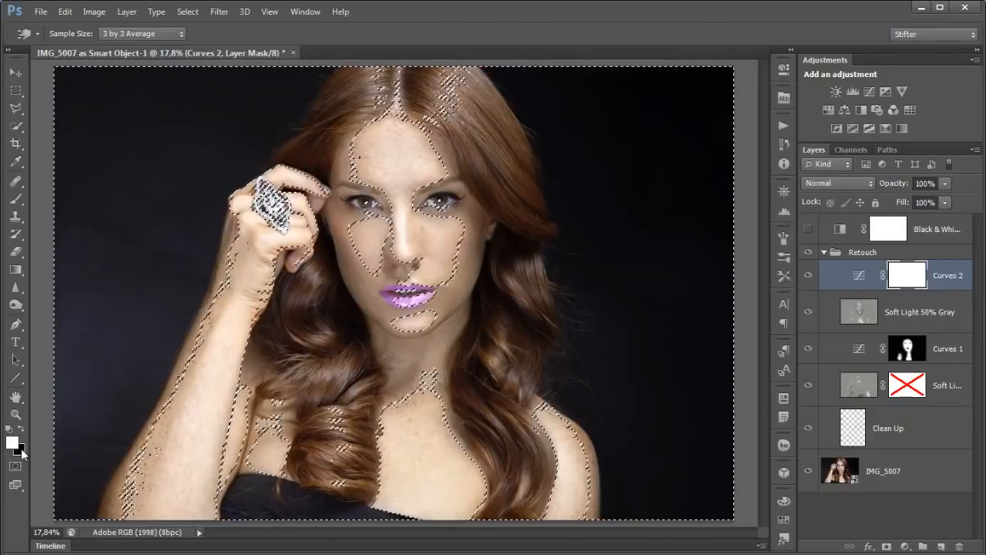
key("ctrl+BackSpace")
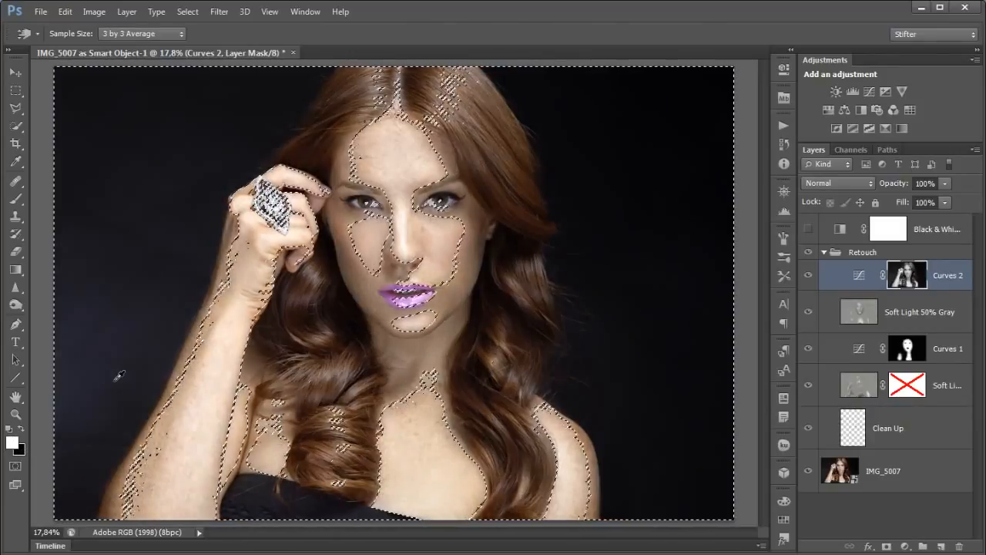
key("ctrl+d")
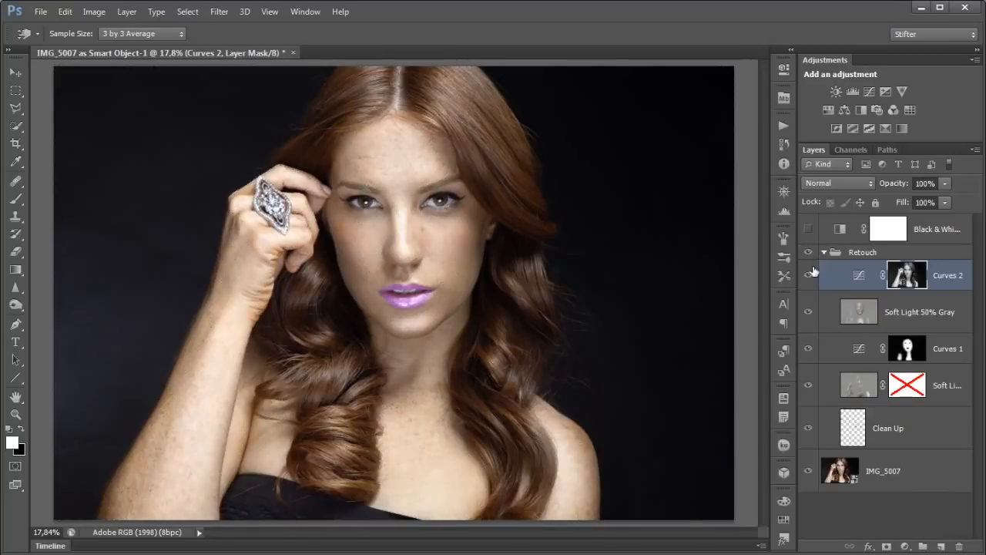
View the Curves 2 luminosity mask on its own and return to the color image
key("b")
left_click(915, 279, "alt")
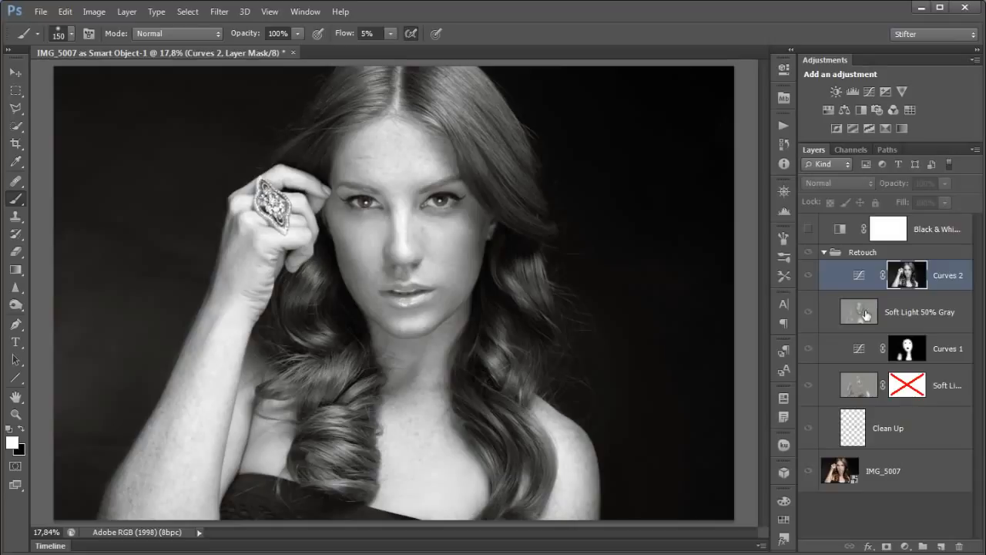
left_click(813, 277)
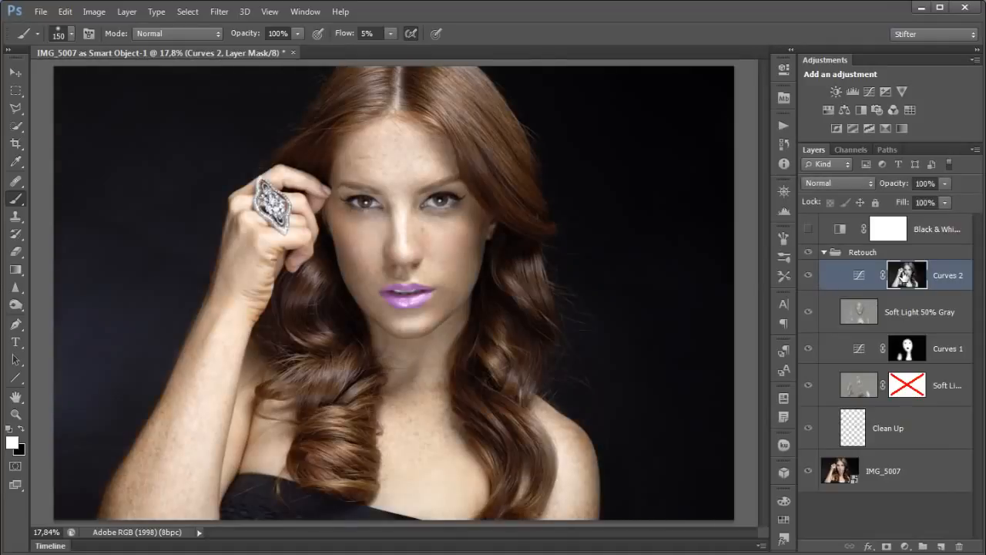
Compare the portrait with and without the masked Curves 2 adjustment
left_click(804, 277)
left_click(804, 277)
left_click(804, 277)
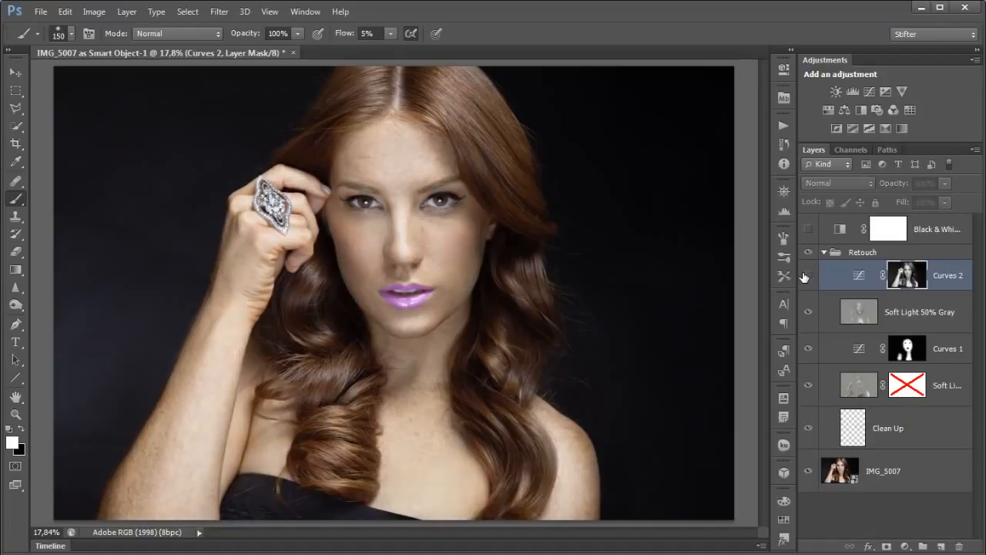
left_click(804, 277)
left_click(804, 276)
left_click(803, 277)
left_click(804, 277)
left_click(804, 276)
left_click(804, 277)
left_click(804, 276)
left_click(803, 276)
left_click(804, 277)
Reset the Curves 2 white point and shape an S-curve with points at input 196, output 208 and input 70, output 59
left_click(859, 276)
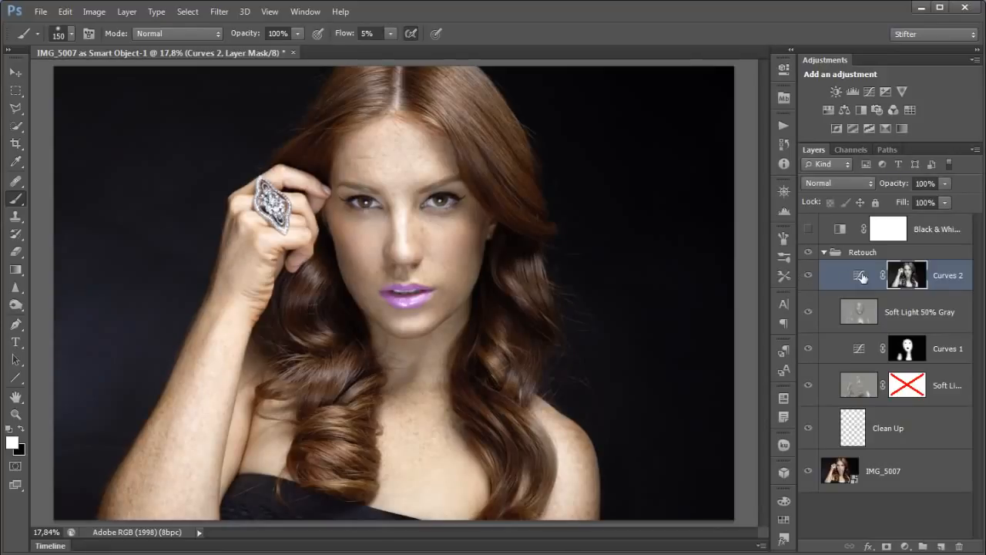
double_click(859, 275)
mouse_move(731, 136)
left_mouse_down()
mouse_move(743, 137)
mouse_move(717, 141)
mouse_move(702, 177)
mouse_move(743, 180)
mouse_move(722, 145)
mouse_move(725, 135)
mouse_move(746, 136)
left_mouse_up()
left_click_drag(712, 176, 708, 166)
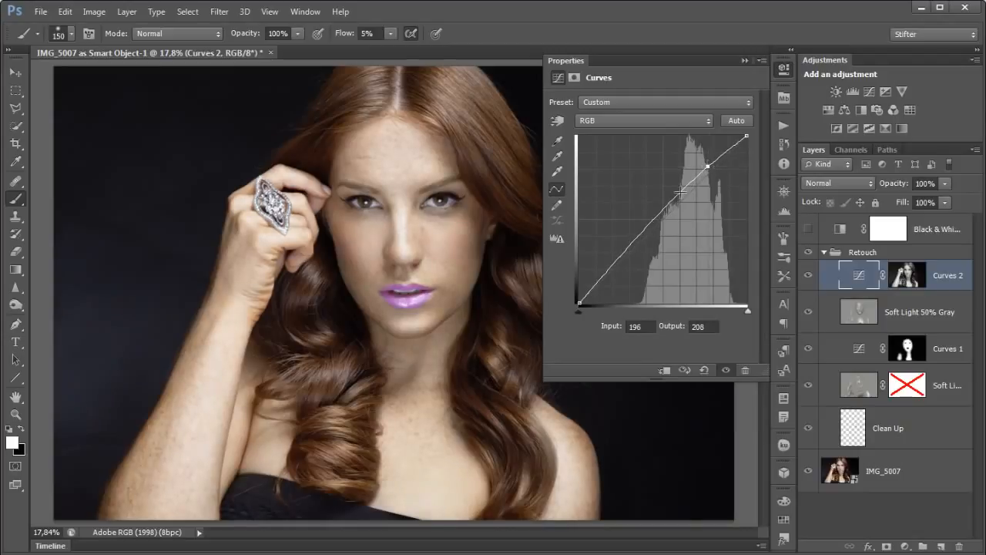
left_click_drag(672, 203, 626, 263)
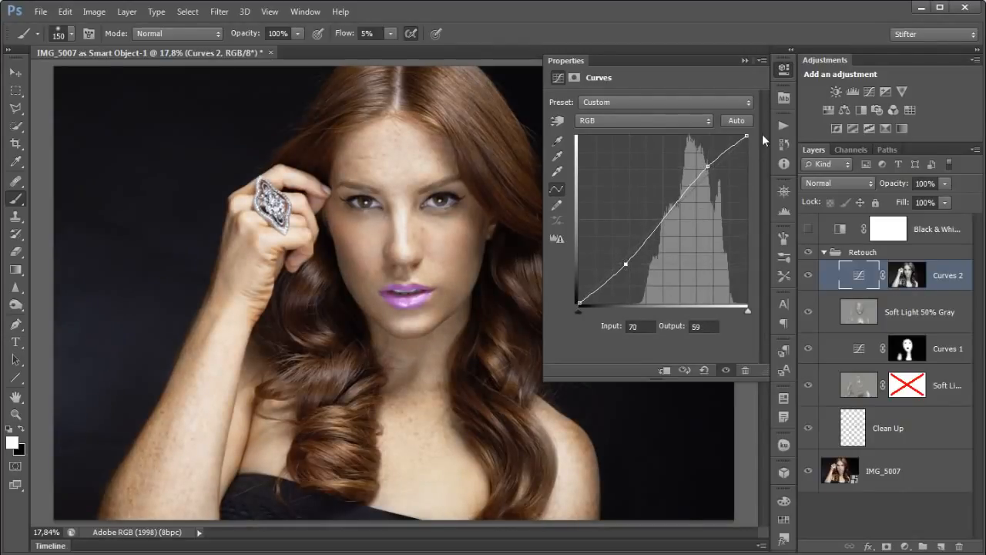
Compare the portrait with and without the Curves 2 contrast adjustment
left_click(783, 68)
left_click(808, 275)
left_click(807, 275)
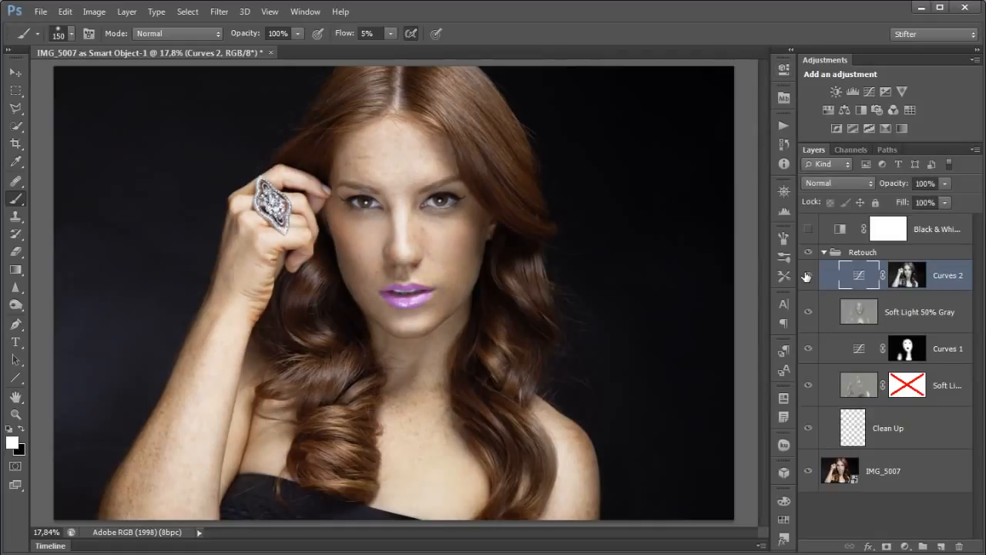
left_click(807, 275)
left_click(808, 275)
left_click(807, 275)
left_click(808, 275)
left_click(807, 276)
left_click(808, 275)
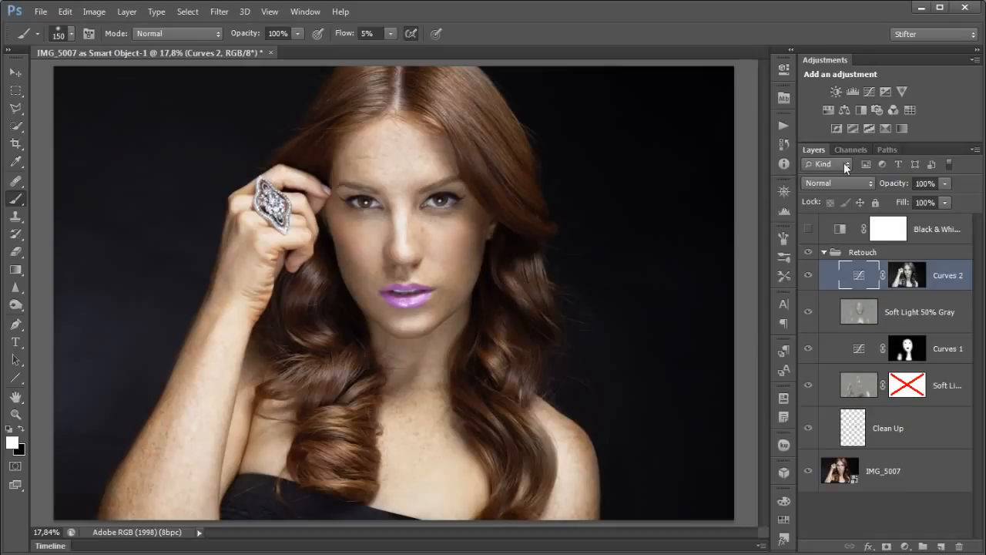
Add a Curves adjustment above Curves 2 and raise the hair's tone in the Red channel from input 131 to output 143
left_click(871, 91)
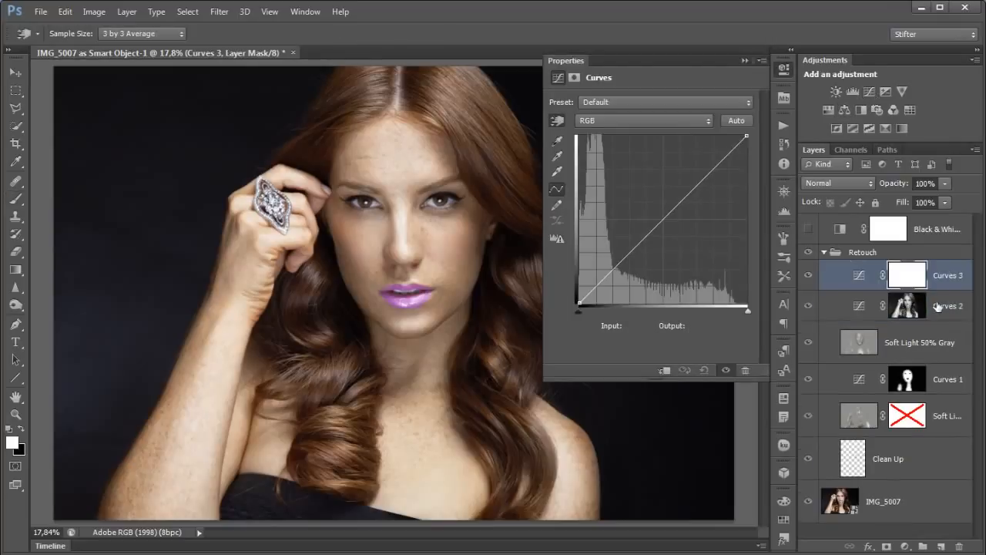
left_click(595, 121)
left_click(606, 152)
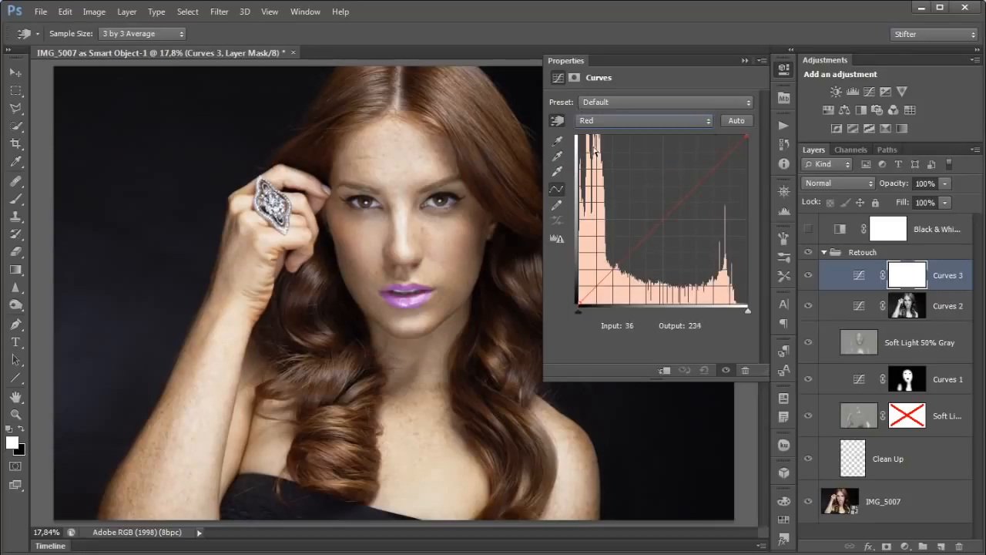
left_click_drag(462, 88, 461, 83)
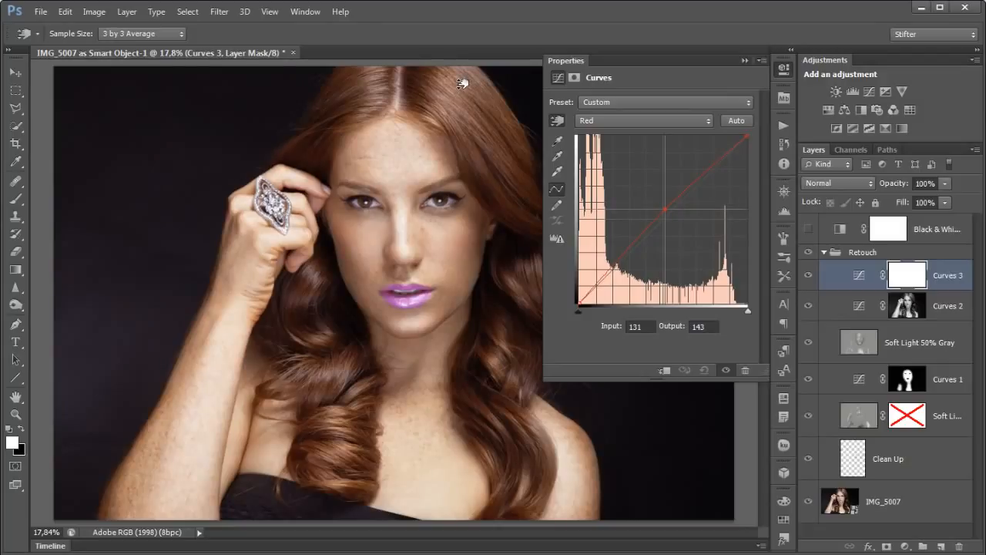
Lower the hair's tone in the Blue channel of Curves 3 from input 74 to output 67
left_click(621, 117)
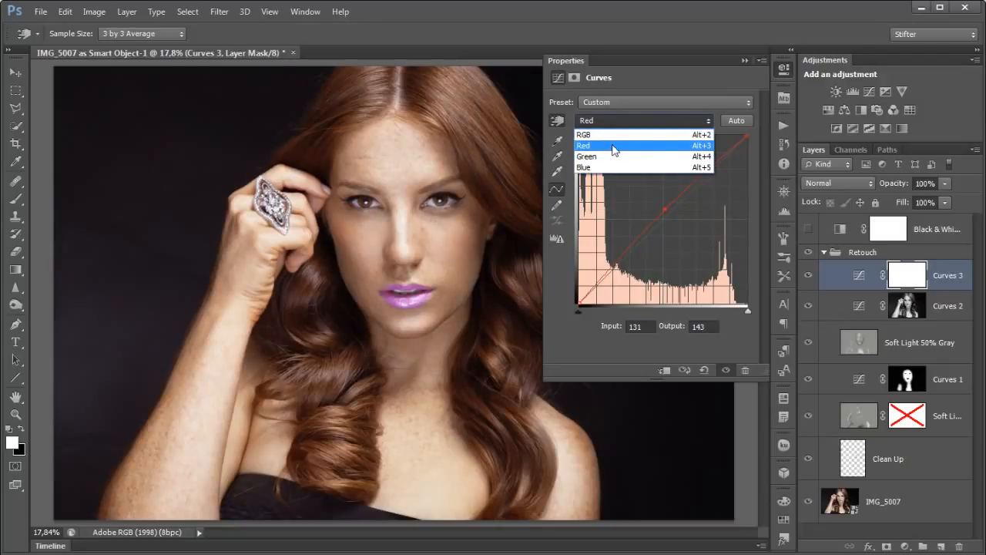
left_click(604, 165)
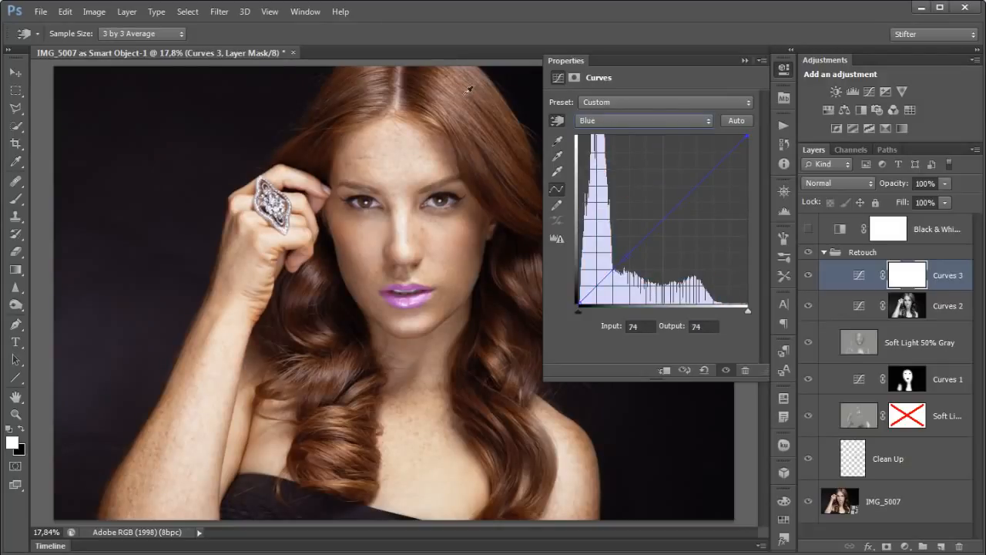
left_click_drag(467, 94, 469, 99)
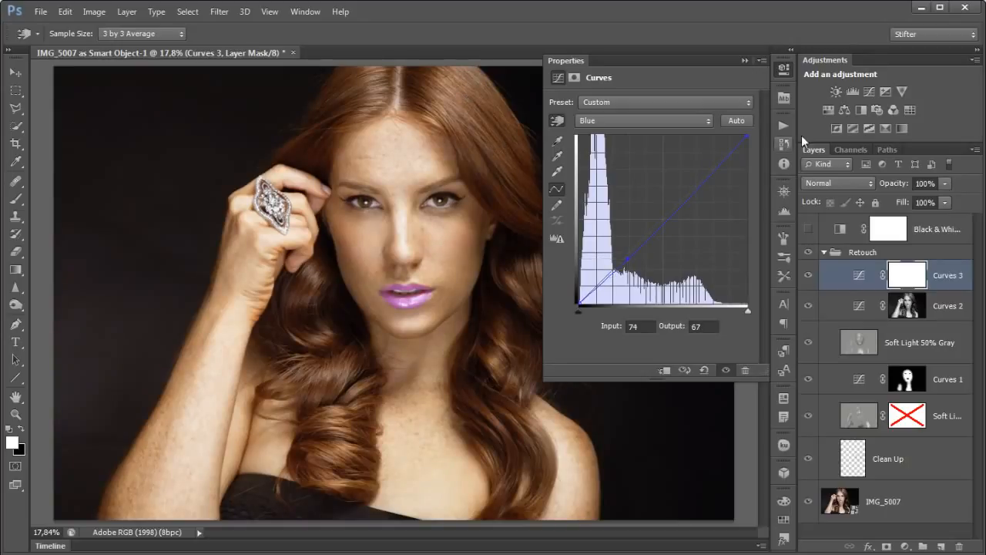
left_click(787, 73)
Invert the Curves 3 mask to black and paint the hair in with a white brush at 100% flow
key("b")
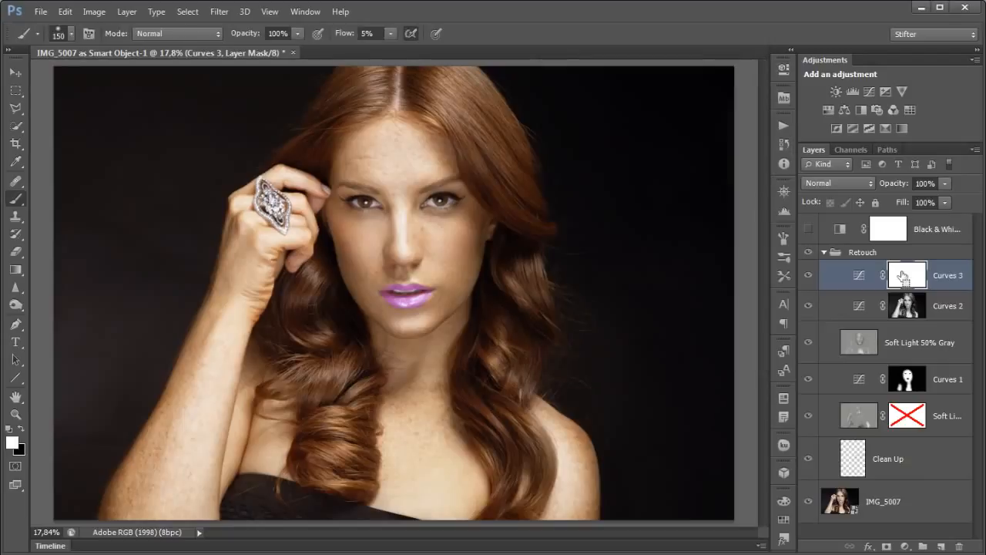
key("ctrl+i")
left_click_drag(475, 157, 505, 158)
left_click_drag(344, 34, 566, 45)
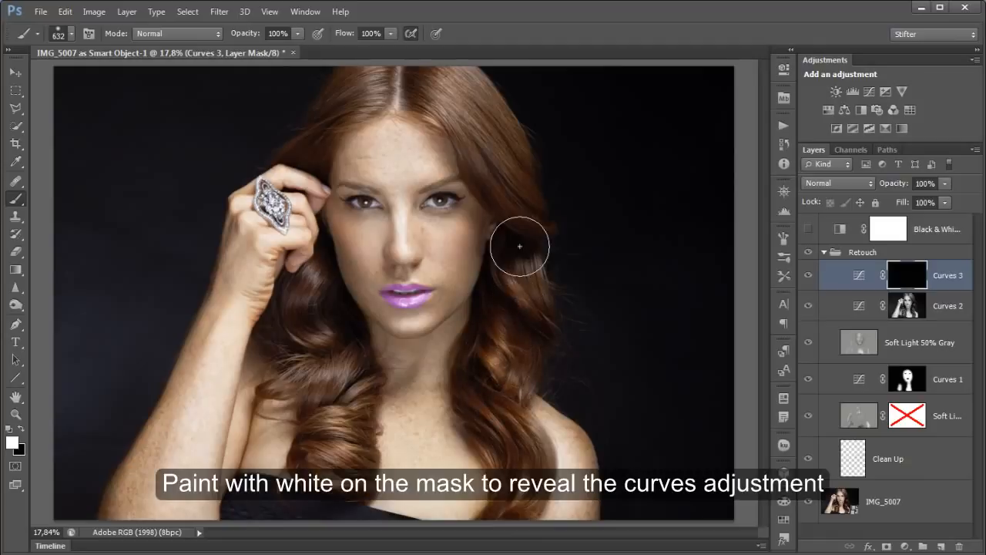
mouse_move(444, 69)
left_mouse_down()
mouse_move(404, 90)
mouse_move(388, 85)
mouse_move(314, 142)
mouse_move(385, 60)
left_mouse_up()
right_click(366, 91, "alt")
mouse_move(310, 294)
left_mouse_down()
mouse_move(296, 316)
mouse_move(301, 379)
mouse_move(309, 361)
mouse_move(337, 409)
mouse_move(341, 360)
mouse_move(356, 394)
mouse_move(328, 282)
mouse_move(328, 351)
mouse_move(297, 380)
mouse_move(345, 338)
mouse_move(328, 301)
mouse_move(345, 443)
mouse_move(320, 471)
mouse_move(321, 445)
mouse_move(345, 492)
mouse_move(352, 461)
mouse_move(339, 353)
mouse_move(342, 376)
left_mouse_up()
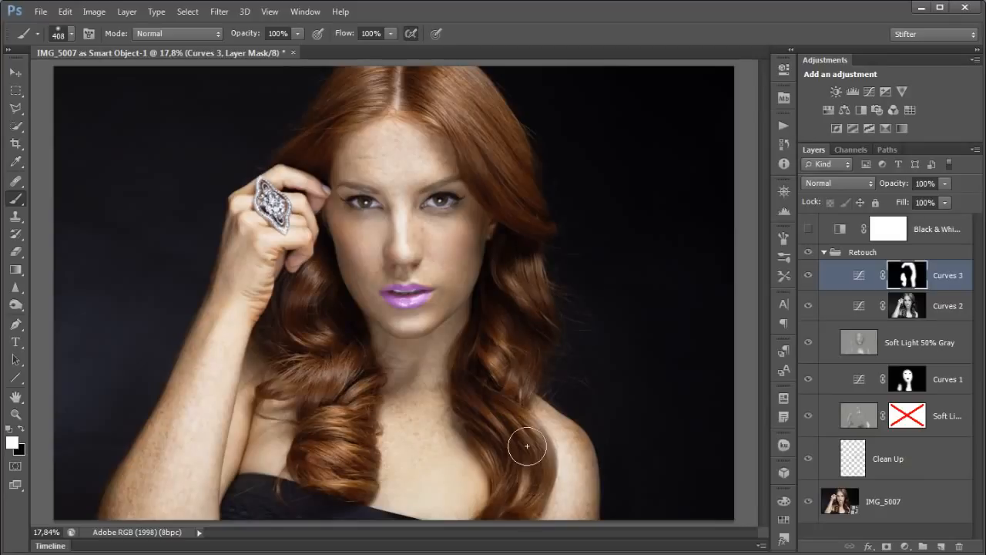
Compare the portrait with and without the Curves 3 hair coloring and inspect the hair more closely
left_click(808, 277)
left_click(808, 277)
scroll(610, 301, "up", 1)
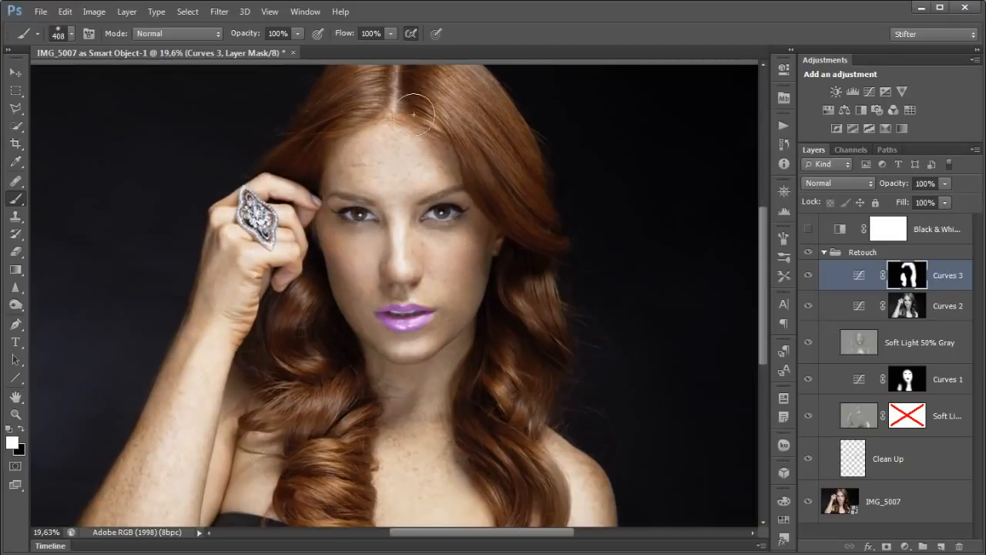
scroll(573, 271, "down", 1)
scroll(573, 271, "up", 1)
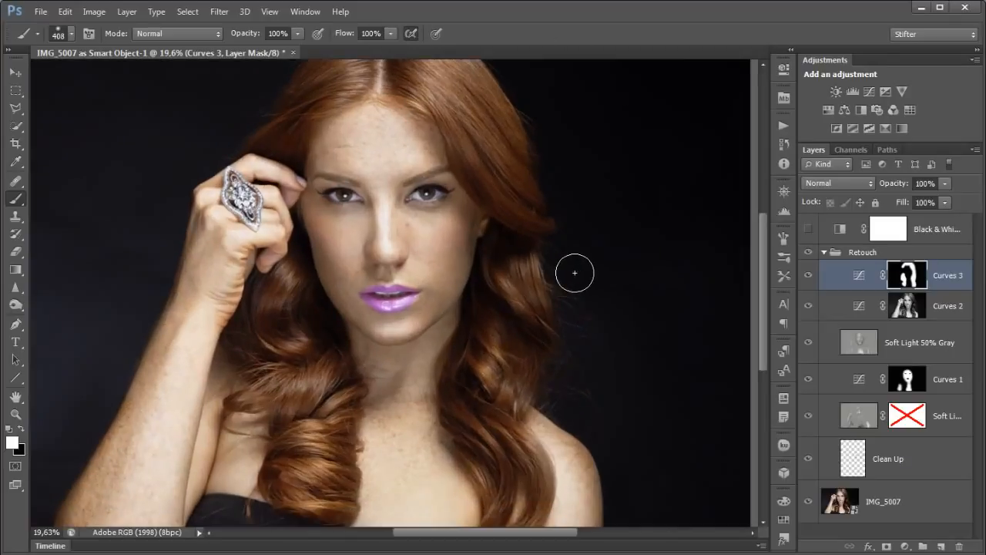
scroll(575, 272, "down", 1)
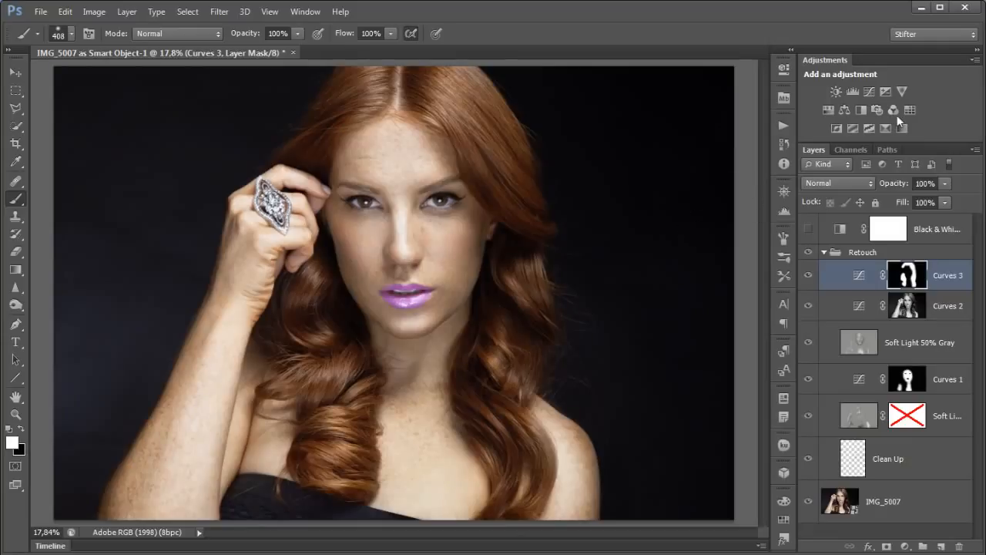
Add a Hue/Saturation adjustment above Curves 3, target the Reds by sampling the skin, and raise their saturation
left_click(829, 108)
left_click(829, 108)
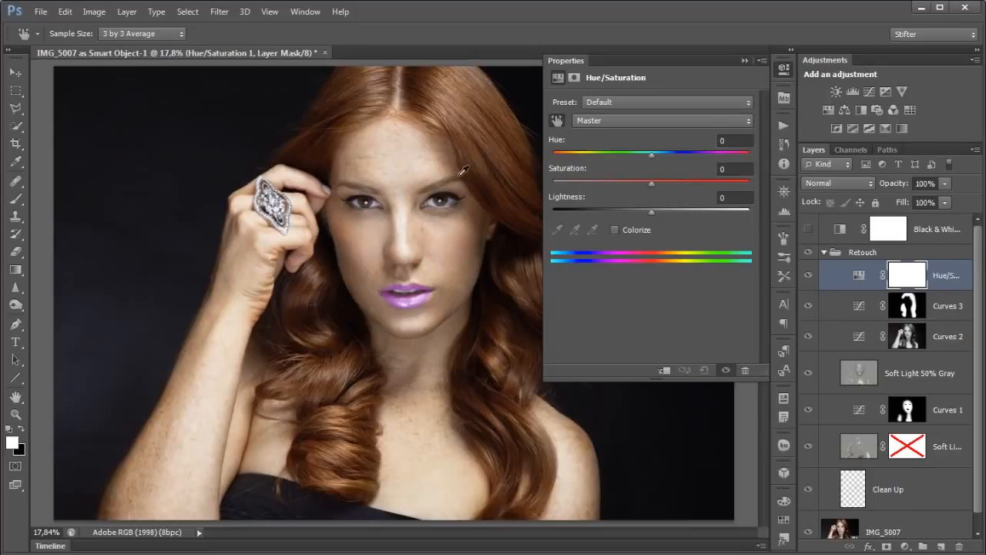
left_click(414, 170)
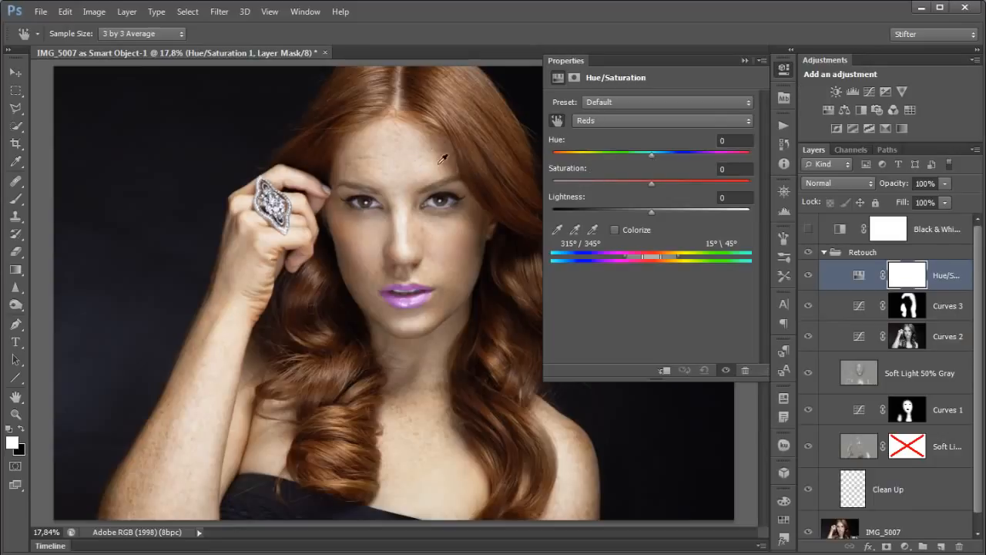
left_click(557, 124)
left_click_drag(649, 153, 664, 181)
left_click_drag(668, 181, 667, 181)
left_click(784, 72)
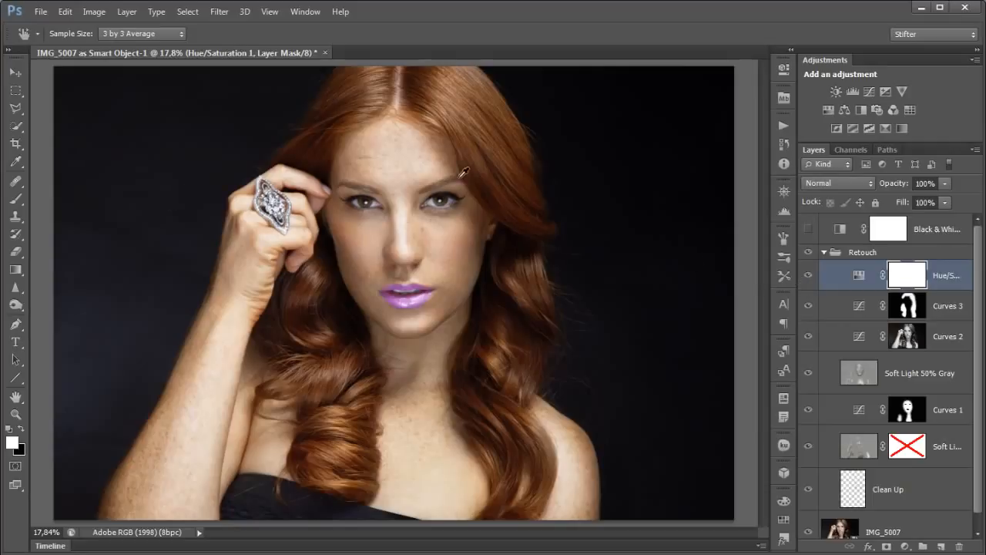
Load the Curves 3 hair mask as a selection, fill it with black on the Hue/Saturation mask, and deselect
left_click(911, 306, "ctrl")
key("b")
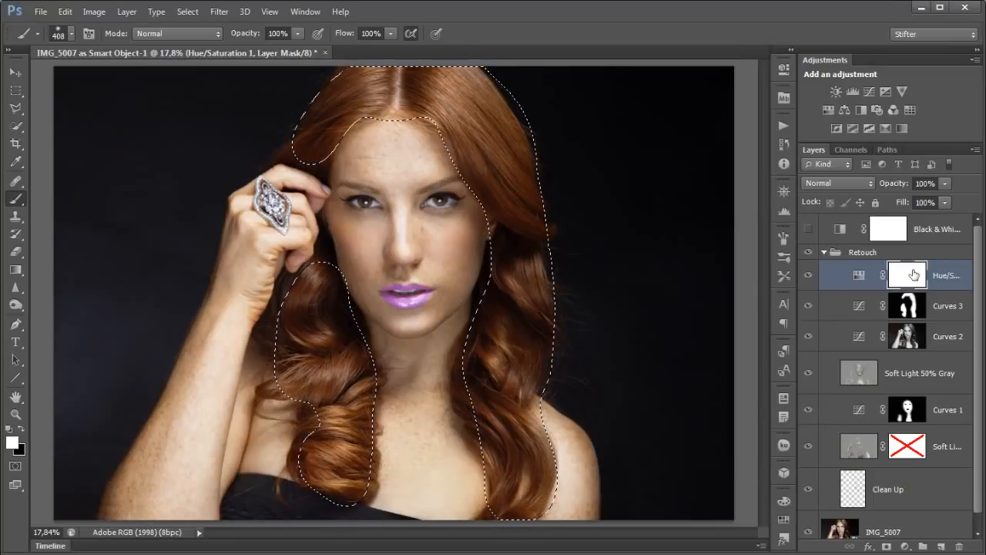
key("ctrl+BackSpace")
key("ctrl+d")
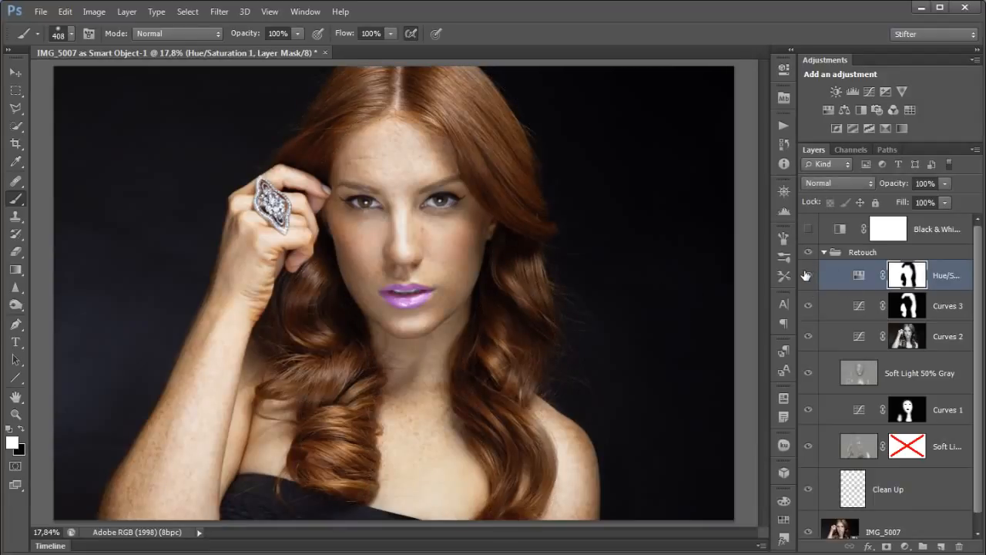
Compare the portrait with and without the whole Retouch group
left_click(824, 253)
left_click(808, 253)
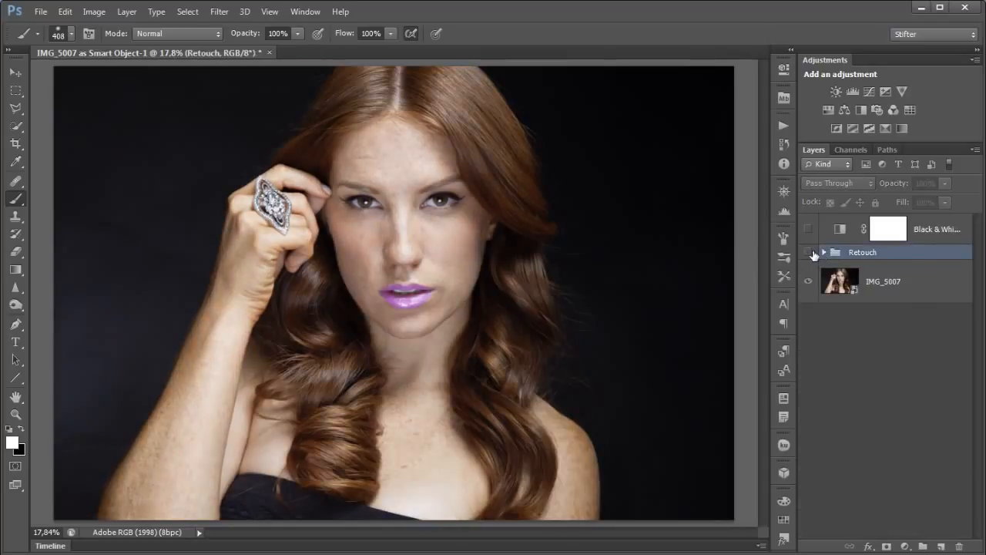
left_click(808, 252)
left_click(809, 252)
left_click(809, 252)
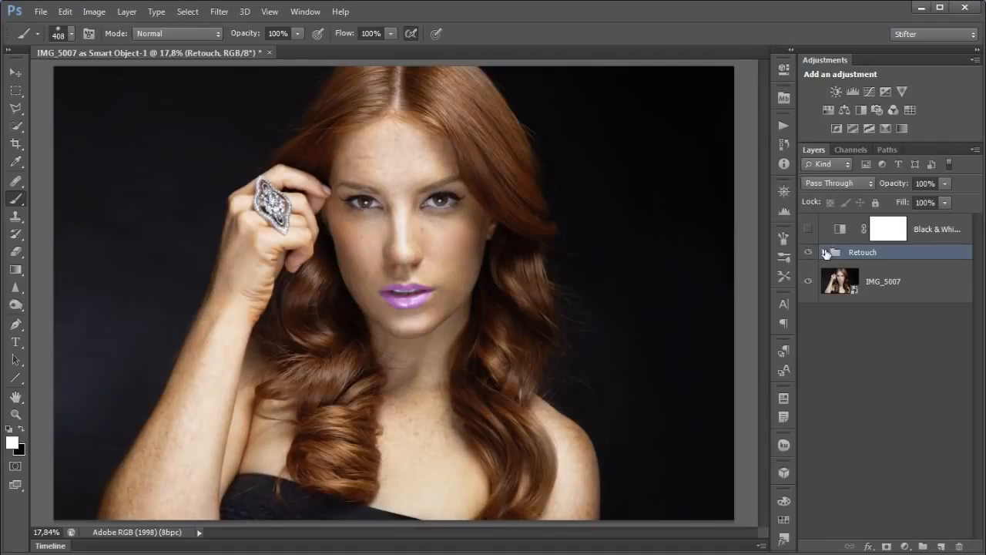
left_click(826, 252)
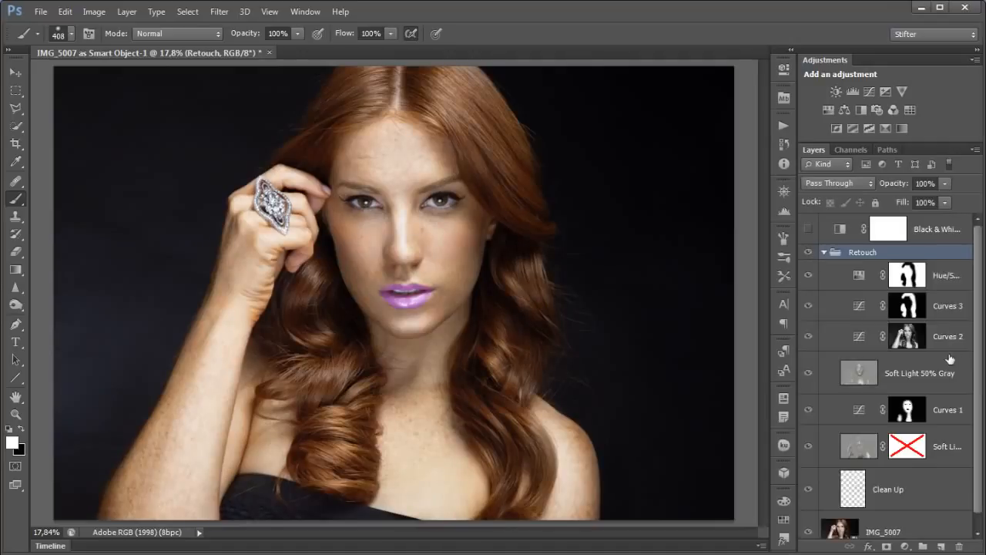
Reduce the Soft Light 50% Gray layer's opacity to 73% and compare the portrait with and without it
left_click(809, 373)
left_click(809, 373)
left_click(940, 375)
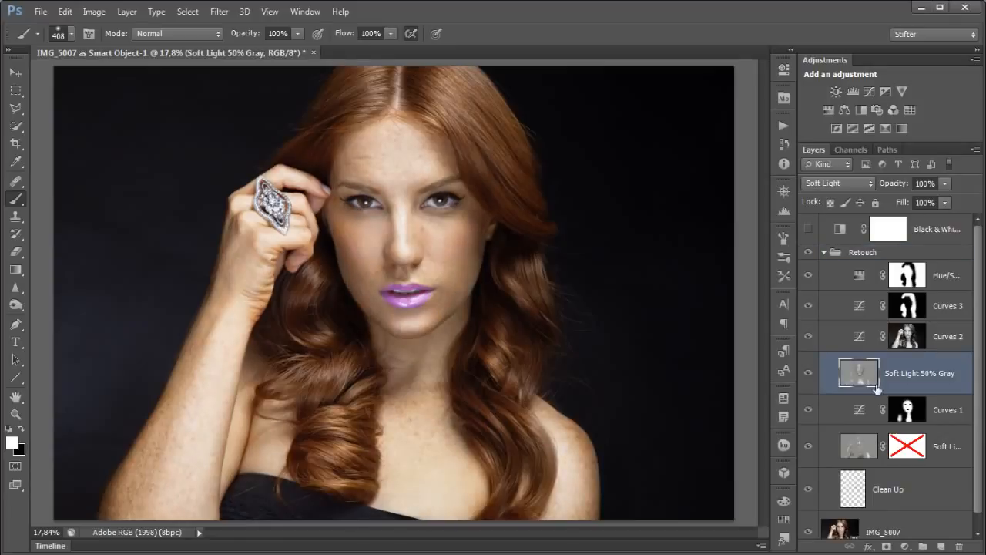
mouse_move(890, 185)
left_mouse_down()
mouse_move(750, 174)
mouse_move(803, 181)
left_mouse_up()
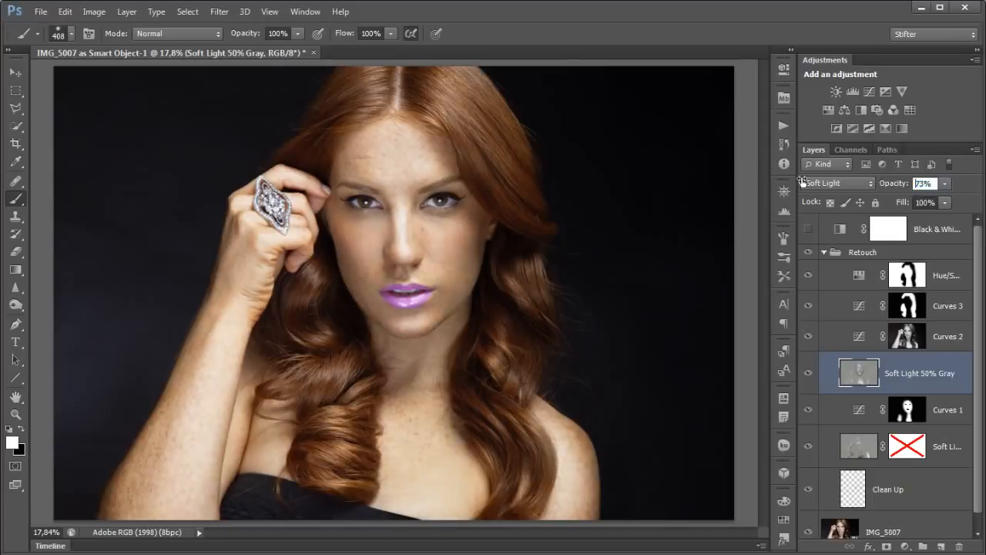
left_click(809, 372)
left_click(809, 373)
left_click(809, 373)
left_click(809, 373)
Add a Curves adjustment above Hue/Saturation with points at input 35, output 33 and input 135, output 121
left_click(839, 279)
left_click(869, 91)
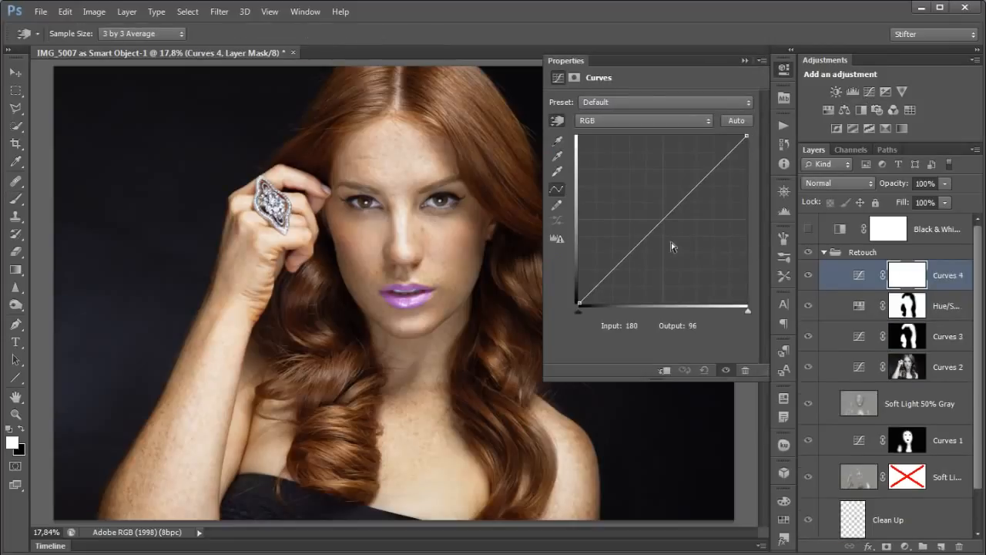
left_click_drag(610, 276, 666, 225)
left_click_drag(603, 287, 603, 280)
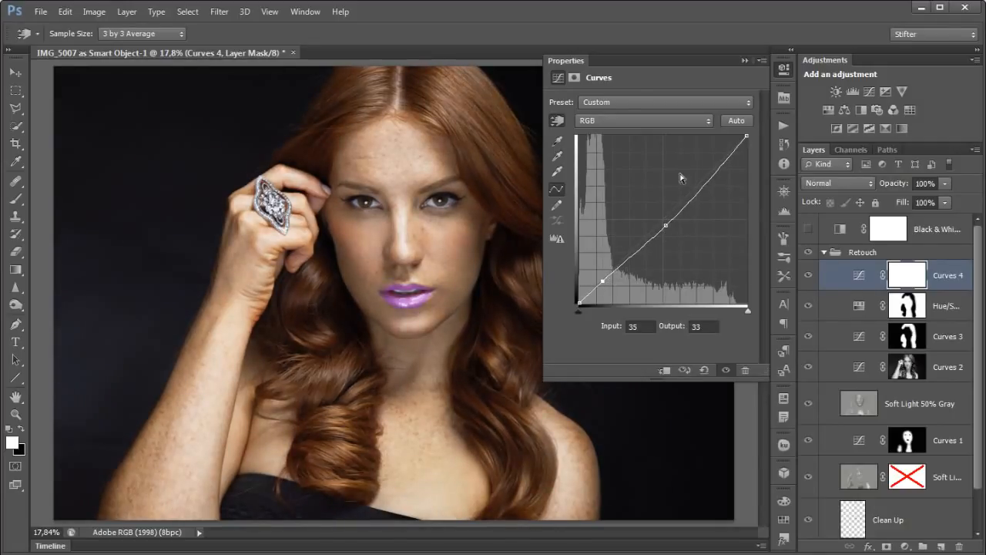
left_click_drag(666, 225, 668, 224)
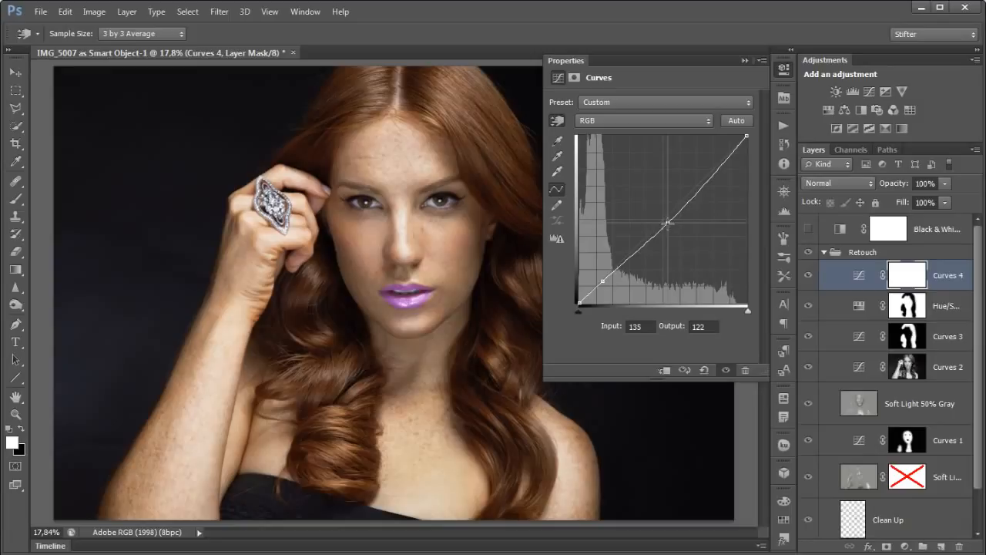
Set the Curves 4 blend mode to Luminosity and compare the portrait with and without the layer
left_click(833, 183)
left_click(828, 537)
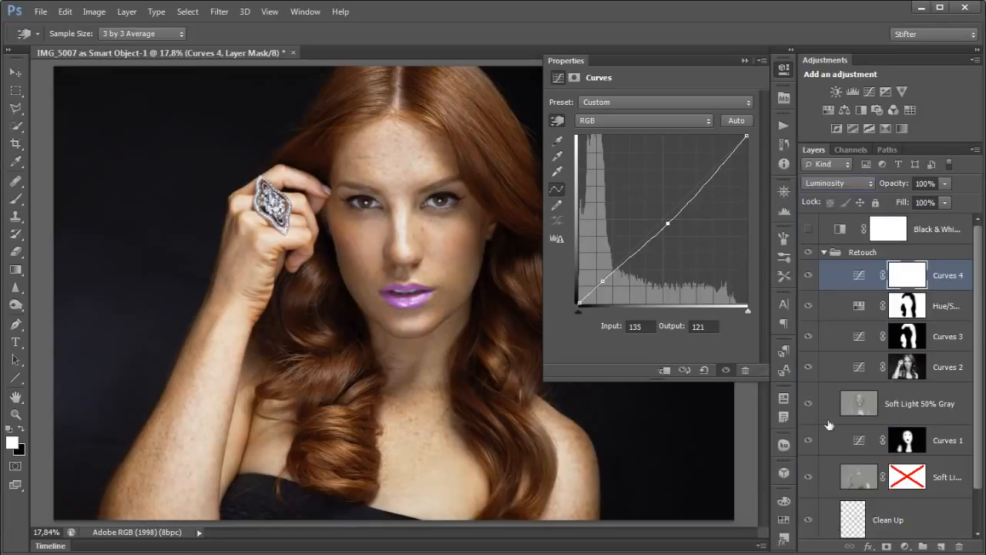
left_click(783, 69)
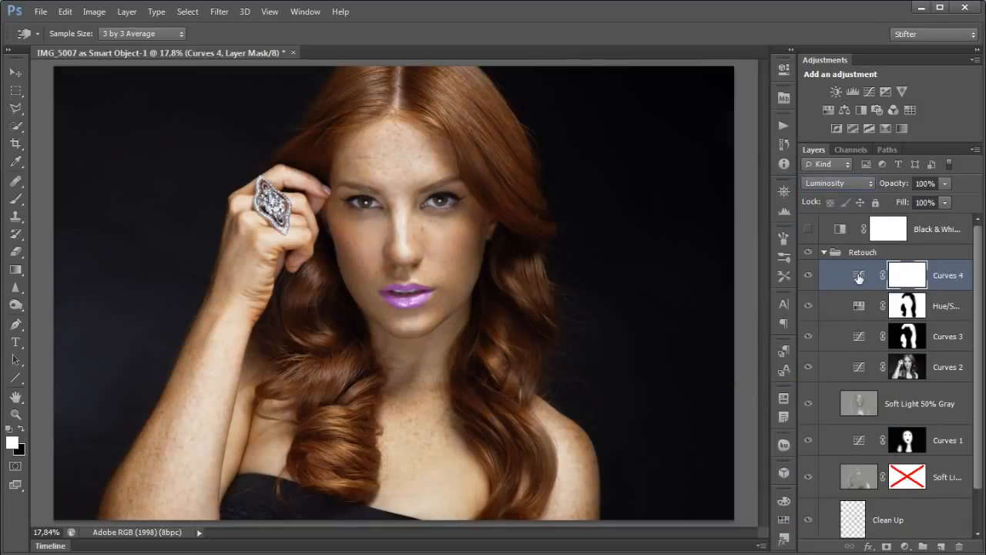
left_click(808, 275)
left_click(807, 275)
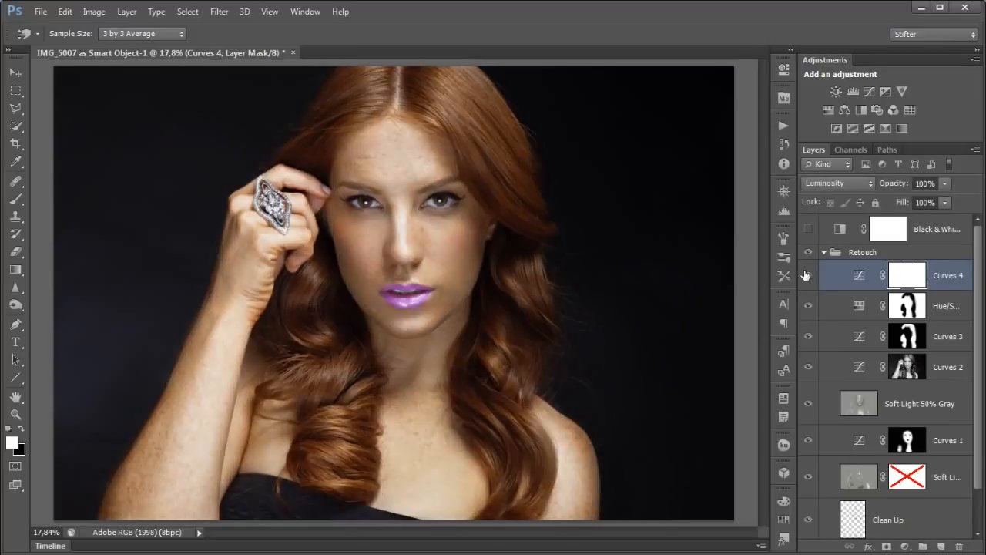
Try the Color blend mode on Curves 4 and return the layer to Luminosity
left_click(817, 184)
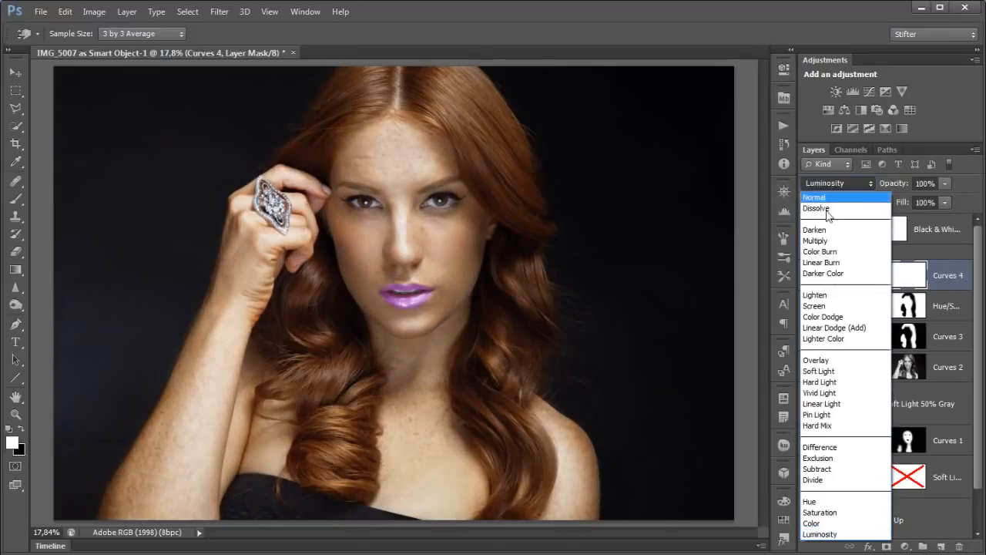
left_click(834, 533)
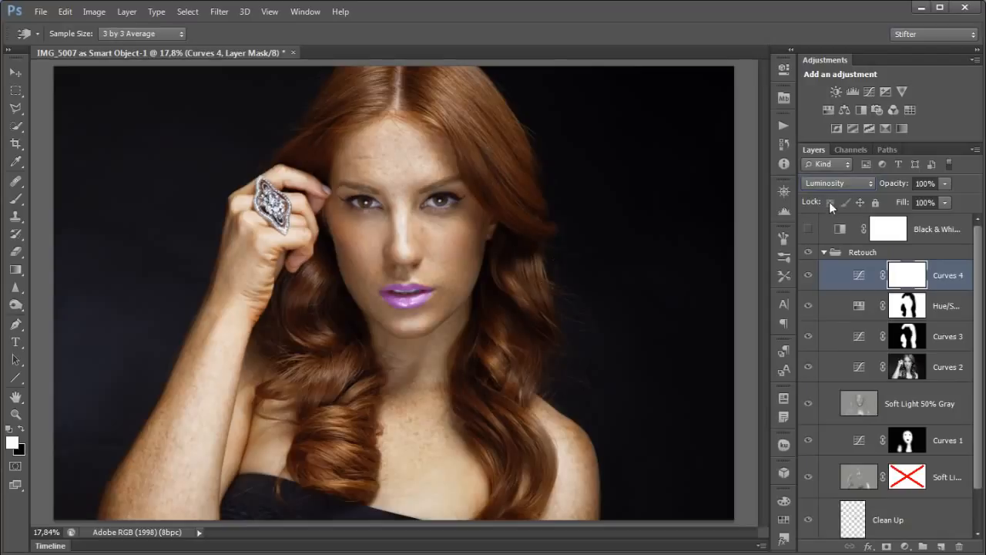
left_click(836, 182)
left_click(831, 524)
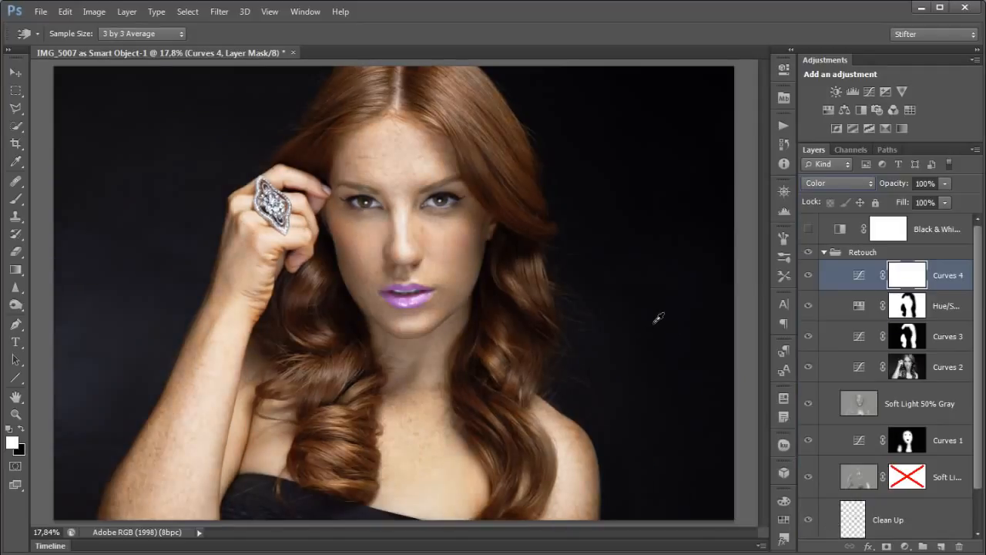
left_click(831, 187)
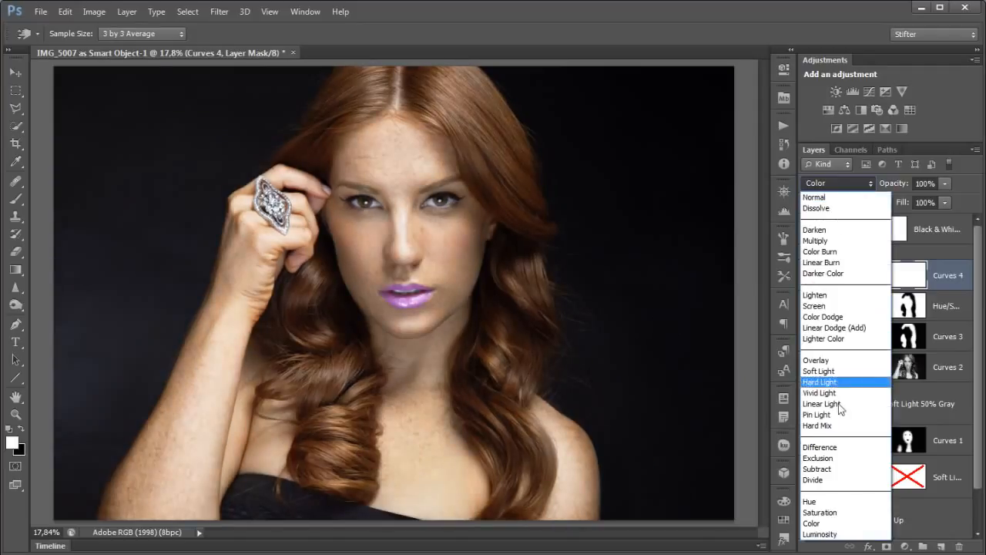
left_click(831, 534)
Compare the portrait with and without the Curves 4 layer in Luminosity mode
left_click(807, 275)
left_click(807, 275)
left_click(807, 275)
left_click(806, 275)
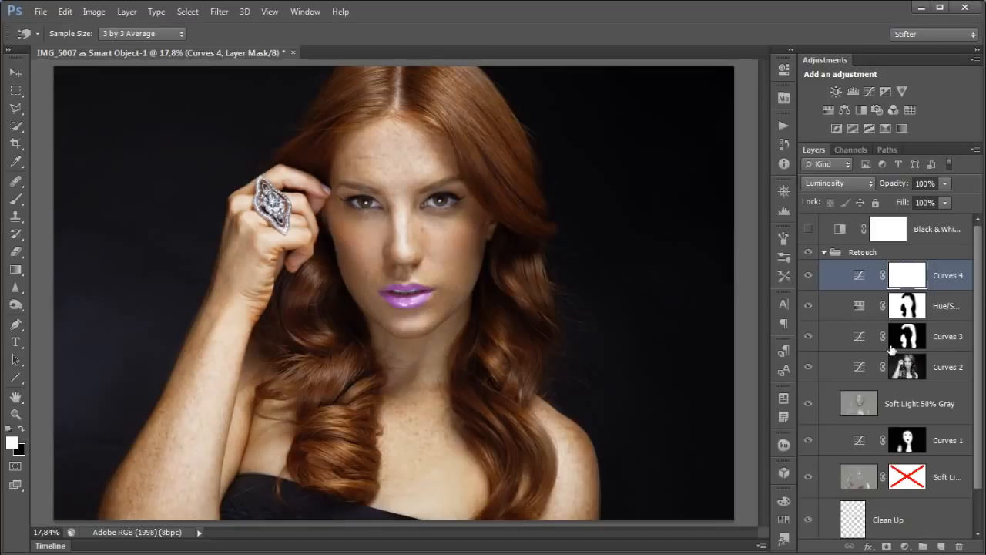
Compare the portrait with and without each of the Soft Light 50% Gray, Curves 1, Curves 2, lower Soft Light and Hue/Saturation layers
left_click(809, 403)
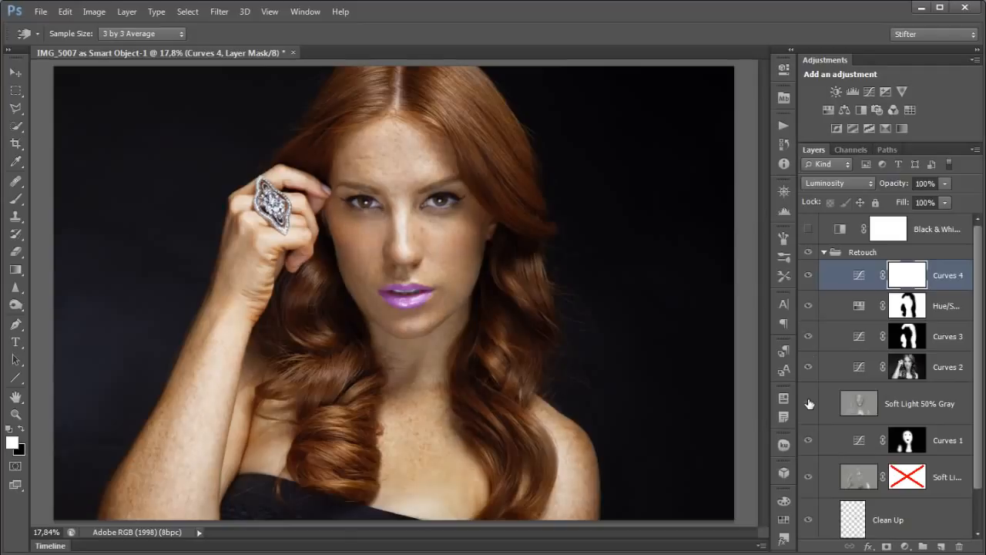
left_click(808, 403)
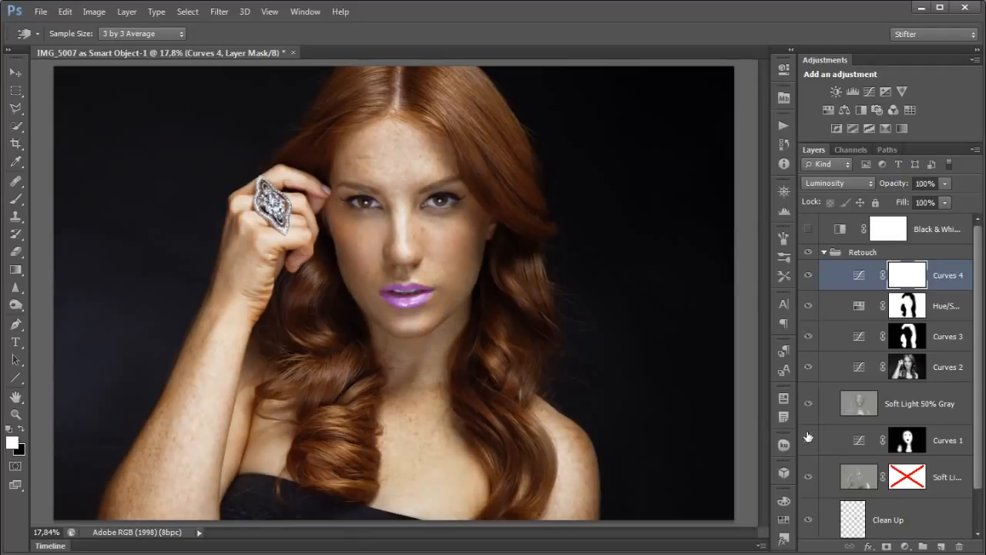
left_click(808, 440)
left_click(808, 439)
left_click(808, 368)
left_click(809, 369)
left_click(808, 477)
left_click(808, 477)
left_click(809, 311)
left_click(809, 309)
Delete the Hue/Saturation 1 adjustment layer together with its mask from the Retouch group
key("b")
left_click(817, 310)
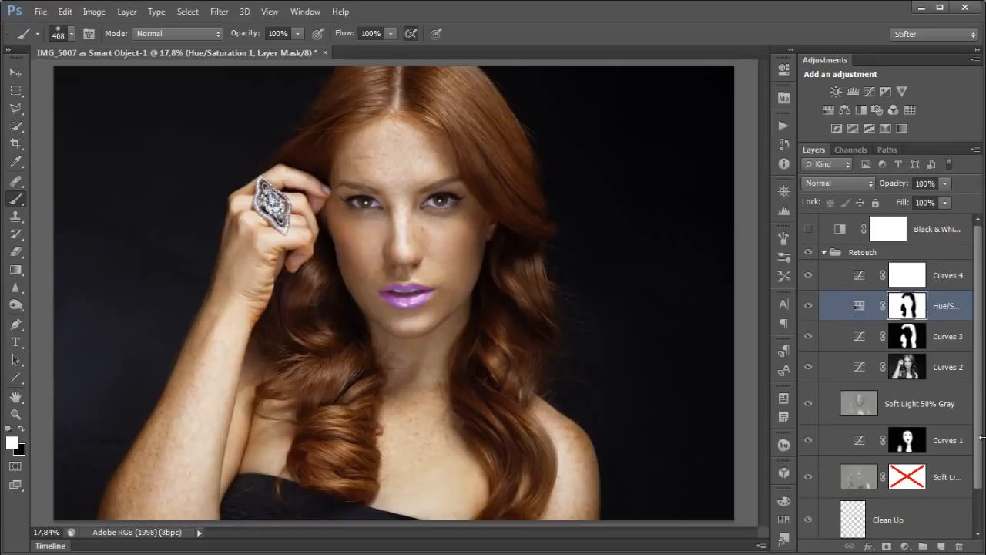
left_click(960, 546)
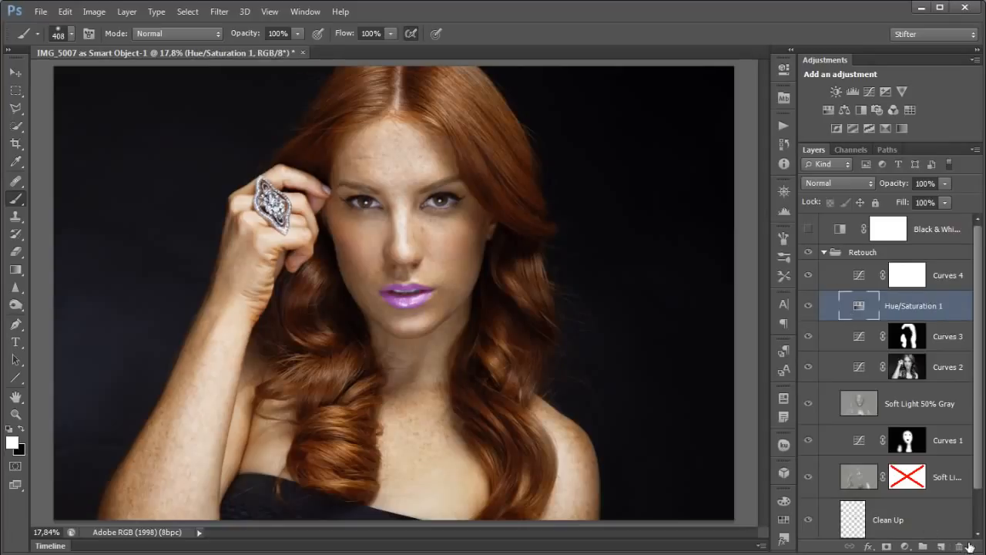
left_click(961, 546)
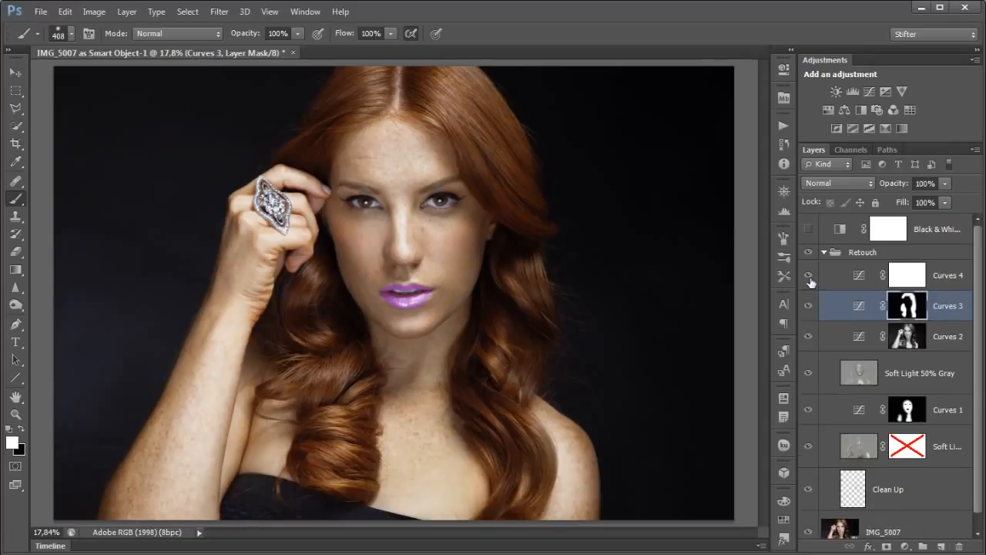
Compare the portrait with and without Curves 4, and with and without the whole Retouch group
left_click(808, 275)
left_click(809, 276)
left_click(808, 253)
left_click(808, 252)
Prepare to burn the face on the Soft Light 50% Gray layer with a 125 px black brush at 3% flow
left_click(941, 374)
left_click_drag(554, 117, 321, 345)
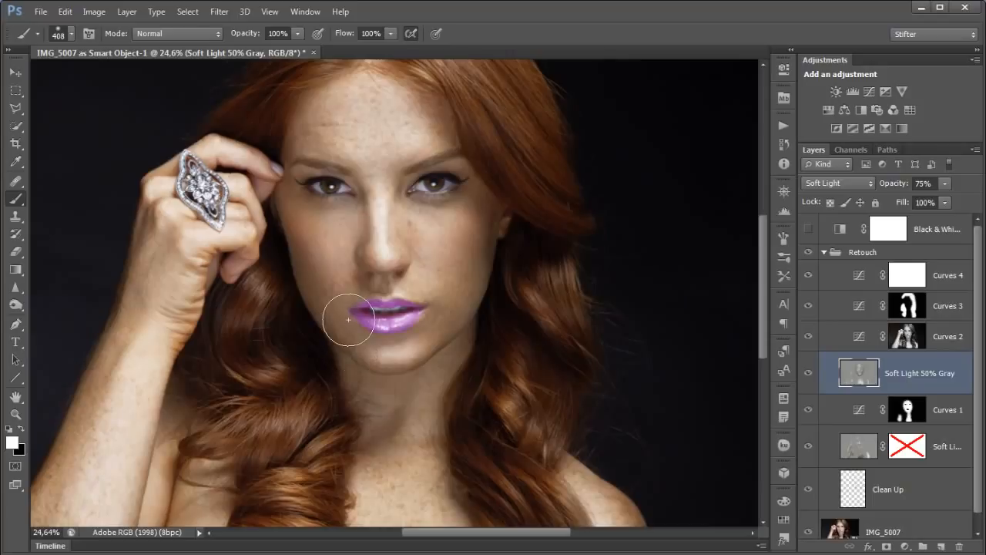
key("bracketleft")
key("bracketleft")
key("bracketleft")
key("bracketleft")
key("bracketleft")
key("bracketleft")
key("bracketleft")
key("x")
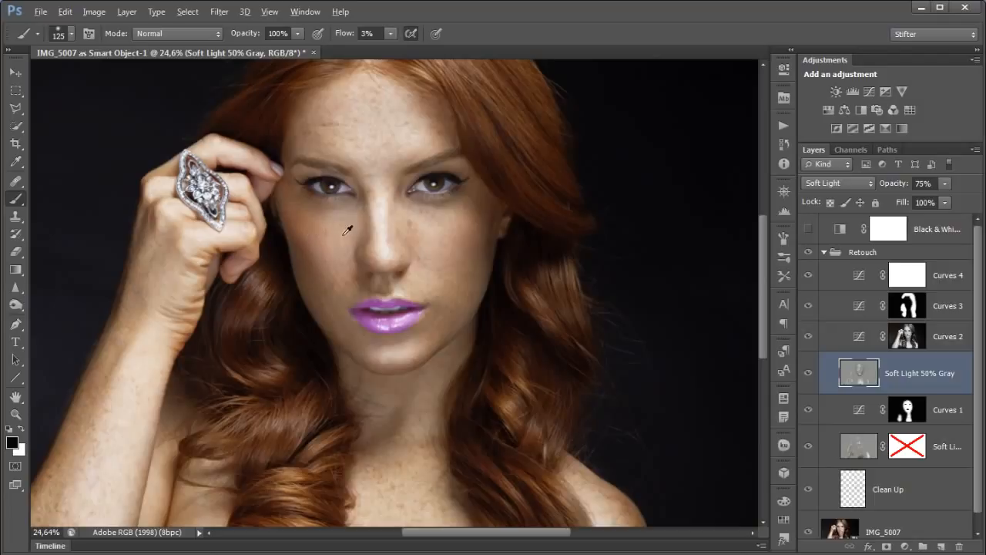
Dodge the face and forehead on the Soft Light 50% Gray layer with a white brush of 250 to 300 px at 3% flow
left_click(351, 279, "alt")
key("d")
key("x")
key("bracketright")
key("bracketright")
key("bracketright")
key("bracketright")
key("bracketright")
key("bracketright")
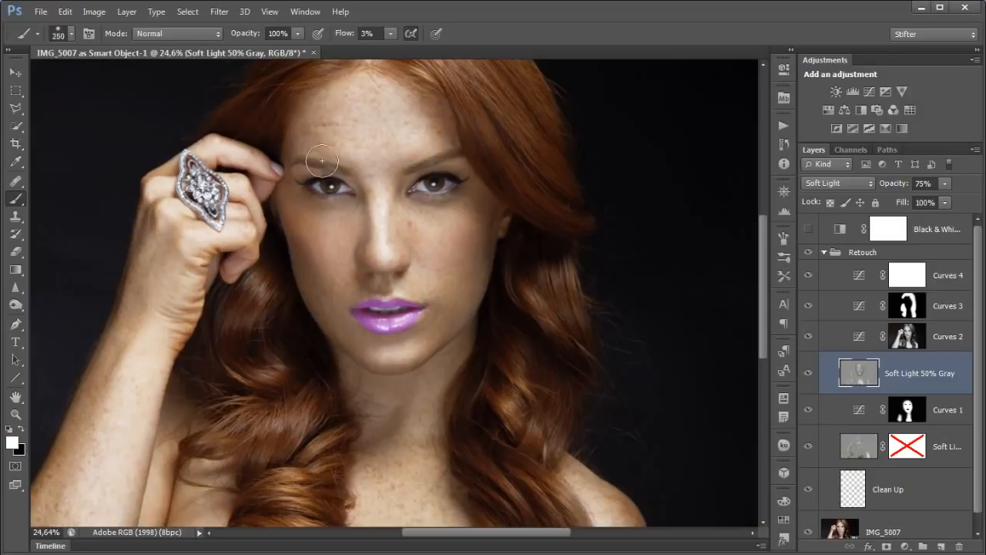
key("bracketleft")
key("bracketleft")
key("bracketleft")
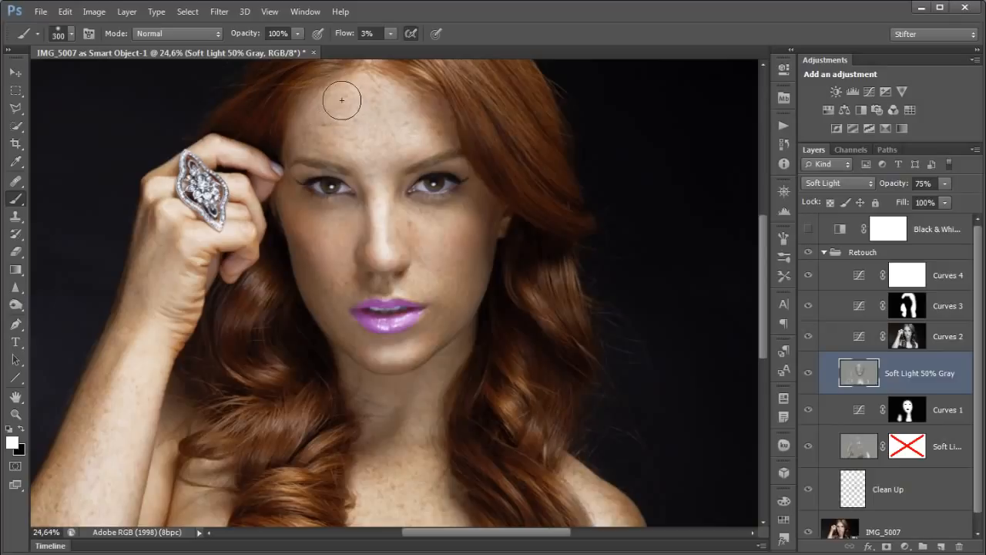
Darken the eyebrows and fine facial details with black at 5% flow, using a brush reduced from 200 to 35 px
key("x")
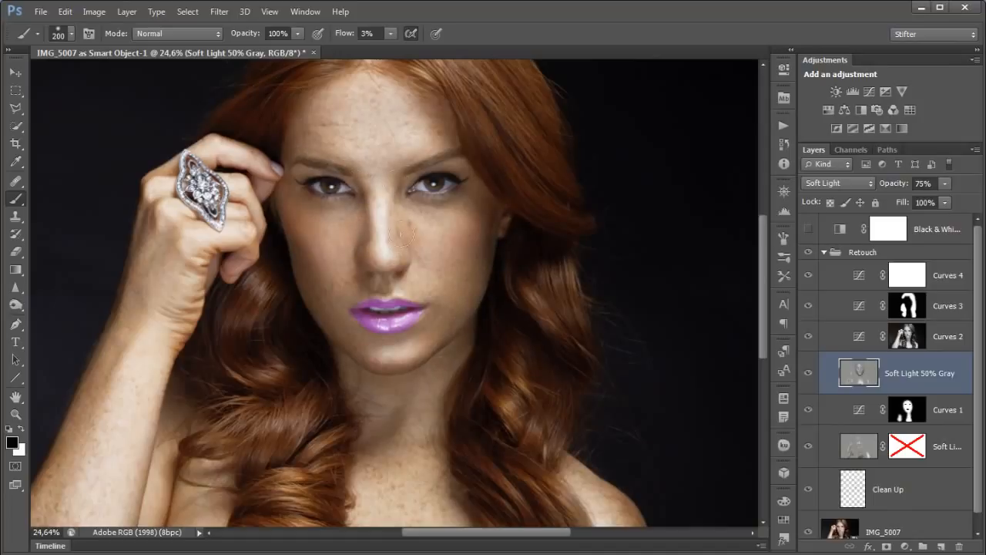
key("0")
key("5")
left_click_drag(232, 130, 545, 269)
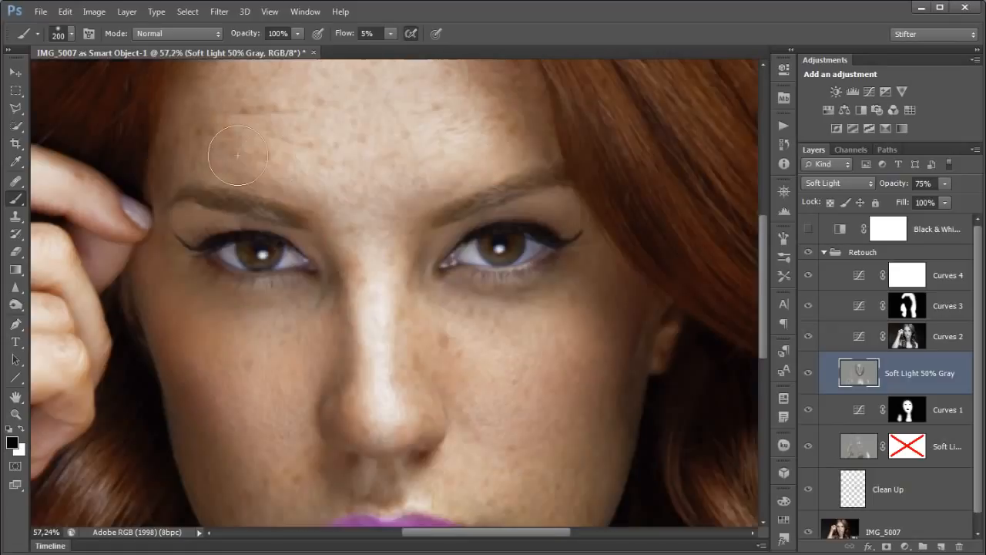
key("bracketleft")
key("bracketleft")
key("bracketleft")
key("bracketleft")
key("bracketleft")
key("bracketleft")
key("bracketleft")
key("bracketleft")
key("bracketleft")
key("bracketleft")
key("bracketleft")
key("bracketleft")
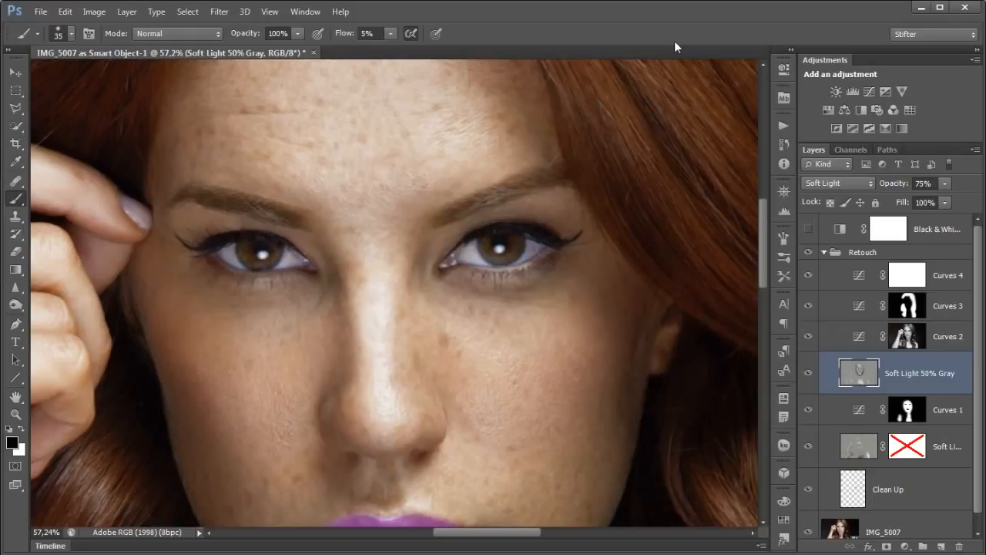
key("ctrl+0")
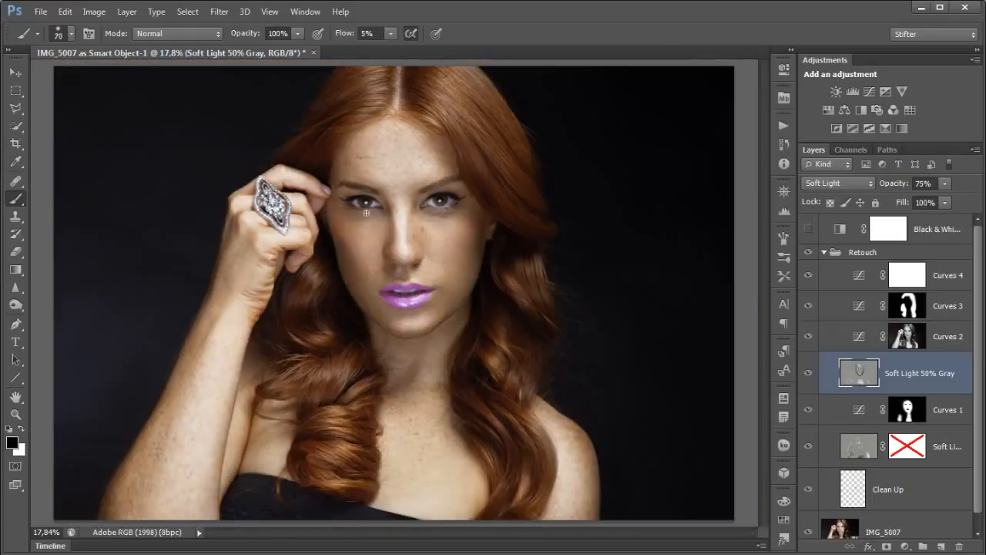
Dodge the cheeks and burn the forehead with a 175 px brush at 5% flow, and compare the result with and without the layer
key("bracketright")
key("x")
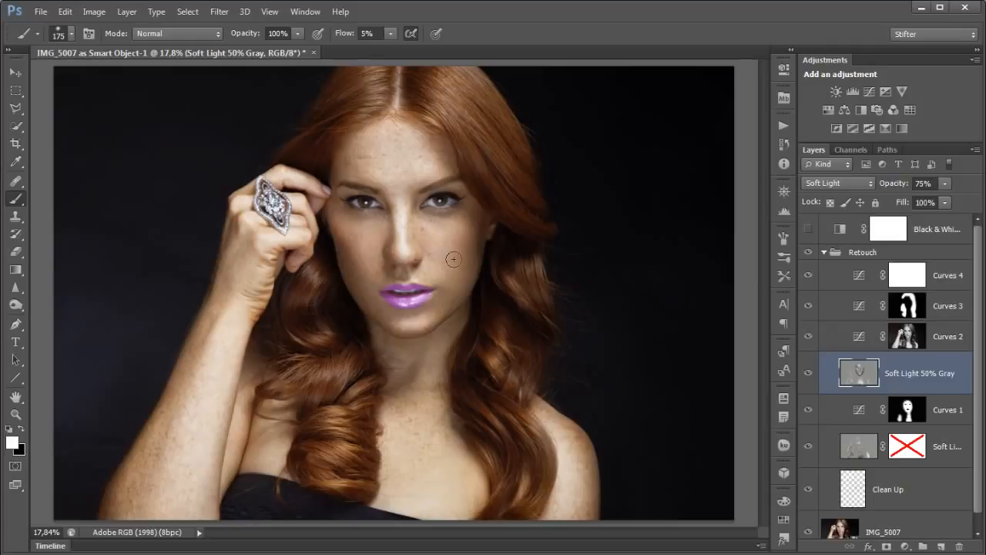
key("x")
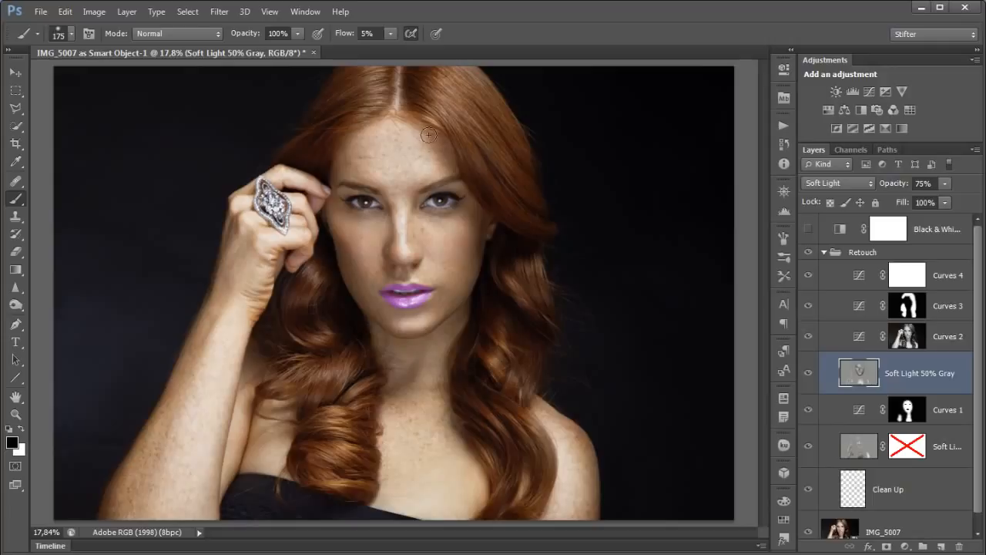
mouse_move(357, 164)
left_mouse_down()
mouse_move(372, 121)
mouse_move(362, 156)
mouse_move(391, 120)
mouse_move(424, 159)
mouse_move(379, 138)
left_mouse_up()
left_click(808, 374)
left_click(809, 374)
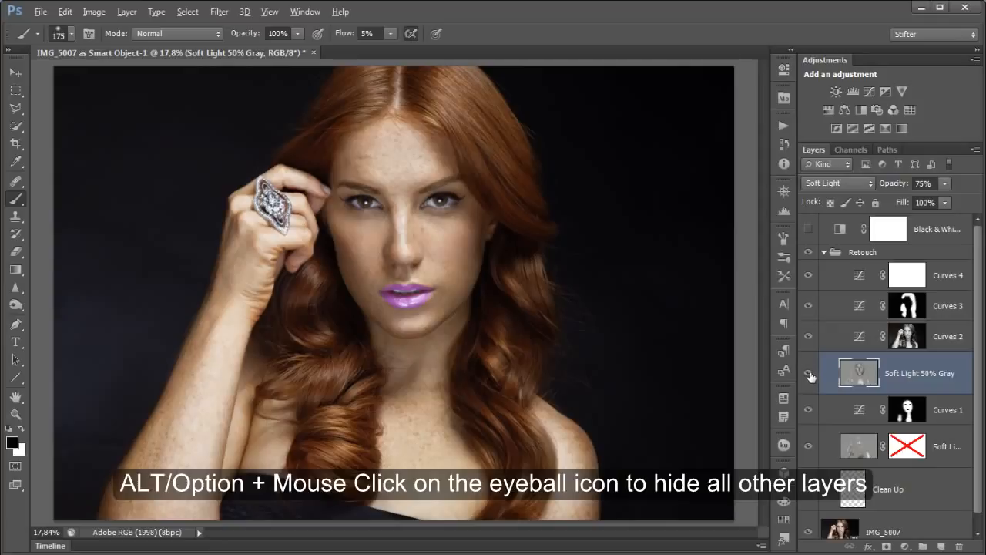
Isolate the Soft Light 50% Gray layer to examine its strokes at different opacities and its blend mode, and compare the portrait with and without it
left_click(808, 375, "alt")
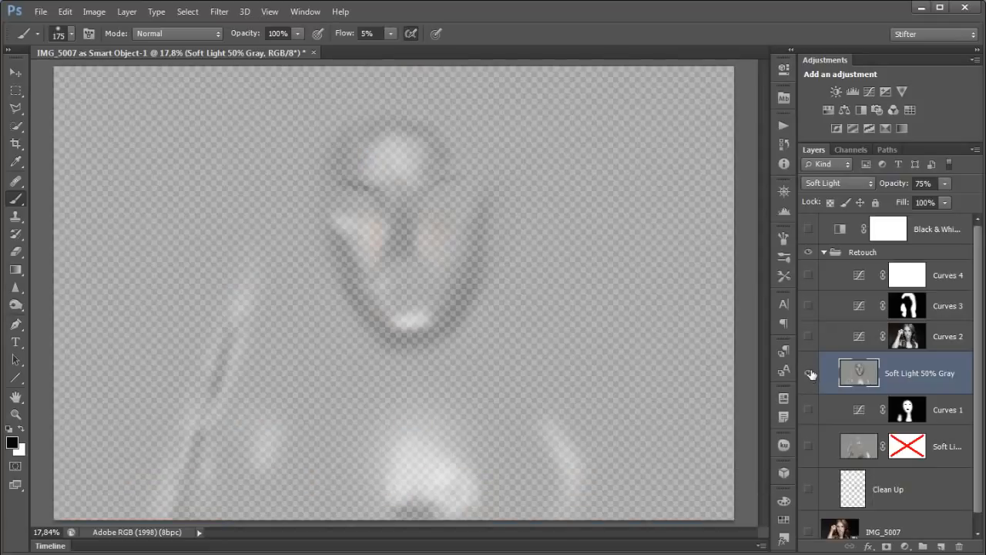
left_click_drag(894, 187, 971, 193)
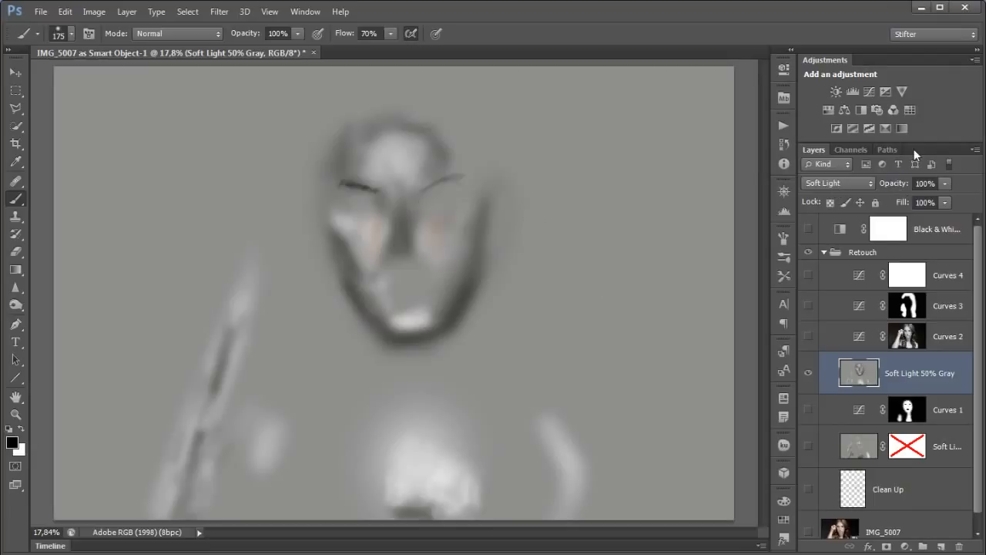
mouse_move(896, 185)
left_mouse_down()
mouse_move(887, 185)
mouse_move(906, 182)
left_mouse_up()
left_click(852, 184)
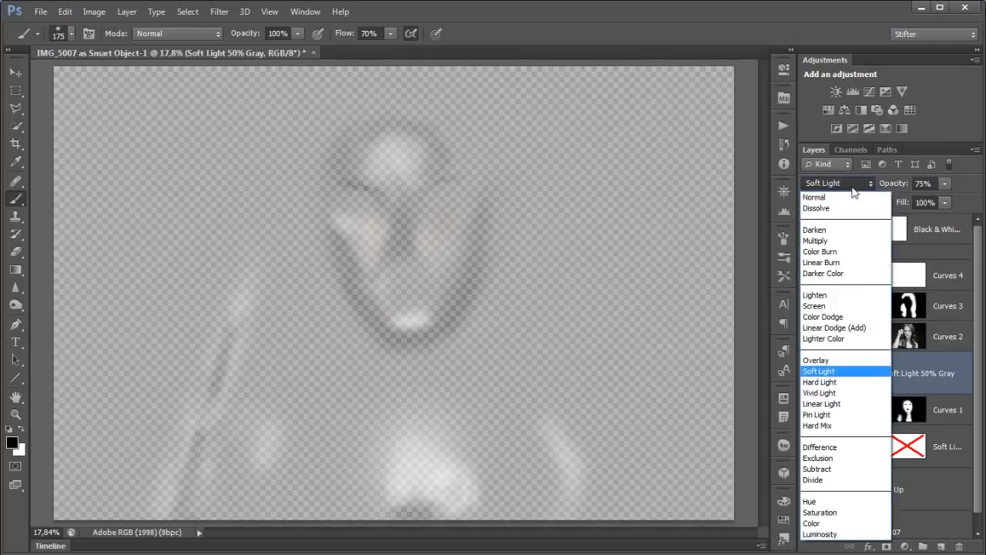
left_click(831, 373)
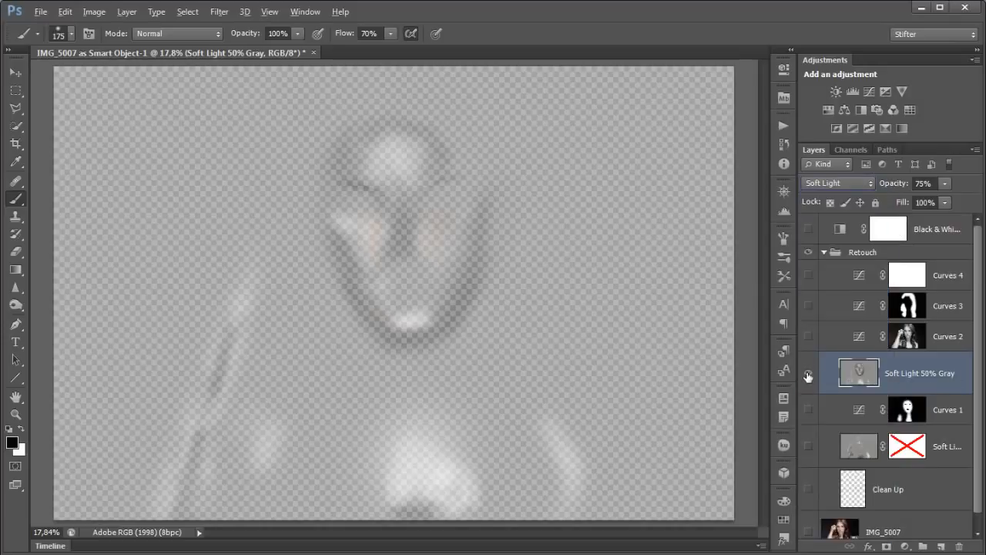
left_click(808, 375, "alt")
left_click(808, 373)
left_click(808, 372)
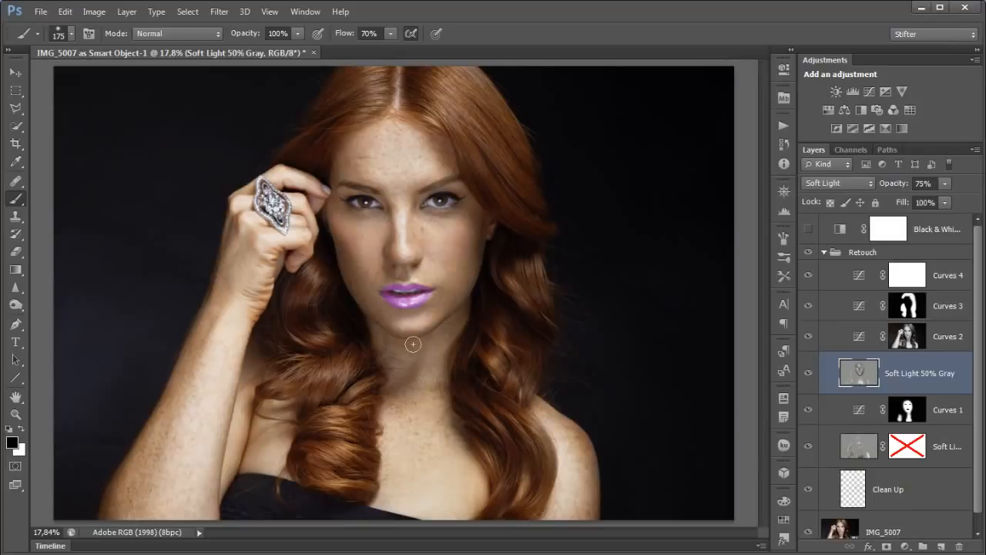
Enlarge the black brush to 600 px and burn the shaded areas on the Soft Light 50% Gray layer
key("bracketright")
key("bracketright")
key("bracketright")
key("bracketright")
key("bracketright")
key("bracketright")
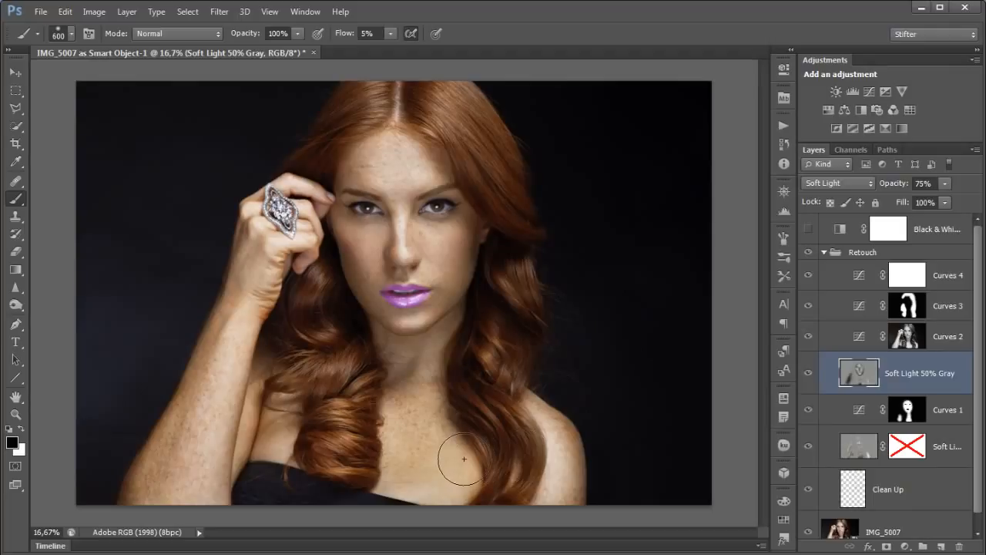
Reduce the brush to 200 px, switch to white and dodge the lower hair curls
key("bracketleft")
key("bracketleft")
key("bracketleft")
key("bracketleft")
key("x")
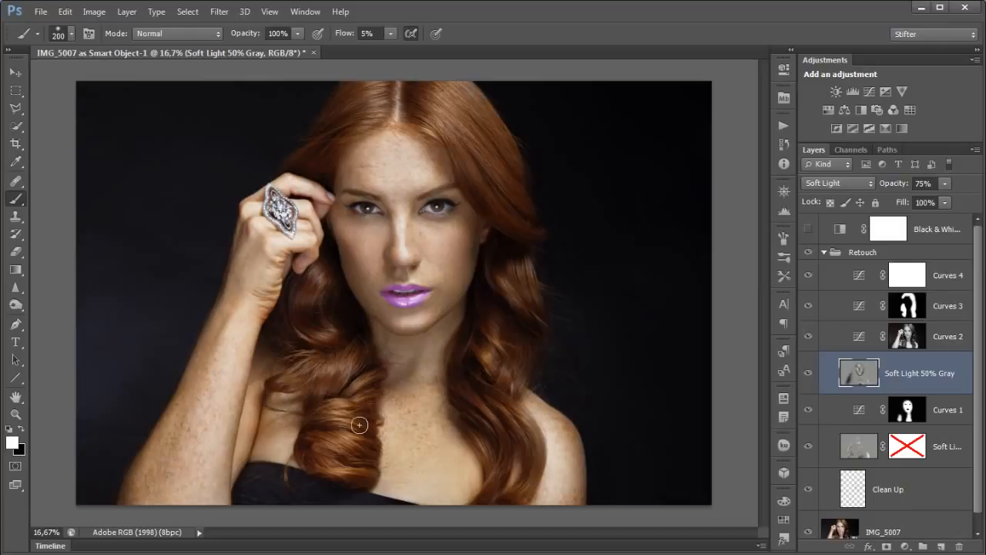
left_click_drag(459, 470, 466, 497)
key("x")
key("x")
Add a Vibrance adjustment layer above Curves 4, lower the vibrance slightly and compare the image with and without it
left_click(940, 276)
left_click(903, 91)
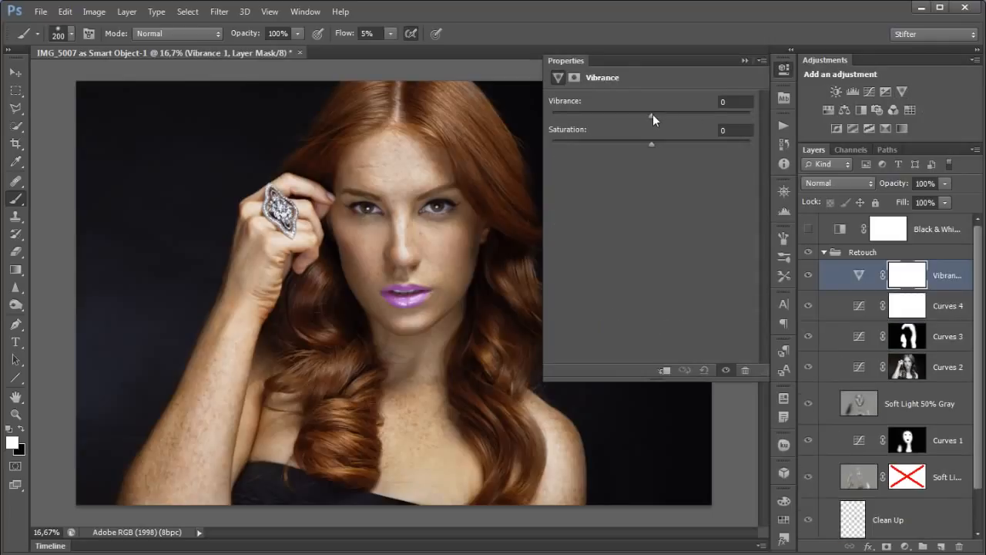
left_click_drag(653, 114, 664, 142)
left_click_drag(628, 116, 633, 115)
left_click(784, 69)
left_click(808, 275)
left_click(808, 275)
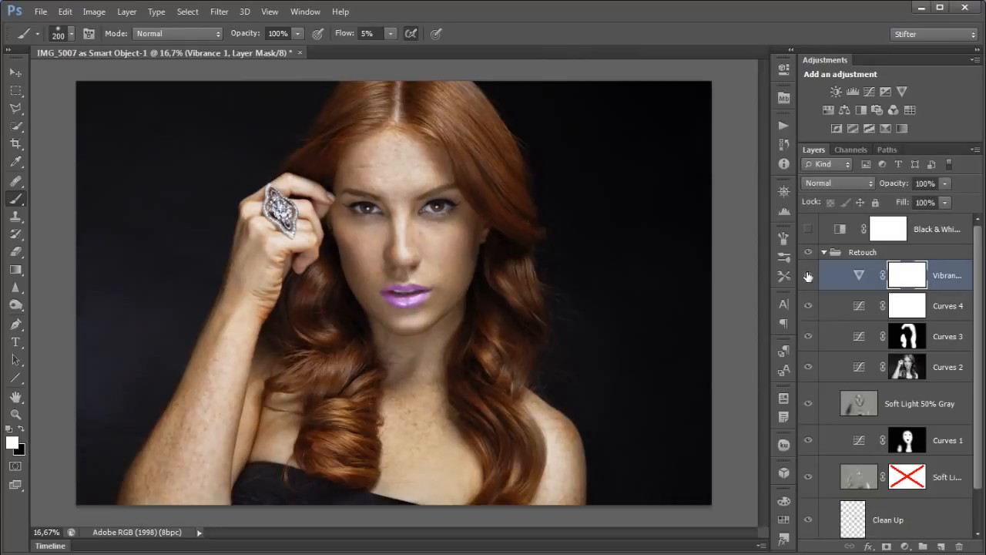
left_click(809, 276)
left_click(808, 276)
Refine the dodging and burning of the hand and face on the Soft Light 50% Gray layer, alternating black and white at 5% flow
left_click(857, 400)
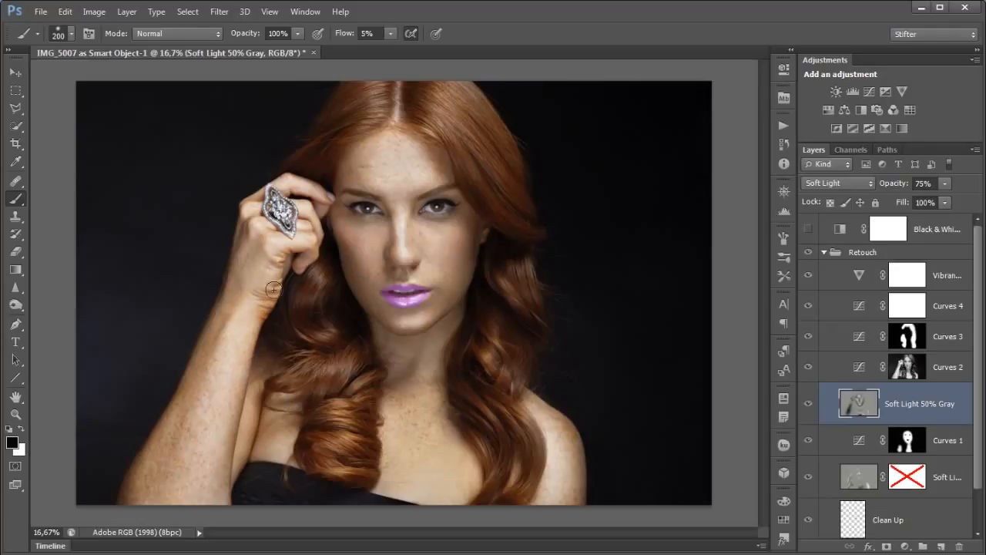
mouse_move(273, 218)
left_mouse_down()
mouse_move(288, 97)
mouse_move(362, 226)
left_mouse_up()
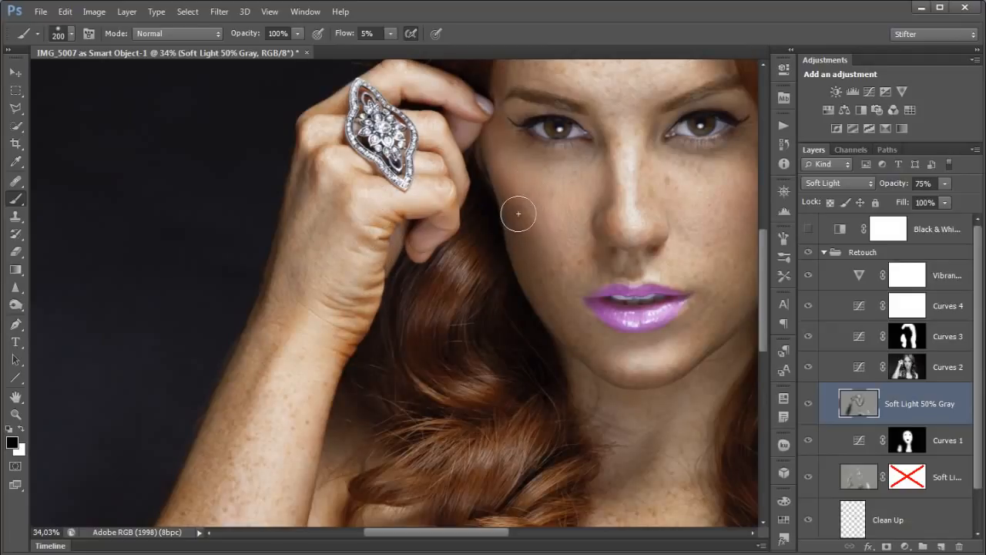
key("x")
key("x")
key("x")
left_click_drag(548, 240, 530, 223)
key("x")
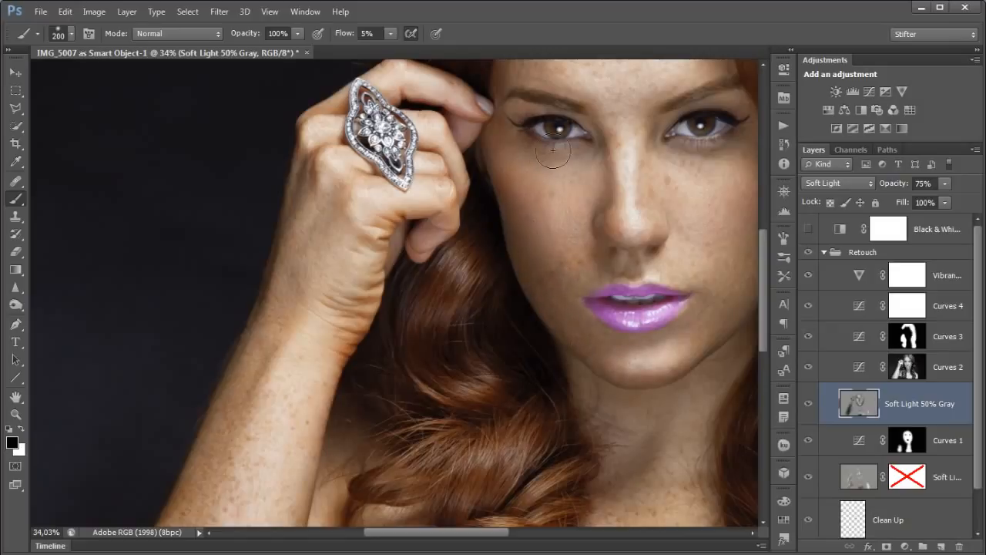
left_click_drag(580, 79, 508, 218)
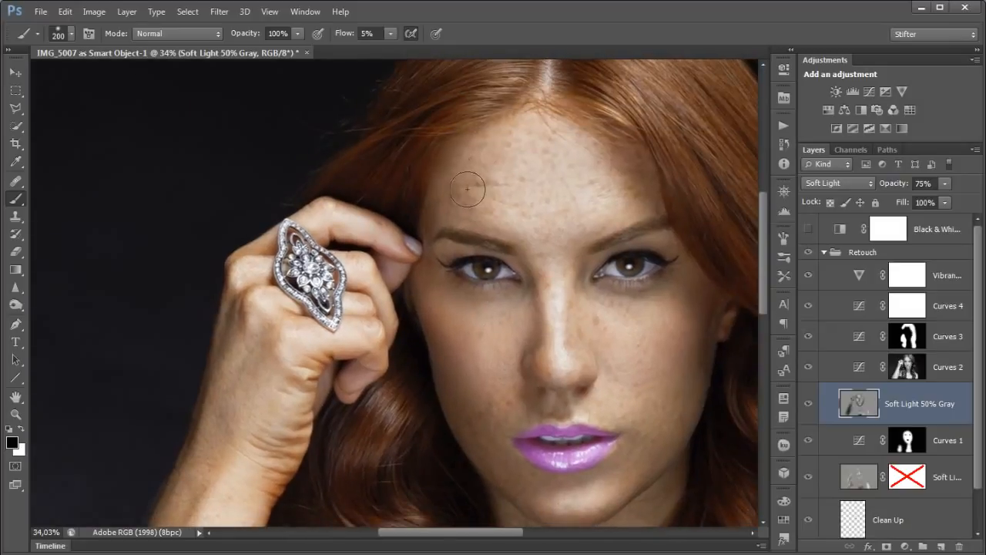
left_click_drag(563, 295, 464, 110)
key("x")
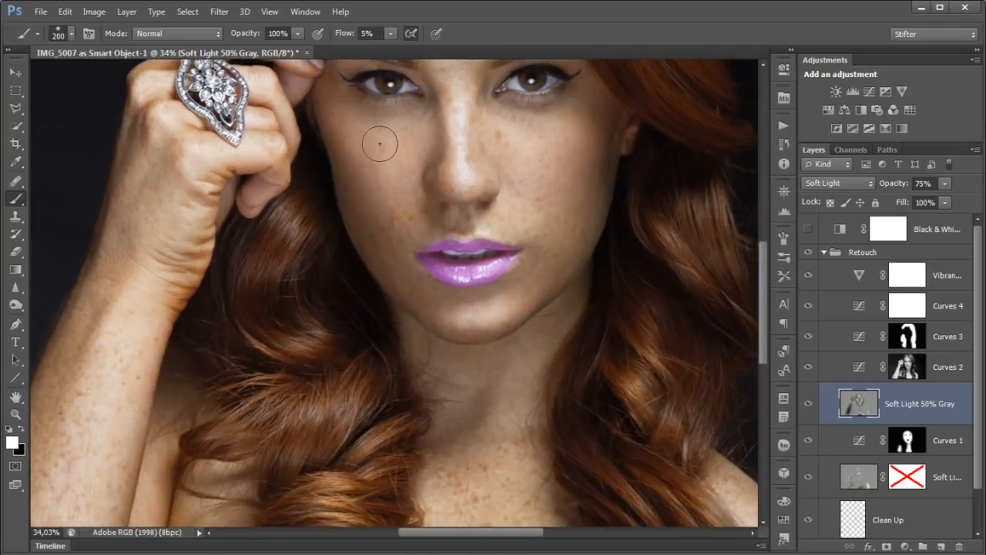
key("ctrl+0")
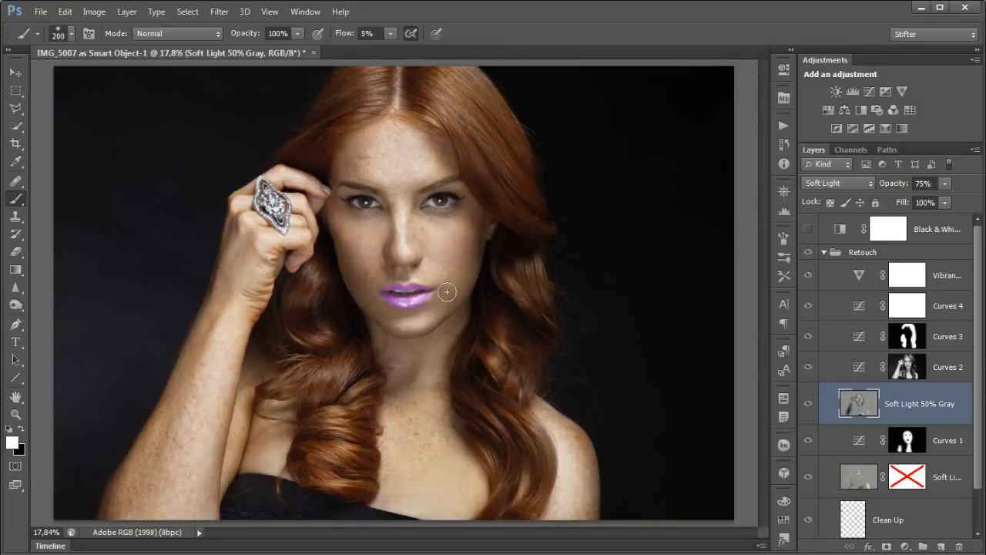
Lower the Soft Light 50% Gray layer's opacity to 57% and compare the image with and without the layer
left_click(808, 403)
left_click(808, 403)
left_click_drag(896, 186, 883, 185)
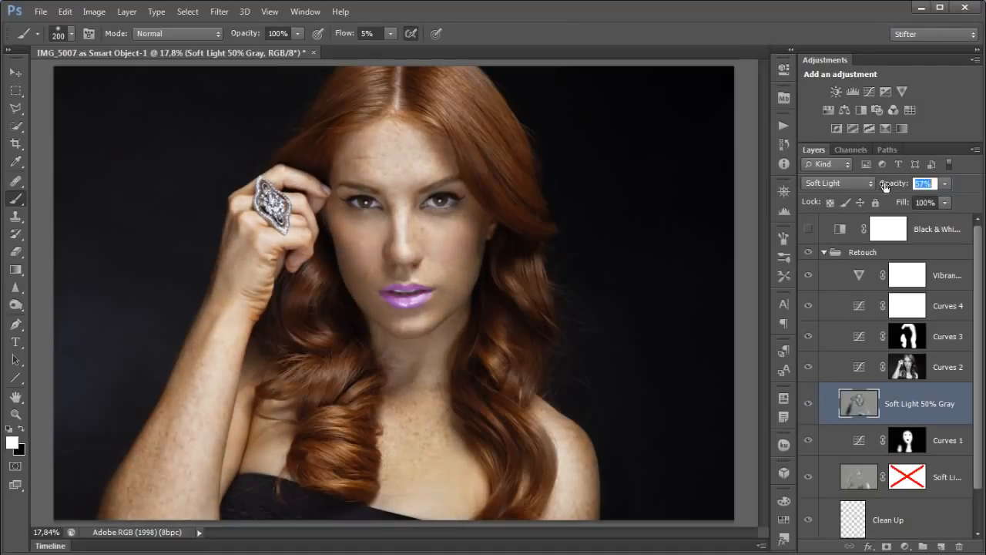
left_click(806, 409)
left_click(807, 410)
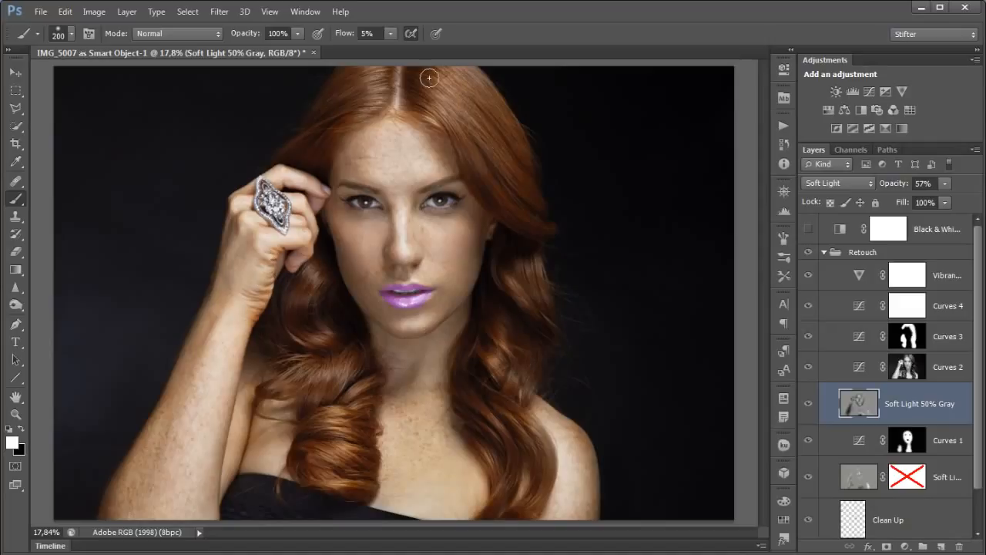
Create a new layer named Color Layer in Color blend mode above the Vibrance layer
left_click(953, 279)
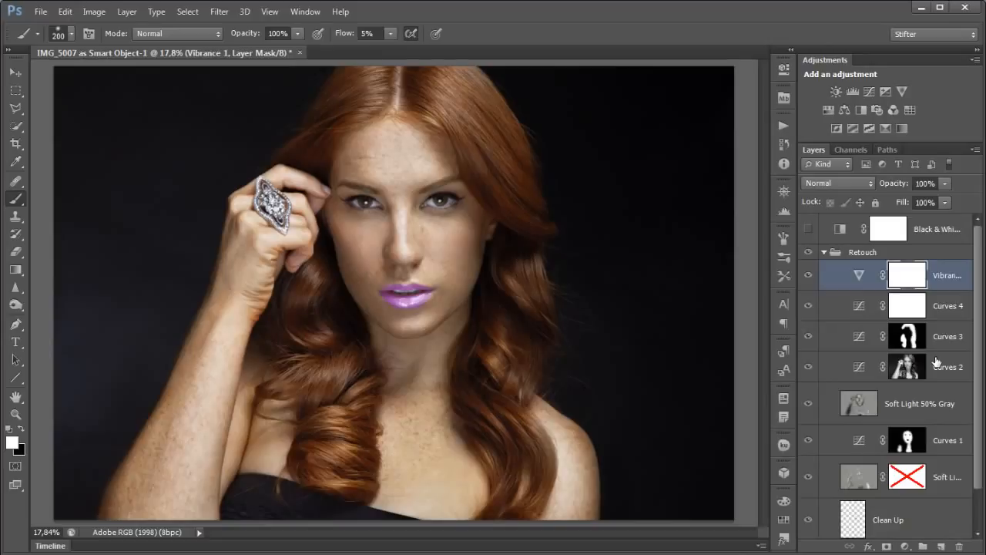
left_click(942, 546, "alt")
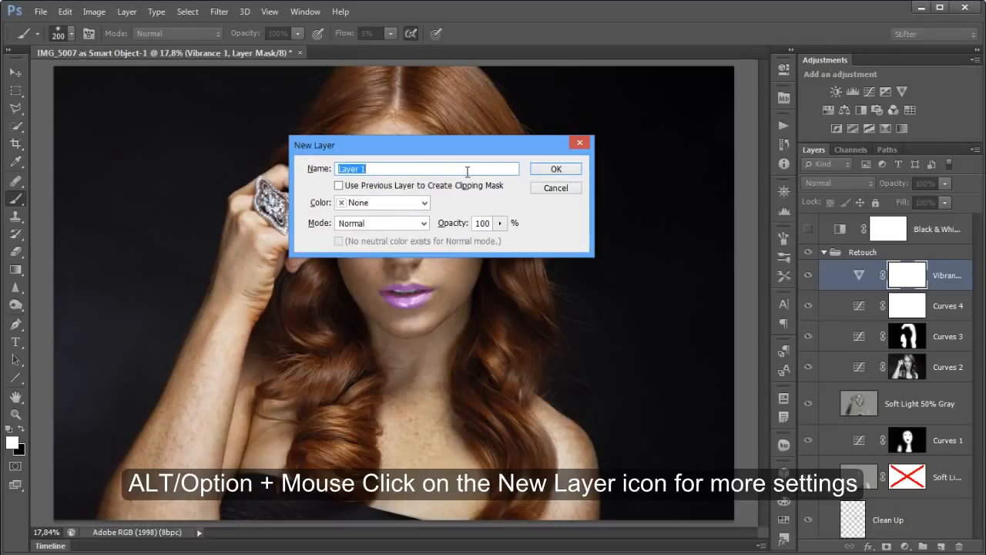
type("Co")
type("olor")
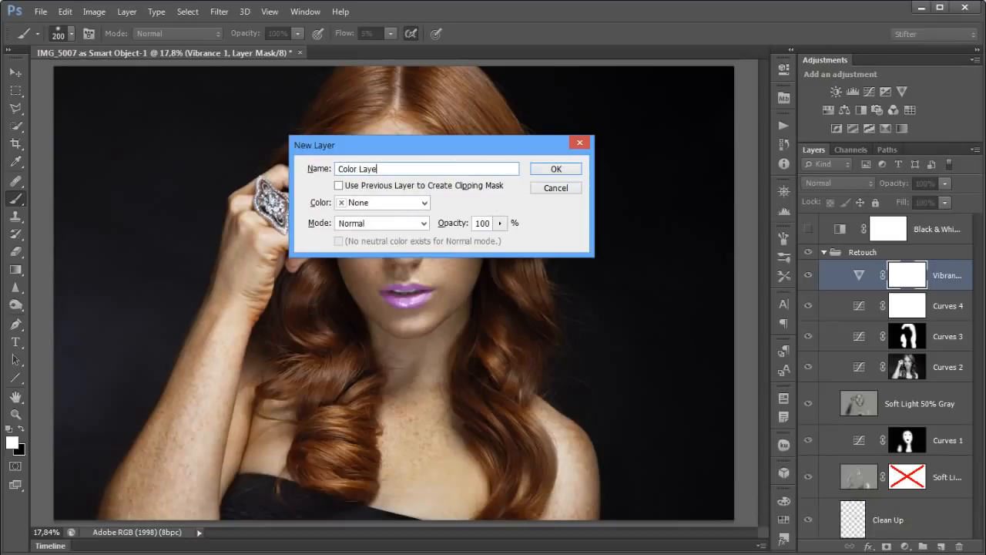
left_click(411, 228)
left_click(376, 549)
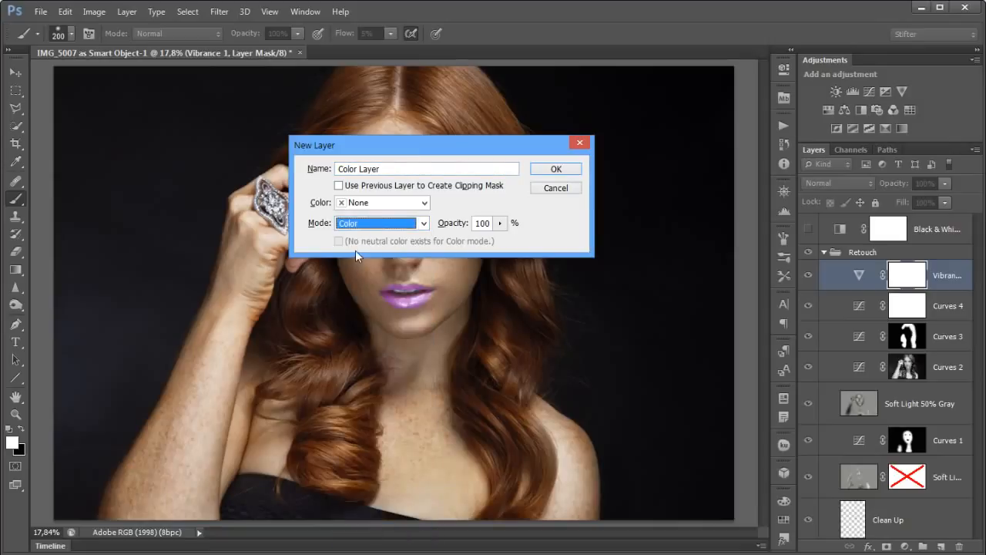
left_click(561, 169)
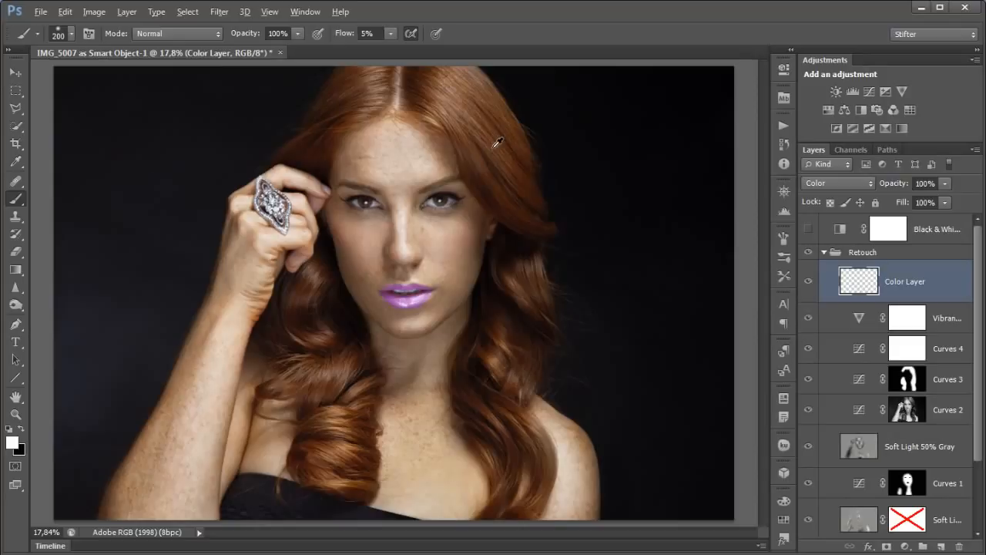
Sample a brown hair tone and paint it over the upper hair with a 125 px brush at 10% flow
left_click_drag(606, 223, 268, 8)
mouse_move(501, 227)
left_mouse_down()
mouse_move(497, 244)
mouse_move(470, 253)
left_mouse_up()
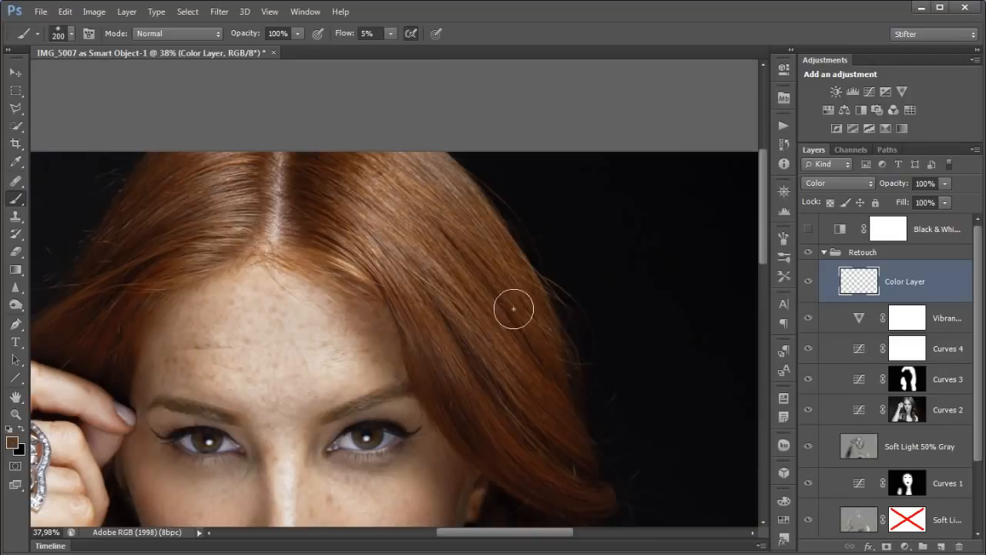
left_click(343, 34)
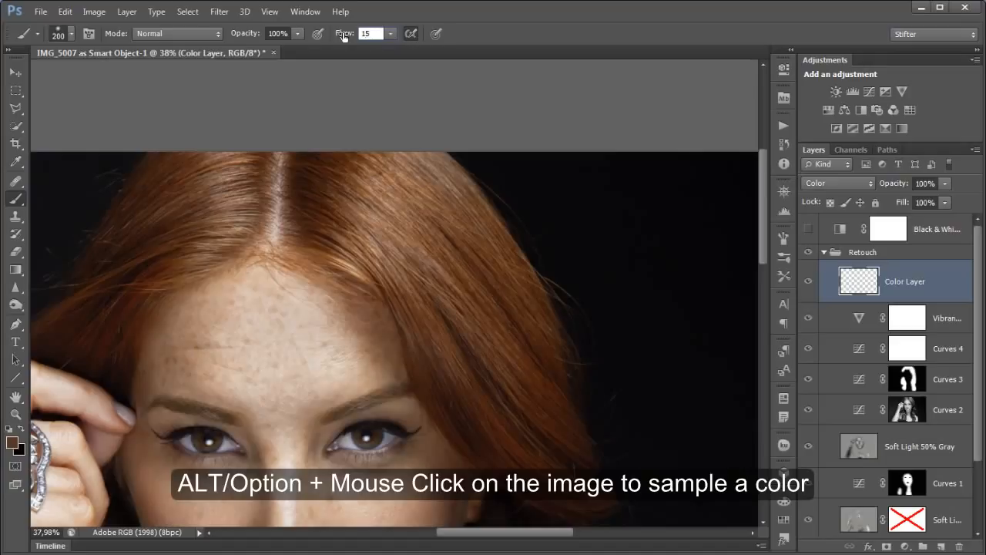
type("10")
key("Return")
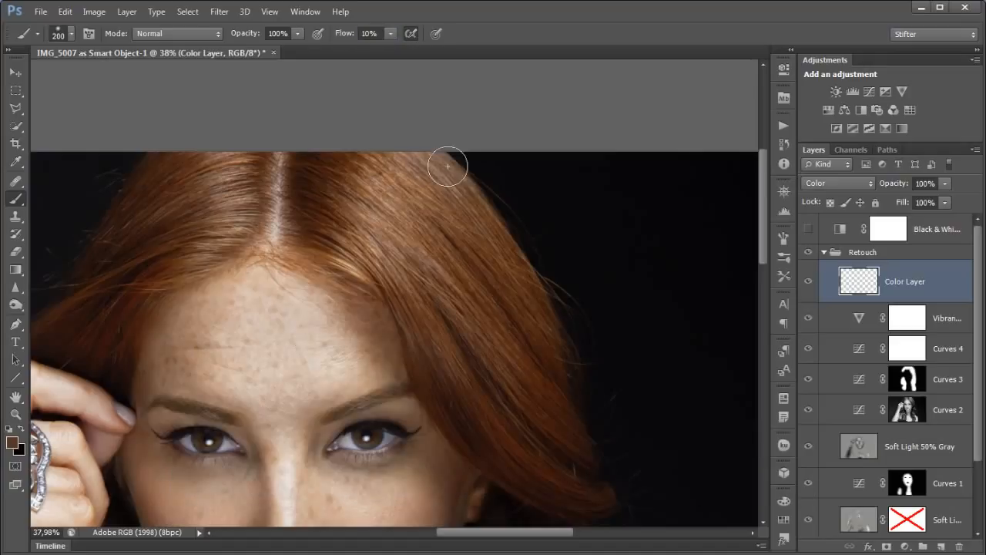
key("bracketleft")
key("bracketleft")
key("bracketleft")
mouse_move(458, 185)
left_mouse_down()
mouse_move(442, 167)
mouse_move(451, 219)
left_mouse_up()
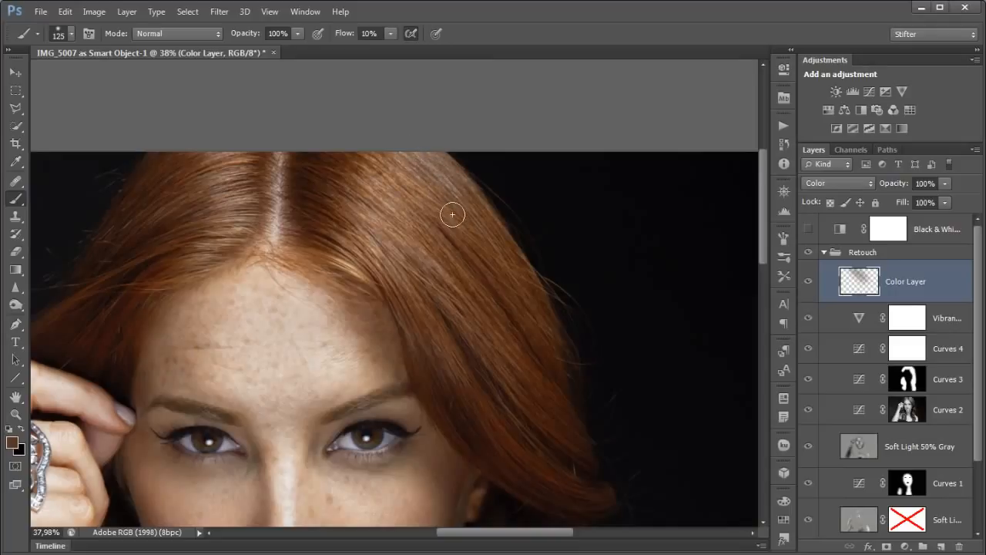
Raise the brush flow to 36% and paint the crown of the hair with darker sampled hair tones
left_click_drag(351, 35, 343, 37)
mouse_move(447, 160)
left_mouse_down()
mouse_move(458, 184)
mouse_move(432, 182)
left_mouse_up()
left_click(339, 174, "alt")
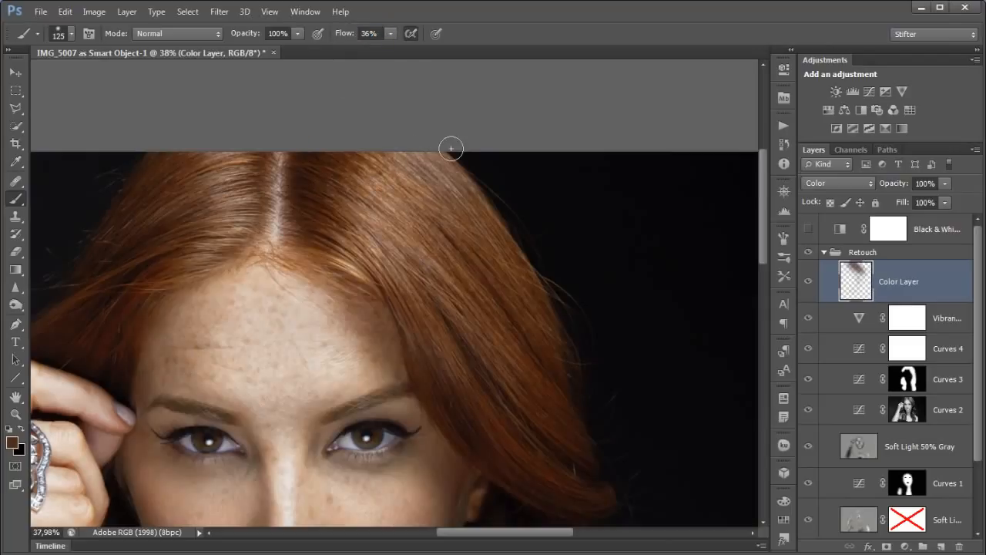
mouse_move(413, 159)
left_mouse_down()
mouse_move(470, 215)
mouse_move(409, 174)
mouse_move(486, 172)
left_mouse_up()
left_click(473, 426, "alt")
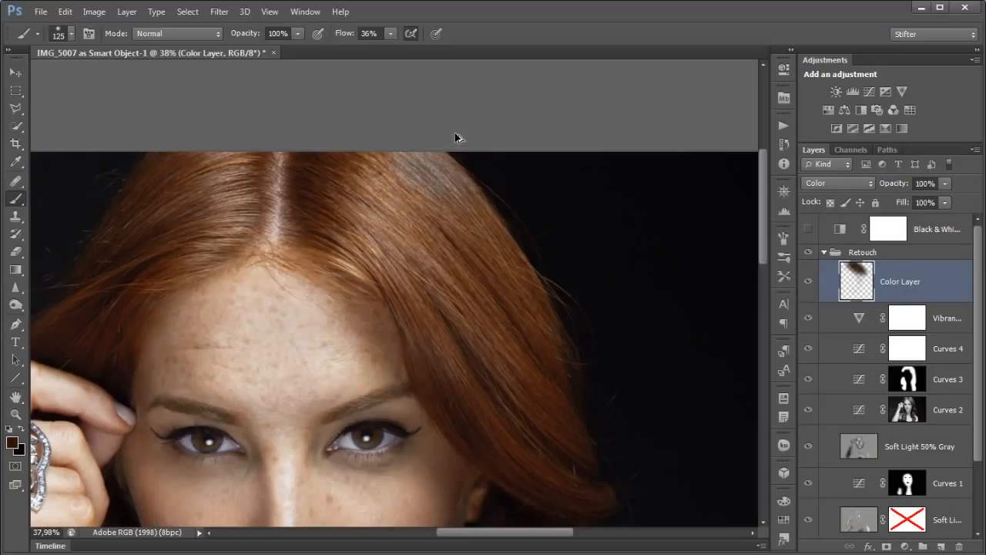
Set the foreground color to a lighter orange-brown, about #9b6248, and return to the Brush tool
left_click(12, 443)
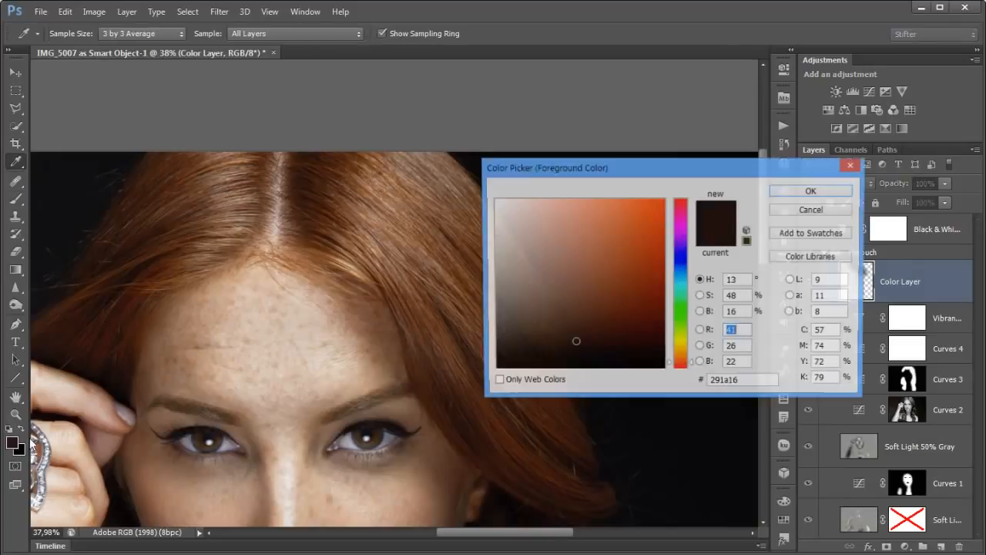
left_click(588, 299)
left_click(571, 297)
left_click(452, 230)
left_click(583, 268)
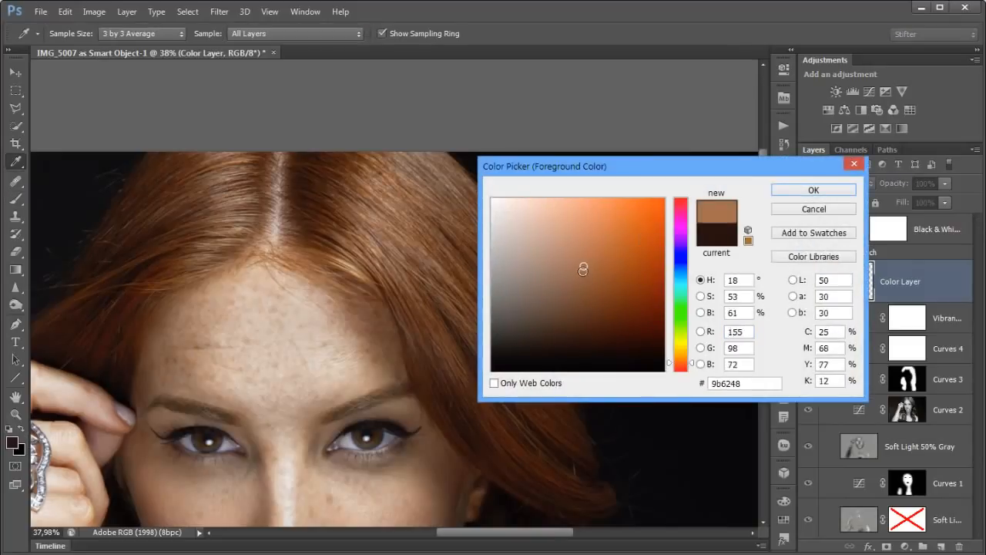
left_click(778, 193)
key("b")
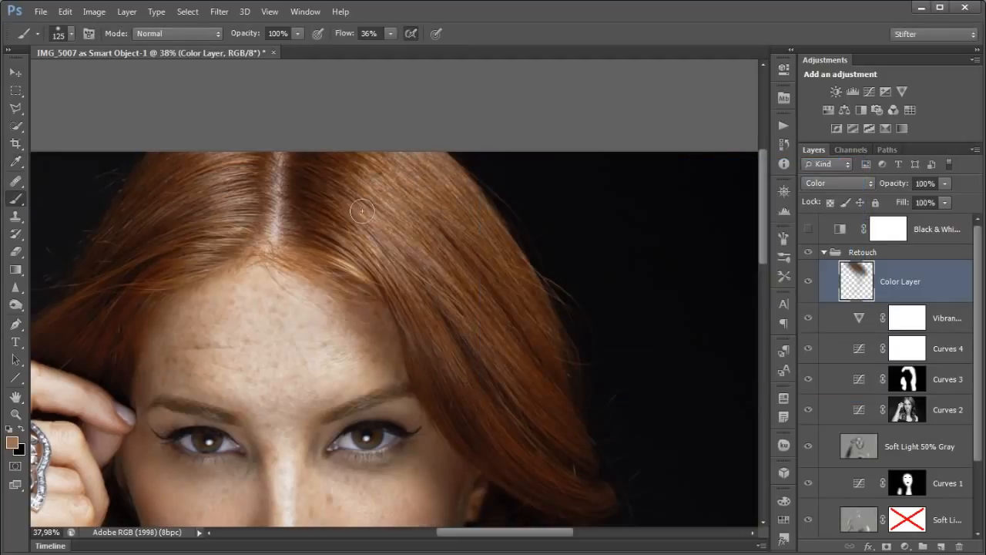
Paint the orange-brown over the crown and the long curls on both sides to even out the hair color
mouse_move(452, 310)
left_mouse_down()
mouse_move(463, 295)
mouse_move(401, 246)
mouse_move(367, 283)
left_mouse_up()
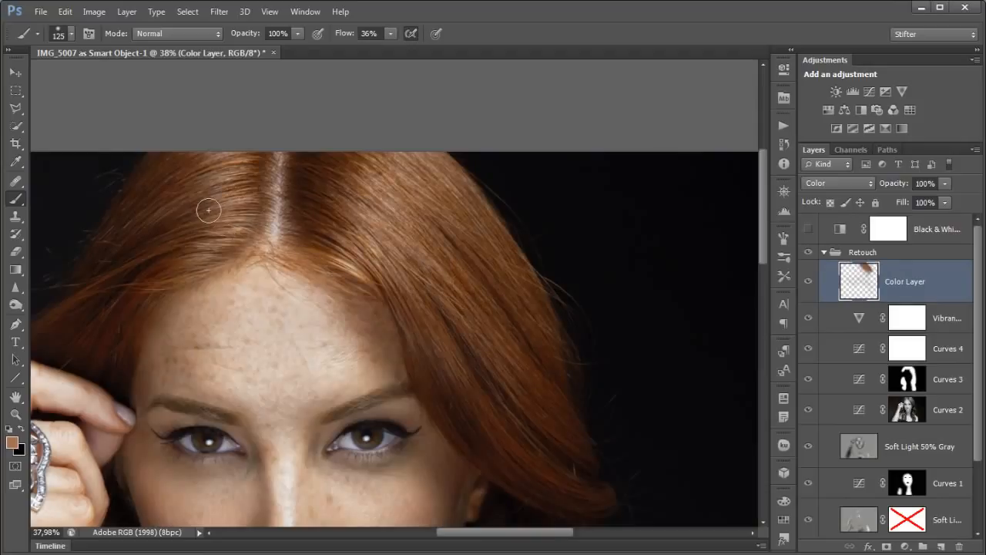
mouse_move(185, 469)
left_mouse_down()
mouse_move(332, 192)
mouse_move(344, 66)
mouse_move(360, 43)
left_mouse_up()
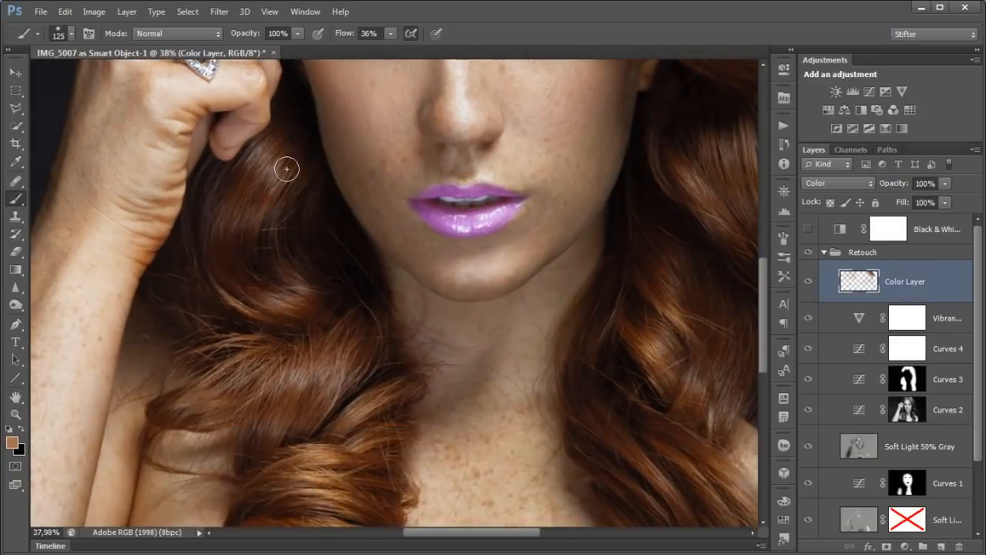
mouse_move(296, 159)
left_mouse_down()
mouse_move(289, 181)
mouse_move(297, 285)
mouse_move(300, 276)
mouse_move(266, 310)
mouse_move(258, 358)
mouse_move(286, 419)
mouse_move(333, 383)
mouse_move(395, 310)
mouse_move(358, 391)
mouse_move(356, 451)
mouse_move(299, 414)
mouse_move(249, 472)
mouse_move(243, 424)
mouse_move(326, 329)
mouse_move(266, 165)
mouse_move(222, 200)
mouse_move(210, 180)
mouse_move(219, 330)
mouse_move(281, 331)
mouse_move(296, 289)
mouse_move(323, 352)
mouse_move(218, 390)
left_mouse_up()
scroll(288, 409, "down", 5)
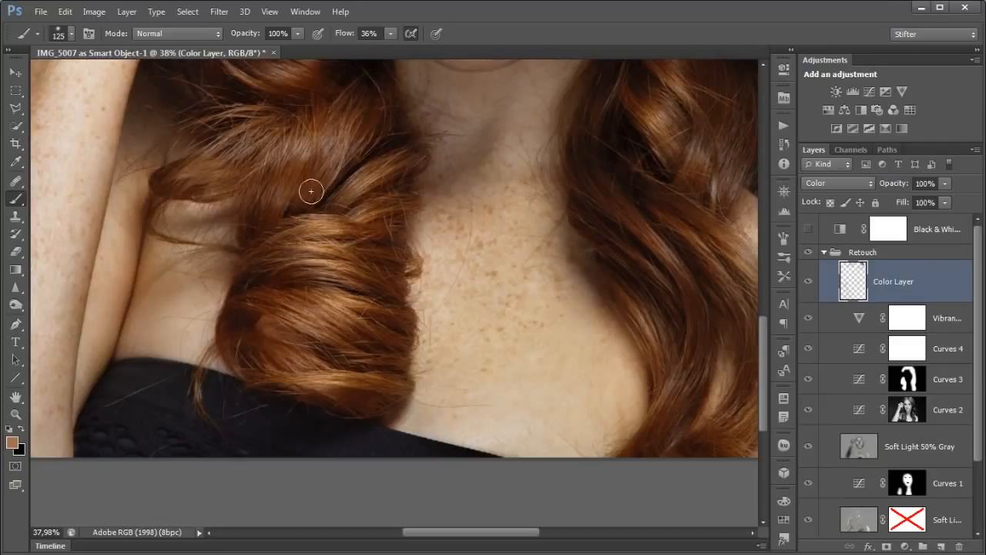
mouse_move(636, 267)
left_mouse_down()
mouse_move(375, 209)
mouse_move(344, 293)
left_mouse_up()
mouse_move(423, 150)
left_mouse_down()
mouse_move(440, 211)
mouse_move(427, 84)
mouse_move(415, 287)
left_mouse_up()
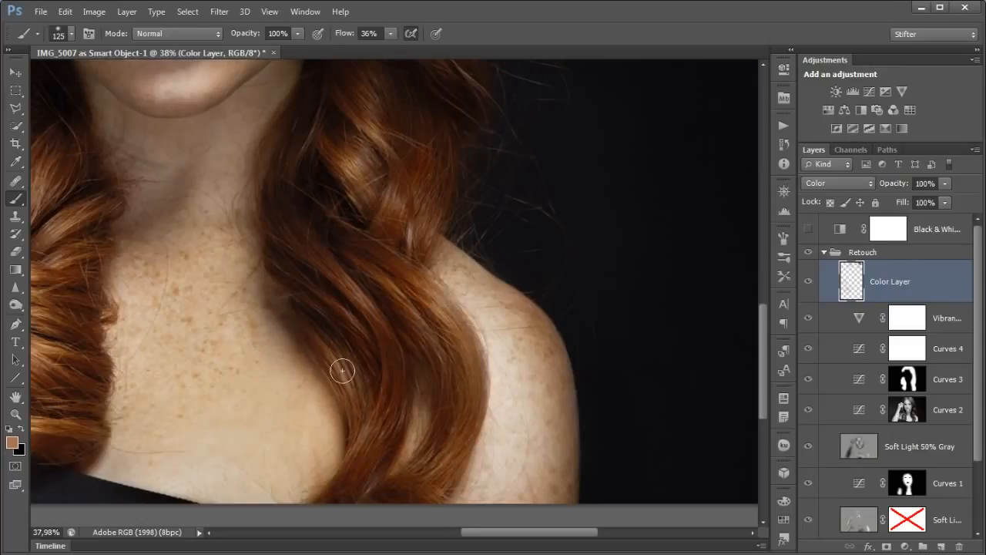
Paint the light orange-brown over the long curls beside the neck, and sample a dark brown tone from the curl
mouse_move(323, 149)
left_mouse_down()
mouse_move(385, 149)
mouse_move(374, 115)
left_mouse_up()
key("space")
left_click_drag(438, 279, 430, 375)
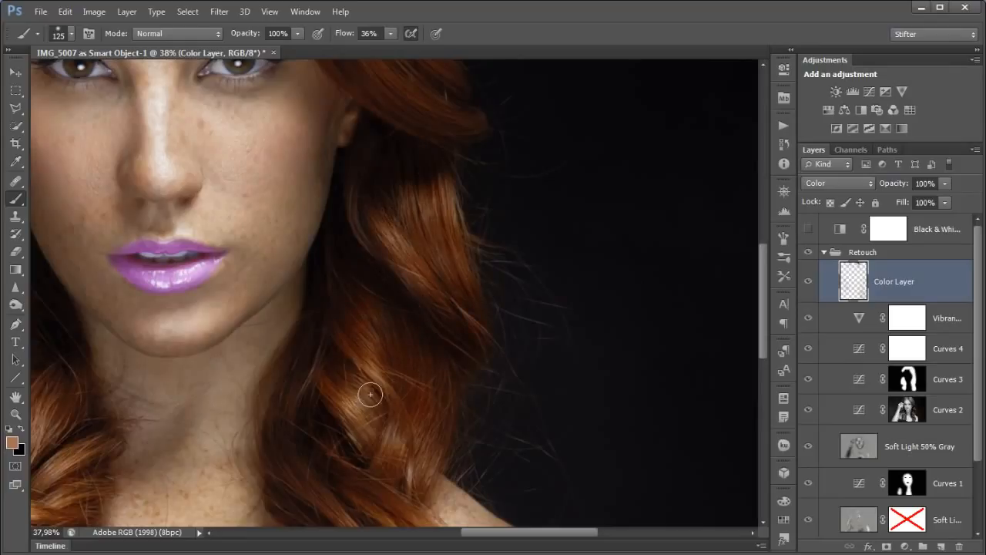
key("x")
left_click(383, 392, "alt")
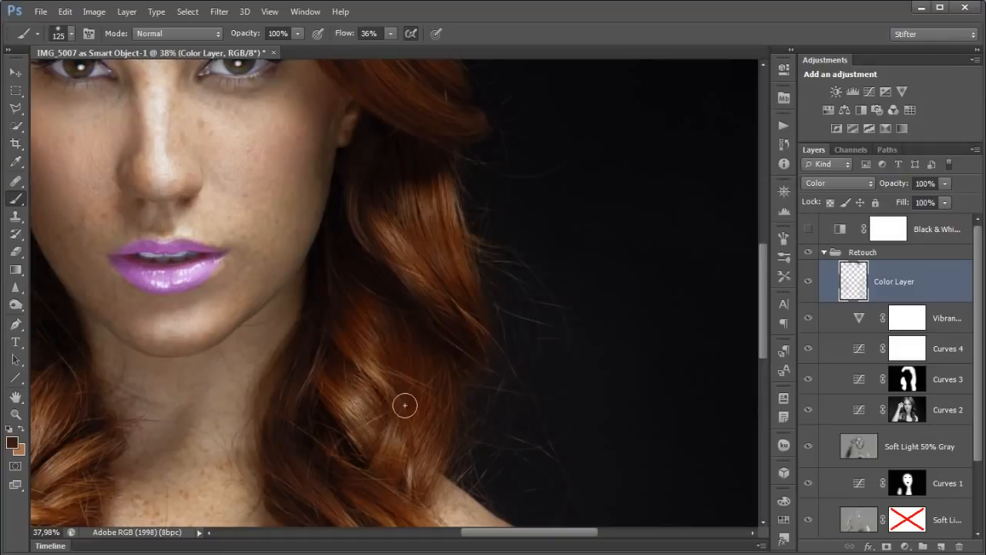
key("space")
left_click_drag(321, 116, 357, 344)
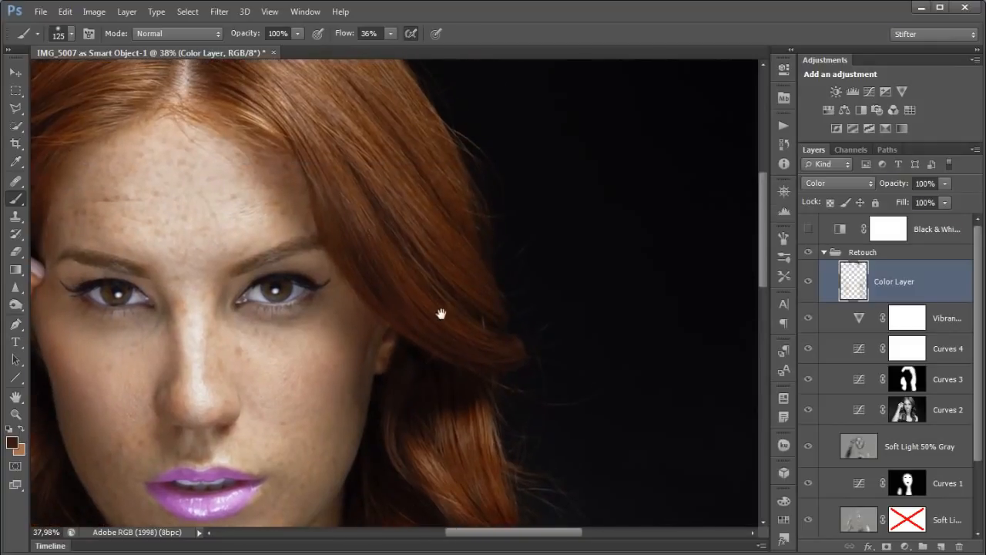
left_click_drag(459, 233, 528, 319)
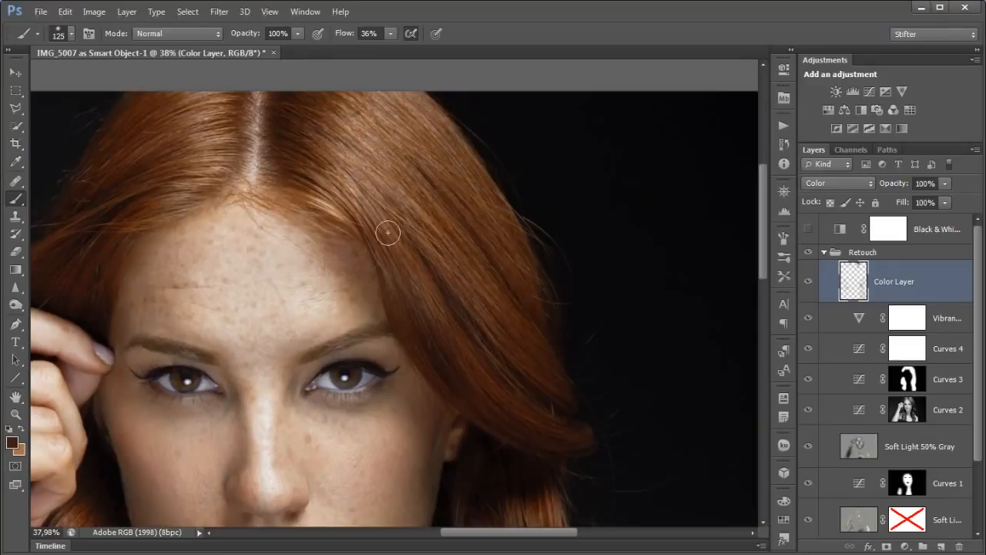
Reset the foreground and background colors and set the foreground to a hair-matched orange-brown, about #84523e
left_click(20, 450)
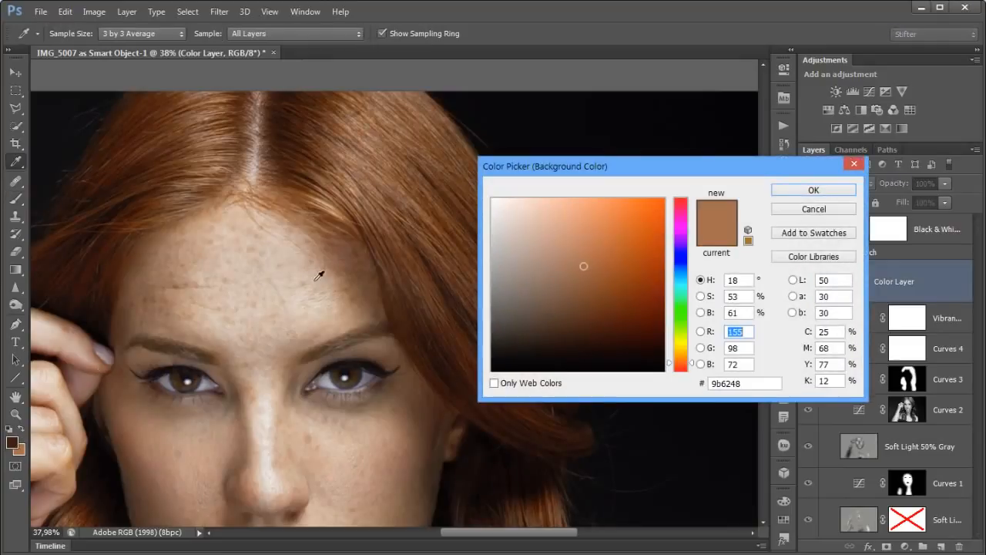
left_click(788, 207)
key("d")
key("x")
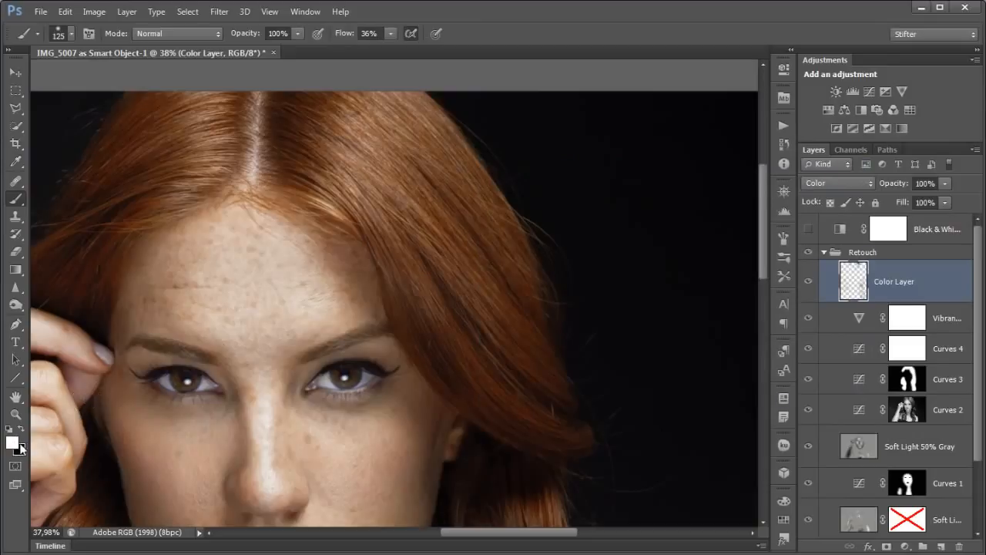
left_click(16, 443)
left_click(560, 289)
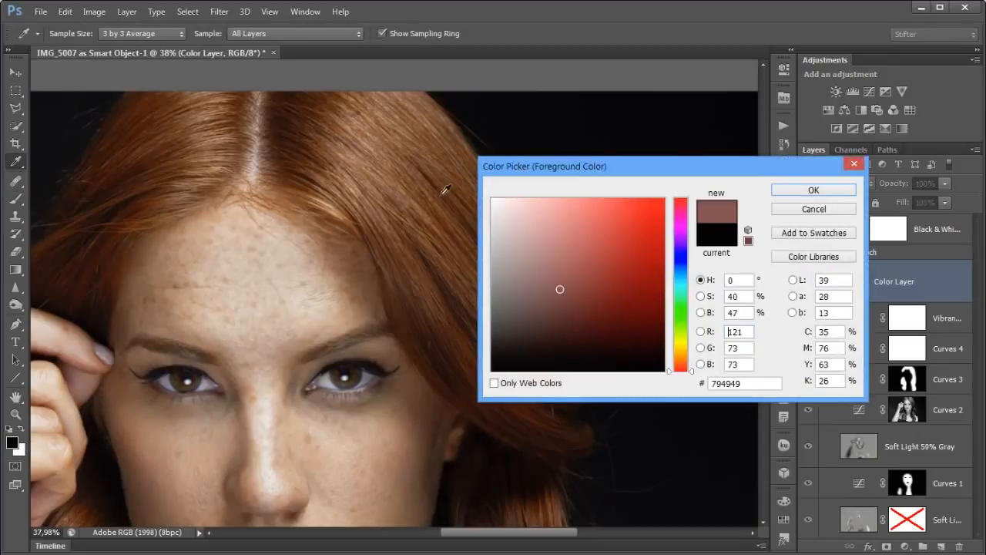
left_click(336, 133)
left_click(582, 278)
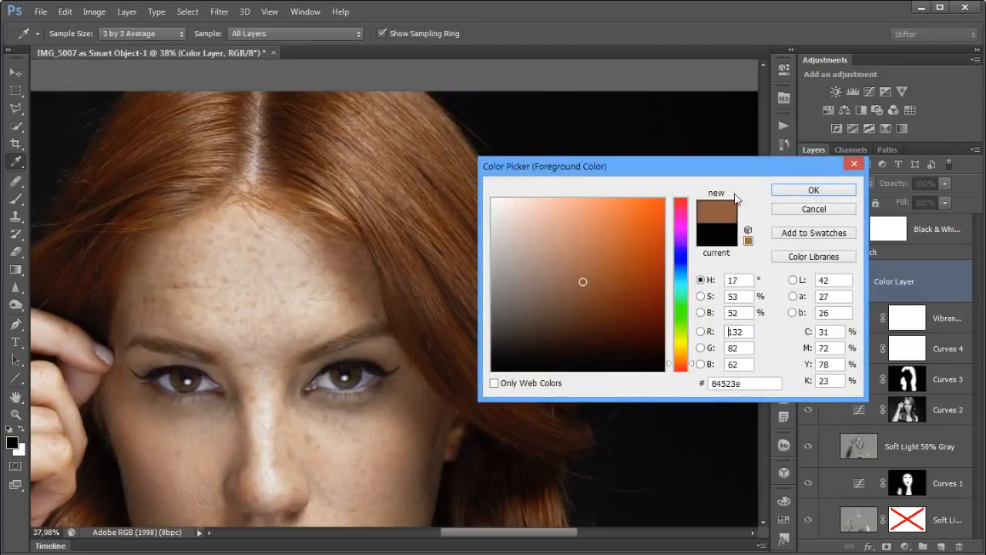
left_click(809, 189)
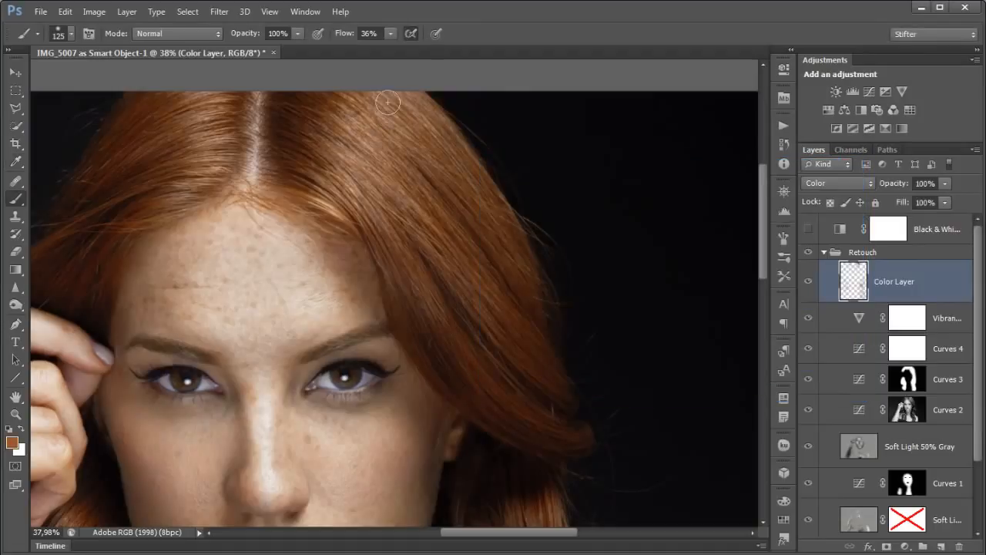
Sample a light skin tone from the raised forearm and paint it over the wrist, hand and forearm to even out their color
left_click_drag(177, 467, 554, 301)
left_click_drag(360, 390, 423, 198)
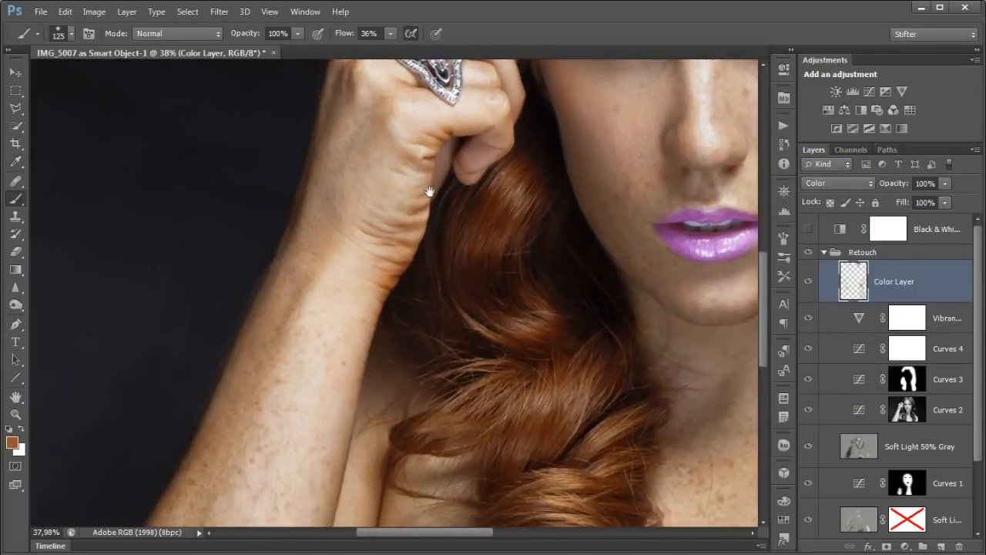
left_click(364, 339, "alt")
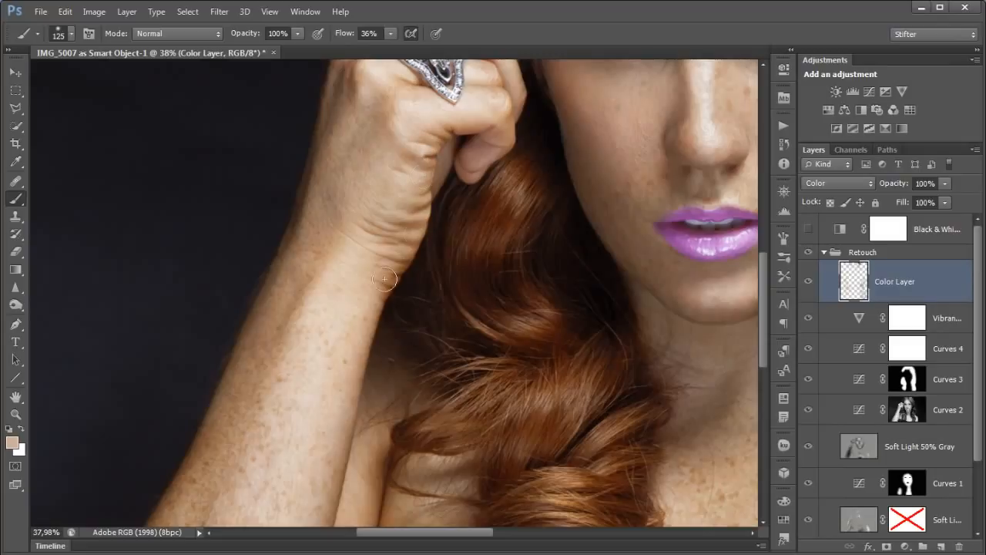
left_click_drag(395, 256, 415, 224)
left_click_drag(473, 212, 445, 297)
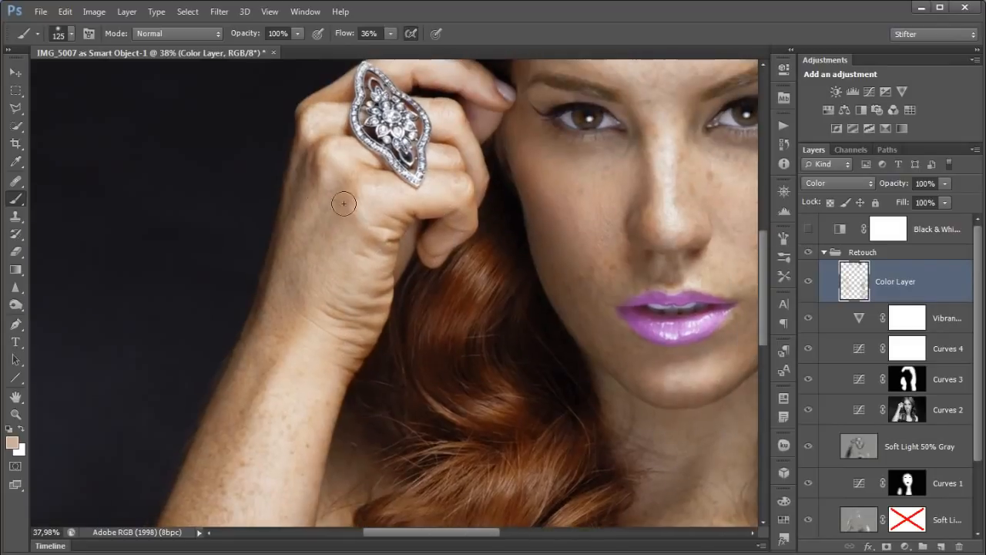
left_click_drag(352, 265, 363, 192)
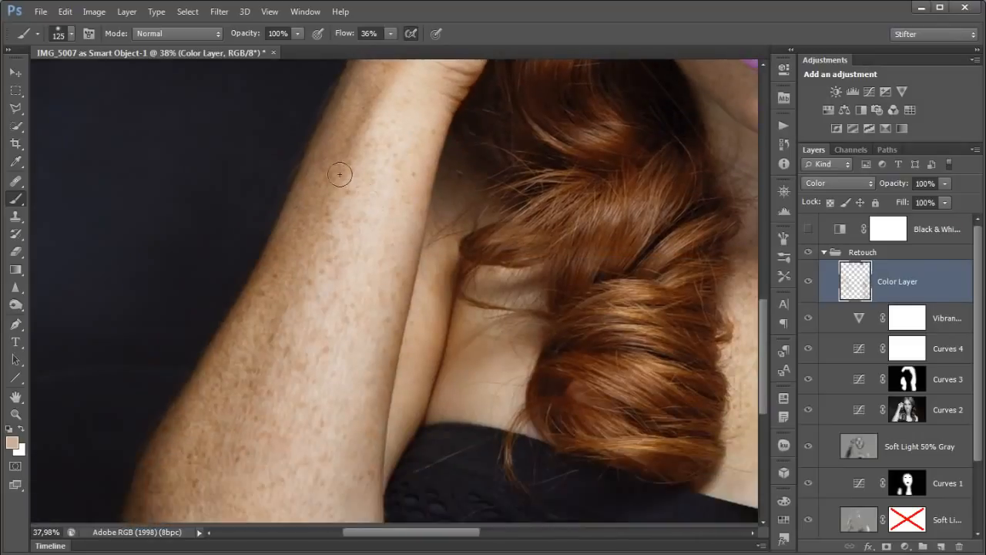
left_click_drag(330, 300, 274, 405)
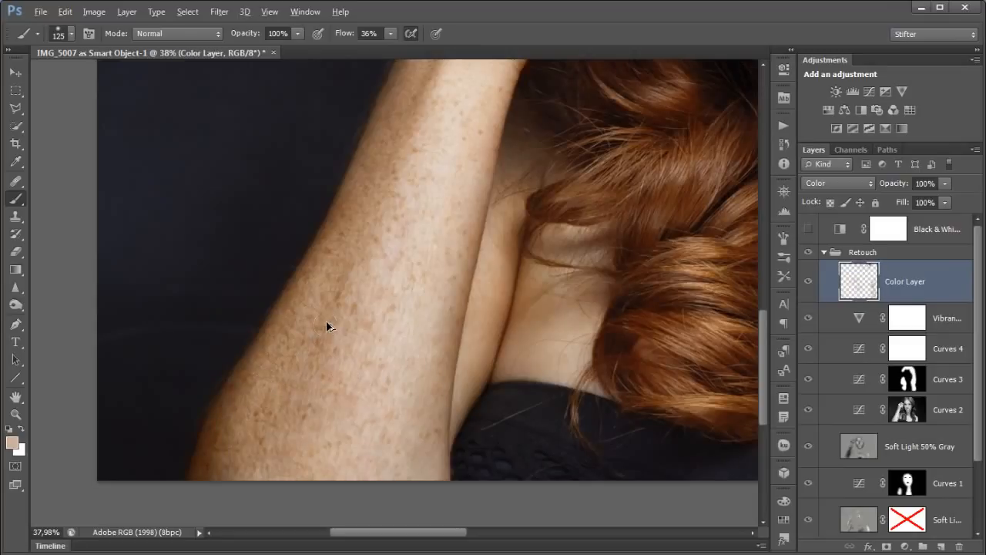
Set the foreground to black and the brush flow to 3%, and paint over the forearm and hand to desaturate the skin
key("d")
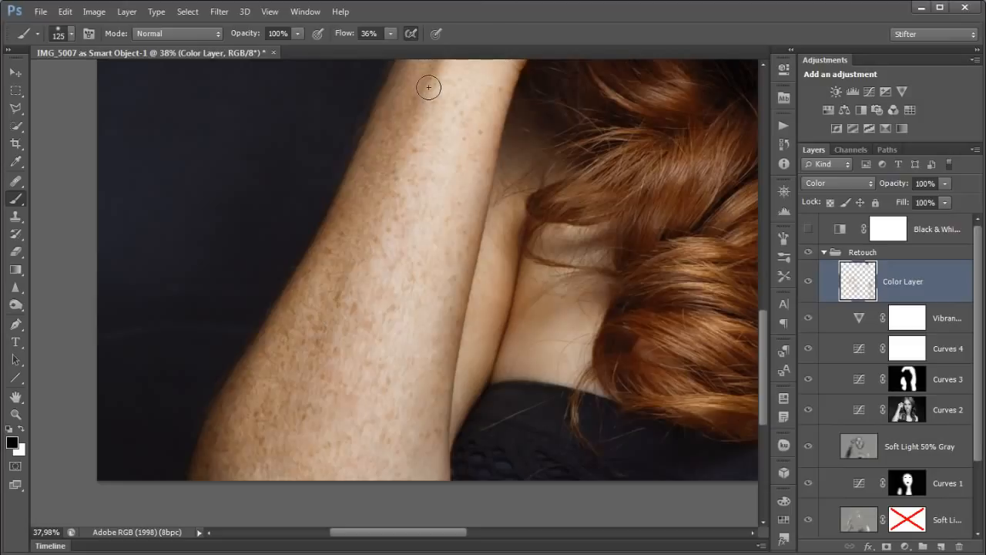
key("shift+0")
key("shift+3")
left_click_drag(372, 181, 272, 350)
mouse_move(291, 289)
left_mouse_down()
mouse_move(299, 302)
mouse_move(316, 292)
left_mouse_up()
left_click_drag(363, 205, 288, 353)
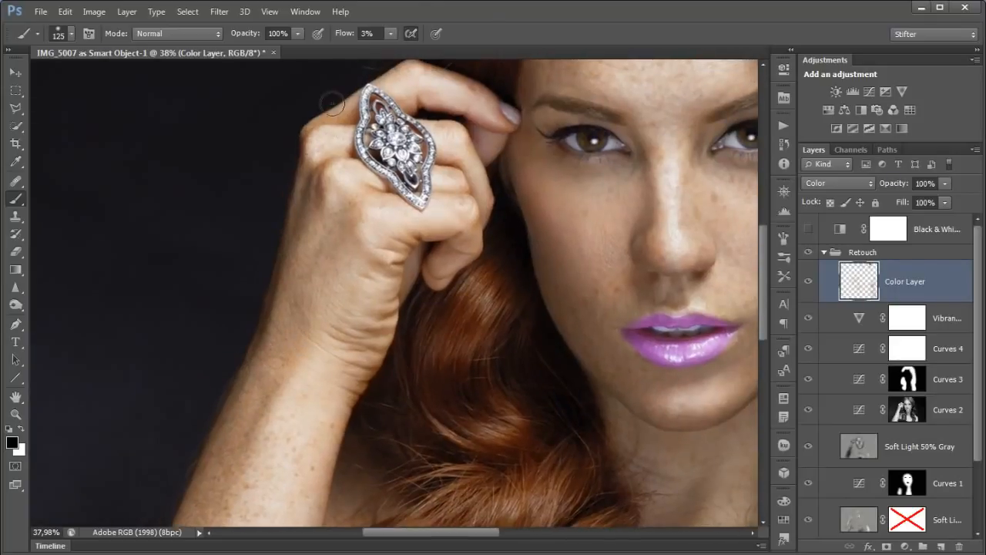
left_click_drag(388, 343, 365, 153)
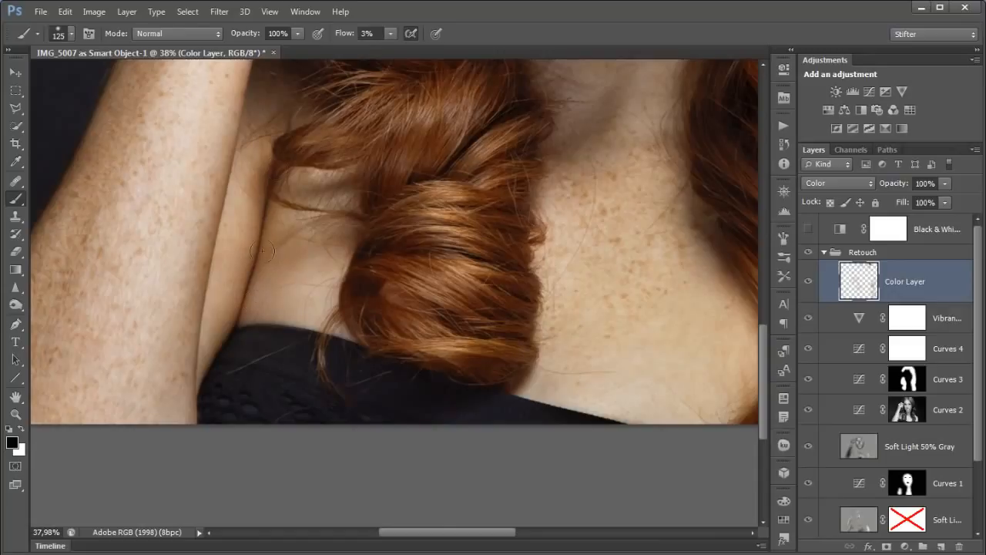
mouse_move(654, 435)
left_mouse_down()
mouse_move(311, 209)
mouse_move(318, 252)
mouse_move(241, 390)
left_mouse_up()
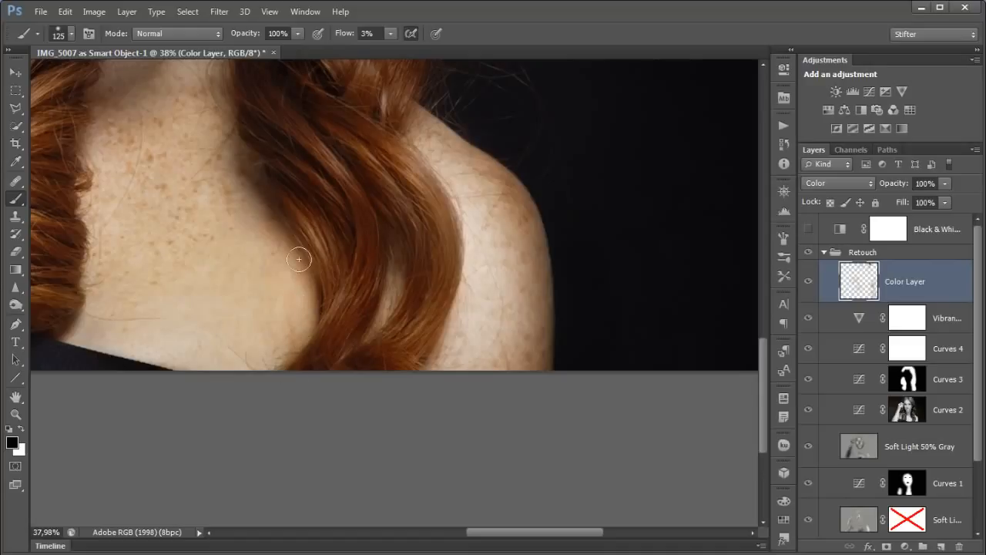
Fit the whole image in view and toggle the Color Layer's visibility to compare the portrait with and without it
key("ctrl+0")
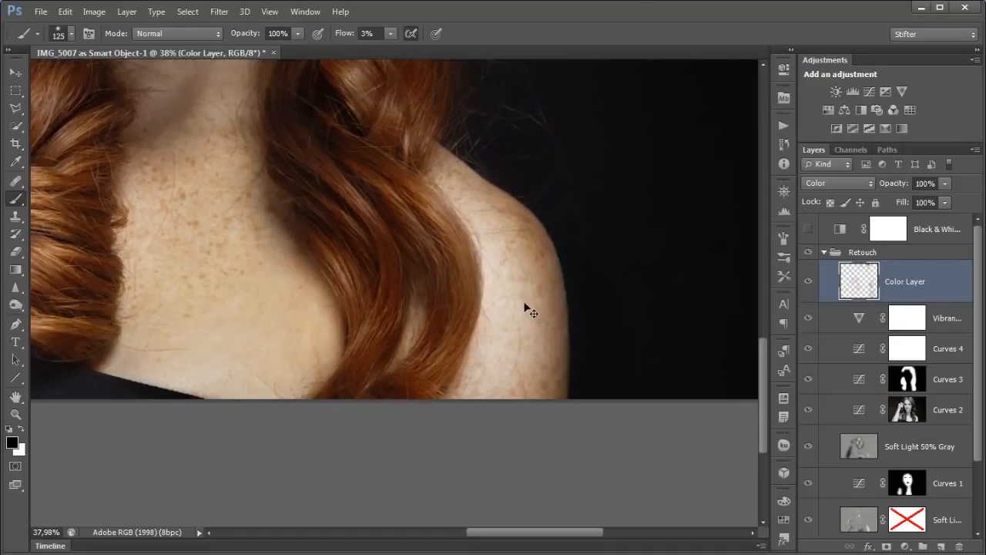
left_click(807, 281)
left_click(807, 281)
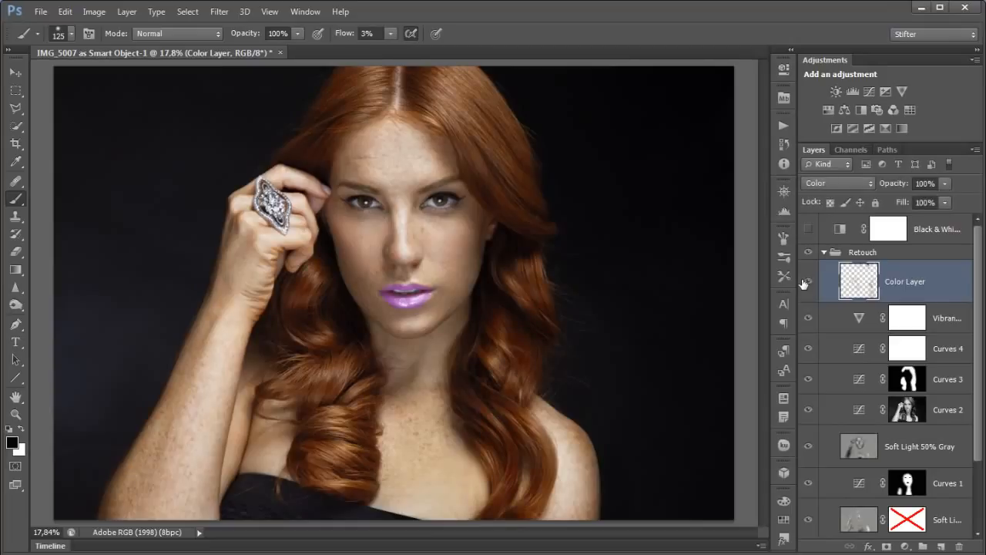
left_click(807, 281)
left_click(807, 281)
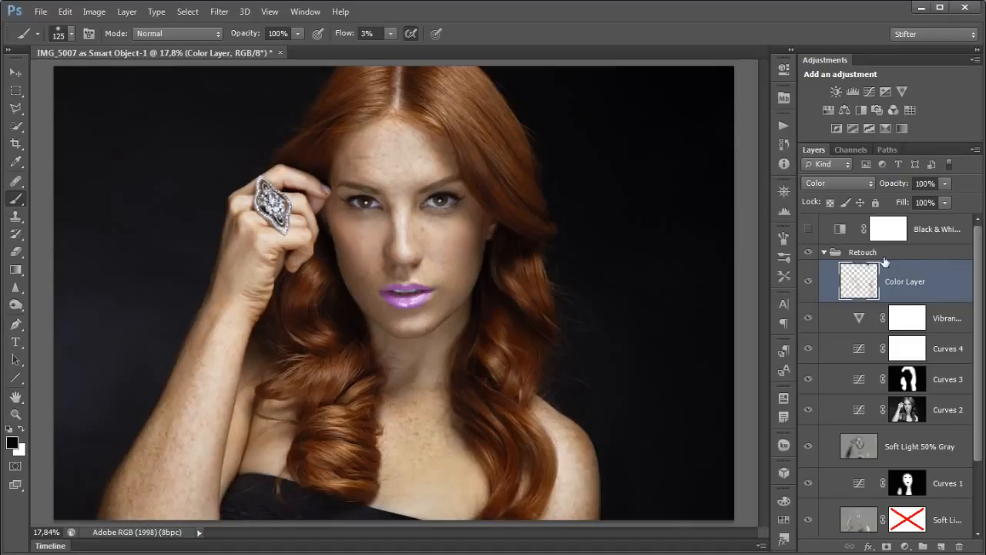
Collapse and select the Retouch group, and toggle its visibility to compare the original with the retouched portrait
left_click(823, 254)
left_click(823, 253)
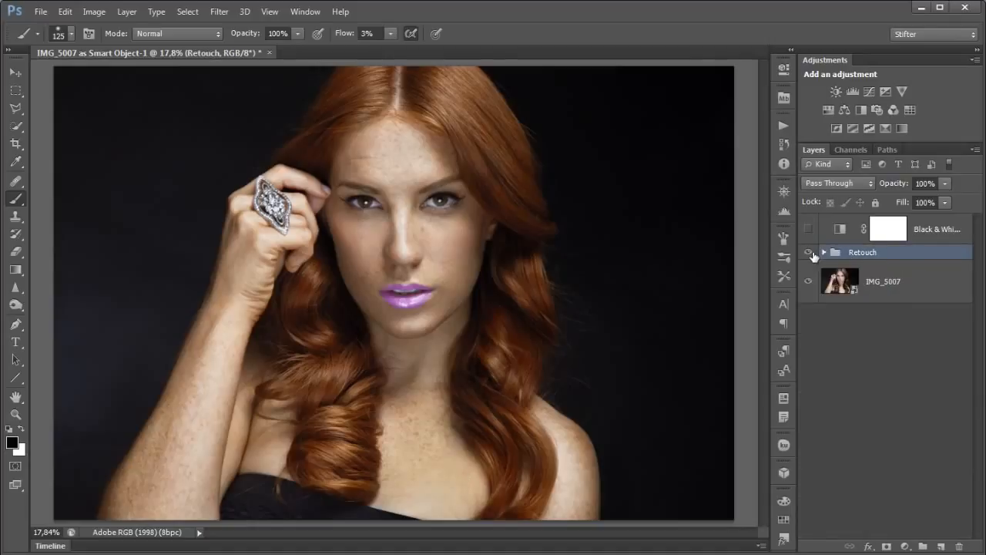
left_click(808, 252)
left_click(810, 253)
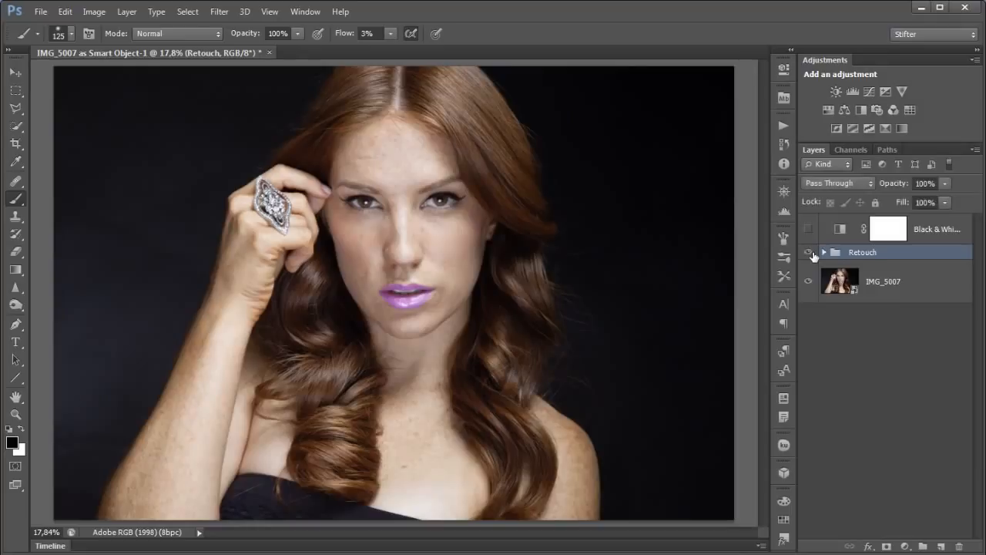
left_click(809, 253)
left_click(808, 253)
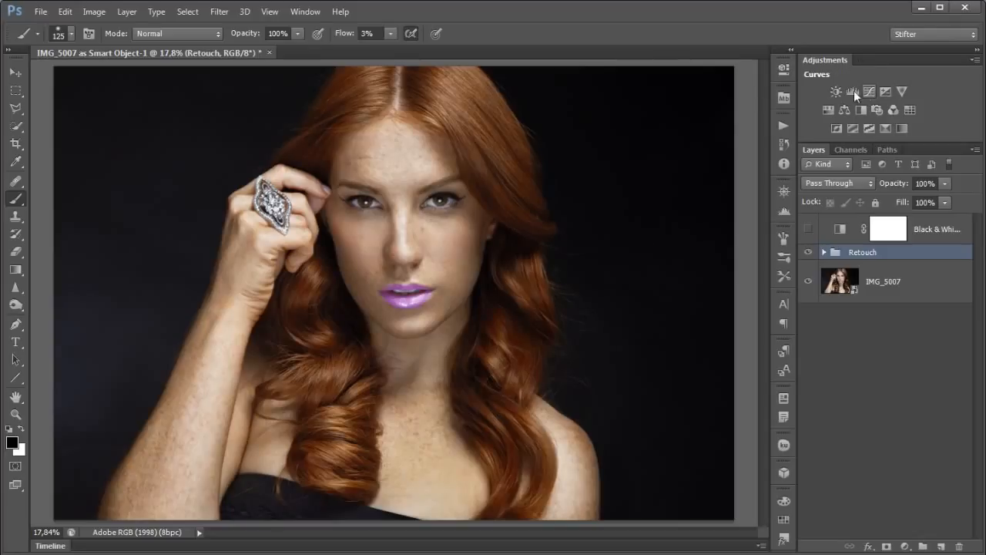
Outline the face with a freehand Lasso selection and add a Curves adjustment layer masked to it
left_click(17, 107)
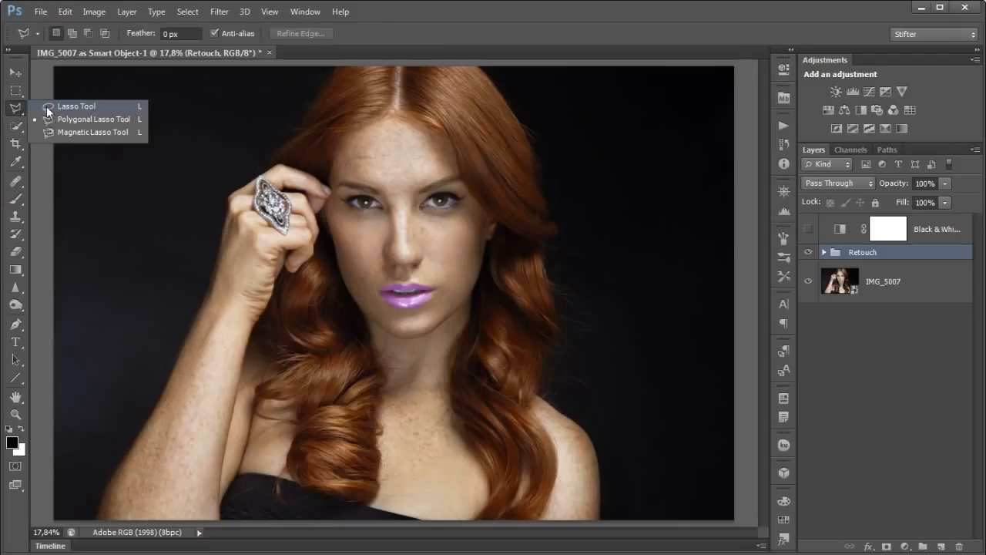
left_click(58, 106)
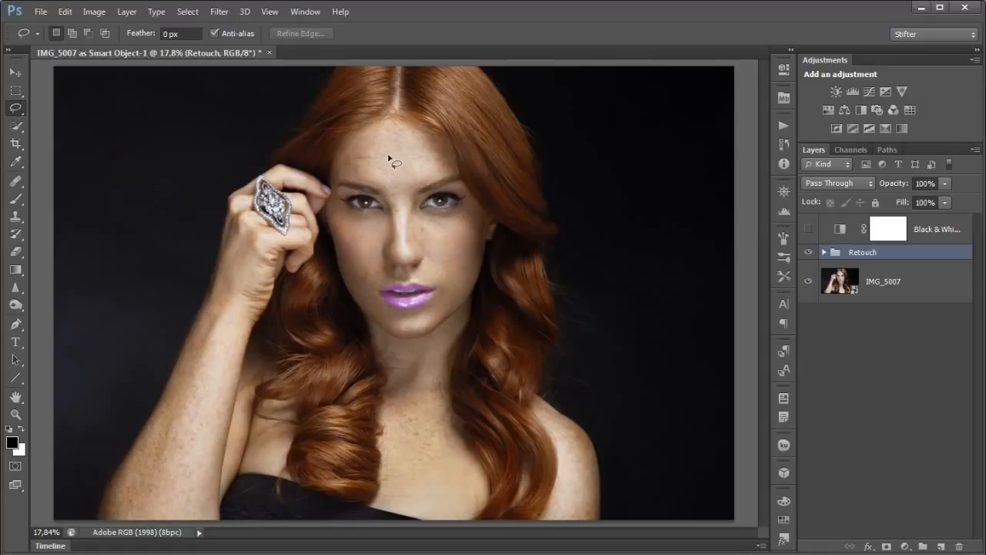
left_click_drag(339, 174, 343, 237)
left_click_drag(367, 306, 422, 330)
mouse_move(462, 187)
left_mouse_down()
mouse_move(446, 162)
mouse_move(412, 142)
mouse_move(381, 141)
left_mouse_up()
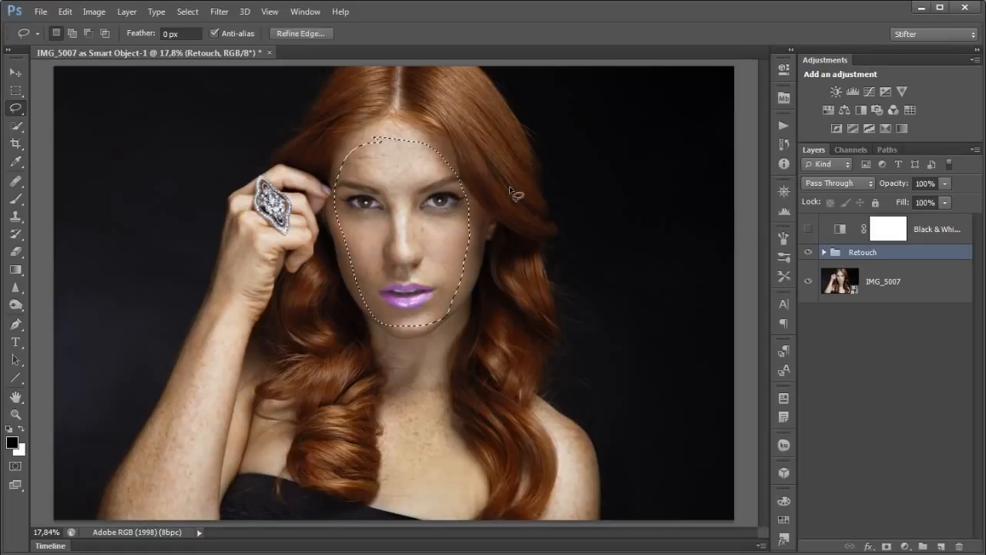
left_click(867, 90)
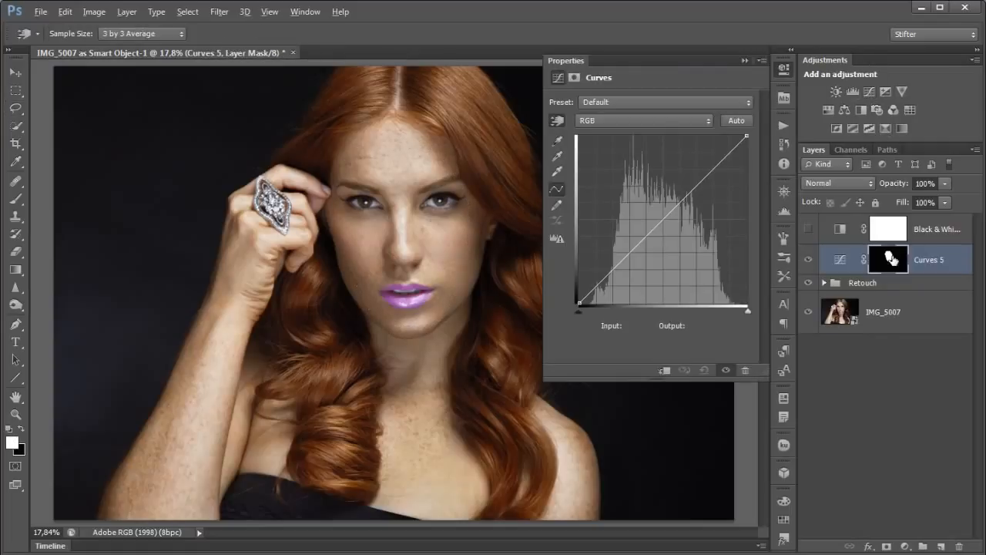
Try reshaping the face's RGB curve and applying the automatic Curves correction, and undo the adjustment
left_click_drag(669, 214, 759, 178)
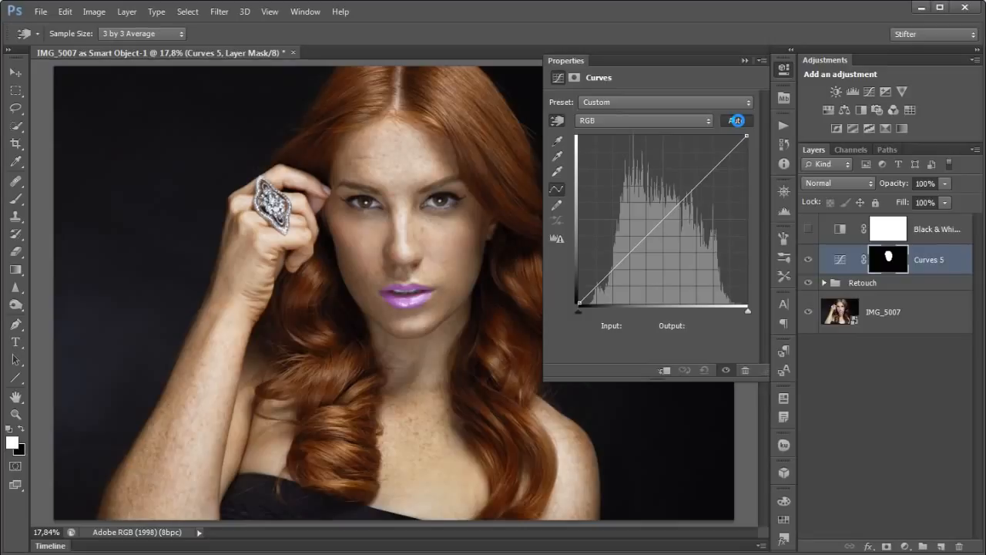
left_click(736, 121)
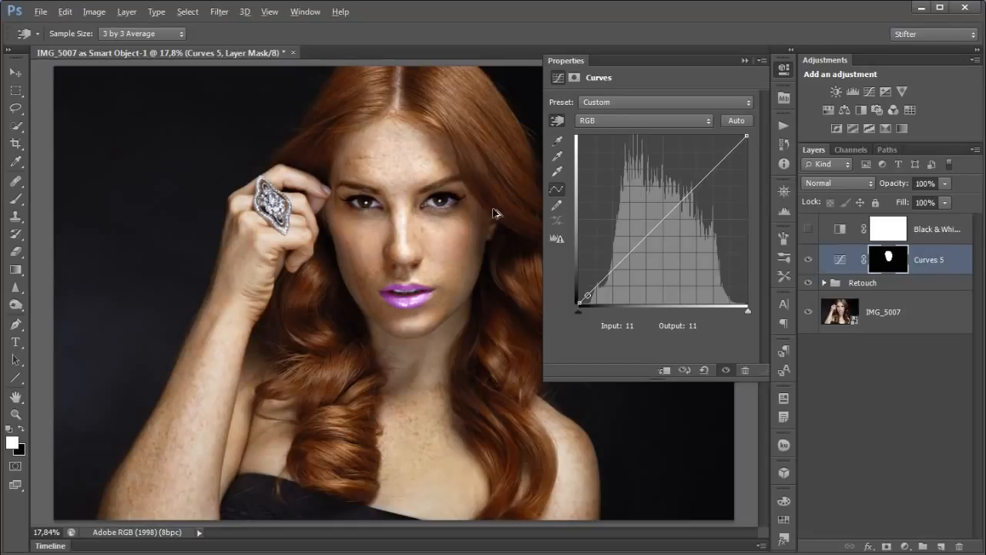
key("ctrl+z")
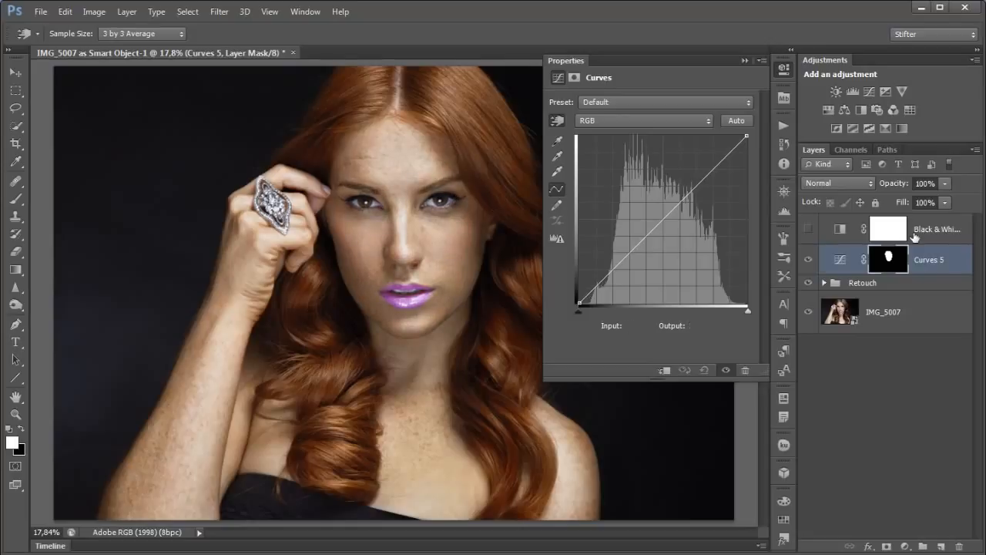
View the face Curves layer's mask on its own, return to the image, and display the mask as a red overlay
left_click(888, 259, "alt")
key("l")
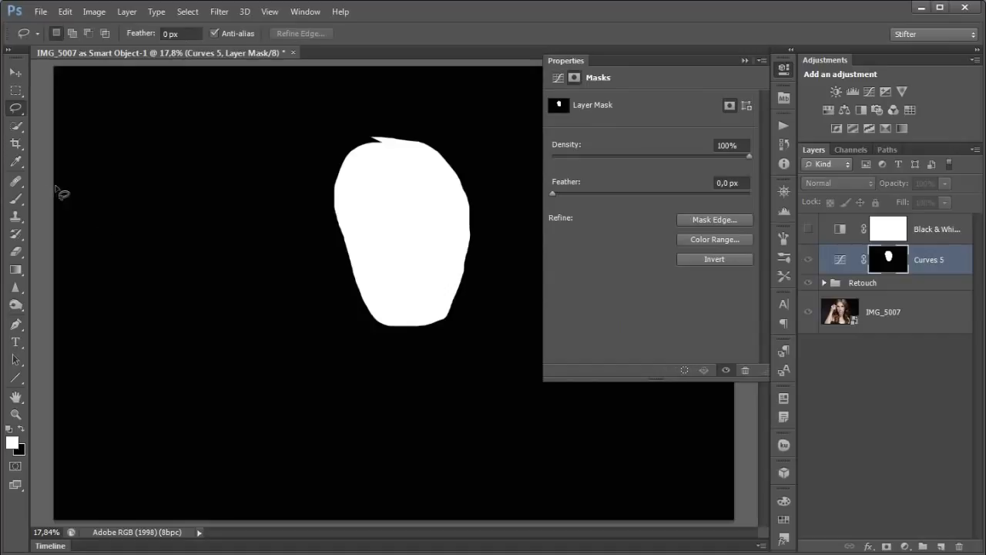
left_click(888, 257, "alt")
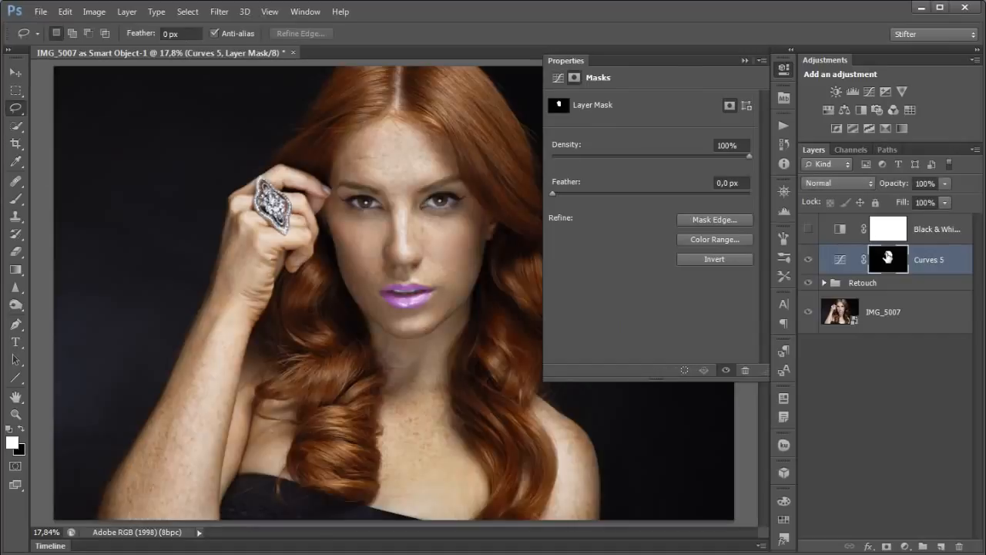
left_click(888, 259, "alt+shift")
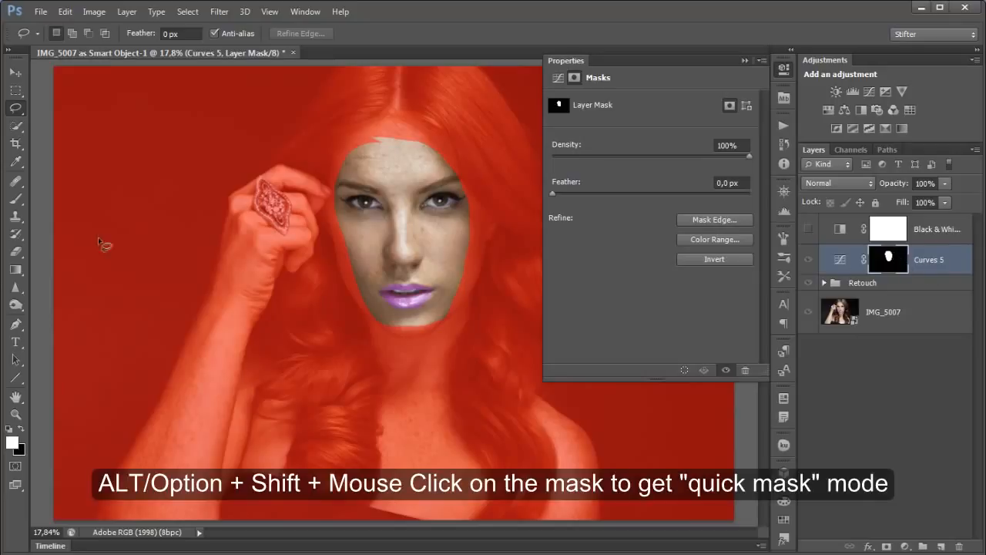
Paint both eyes out of the face Curves mask with a black 271 px brush at 100% flow, and hide the mask overlay
left_click(15, 199)
right_click(371, 213, "alt")
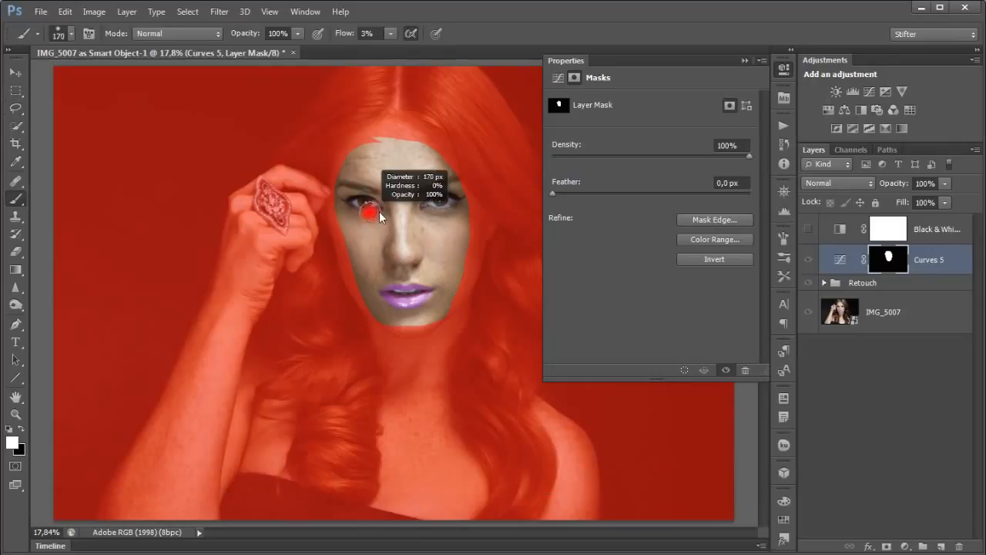
key("x")
left_click_drag(358, 203, 382, 204)
left_click_drag(344, 36, 472, 66)
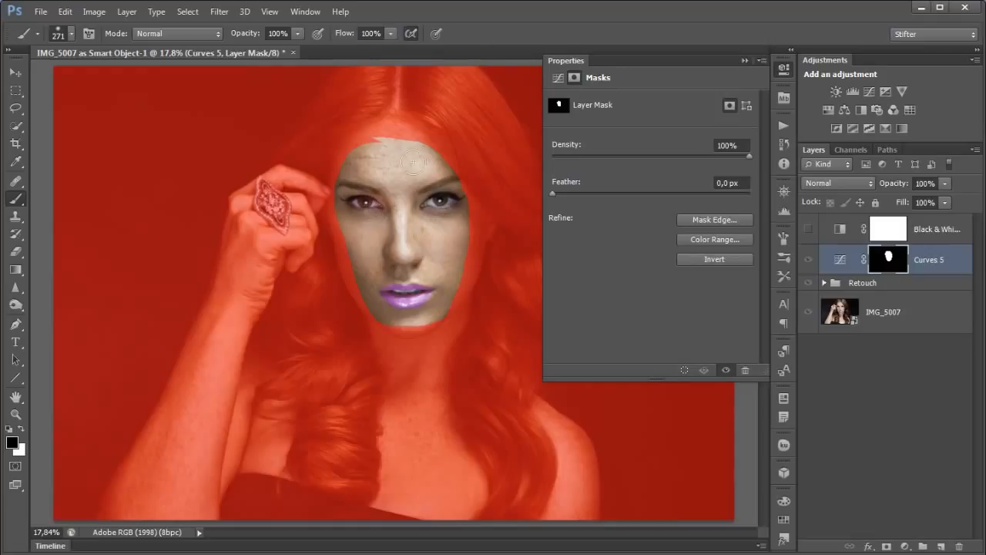
mouse_move(366, 208)
left_mouse_down()
mouse_move(352, 202)
mouse_move(386, 203)
left_mouse_up()
mouse_move(446, 199)
left_mouse_down()
mouse_move(420, 202)
mouse_move(431, 202)
left_mouse_up()
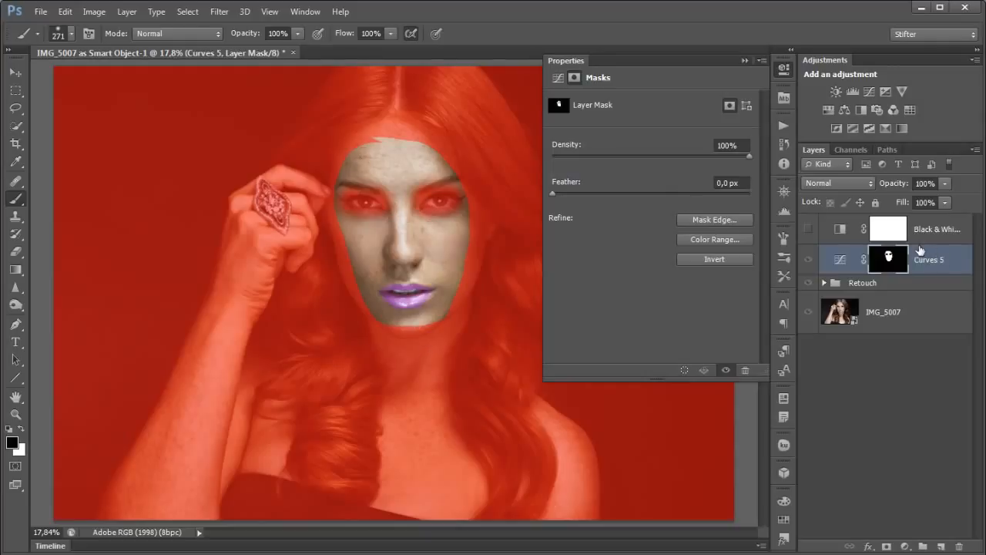
key("x")
key("backslash")
Try the automatic correction on the Curves 5 adjustment and undo it
left_click(836, 261)
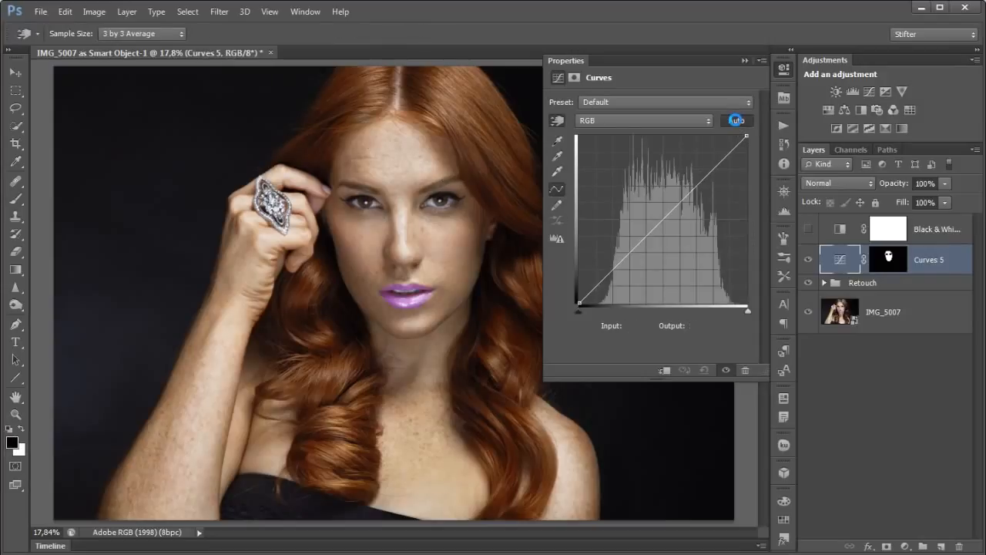
left_click(736, 120)
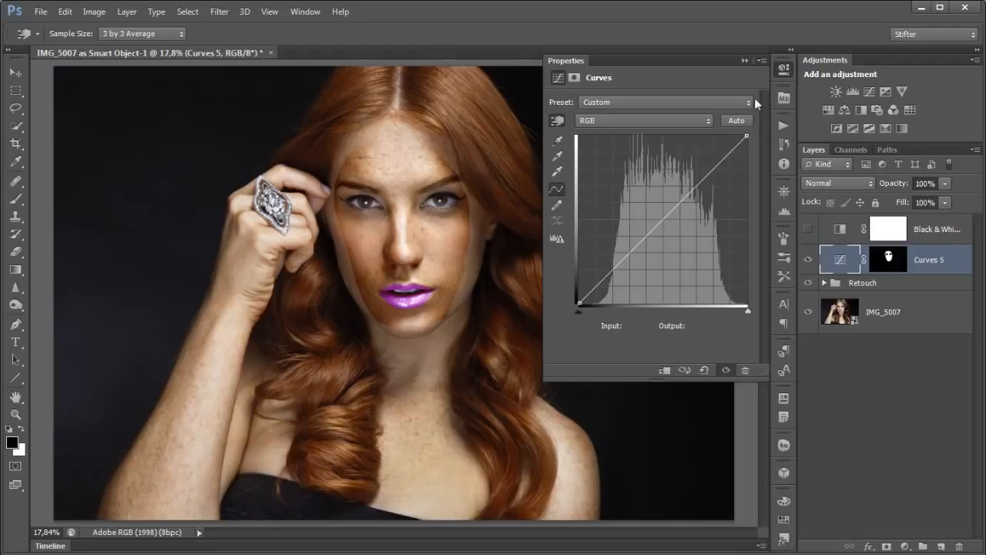
left_click(65, 11)
left_click(92, 24)
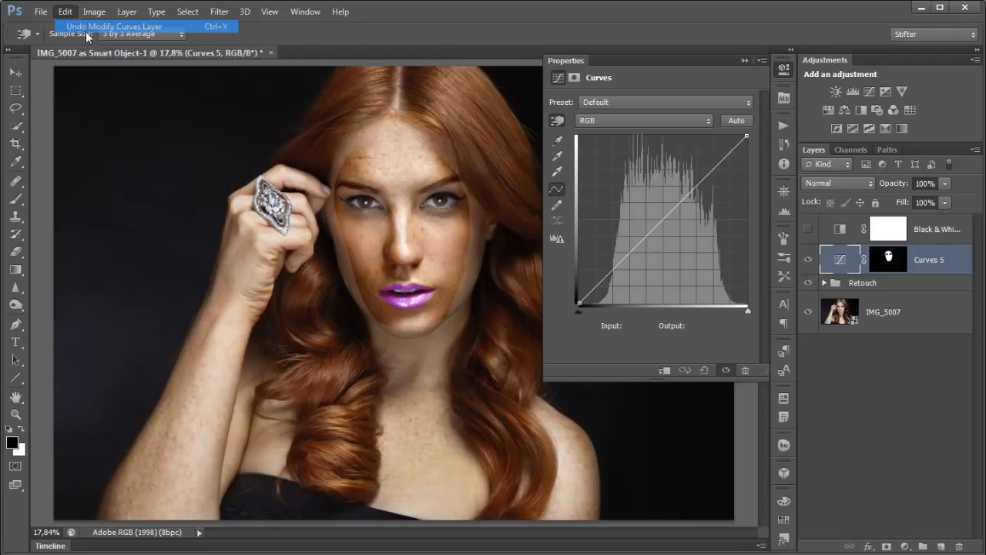
Compare the auto color correction algorithms for Curves 5 and apply Enhance Monochromatic Contrast
left_click(762, 61)
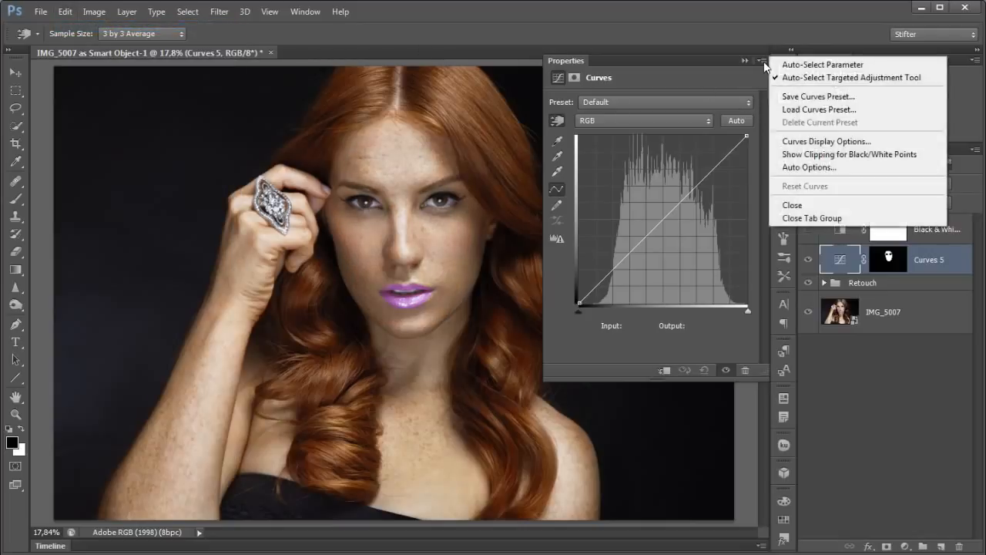
left_click(864, 166)
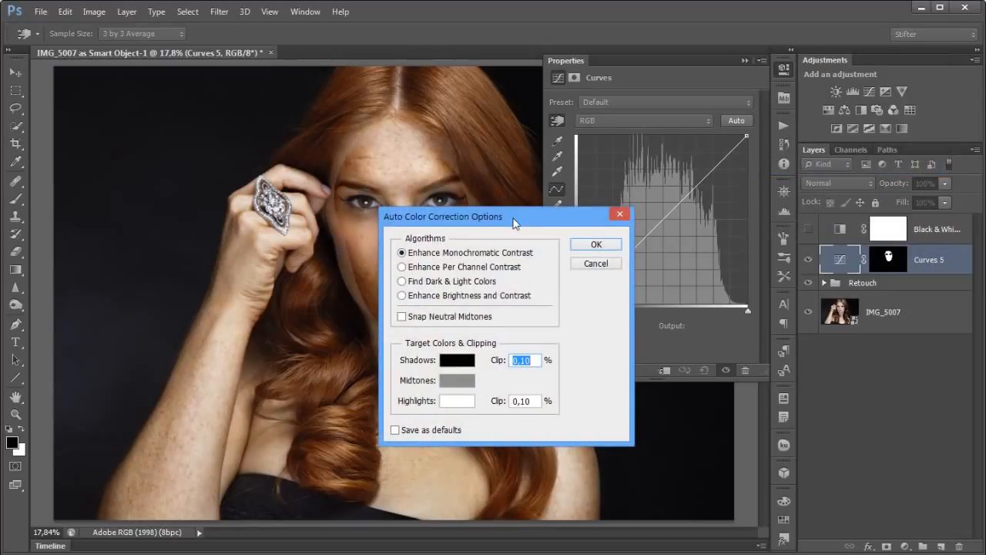
left_click_drag(515, 223, 719, 139)
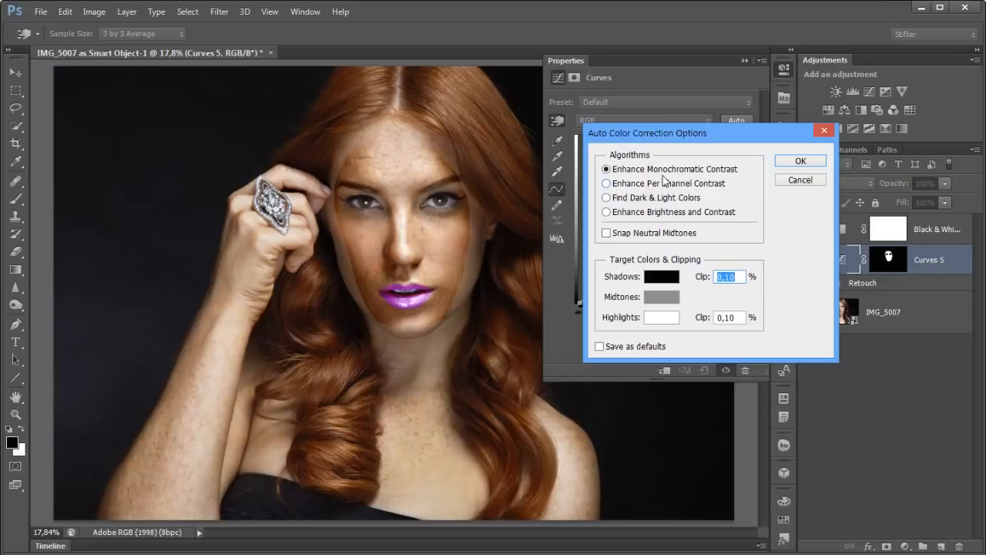
left_click(636, 189)
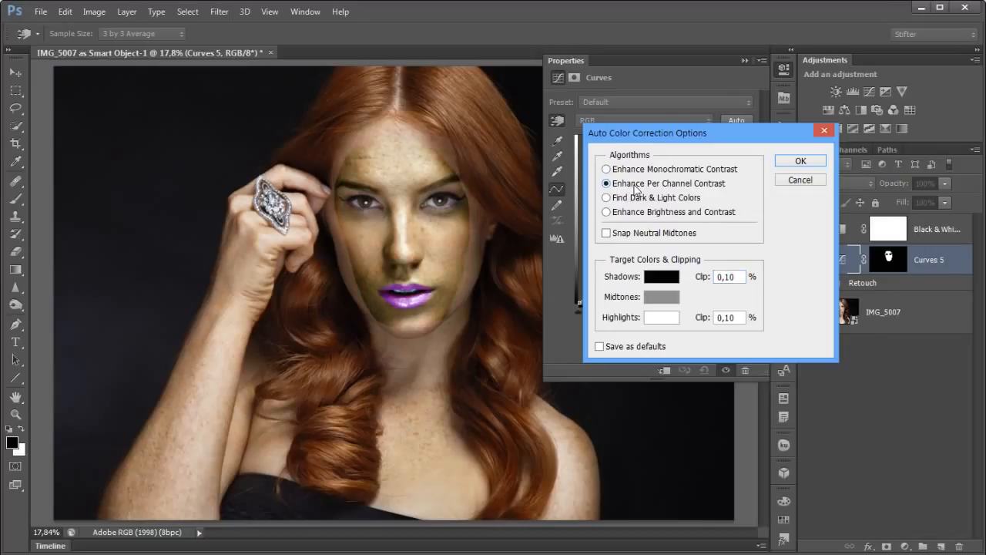
left_click(632, 198)
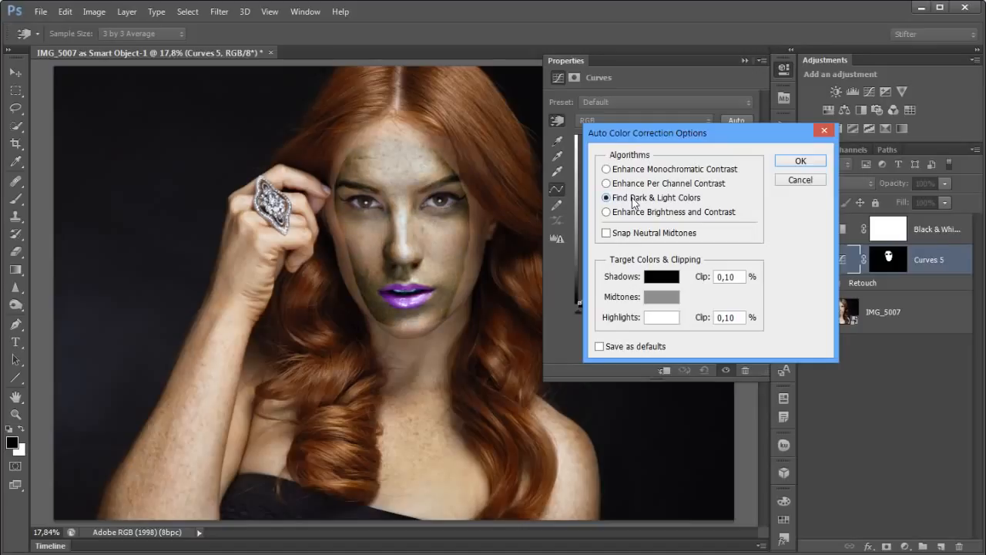
left_click(626, 215)
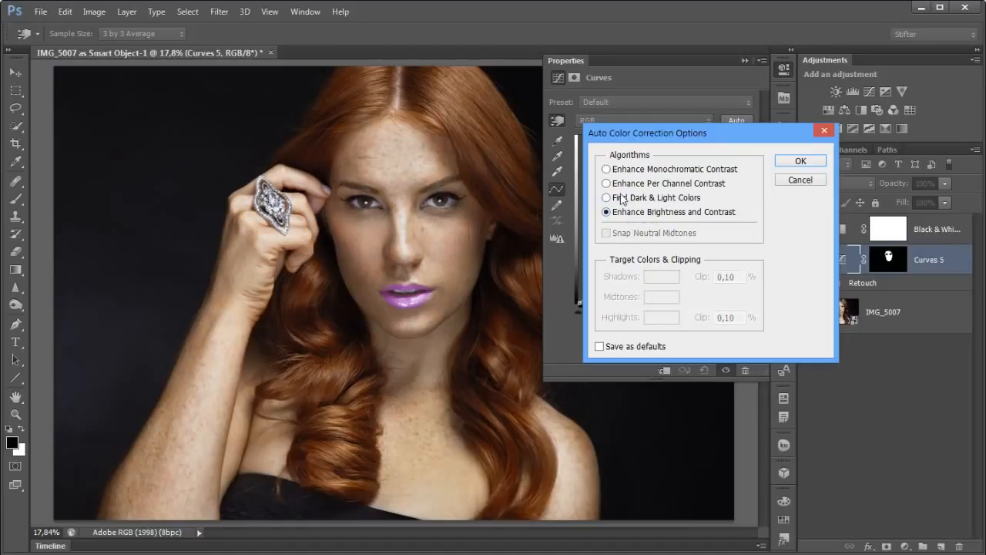
left_click(661, 170)
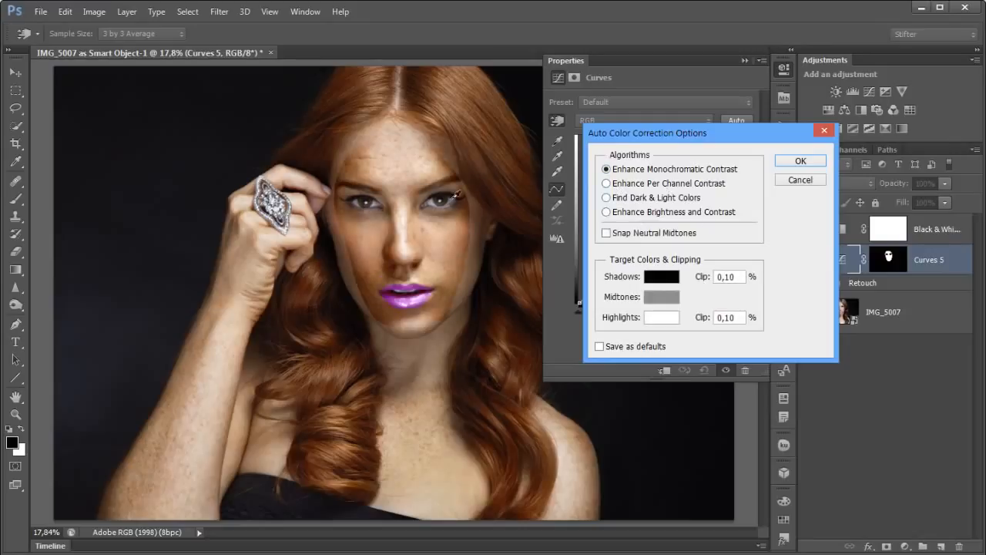
left_click(800, 161)
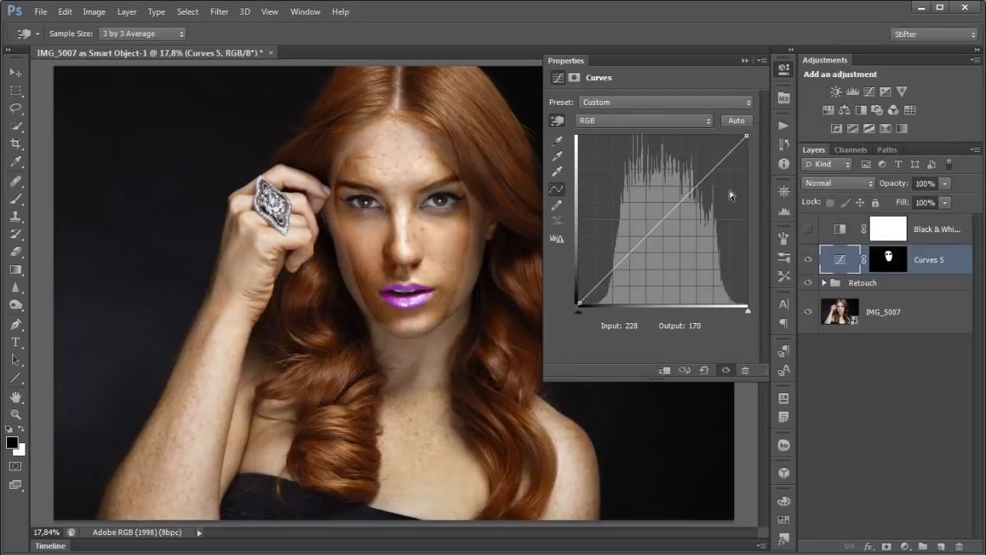
left_click(790, 65)
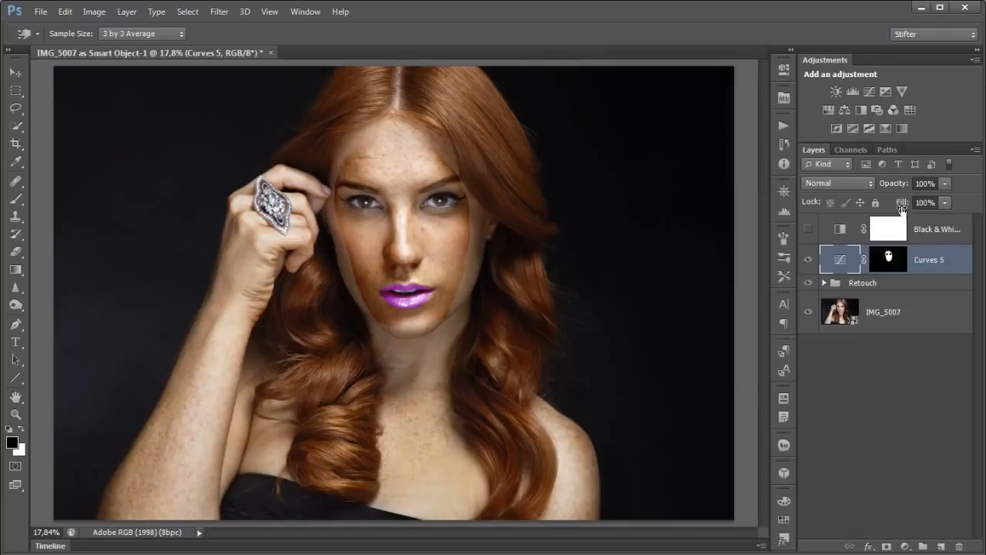
Disable and delete the Curves 5 layer's mask while keeping its adjustment, and switch to the Rectangular Marquee tool
left_click(890, 260, "shift")
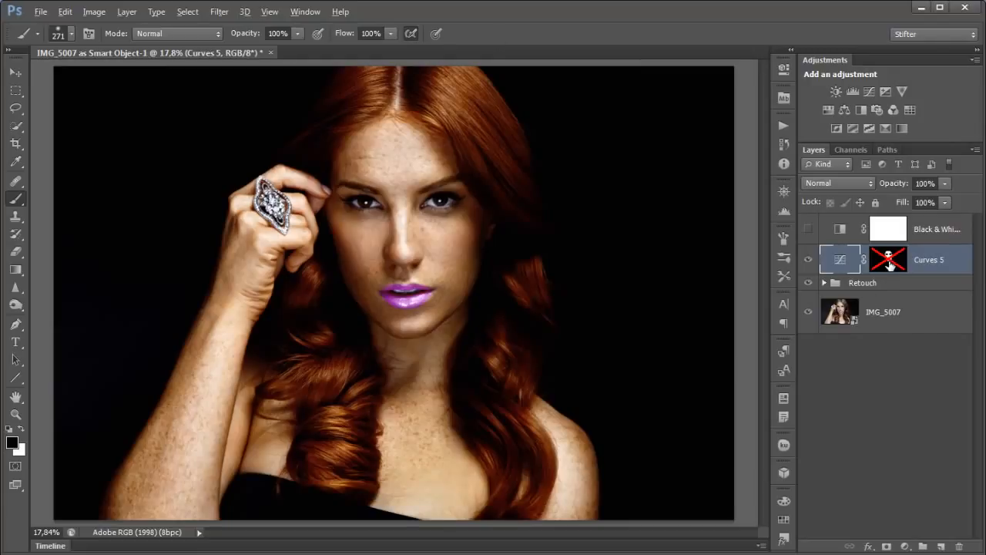
left_click_drag(890, 264, 963, 544)
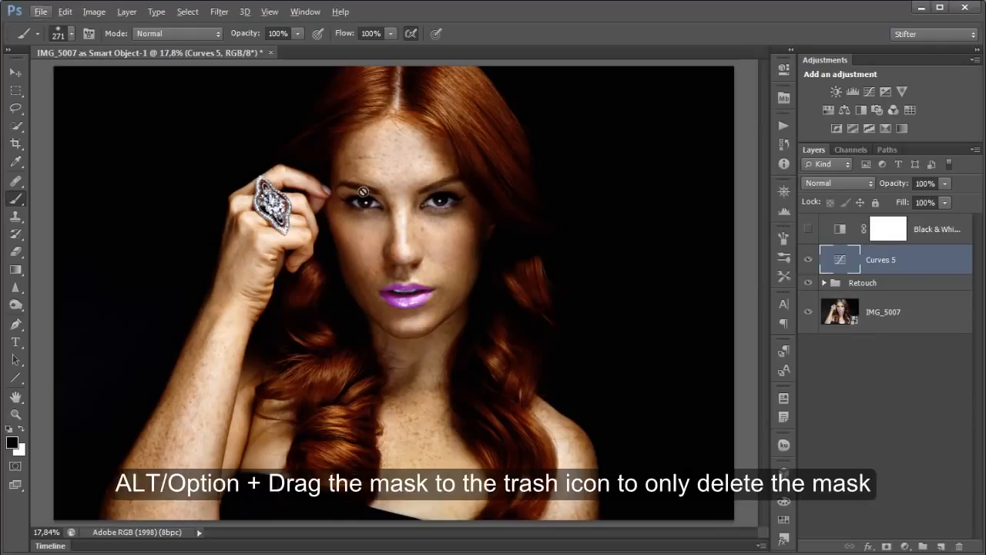
left_click(15, 90)
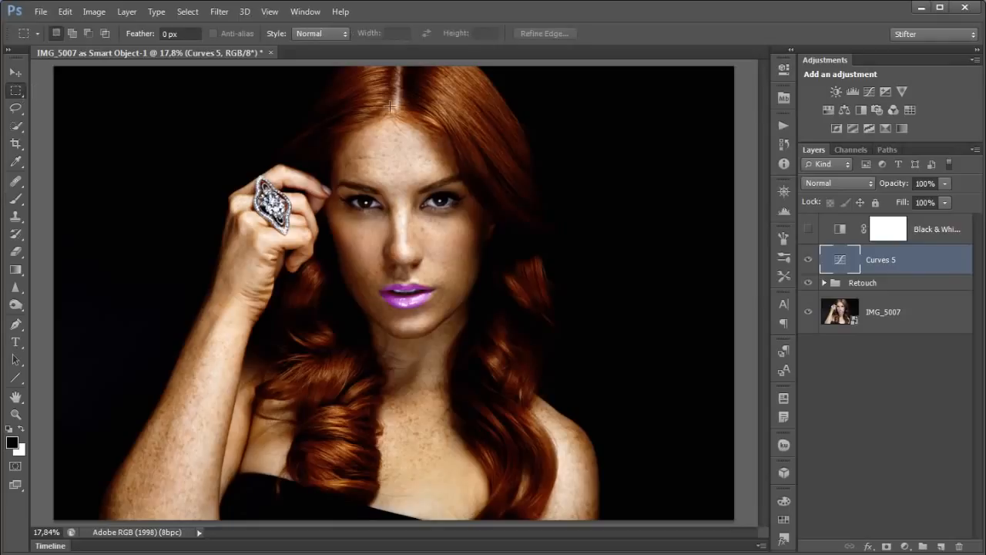
Load the RGB channel's luminosity as a selection and add it as the Curves 5 layer's mask
left_click(845, 149)
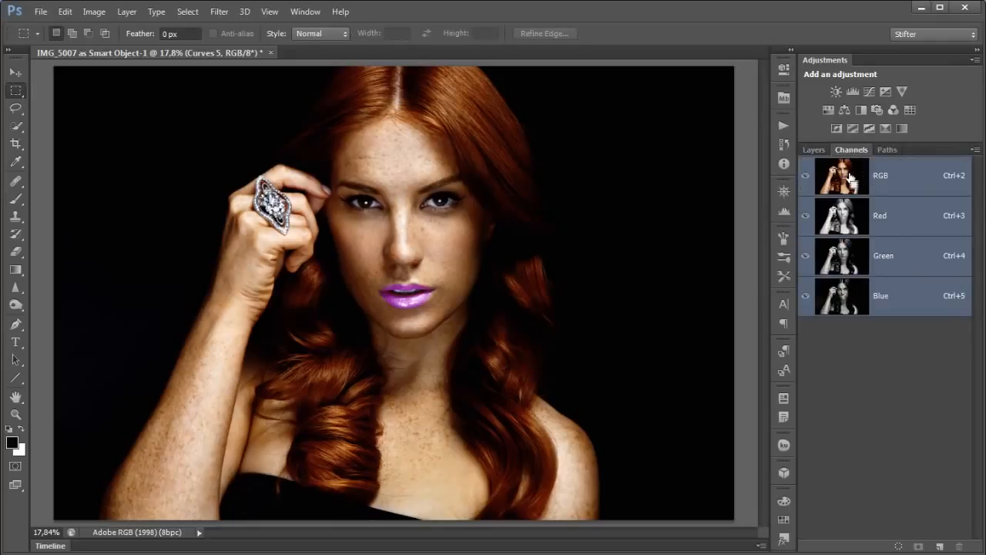
left_click(850, 176, "ctrl")
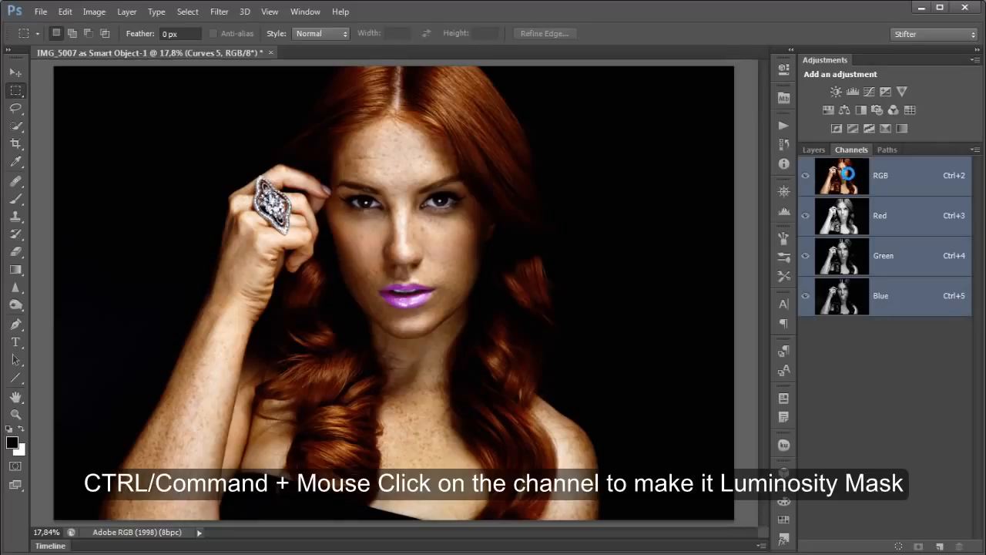
left_click(848, 173, "ctrl")
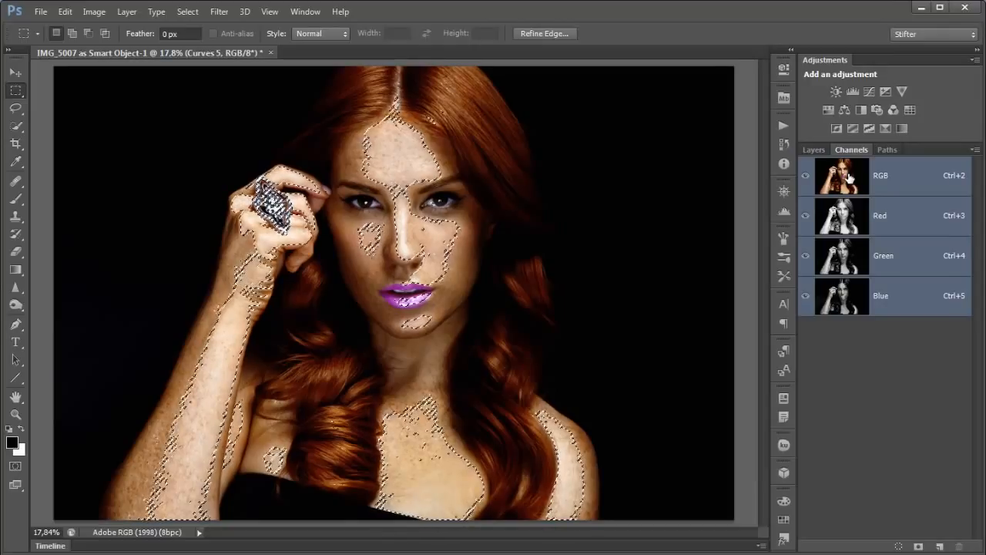
left_click(815, 150)
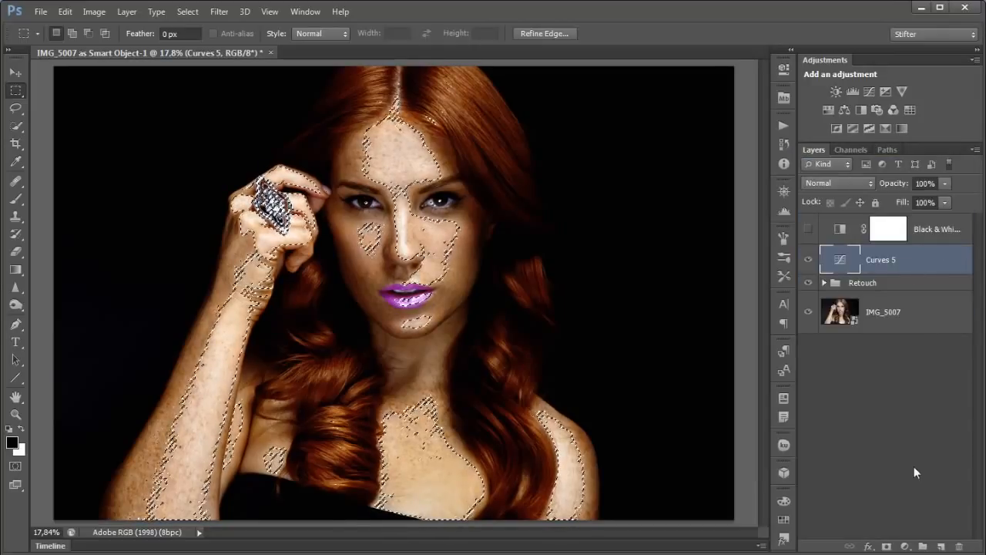
left_click(888, 546)
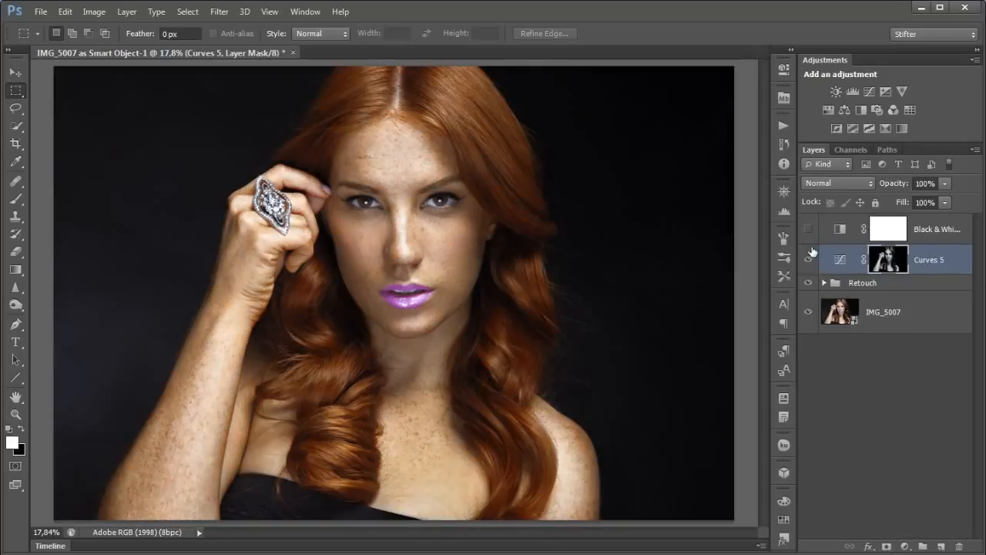
Toggle the Curves 5 layer's visibility to compare the portrait with and without the luminosity-masked adjustment
left_click(805, 260)
left_click(806, 260)
left_click(806, 260)
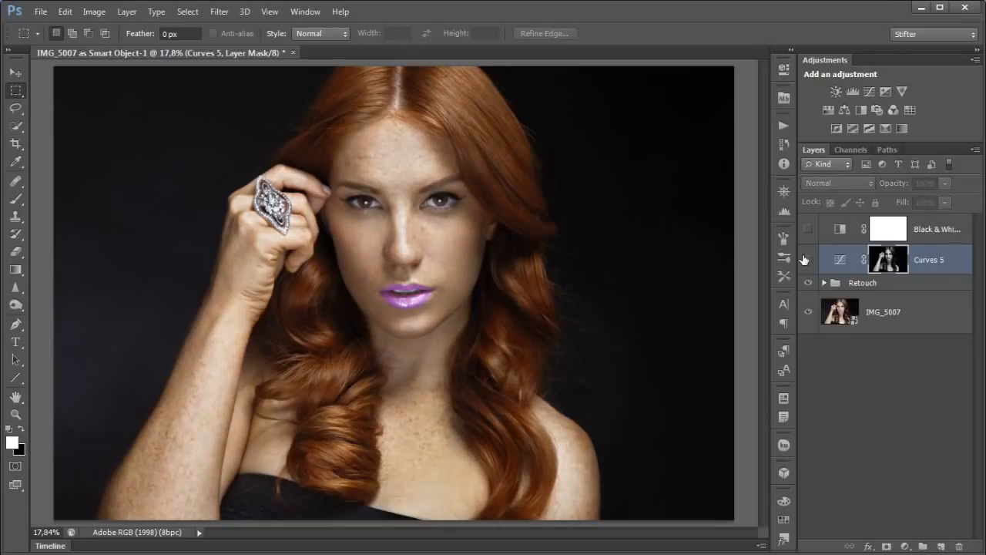
left_click(805, 260)
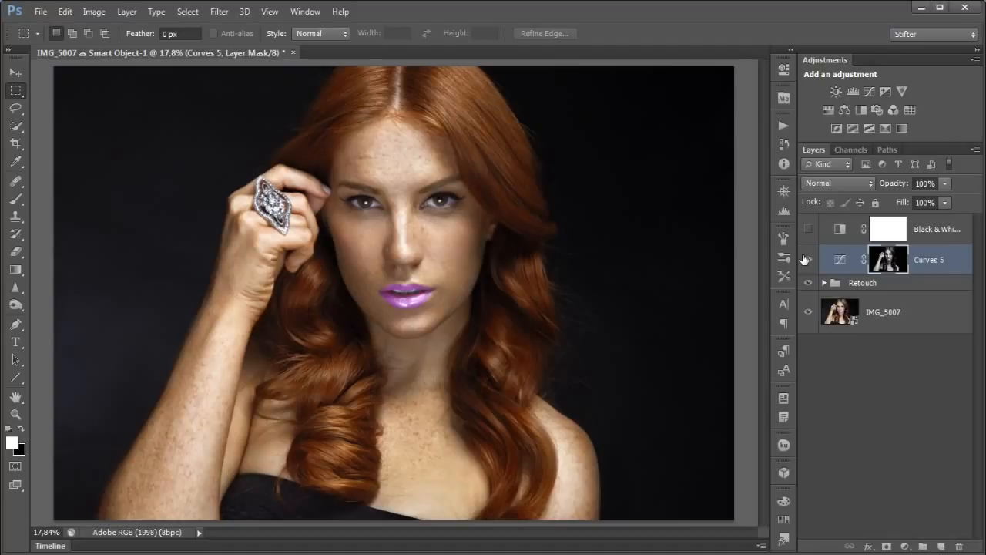
left_click(807, 259)
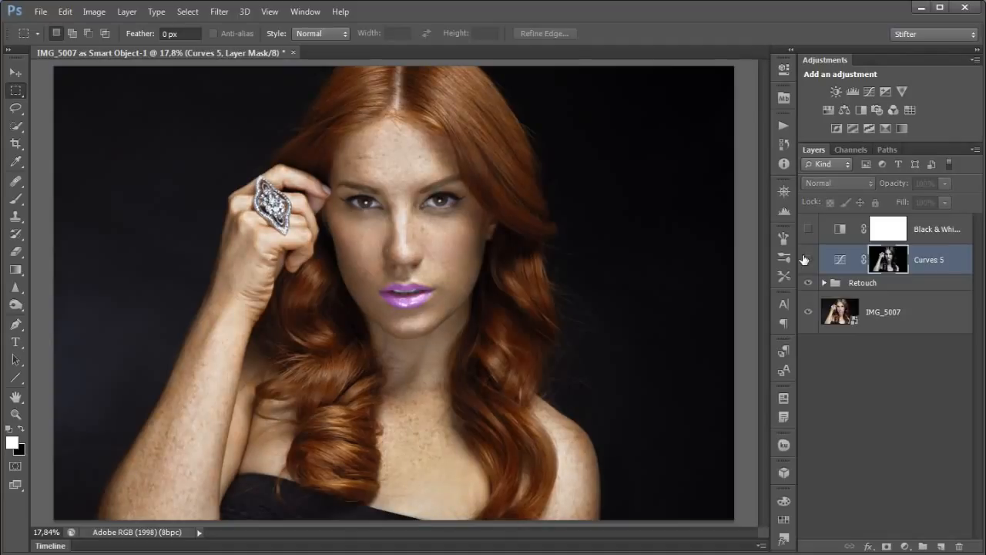
left_click(807, 259)
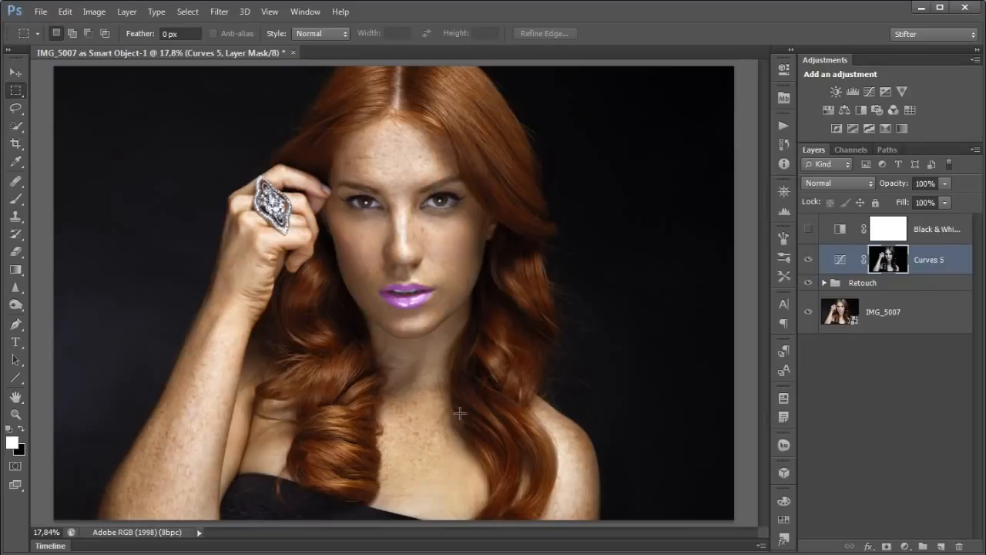
Move the Curves 5 layer to the top of the Retouch group and toggle the group's visibility to compare the result
left_click(825, 283)
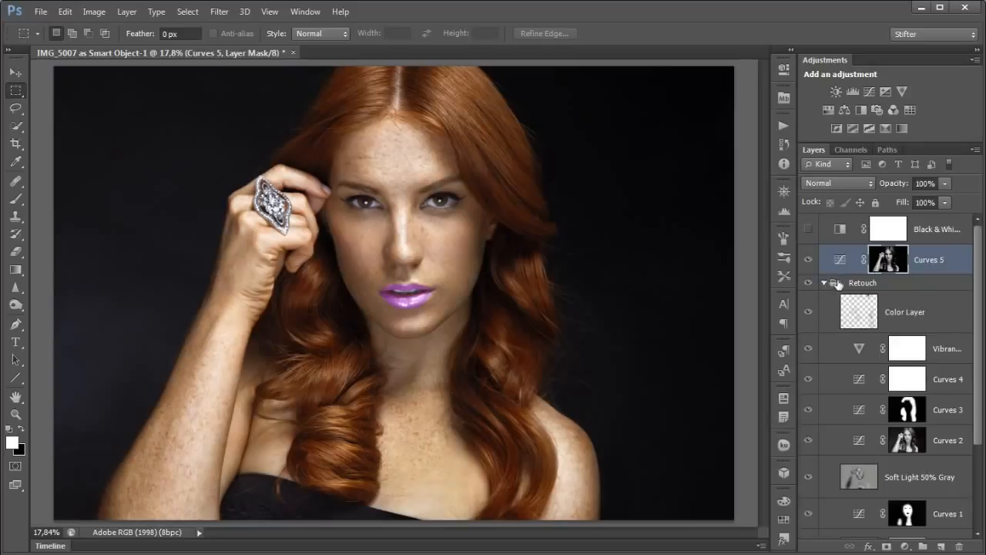
left_click_drag(961, 255, 939, 304)
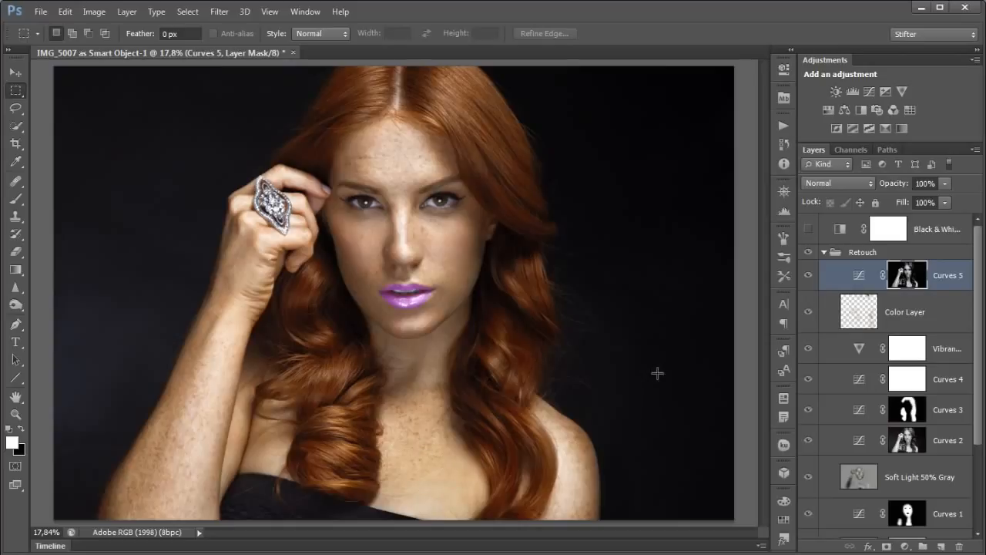
left_click(808, 251)
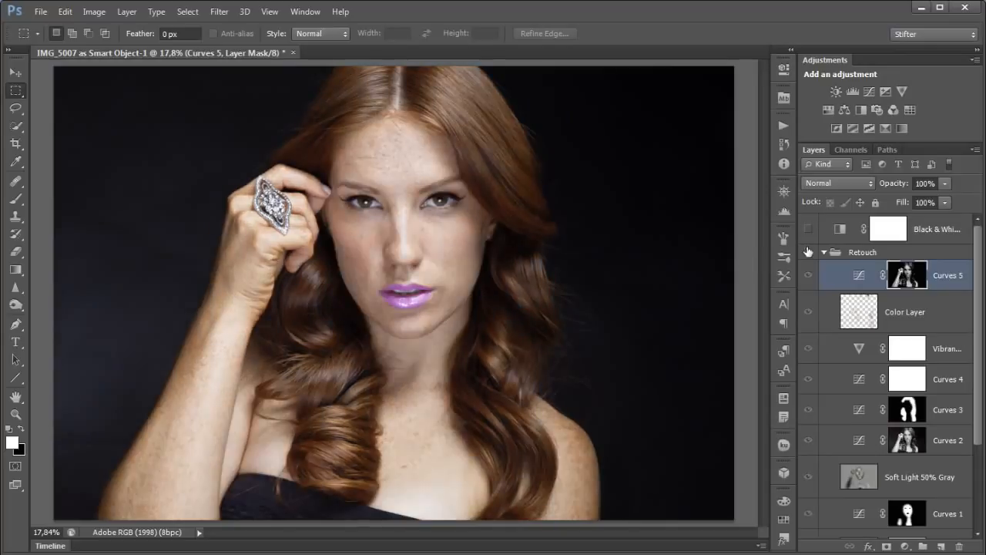
left_click(807, 252)
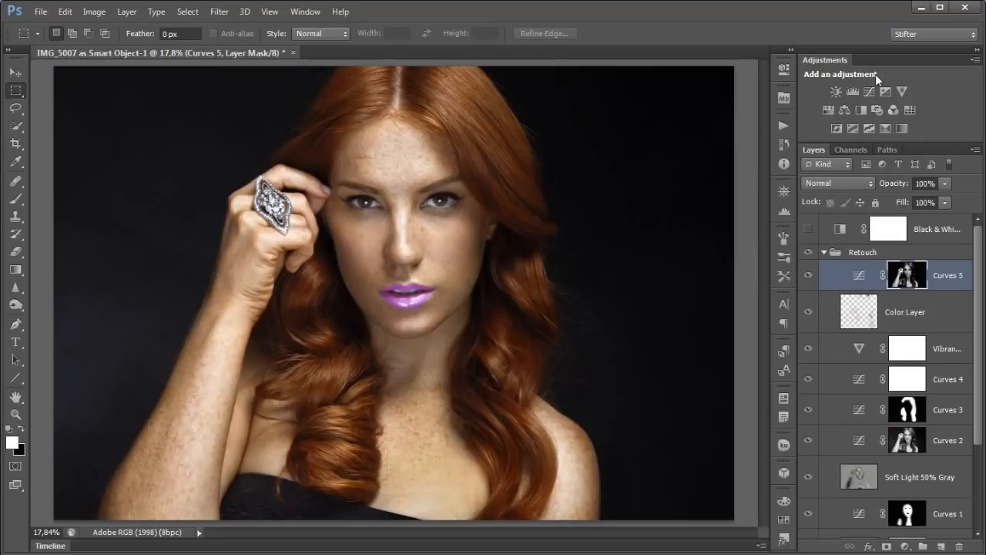
Examine the portrait's refreshed color histogram, and toggle the Curves 5 layer to compare its effect
left_click(785, 212)
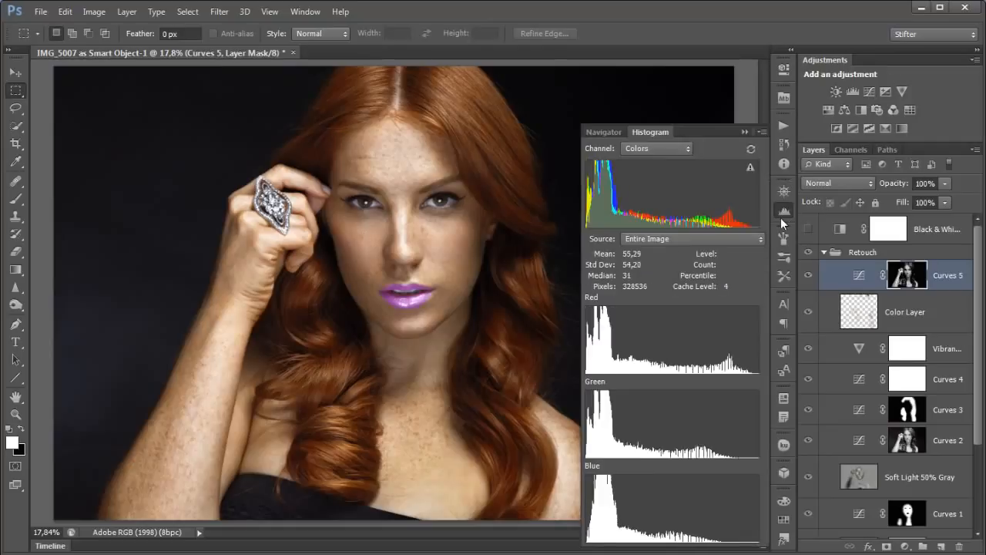
left_click(752, 170)
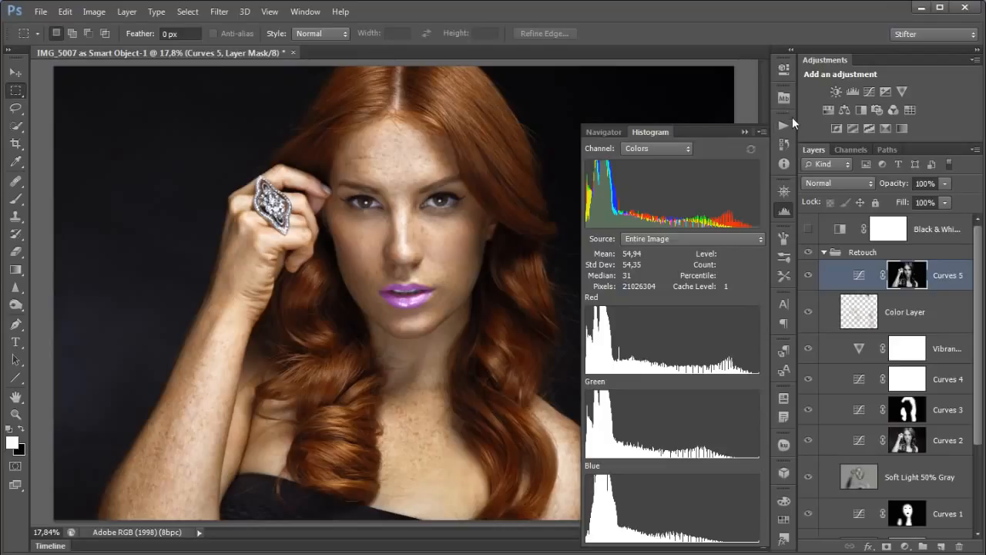
left_click(786, 207)
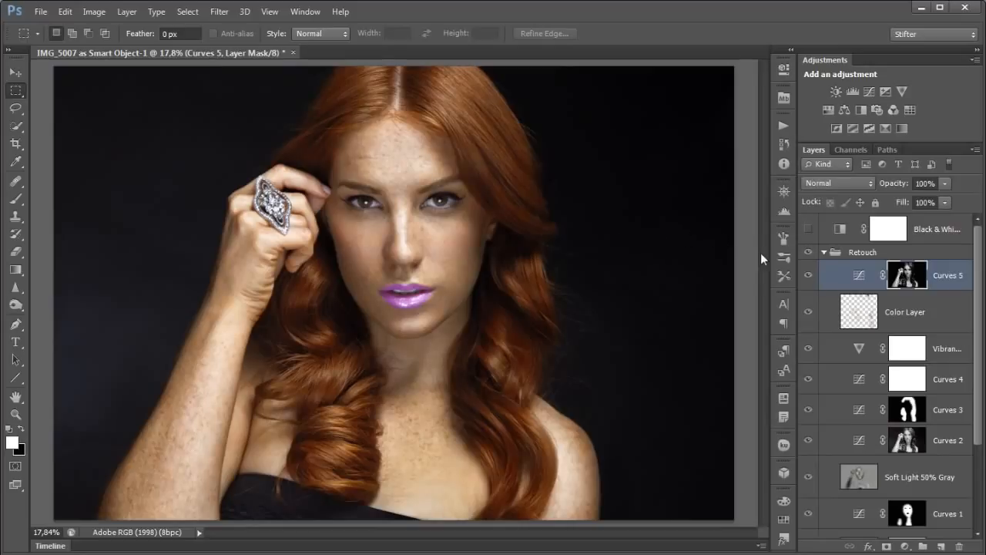
left_click(806, 276)
left_click(807, 276)
Create a layer named Soft Light 50% Gray in Soft Light mode above Curves 5, filled with the neutral 50% gray
left_click(943, 547, "alt")
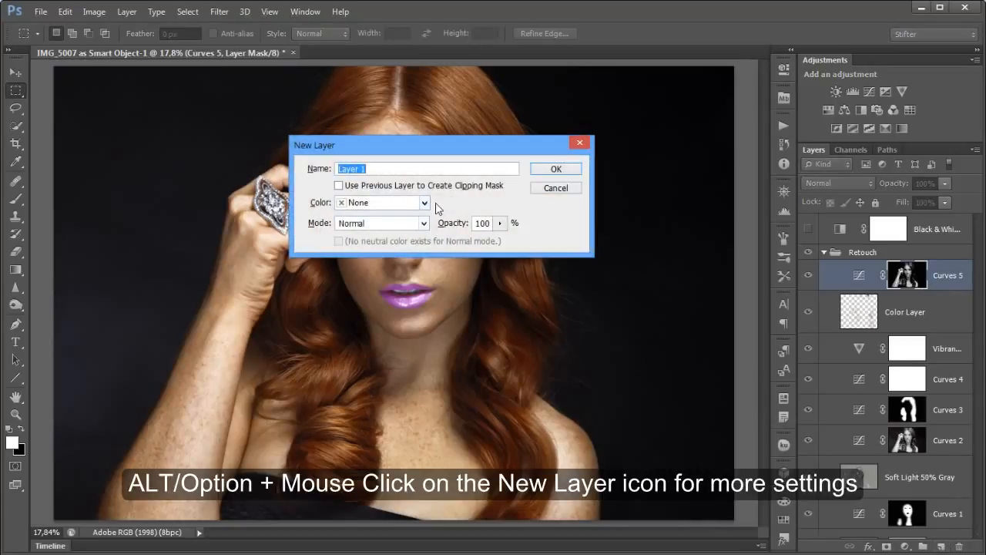
type("So")
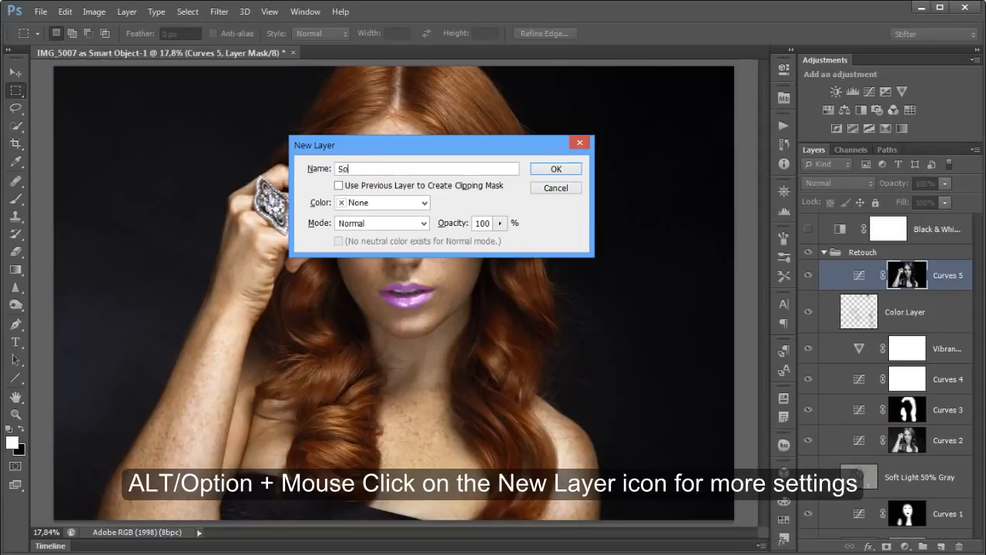
type("ft Light ")
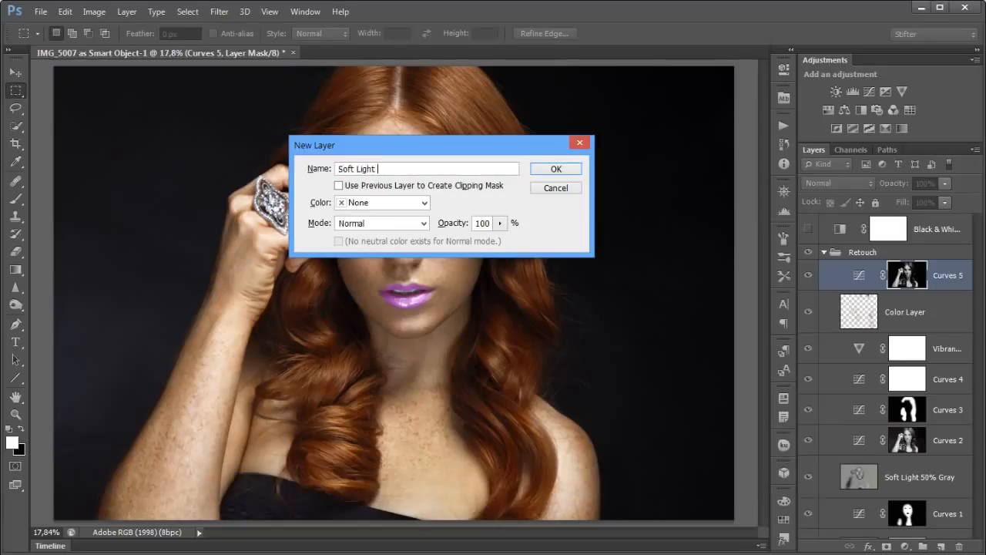
type("50% Gray")
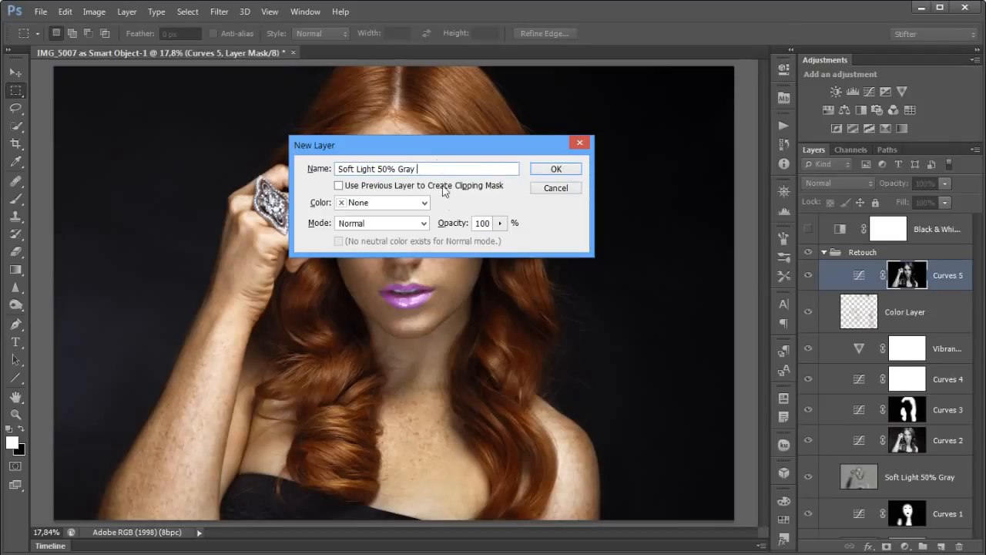
left_click(402, 224)
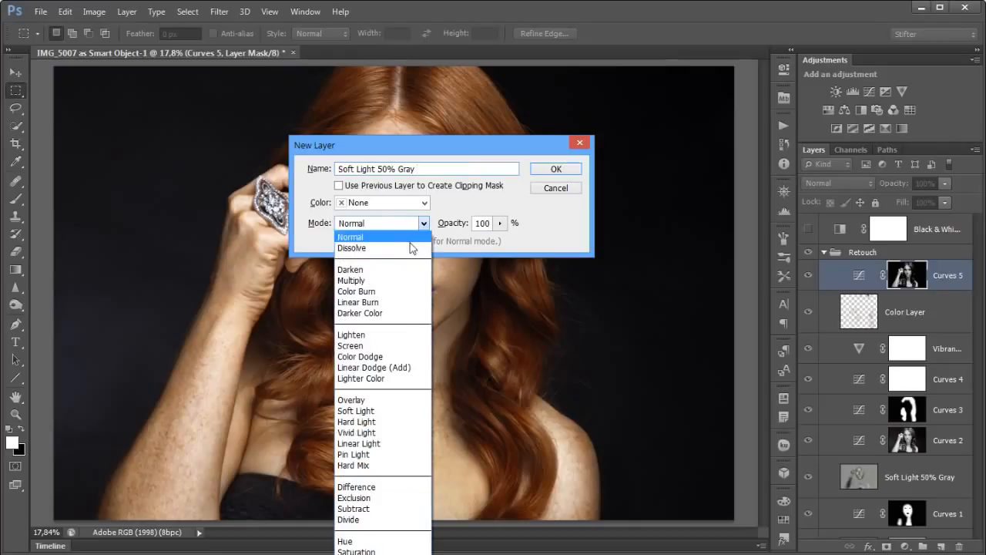
left_click(385, 409)
left_click(359, 242)
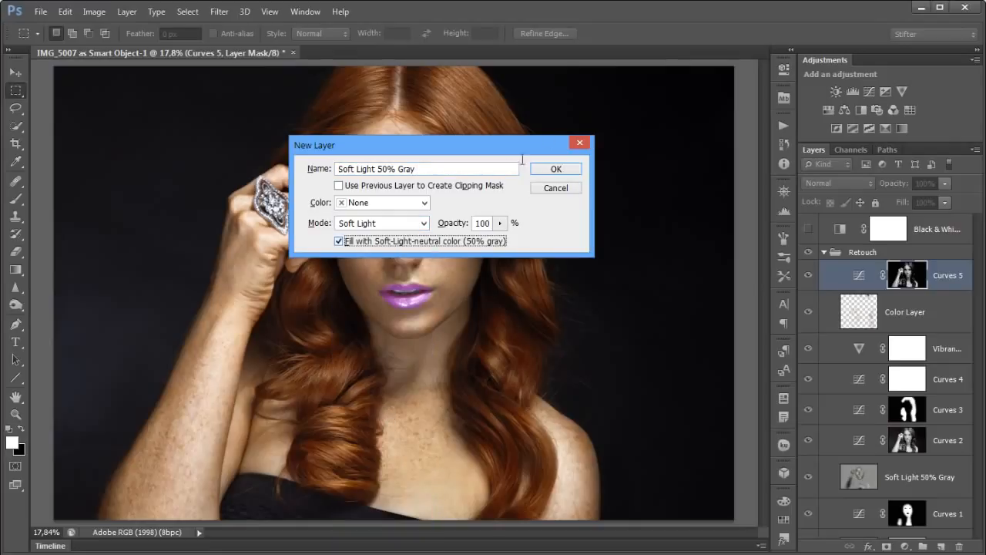
left_click(549, 168)
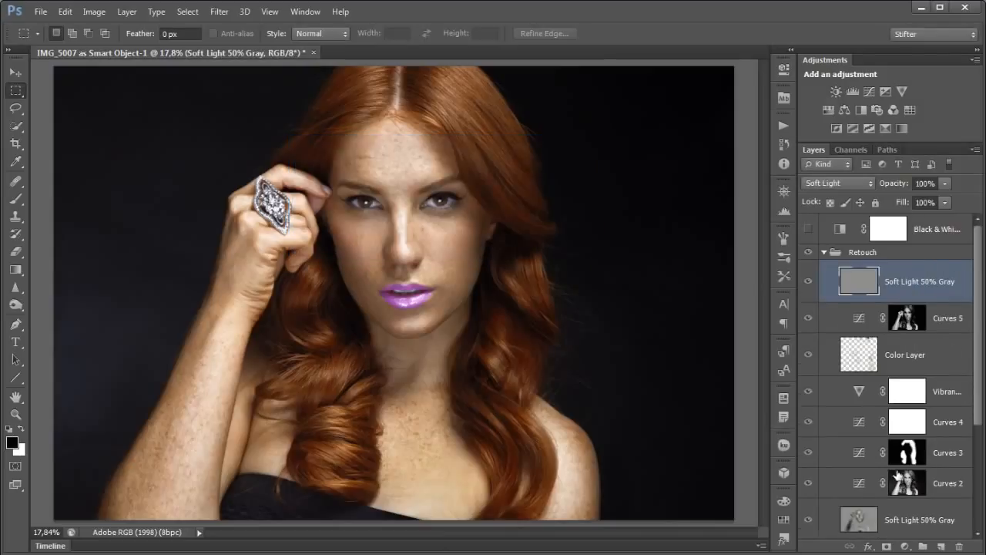
Brighten both irises on the Soft Light 50% Gray layer using a 30 px white brush at 10% flow
left_click(15, 198)
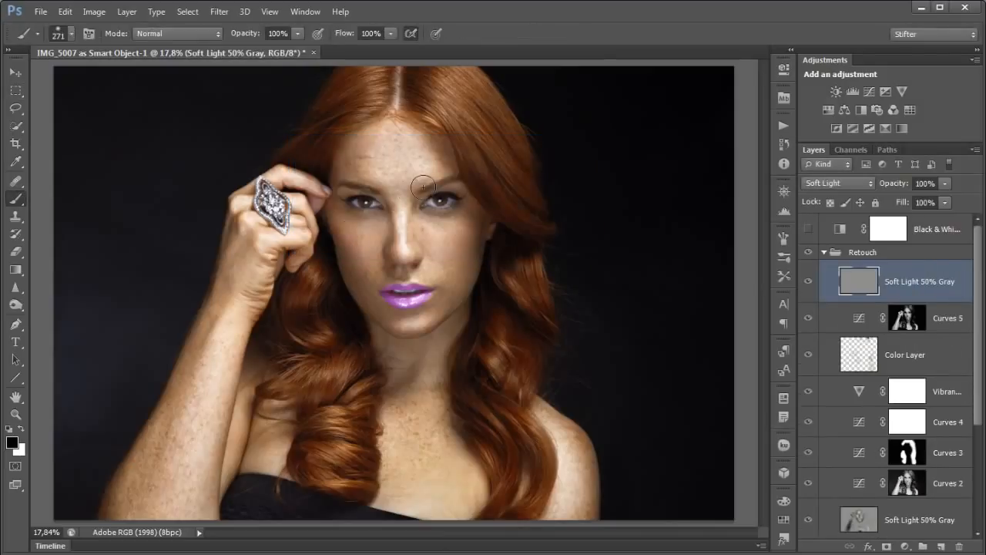
left_click_drag(513, 231, 319, 189)
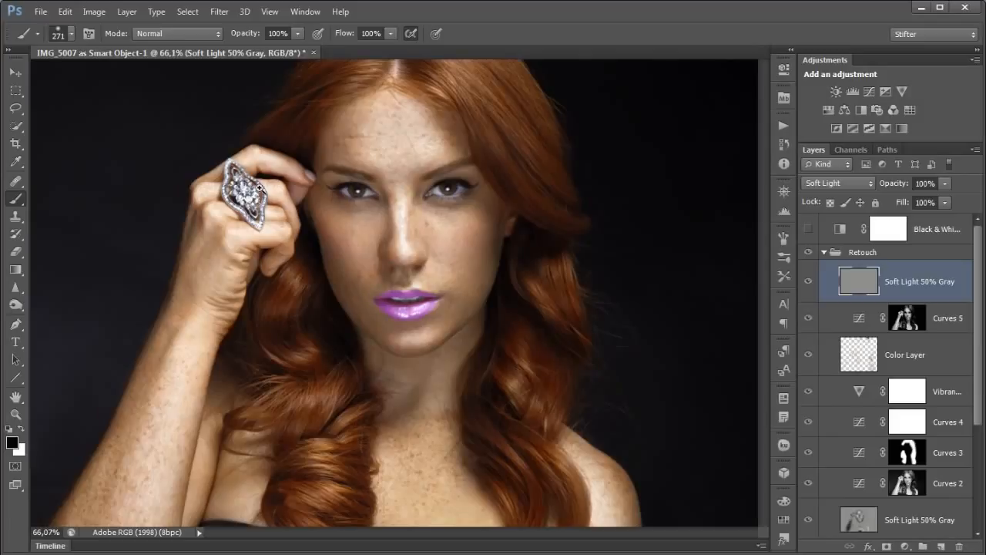
mouse_move(145, 155)
left_mouse_down()
mouse_move(330, 305)
mouse_move(613, 343)
left_mouse_up()
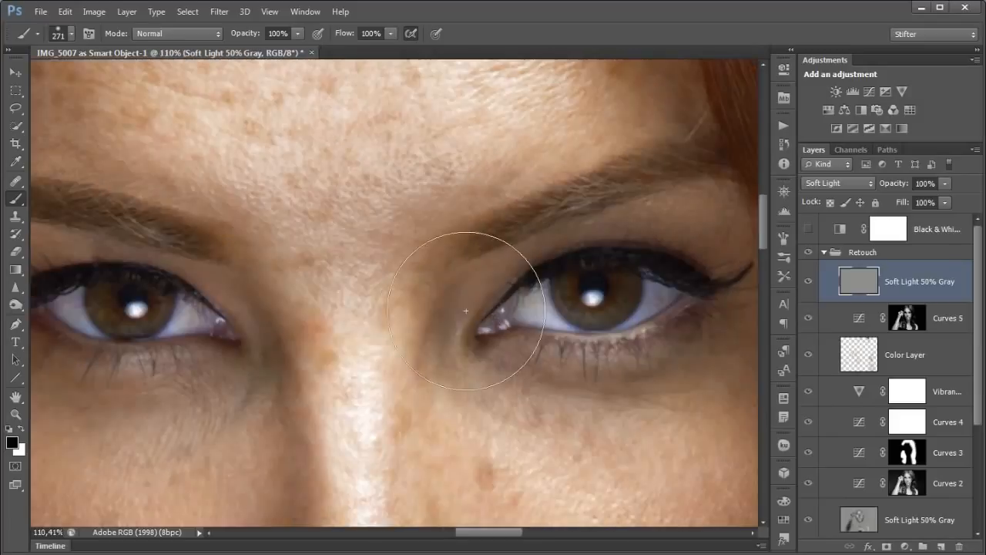
left_click_drag(240, 328, 355, 355)
left_click_drag(273, 294, 131, 307)
mouse_move(257, 310)
left_mouse_down()
mouse_move(221, 316)
mouse_move(245, 347)
left_mouse_up()
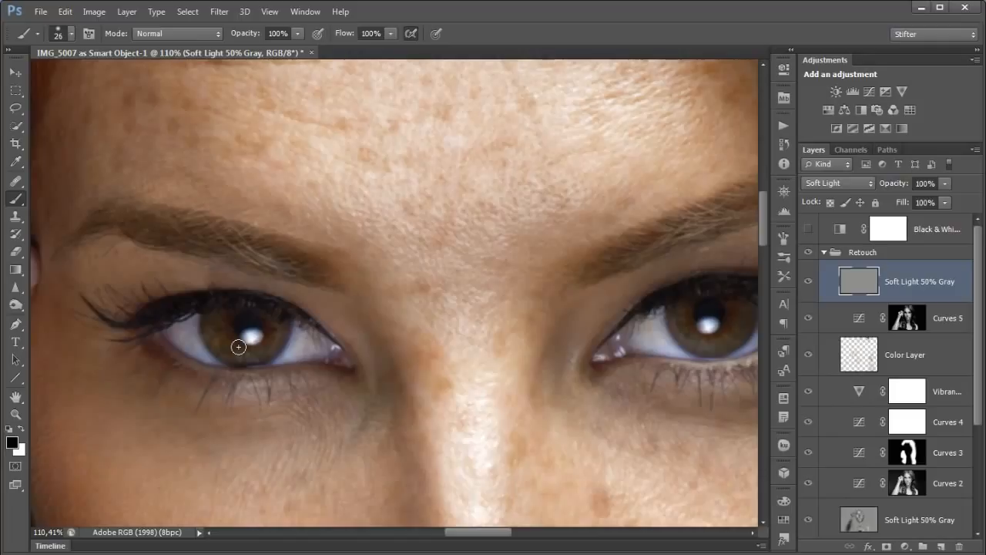
key("shift+1")
key("x")
key("bracketright")
mouse_move(215, 332)
left_mouse_down()
mouse_move(231, 352)
mouse_move(281, 336)
mouse_move(248, 353)
mouse_move(205, 328)
mouse_move(242, 353)
mouse_move(264, 341)
left_mouse_up()
left_click_drag(667, 340, 609, 330)
mouse_move(679, 319)
left_mouse_down()
mouse_move(660, 326)
mouse_move(683, 326)
mouse_move(625, 321)
mouse_move(667, 328)
left_mouse_up()
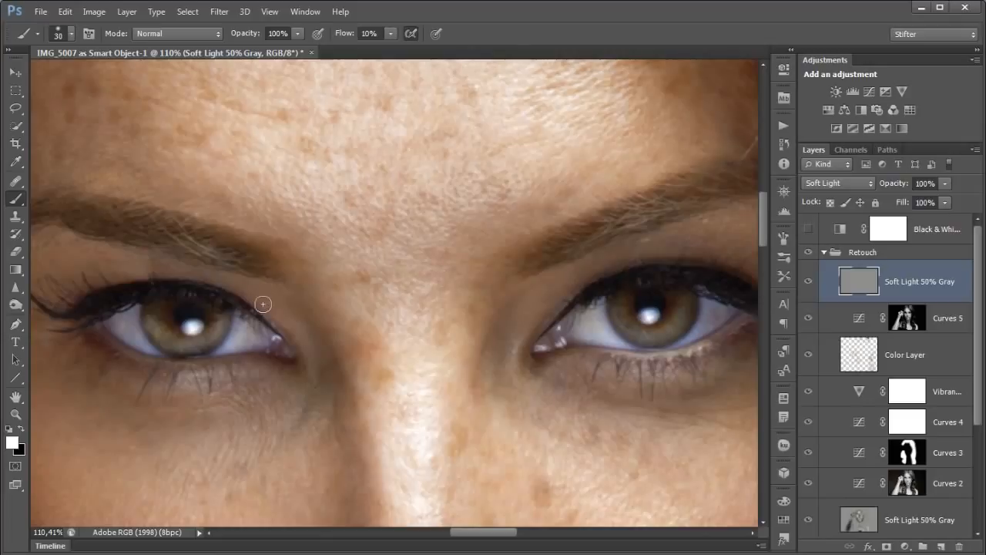
Darken the outer rim of the iris nearest the ring hand with a 7 px black brush at 10% flow
left_click_drag(202, 405, 292, 357)
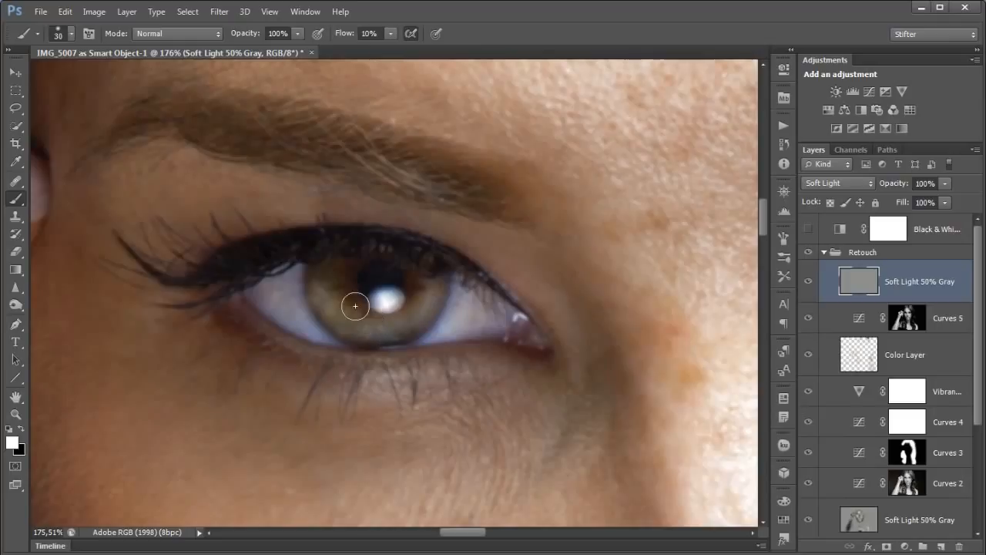
key("bracketleft")
key("bracketleft")
key("bracketleft")
key("bracketleft")
key("bracketleft")
key("bracketleft")
key("bracketleft")
key("x")
mouse_move(307, 293)
left_mouse_down()
mouse_move(329, 331)
mouse_move(310, 302)
mouse_move(348, 338)
mouse_move(328, 329)
mouse_move(316, 281)
left_mouse_up()
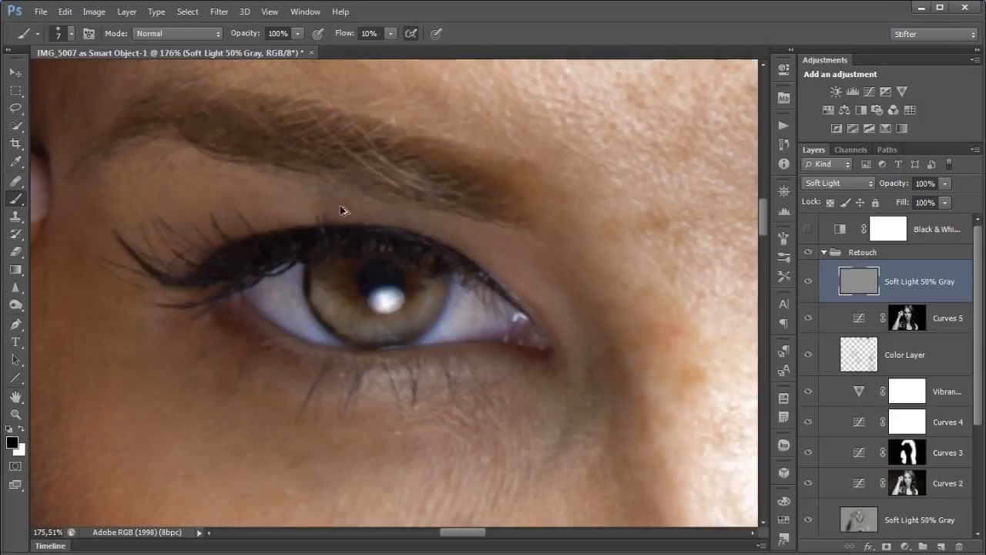
Reduce the brush flow to 5% and continue darkening the rims on the other eye's iris
key("shift+0")
key("shift+5")
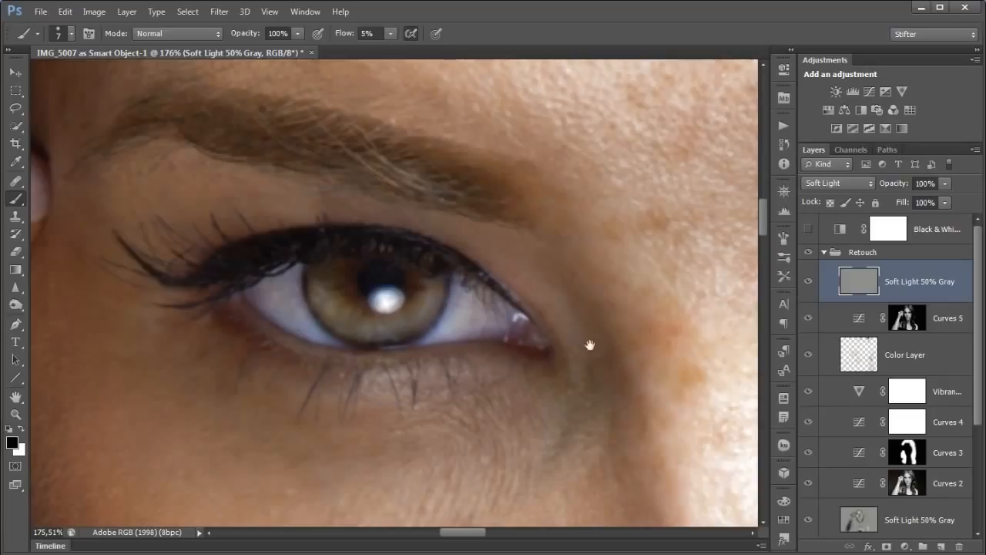
left_click_drag(603, 339, 324, 317)
left_click_drag(536, 316, 410, 320)
left_click_drag(595, 341, 489, 341)
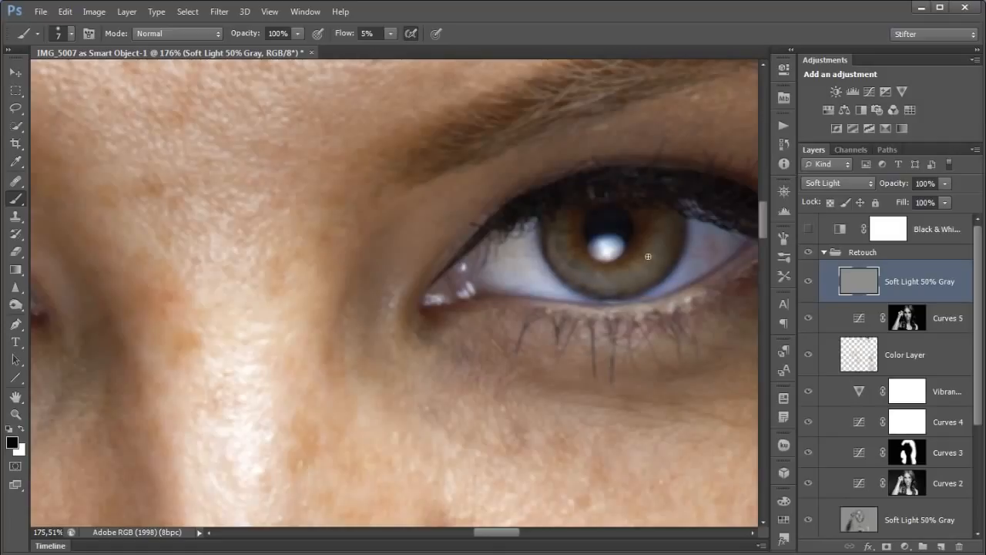
Compare the portrait with and without the Soft Light 50% Gray layer, and reduce the layer's opacity to 53%
key("ctrl+0")
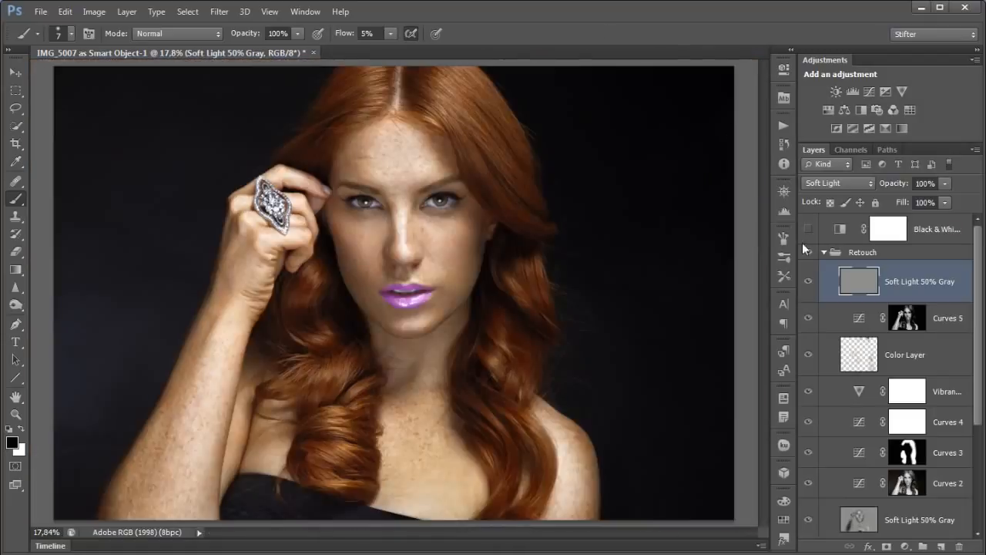
left_click(809, 283)
left_click(809, 283)
left_click_drag(605, 121, 179, 368)
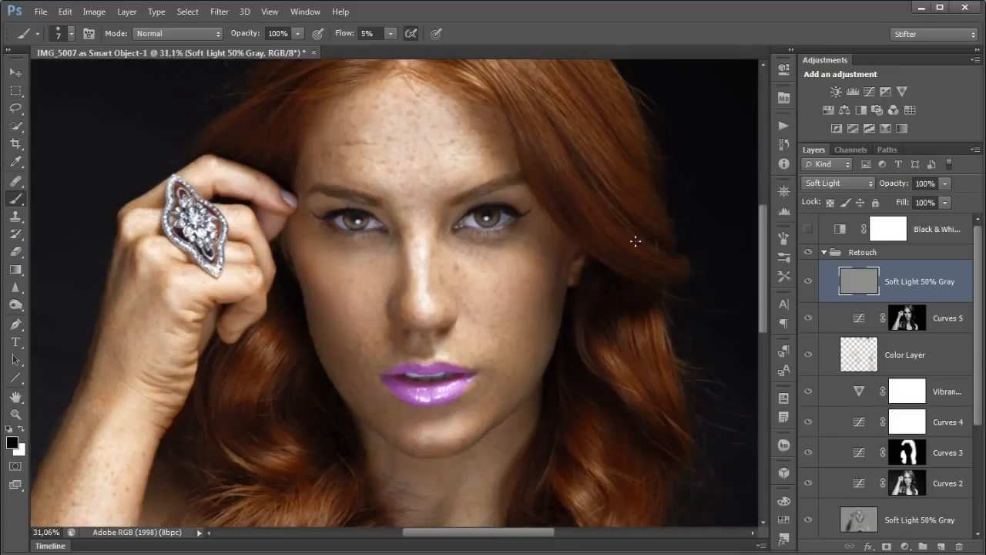
left_click_drag(896, 187, 695, 198)
left_click_drag(324, 356, 351, 335)
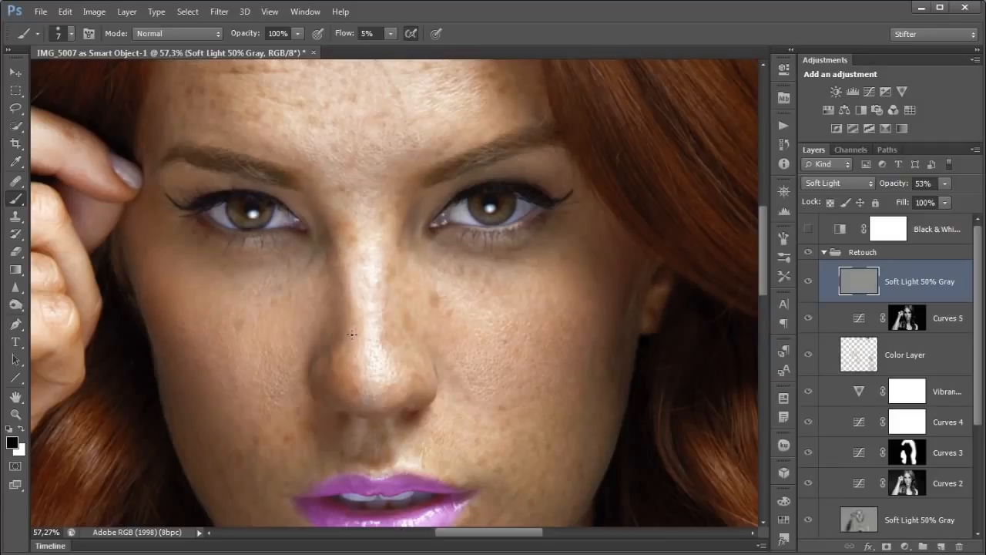
Shape the shading around both eyes with a 125 px brush at 3% flow, painting in black and white
key("ctrl+minus")
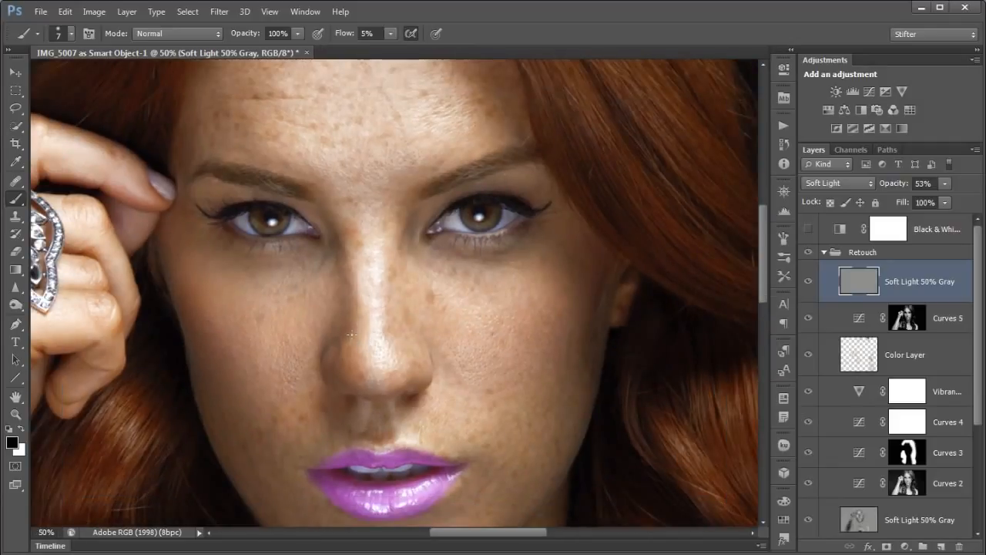
key("bracketright")
key("bracketright")
key("bracketright")
key("bracketright")
key("bracketright")
key("bracketright")
key("bracketright")
key("bracketright")
key("bracketright")
key("bracketright")
key("bracketright")
key("bracketright")
key("bracketright")
key("bracketright")
key("bracketleft")
key("bracketleft")
key("shift+0")
key("shift+3")
key("bracketright")
mouse_move(215, 230)
left_mouse_down()
mouse_move(247, 239)
mouse_move(199, 212)
left_mouse_up()
mouse_move(318, 212)
left_mouse_down()
mouse_move(203, 211)
mouse_move(286, 218)
mouse_move(217, 215)
left_mouse_up()
mouse_move(554, 198)
left_mouse_down()
mouse_move(462, 216)
mouse_move(481, 218)
mouse_move(434, 212)
mouse_move(514, 203)
mouse_move(415, 218)
mouse_move(593, 250)
mouse_move(564, 257)
mouse_move(484, 201)
mouse_move(556, 190)
mouse_move(450, 213)
left_mouse_up()
mouse_move(233, 245)
left_mouse_down()
mouse_move(276, 223)
mouse_move(268, 224)
mouse_move(302, 243)
mouse_move(290, 241)
left_mouse_up()
key("x")
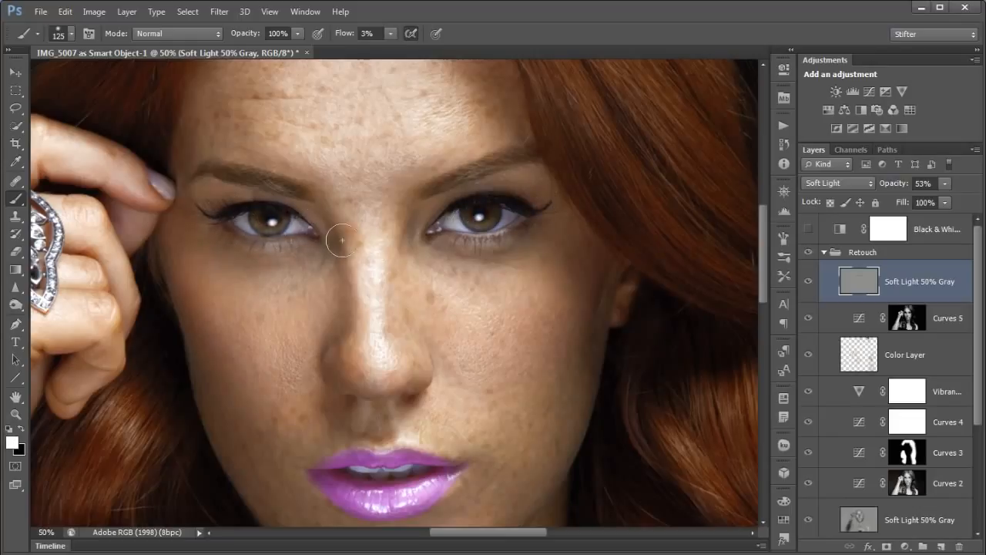
mouse_move(485, 245)
left_mouse_down()
mouse_move(445, 237)
mouse_move(512, 232)
mouse_move(481, 230)
mouse_move(520, 217)
mouse_move(445, 234)
left_mouse_up()
Toggle the Soft Light 50% Gray layer to judge the eye shading, and lower its opacity to 33%
key("ctrl+minus")
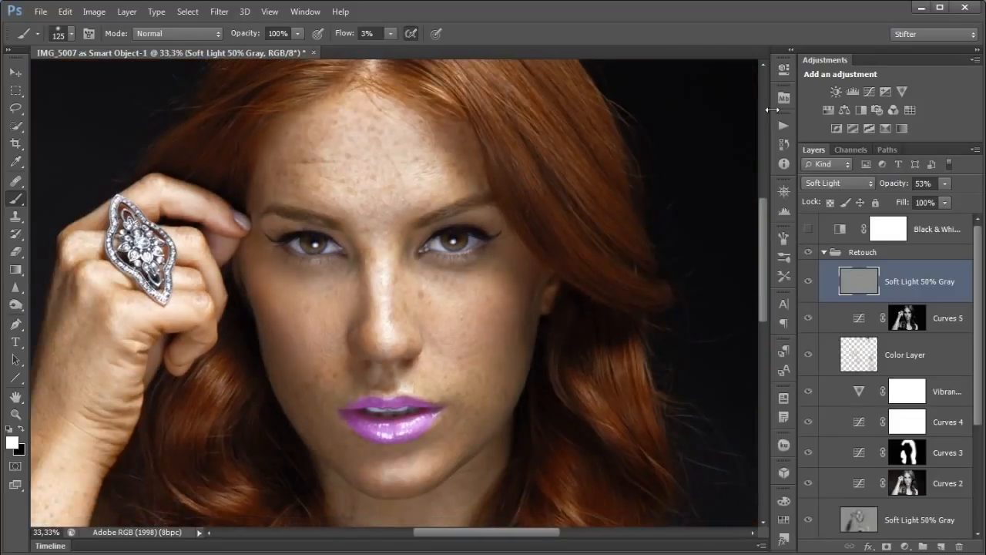
key("ctrl+minus")
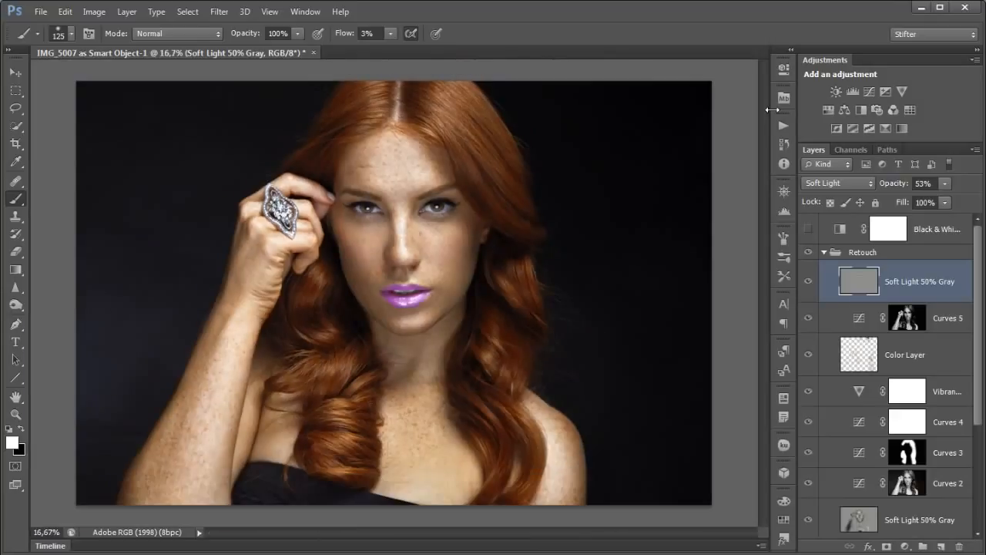
left_click(807, 284)
left_click(806, 283)
left_click(807, 282)
left_click(807, 283)
left_click_drag(895, 186, 874, 187)
left_click(808, 282)
left_click(808, 282)
Dodge and burn the lips with a 40 px brush at 5% flow, darkening the mouth corner in black
left_click_drag(456, 188, 365, 366)
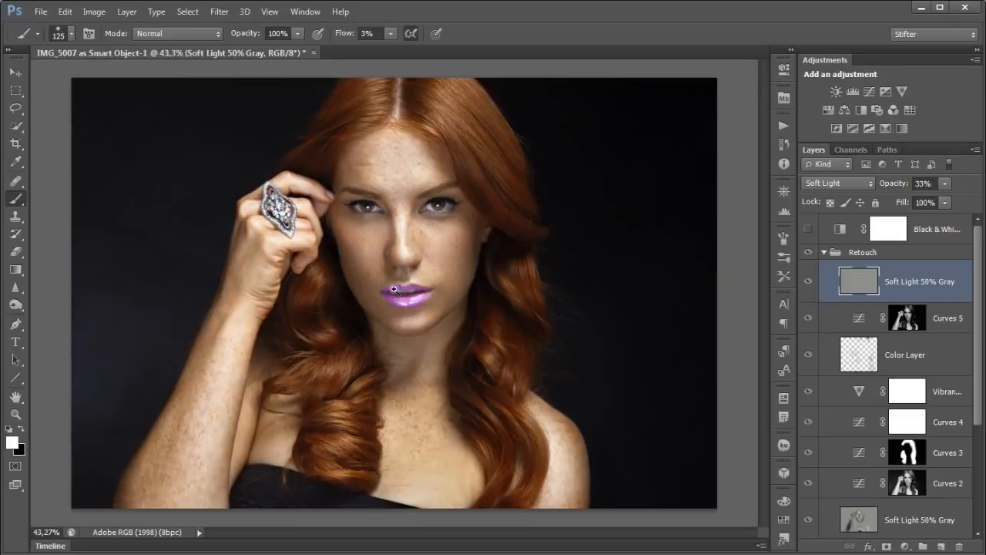
left_click_drag(255, 278, 467, 393)
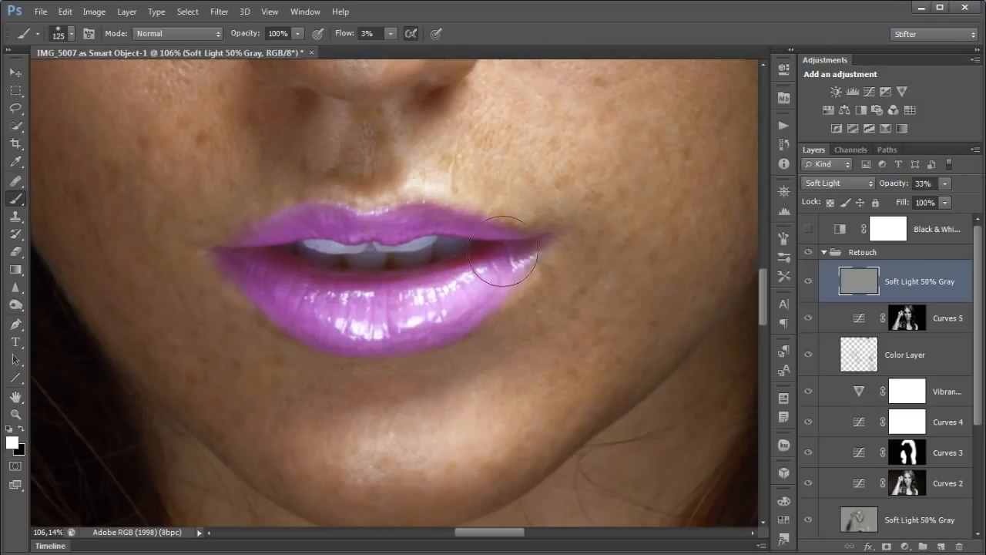
key("bracketleft")
key("bracketleft")
key("bracketleft")
key("bracketleft")
key("bracketleft")
key("bracketleft")
key("bracketleft")
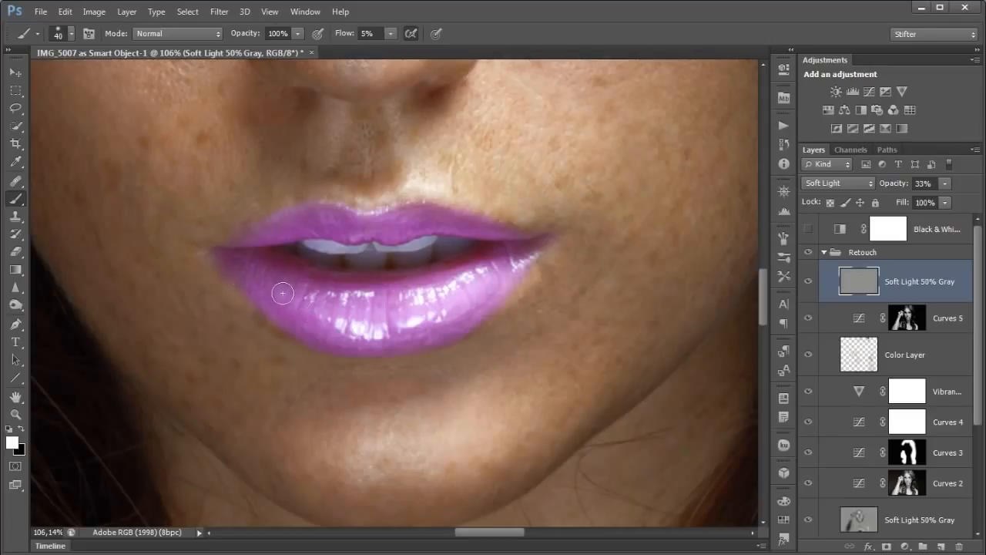
key("x")
mouse_move(219, 245)
left_mouse_down()
mouse_move(276, 316)
mouse_move(321, 341)
mouse_move(375, 350)
mouse_move(364, 352)
mouse_move(290, 320)
mouse_move(399, 343)
mouse_move(421, 336)
mouse_move(419, 346)
mouse_move(517, 269)
mouse_move(509, 284)
mouse_move(532, 246)
mouse_move(495, 300)
mouse_move(523, 257)
mouse_move(531, 216)
mouse_move(535, 244)
mouse_move(446, 211)
mouse_move(366, 225)
mouse_move(288, 220)
mouse_move(223, 257)
left_mouse_up()
key("x")
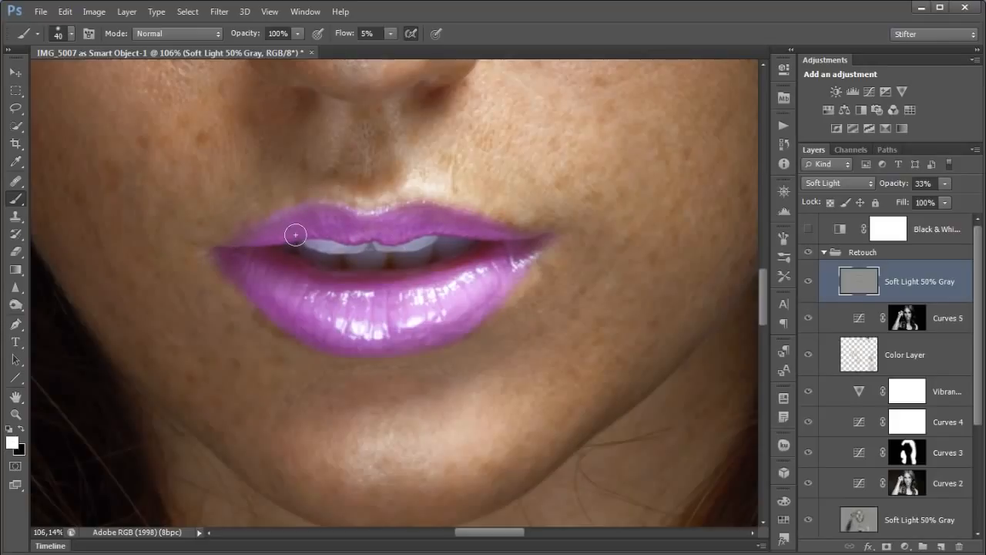
Toggle the Soft Light 50% Gray layer and the Retouch group to compare the whole portrait before and after
key("ctrl+0")
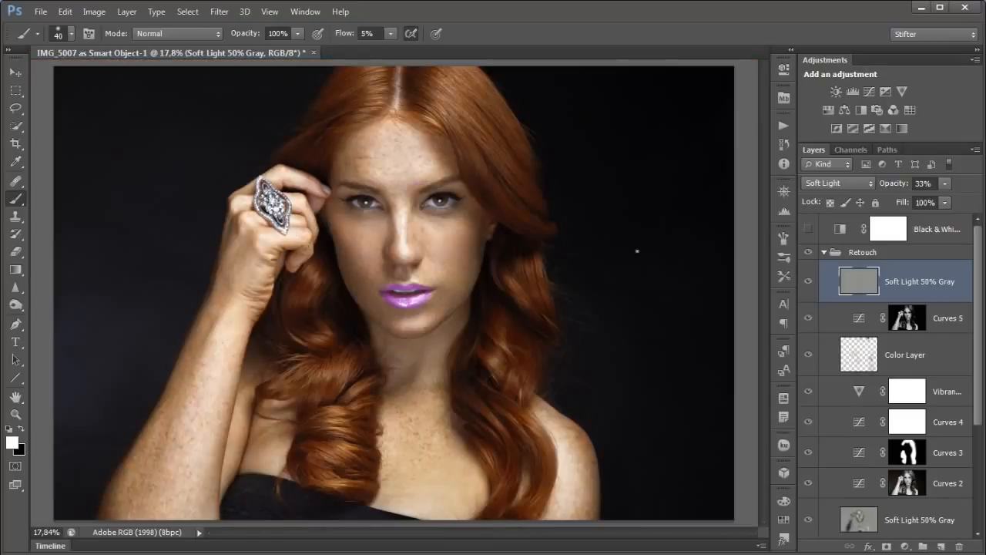
left_click(807, 282)
left_click(808, 282)
left_click(808, 282)
left_click(807, 282)
left_click(808, 253)
left_click(808, 252)
Add a Vibrance adjustment at the top of the Retouch group, raise vibrance to +43, and lower the saturation slightly
left_click(926, 253)
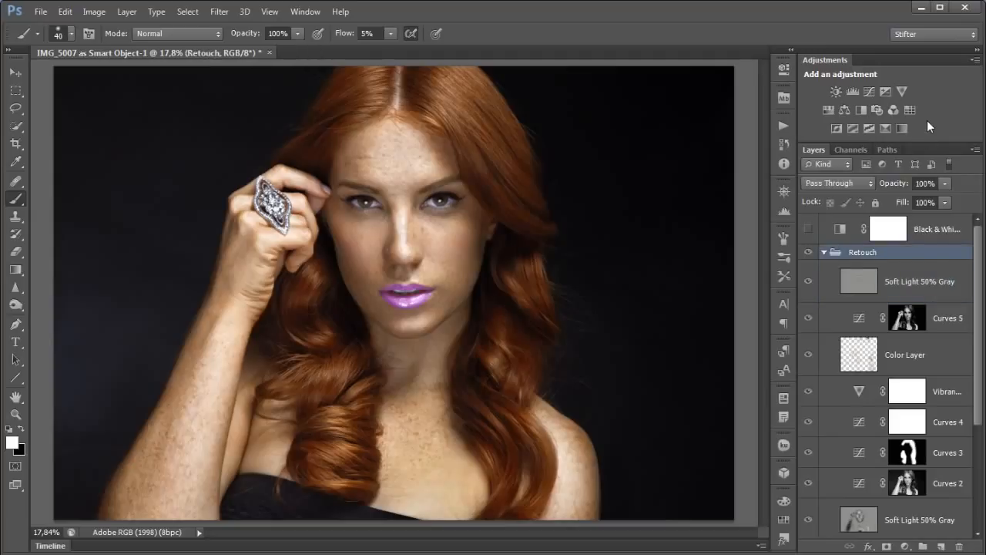
left_click(899, 91)
left_click_drag(651, 112, 694, 115)
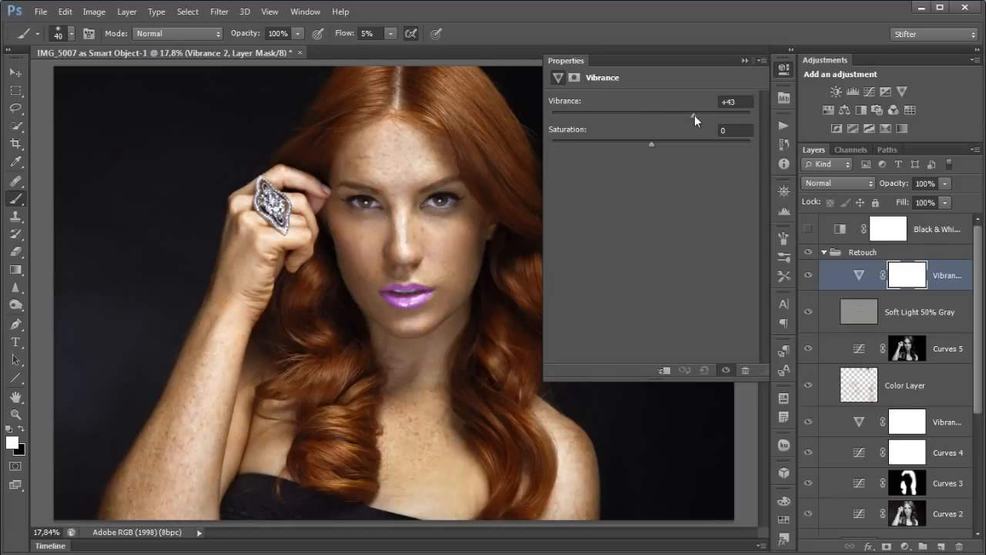
mouse_move(653, 143)
left_mouse_down()
mouse_move(605, 143)
mouse_move(639, 144)
left_mouse_up()
left_click(808, 275)
left_click(809, 275)
Lower the new Vibrance layer's saturation a little further and toggle the layer to compare its effect
left_click(696, 115)
mouse_move(637, 144)
left_mouse_down()
mouse_move(623, 143)
mouse_move(632, 144)
left_mouse_up()
left_click(806, 276)
left_click(806, 277)
left_click(781, 79)
left_click(808, 275)
left_click(808, 275)
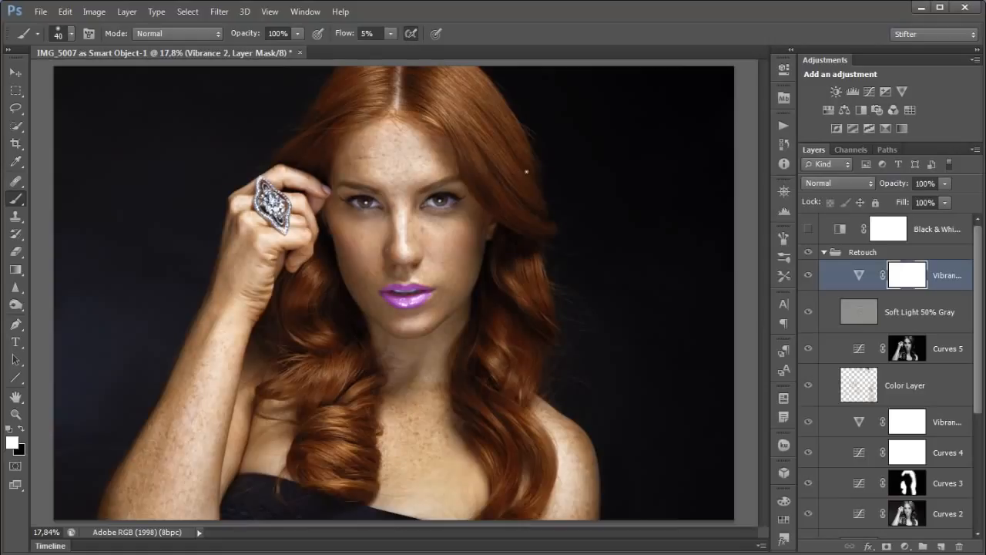
Move the new Vibrance layer below the Soft Light 50% Gray layer and view that gray layer in isolation
left_click_drag(952, 277, 944, 333)
left_click(896, 279)
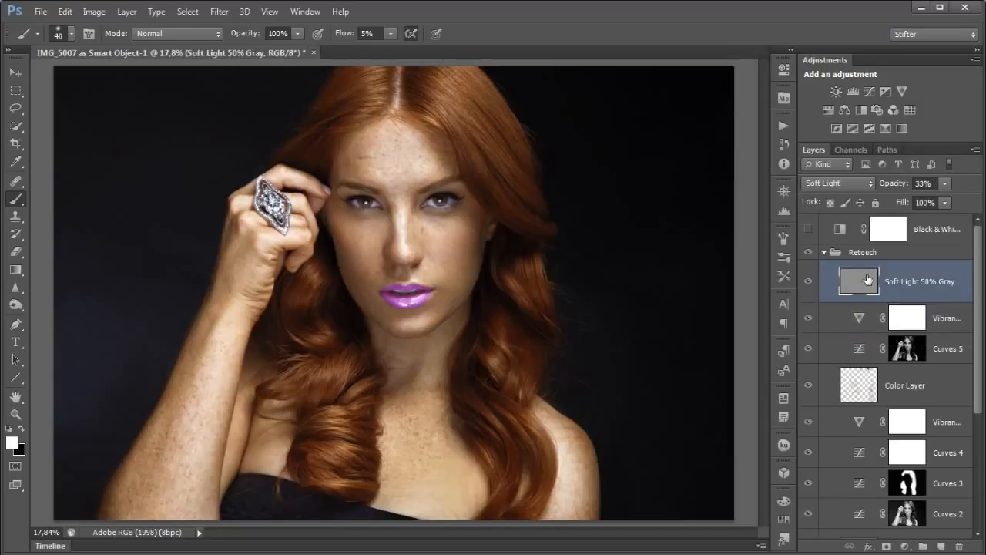
left_click(805, 281, "alt")
left_click(805, 281, "alt")
Create another layer named Soft Light 50% Gray in Soft Light mode, filled with the 50% gray neutral color
left_click(941, 545, "alt")
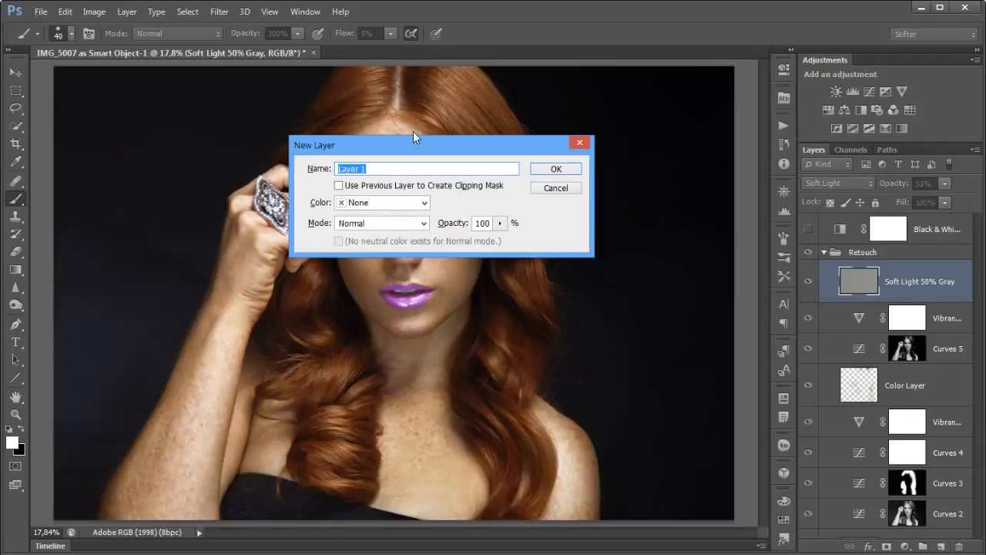
left_click_drag(417, 146, 394, 337)
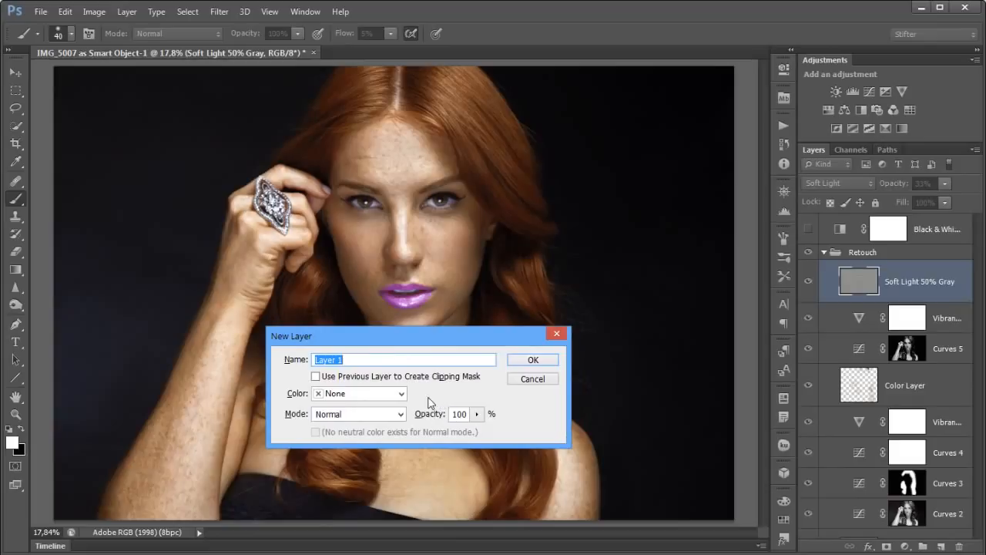
type("Soft Light 50% Gray")
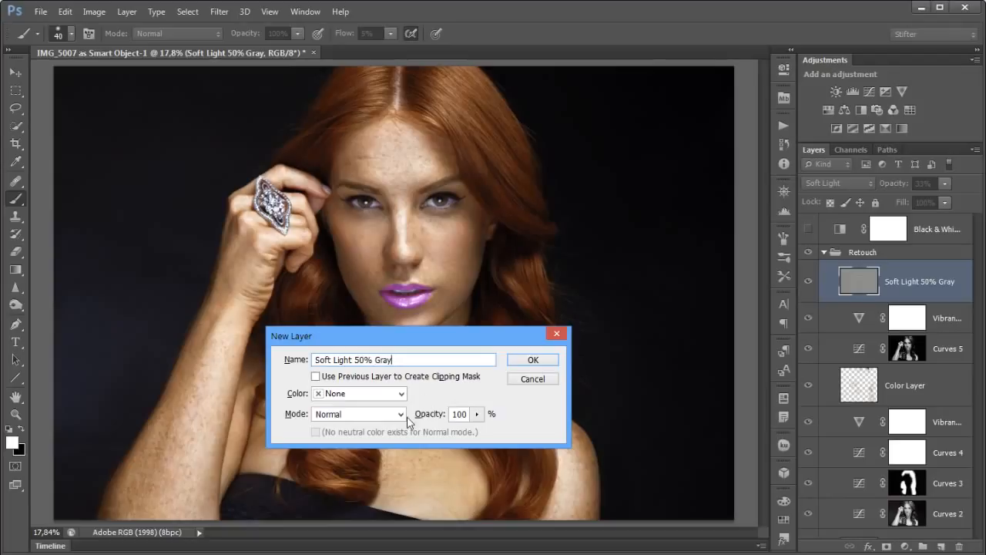
left_click(383, 415)
left_click(383, 554)
left_click_drag(413, 339, 426, 221)
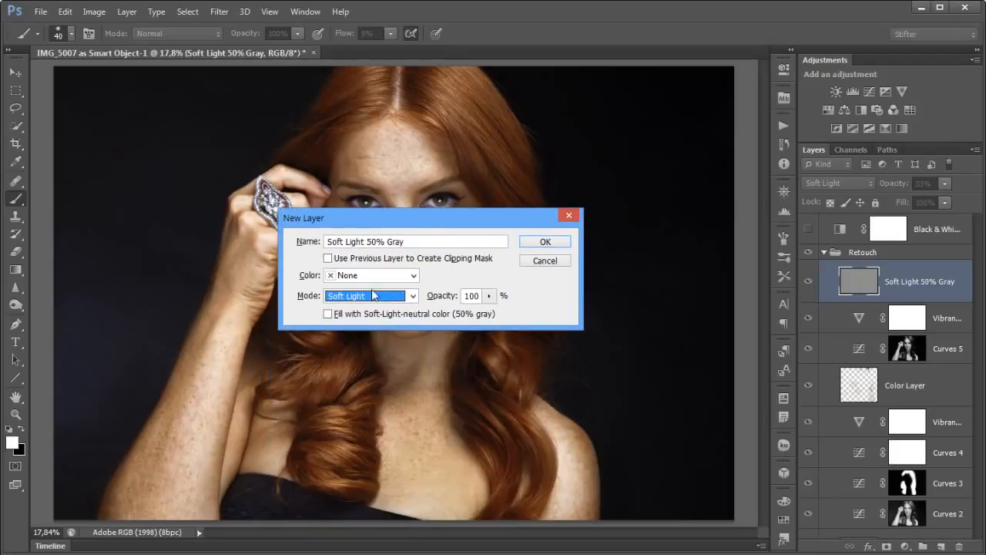
left_click(341, 315)
left_click(543, 245)
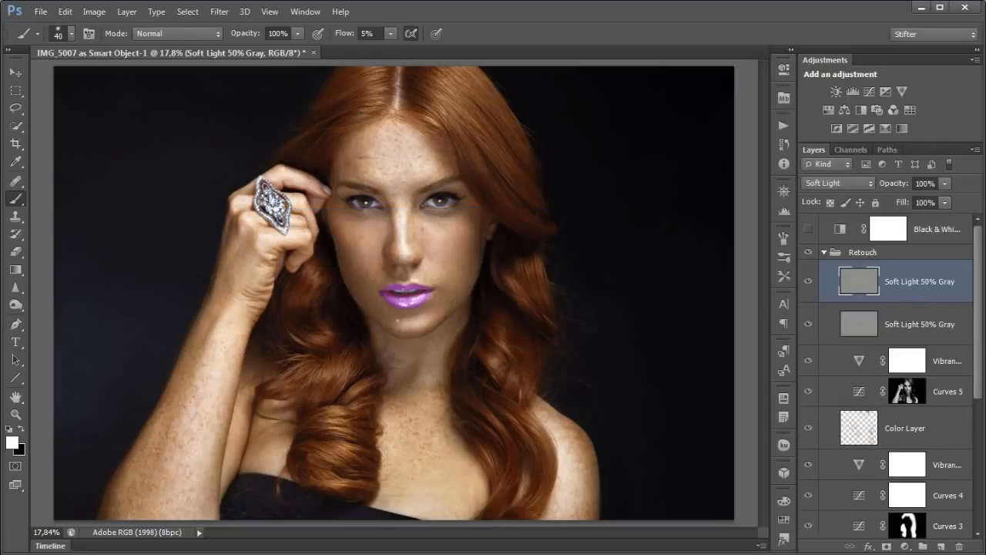
Dodge the hair curls beside the neck in white with a 60 px brush on the new gray layer
scroll(311, 478, "up", 2)
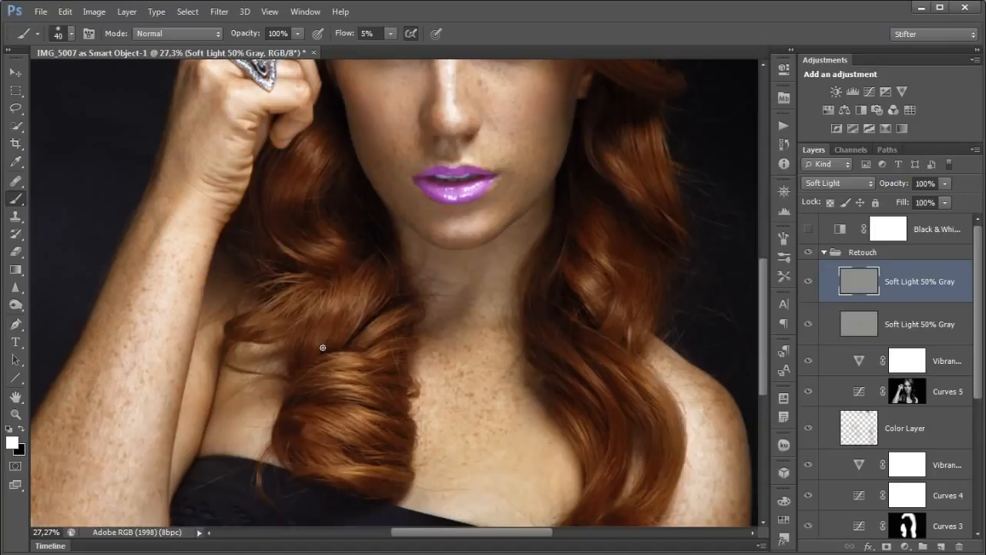
key("bracketright")
key("bracketright")
key("bracketright")
key("bracketright")
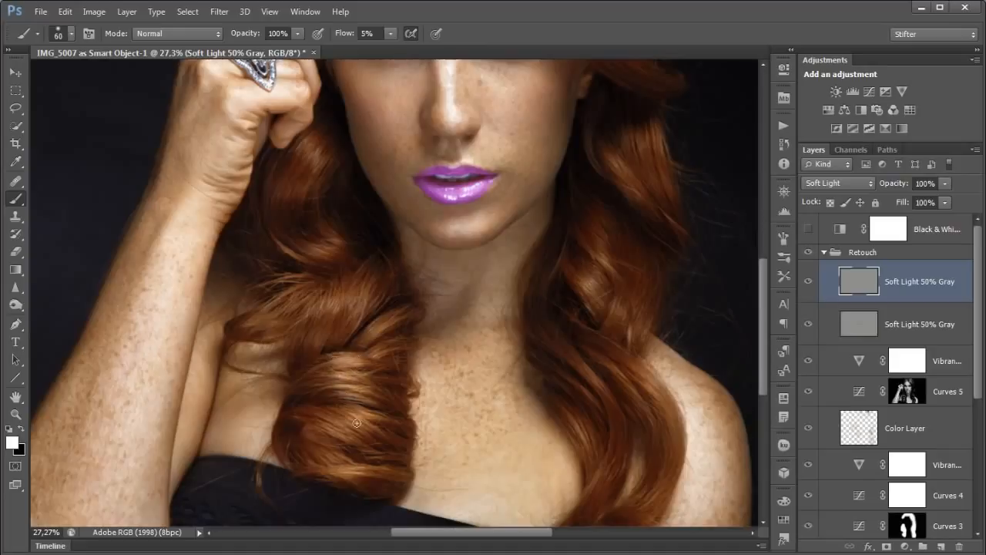
mouse_move(363, 264)
left_mouse_down()
mouse_move(359, 306)
mouse_move(338, 303)
mouse_move(404, 311)
left_mouse_up()
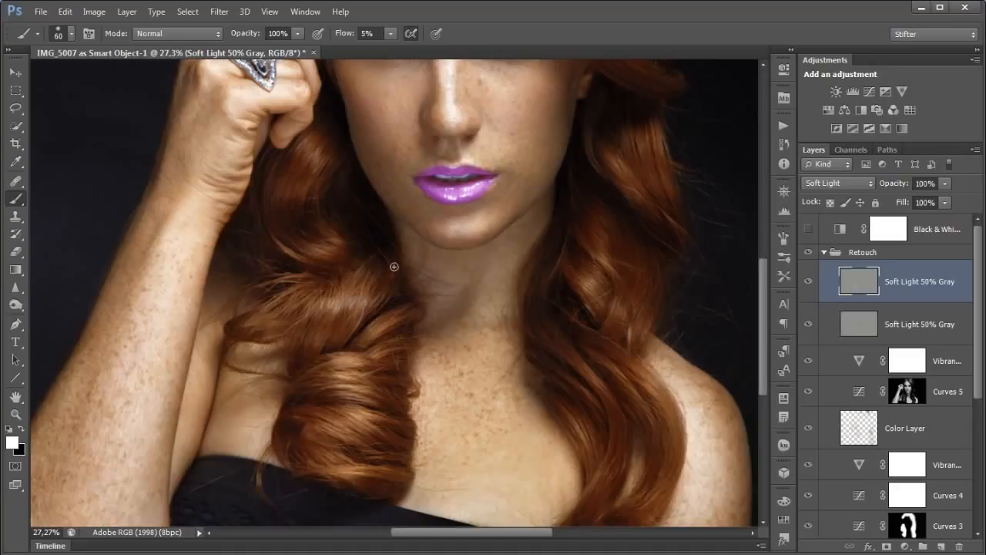
scroll(351, 145, "down", 3)
scroll(352, 150, "up", 1)
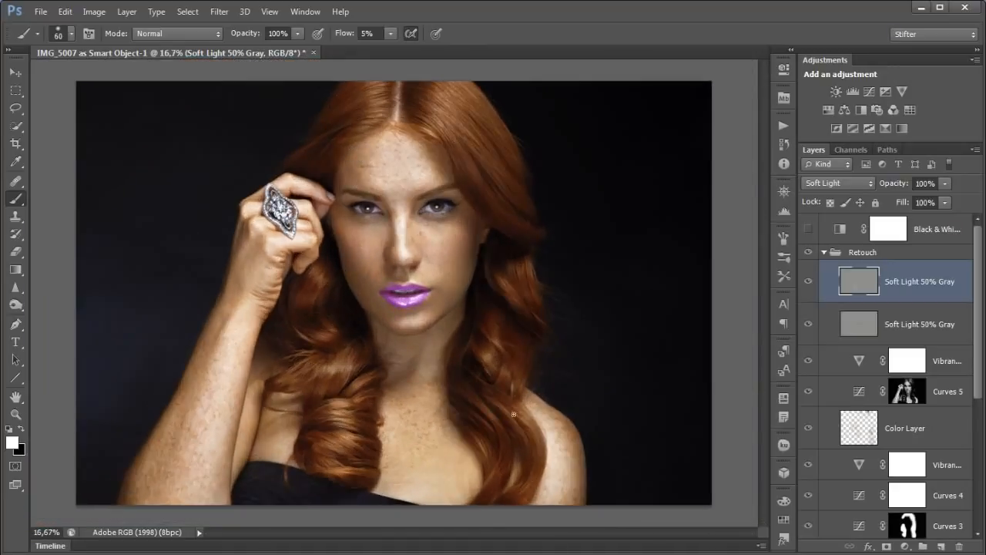
Dodge and burn the long hair locks, alternating white and black and enlarging the brush to 100 px
key("x")
key("x")
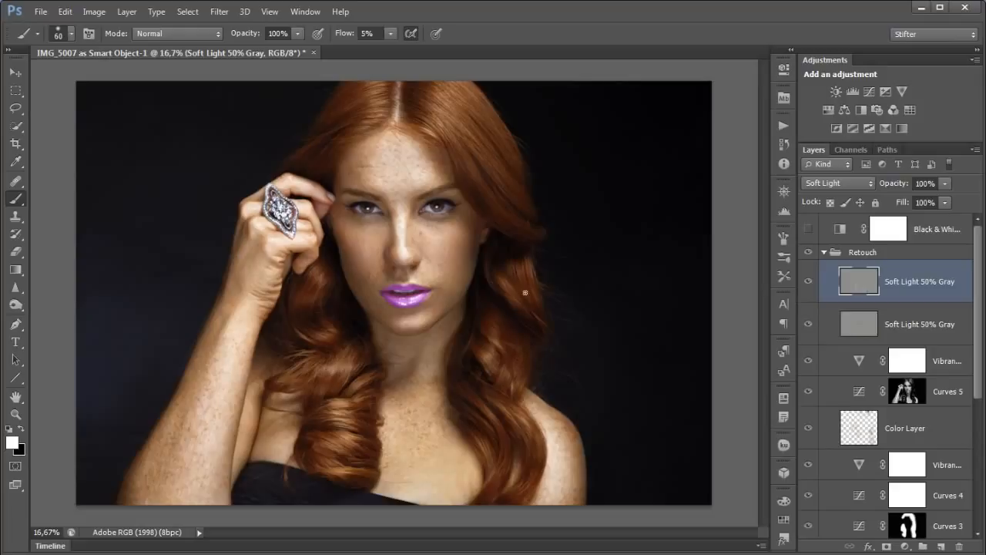
key("x")
key("x")
key("x")
key("bracketright")
key("bracketright")
key("x")
Sample the hair color from the lower curls and lighten the foreground color to c88462 for painting
left_click(349, 430, "alt")
left_click(12, 442)
left_click(589, 233)
left_click_drag(589, 234, 580, 236)
left_click(789, 193)
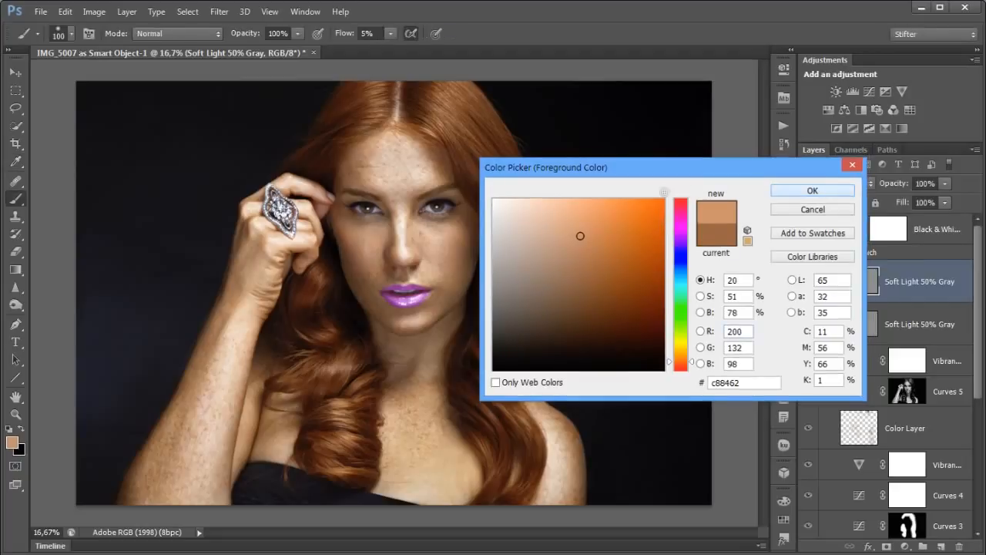
key("b")
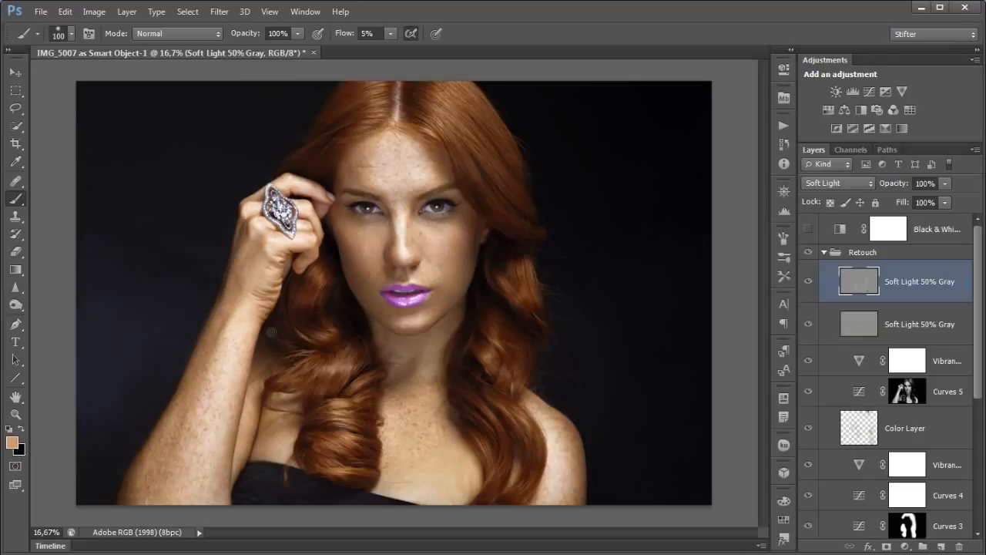
Lighten the foreground color further to the pale peach ffc5a8 and return to the Brush tool
left_click(13, 443)
left_click_drag(542, 213, 549, 195)
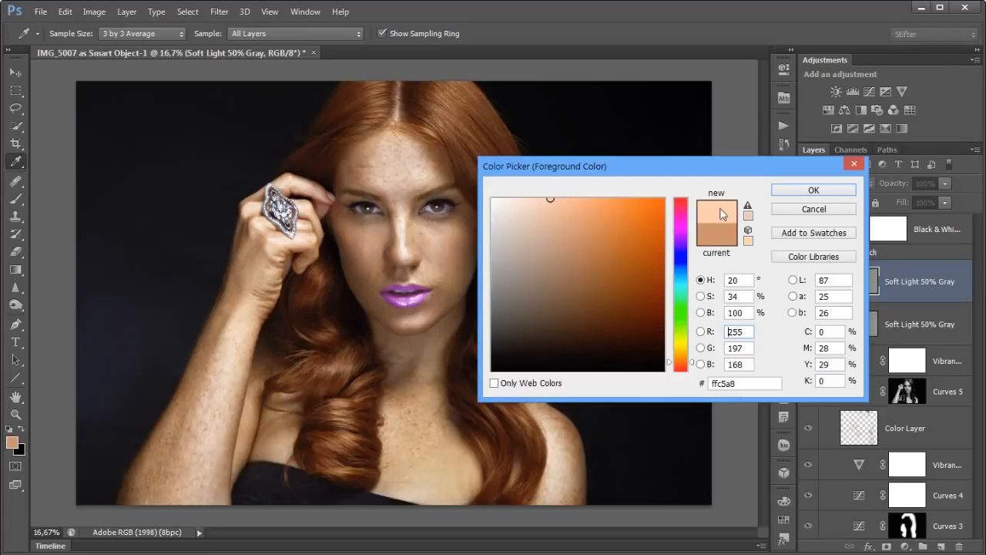
left_click(807, 189)
key("b")
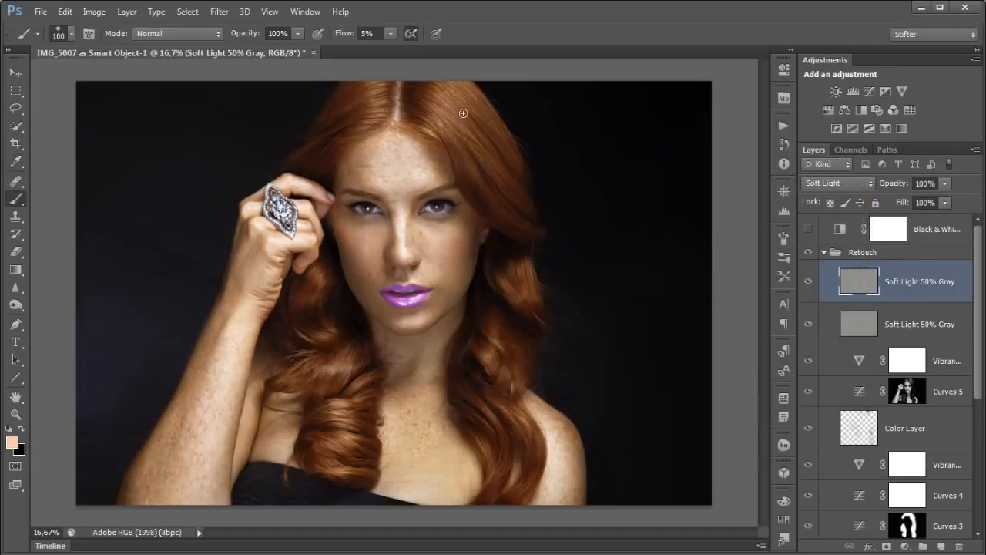
Dodge the hair on top of the head with a large peach brush, then reduce the brush to 200 px
key("bracketright")
key("bracketright")
key("bracketright")
key("bracketright")
key("bracketright")
key("bracketright")
key("bracketright")
key("bracketright")
key("bracketright")
key("bracketright")
mouse_move(455, 90)
left_mouse_down()
mouse_move(463, 117)
mouse_move(466, 2)
mouse_move(373, 71)
mouse_move(356, 103)
mouse_move(356, 121)
mouse_move(426, 116)
left_mouse_up()
key("bracketleft")
key("bracketleft")
key("bracketleft")
key("bracketleft")
key("bracketleft")
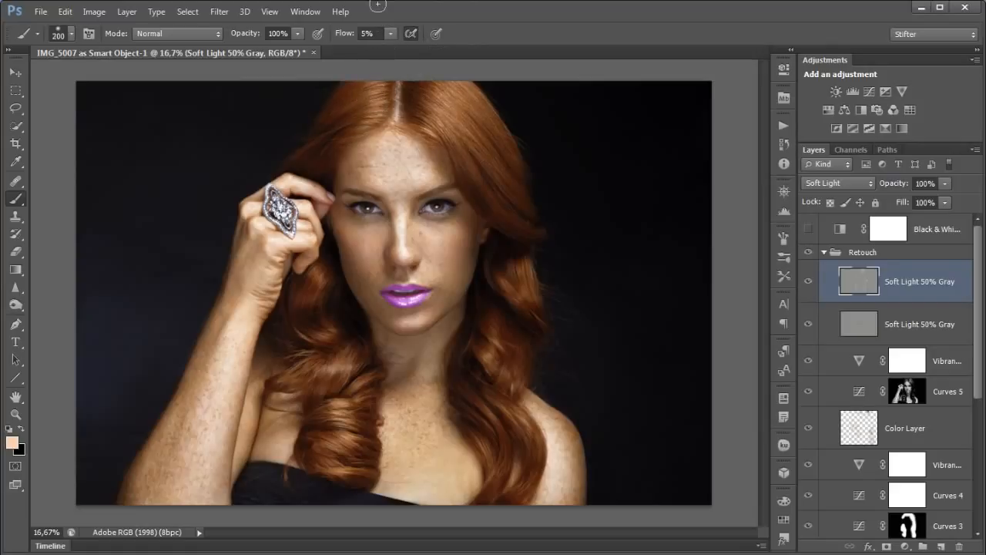
Burn the hair on both sides of the crown in black, enlarging the brush to 500 px, and dock the image window
key("x")
mouse_move(330, 125)
left_mouse_down()
mouse_move(324, 148)
mouse_move(346, 109)
left_mouse_up()
mouse_move(450, 125)
left_mouse_down()
mouse_move(466, 99)
mouse_move(490, 104)
mouse_move(467, 72)
mouse_move(488, 88)
mouse_move(464, 35)
mouse_move(455, 117)
left_mouse_up()
key("bracketright")
key("bracketright")
key("bracketright")
key("bracketright")
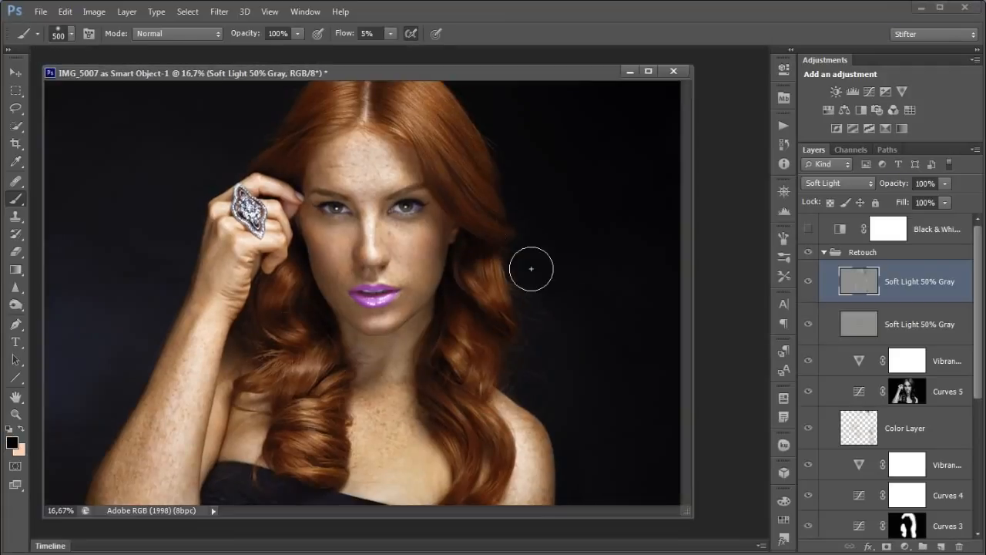
left_click_drag(537, 70, 552, 42)
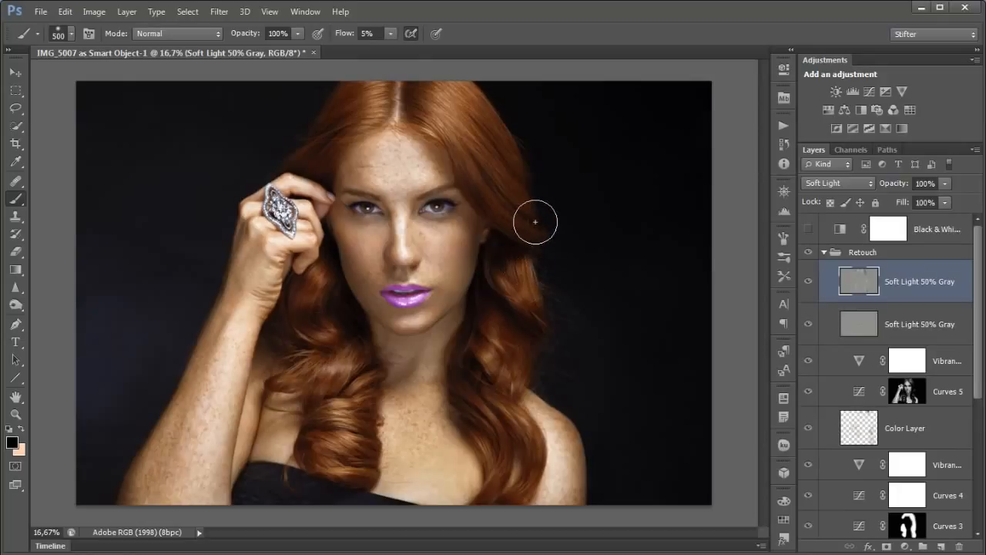
Dodge and burn the locks beside the face with a 150 px brush, alternating peach and black
key("bracketleft")
key("bracketleft")
key("bracketleft")
key("bracketleft")
key("bracketleft")
key("bracketleft")
key("x")
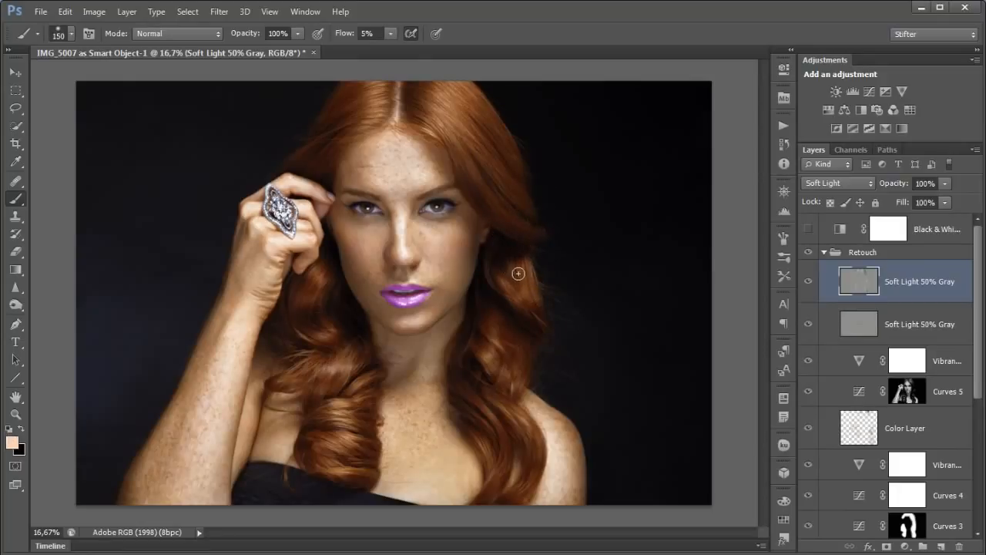
key("x")
key("x")
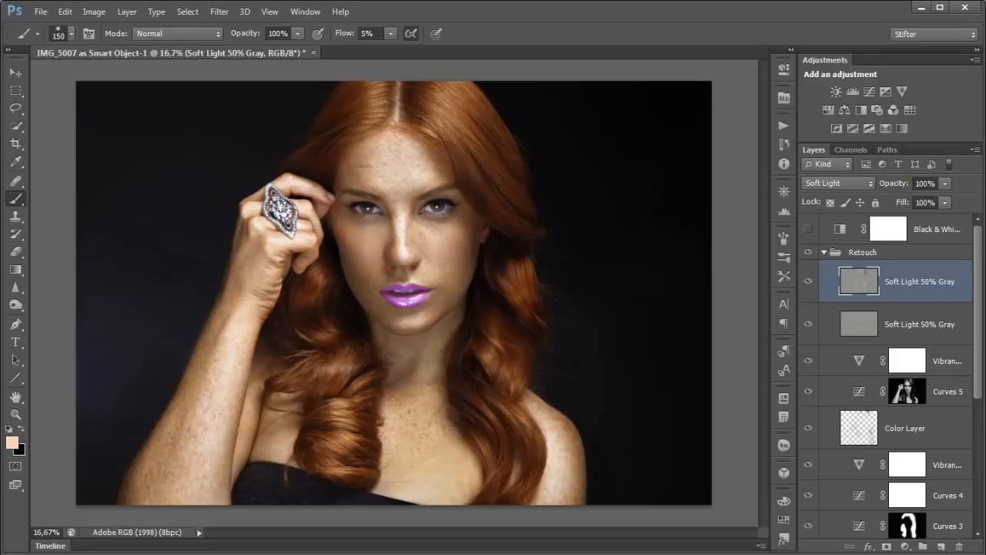
Toggle the upper Soft Light 50% Gray layer to compare the hair before and after
left_click(808, 281)
left_click(808, 281)
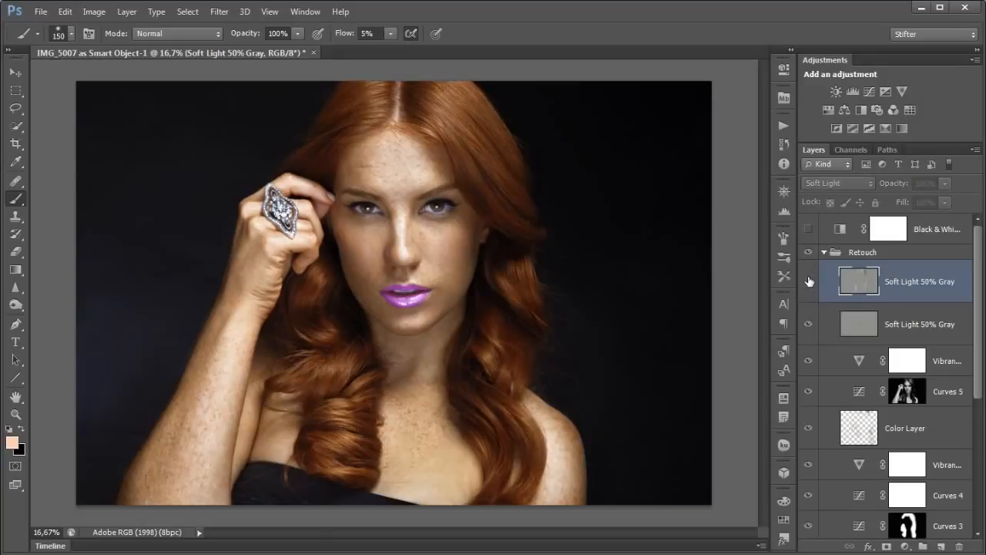
left_click(807, 282)
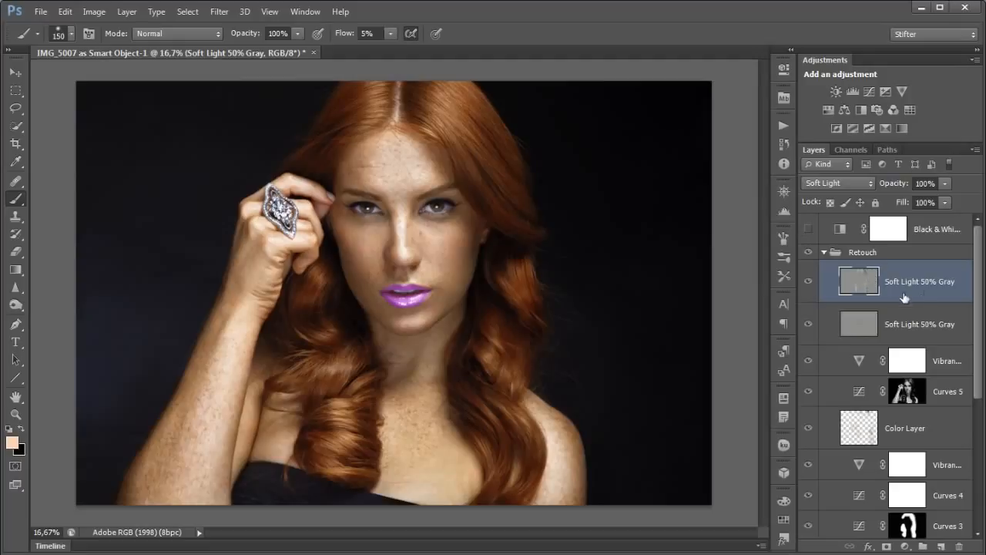
Create a new layer named Freckles in Soft Light mode, filled with the 50% gray neutral color
left_click(941, 546, "alt")
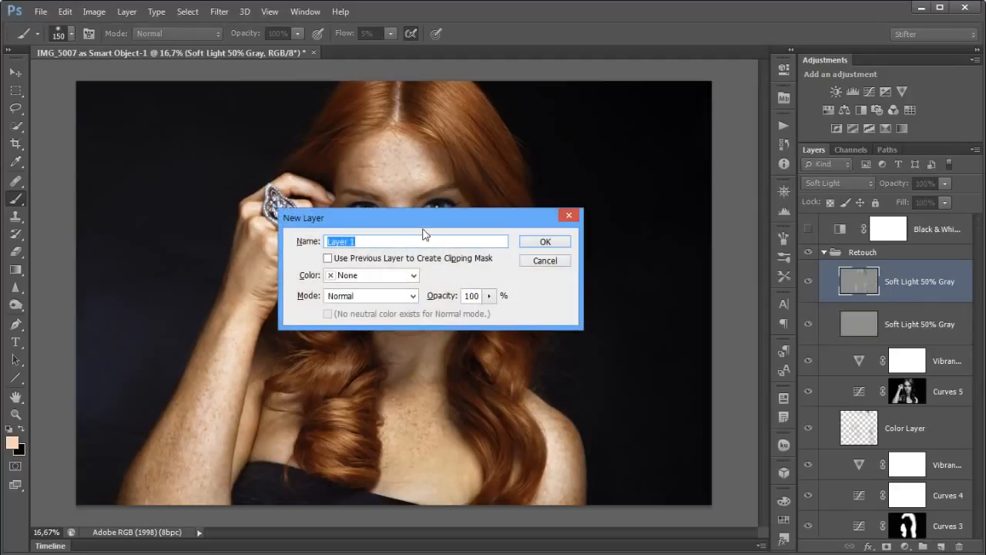
type("Freckles")
left_click(406, 295)
left_click(363, 482)
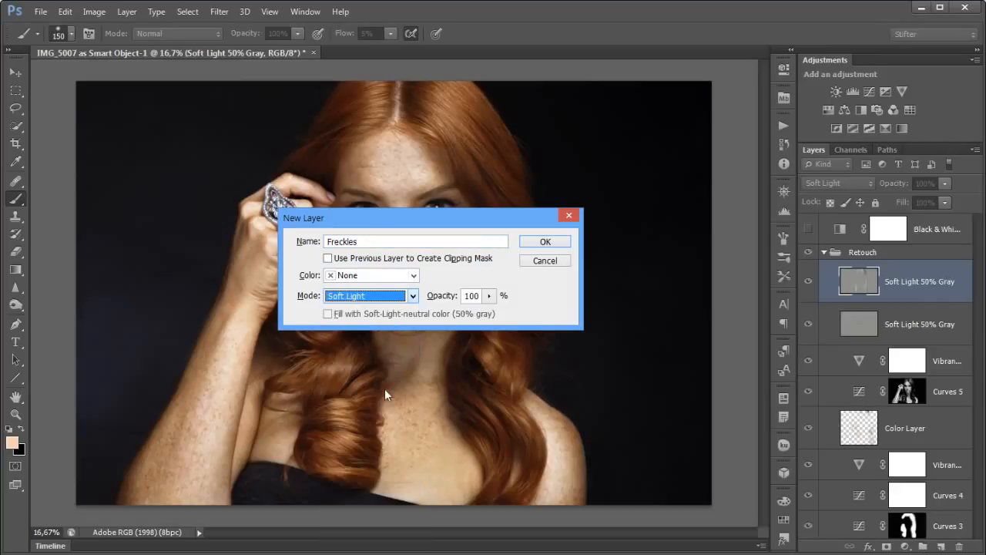
left_click(352, 313)
left_click(542, 242)
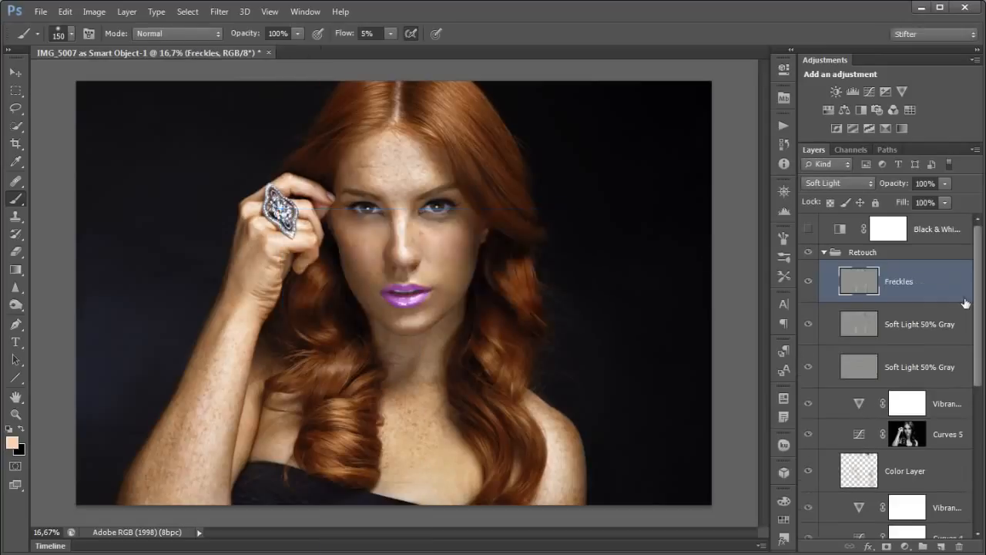
Prepare a black 20 px brush for the forehead freckles and show the Black & White adjustment layer
key("ctrl+space")
left_click_drag(569, 122, 187, 350)
left_click_drag(306, 165, 539, 270)
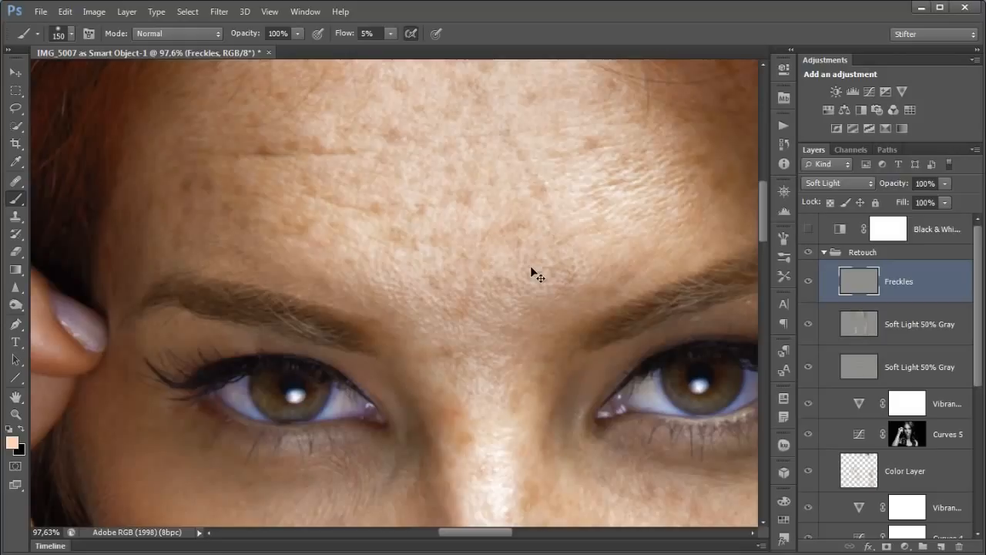
key("ctrl+minus")
left_click_drag(512, 213, 469, 286)
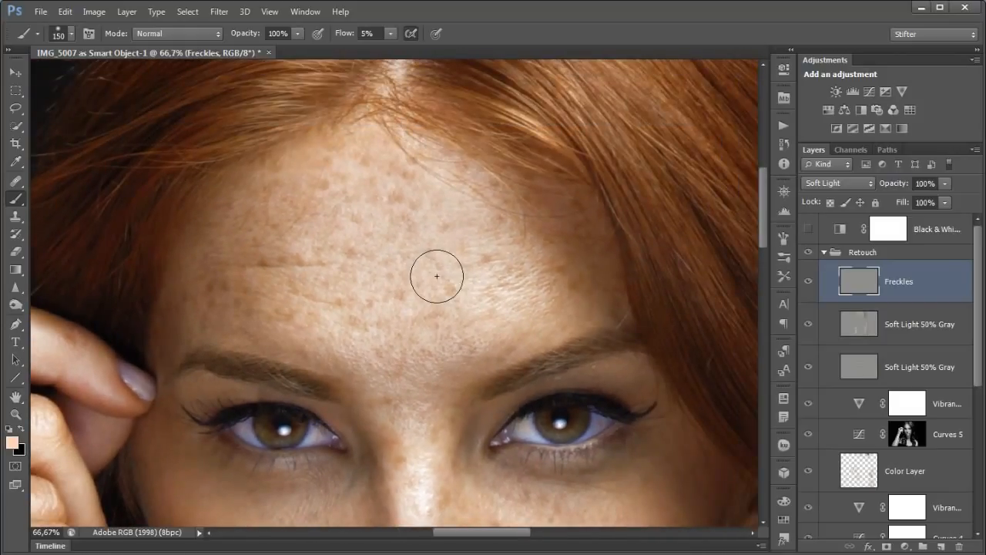
key("bracketleft")
key("bracketleft")
key("bracketleft")
key("bracketleft")
key("bracketleft")
key("bracketleft")
key("bracketleft")
key("bracketleft")
key("bracketleft")
key("x")
left_click(806, 230)
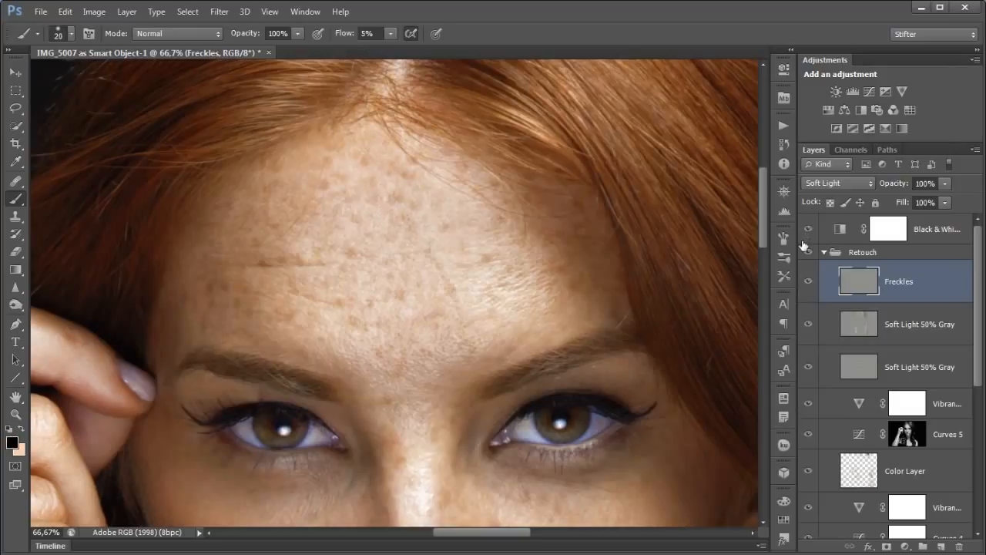
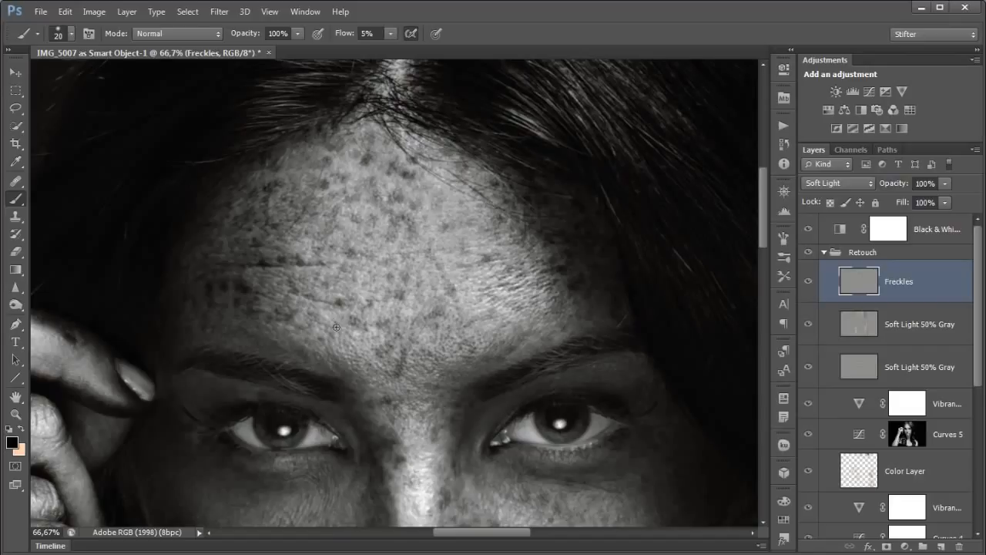
Reset the brush colors to pure black and white and even out the forehead freckles, undoing one stroke
key("x")
key("d")
key("x")
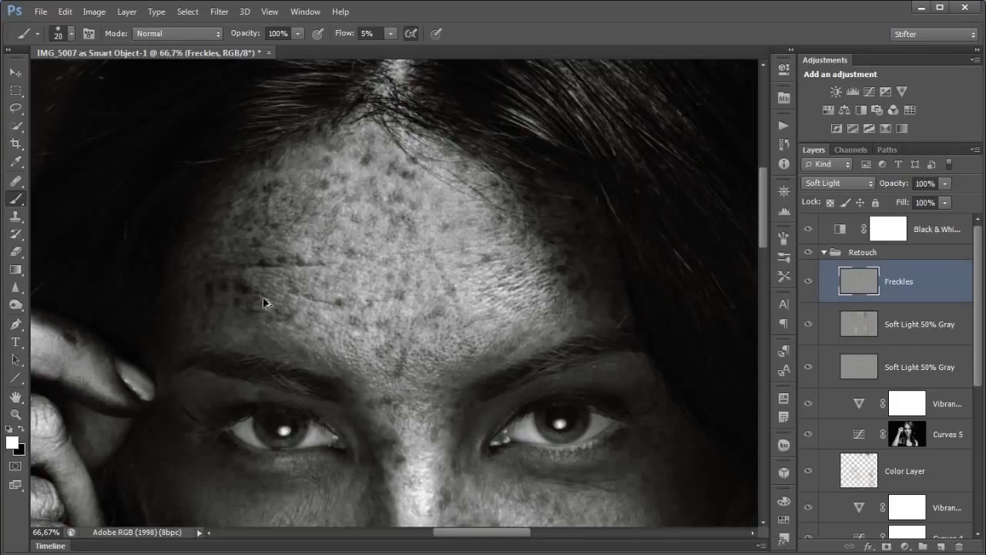
key("ctrl+z")
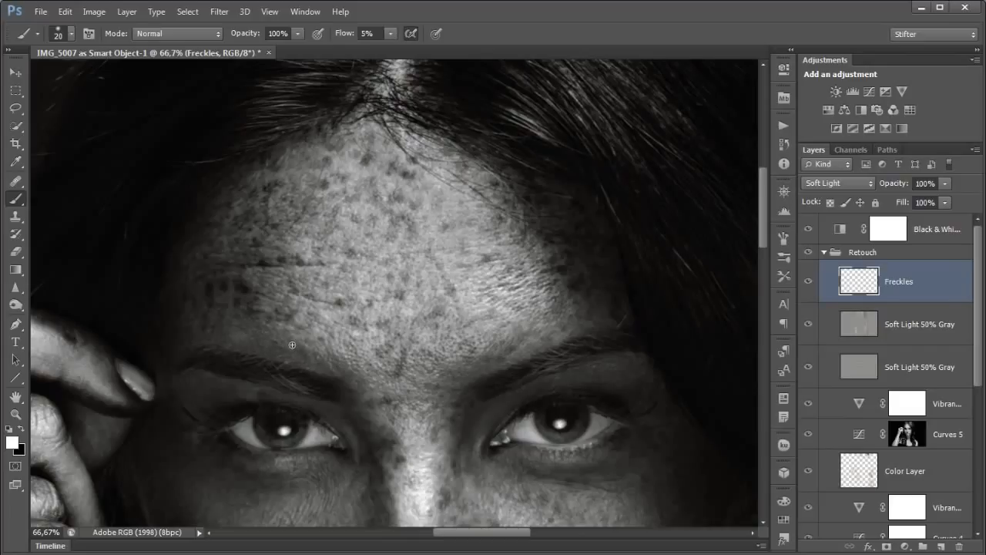
key("x")
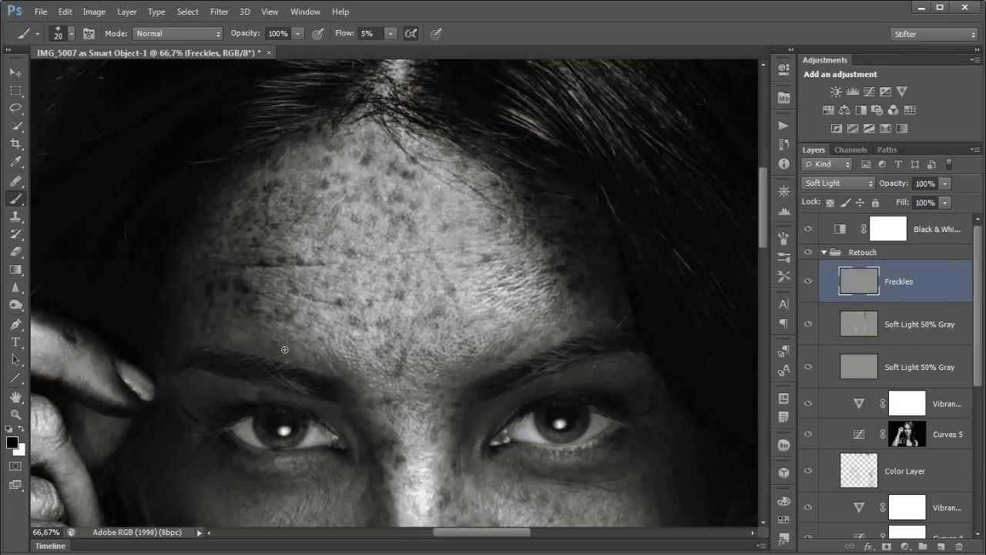
key("x")
key("x")
left_click_drag(265, 393, 268, 393)
Darken the faint freckles on the shadowed cheek with the black 20 px brush on the Freckles layer, undoing one stroke
key("space")
left_click_drag(394, 400, 370, 207)
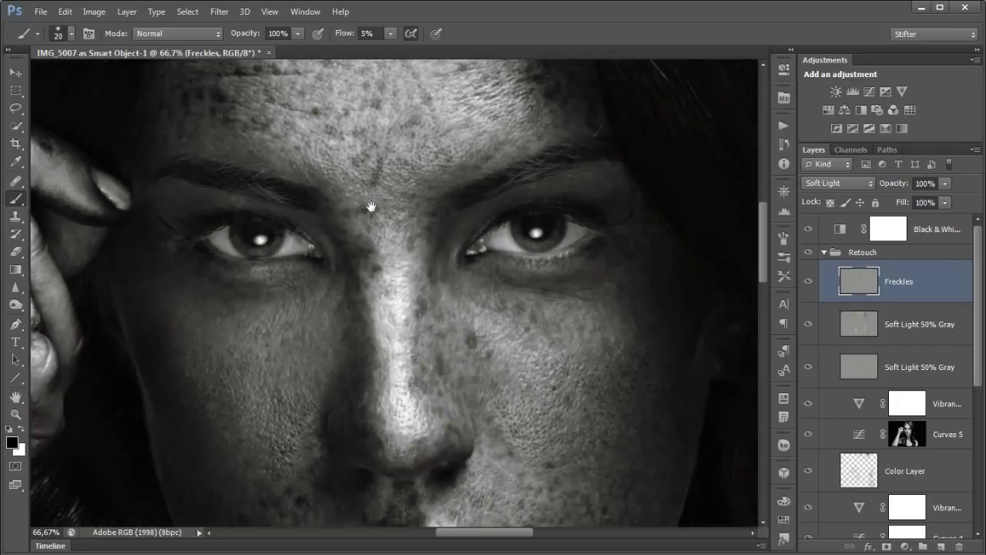
left_click_drag(365, 244, 367, 182)
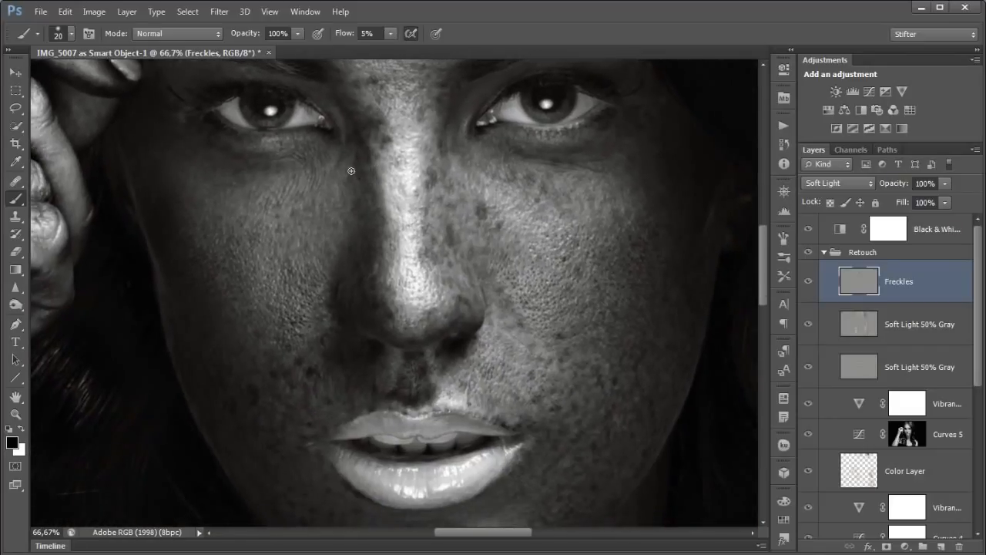
mouse_move(253, 235)
left_mouse_down()
mouse_move(245, 246)
mouse_move(259, 242)
left_mouse_up()
key("ctrl+z")
left_click(260, 220)
left_click(281, 241)
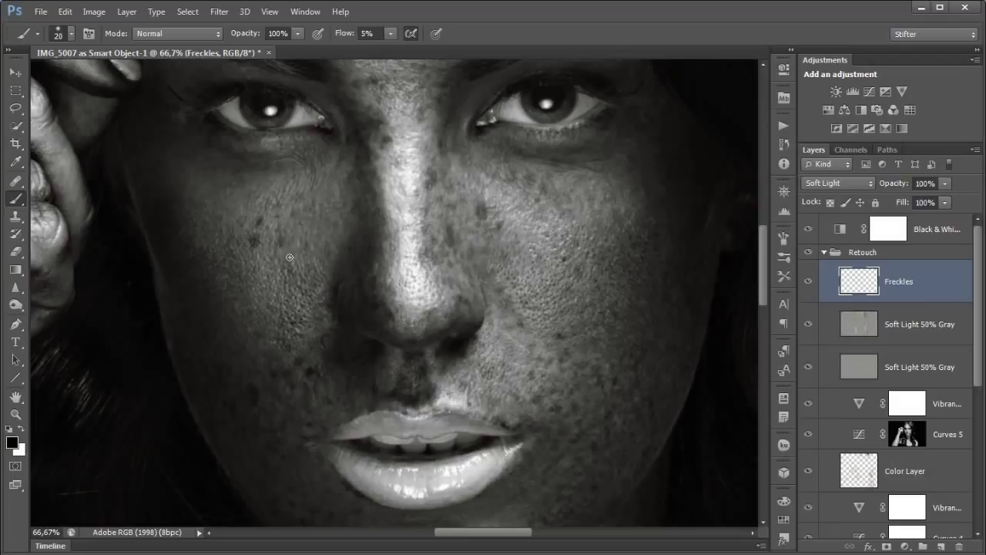
left_click(270, 272)
left_click(235, 191)
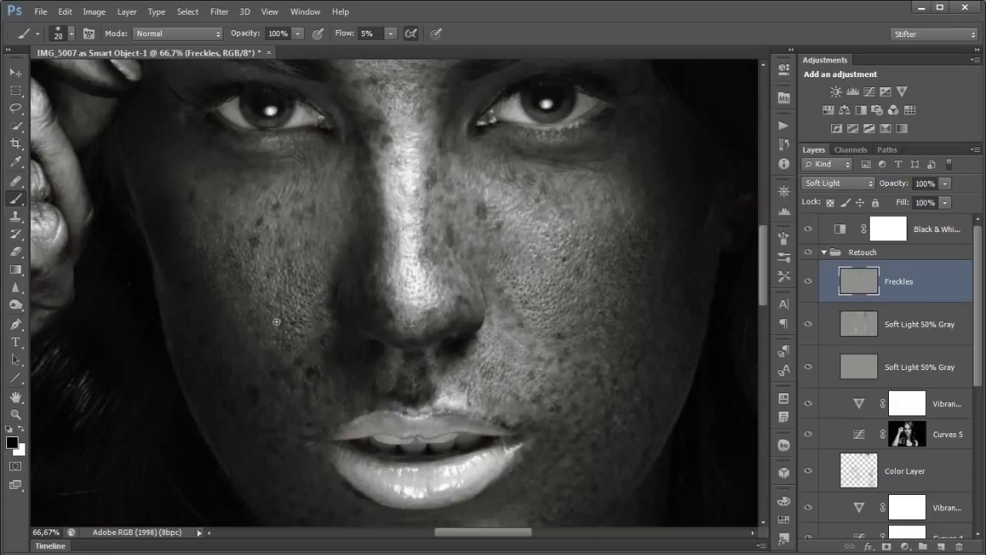
left_click_drag(370, 365, 313, 249)
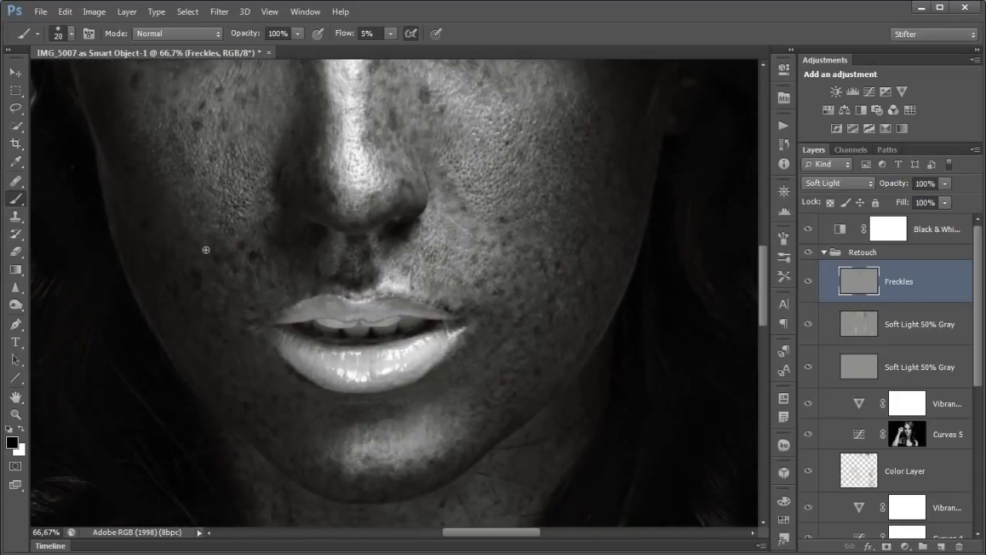
key("x")
key("x")
Hide the Black & White adjustment layer and toggle the Freckles layer to compare the face before and after
left_click(807, 228)
key("ctrl+0")
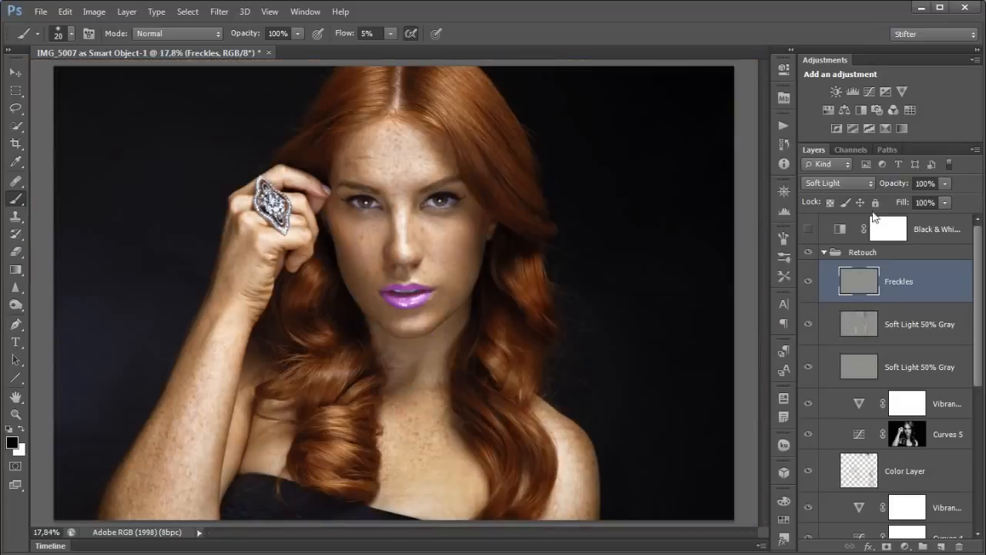
left_click(811, 283)
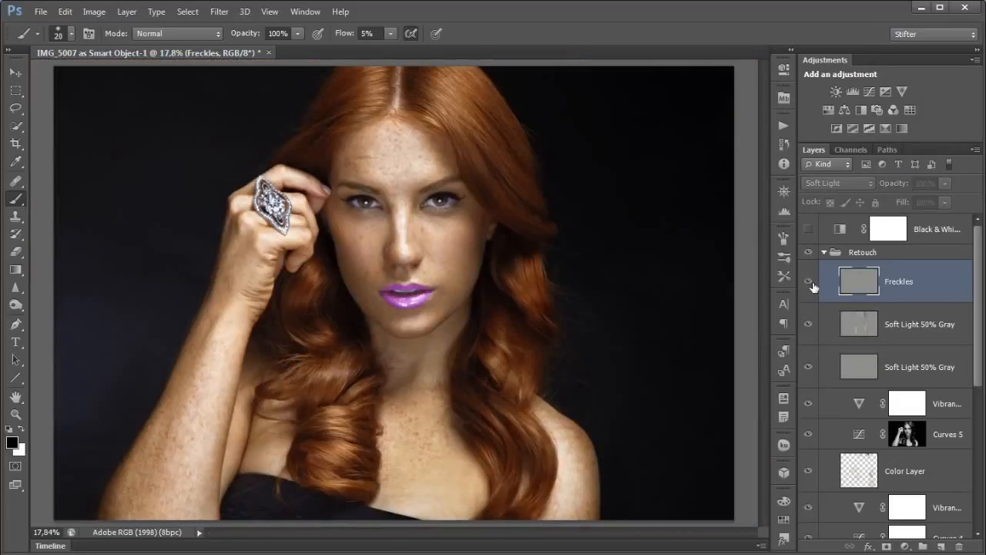
left_click(809, 283)
left_click_drag(461, 177, 342, 284)
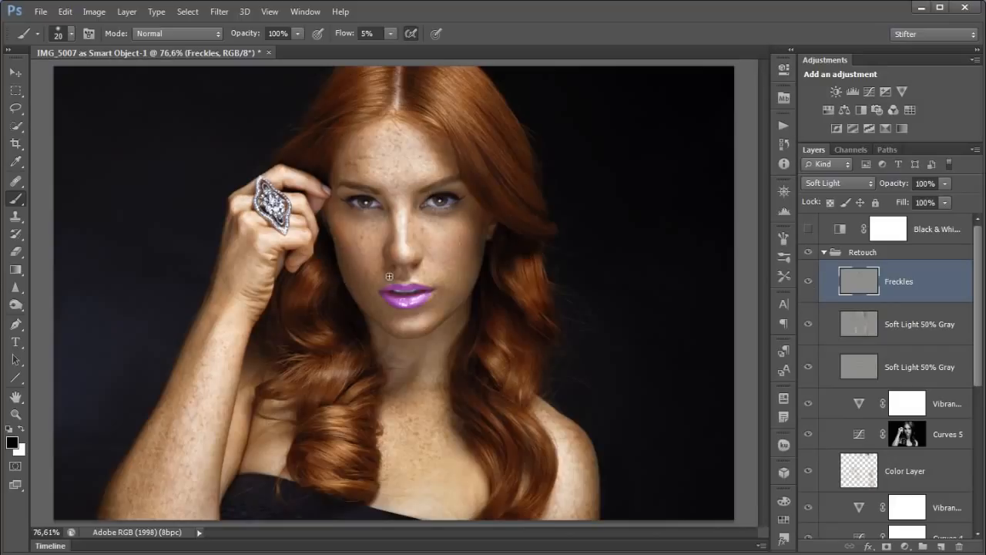
key("ctrl+0")
Hide the Freckles layer and stamp all visible layers to a new layer above the upper Soft Light 50% Gray layer
left_click(809, 282)
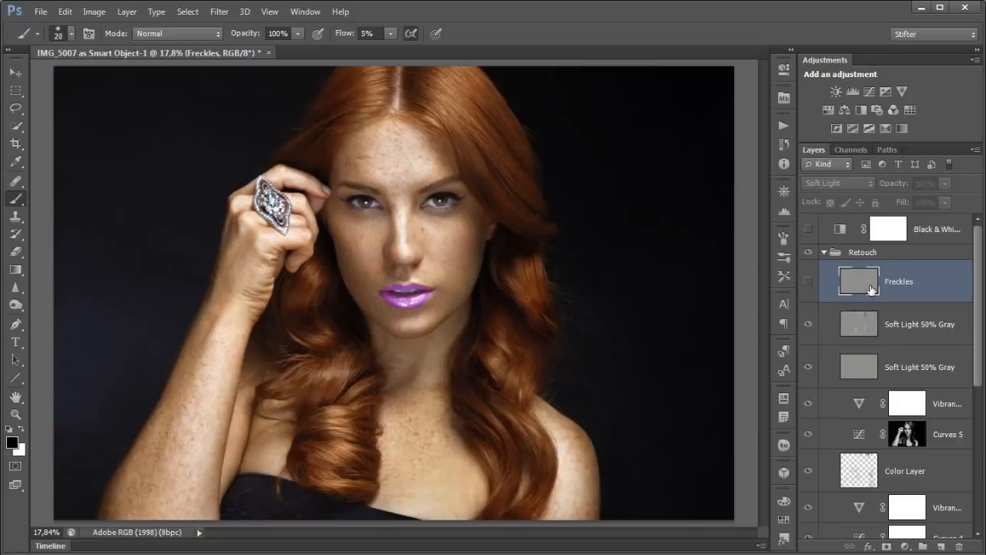
left_click(916, 323)
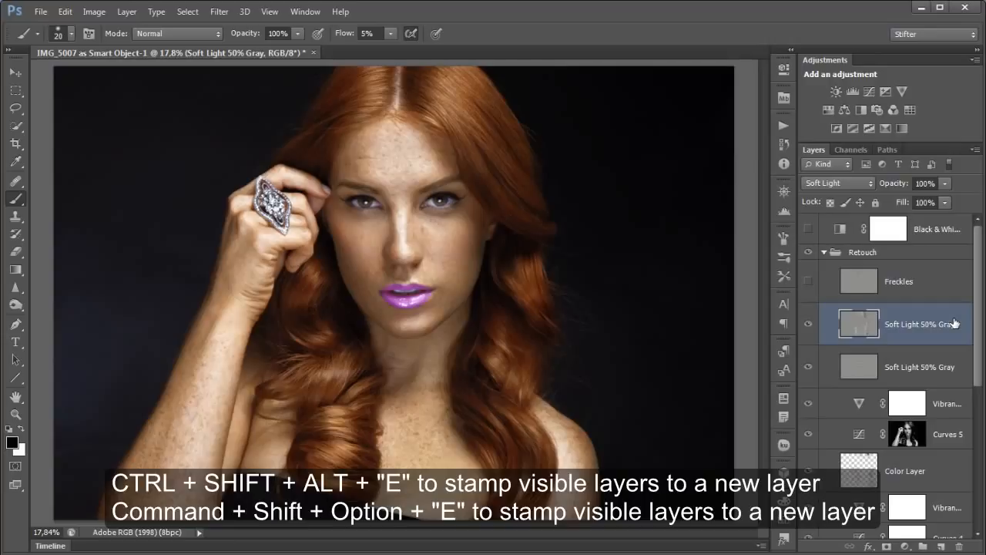
key("ctrl+shift+alt+e")
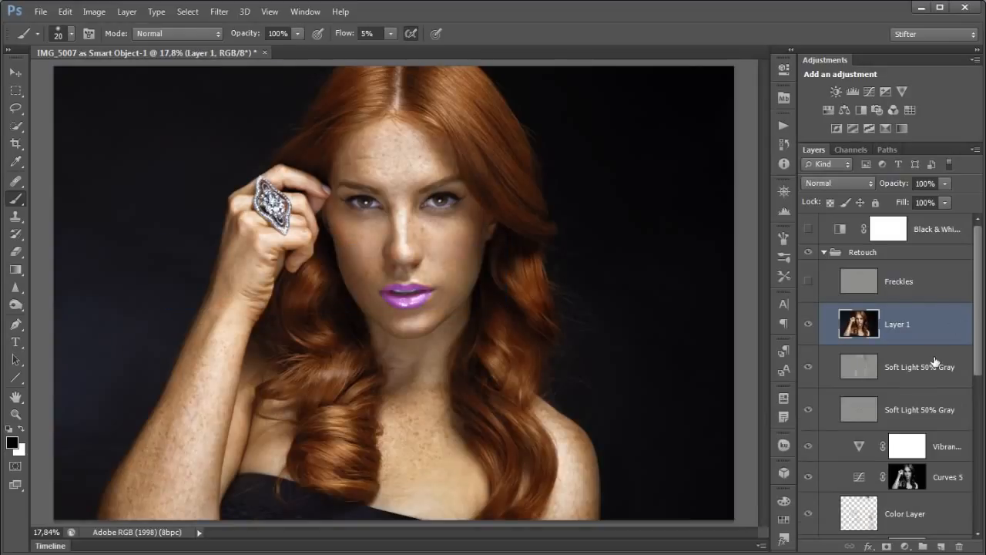
Move the Freckles and stamped layers above the collapsed Retouch group, and hide the group and the IMG_5007 layer
left_click(912, 282, "shift")
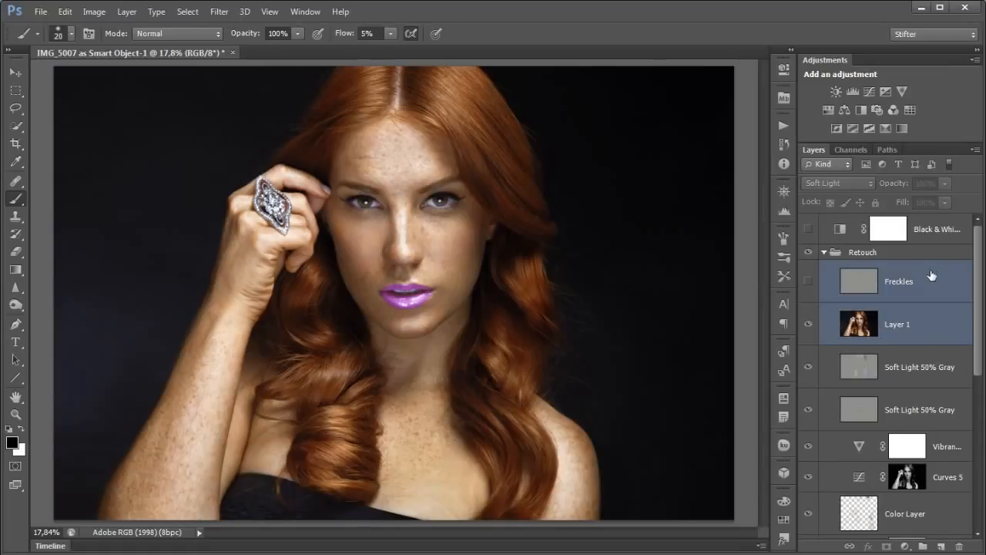
mouse_move(911, 282)
left_mouse_down()
mouse_move(927, 249)
mouse_move(923, 268)
left_mouse_up()
left_click(824, 338)
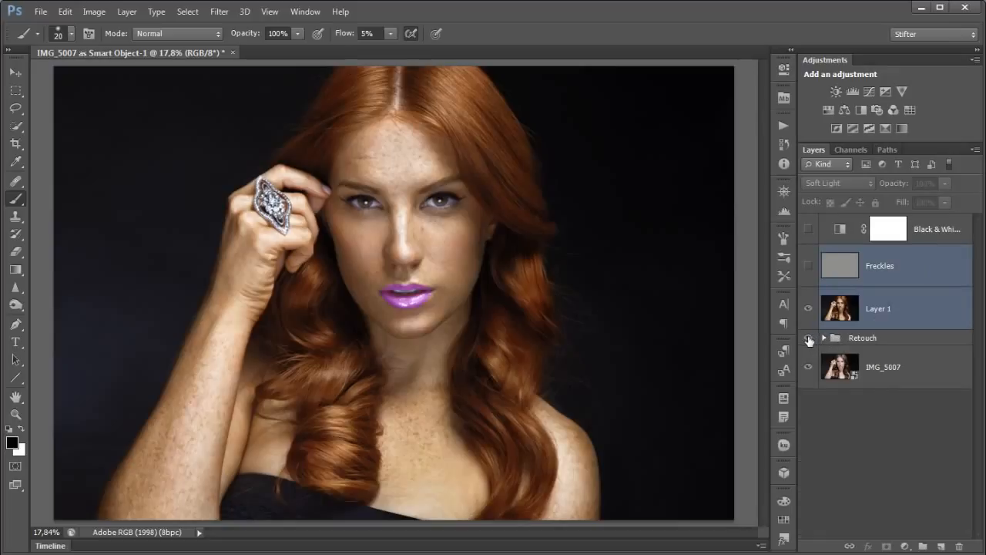
left_click_drag(808, 343, 807, 371)
Select the stamped layer and show both the Freckles layer and the Black & White adjustment layer
left_click(878, 266)
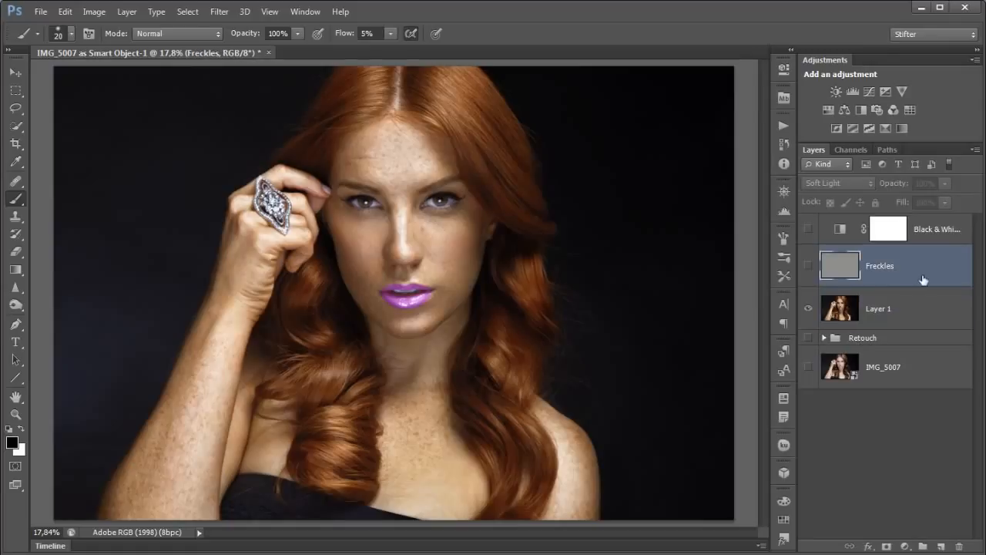
left_click(882, 314)
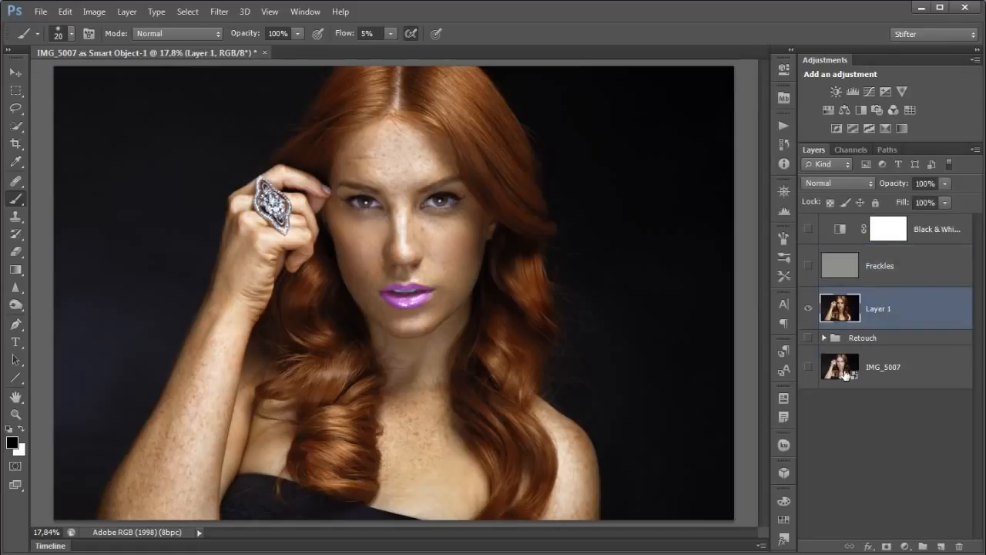
left_click(842, 373)
left_click(896, 315)
scroll(368, 299, "up", 10)
scroll(422, 254, "down", 8)
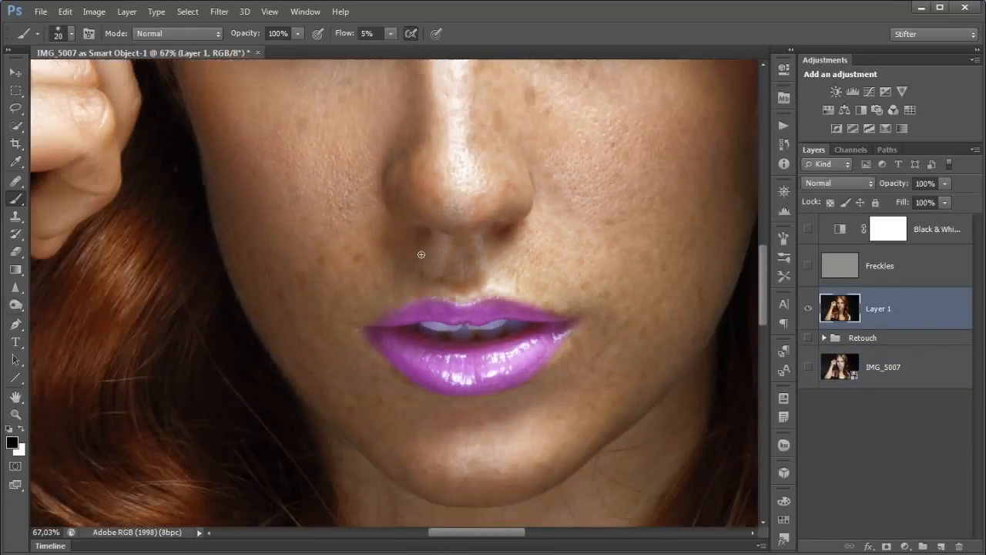
scroll(422, 254, "up", 7)
scroll(421, 255, "down", 9)
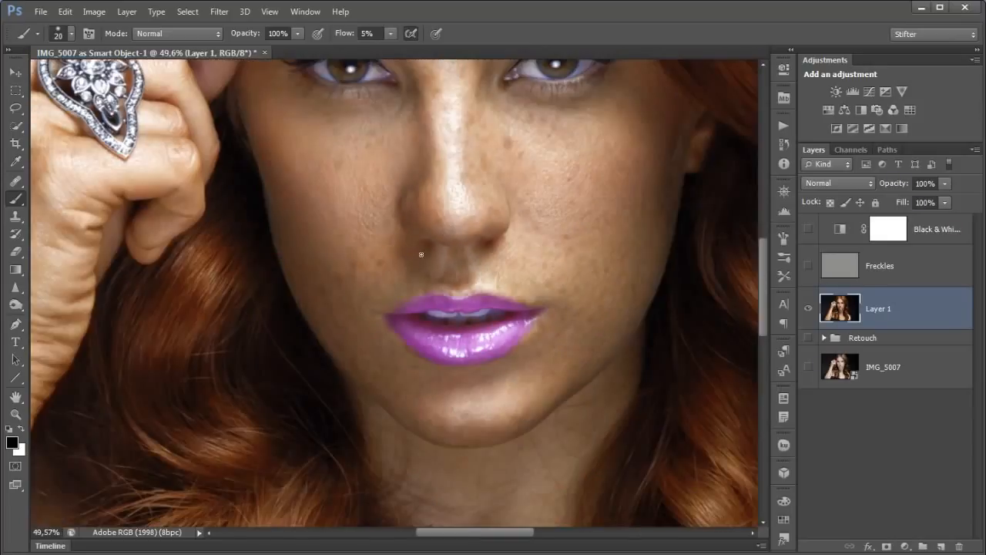
left_click(808, 265)
left_click(809, 229)
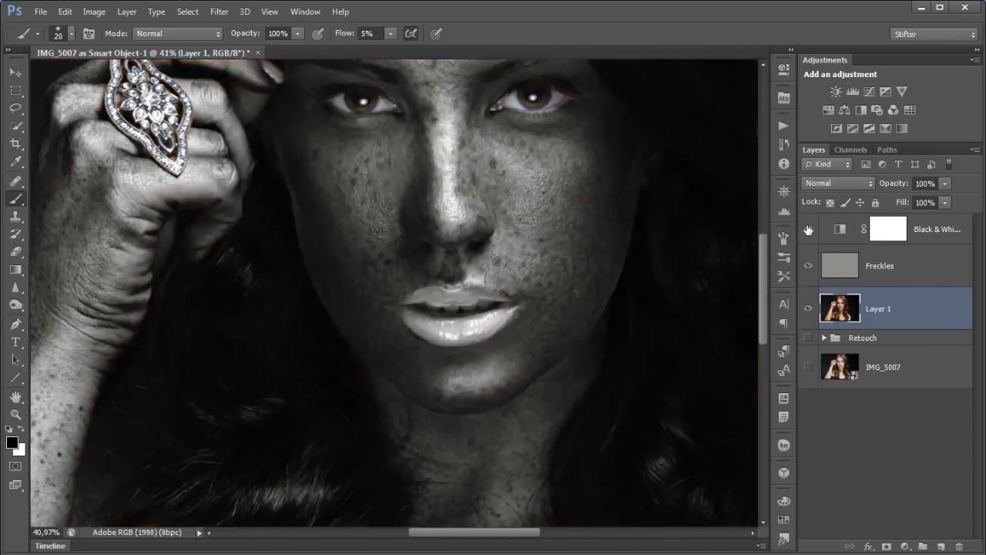
Even out the freckles beside the nose and on the cheeks, alternating black and white brush colors on the stamped layer
scroll(324, 277, "up", 5)
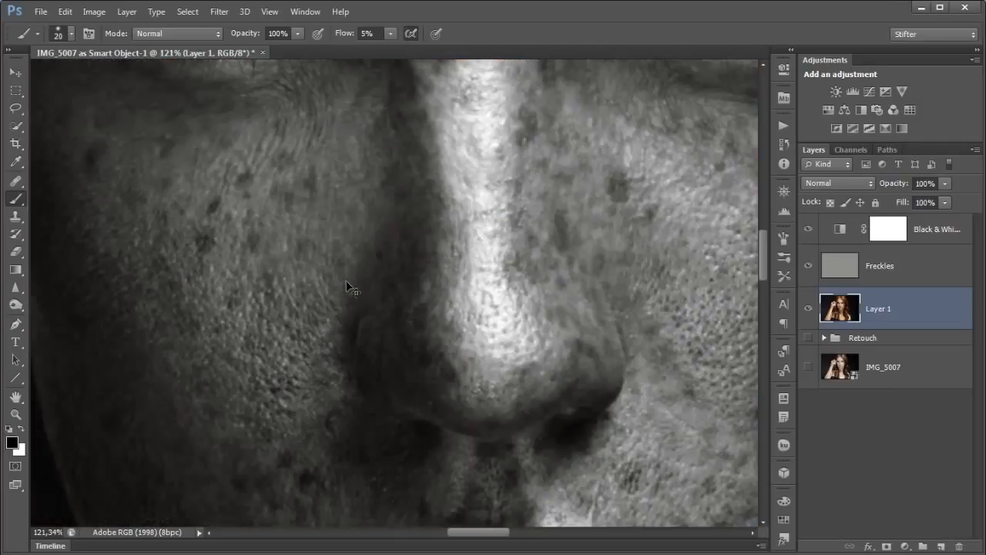
left_click_drag(310, 372, 392, 327)
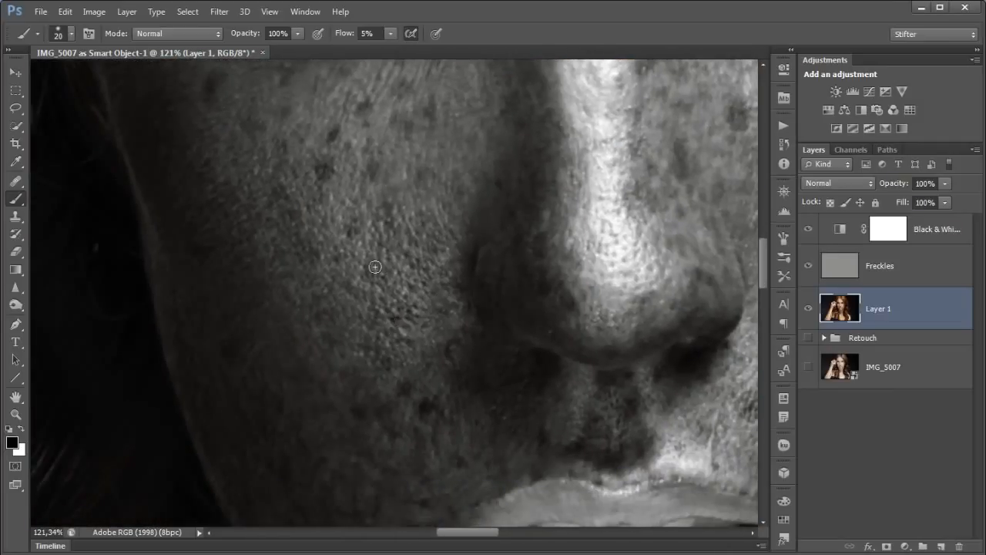
left_click_drag(556, 205, 339, 239)
left_click_drag(461, 259, 400, 220)
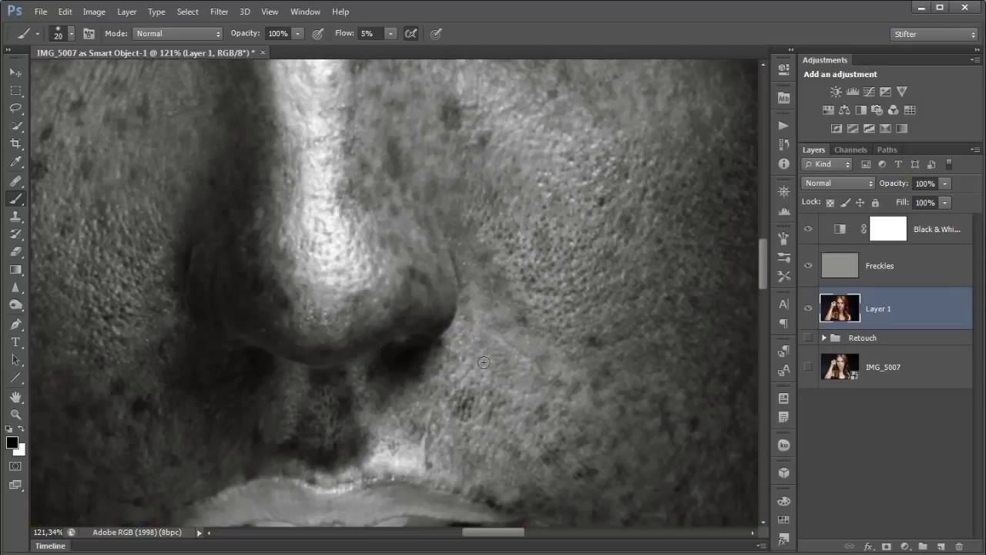
key("x")
left_click_drag(491, 363, 480, 297)
key("x")
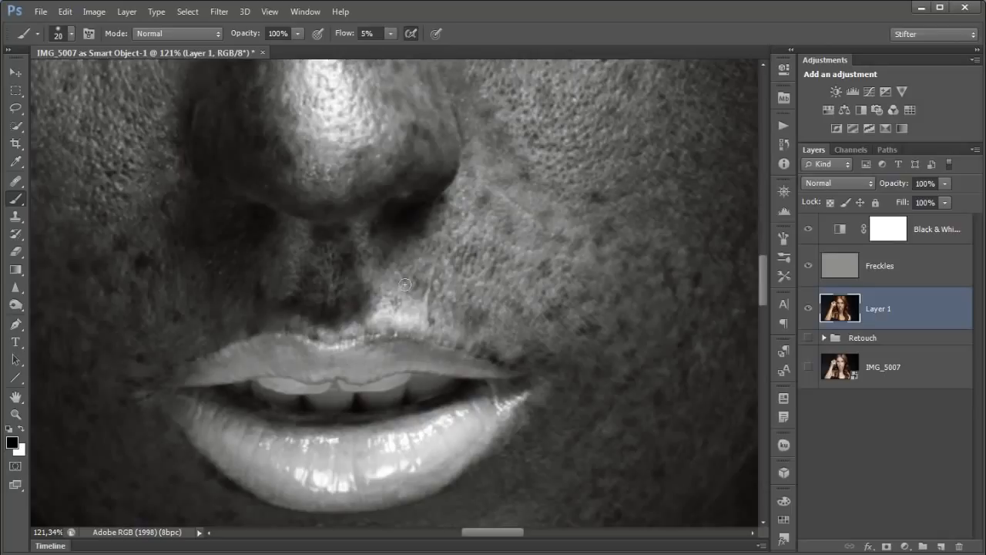
Touch up the freckles around the mouth, chin and shadowed cheek with the black brush on the stamped layer
left_click_drag(485, 356, 401, 232)
left_click_drag(432, 331, 460, 302)
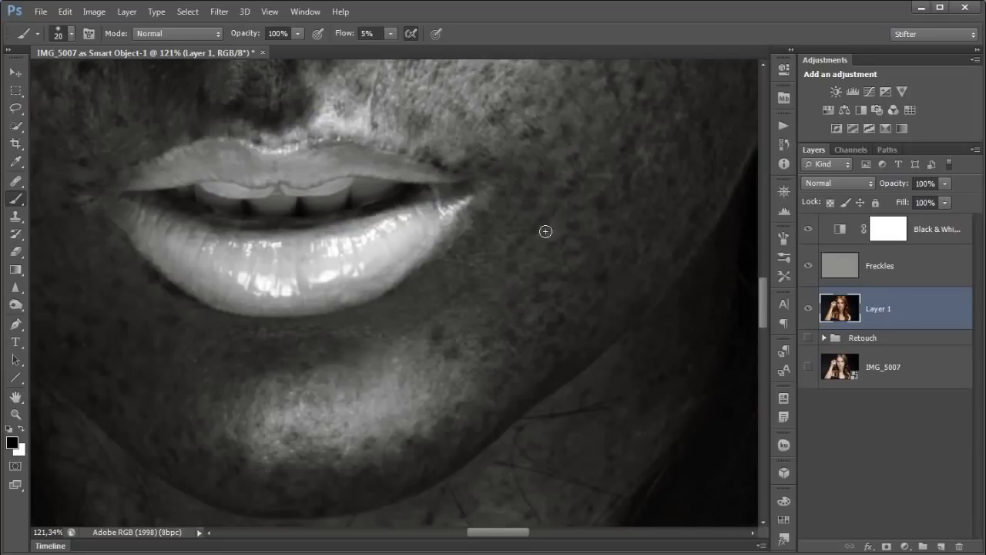
left_click_drag(440, 331, 511, 346)
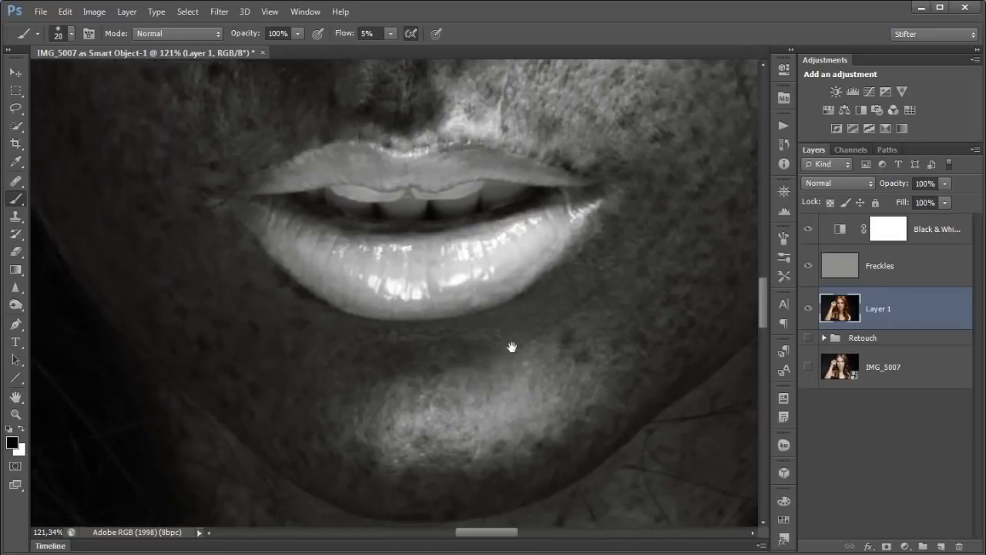
left_click_drag(212, 235, 311, 321)
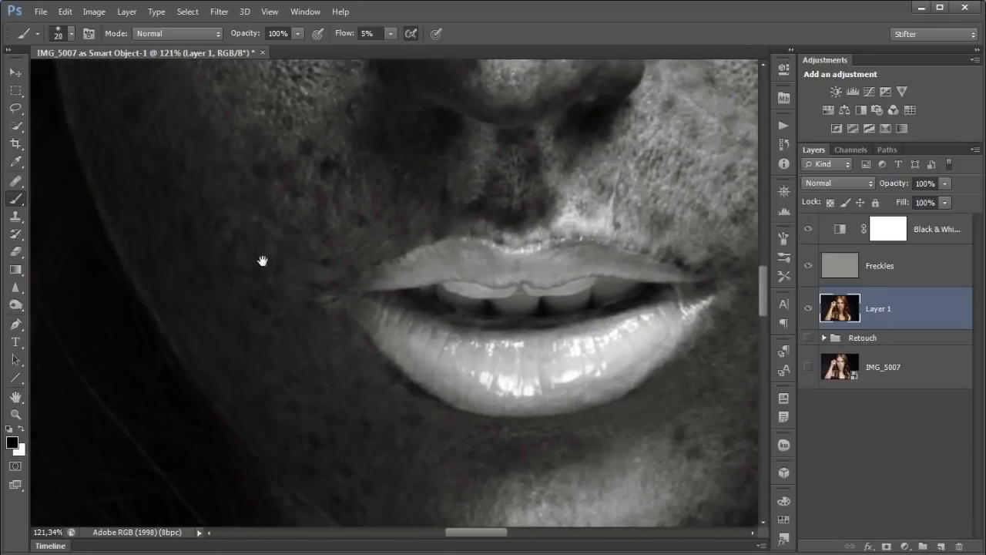
left_click_drag(255, 181, 267, 300)
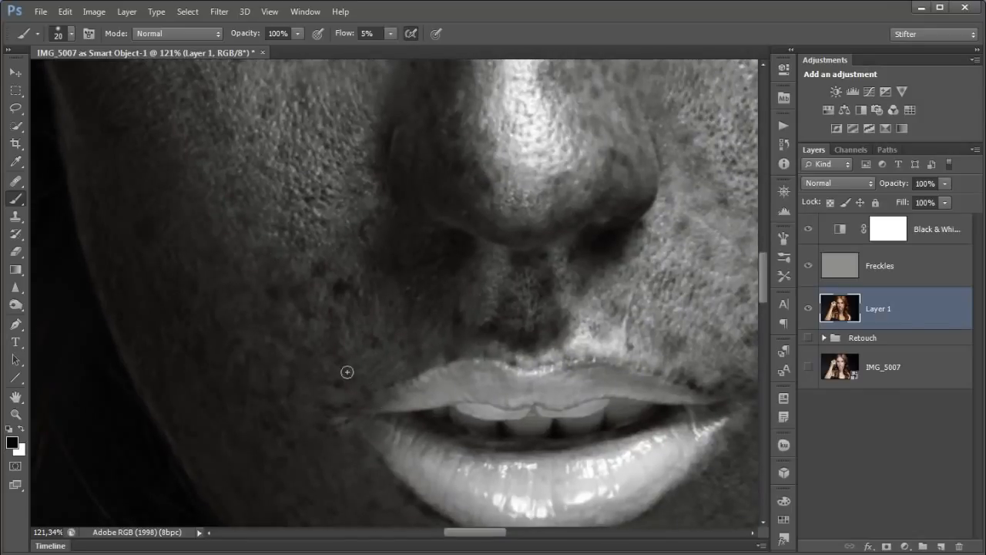
left_click_drag(316, 102, 375, 300)
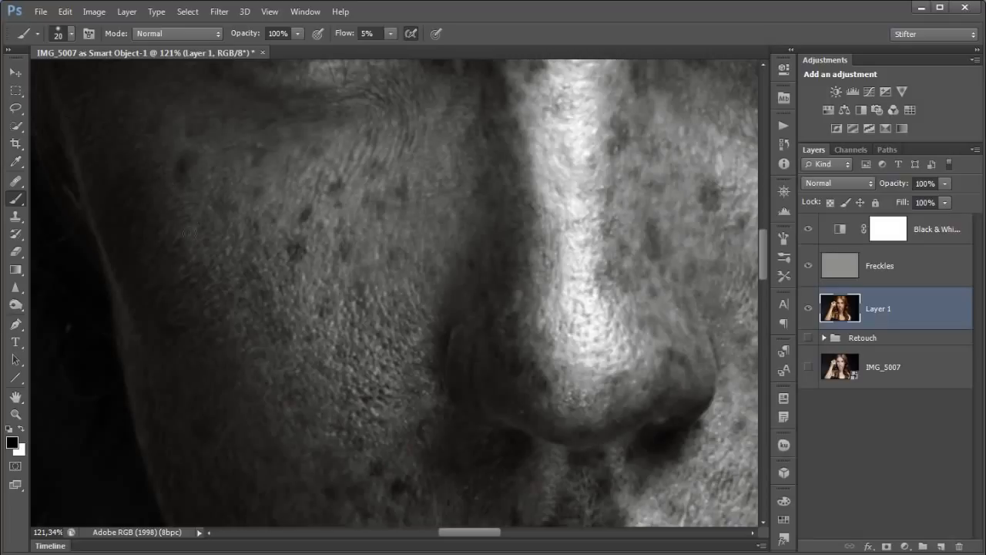
left_click_drag(434, 205, 439, 221)
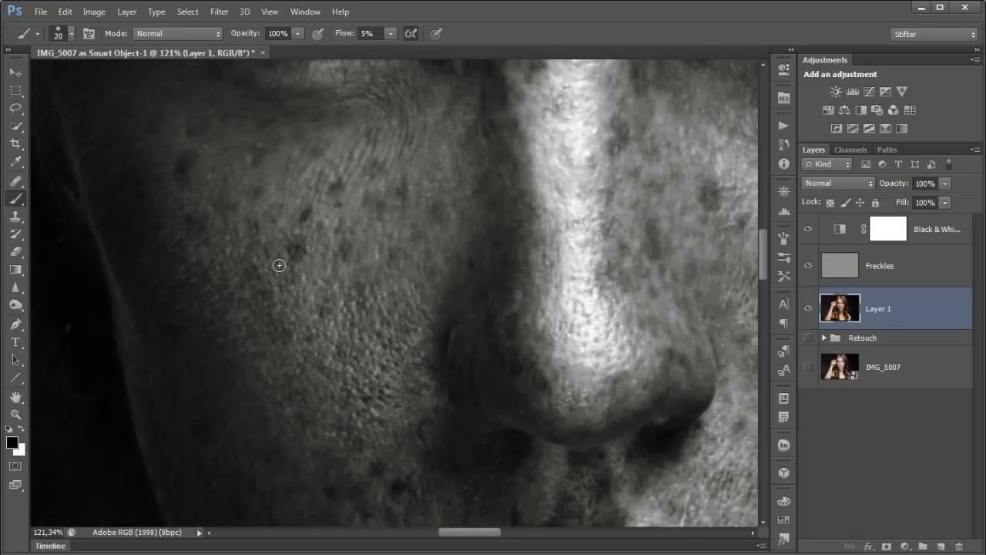
Try white brush strokes below the eye and beside the nose bridge, undoing each one
left_click_drag(294, 235, 326, 286)
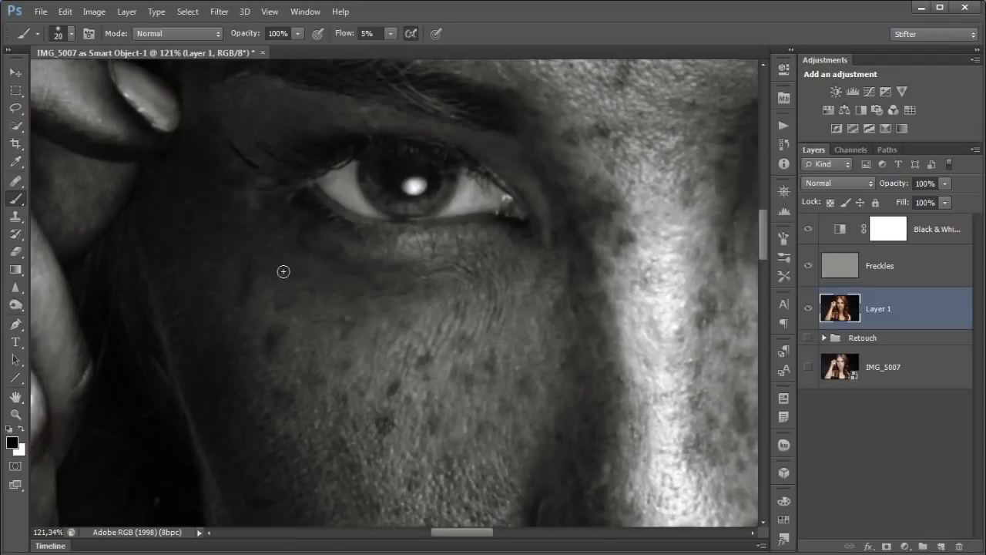
key("x")
left_click(242, 297)
key("ctrl+z")
left_click_drag(446, 312, 365, 242)
left_click_drag(467, 176, 375, 284)
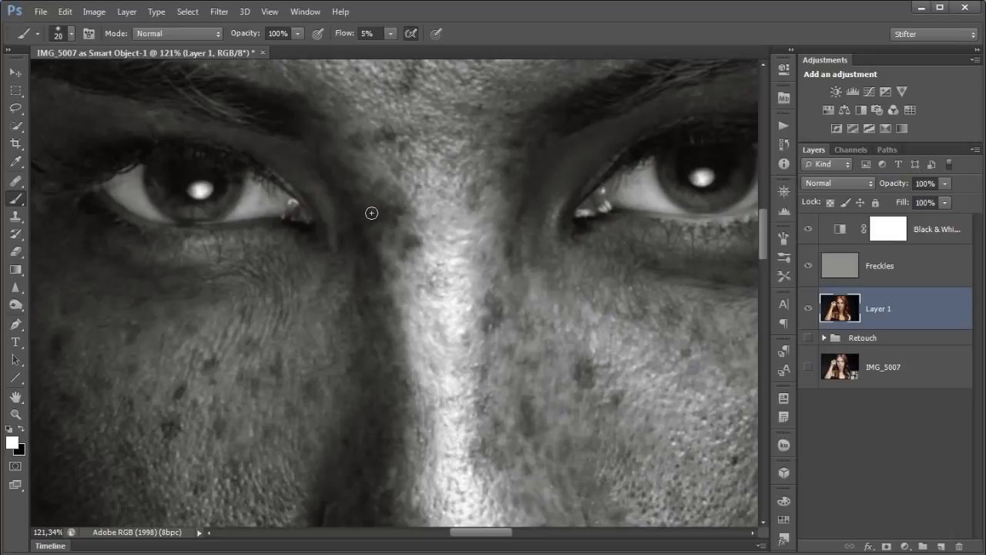
left_click_drag(396, 194, 394, 218)
key("ctrl+z")
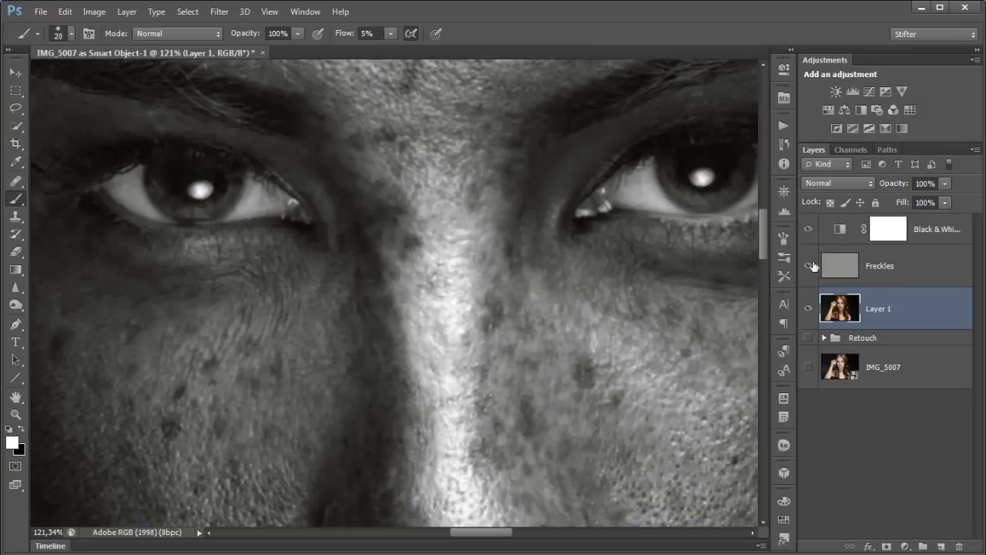
Hide the Black & White adjustment layer and toggle the stamped layer's visibility to check the full portrait in color
left_click(808, 229)
key("ctrl+0")
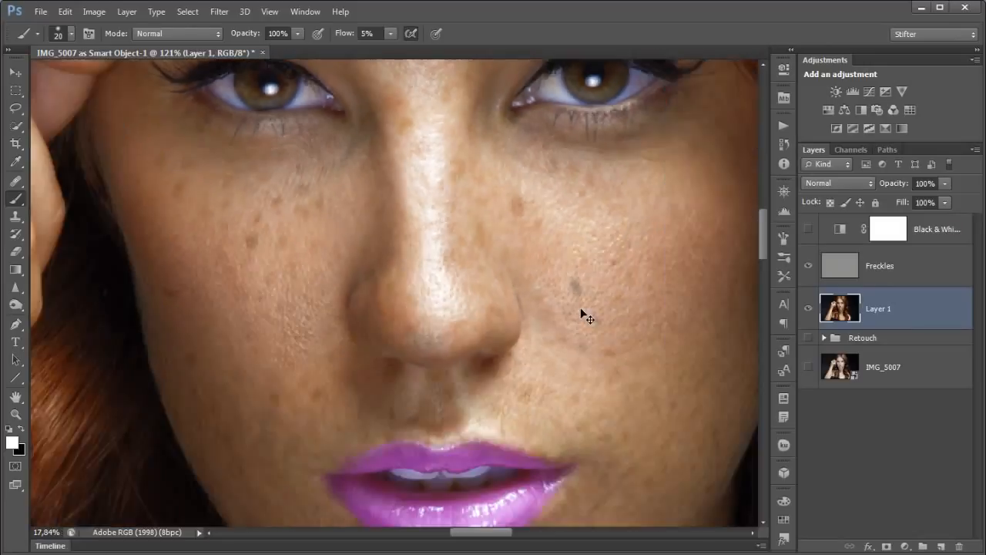
left_click(809, 309)
left_click(808, 309)
Delete the stamped Layer 1 beneath the Freckles layer
left_click(886, 279)
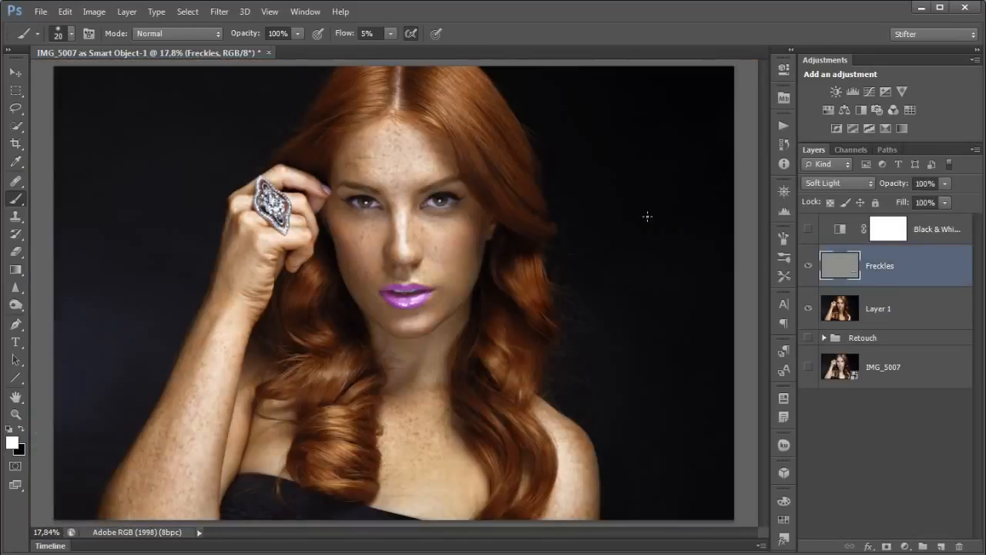
left_click_drag(353, 310, 338, 330)
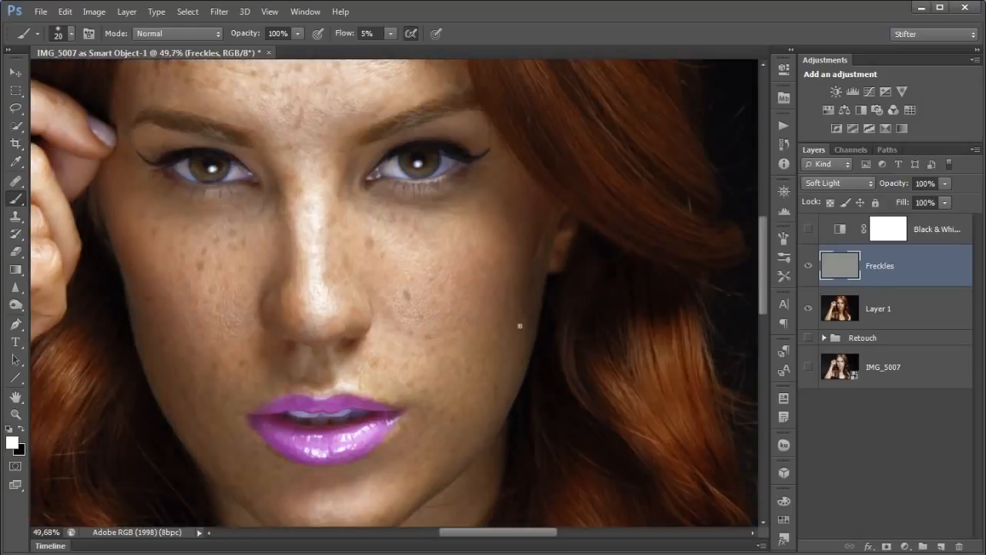
left_click(896, 310)
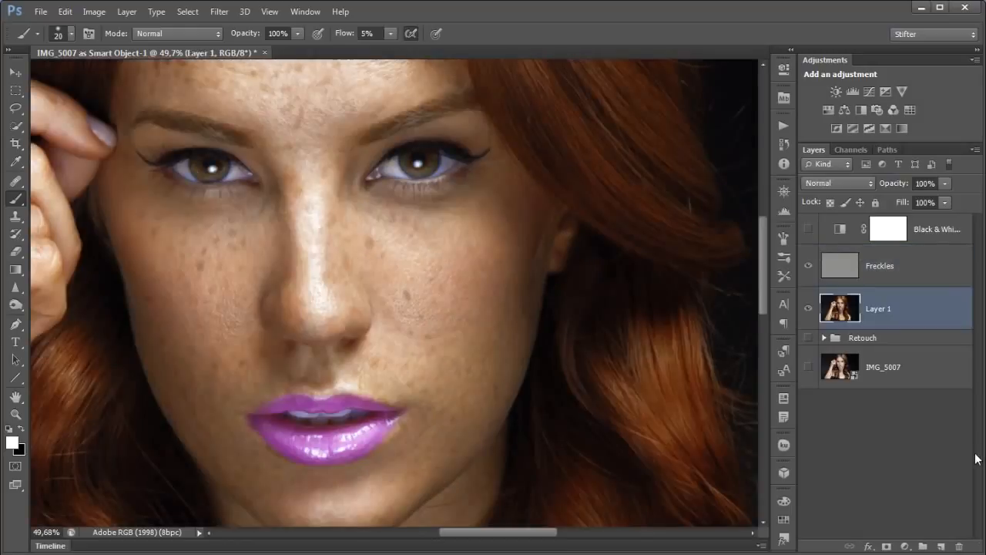
left_click(961, 546)
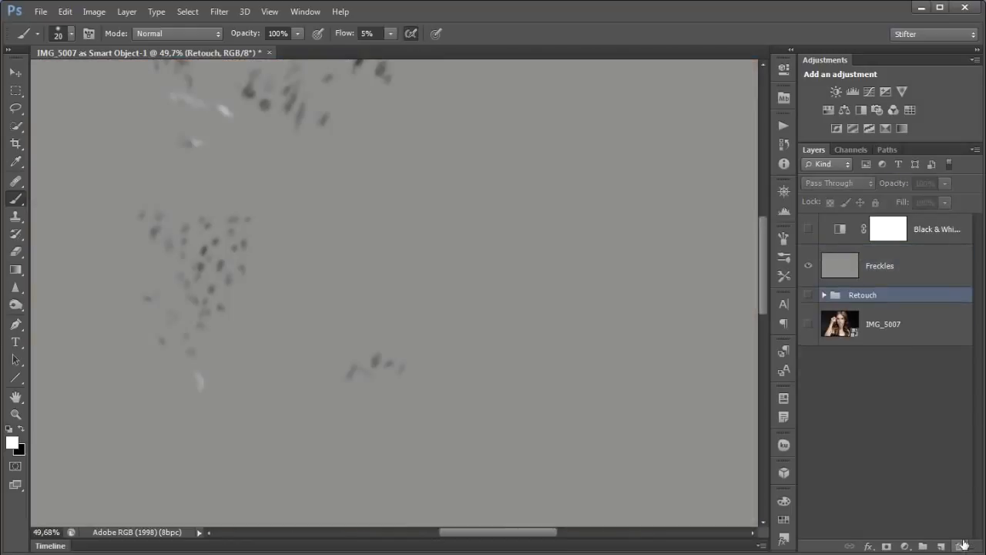
Stamp the IMG_5007 layer and Retouch group into a new merged layer with Freckles hidden, and hide both sources
left_click(808, 266)
left_click(809, 295)
left_click(809, 324)
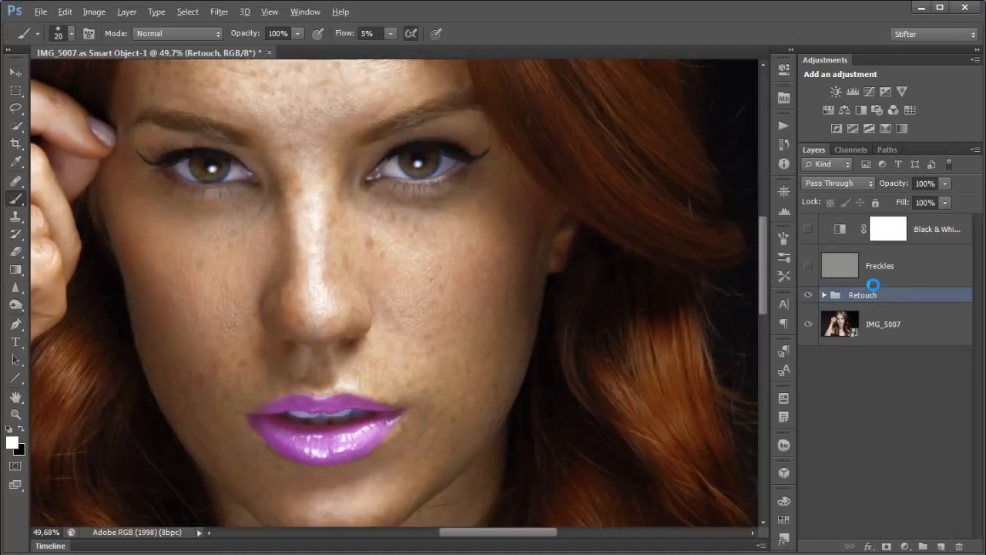
left_click(808, 337)
left_click(809, 366)
Select and show the Freckles layer and turn the Black & White adjustment layer back on
left_click(844, 270)
left_click(809, 265)
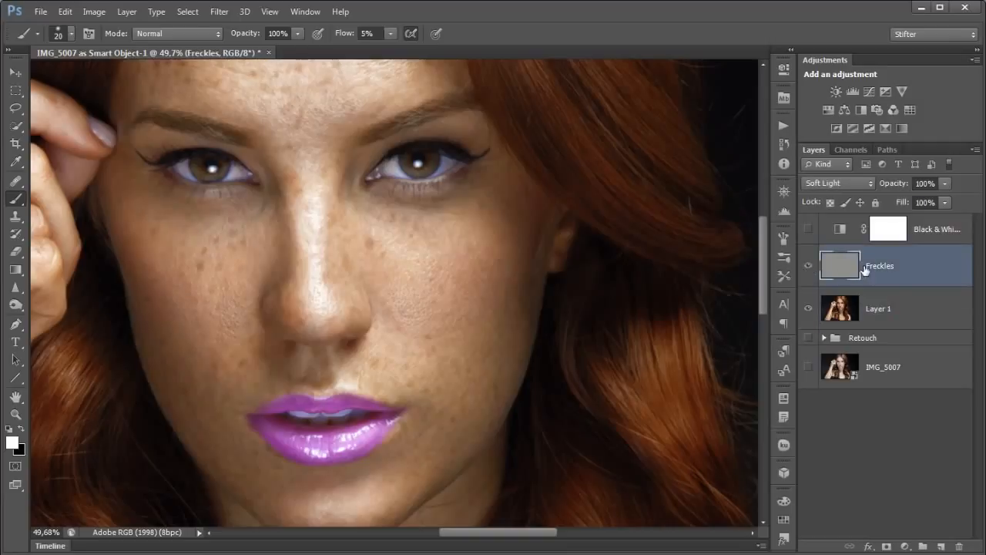
left_click(809, 228)
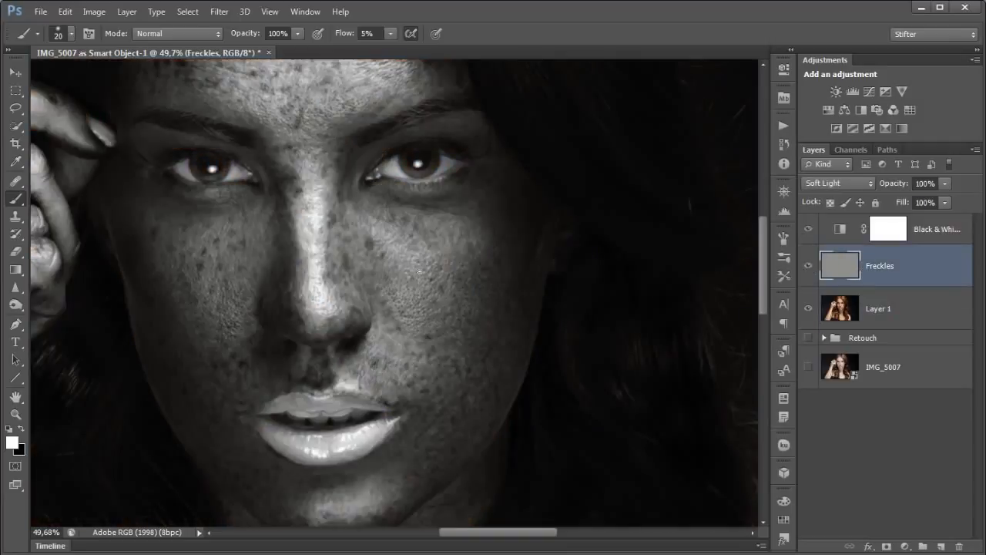
Examine the freckles around the nose, cheeks, mouth, chin and neck in the black-and-white view
left_click_drag(460, 147, 255, 348)
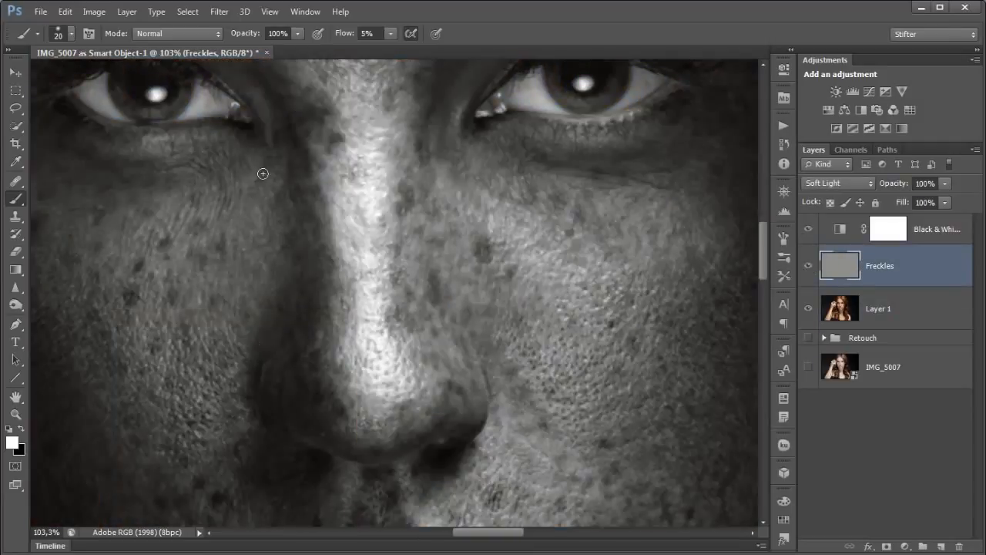
key("x")
left_click_drag(459, 356, 342, 214)
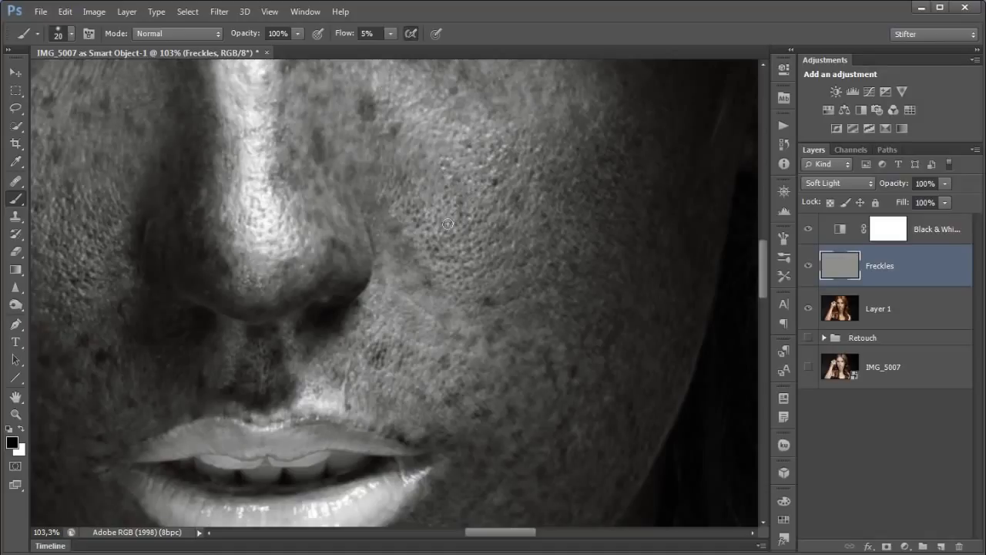
left_click_drag(403, 367, 383, 289)
left_click_drag(442, 354, 458, 225)
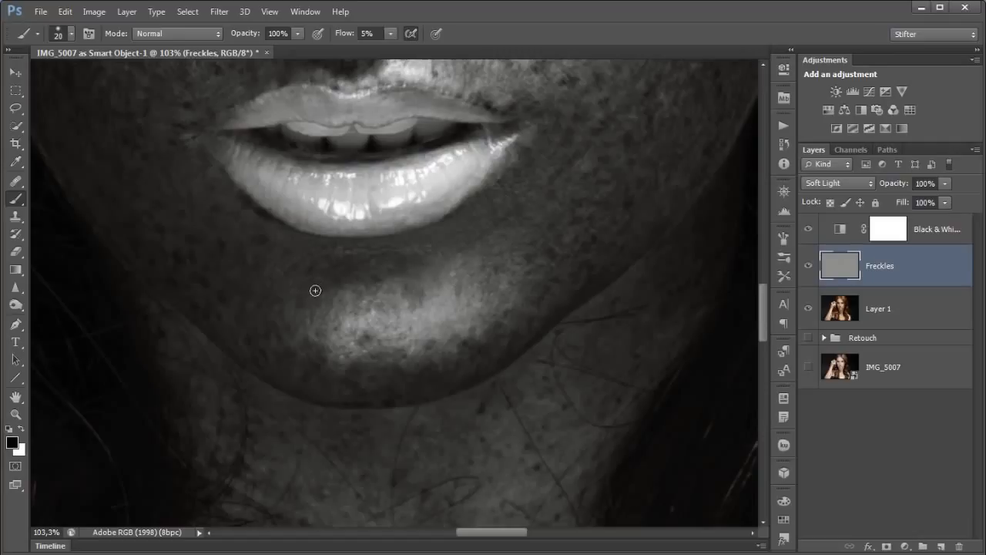
left_click_drag(361, 416, 352, 97)
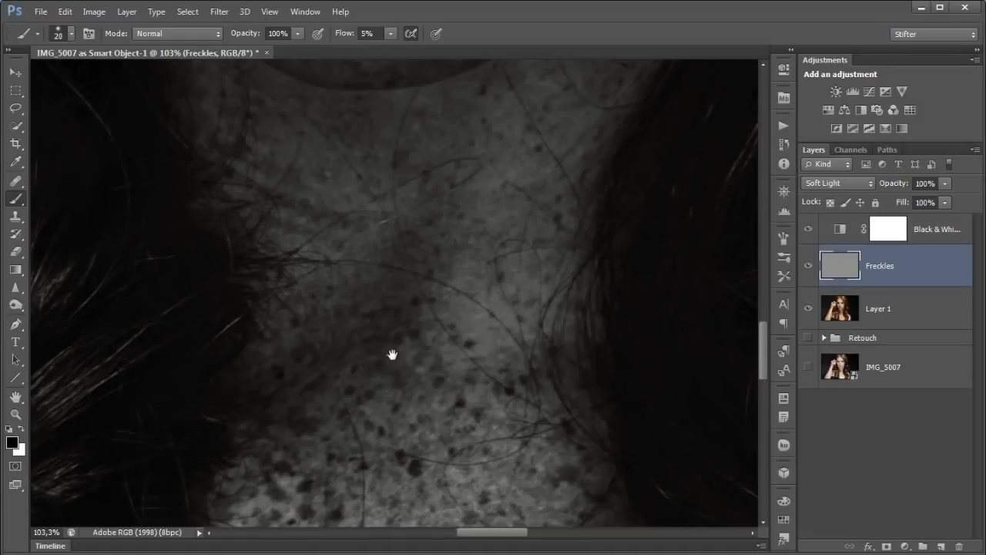
left_click_drag(336, 227, 282, 355)
key("x")
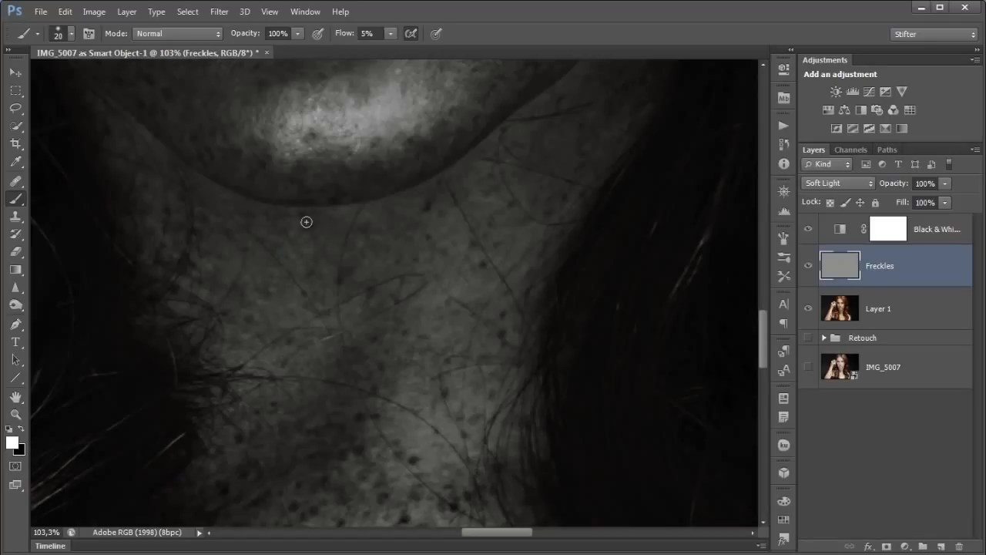
left_click_drag(298, 456, 283, 145)
Dab black freckles onto the sparse skin of the lower chest on the Freckles layer, undoing unwanted strokes
left_click_drag(278, 225, 237, 172)
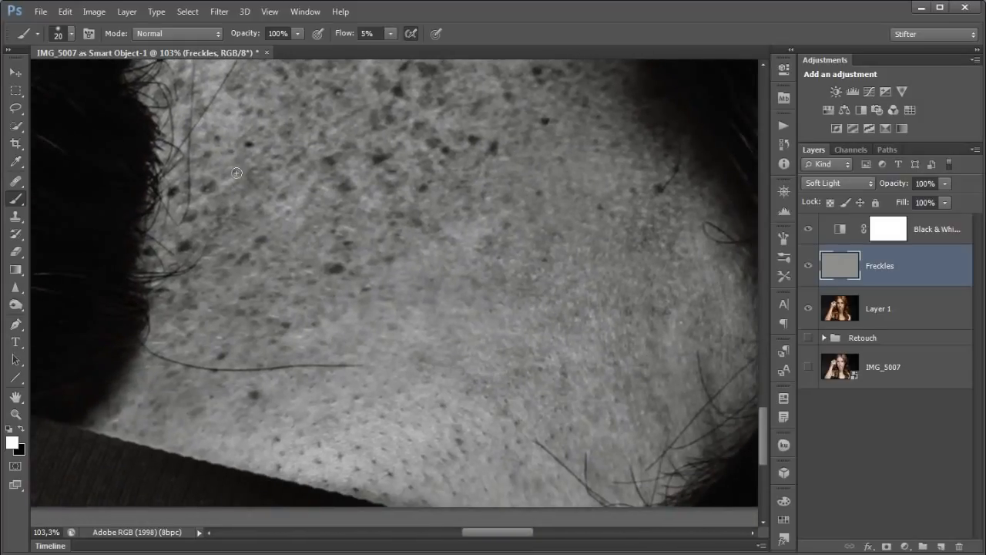
key("x")
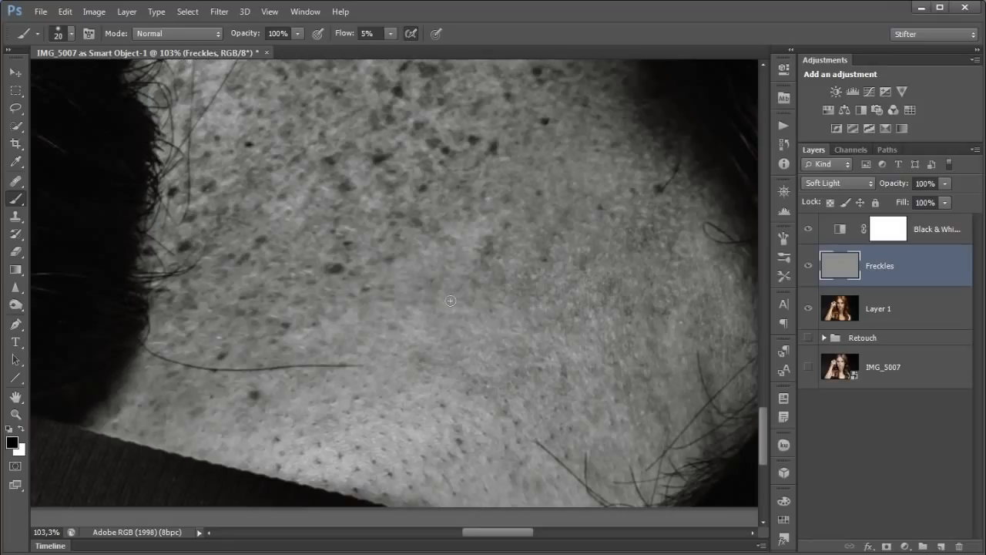
key("ctrl+alt+z")
key("ctrl+alt+z")
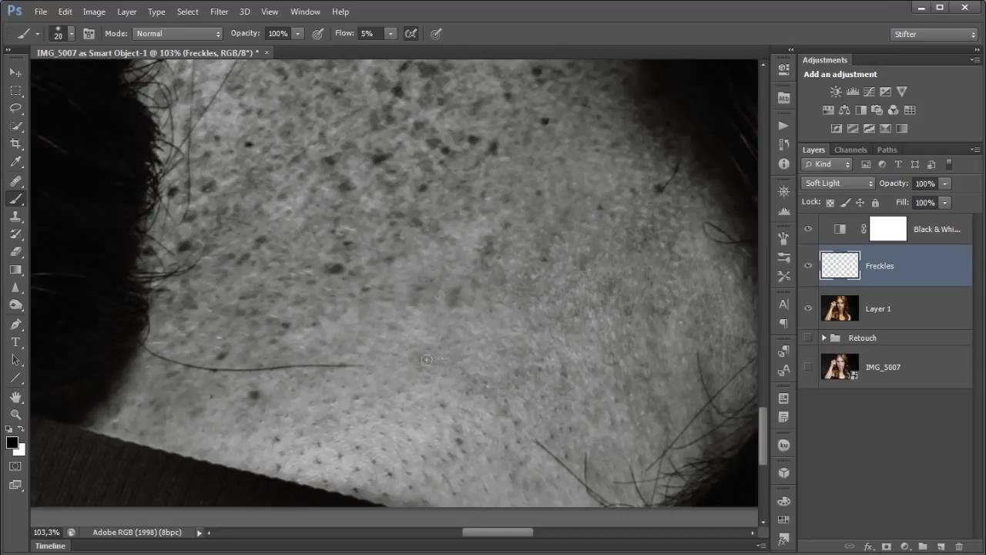
left_click(376, 400)
left_click(413, 396)
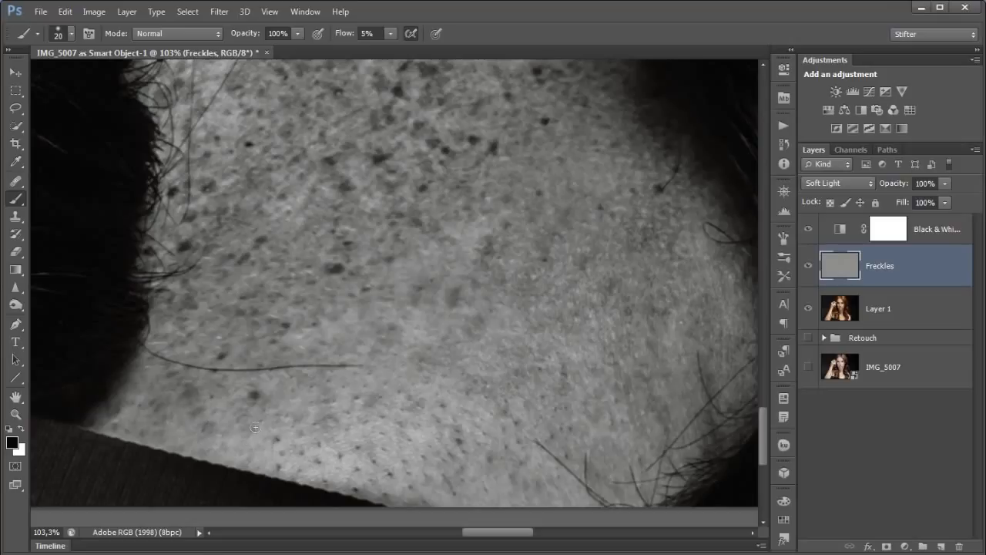
left_click_drag(391, 371, 384, 389)
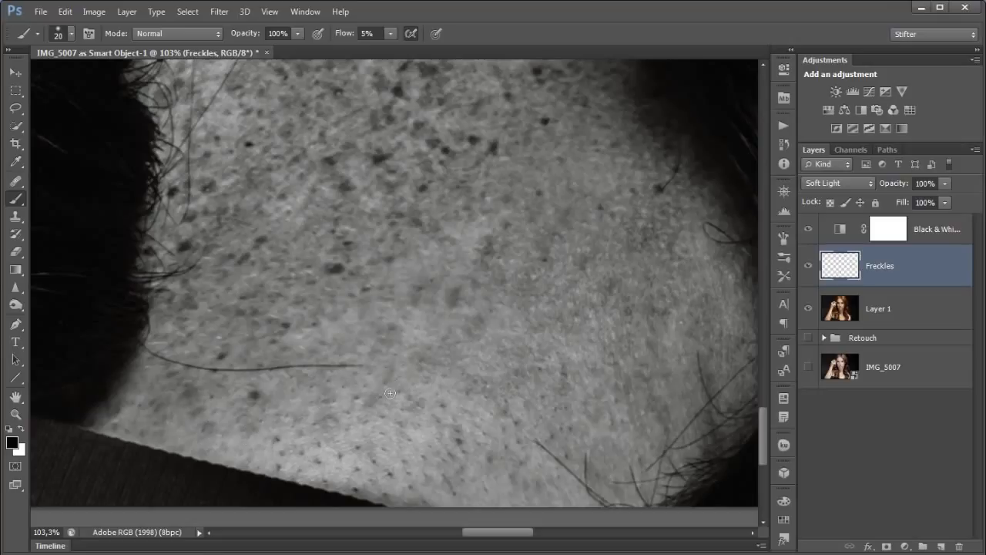
Extend the black freckle dabs across the chest toward the hair and darken those in its center
left_click_drag(515, 327, 520, 327)
left_click_drag(517, 287, 521, 281)
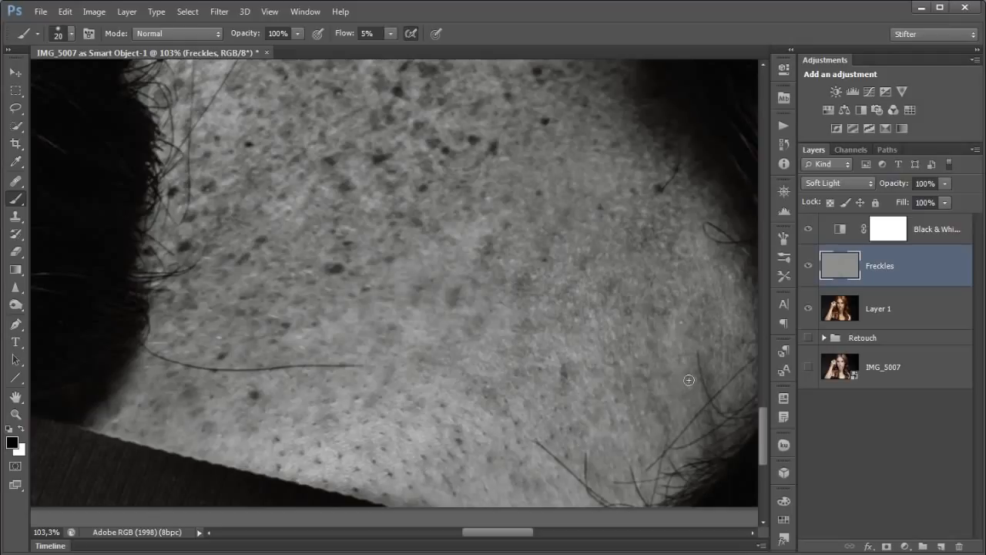
left_click_drag(417, 295, 431, 283)
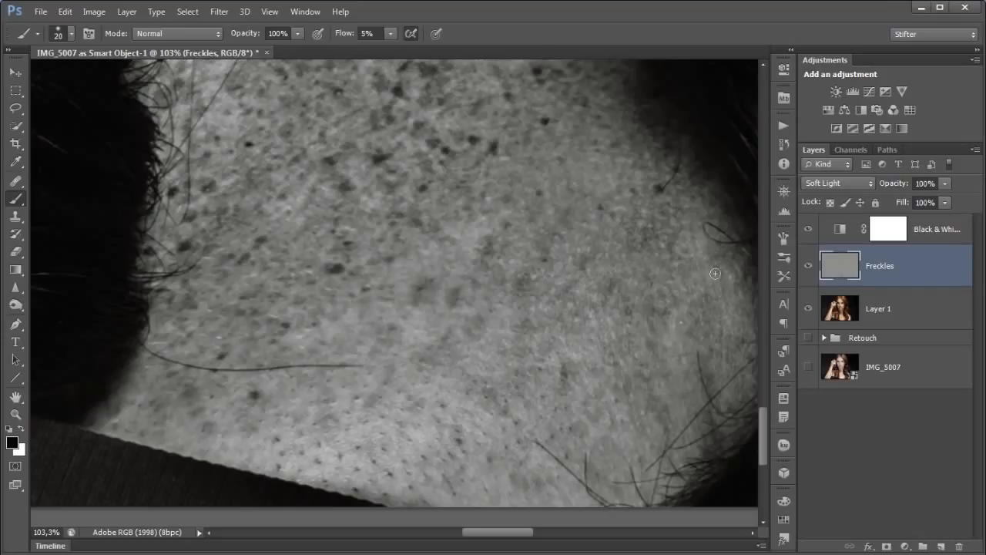
key("x")
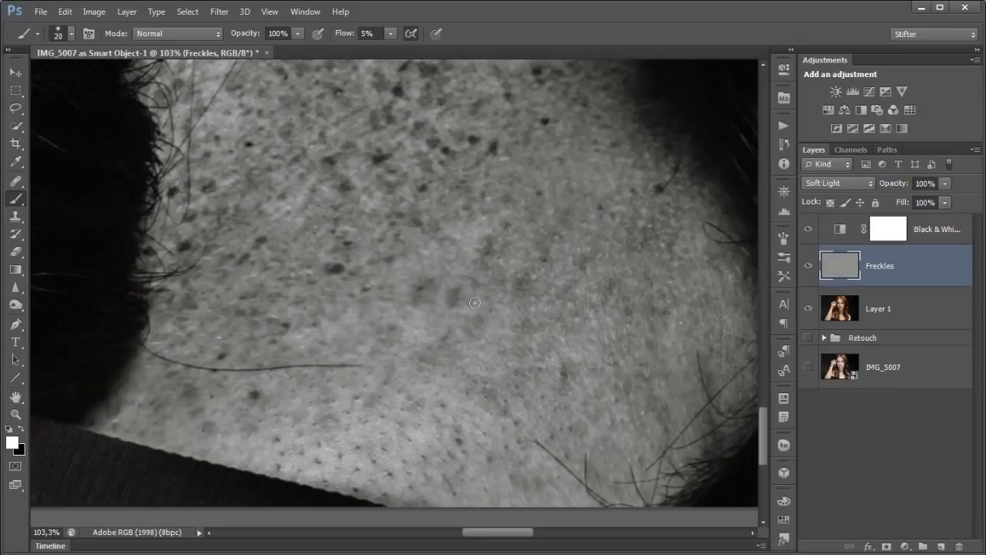
key("x")
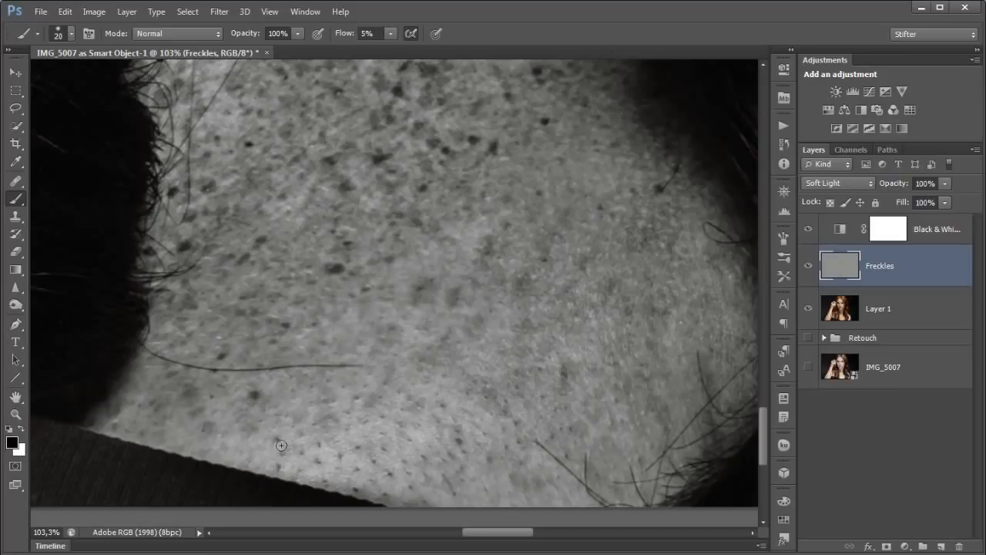
Toggle the Freckles layer to compare the full black-and-white portrait, and check the cheek beside the nose up close
key("ctrl+0")
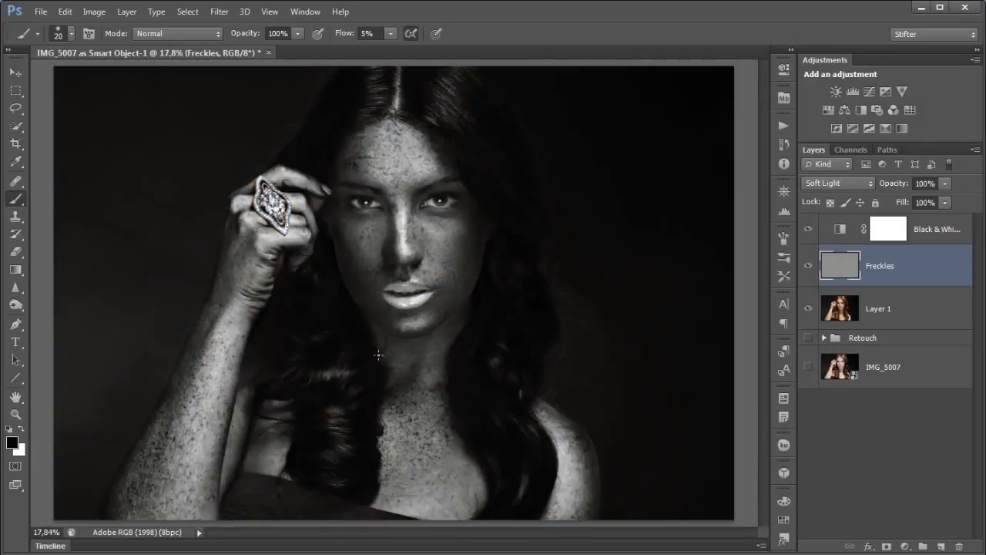
left_click(808, 265)
left_click(808, 265)
left_click(808, 265)
left_click(809, 265)
key("ctrl+space")
left_click_drag(485, 194, 422, 287)
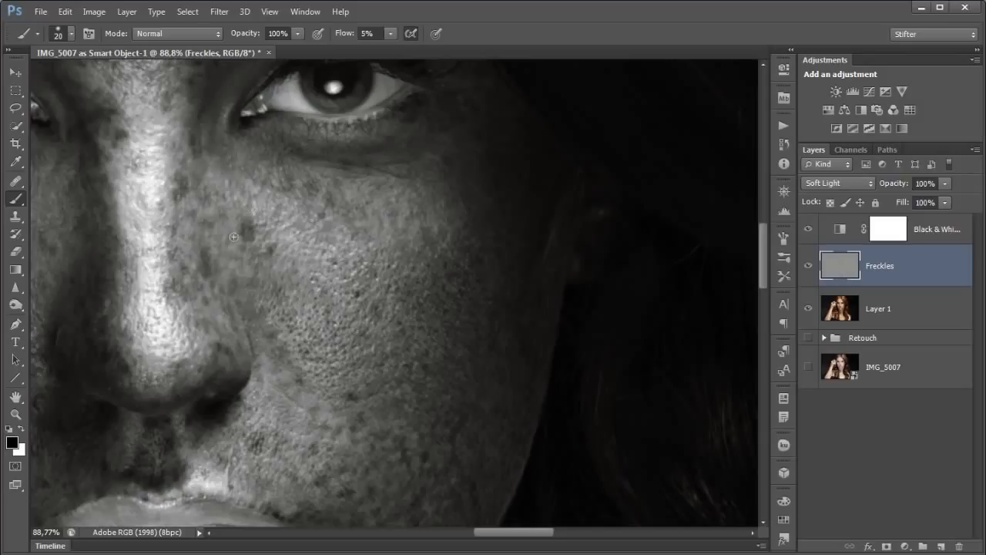
key("ctrl+0")
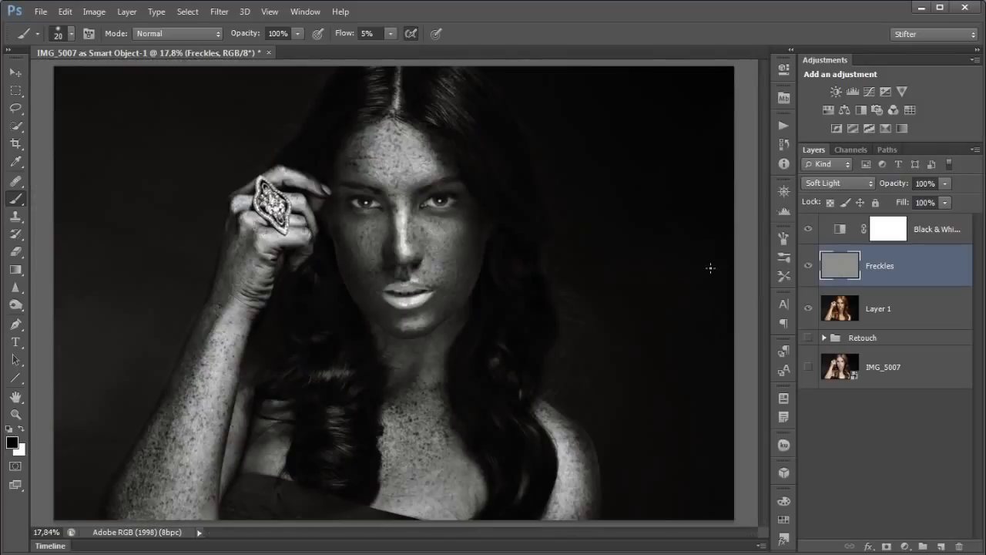
Examine the freckles along the forearm, wrist and ringed hand in the black-and-white view
key("ctrl+space")
left_click_drag(318, 356, 55, 522)
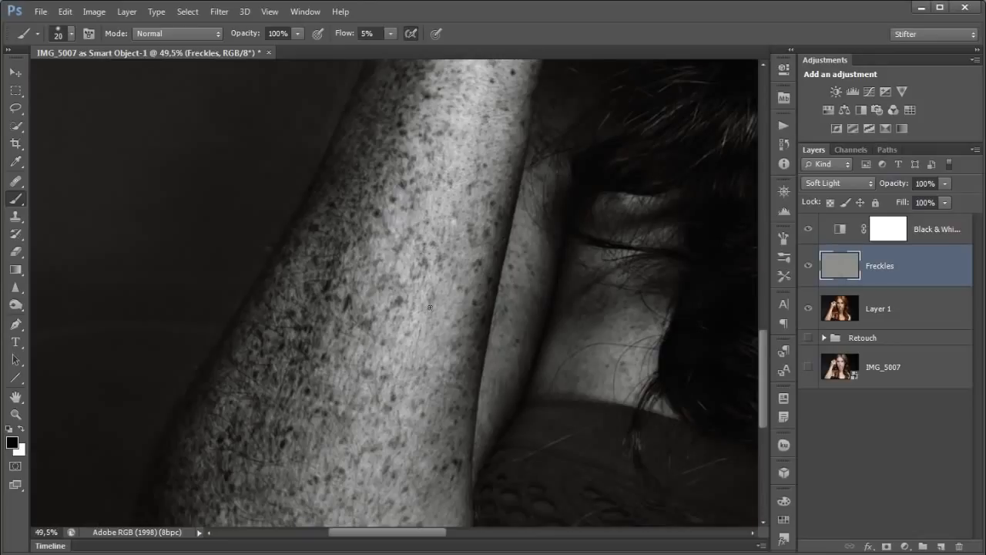
key("x")
left_click_drag(477, 273, 437, 385)
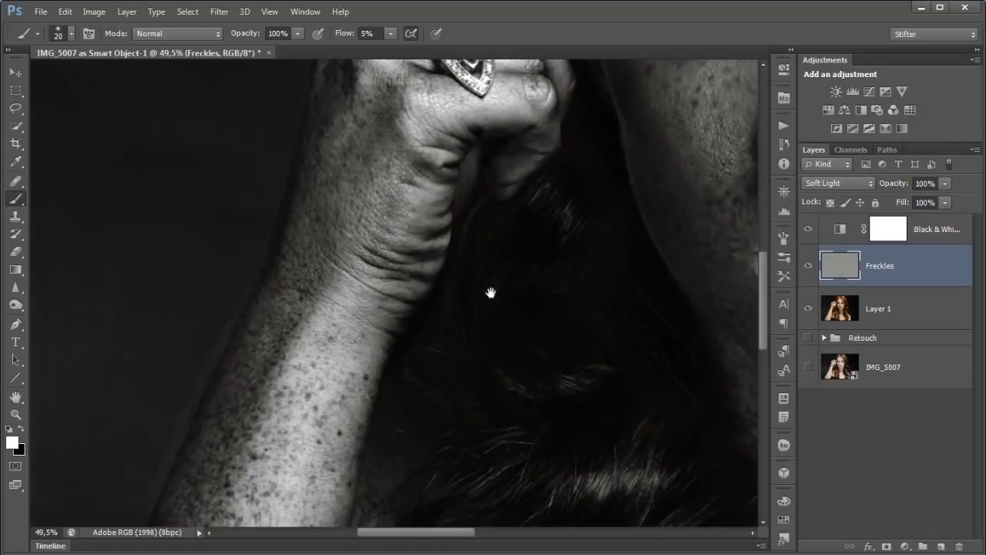
left_click_drag(480, 319, 429, 418)
left_click_drag(517, 343, 576, 434)
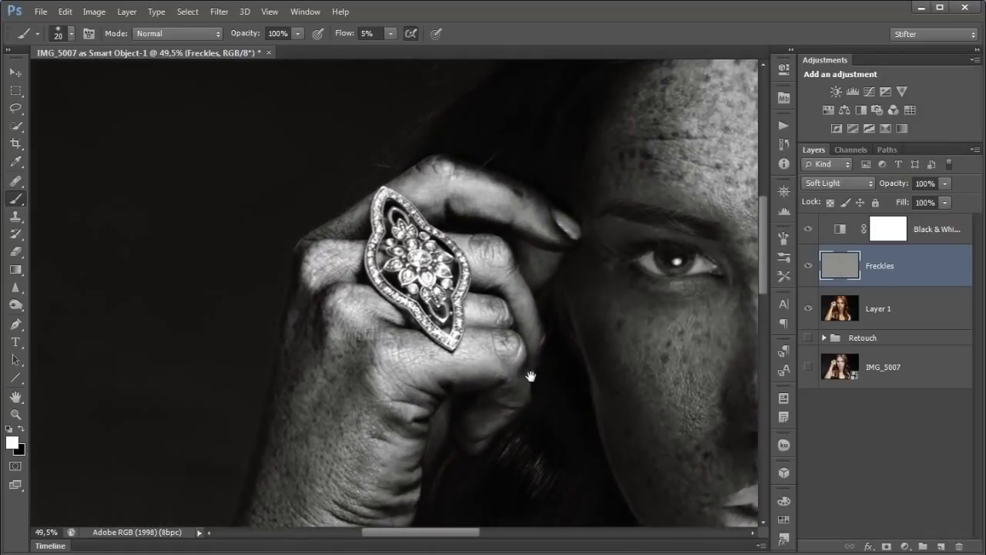
Hide the Black & White adjustment layer and toggle the Freckles layer to compare the full portrait in color
left_click(809, 228)
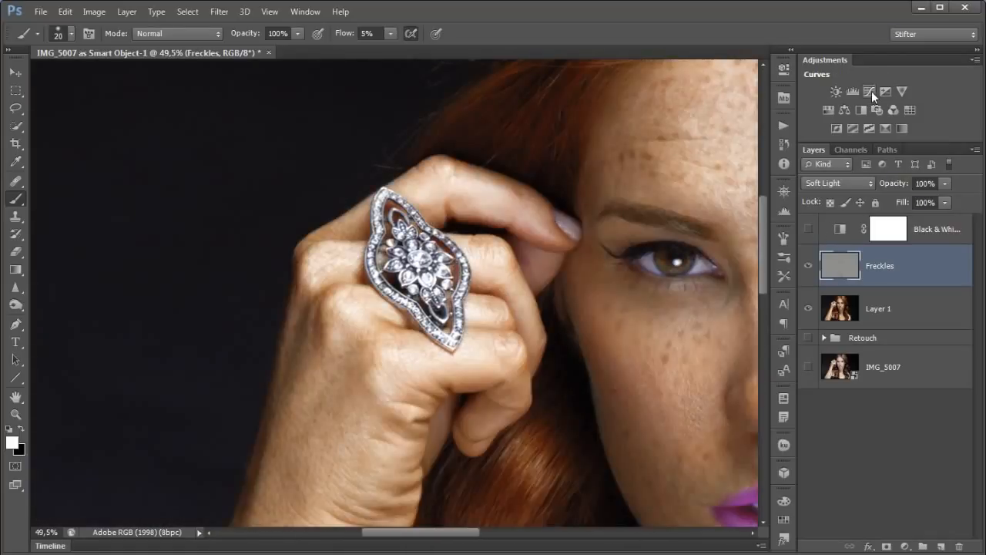
key("ctrl+0")
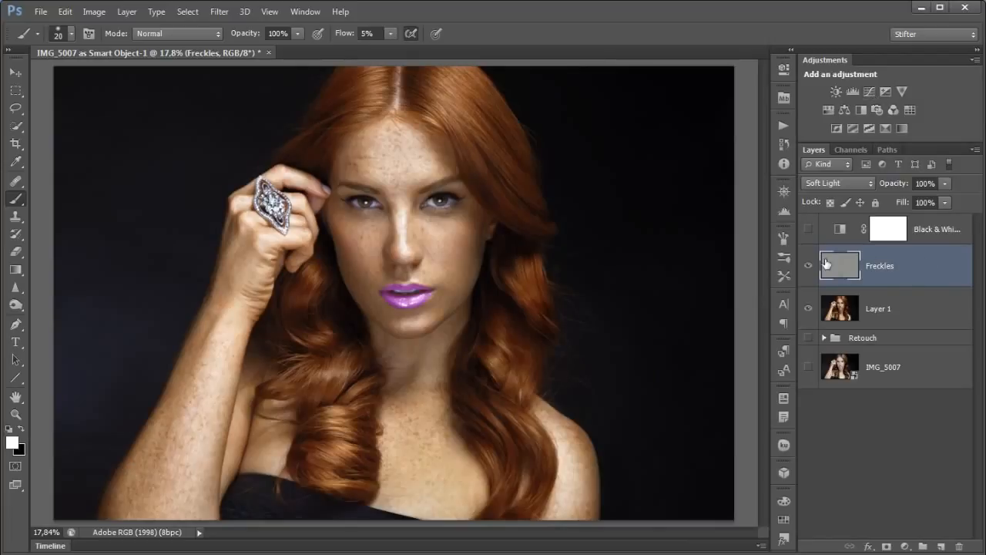
left_click(808, 266)
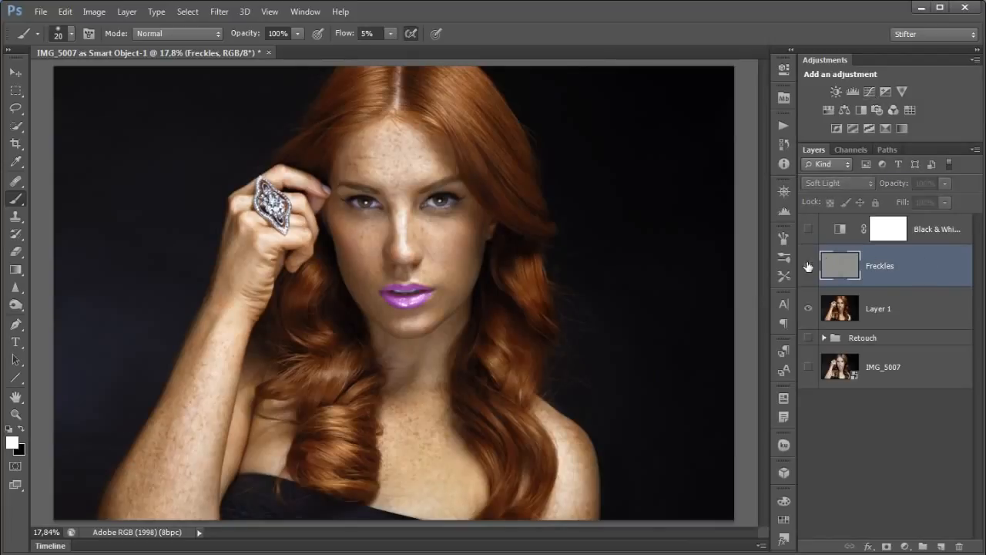
left_click(808, 266)
Compare the face at 50% zoom in color with the Freckles layer switched off and on
key("ctrl+plus")
key("ctrl+plus")
key("ctrl+plus")
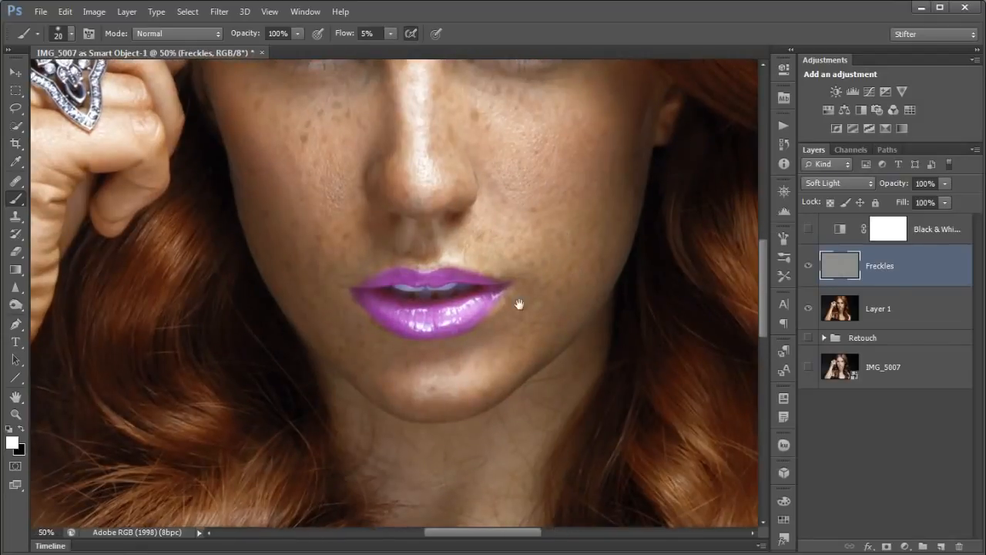
left_click_drag(550, 258, 480, 365)
left_click_drag(562, 218, 557, 273)
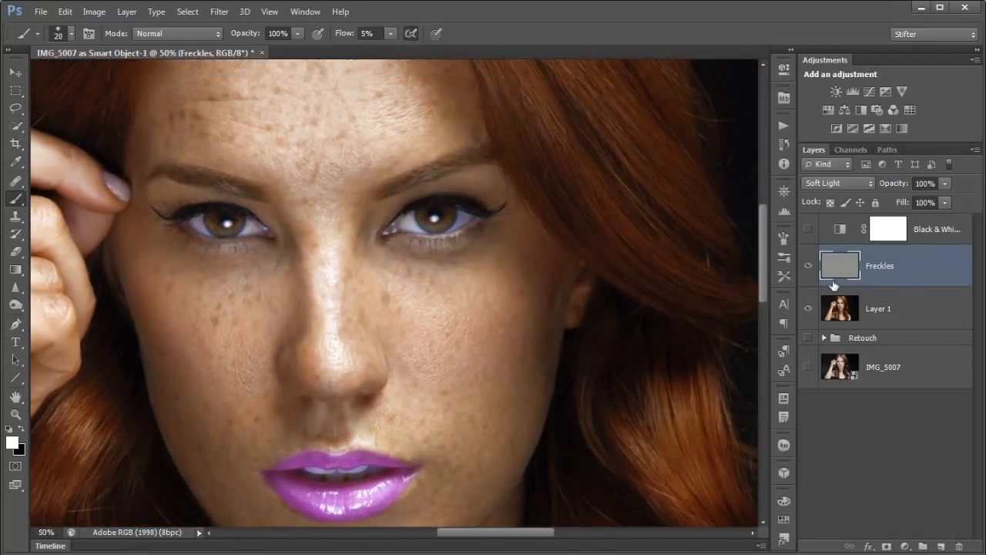
left_click(808, 266)
left_click(808, 266)
left_click(808, 266)
left_click(808, 266)
Fit the whole portrait in view and check it with the Freckles layer off and on once more
key("x")
key("ctrl+0")
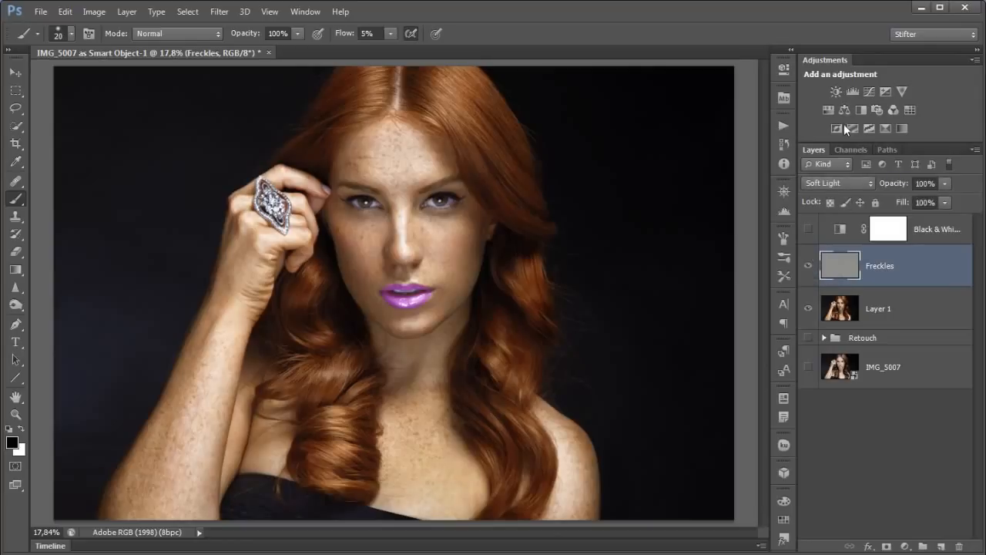
left_click(814, 265)
left_click(813, 265)
Show only the Freckles layer and inspect its painted dabs in the face area up close
left_click(808, 266, "alt")
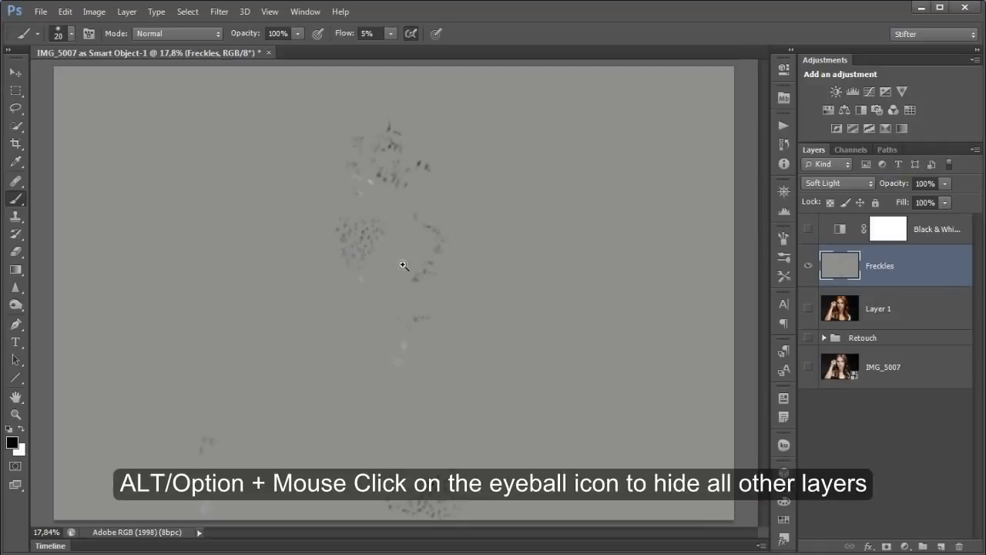
left_click_drag(390, 264, 406, 267)
left_click_drag(245, 127, 512, 402)
left_click_drag(504, 436, 506, 246)
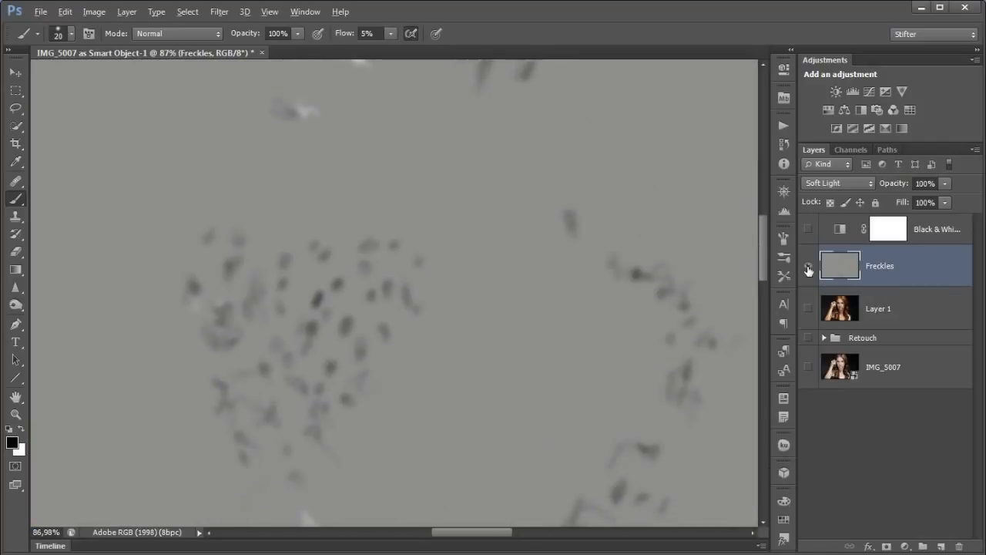
Restore the other layers' visibility and add a Hue/Saturation adjustment above Freckles with Saturation -20 and Hue 0
left_click(808, 265, "alt")
key("ctrl+0")
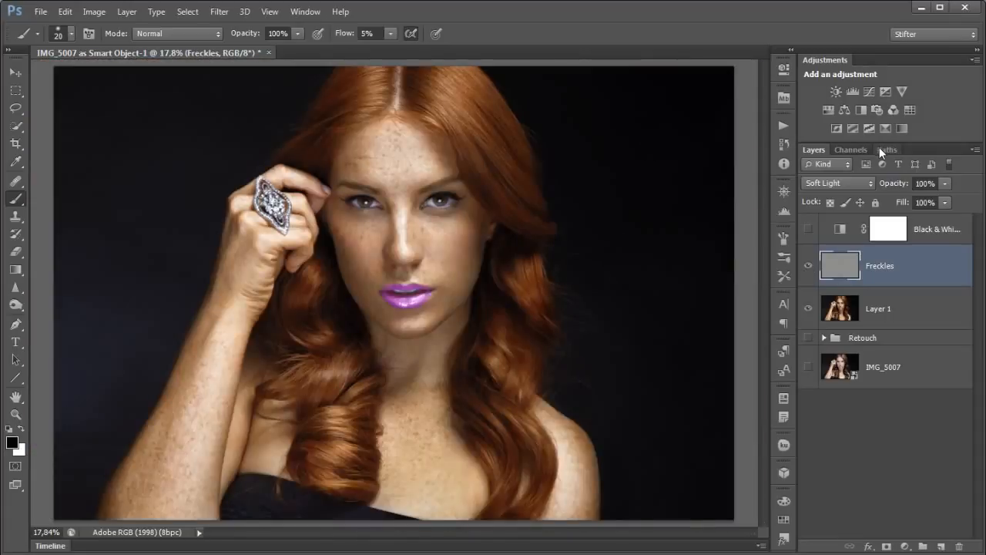
left_click(827, 109)
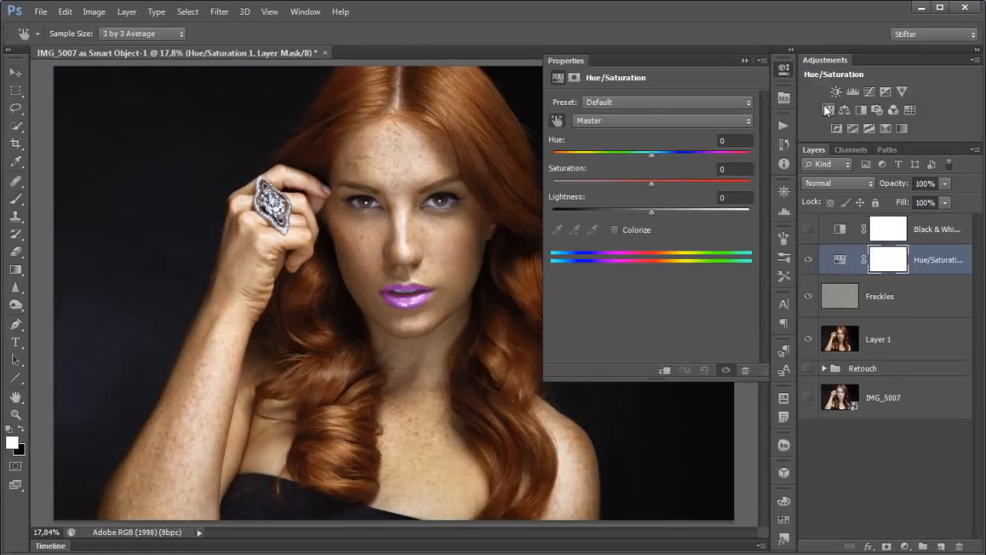
mouse_move(649, 180)
left_mouse_down()
mouse_move(616, 182)
mouse_move(631, 182)
left_mouse_up()
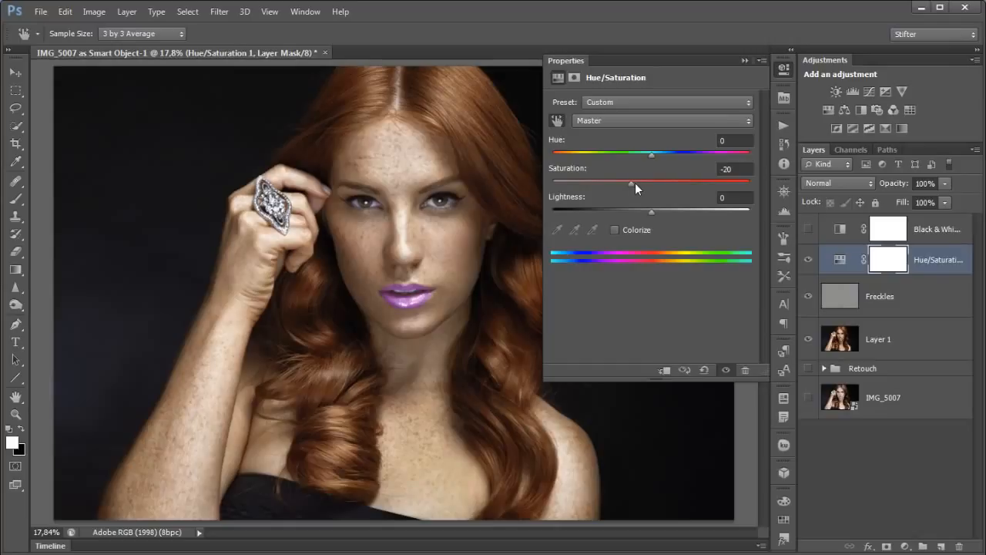
left_click_drag(649, 154, 654, 155)
left_click(724, 141)
type("0")
key("Return")
Compare the full portrait with the Hue/Saturation adjustment switched off and on
left_click(803, 260)
left_click(803, 261)
left_click(803, 260)
left_click(803, 261)
left_click(803, 260)
left_click(803, 260)
left_click(803, 260)
left_click(803, 260)
left_click(788, 68)
left_click(809, 259)
left_click(809, 259)
left_click(809, 259)
left_click(809, 259)
left_click(809, 259)
left_click(809, 259)
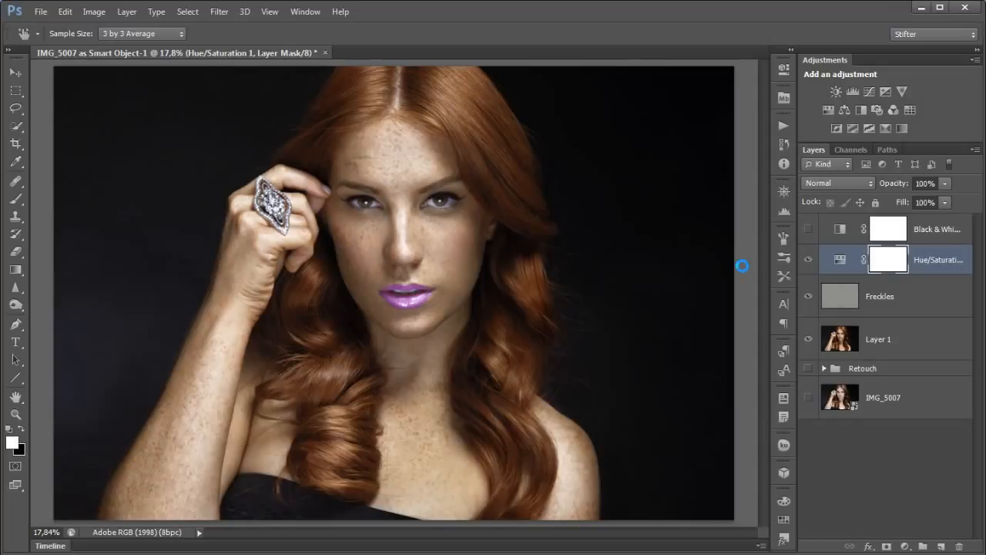
Replace the Hue/Saturation layer's white mask with a mask made from a luminosity selection of the image
left_click(898, 260, "ctrl")
mouse_move(899, 261)
left_mouse_down()
mouse_move(958, 489)
mouse_move(957, 546)
left_mouse_up()
key("b")
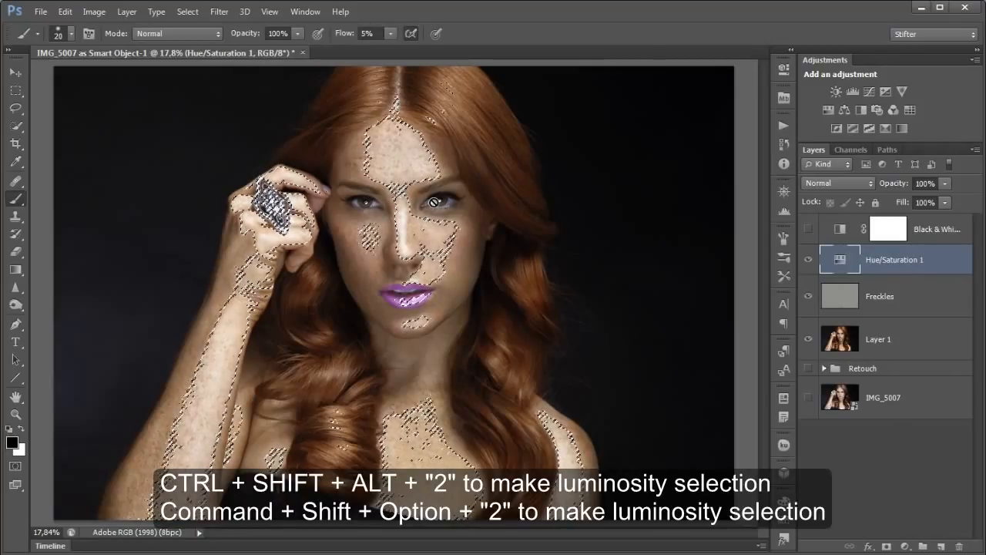
left_click(838, 150)
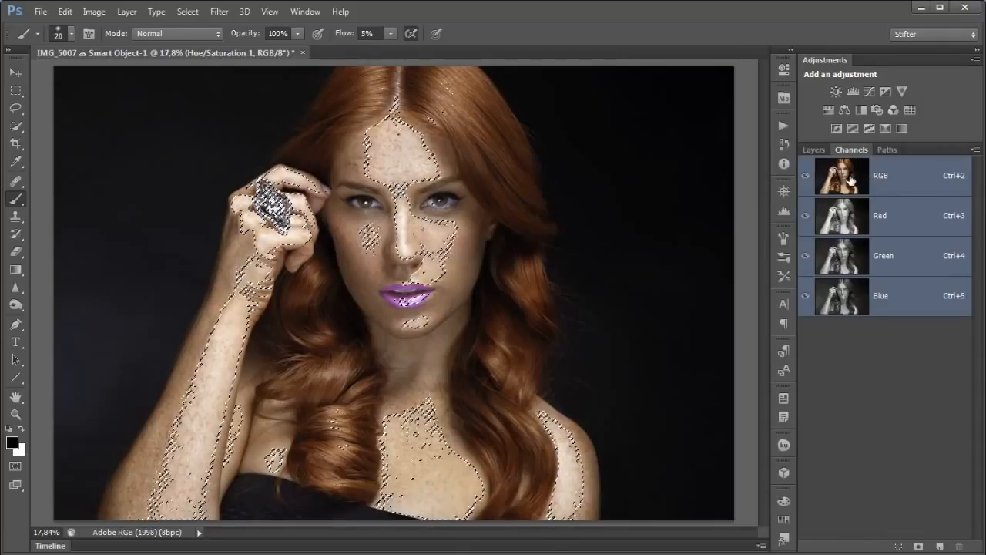
left_click(812, 150)
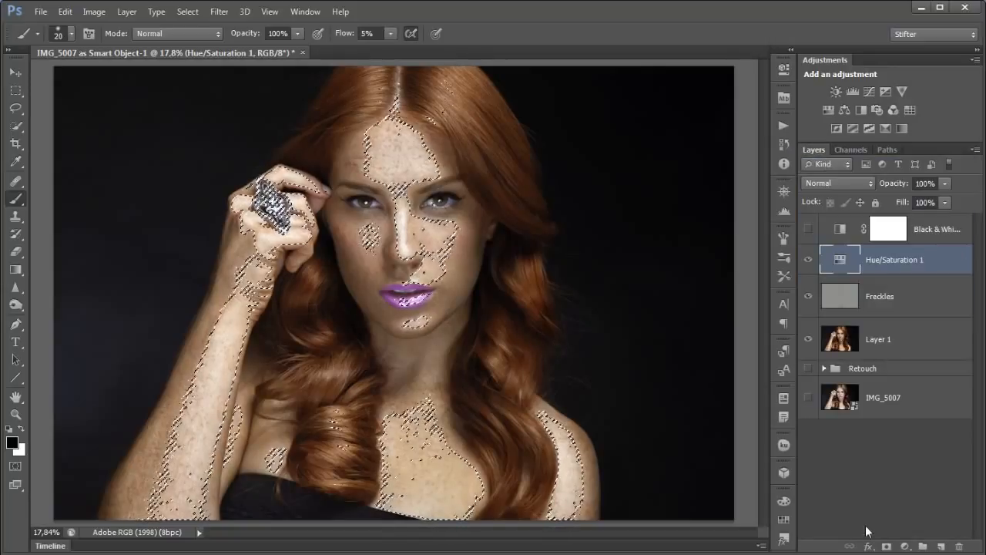
left_click(885, 548)
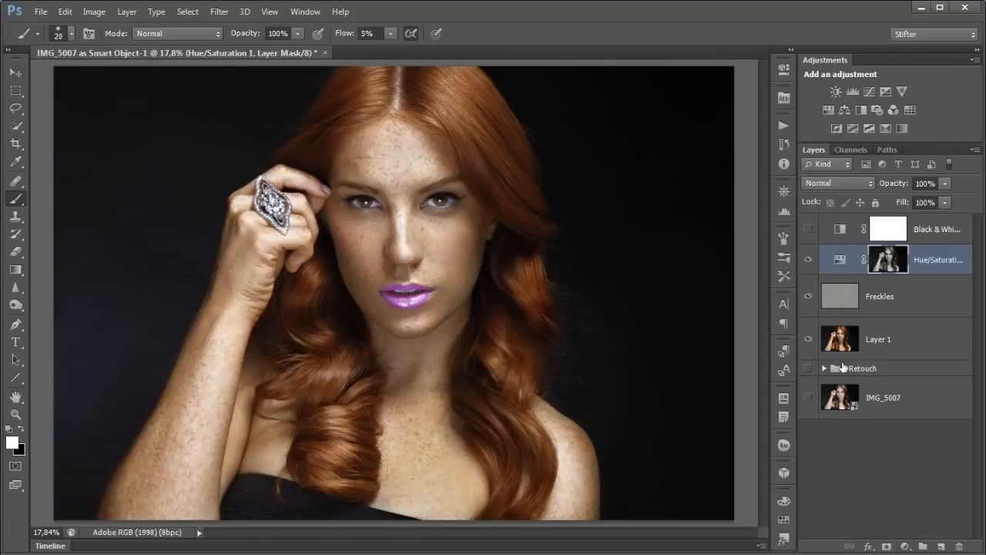
Check the effect of the luminosity-masked Hue/Saturation layer by toggling its visibility
left_click(809, 260)
left_click(809, 261)
left_click(809, 261)
left_click(809, 260)
Try a Black & White adjustment above the Hue/Saturation layer in Luminosity blend mode and compare the portrait without it
left_click(860, 110)
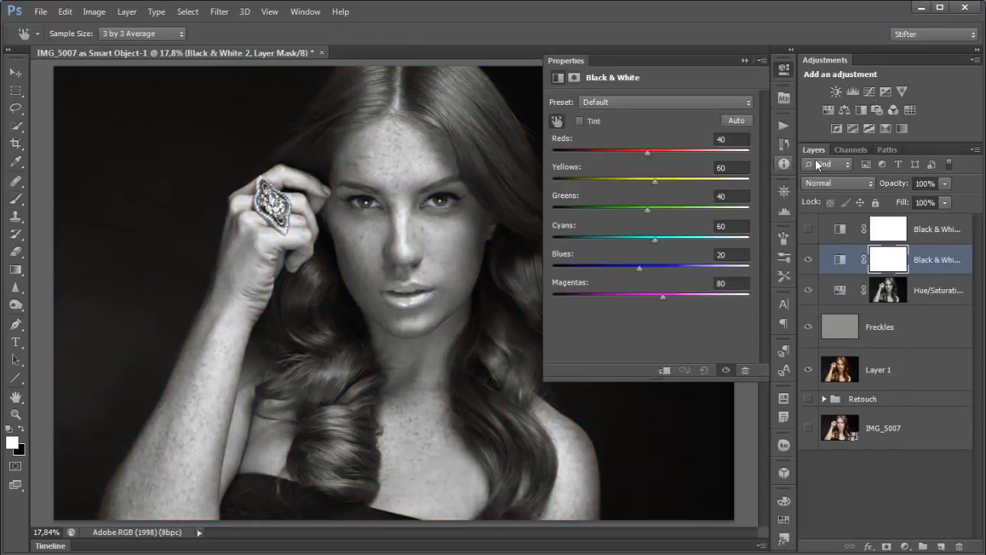
left_click(839, 182)
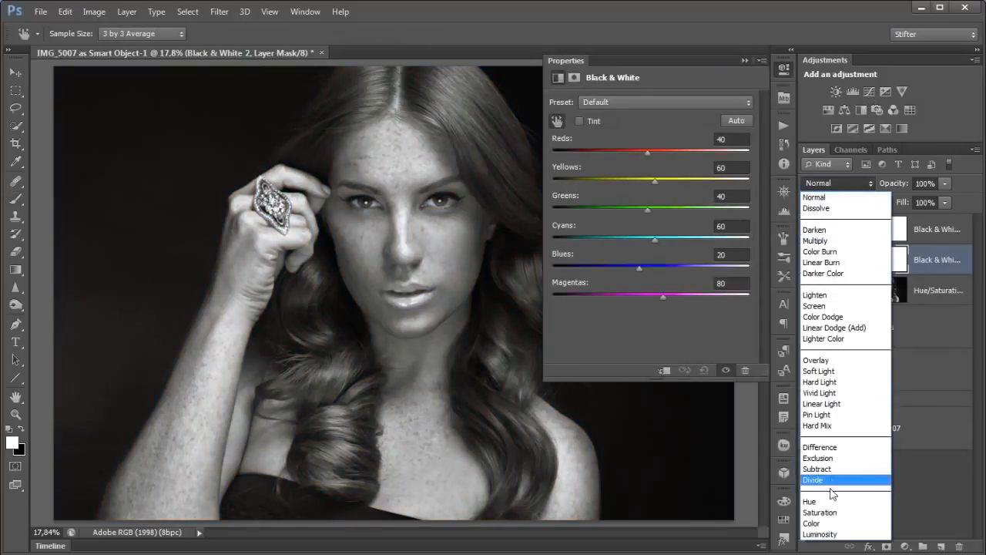
left_click(824, 534)
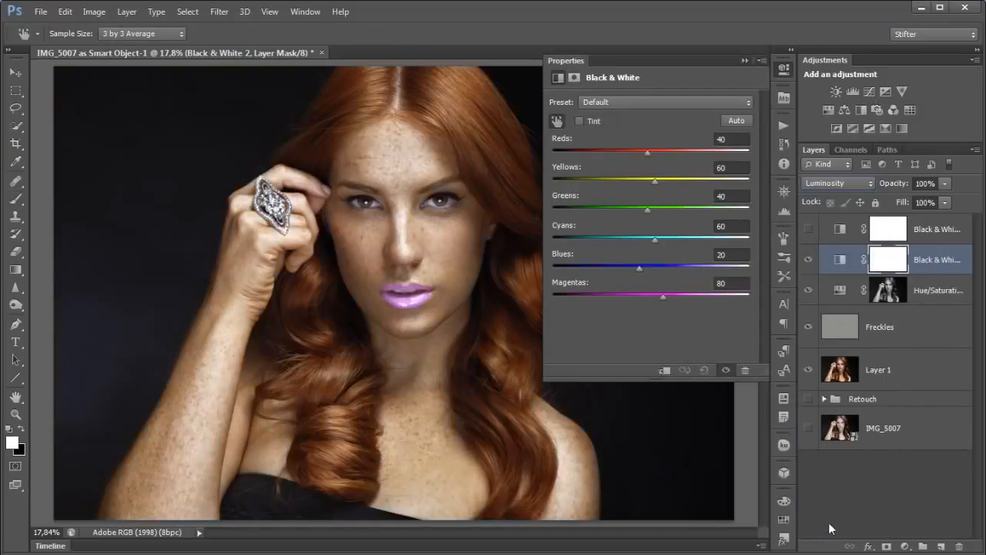
left_click(805, 259)
left_click(805, 260)
left_click(805, 260)
left_click(805, 260)
Set the Black & White adjustment to Reds 37, Yellows 68 and Magentas 58, and compare it off and on
mouse_move(661, 296)
left_mouse_down()
mouse_move(634, 295)
mouse_move(655, 295)
left_mouse_up()
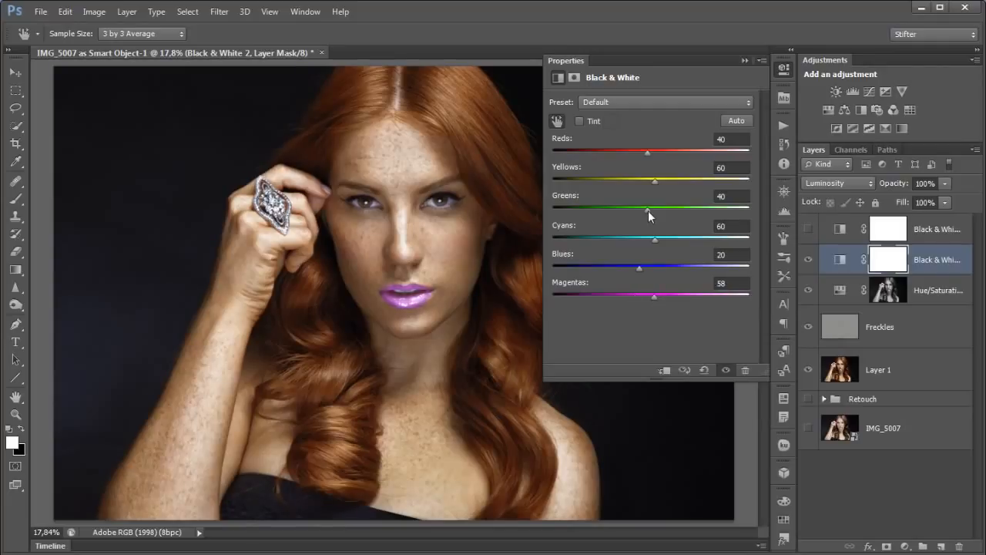
left_click_drag(649, 155, 659, 179)
left_click(784, 68)
left_click(808, 260)
left_click(809, 260)
left_click(808, 260)
left_click(809, 260)
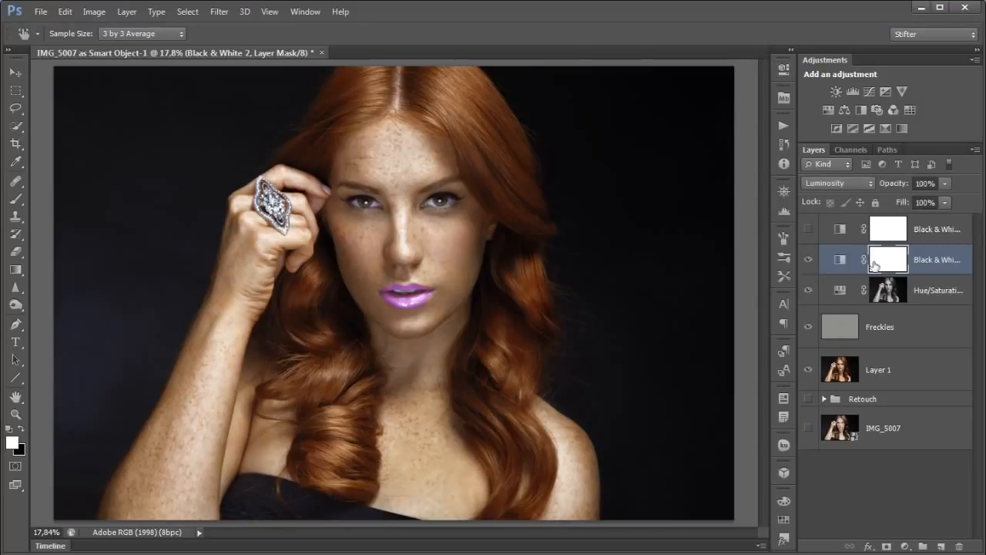
Try Magentas at 32 in the Luminosity Black & White adjustment and delete that layer
key("b")
double_click(840, 260)
left_click_drag(661, 295, 644, 296)
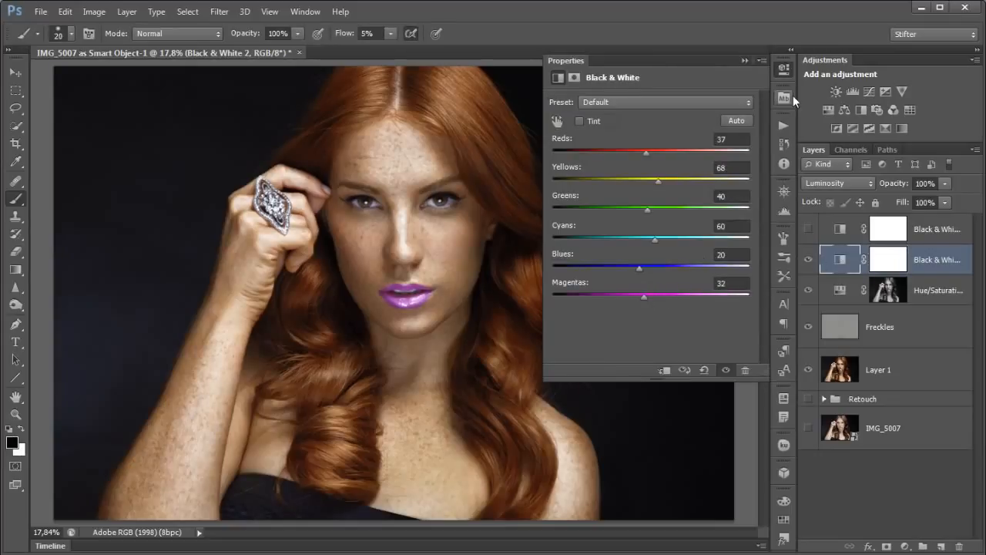
left_click(783, 68)
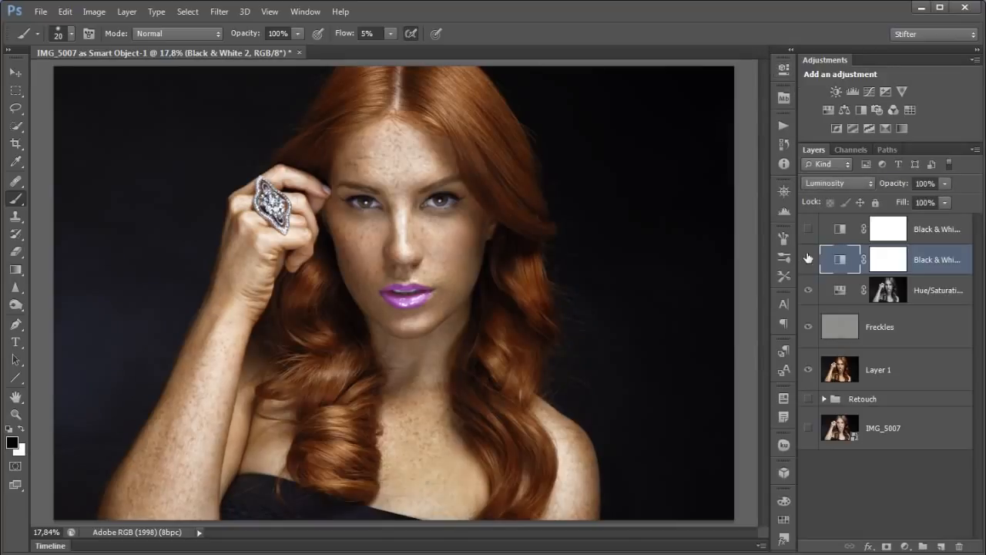
left_click(808, 258)
left_click_drag(840, 259, 960, 547)
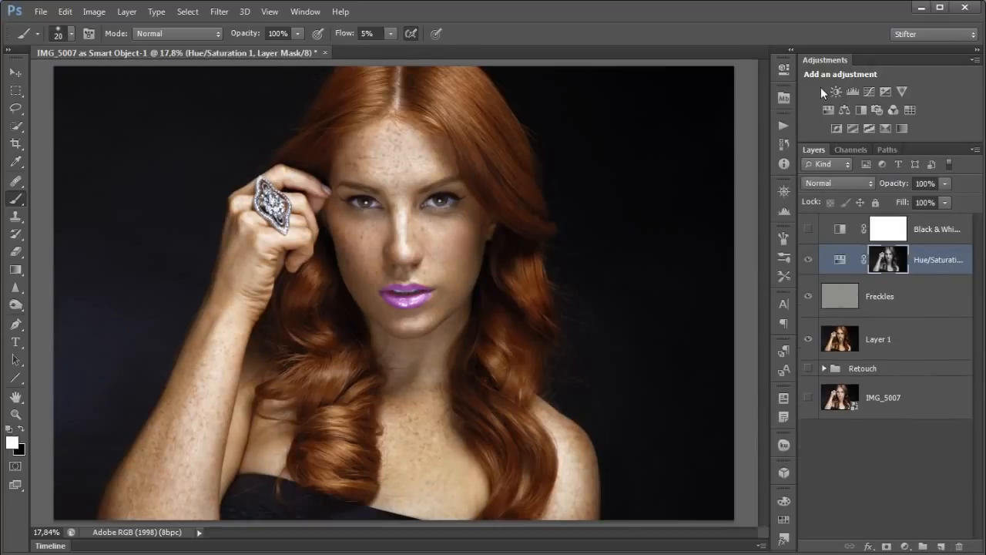
Add a second Hue/Saturation adjustment and shift the Magentas sampled from the lips toward a pinker tone with Lightness -20
left_click(829, 107)
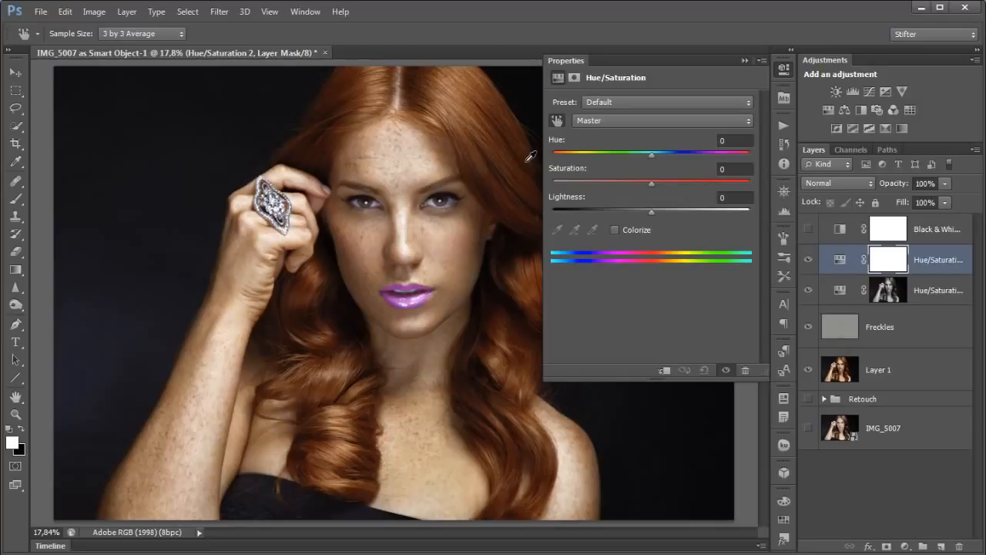
left_click(414, 299)
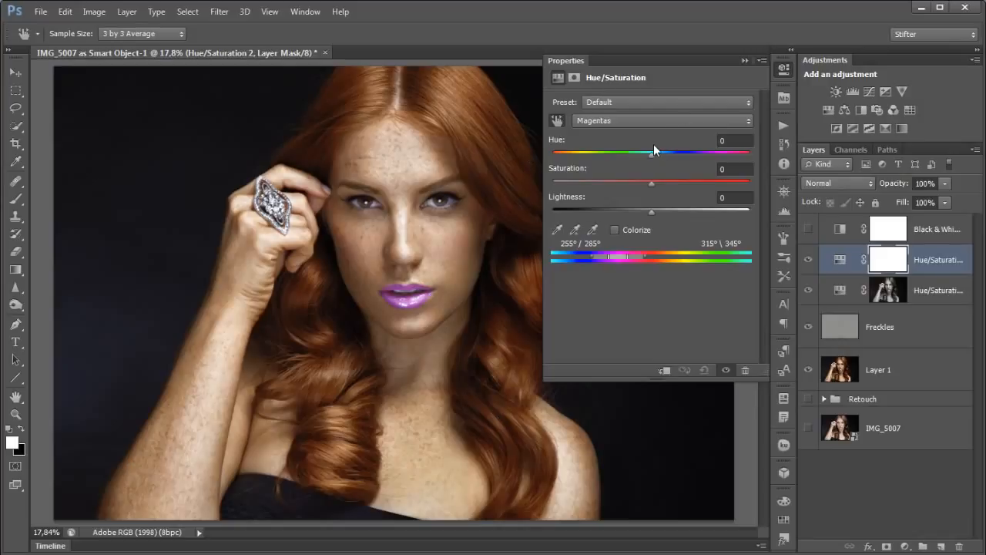
left_click_drag(627, 156, 500, 161)
left_click_drag(604, 157, 631, 210)
left_click(650, 210)
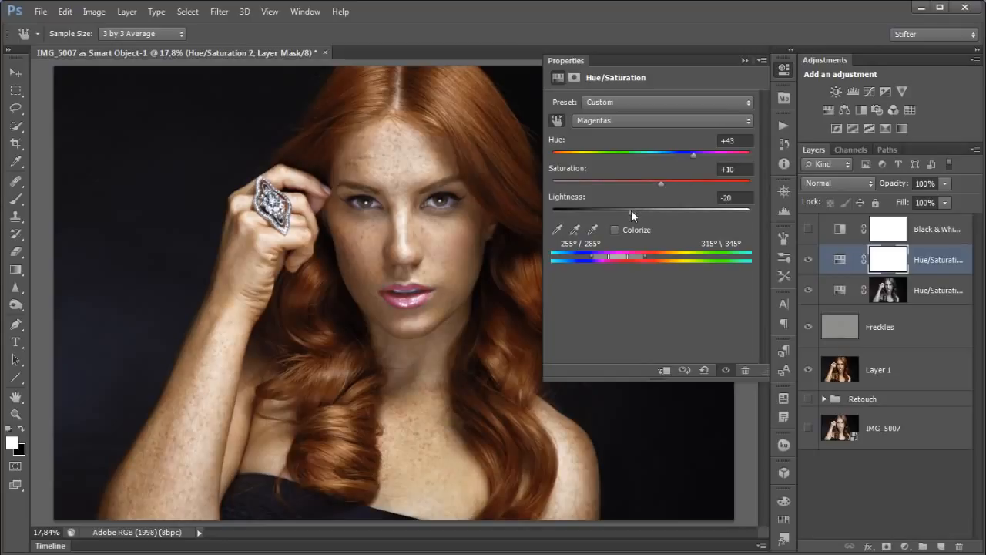
left_click_drag(692, 153, 651, 182)
left_click(781, 71)
Compare the lip color with the second Hue/Saturation layer off and on, in full view and up close
left_click(809, 260)
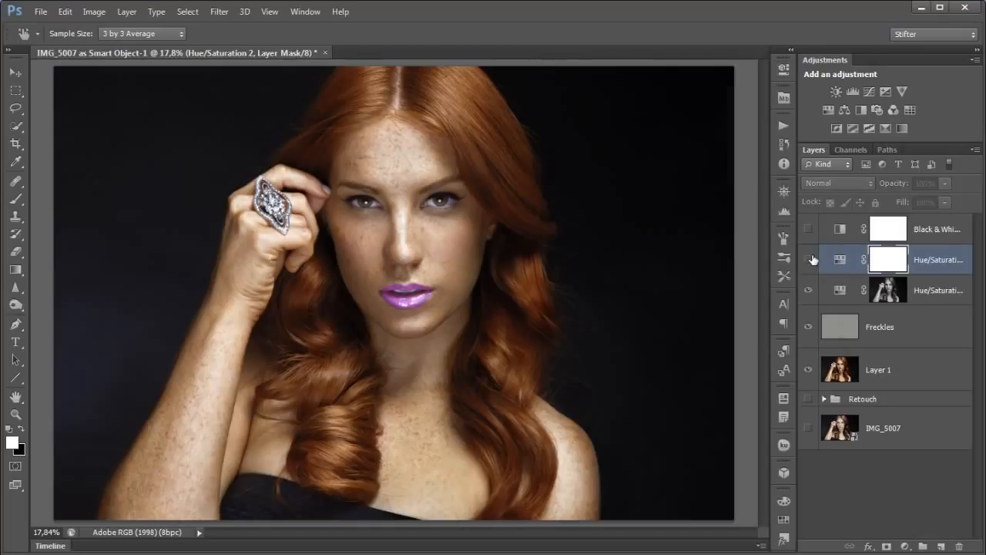
left_click(809, 260)
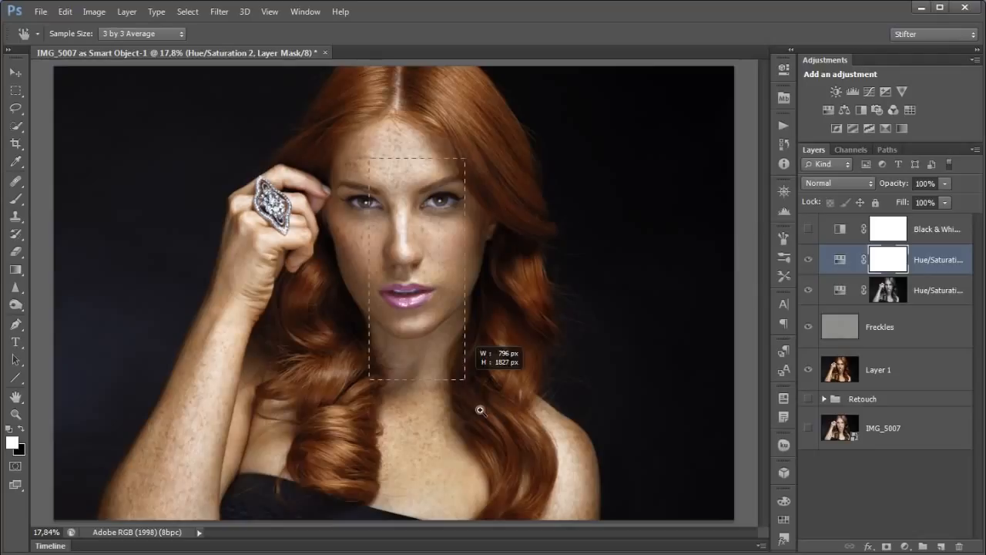
scroll(532, 343, "up", 3)
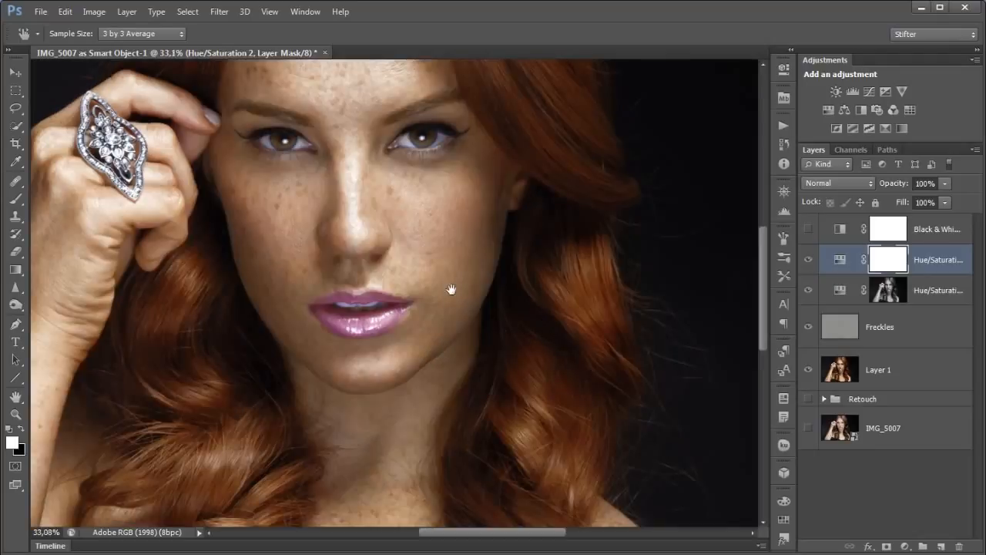
left_click_drag(452, 280, 454, 330)
scroll(574, 333, "up", 1)
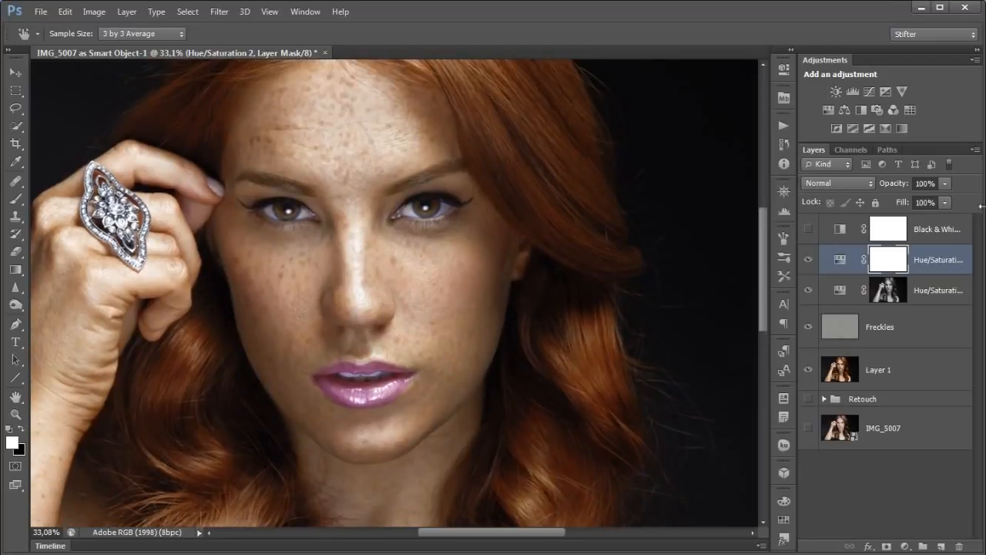
left_click(809, 261)
left_click(809, 260)
left_click(809, 260)
left_click(809, 260)
key("ctrl+0")
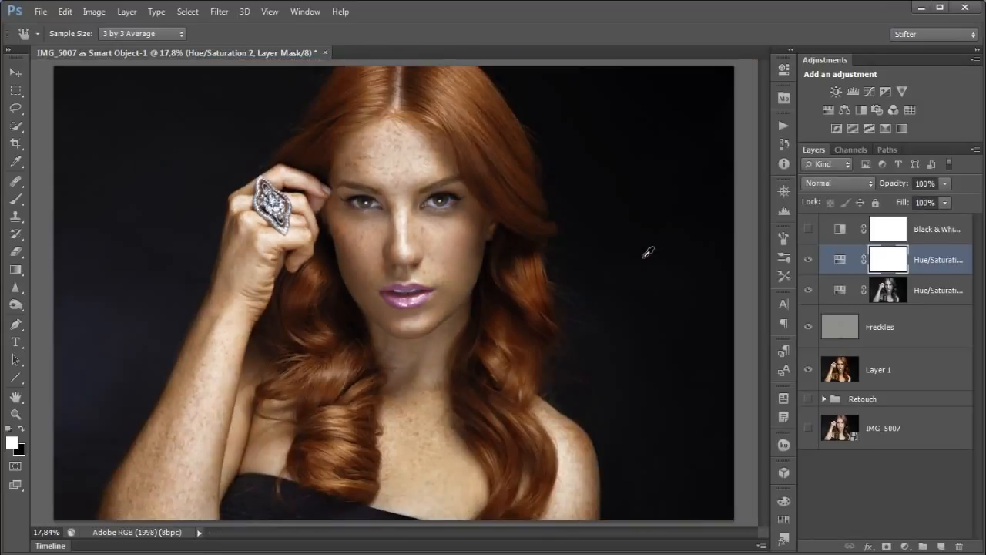
Add a third Hue/Saturation adjustment and reduce the Saturation of the Blues sampled from the eye white to -100
left_click(830, 110)
left_click_drag(483, 174, 401, 219)
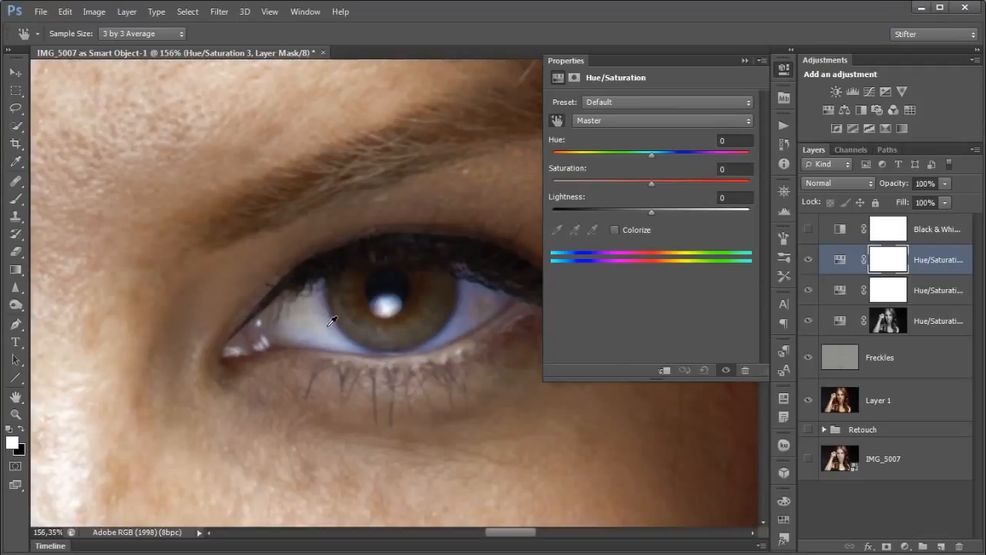
left_click_drag(339, 327, 232, 340)
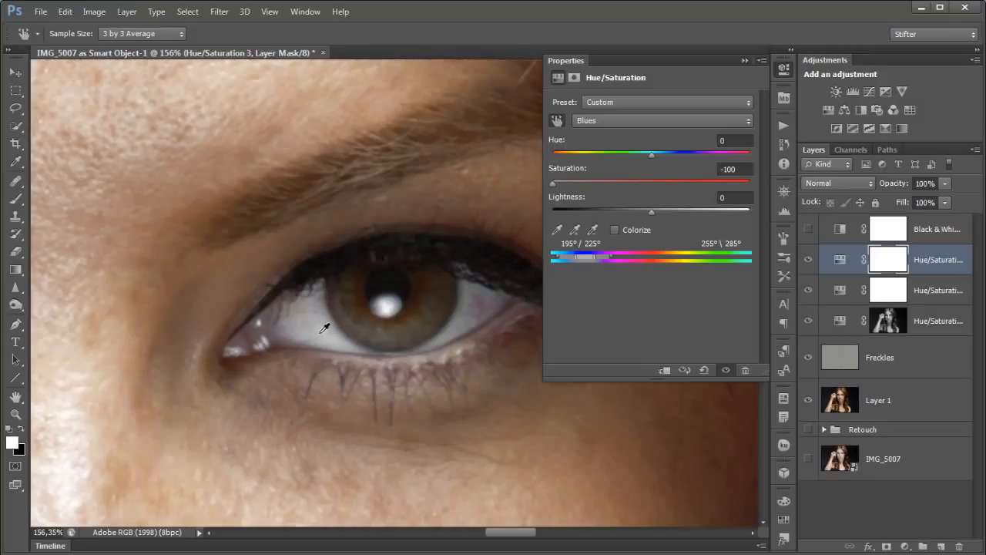
left_click(781, 74)
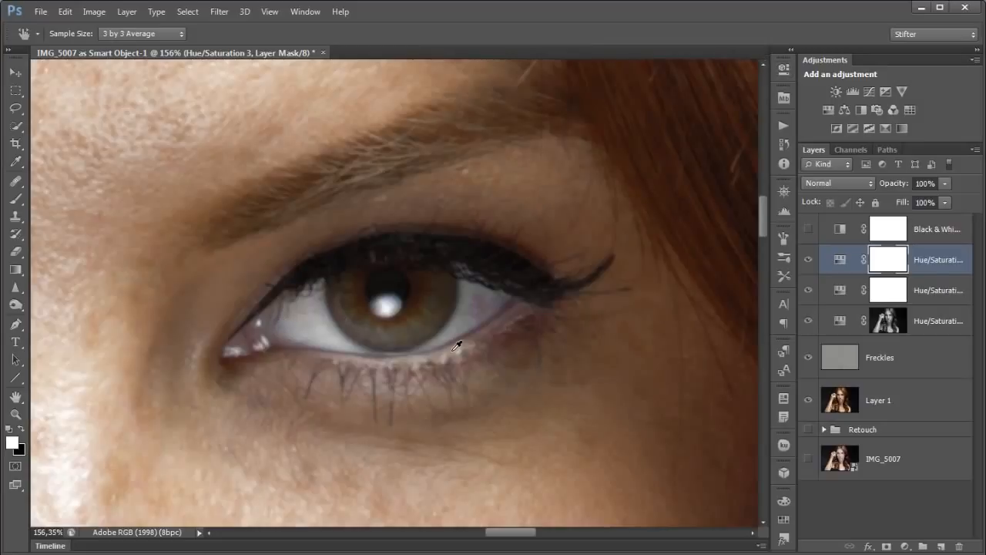
Invert the new Hue/Saturation mask and paint white over both eyes with a 97 px brush at 100% flow
key("ctrl+i")
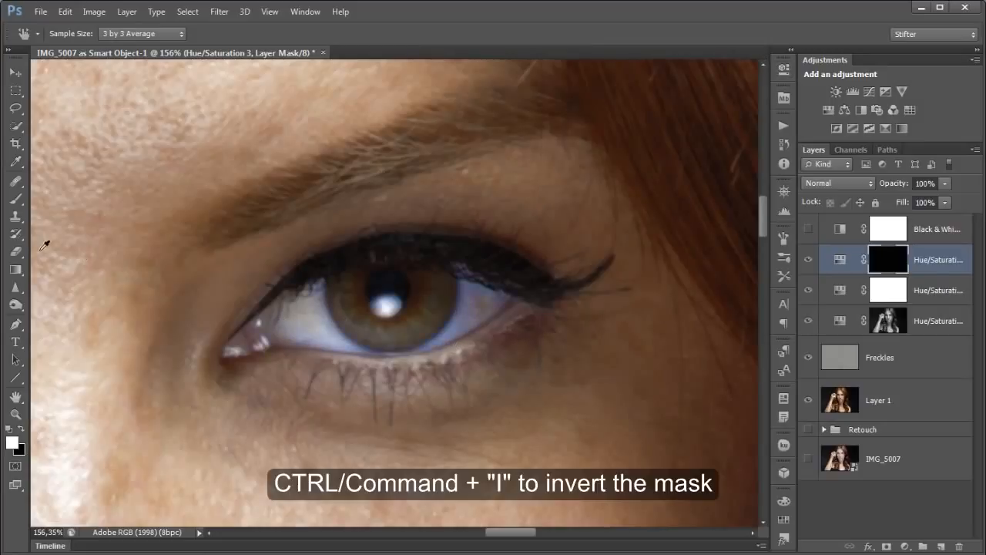
left_click(16, 198)
right_click(394, 302, "alt")
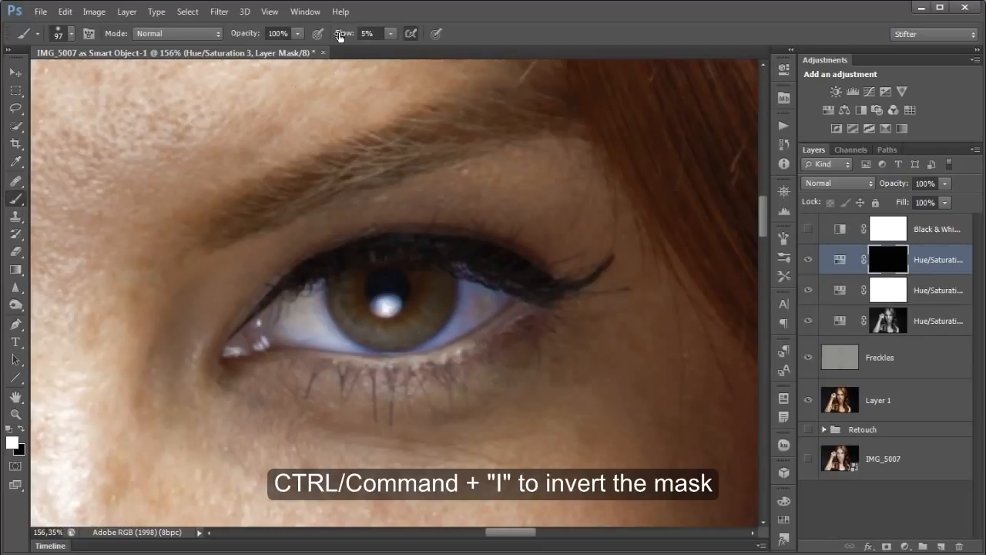
left_click_drag(343, 34, 416, 34)
mouse_move(441, 318)
left_mouse_down()
mouse_move(485, 297)
mouse_move(363, 286)
mouse_move(308, 308)
left_mouse_up()
left_click_drag(206, 349, 328, 339)
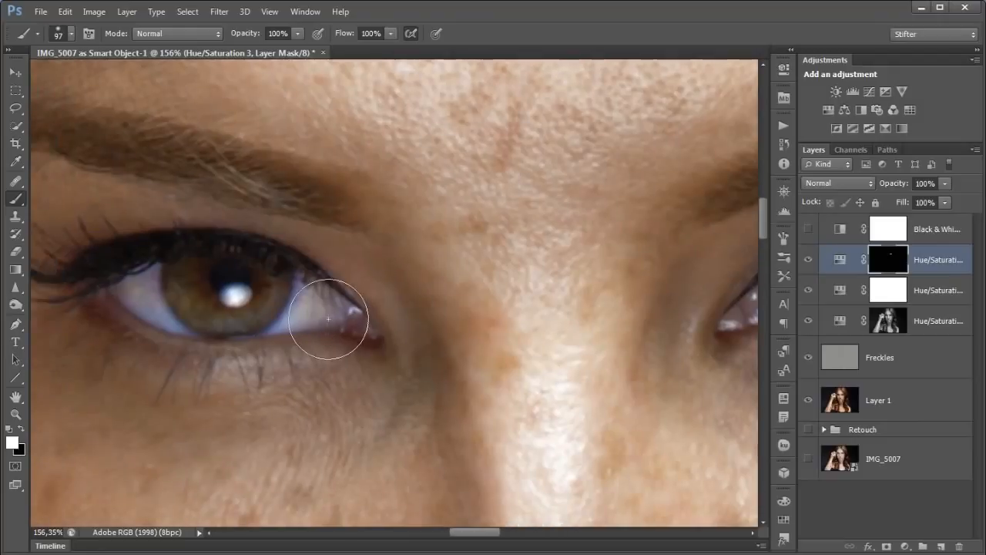
left_click(252, 287)
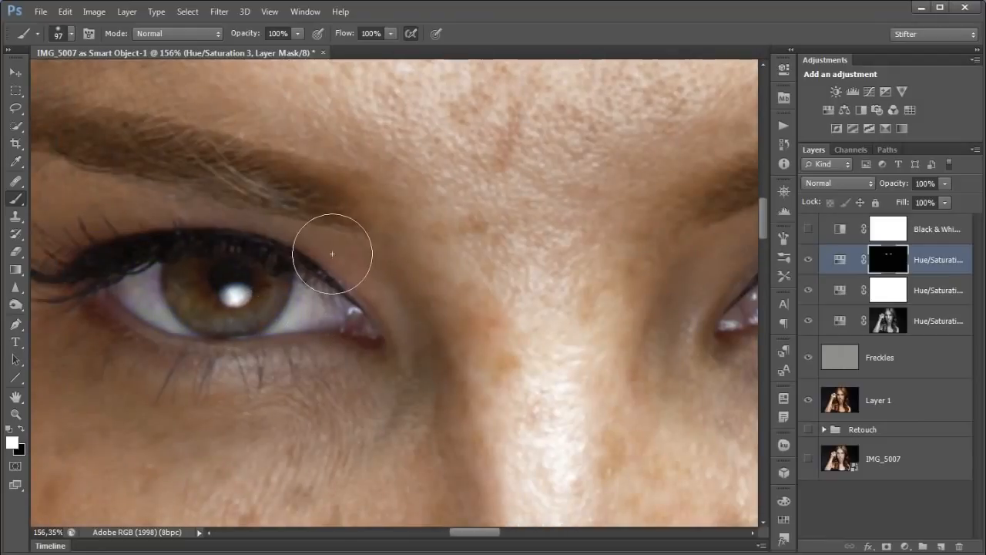
Widen the Blues color range of the eye Hue/Saturation adjustment toward the magentas
double_click(840, 259)
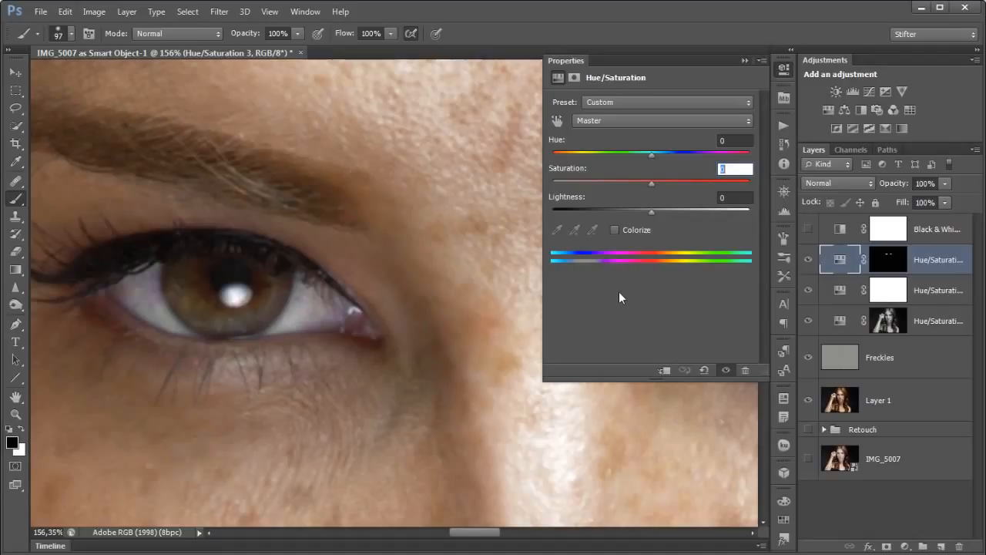
left_click(610, 117)
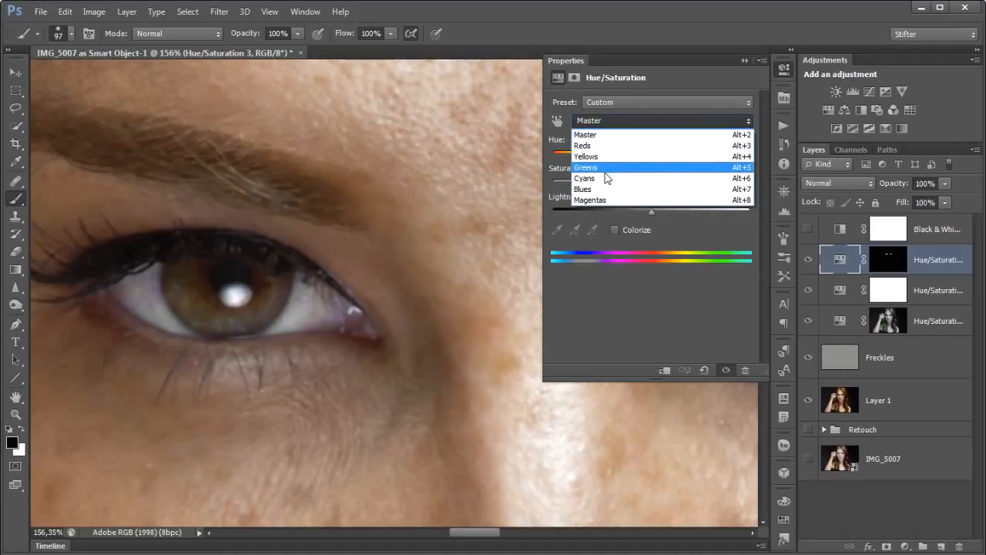
left_click(605, 170)
key("Down")
key("Down")
key("Down")
key("Up")
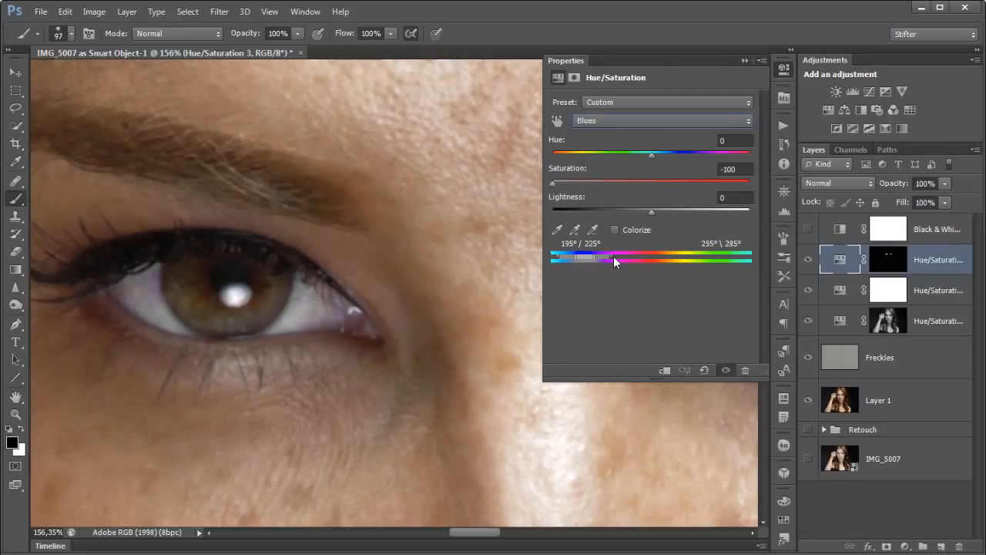
left_click_drag(596, 256, 612, 256)
left_click(774, 77)
scroll(378, 196, "down", 10)
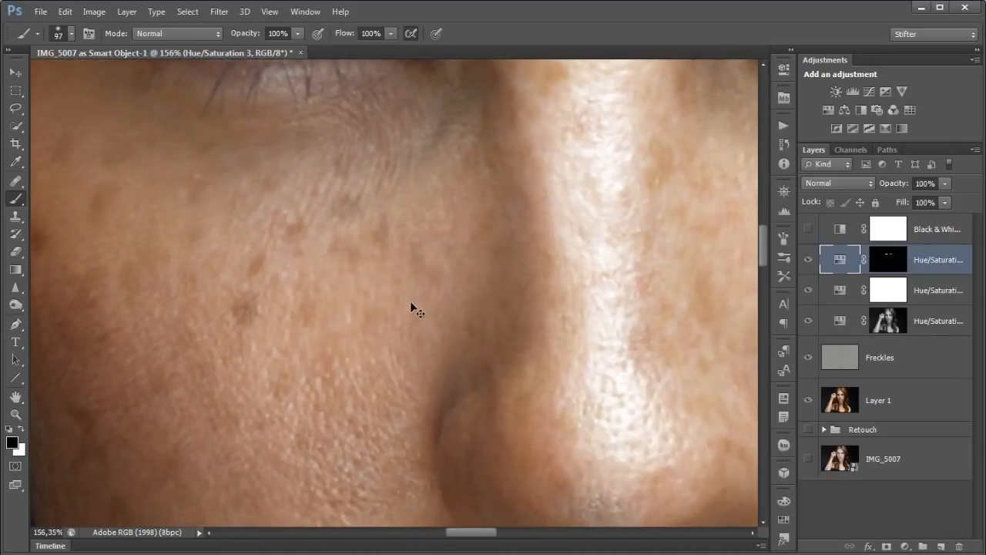
Paint white over the teeth on the Hue/Saturation 3 mask with a 23 px brush at 100% flow
key("ctrl+0")
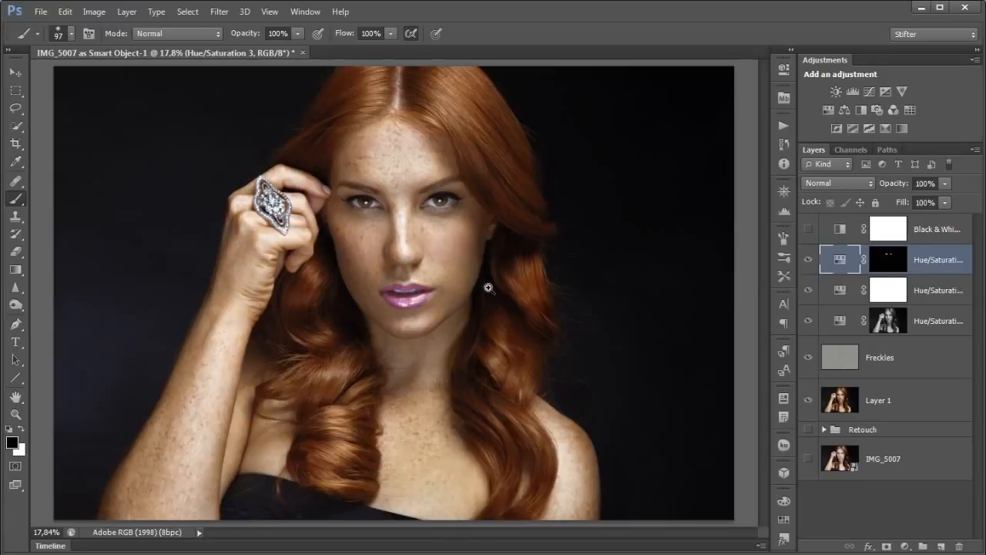
left_click(402, 300)
left_click_drag(157, 257, 516, 361)
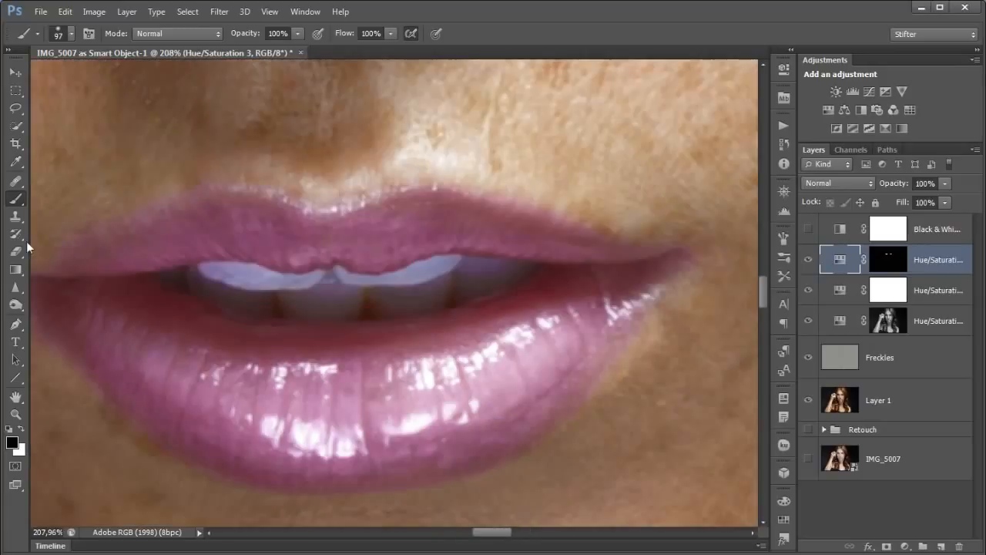
left_click_drag(352, 290, 322, 288)
left_click(890, 259)
key("x")
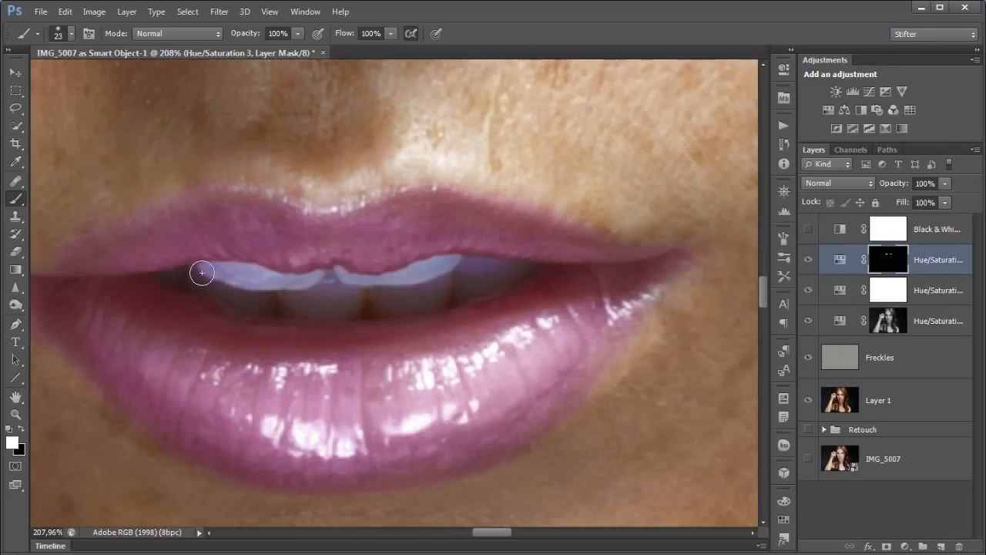
mouse_move(251, 286)
left_mouse_down()
mouse_move(282, 274)
mouse_move(241, 272)
mouse_move(362, 296)
mouse_move(323, 282)
mouse_move(439, 278)
mouse_move(400, 272)
left_mouse_up()
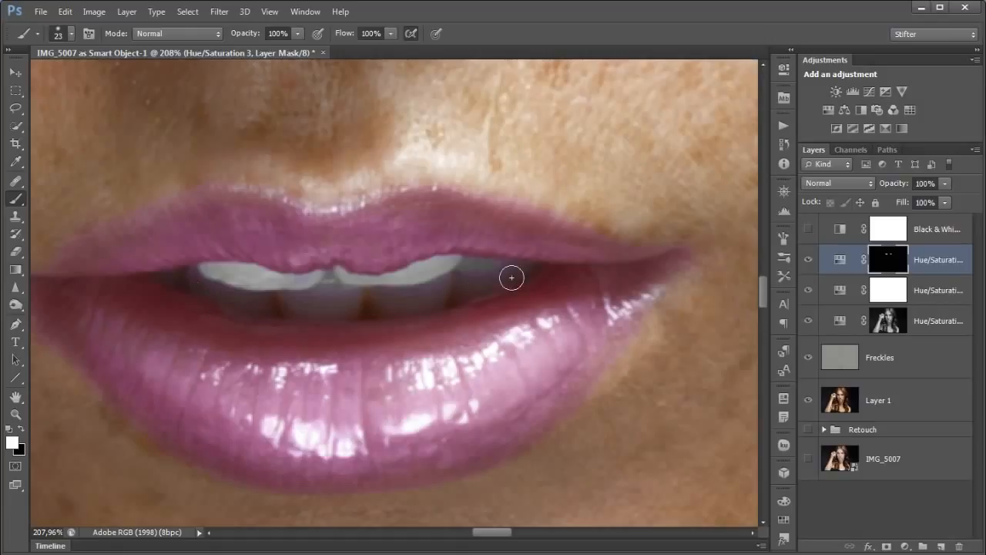
Compare the full portrait with the Hue/Saturation 3 layer off and on
key("x")
key("ctrl+0")
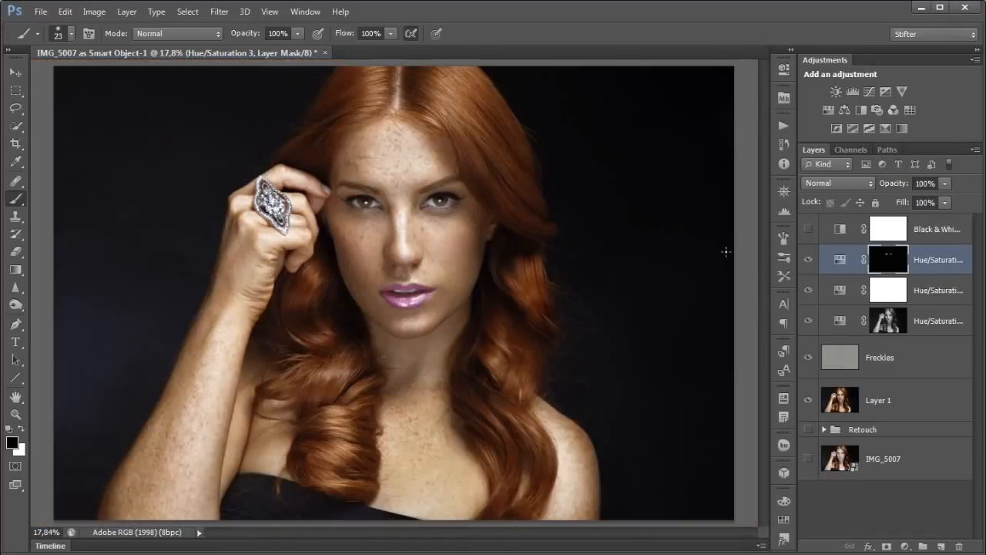
left_click(809, 259)
left_click(809, 260)
Add a Curves adjustment that darkens the bright hand skin from input 232 to output 216, and invert its mask
left_click(869, 91)
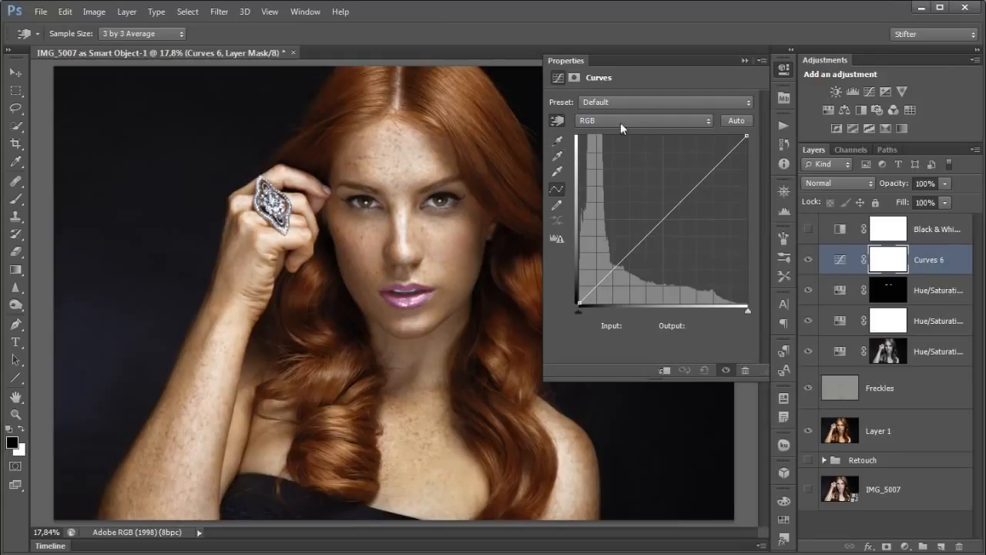
scroll(252, 276, "up", 5)
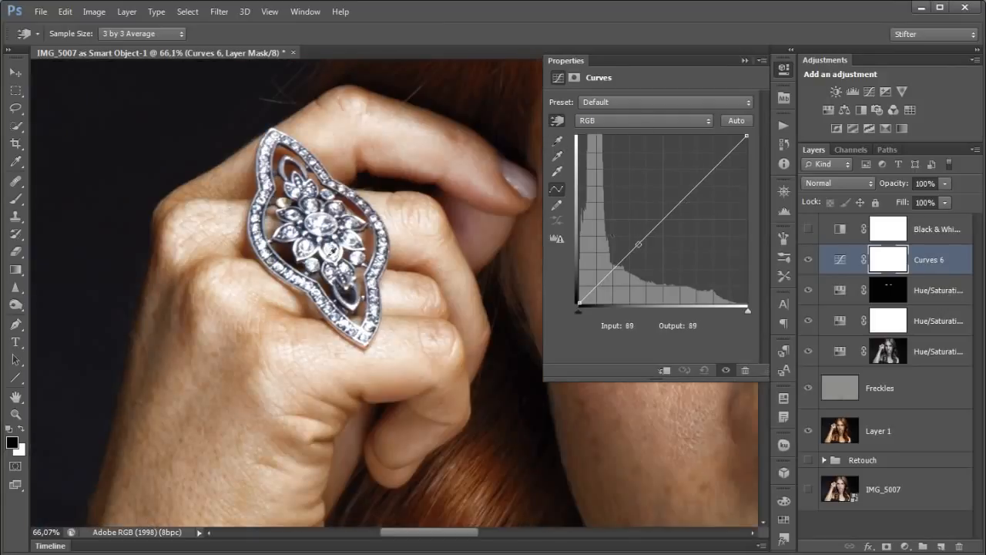
left_click(395, 346)
left_click_drag(394, 345, 393, 356)
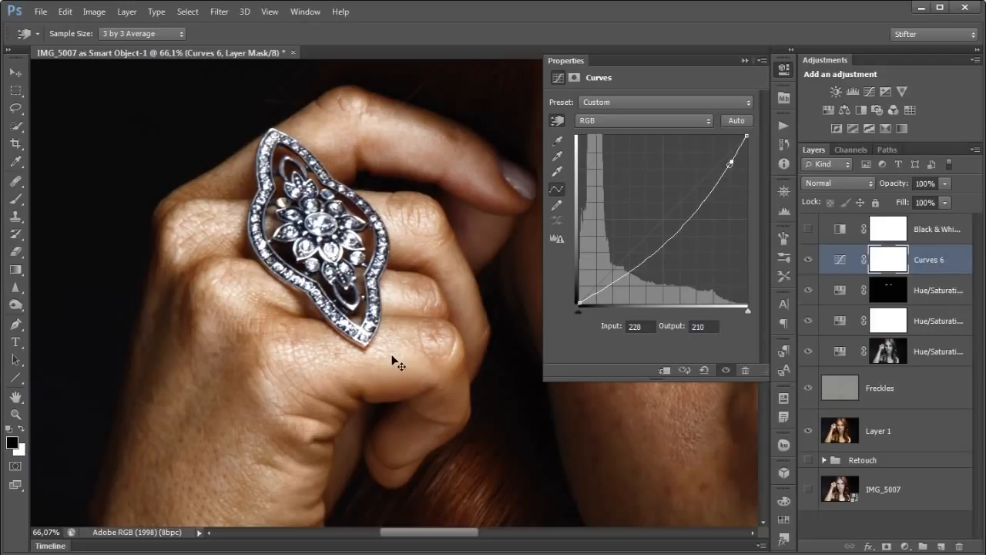
key("ctrl+i")
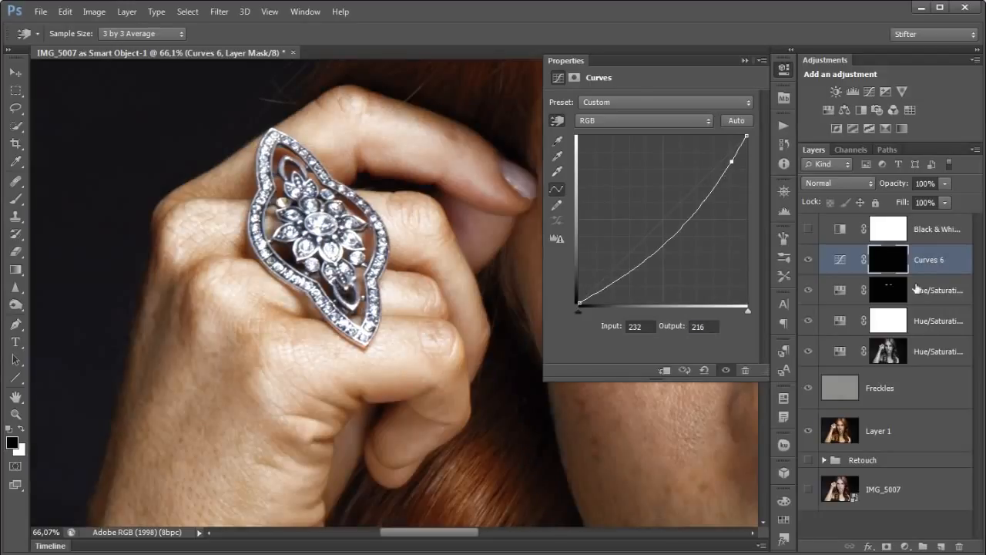
Paint white over the hand around the ring on the Curves 6 mask with a 150 px brush at 50% flow
key("b")
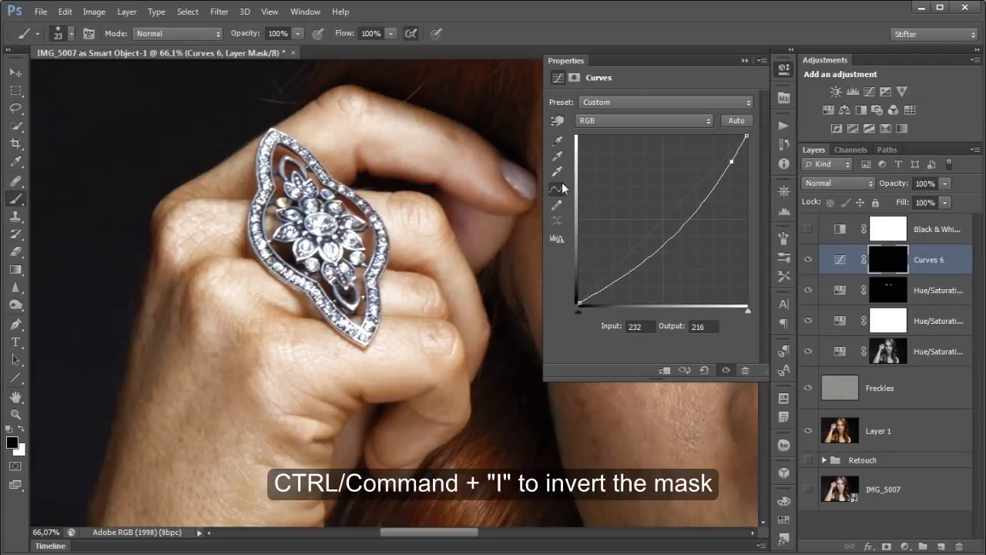
left_click(783, 72)
scroll(488, 210, "down", 4)
left_click_drag(376, 288, 408, 284)
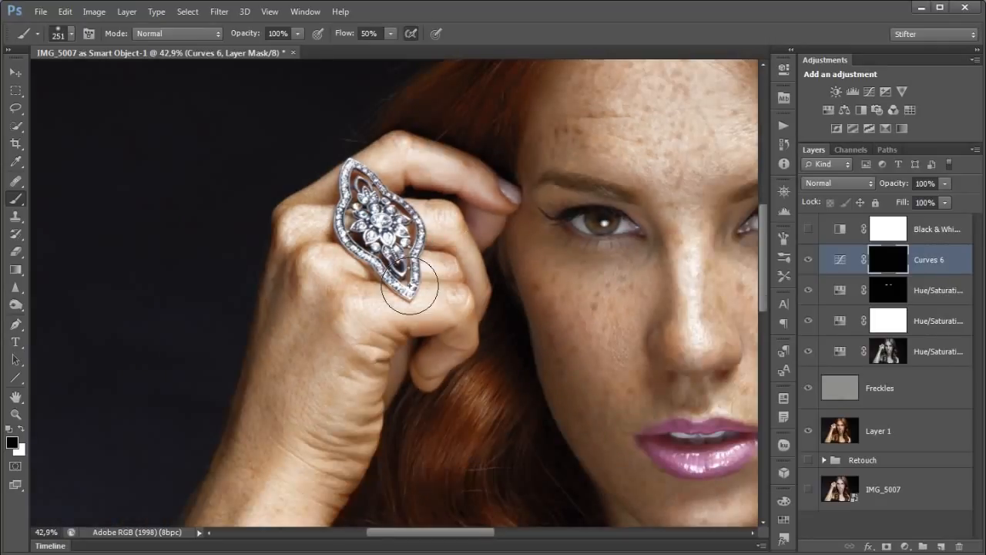
key("bracketleft")
key("bracketleft")
key("bracketleft")
key("x")
mouse_move(301, 230)
left_mouse_down()
mouse_move(324, 203)
mouse_move(314, 265)
mouse_move(388, 303)
mouse_move(472, 312)
mouse_move(435, 288)
mouse_move(434, 234)
mouse_move(462, 259)
mouse_move(442, 327)
mouse_move(464, 201)
mouse_move(476, 194)
mouse_move(411, 161)
mouse_move(375, 166)
mouse_move(440, 247)
mouse_move(322, 268)
mouse_move(272, 352)
mouse_move(313, 277)
mouse_move(342, 270)
mouse_move(358, 289)
mouse_move(341, 411)
mouse_move(387, 343)
left_mouse_up()
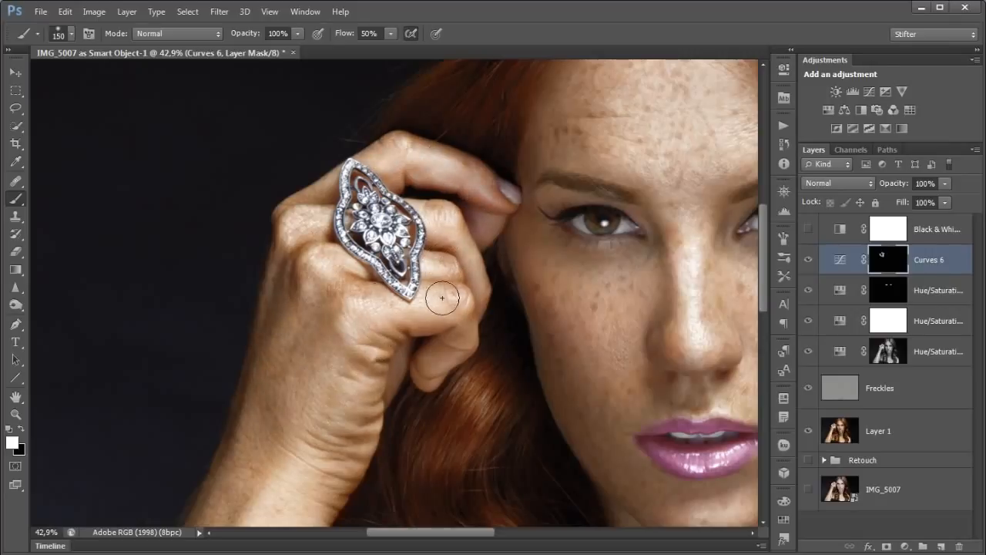
left_click_drag(459, 333, 451, 339)
Continue painting white down the forearm on the Curves 6 mask with a 300 px brush at 50% flow
key("space")
left_click_drag(358, 305, 409, 137)
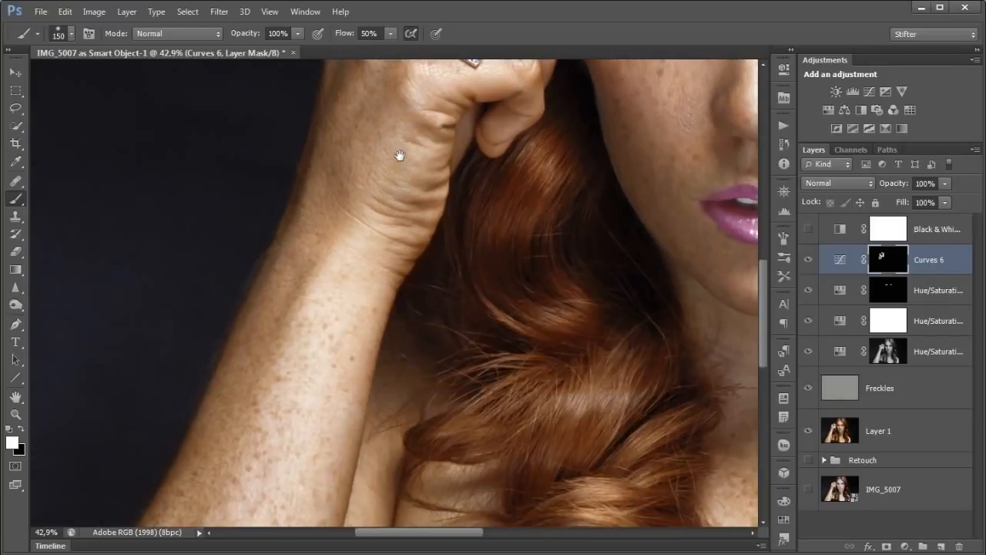
scroll(399, 154, "down", 3)
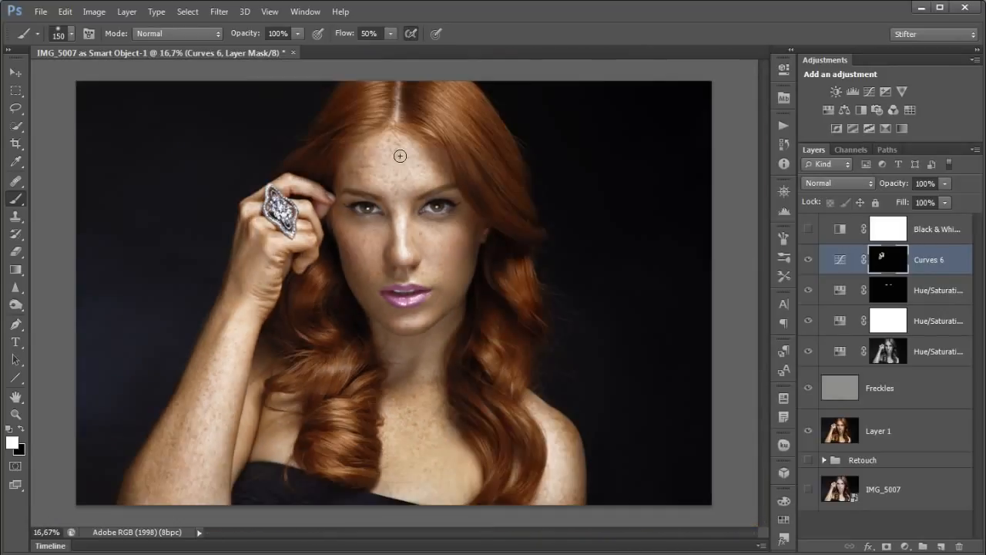
key("bracketright")
key("bracketright")
key("bracketright")
key("bracketright")
mouse_move(250, 280)
left_mouse_down()
mouse_move(223, 403)
mouse_move(165, 459)
mouse_move(178, 496)
mouse_move(189, 470)
mouse_move(142, 491)
mouse_move(157, 432)
left_mouse_up()
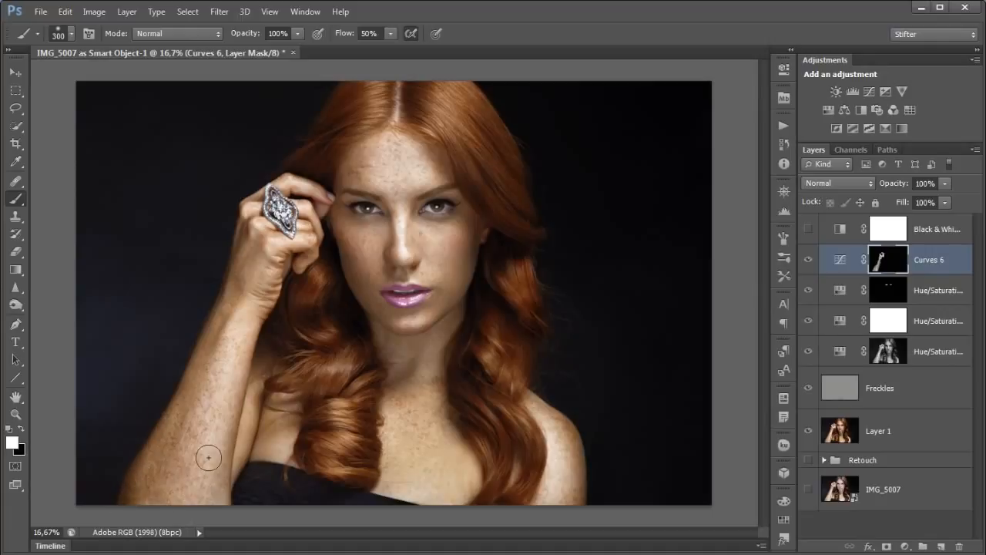
Refine the forearm area of the Curves 6 mask in black and white with a 125 px brush, and compare the layer off and on
key("x")
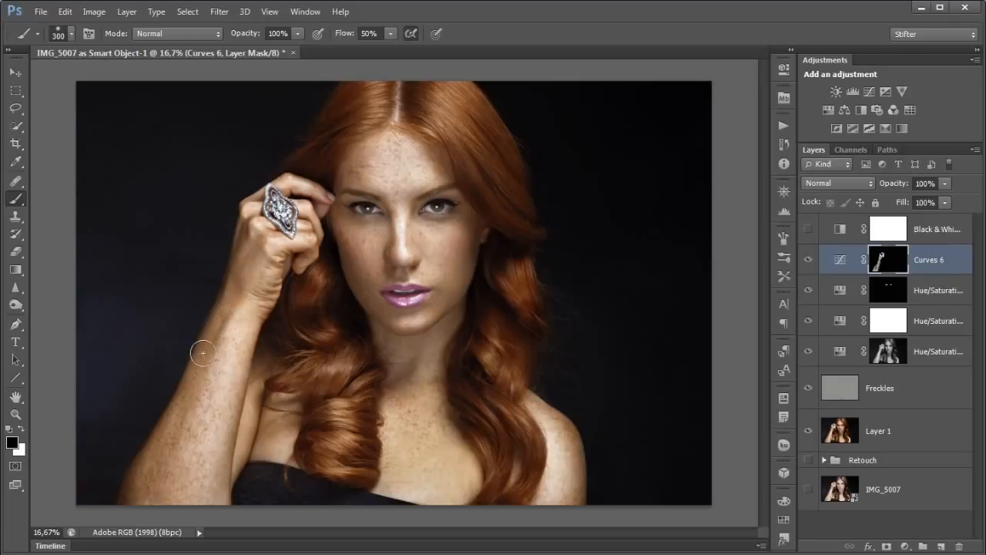
key("bracketleft")
key("bracketleft")
key("bracketleft")
key("bracketleft")
key("bracketleft")
key("x")
key("x")
key("x")
key("x")
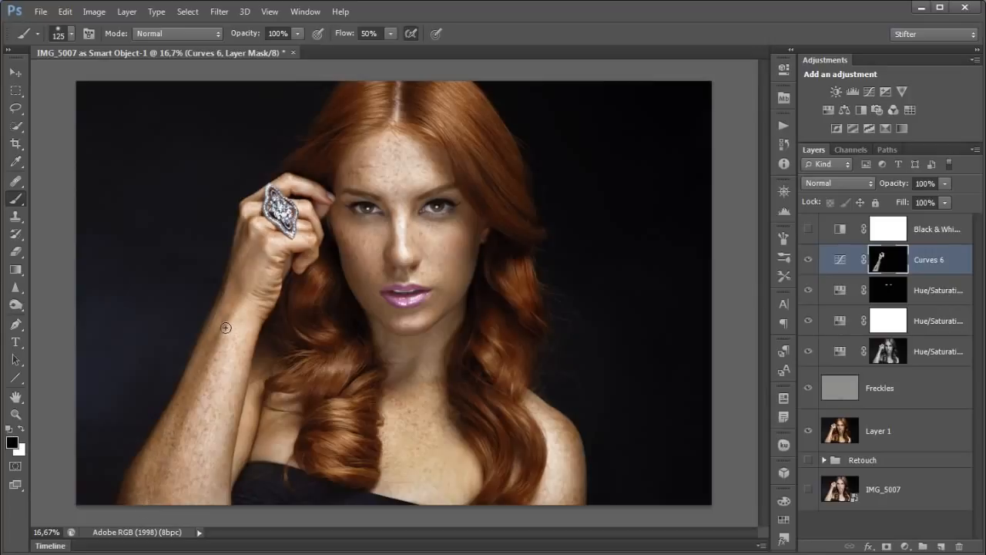
key("x")
key("x")
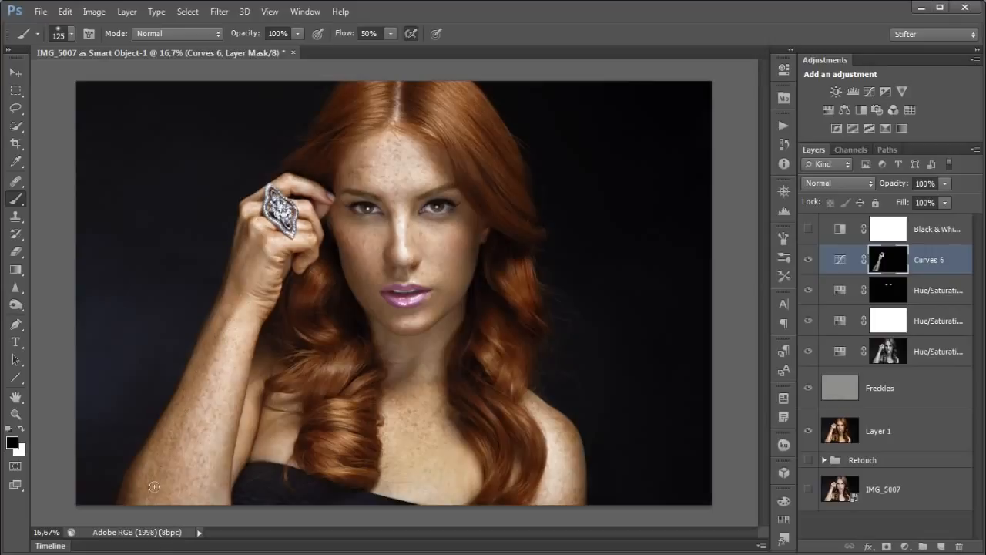
left_click(808, 264)
left_click(809, 267)
Paint white over the upper hair on the Curves 6 mask with a 500 px brush, and clean up the mask in black
left_click_drag(429, 311, 472, 305)
key("bracketleft")
key("bracketleft")
key("bracketleft")
key("bracketleft")
key("bracketleft")
key("x")
mouse_move(477, 130)
left_mouse_down()
mouse_move(513, 209)
mouse_move(513, 247)
left_mouse_up()
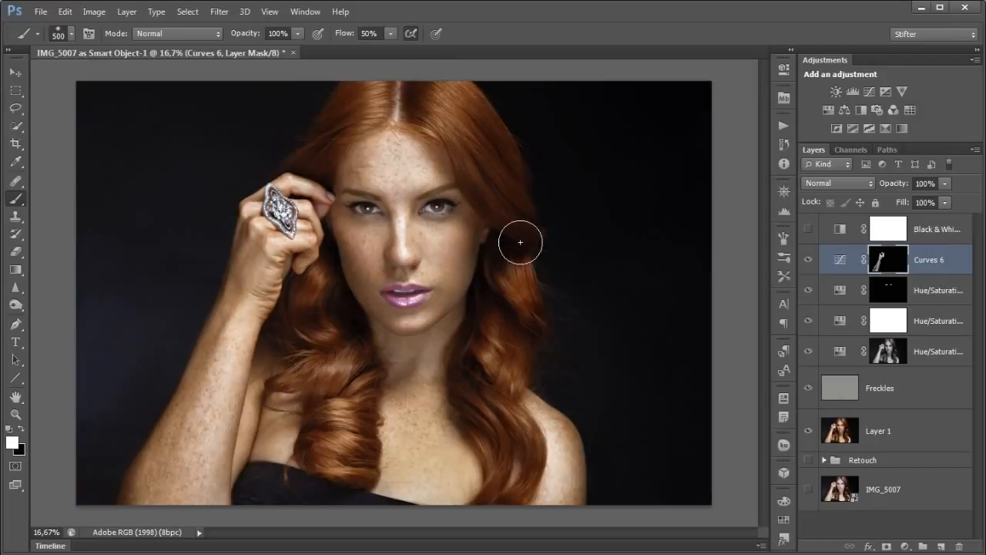
mouse_move(383, 93)
left_mouse_down()
mouse_move(326, 152)
mouse_move(336, 214)
left_mouse_up()
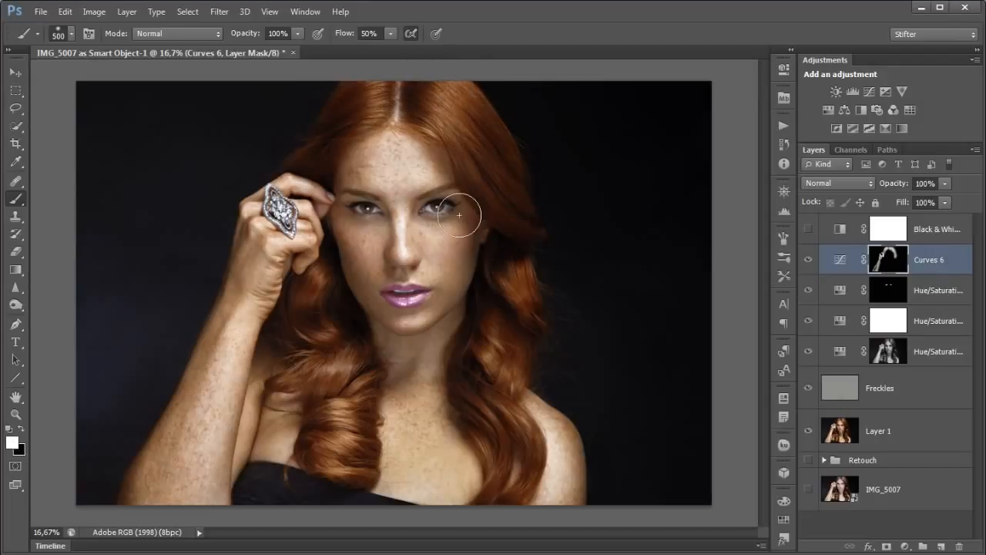
key("x")
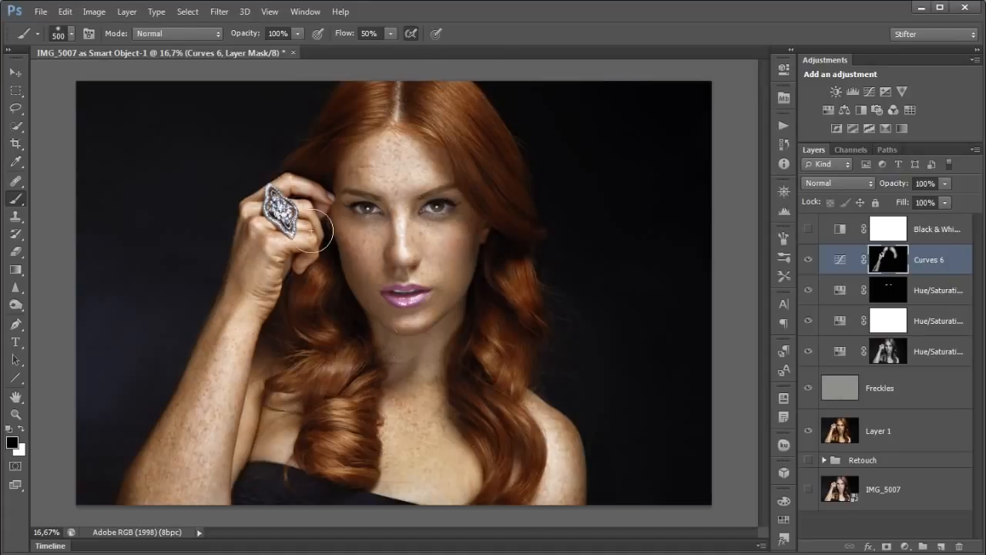
Add another Curves adjustment that brightens the tones sampled from the hair, anchor the shadows with a second point, and invert its mask
left_click(867, 91)
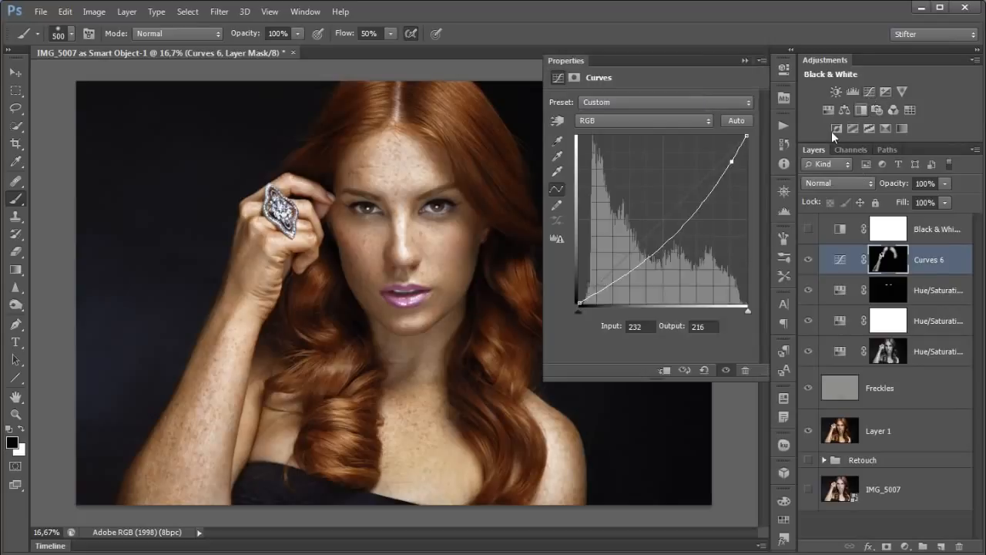
left_click(560, 120)
left_click_drag(355, 402, 352, 396)
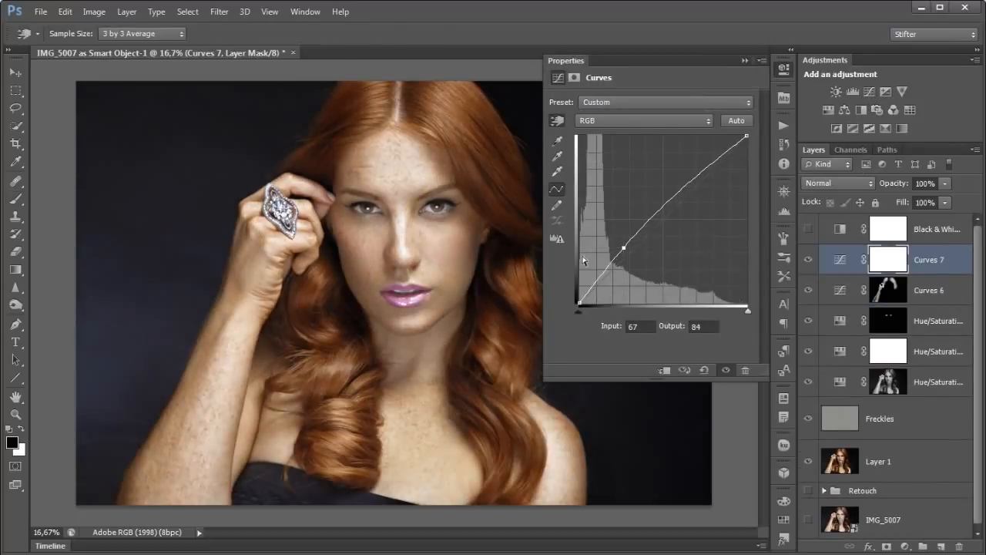
left_click(595, 283)
left_click_drag(624, 247, 629, 245)
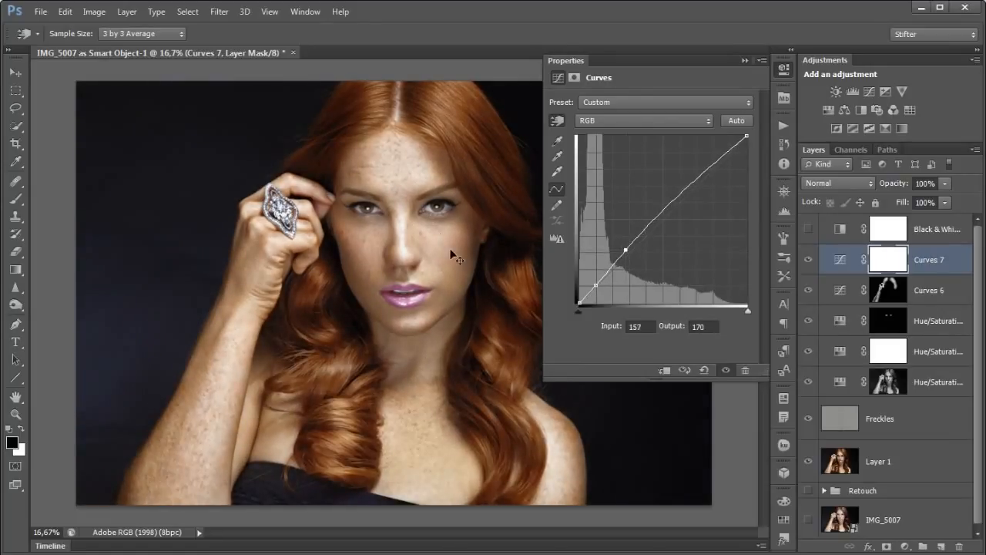
key("ctrl+i")
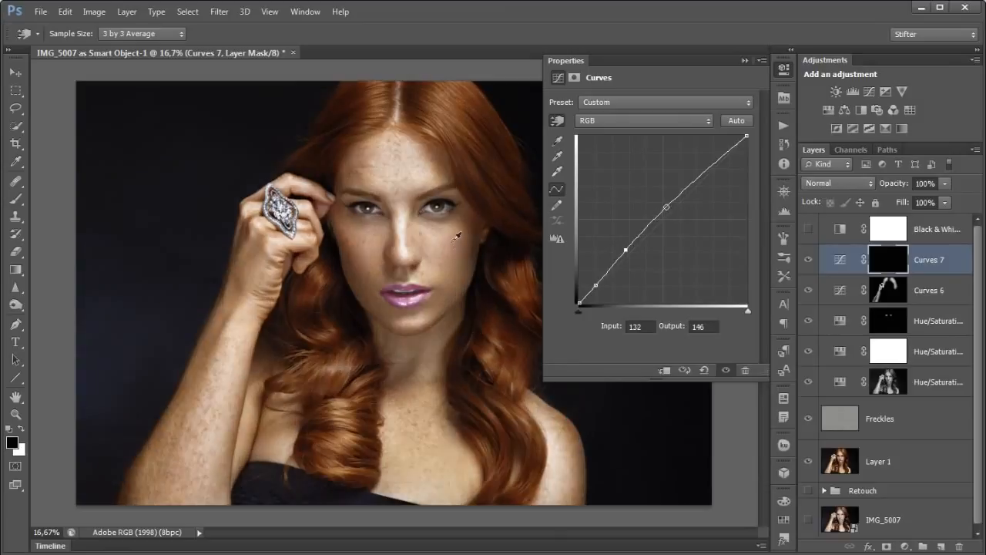
Paint white over the lower curls on both sides on the Curves 7 mask with a 500 px brush at 50% flow
left_click(783, 72)
key("b")
key("x")
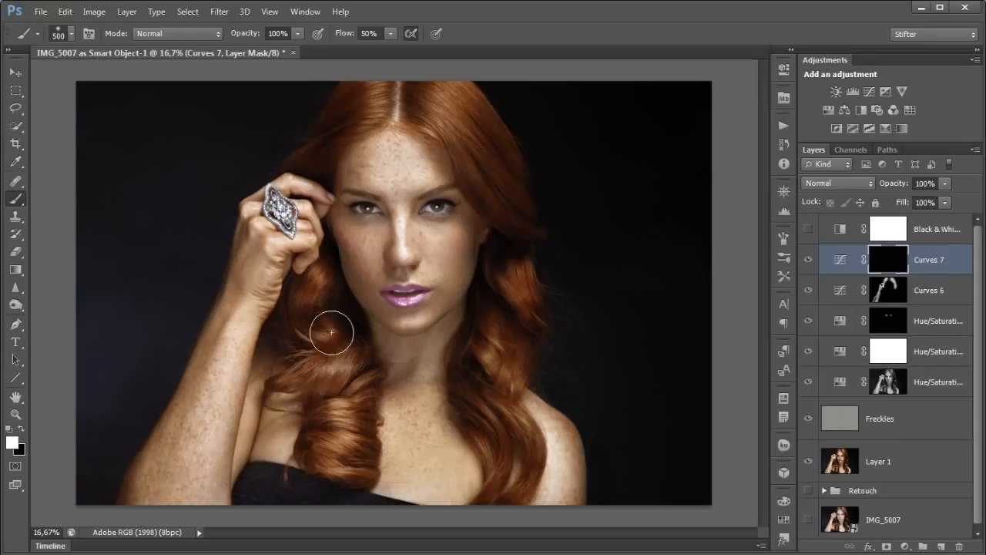
mouse_move(326, 439)
left_mouse_down()
mouse_move(335, 312)
mouse_move(319, 359)
left_mouse_up()
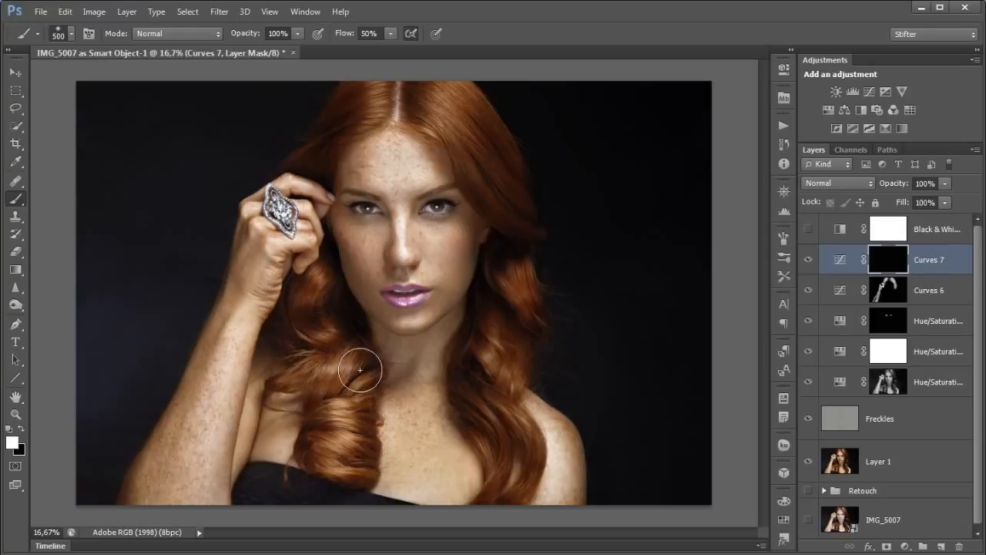
mouse_move(518, 415)
left_mouse_down()
mouse_move(508, 315)
mouse_move(532, 263)
left_mouse_up()
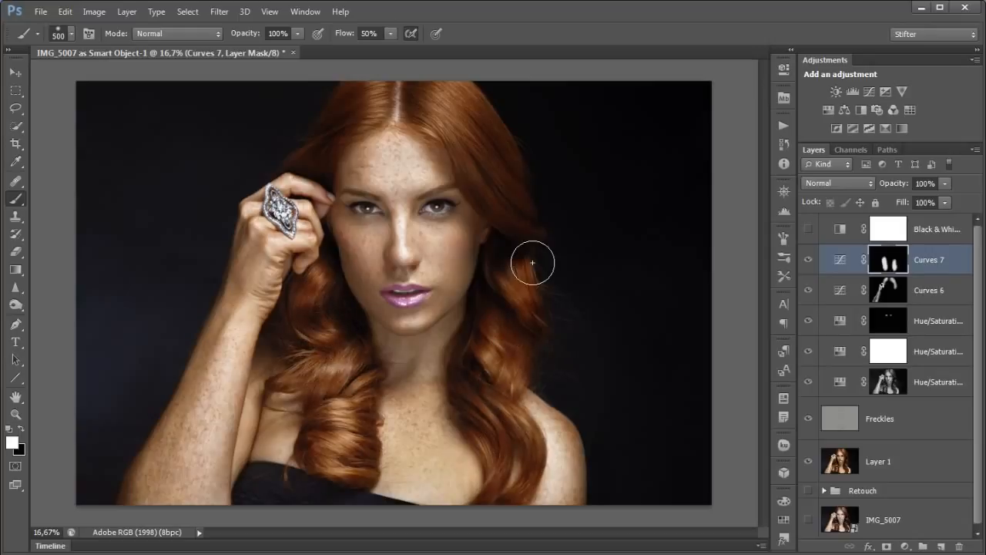
Paint white over the upper hair and curls on the Curves 7 mask with the 500 px brush at 100% flow
right_click(449, 215)
left_click(501, 245)
key("Return")
key("bracketright")
key("bracketright")
key("bracketright")
key("bracketright")
key("bracketright")
key("bracketright")
key("bracketright")
key("bracketright")
key("bracketright")
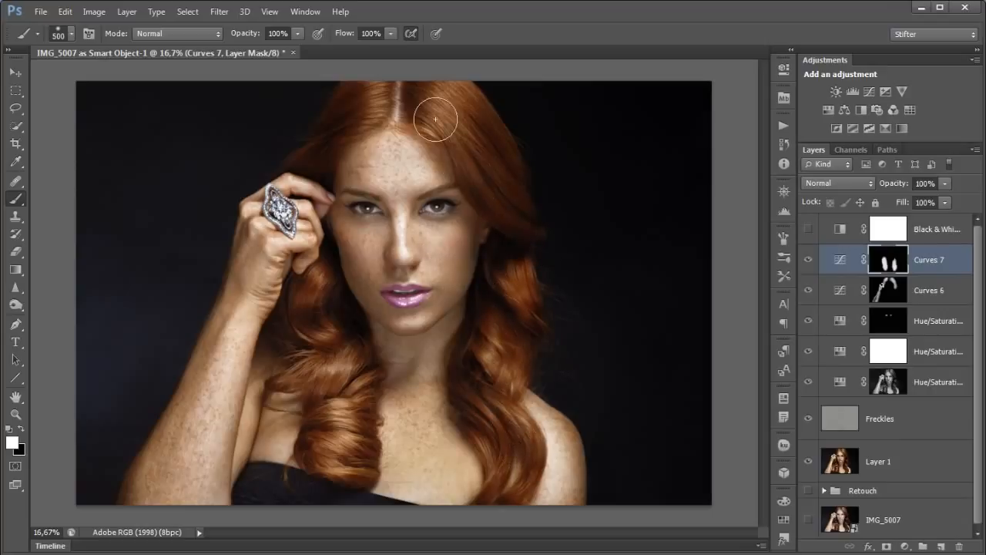
mouse_move(467, 91)
left_mouse_down()
mouse_move(486, 130)
mouse_move(471, 108)
mouse_move(411, 80)
mouse_move(338, 114)
mouse_move(350, 333)
mouse_move(329, 330)
mouse_move(341, 364)
left_mouse_up()
key("x")
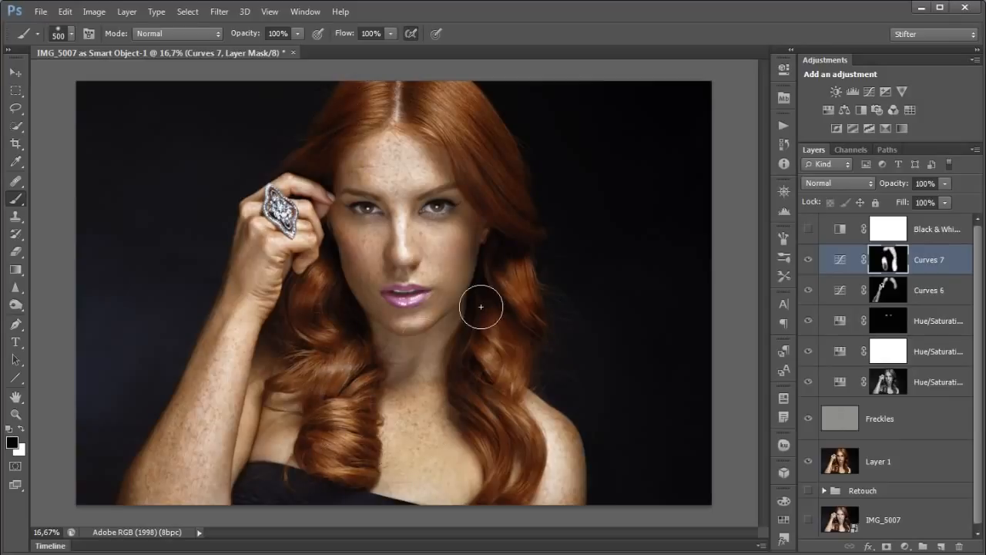
Add white strokes to the Curves 6 mask around the shoulder area with a 175 px brush at 100% flow
left_click(848, 424)
left_click(894, 291)
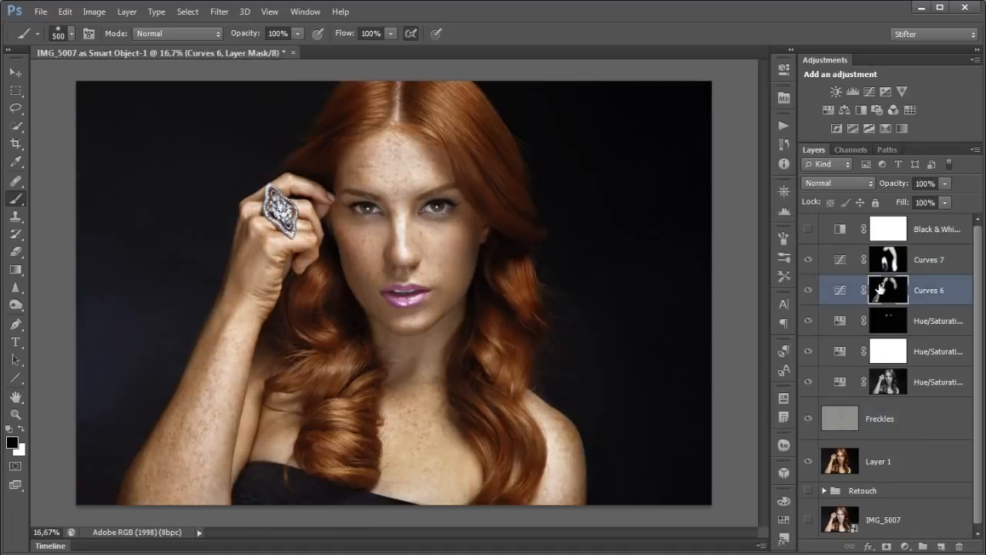
key("bracketleft")
key("bracketleft")
key("bracketleft")
key("bracketleft")
key("bracketleft")
key("x")
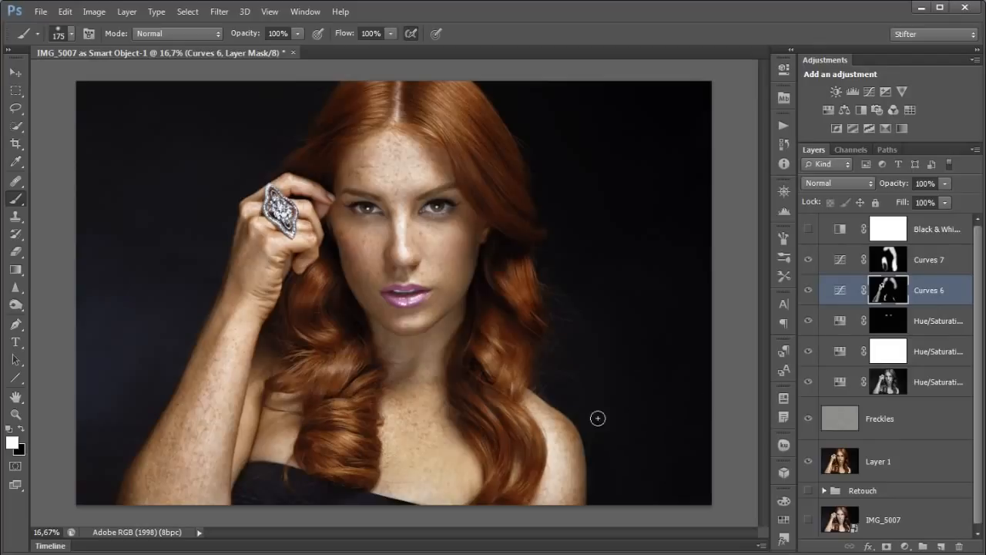
Softly extend the darkened areas of the Curves 6 mask in white with a 700 px brush at 20% flow
key("shift+2")
key("bracketright")
key("bracketright")
key("bracketright")
key("bracketright")
key("bracketright")
key("bracketright")
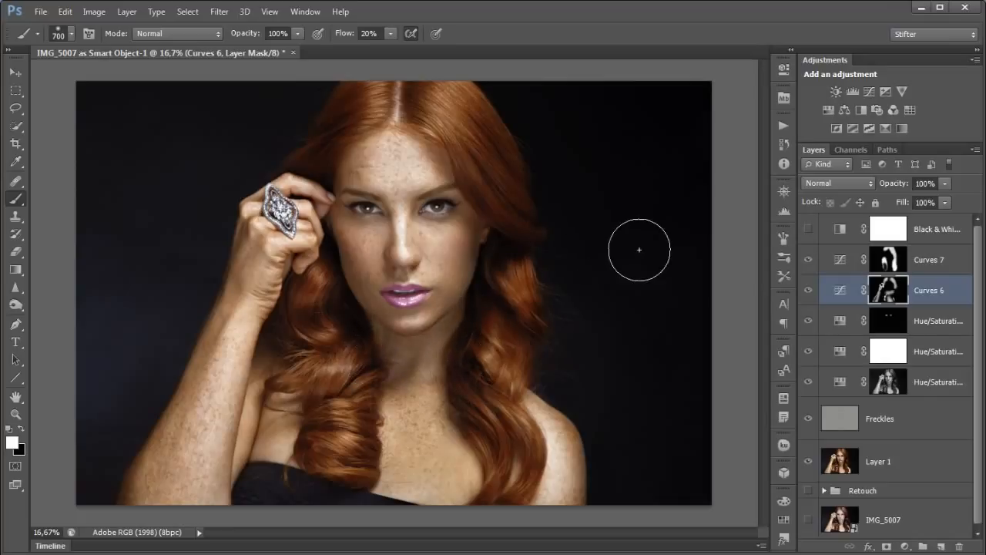
Softly paint white over the face on the Curves 7 mask with a 700 px brush at 20% flow, then restore the flow to 100%
left_click(891, 259)
key("x")
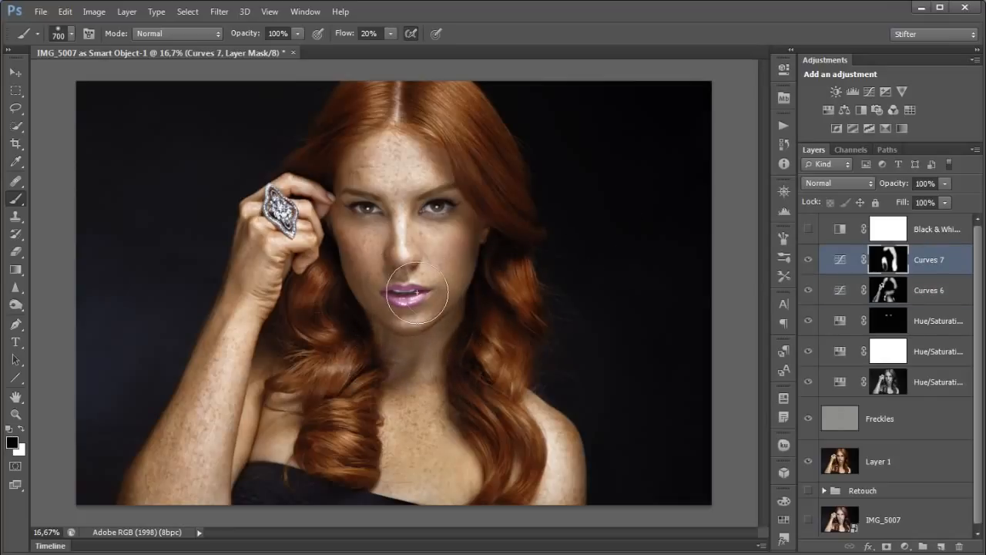
key("x")
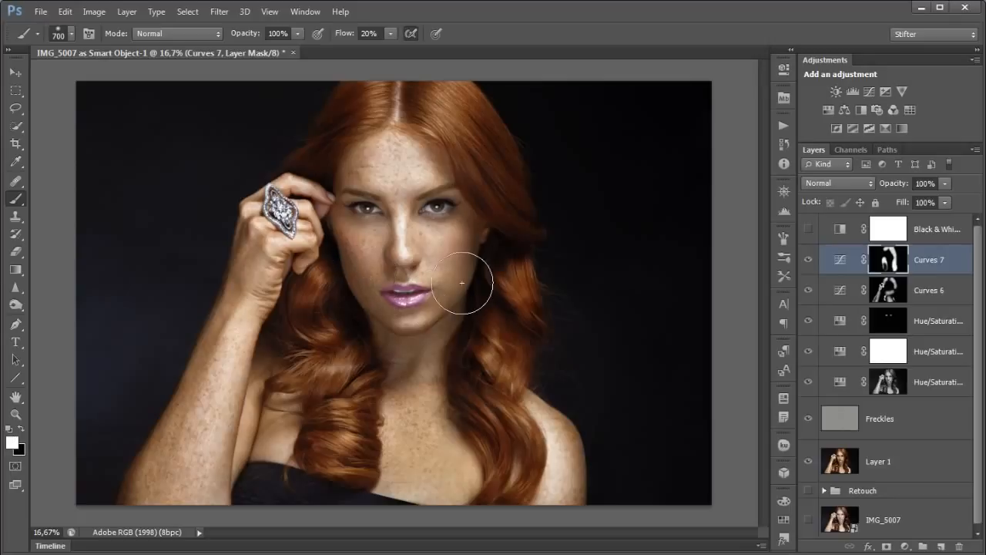
left_click_drag(417, 295, 403, 269)
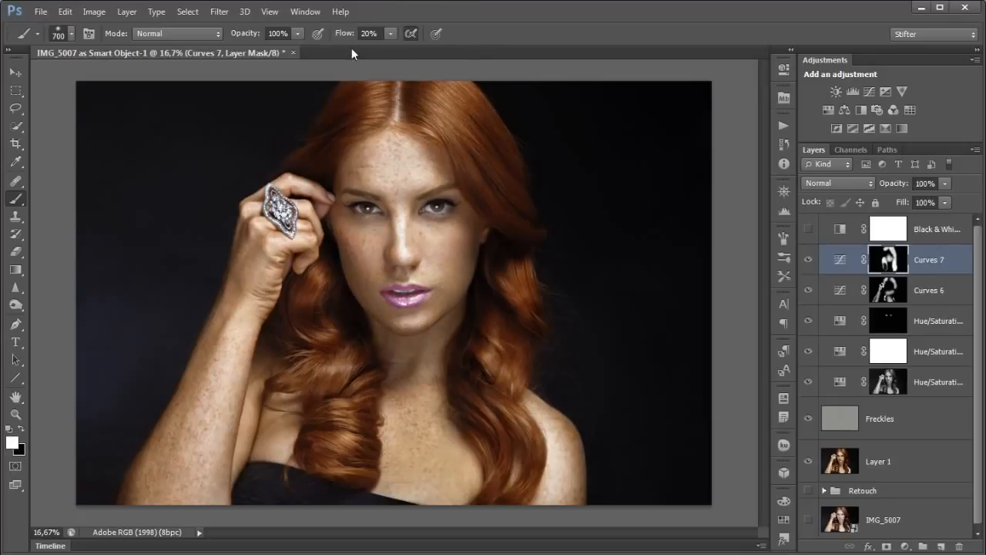
left_click(369, 34)
type("100")
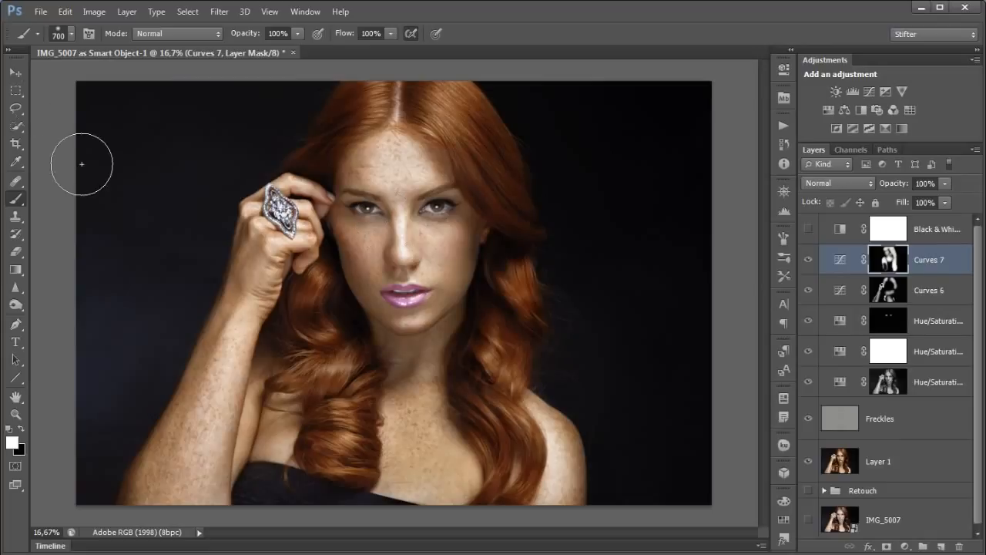
left_click(15, 90)
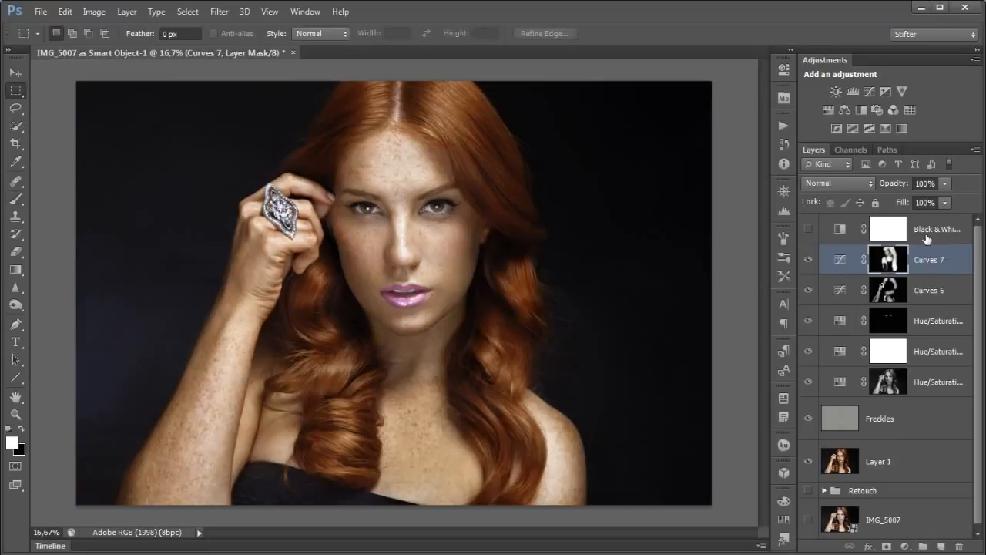
Delete Layer 1 and make the IMG_5007 layer and the Retouch group visible again
left_click_drag(977, 265, 977, 284)
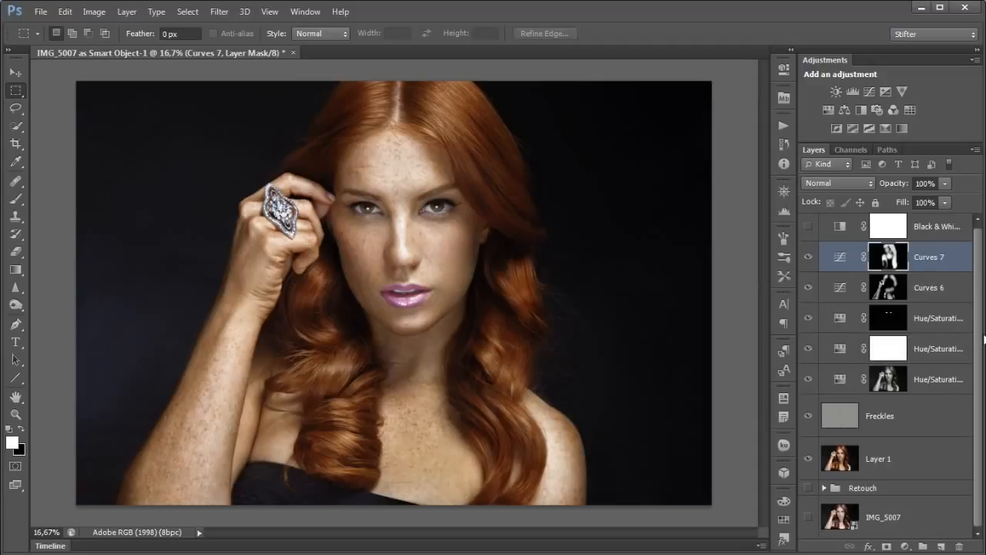
left_click(920, 455)
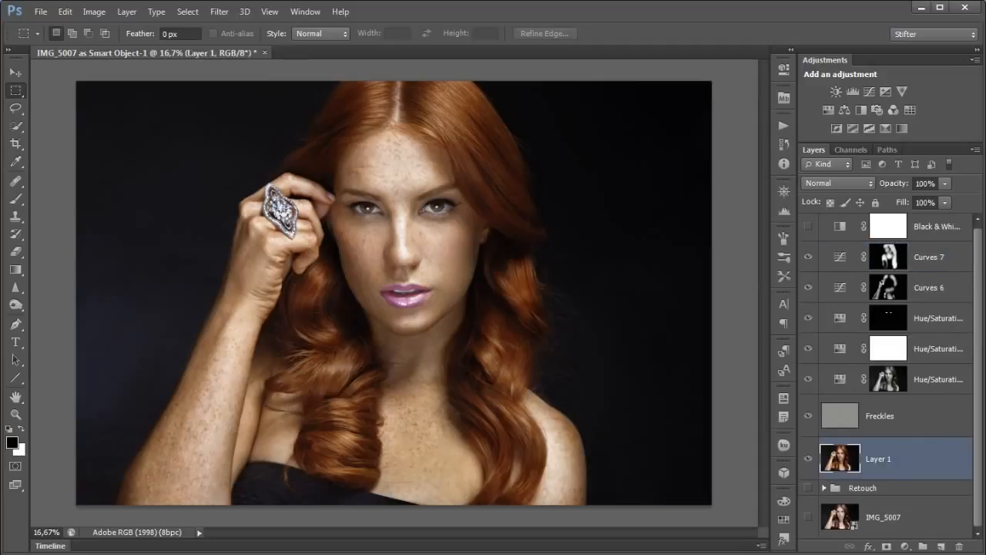
left_click(960, 546)
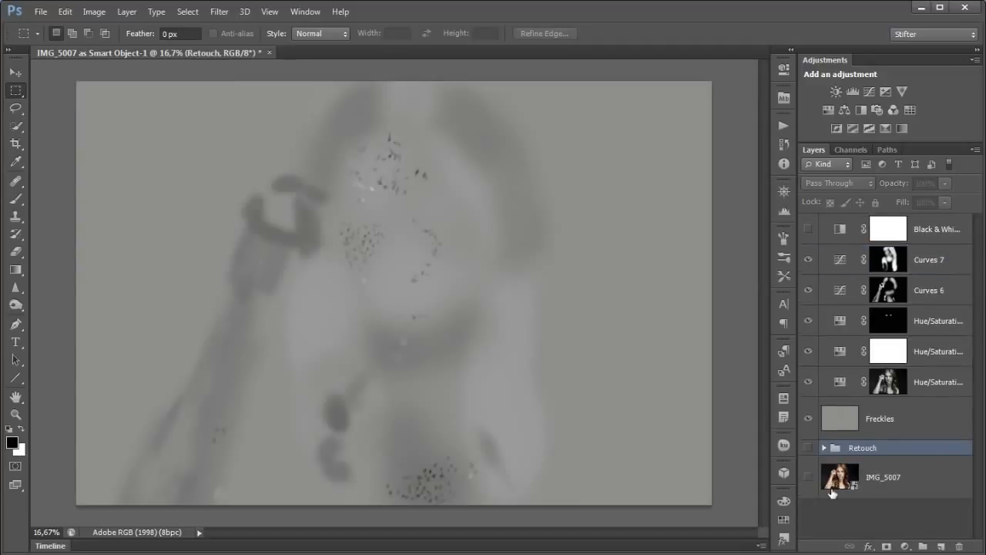
left_click(809, 477)
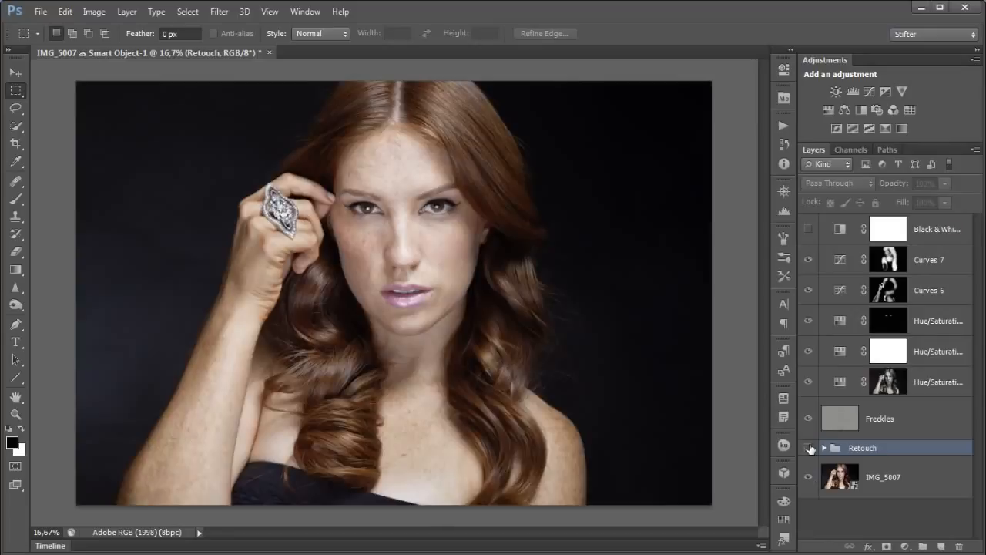
left_click(809, 448)
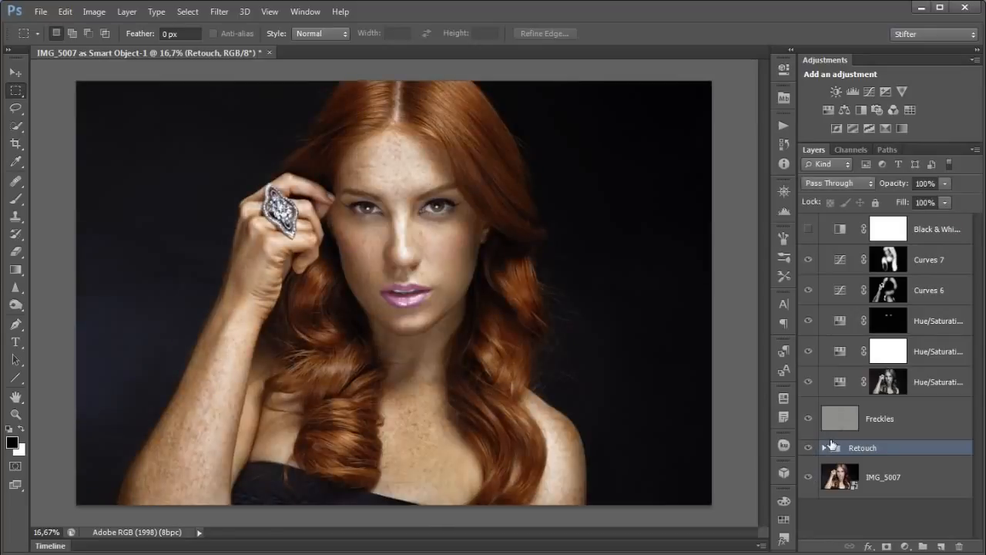
Move the layers from Freckles up to Curves 7 into the top of the Retouch group and collapse the group
left_click(826, 448)
left_click(933, 422)
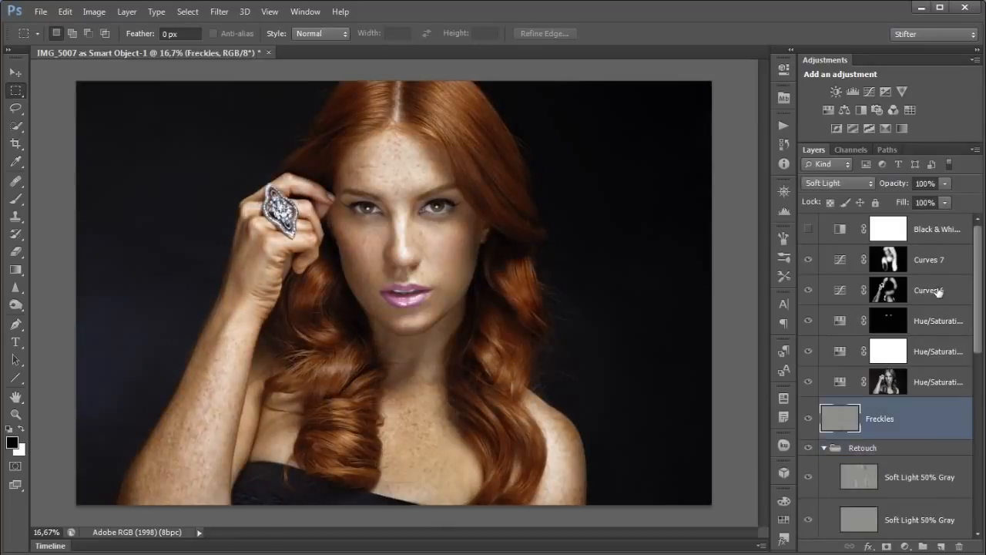
left_click(935, 258, "shift")
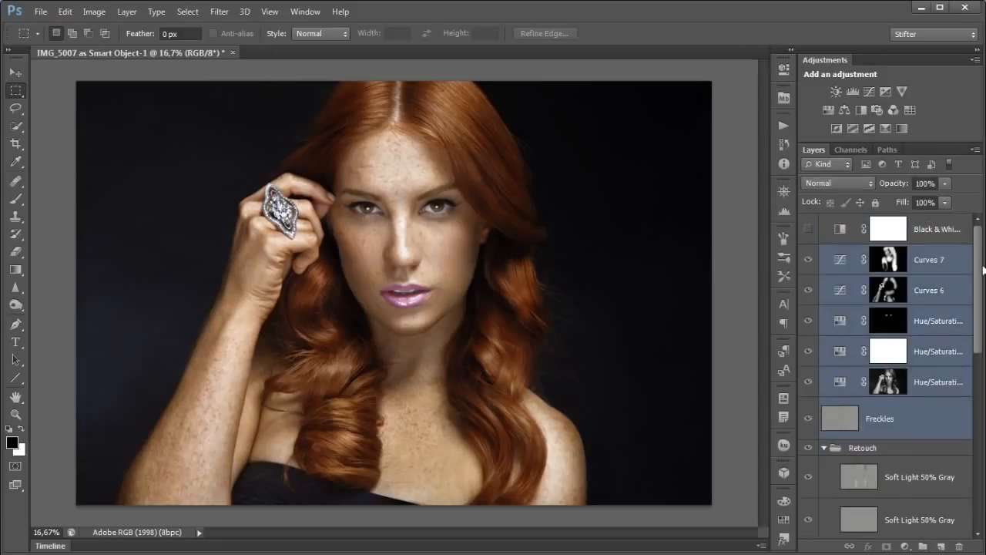
scroll(951, 310, "down", 4)
left_click_drag(934, 297, 936, 324)
scroll(981, 295, "up", 2)
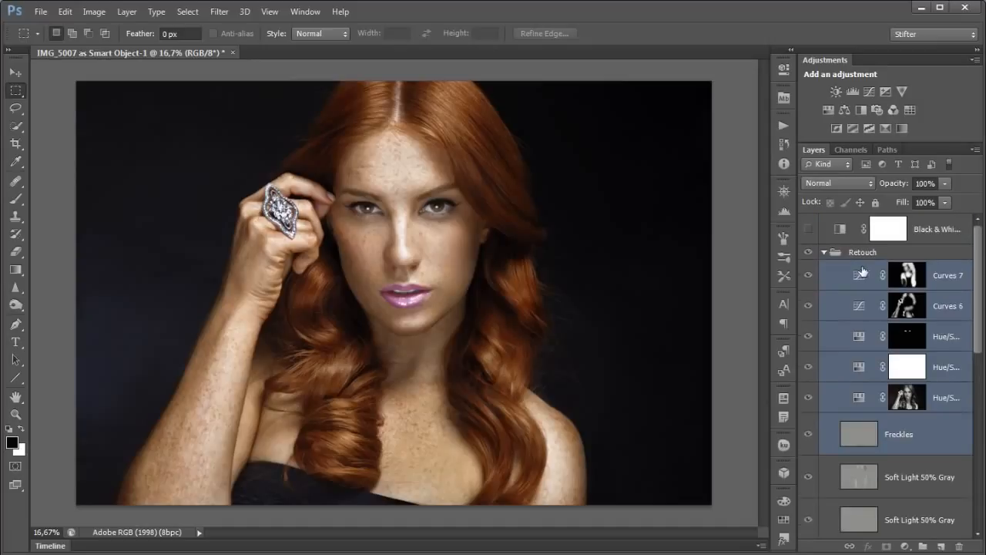
left_click(824, 253)
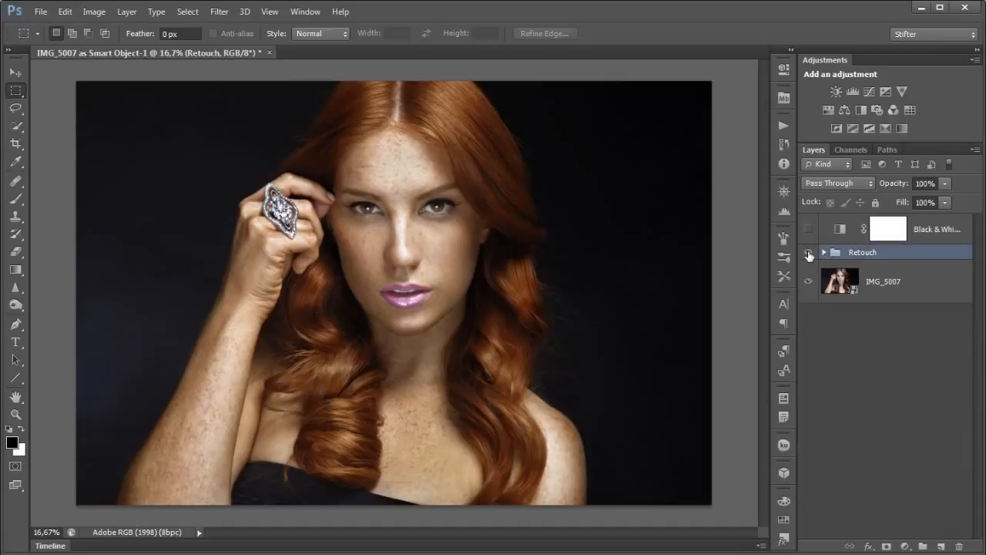
Toggle the visibility of the Retouch group to compare the portrait before and after retouching
left_click(808, 254)
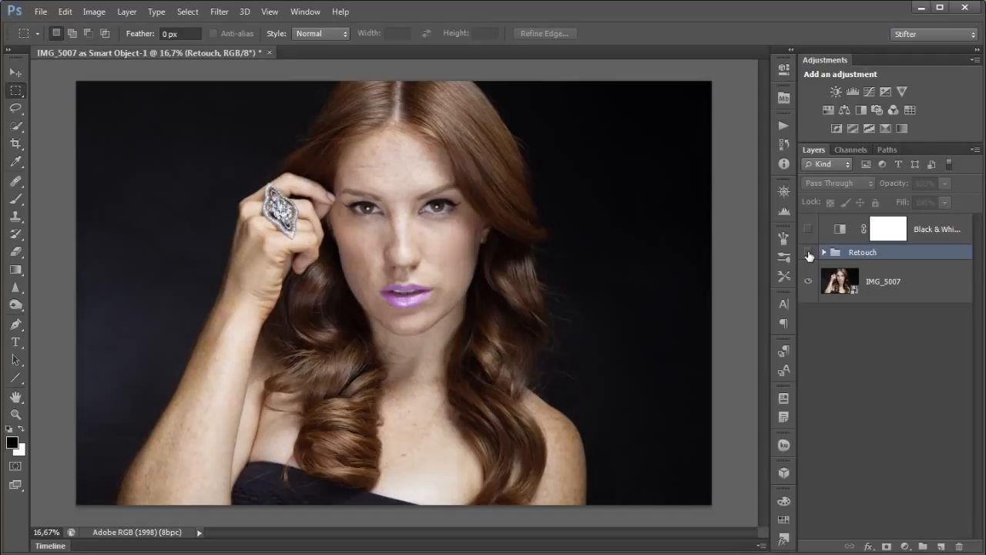
left_click(809, 253)
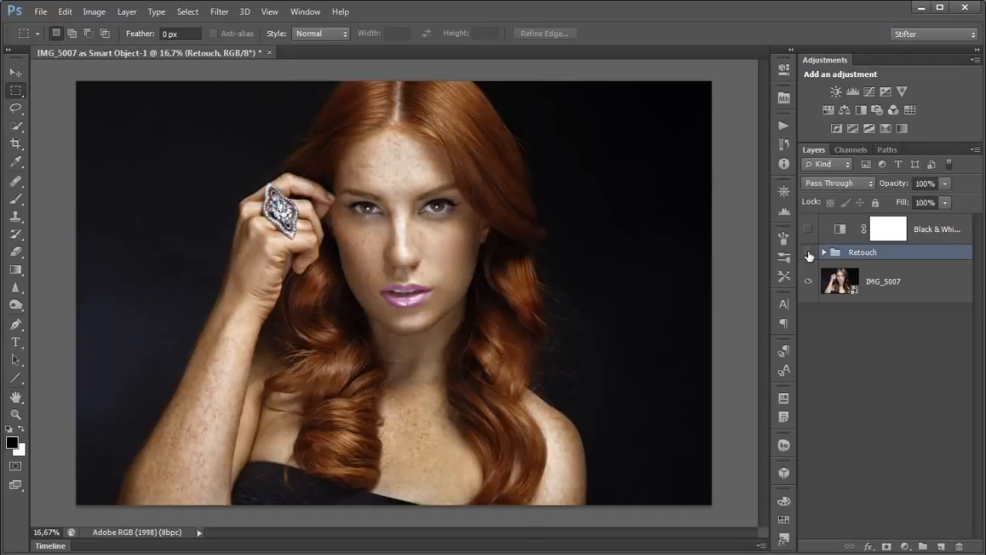
left_click(808, 254)
left_click(808, 253)
Add a Hue/Saturation adjustment at the top of the Retouch group and adjust its Reds range, sampled from the hair
left_click(825, 253)
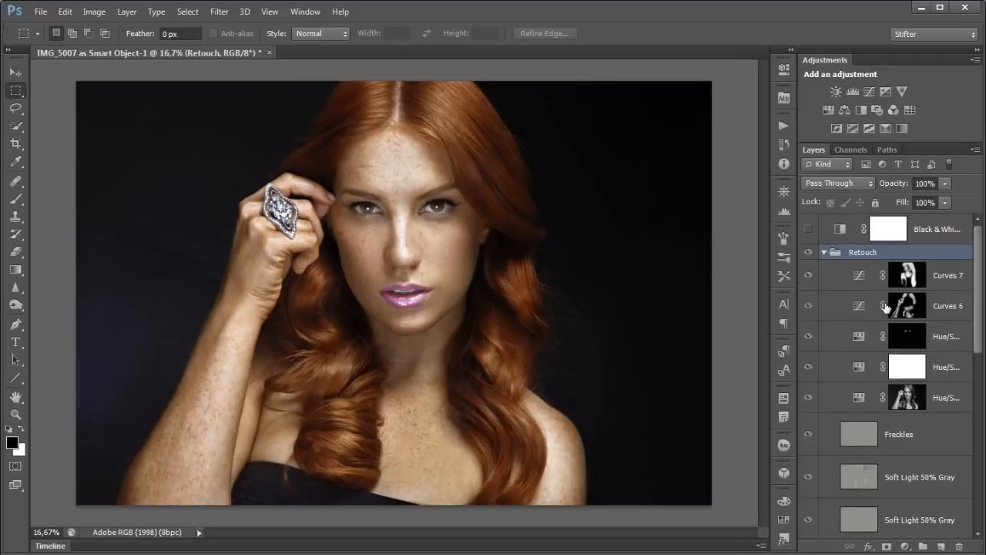
left_click(943, 287)
left_click(828, 110)
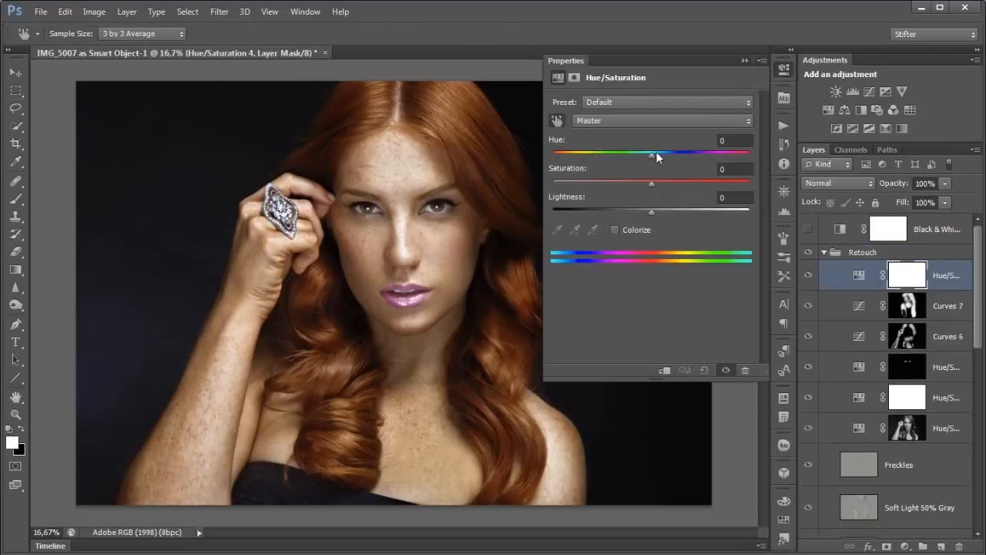
left_click(523, 285)
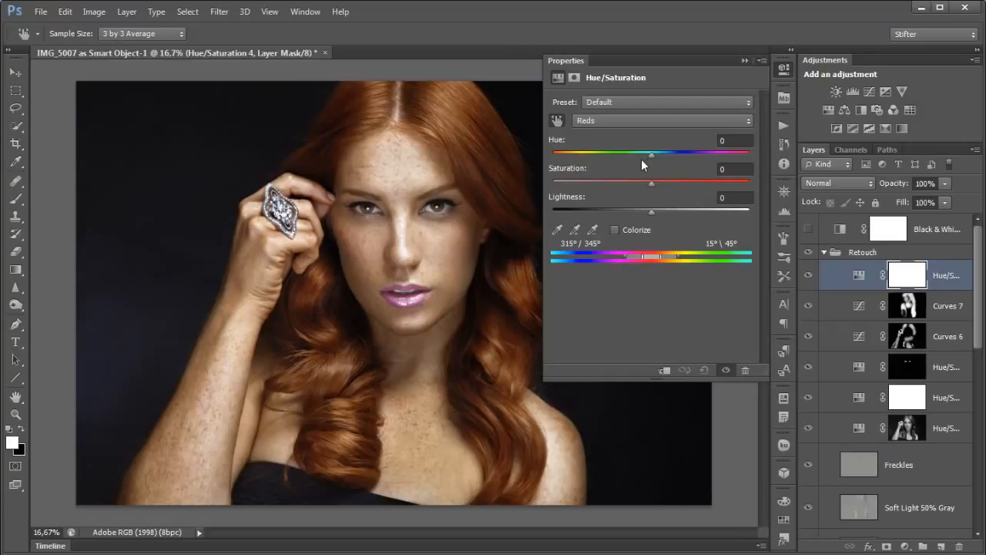
left_click_drag(651, 153, 633, 182)
left_click(779, 70)
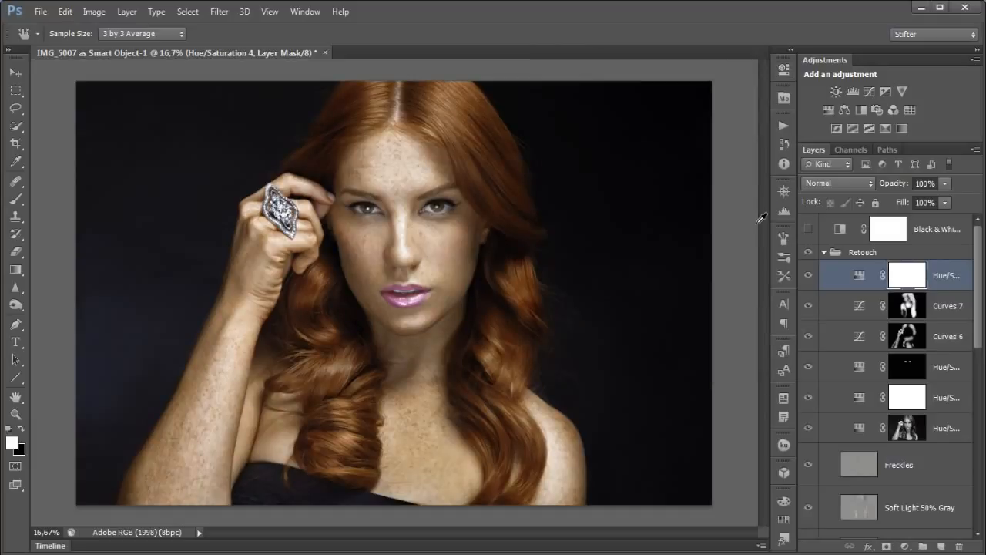
Invert the new Hue/Saturation mask to black and paint white over the right-hand hair with a 700 px brush at 100% flow
key("ctrl+k")
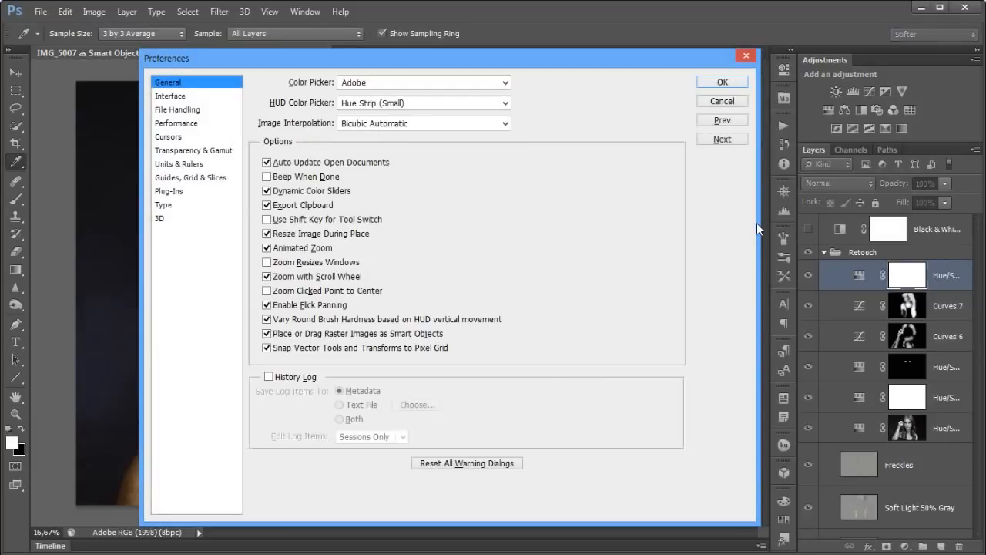
left_click(735, 99)
key("ctrl+i")
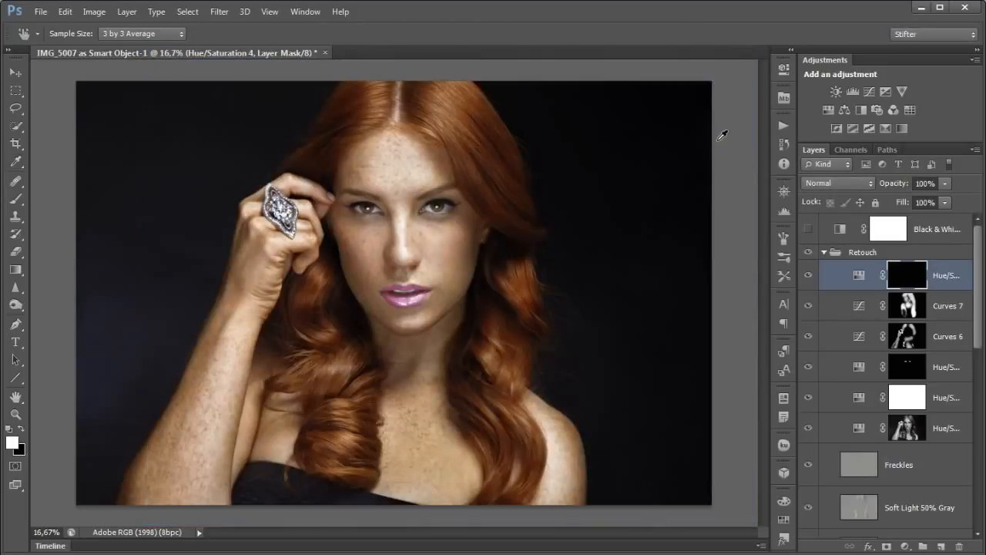
key("b")
mouse_move(513, 302)
left_mouse_down()
mouse_move(524, 267)
mouse_move(521, 377)
mouse_move(514, 357)
mouse_move(526, 349)
mouse_move(501, 287)
mouse_move(483, 132)
mouse_move(503, 105)
mouse_move(469, 73)
left_mouse_up()
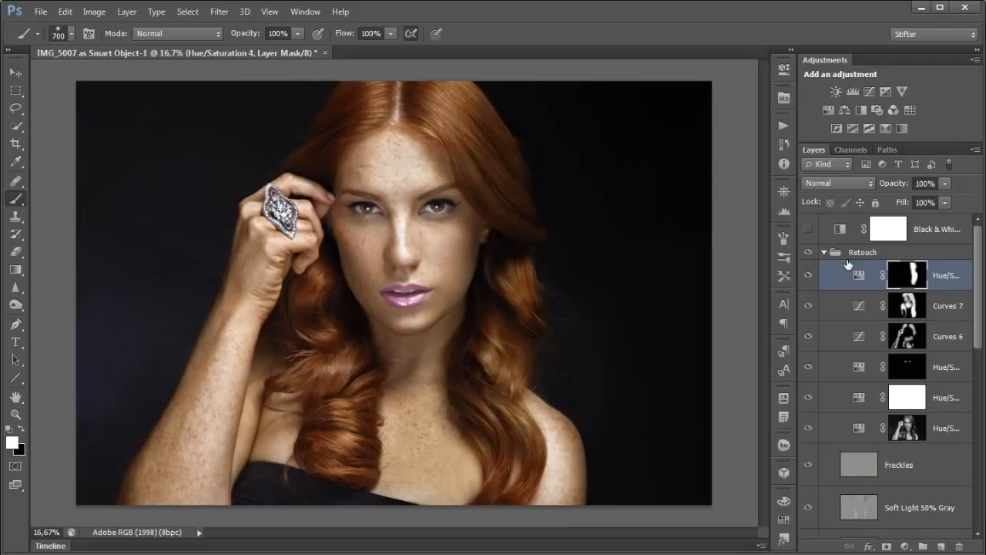
Collapse the Retouch group and compare the image with and without it, including the corrected hair color
left_click(823, 253)
left_click(808, 254)
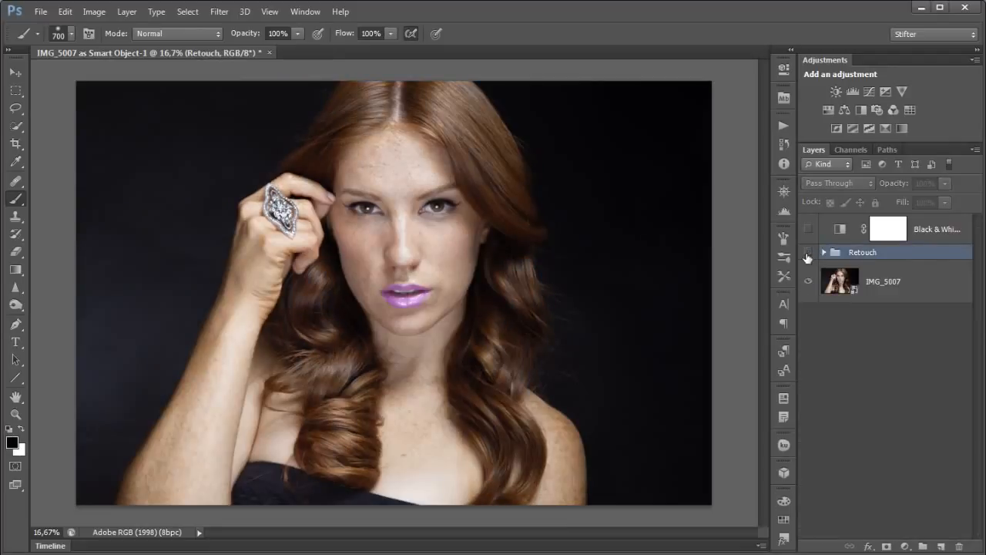
left_click(807, 254)
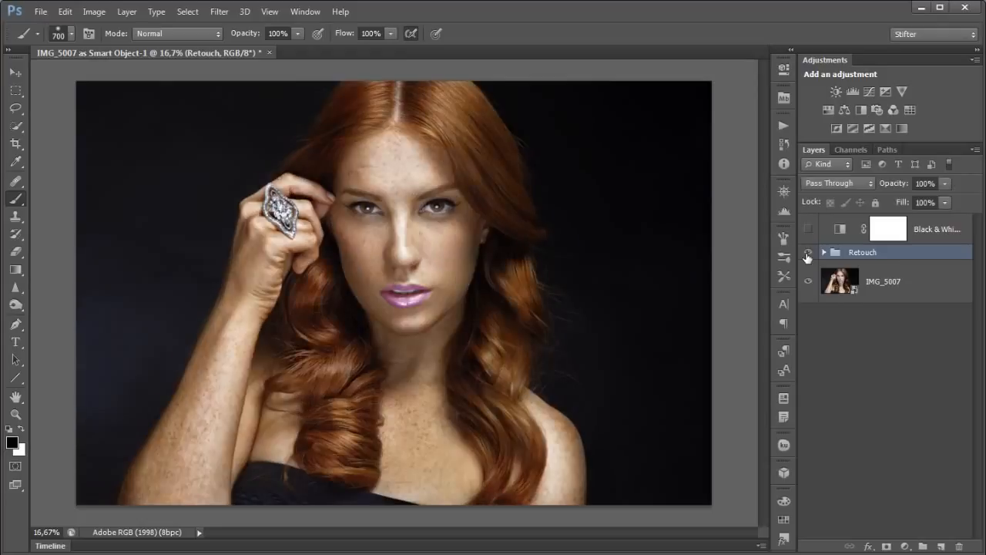
left_click(15, 91)
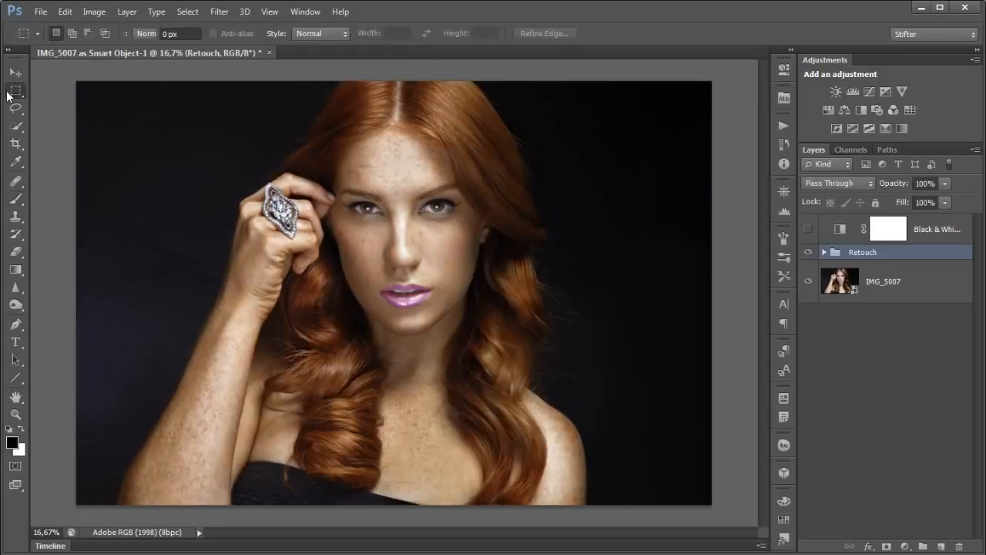
left_click(808, 253)
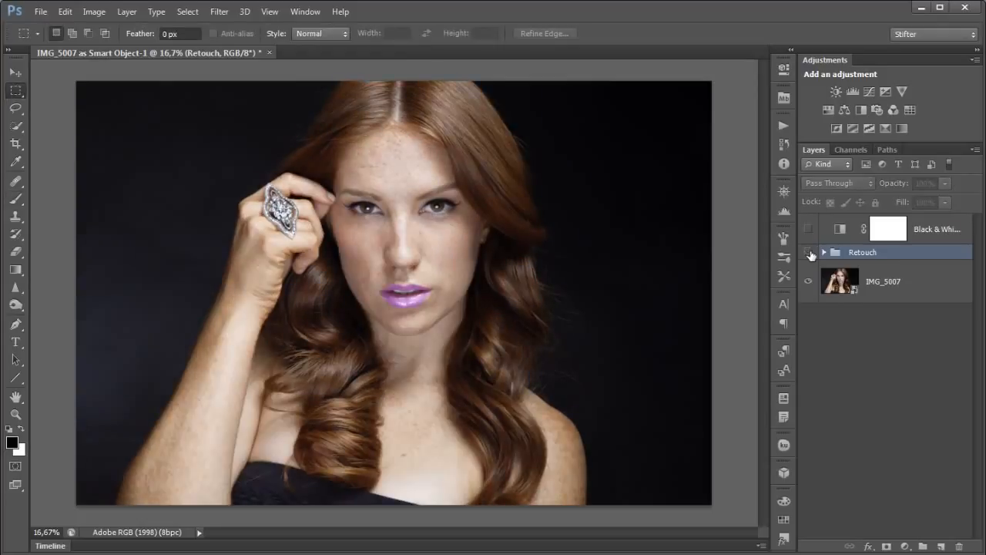
left_click(809, 253)
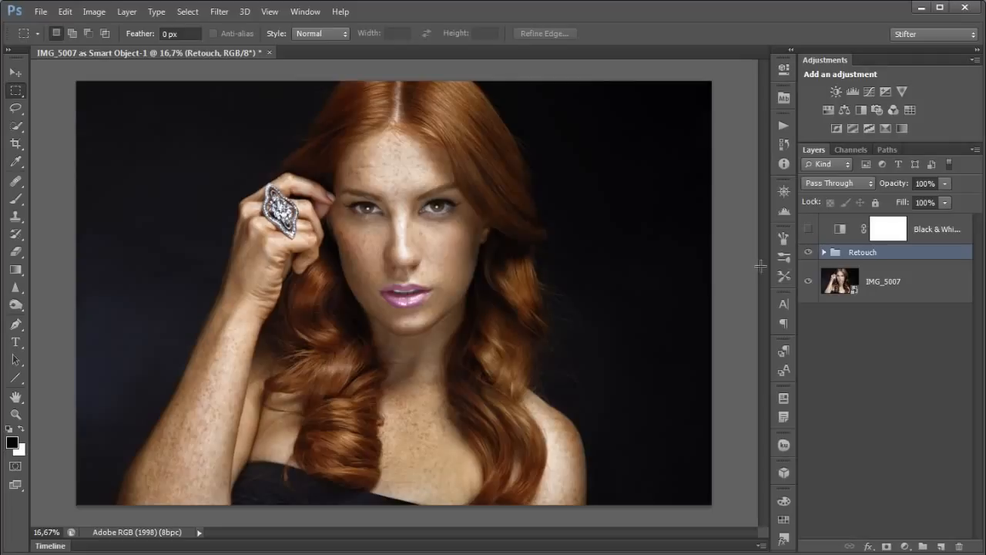
Expand the Retouch group, hide all its layers and show only the original IMG_5007 layer
left_click(824, 252)
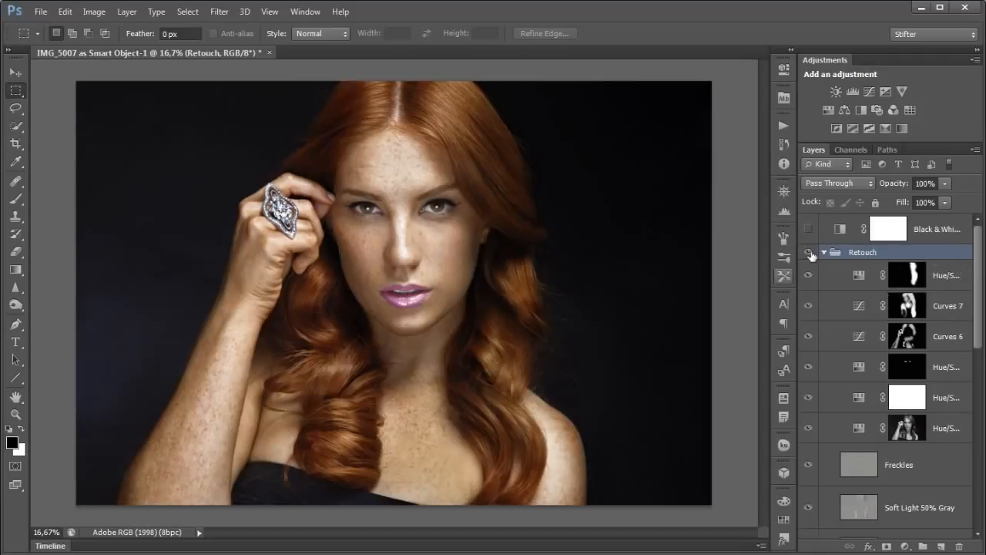
right_click(810, 253)
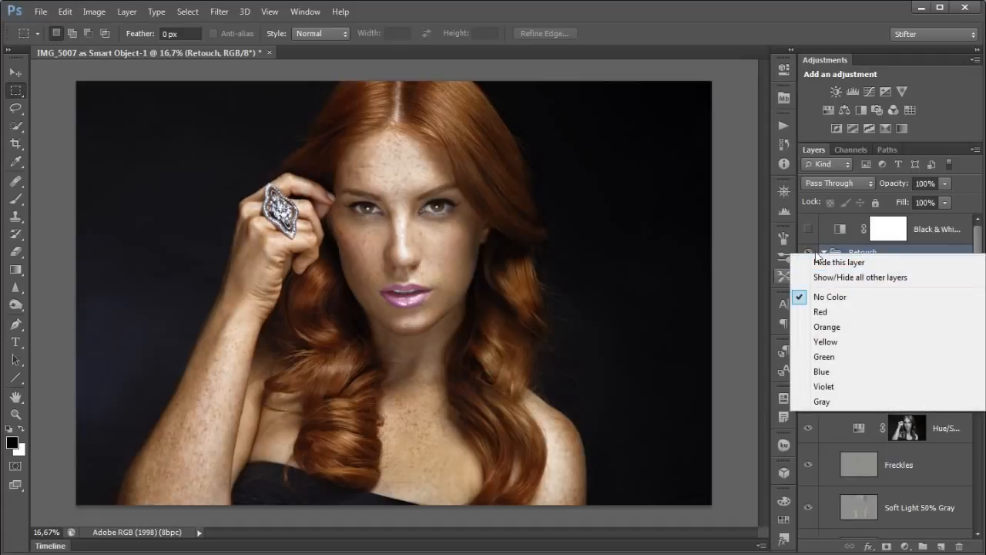
left_click(884, 282)
left_click_drag(975, 269, 927, 490)
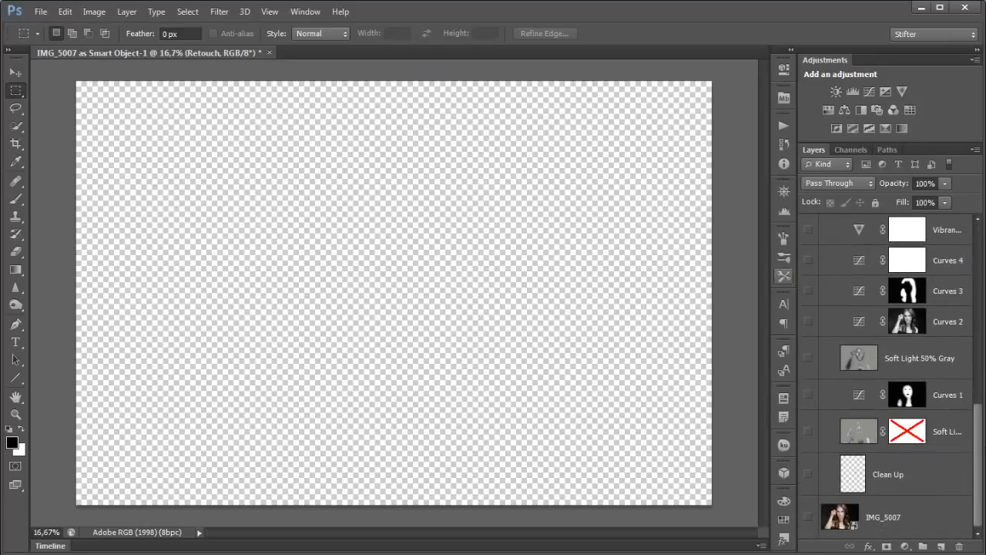
left_click(903, 512)
left_click(808, 516)
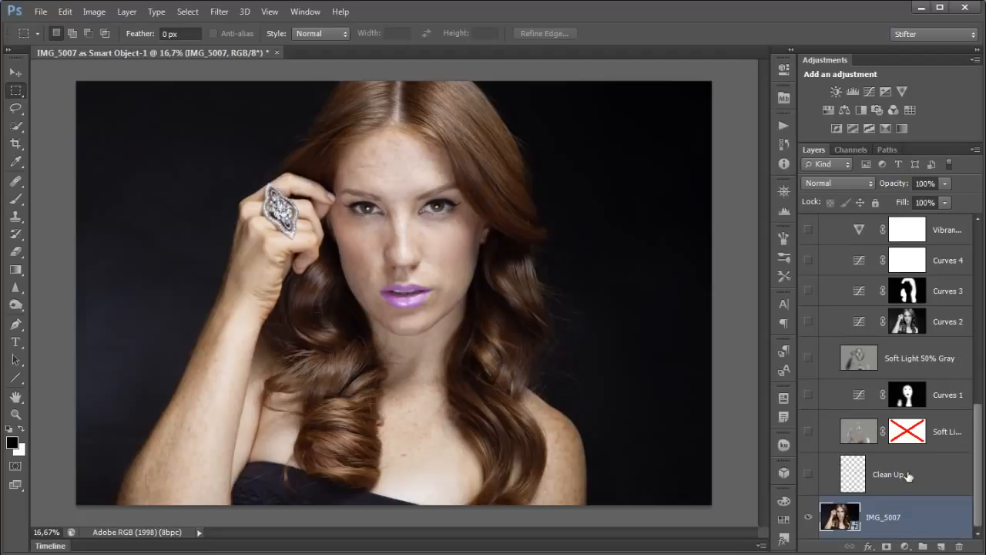
Compare the image with and without the Clean Up layer, then show the Soft Light layer directly above it
left_click(910, 473)
left_click(809, 472)
left_click(809, 472)
left_click(809, 473)
left_click(809, 473)
left_click(809, 473)
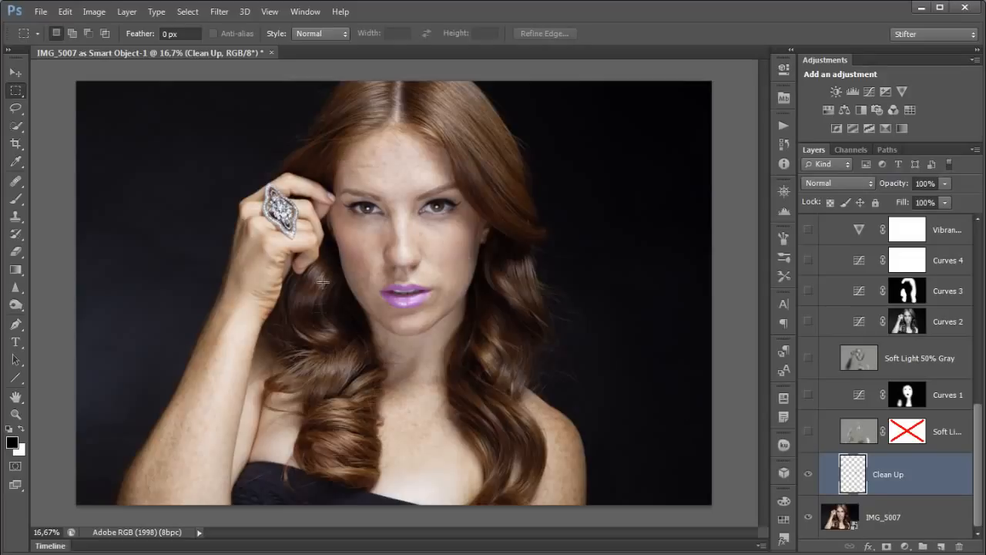
left_click(909, 433)
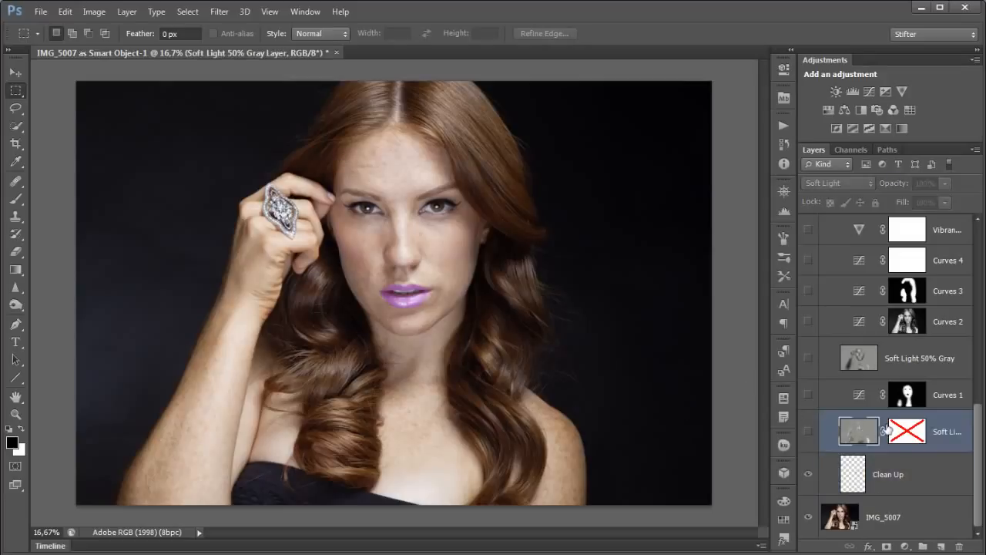
left_click(808, 433)
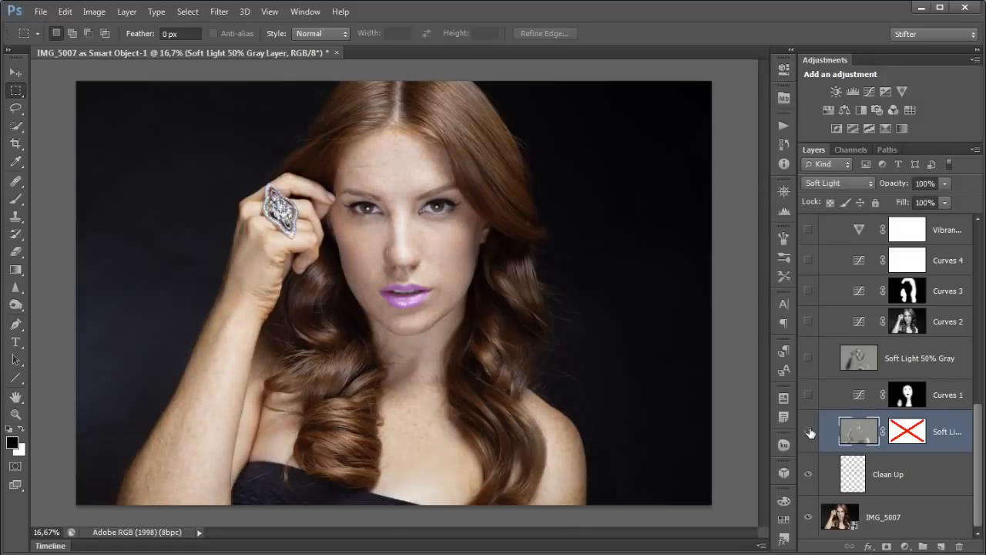
Compare the image with and without the Soft Light layer directly above Clean Up
left_click(809, 432)
left_click(809, 432)
left_click(809, 433)
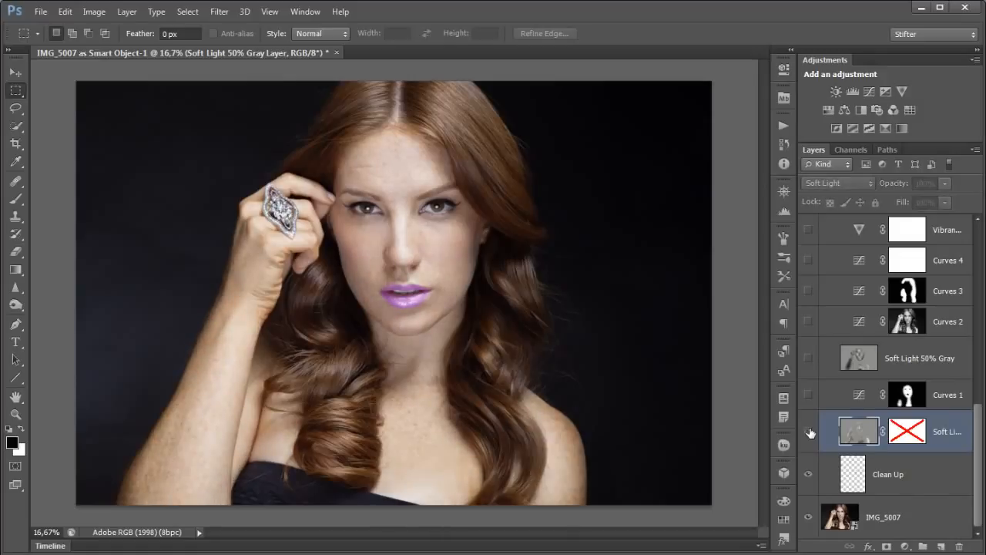
left_click(809, 432)
left_click(809, 432)
left_click(809, 433)
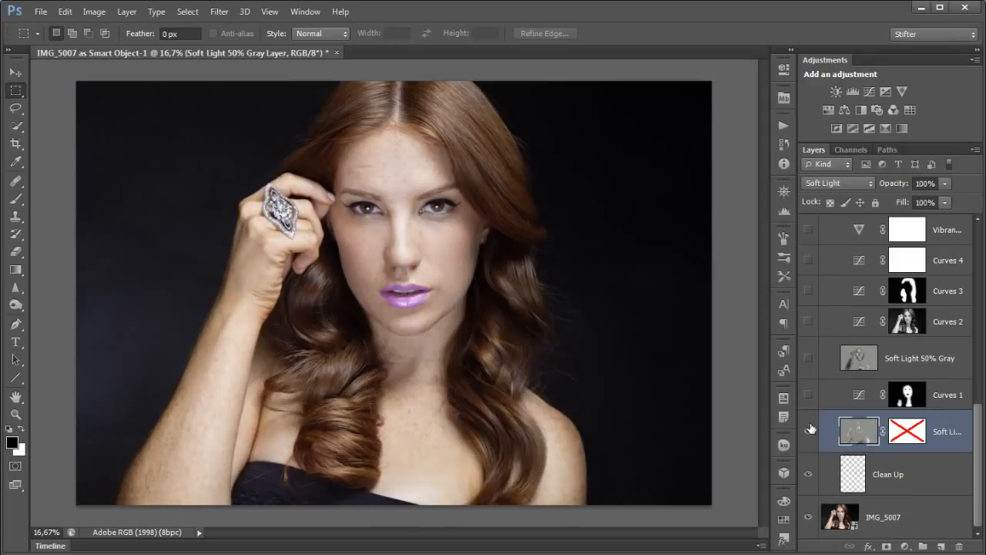
Show the Curves 1 layer and compare the image with and without it
left_click(809, 396)
left_click(809, 396)
left_click(809, 396)
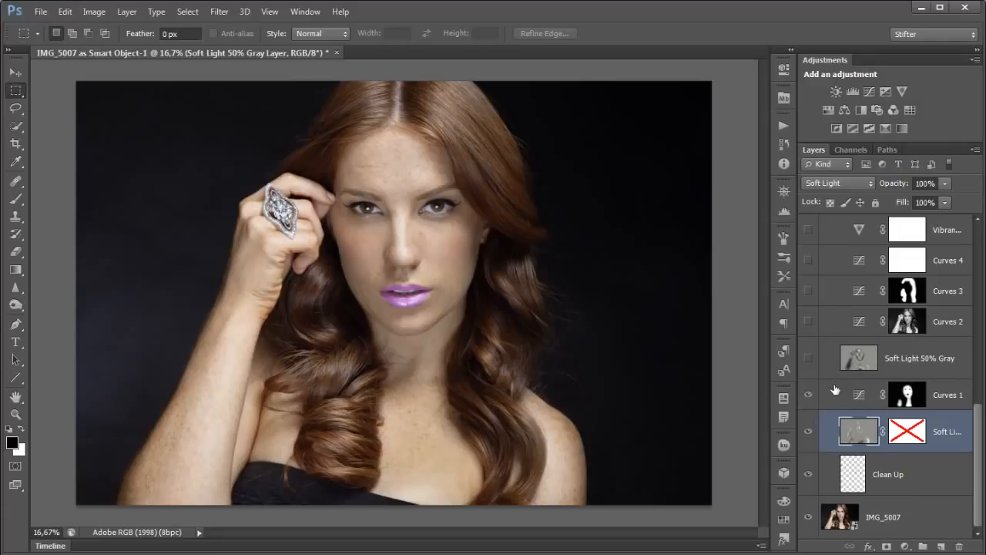
Show the Soft Light 50% Gray layer above Curves 1 and compare the image with and without it
left_click(824, 358)
left_click(808, 358)
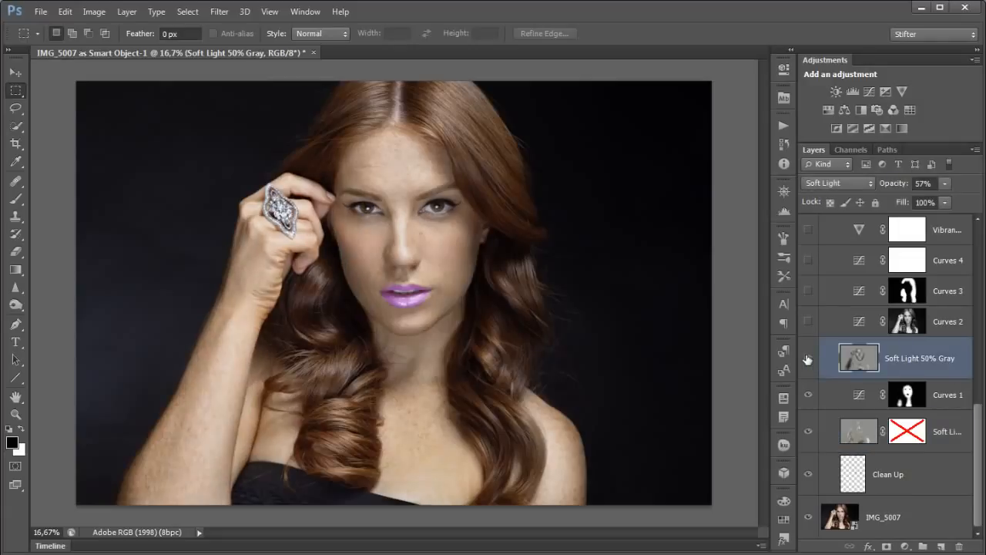
left_click(807, 358)
left_click(807, 359)
left_click(808, 359)
left_click(808, 359)
Show the Curves 2 layer and inspect its RGB curve and its layer mask on the canvas
scroll(808, 358, "up", 2)
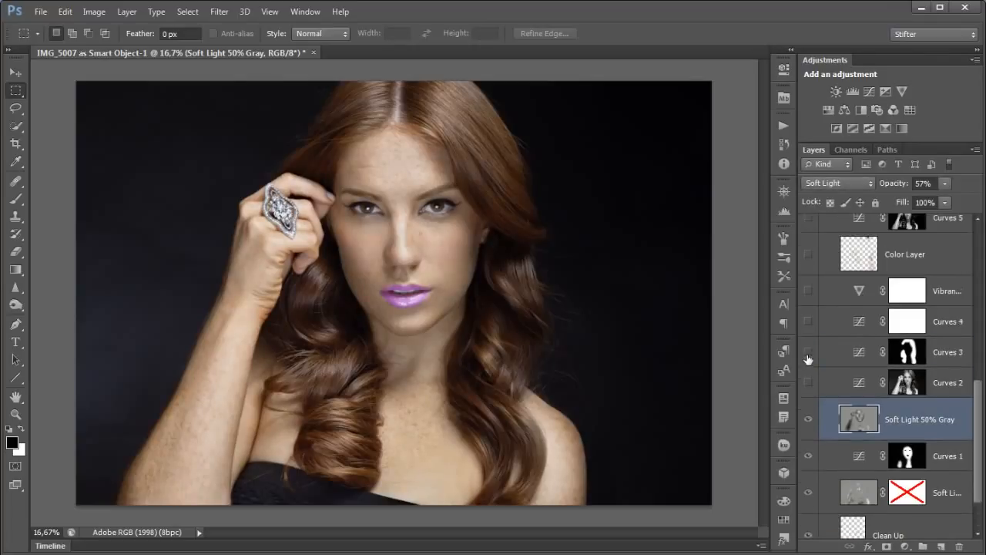
left_click(826, 383)
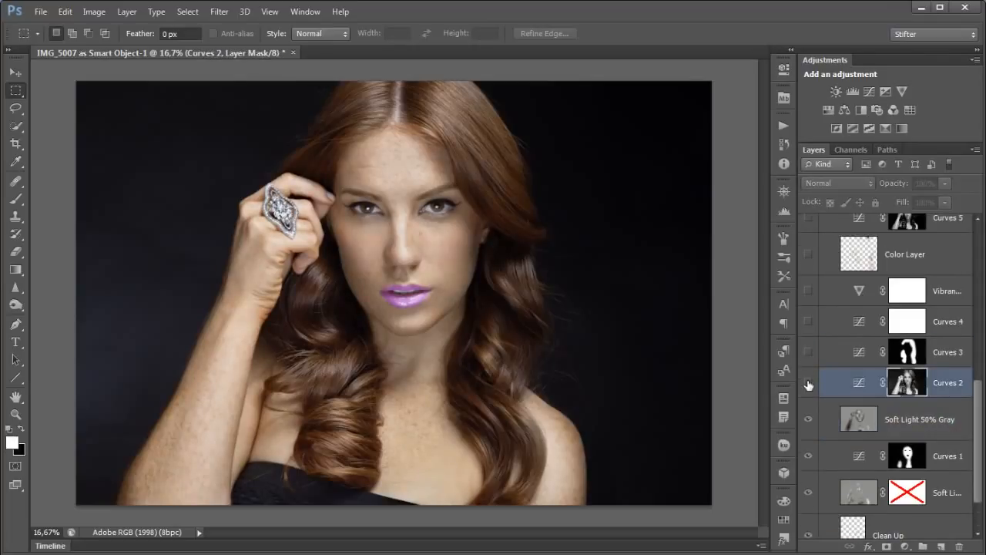
left_click(808, 385)
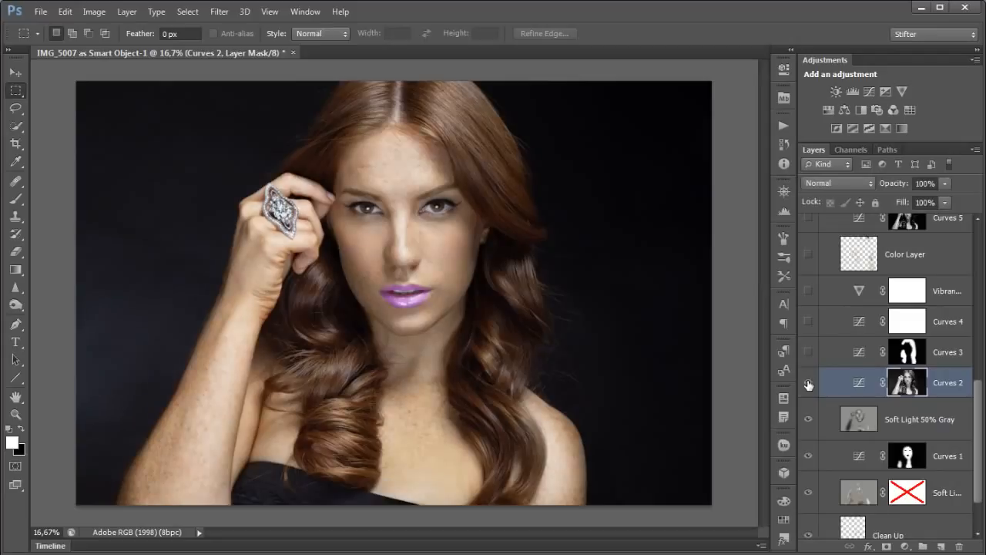
double_click(857, 383)
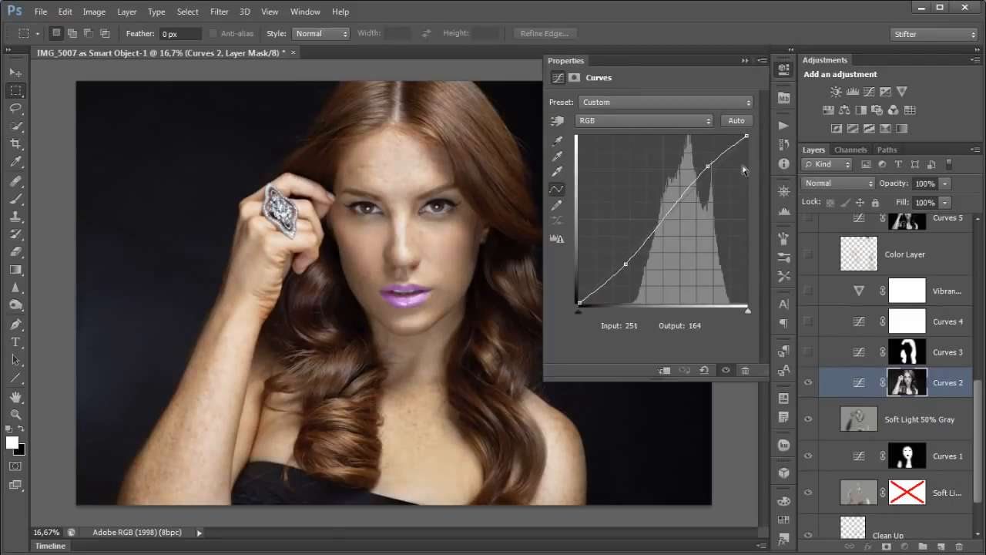
left_click(784, 71)
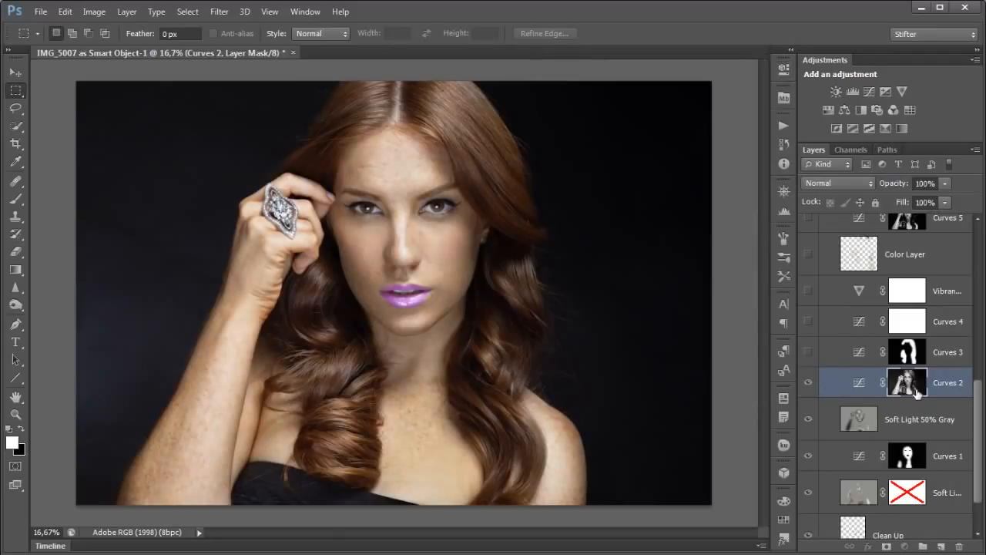
left_click(910, 385, "alt")
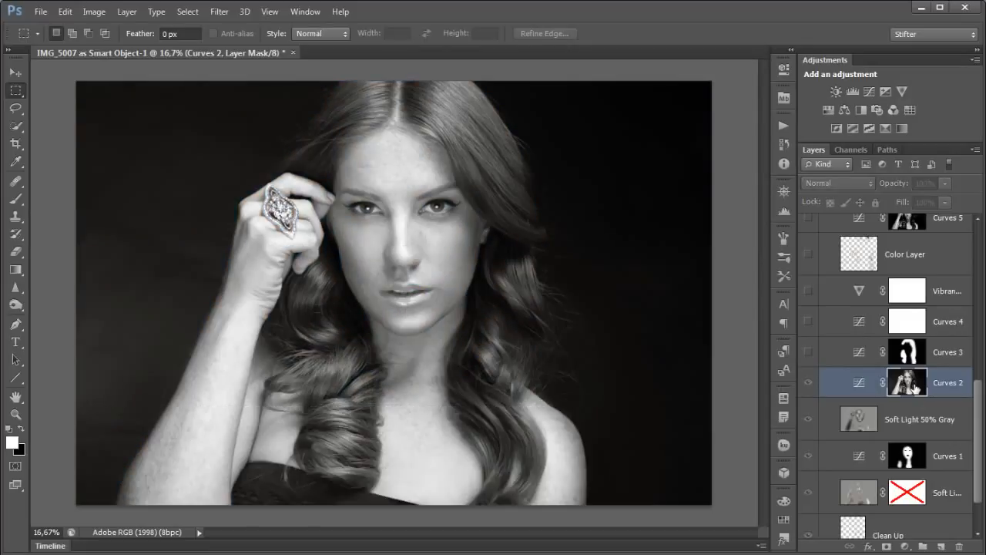
left_click(906, 385, "alt")
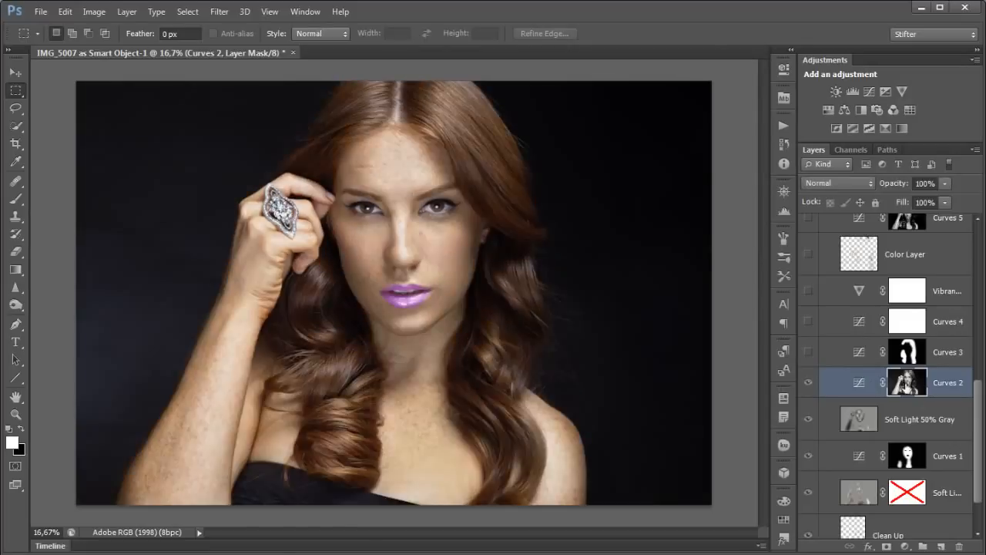
Compare the image with and without the Curves 2 layer, leaving the layer on
left_click(809, 383)
left_click(808, 383)
left_click(808, 384)
left_click(809, 384)
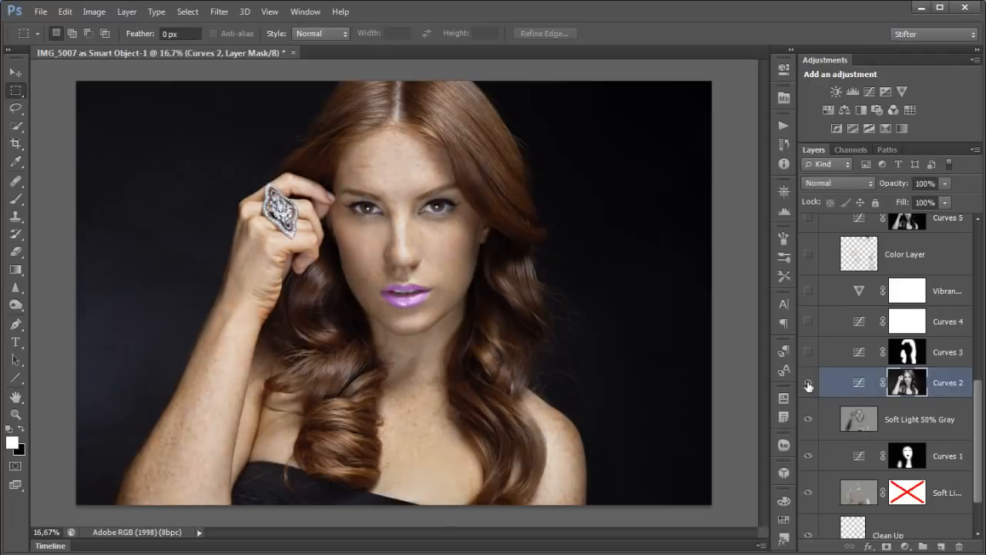
left_click(808, 384)
left_click(809, 384)
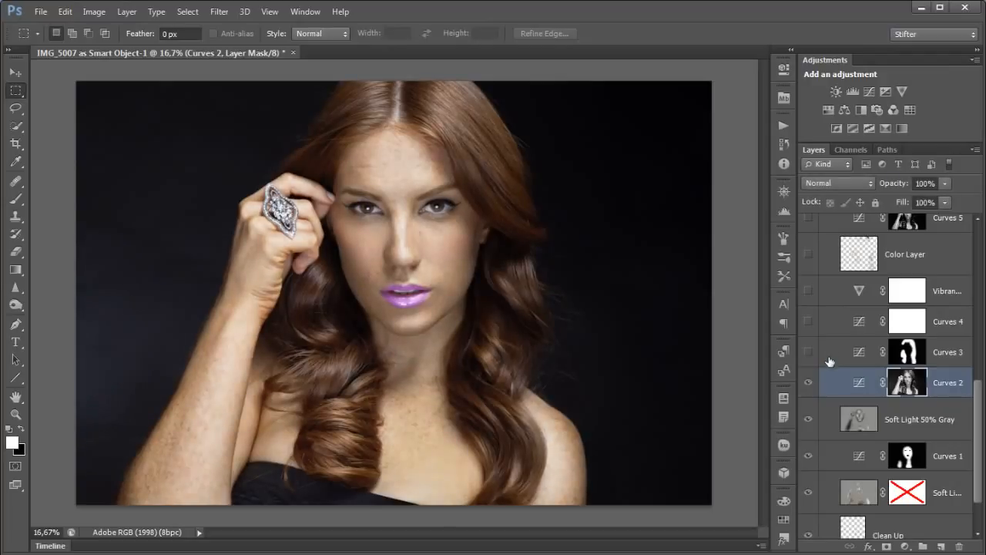
Show the Curves 3 hair adjustment and inspect its RGB, Red and Blue channel curves
left_click(832, 354)
left_click(810, 351)
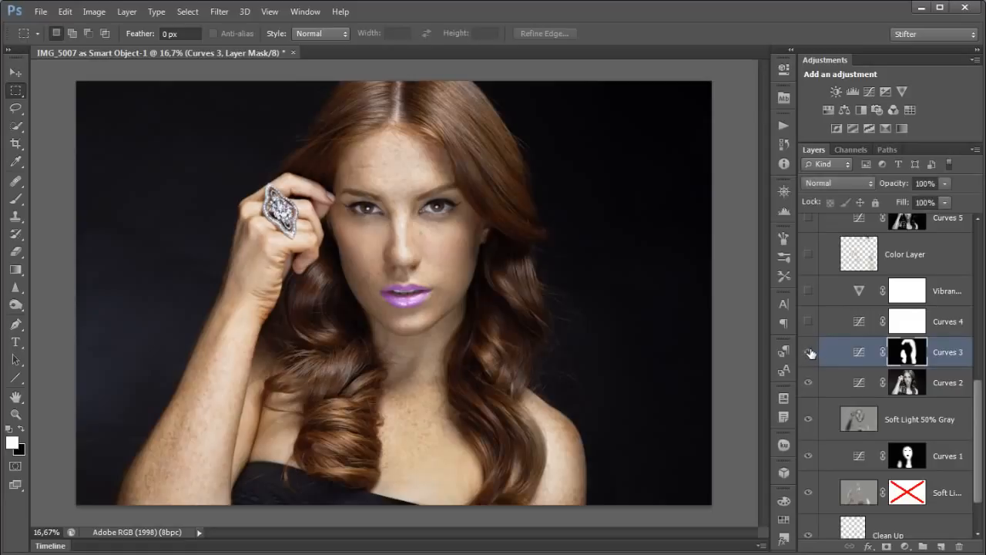
double_click(860, 352)
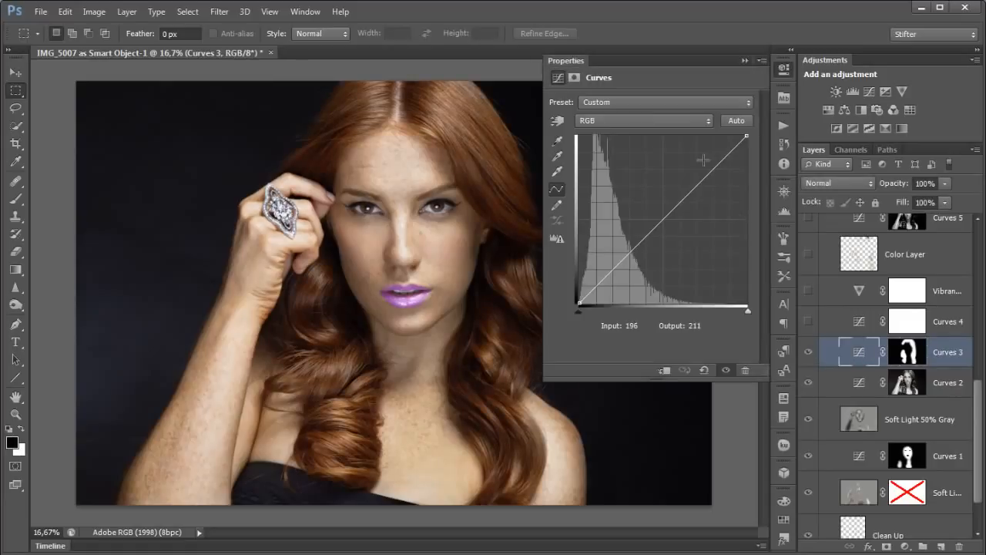
left_click(670, 121)
left_click(655, 136)
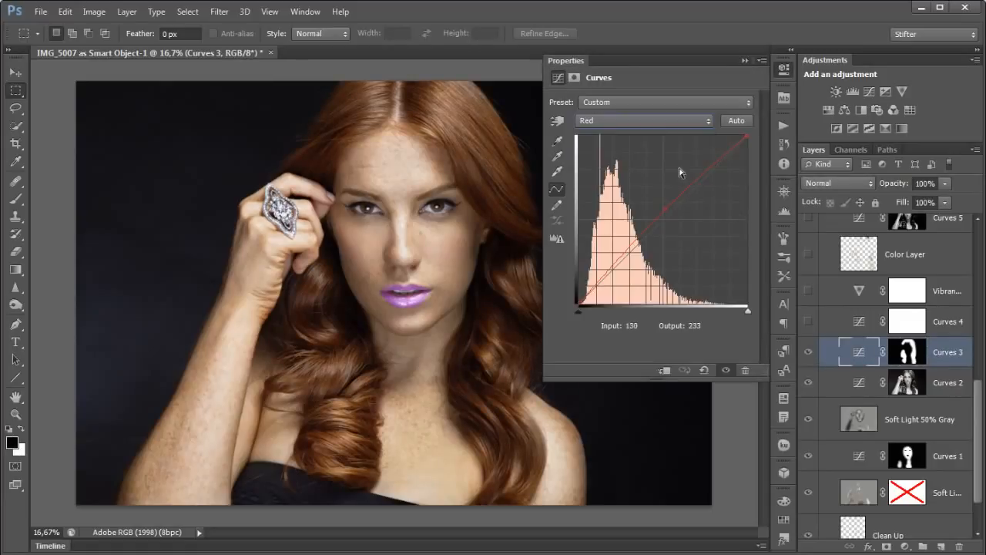
left_click(612, 121)
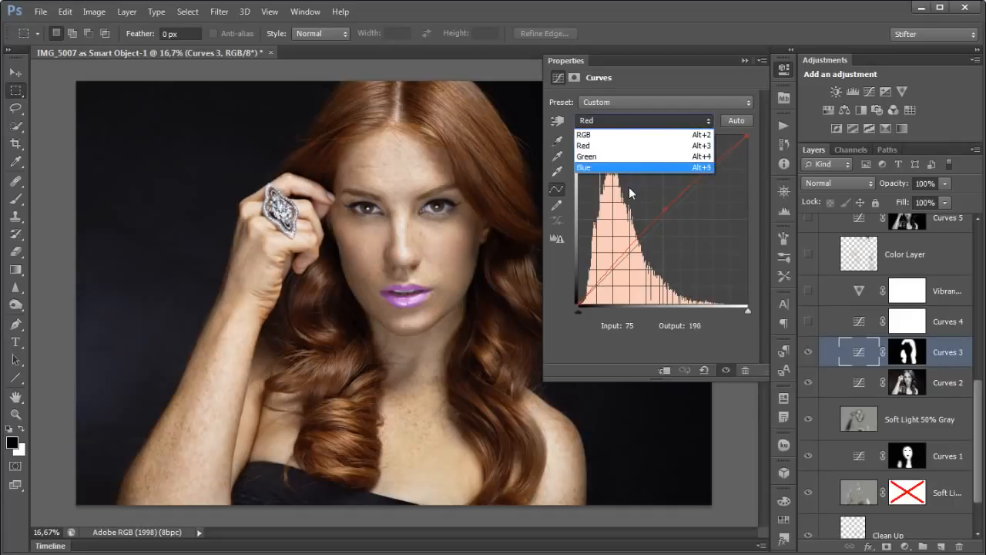
left_click(631, 164)
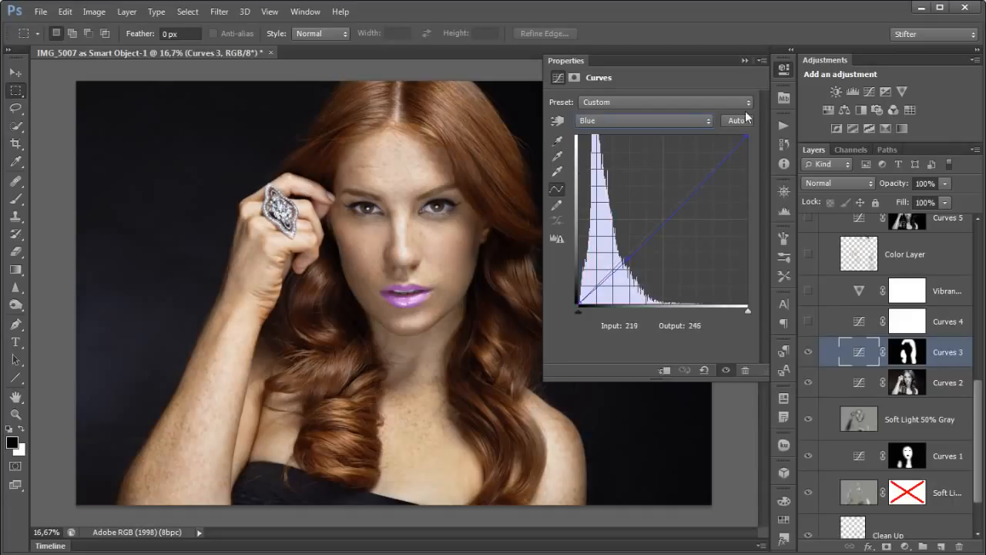
left_click(780, 70)
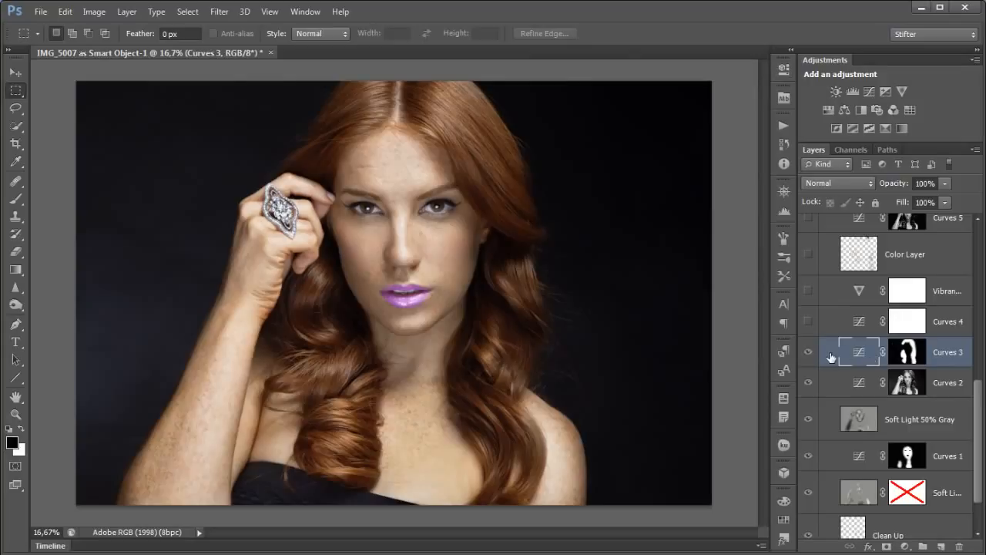
Compare the hair color with and without the Curves 3 layer
left_click(811, 353)
left_click(809, 353)
left_click(809, 353)
left_click(809, 353)
Show the Curves 4 layer, compare the image with and without it, and inspect its RGB curve
left_click(820, 325)
left_click(809, 322)
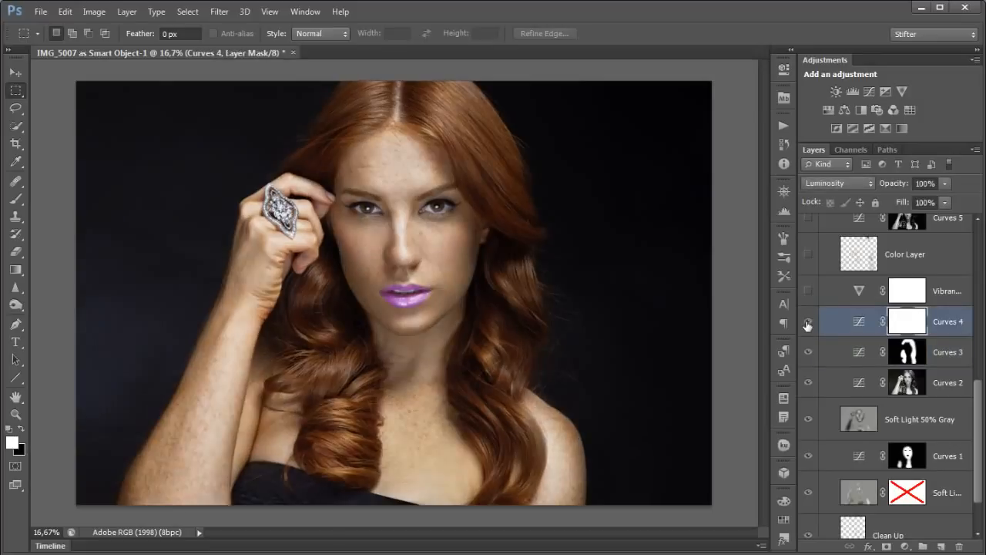
left_click(808, 322)
left_click(808, 323)
double_click(859, 321)
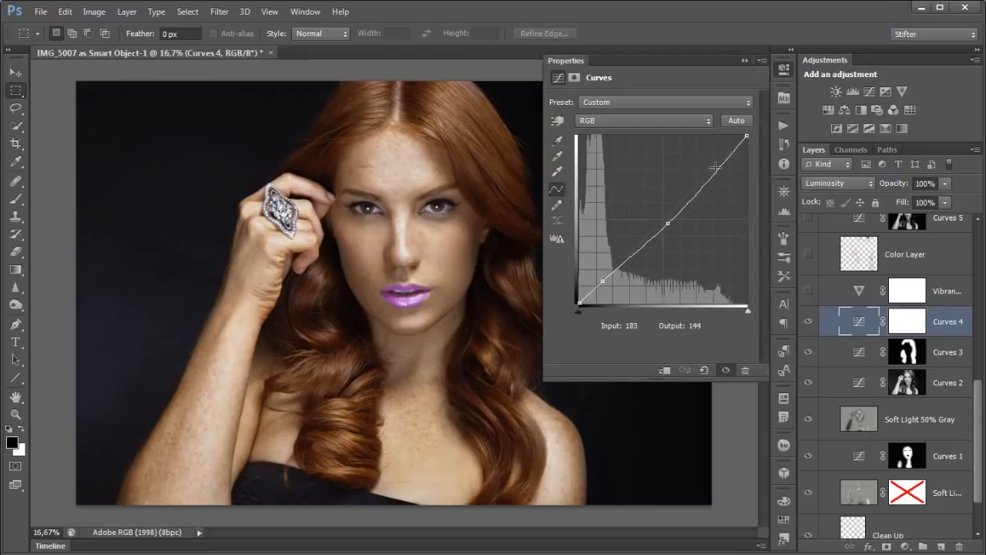
left_click(783, 70)
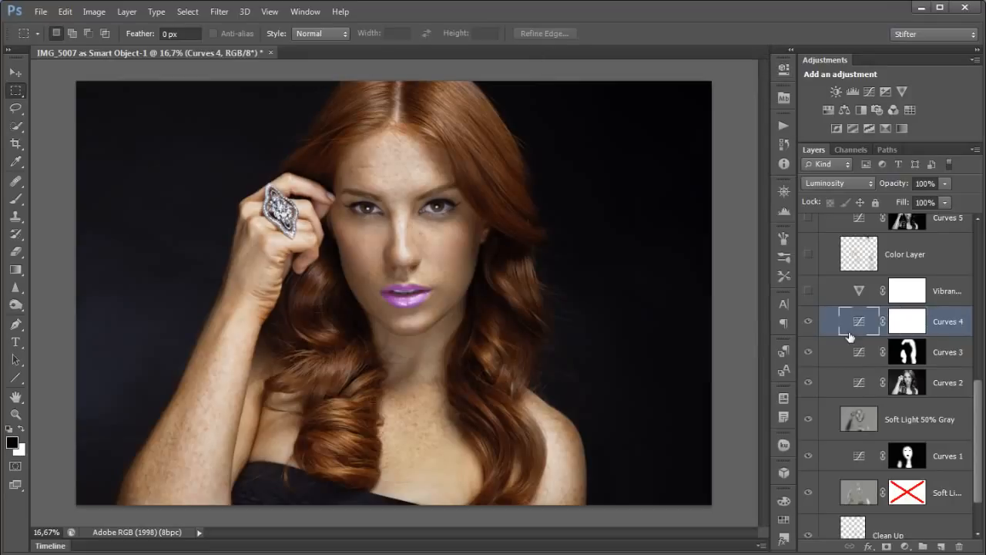
Show the Vibrance layer above Curves 4 and inspect its Vibrance and Saturation settings
left_click(836, 293)
left_click(807, 293)
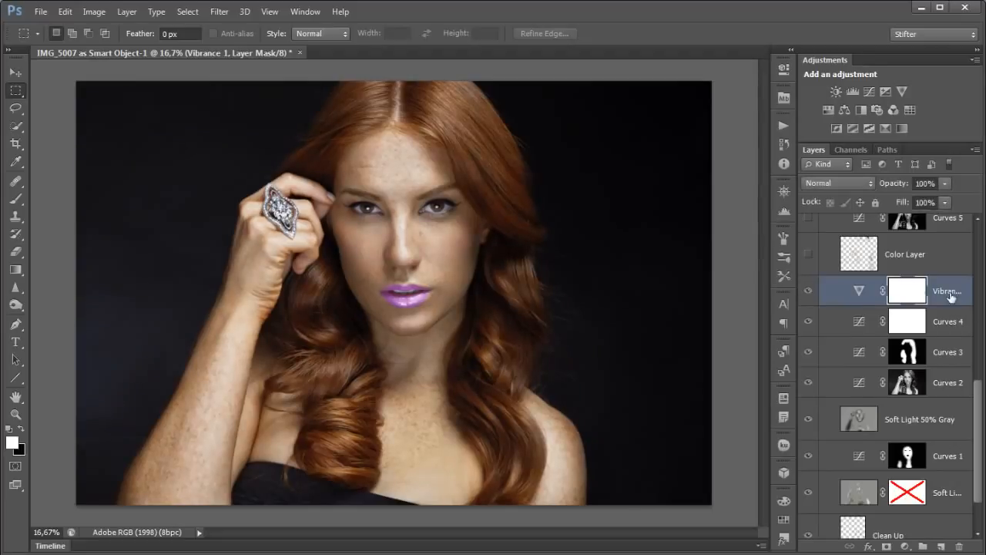
scroll(983, 411, "up", 3)
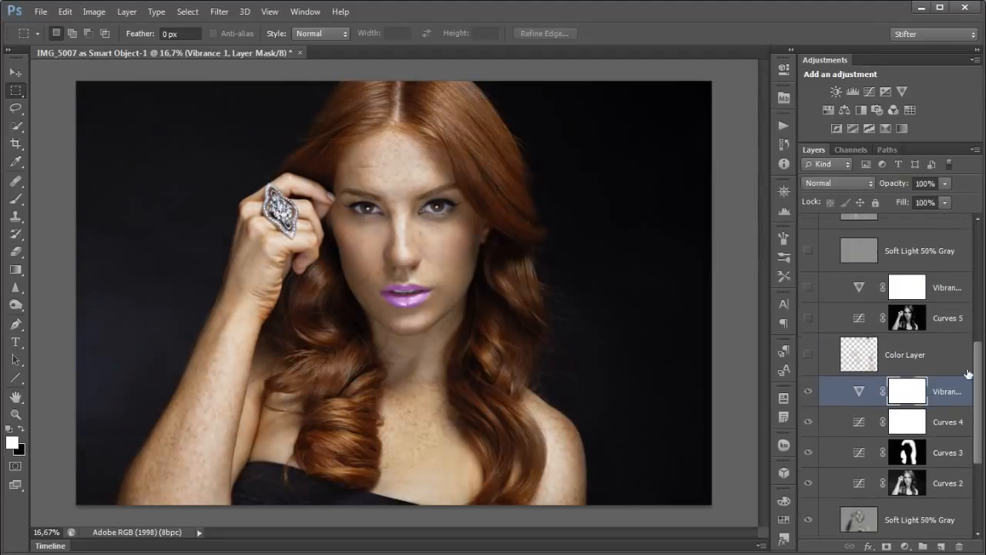
double_click(859, 392)
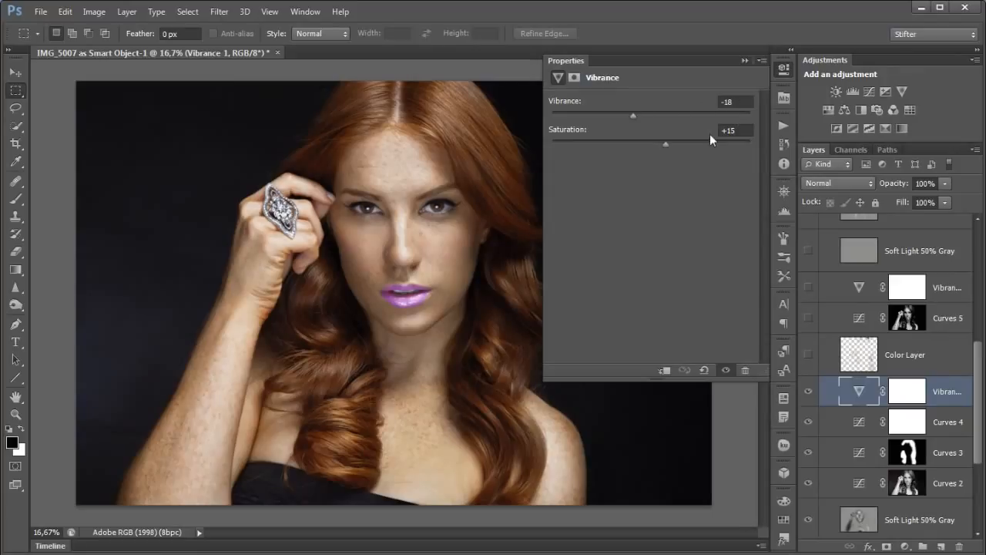
left_click(783, 68)
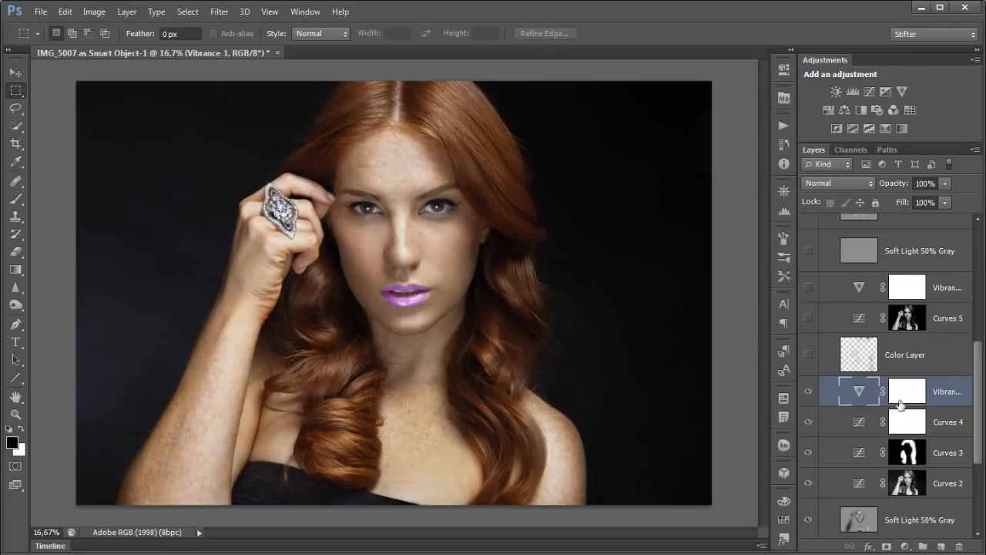
Compare the image with and without the Vibrance layer above Curves 4
left_click(810, 392)
left_click(810, 391)
left_click(810, 391)
left_click(810, 391)
Show the Color Layer and compare the image with and without it several times
left_click(828, 356)
left_click(810, 355)
left_click(809, 355)
left_click(809, 355)
left_click(809, 354)
left_click(809, 355)
left_click(809, 355)
left_click(809, 355)
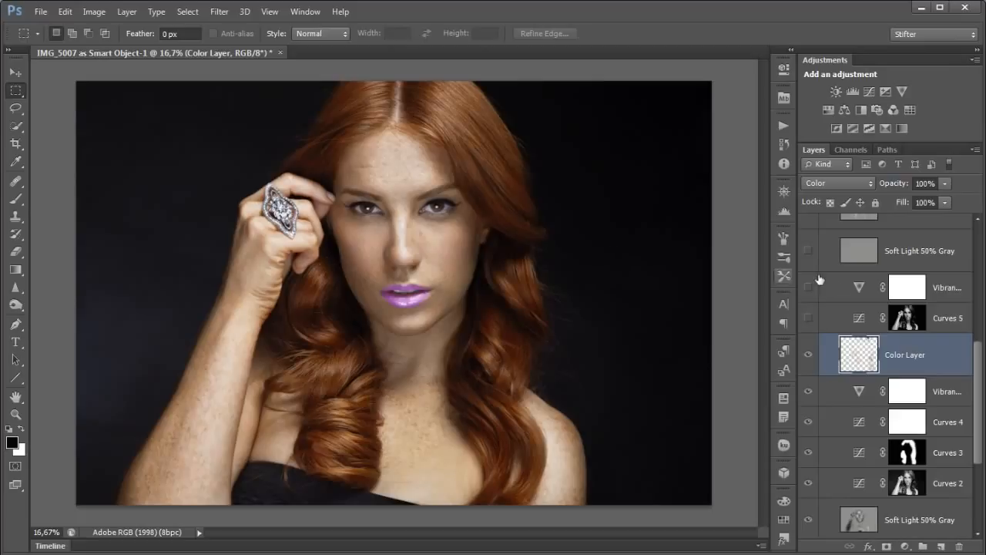
Show the Curves 5 layer, inspect its curve, and compare the image with and without it
left_click(939, 316)
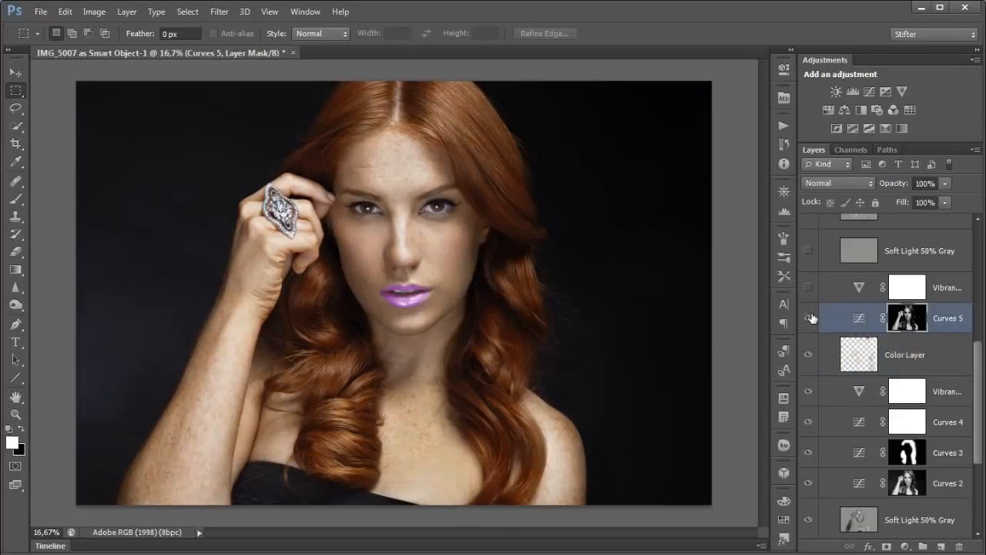
left_click(859, 318)
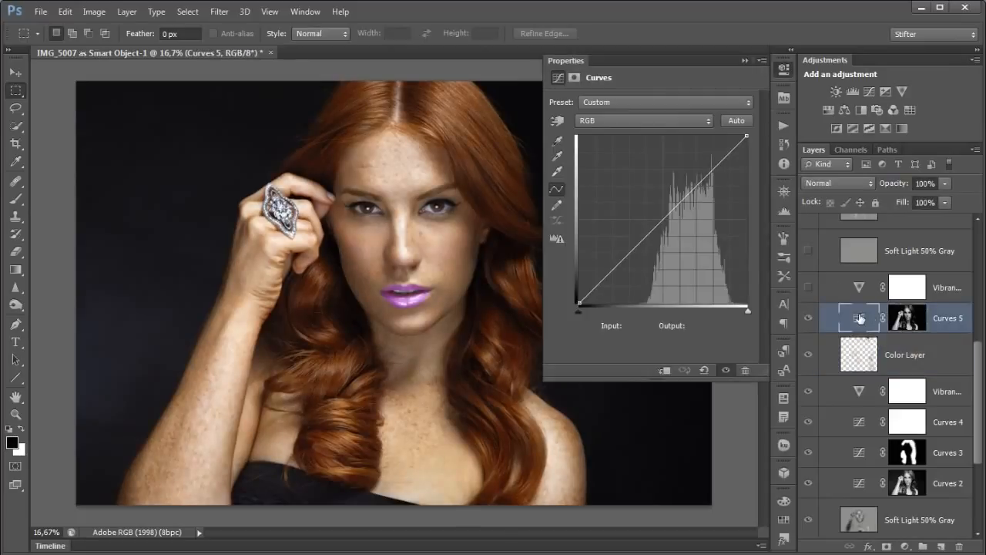
left_click(784, 69)
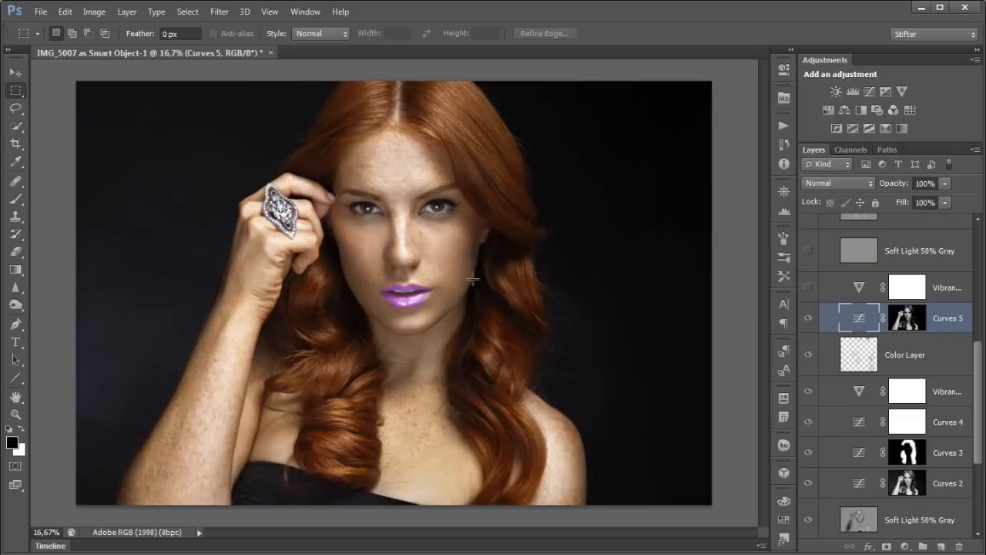
left_click(808, 318)
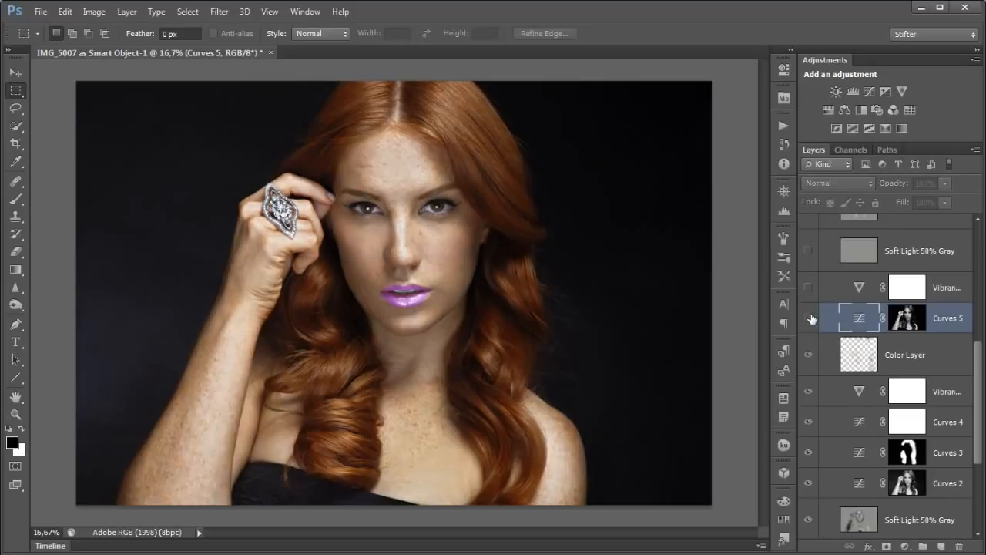
left_click(808, 318)
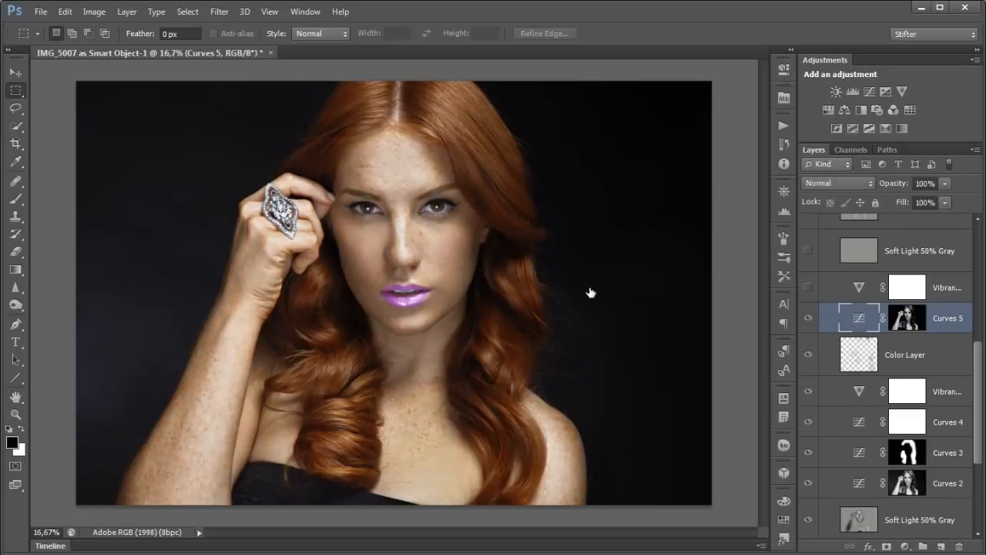
Show the Vibrance layer above Curves 5 and inspect its Vibrance and Saturation settings
left_click(821, 288)
left_click(808, 287)
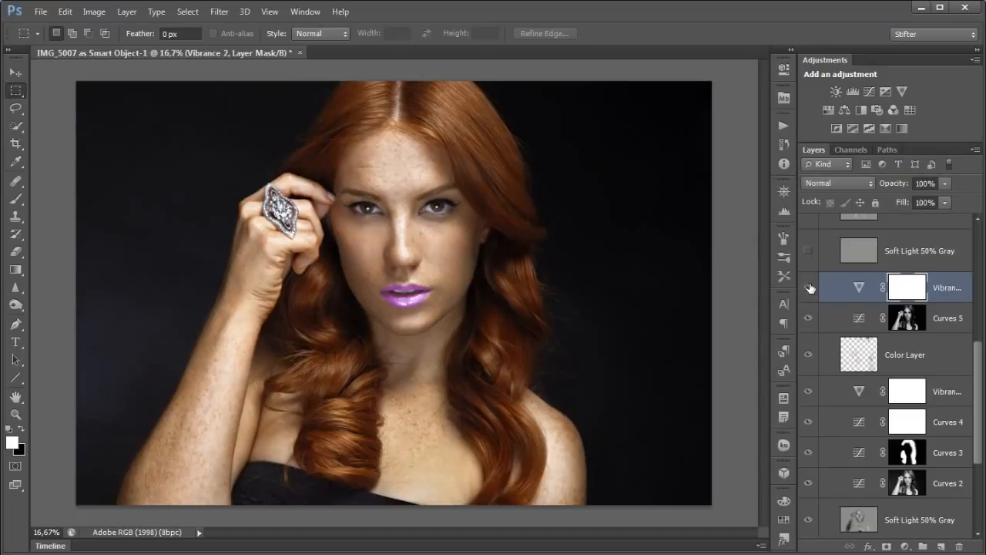
double_click(857, 287)
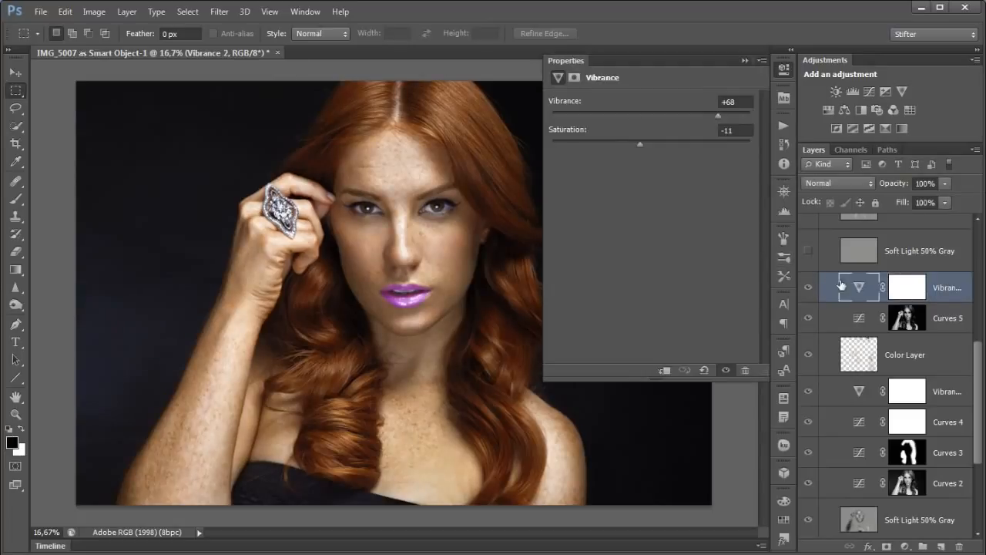
left_click(784, 68)
scroll(842, 279, "up", 4)
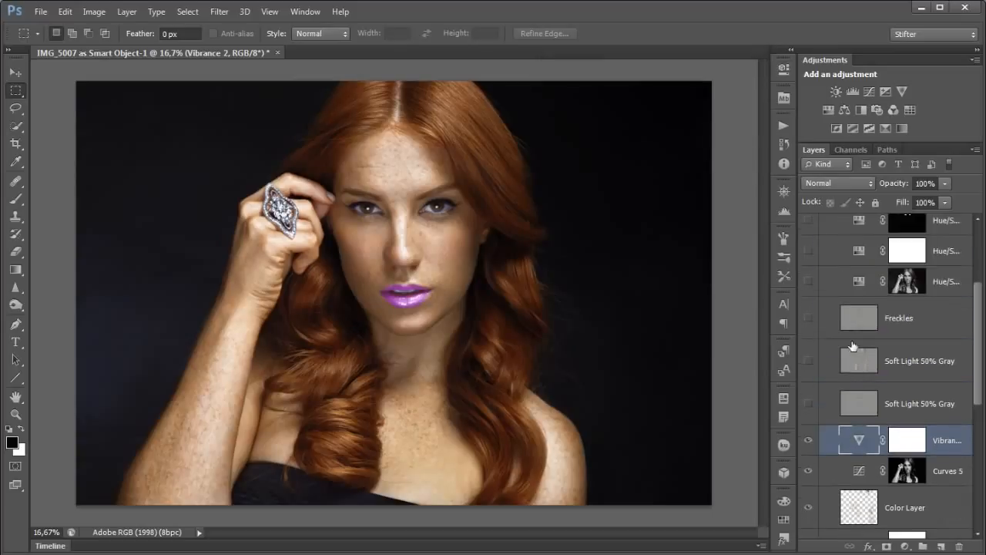
Show the Soft Light 50% Gray layer directly above Vibrance 2 and compare the image with and without it
left_click(871, 401)
left_click(807, 406)
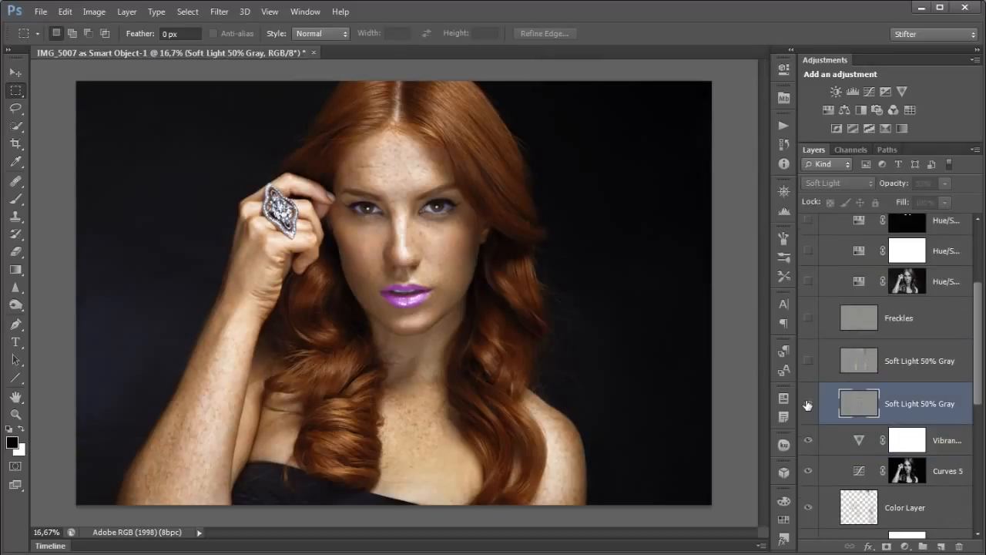
left_click(807, 405)
left_click(808, 406)
left_click(808, 405)
left_click(808, 406)
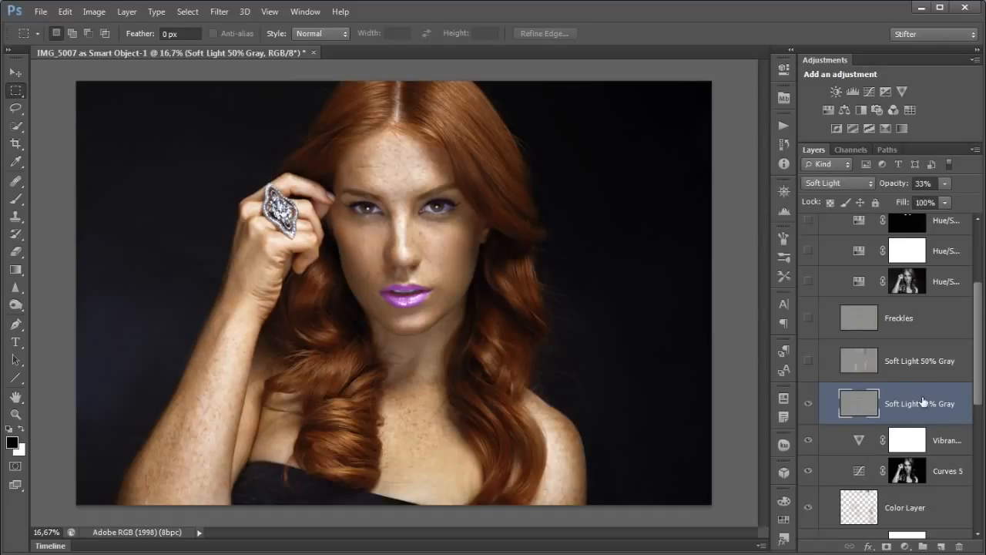
Show the Soft Light 50% Gray layer directly below Freckles and compare the image with and without it
left_click(882, 363)
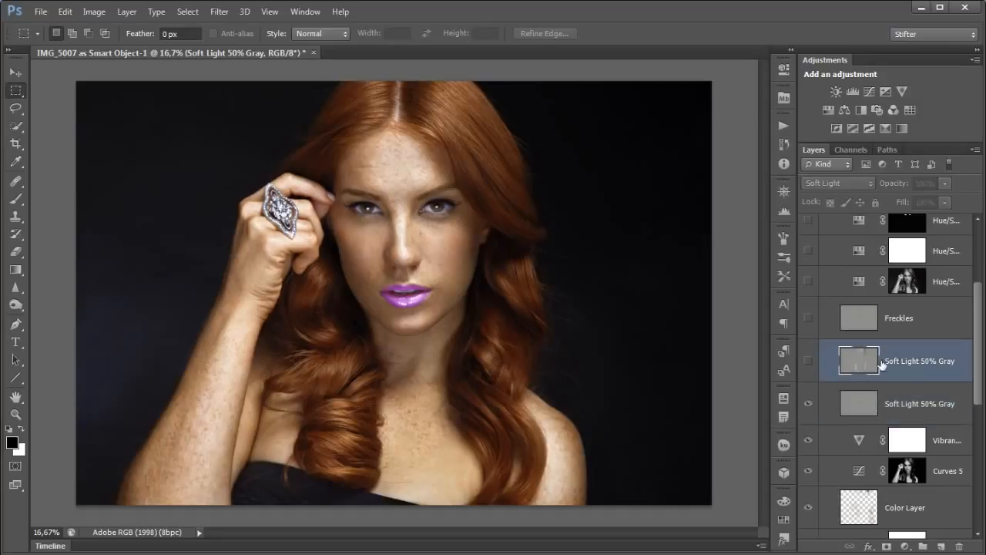
left_click(811, 364)
left_click(810, 364)
left_click(811, 364)
left_click(811, 364)
left_click(811, 364)
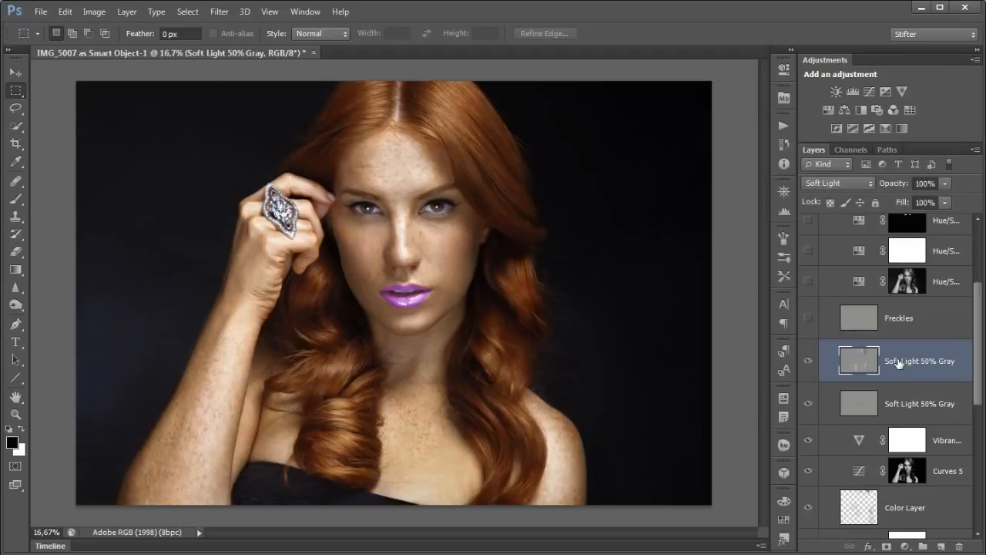
Show the Freckles layer and compare the image with and without it
scroll(921, 381, "up", 3)
left_click(913, 413)
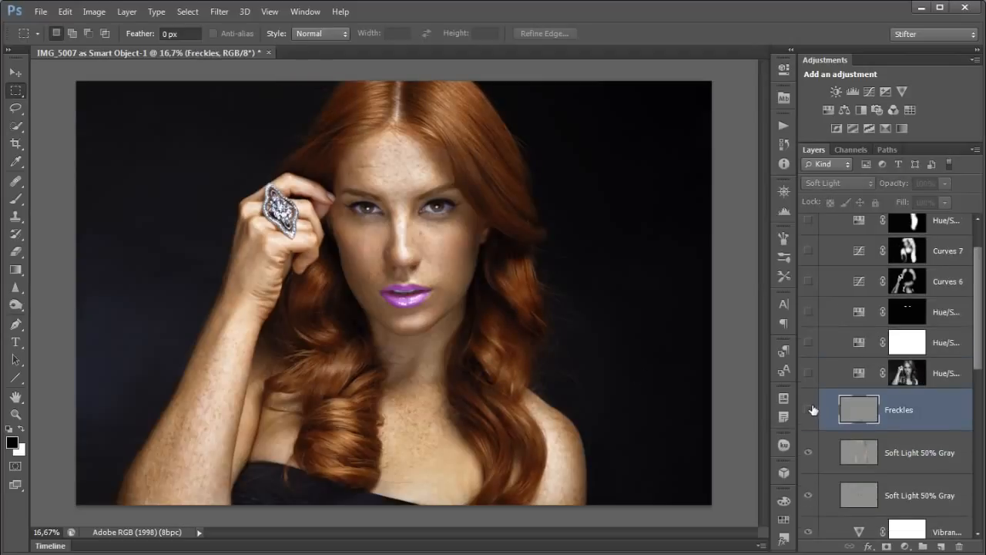
left_click(809, 410)
left_click(809, 410)
left_click(809, 410)
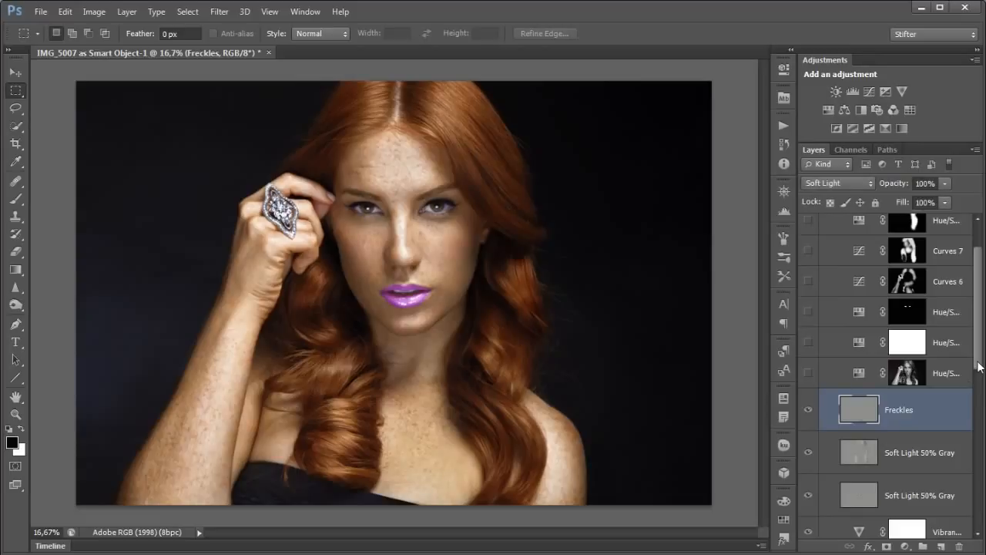
Show the Hue/Saturation 1 layer above Freckles and compare the image with and without it
scroll(928, 377, "up", 3)
left_click(844, 417)
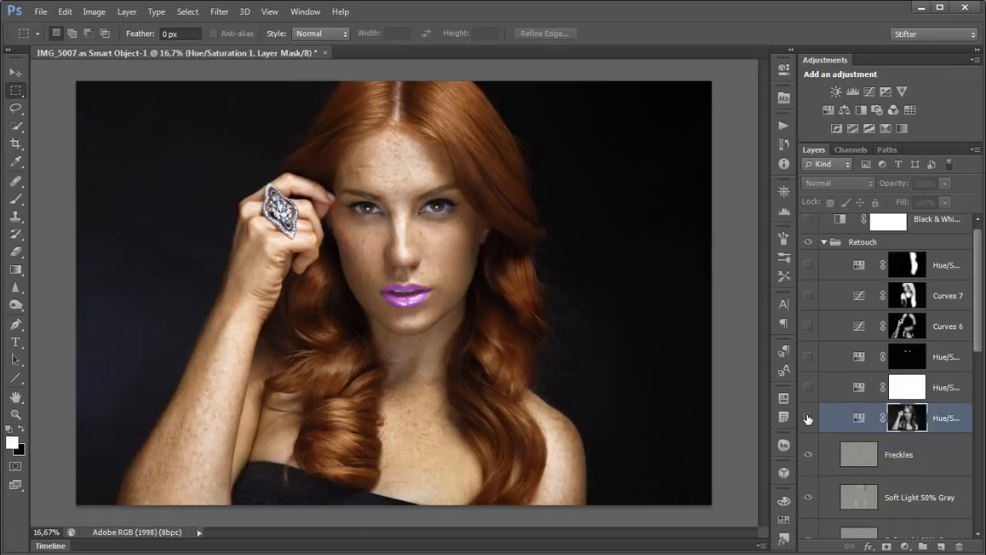
left_click(808, 417)
left_click(808, 418)
left_click(808, 417)
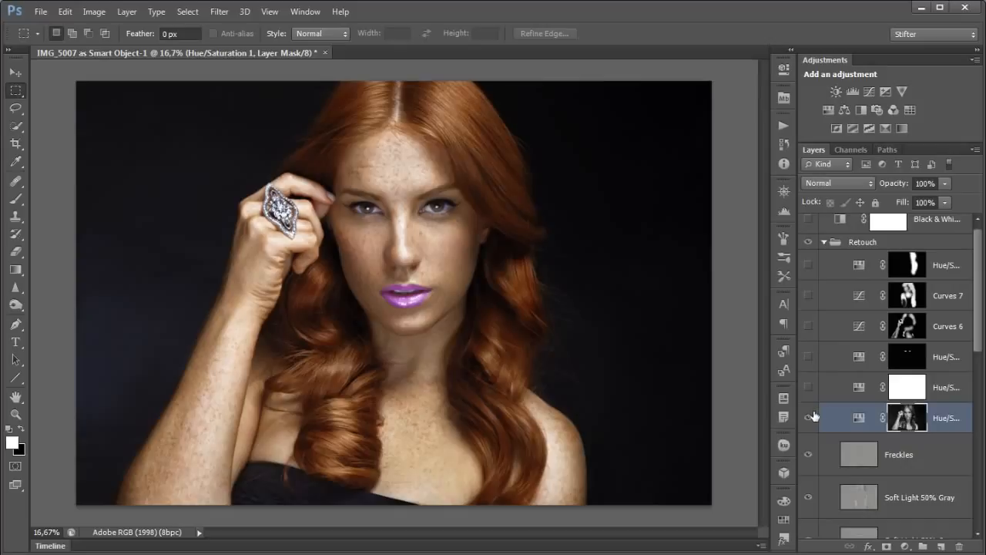
Show the Hue/Saturation 2 layer and compare the lip color with and without it
left_click(823, 393)
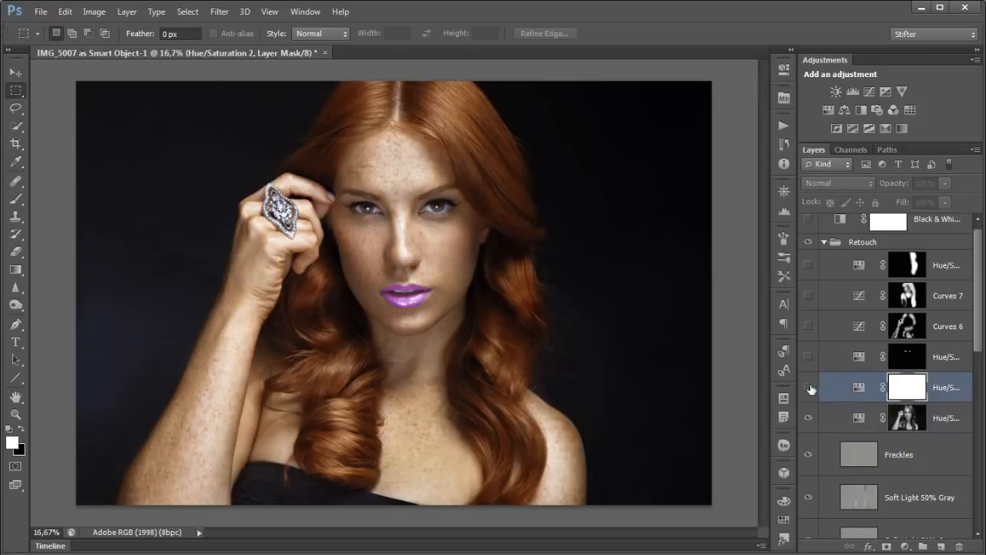
left_click(809, 388)
left_click(809, 388)
left_click(809, 389)
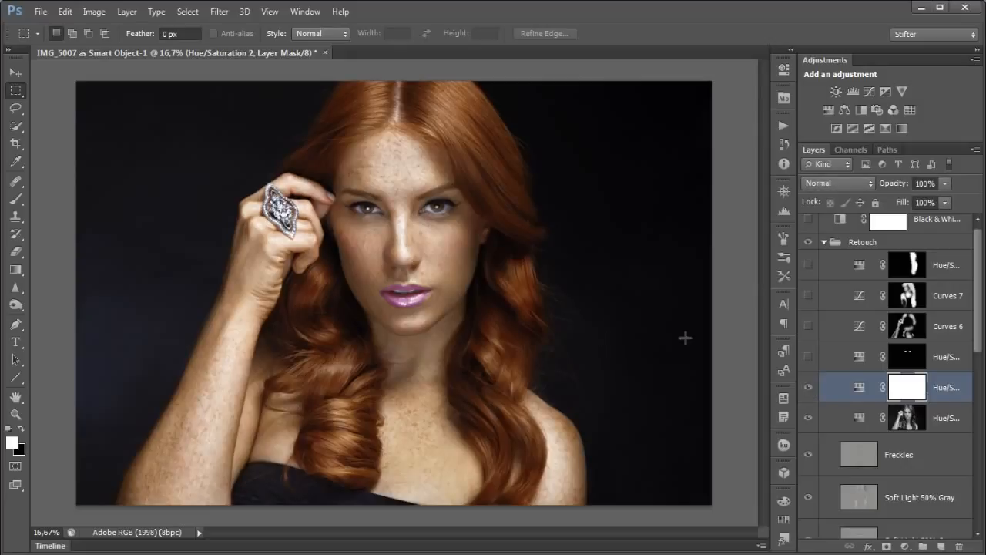
Show the Hue/Saturation 3 layer and compare the eyes with and without it
left_click(828, 359)
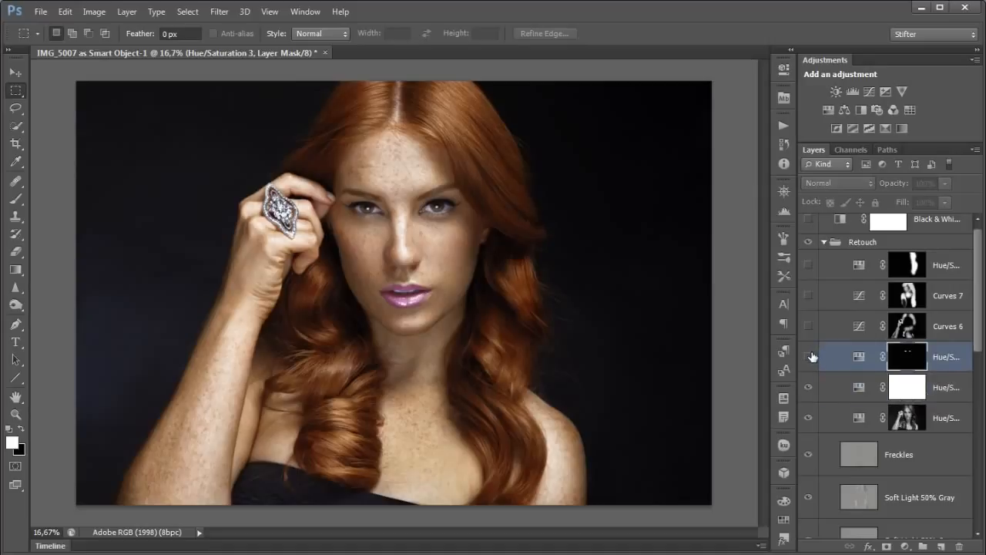
left_click(810, 357)
left_click(810, 357)
left_click(810, 357)
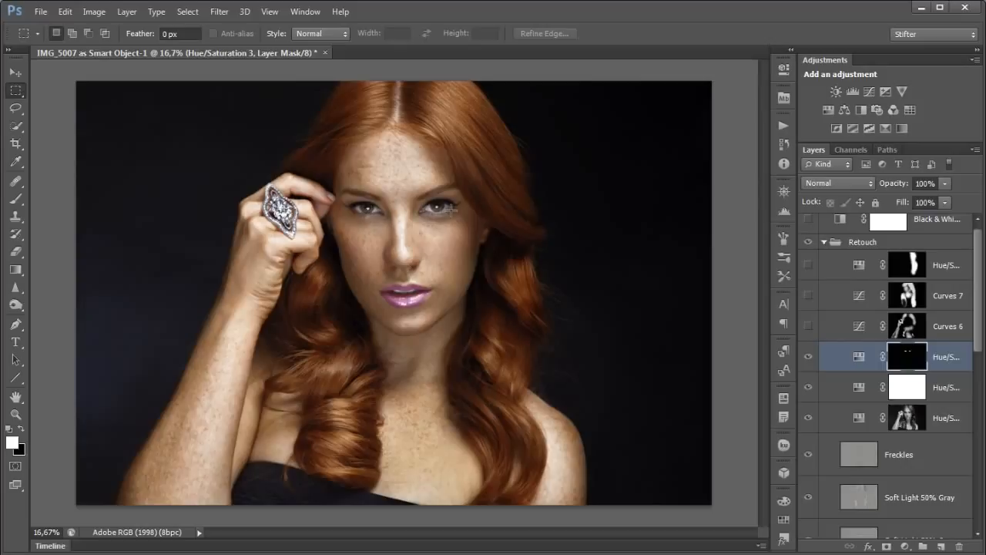
Show the Curves 6 layer and compare the image with and without it several times
left_click(823, 327)
left_click(808, 326)
left_click(807, 328)
left_click(808, 328)
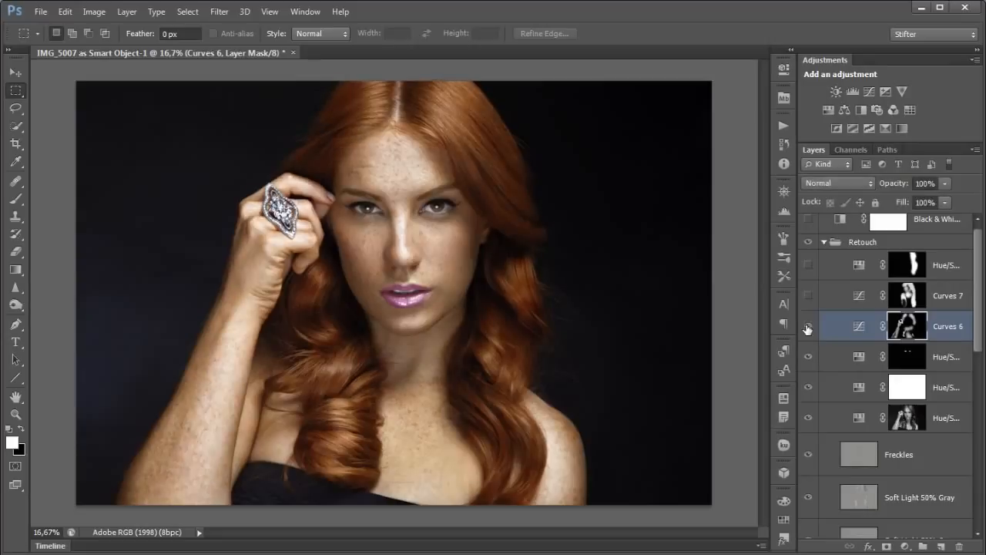
left_click(807, 328)
left_click(807, 328)
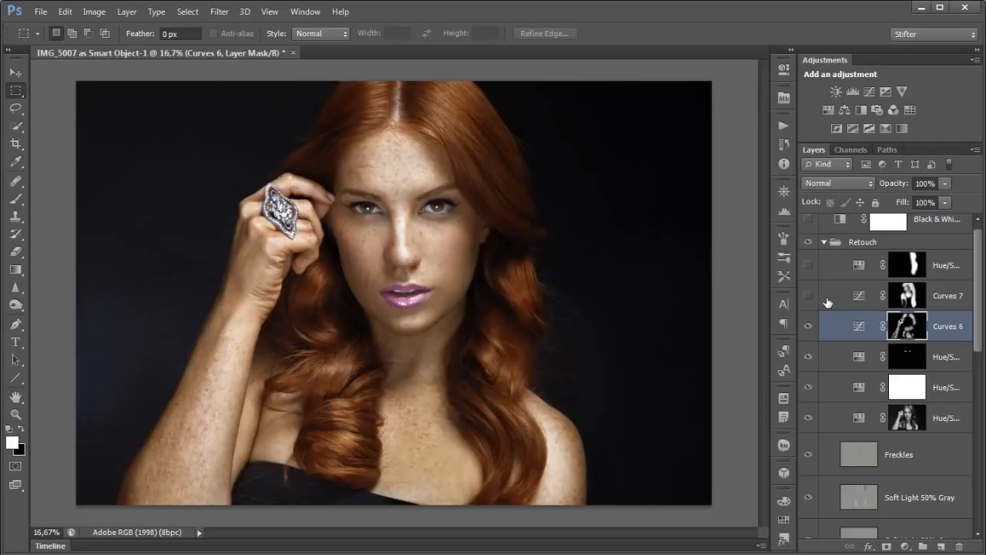
left_click(808, 326)
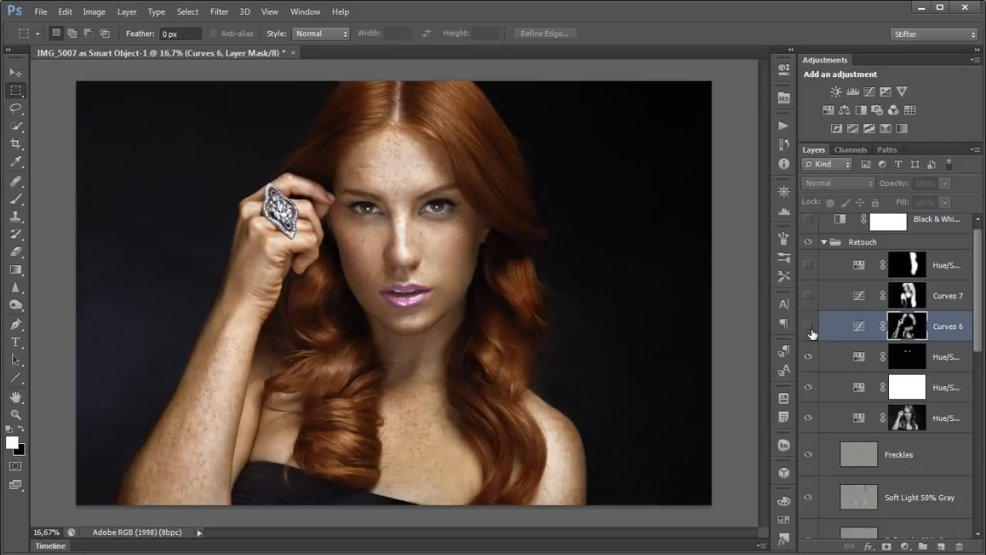
left_click(810, 329)
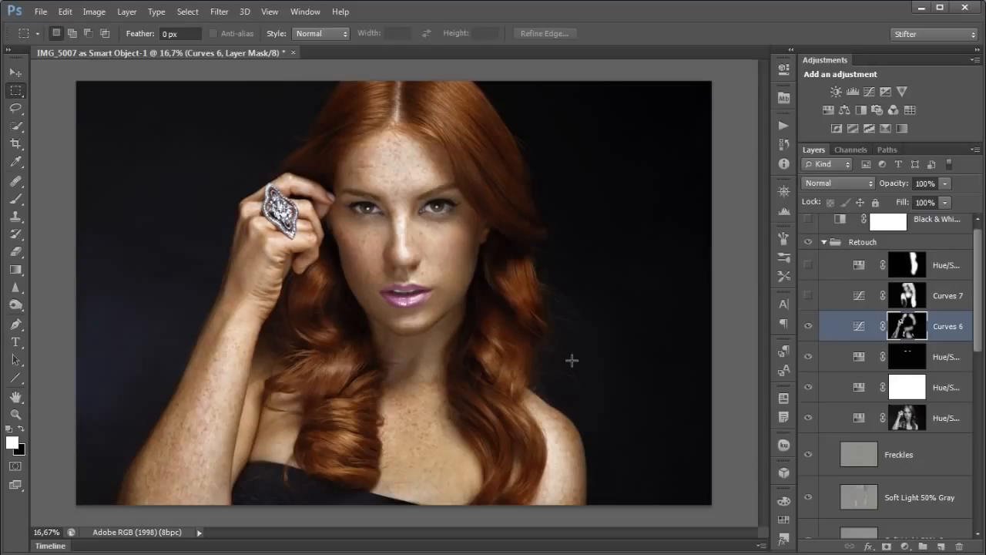
Show the Curves 7 layer and compare the image with and without it
left_click(823, 295)
left_click(808, 295)
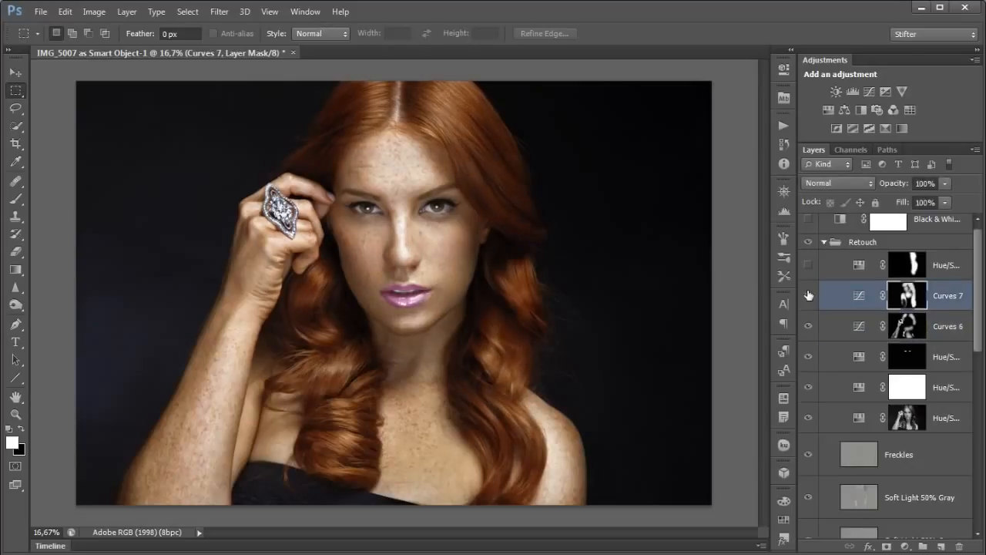
left_click(808, 295)
left_click(808, 295)
Show the Hue/Saturation 4 layer and compare the hair with and without it
left_click(823, 265)
left_click(808, 265)
left_click(808, 266)
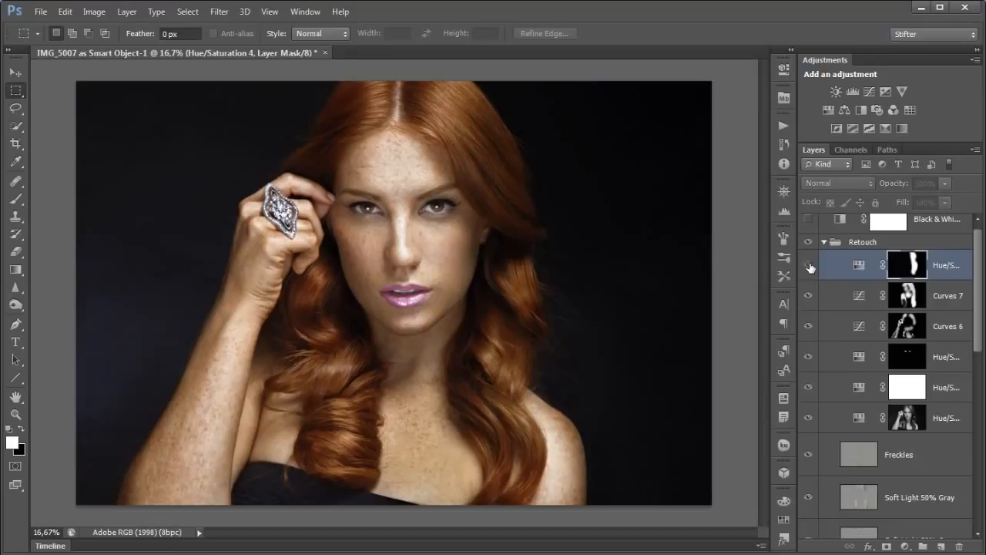
left_click(808, 266)
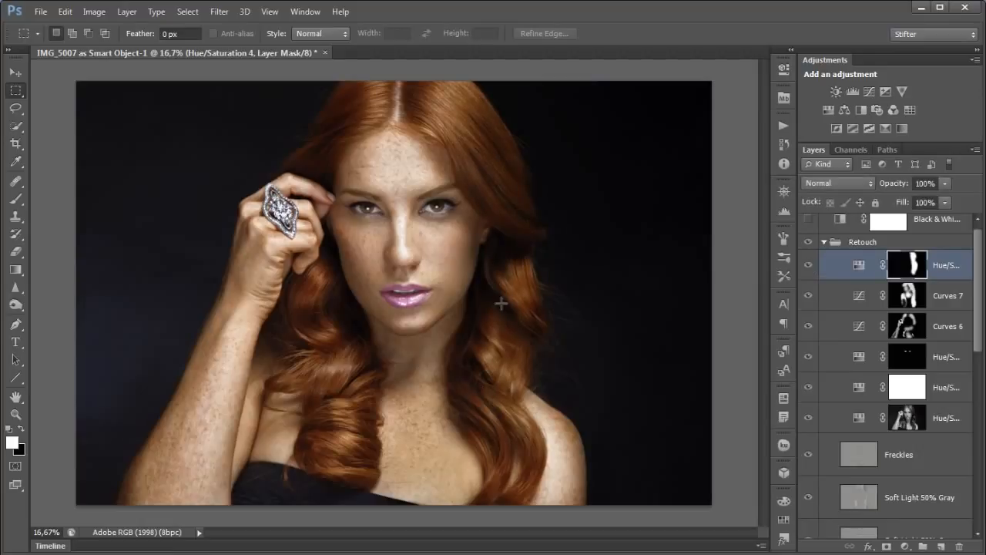
Set the opacity of the Hue/Saturation 4 layer to 50%
left_click(890, 185)
type("50")
key("Return")
Collapse the Retouch group and compare the image with and without the whole group
left_click(824, 242)
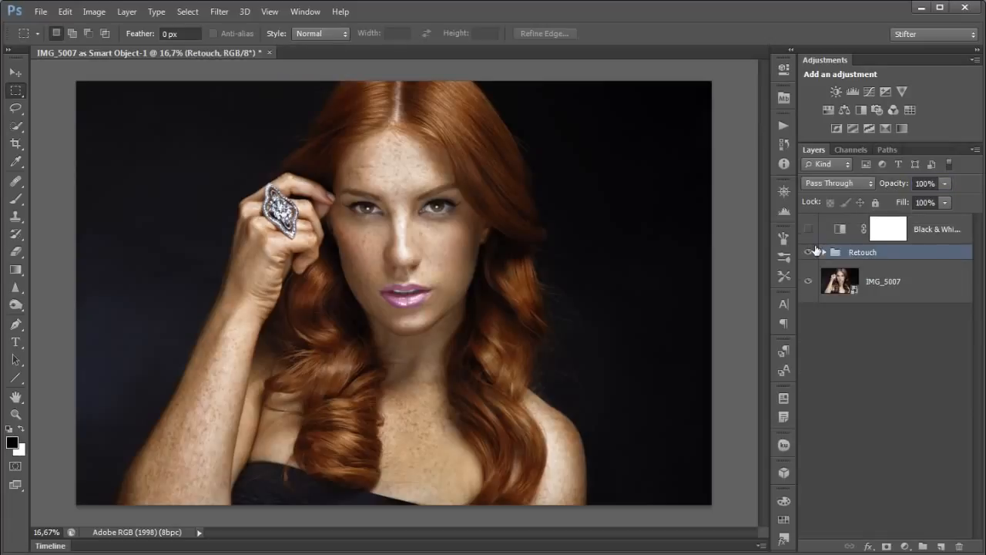
left_click(810, 252)
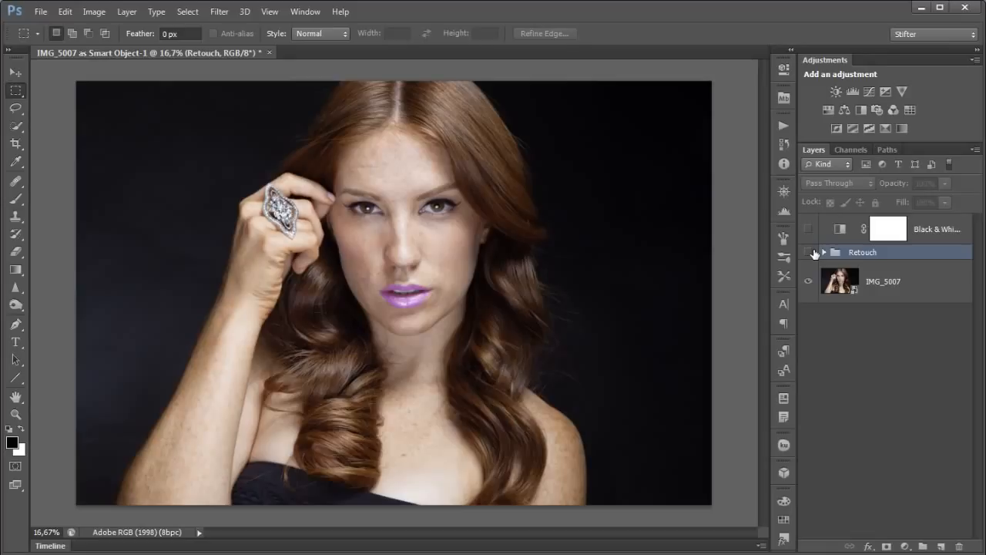
left_click(811, 252)
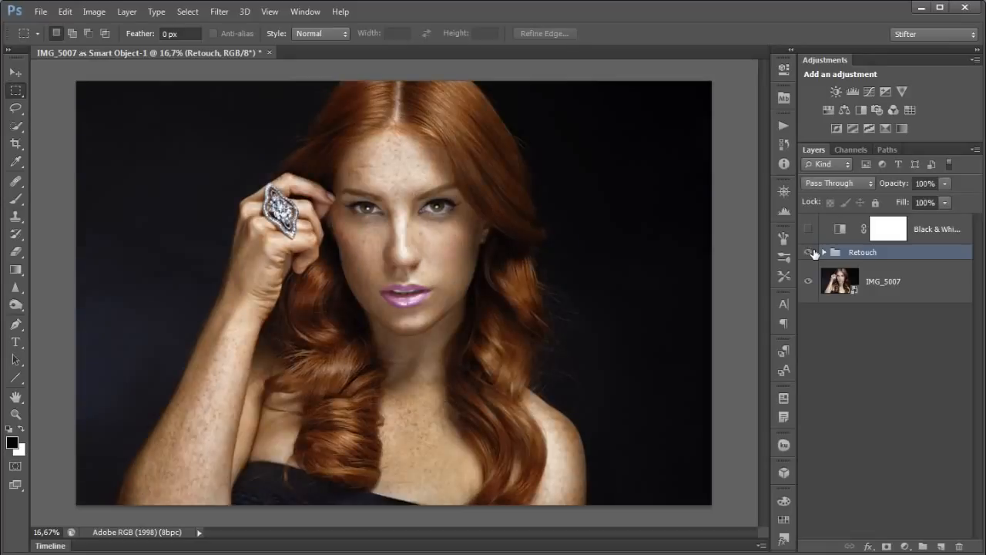
left_click(810, 252)
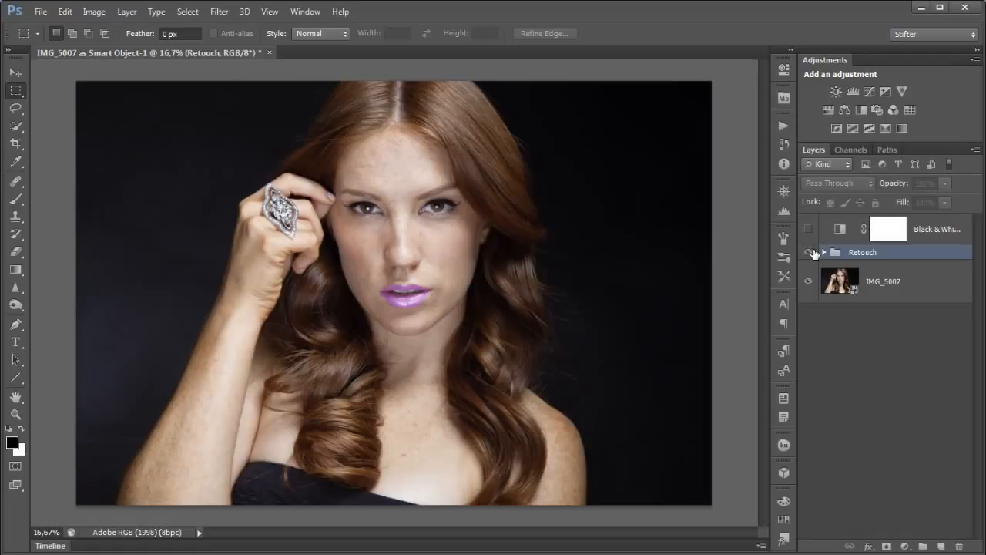
left_click(810, 252)
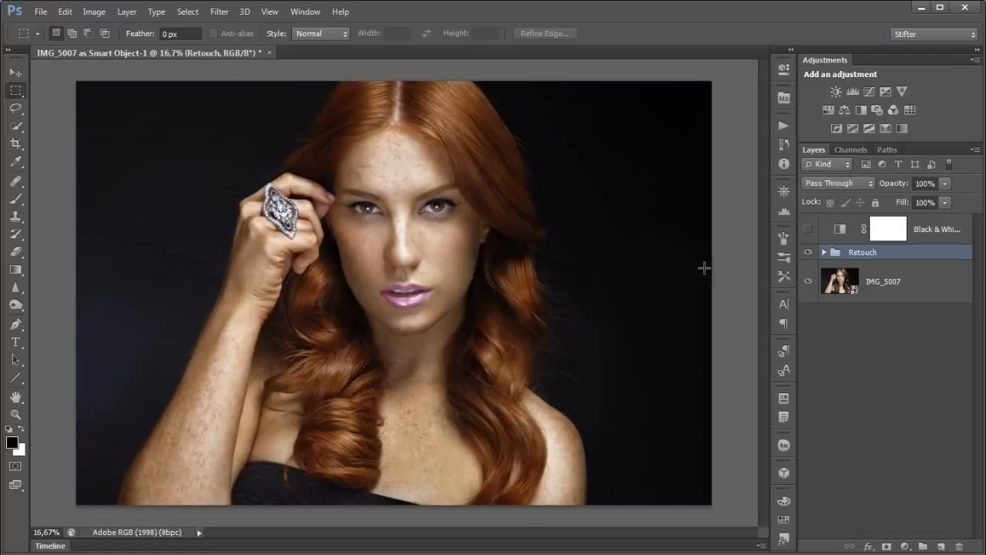